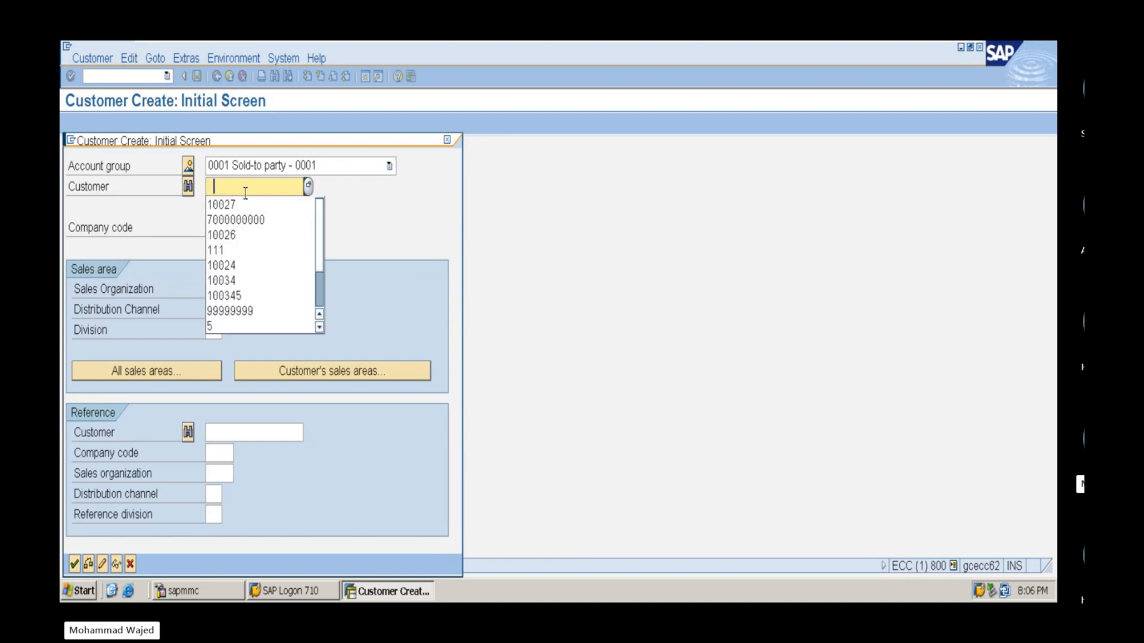
Fill in a previously used customer number for the new sold-to party and set its company code to x100
{"action": "left_click", "coordinate": [234, 209]}
{"action": "left_click", "coordinate": [221, 229]}
{"action": "left_click", "coordinate": [221, 229]}
{"action": "left_click", "coordinate": [221, 248]}
{"action": "key", "text": "BackSpace"}
{"action": "key", "text": "BackSpace"}
{"action": "key", "text": "BackSpace"}
{"action": "key", "text": "BackSpace"}
{"action": "type", "text": "x100"}
{"action": "key", "text": "Tab"}
Set sales organization x100, distribution channel x1 and division x1, and continue to the customer's general data
{"action": "type", "text": "x100"}
{"action": "key", "text": "Tab"}
{"action": "type", "text": "x1"}
{"action": "key", "text": "Tab"}
{"action": "type", "text": "x1"}
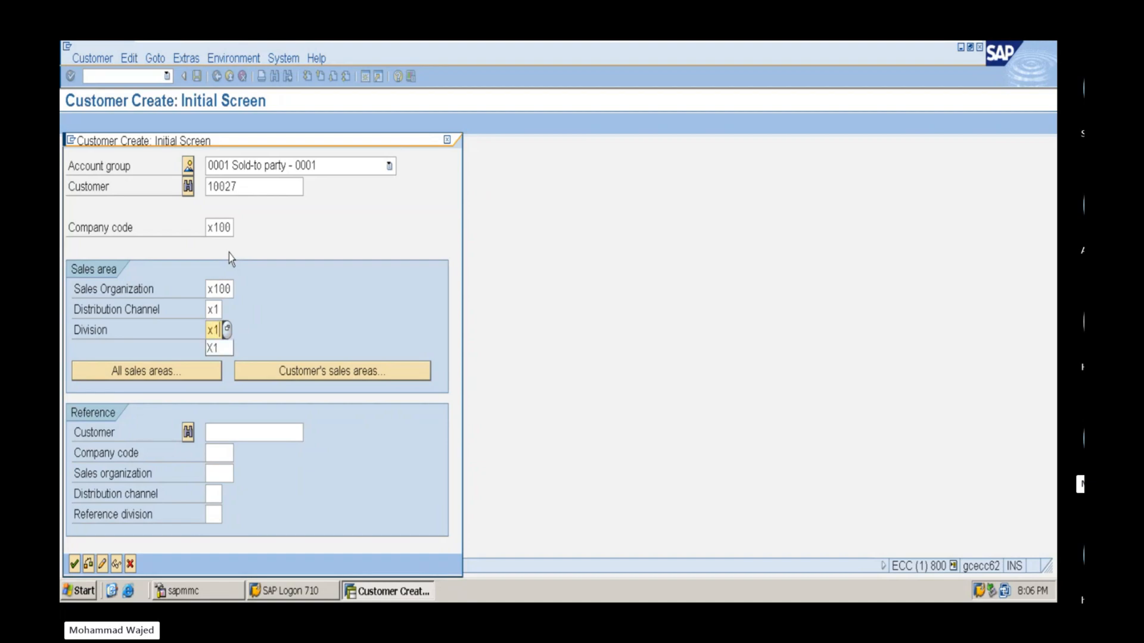
{"action": "key", "text": "Return"}
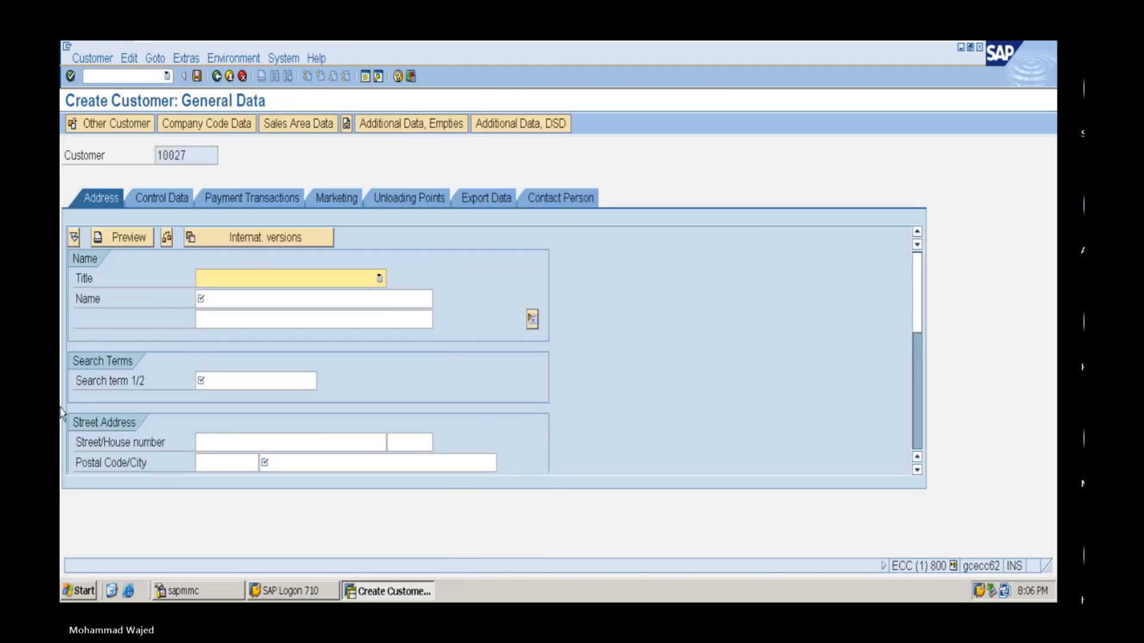
Set the customer's title to Company and enter APollo Pharmacy as both name and search term
{"action": "left_click", "coordinate": [217, 286]}
{"action": "left_click", "coordinate": [215, 295]}
{"action": "left_click", "coordinate": [216, 299]}
{"action": "left_click", "coordinate": [213, 344]}
{"action": "left_click", "coordinate": [205, 381]}
{"action": "left_click", "coordinate": [212, 439]}
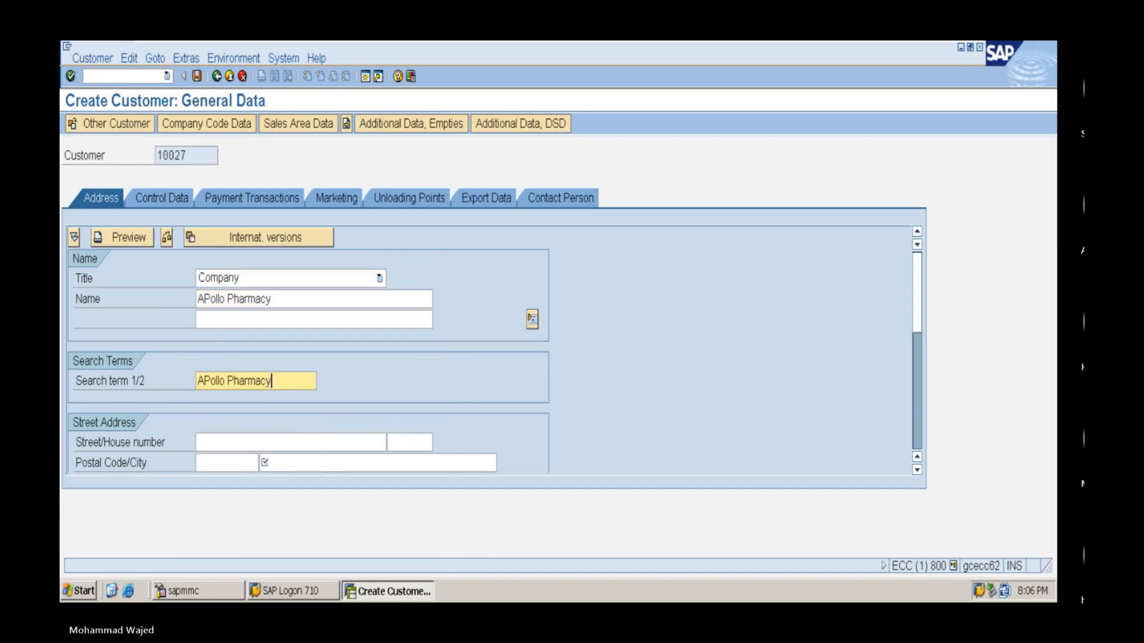
{"action": "left_click", "coordinate": [298, 469]}
{"action": "left_click", "coordinate": [293, 475]}
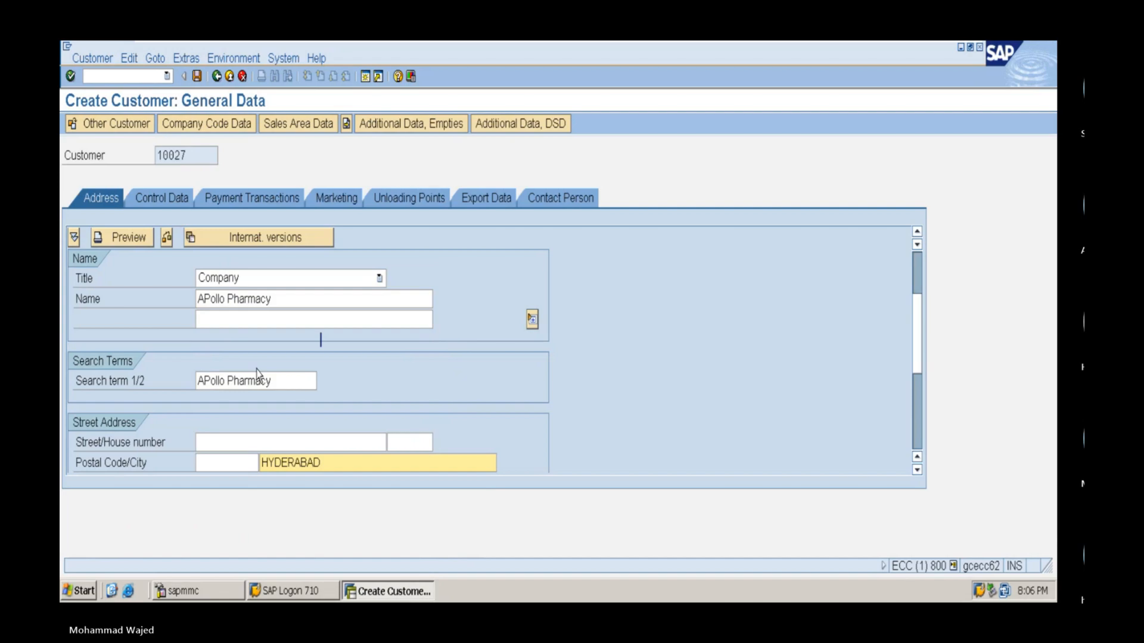
{"action": "scroll", "coordinate": [365, 399], "scroll_direction": "down", "scroll_amount": 5}
{"action": "scroll", "coordinate": [234, 302], "scroll_direction": "up", "scroll_amount": 5}
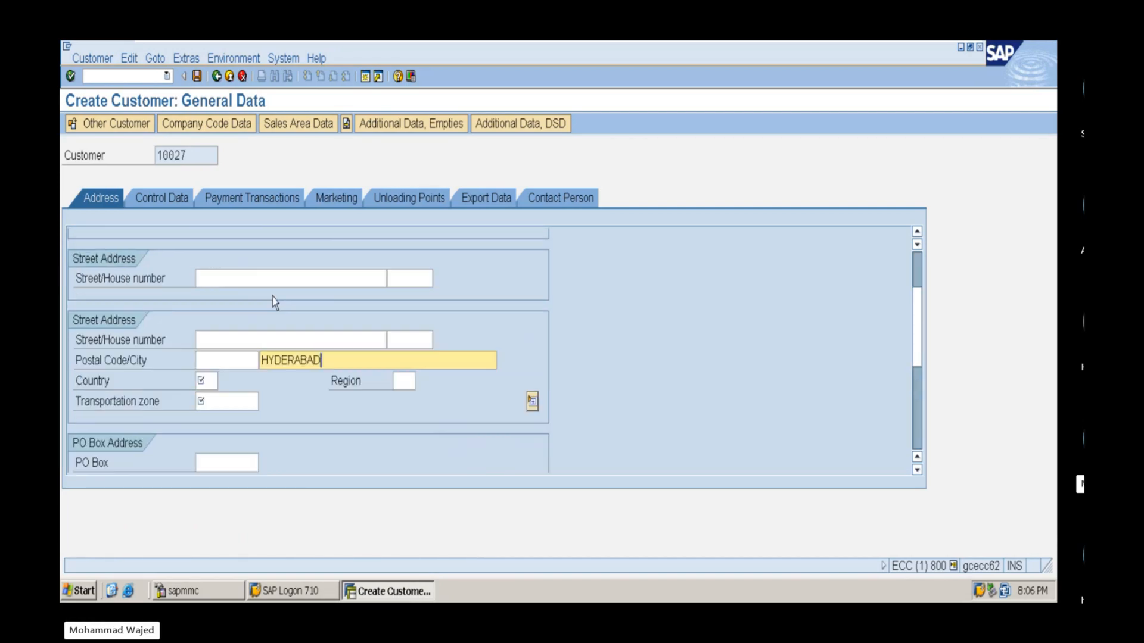
{"action": "scroll", "coordinate": [136, 224], "scroll_direction": "up", "scroll_amount": 2}
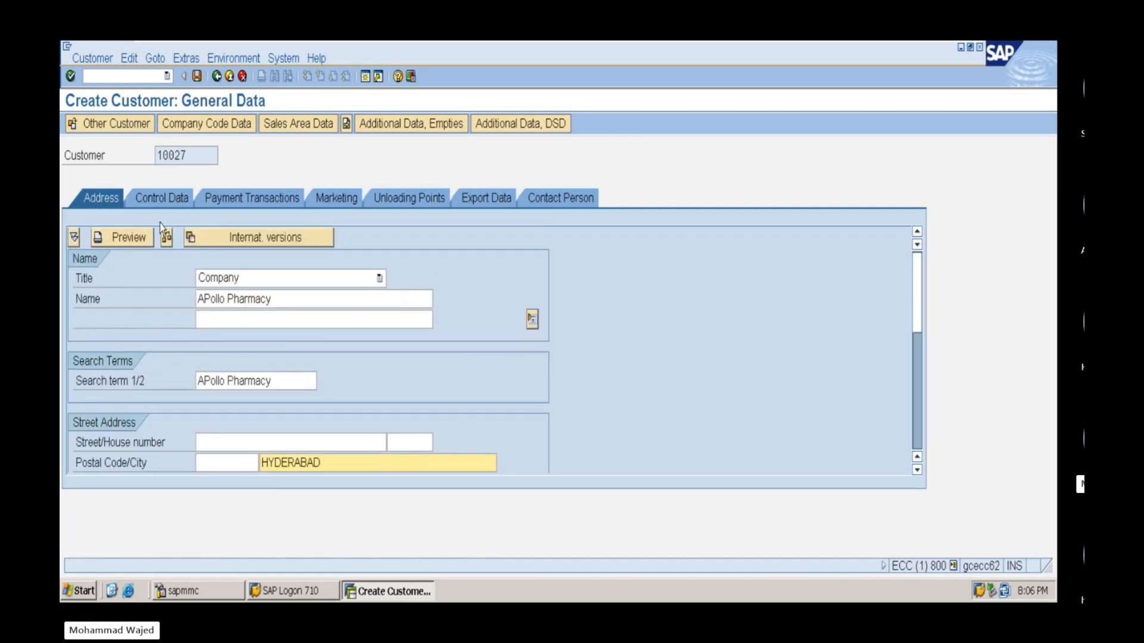
{"action": "left_click", "coordinate": [205, 126]}
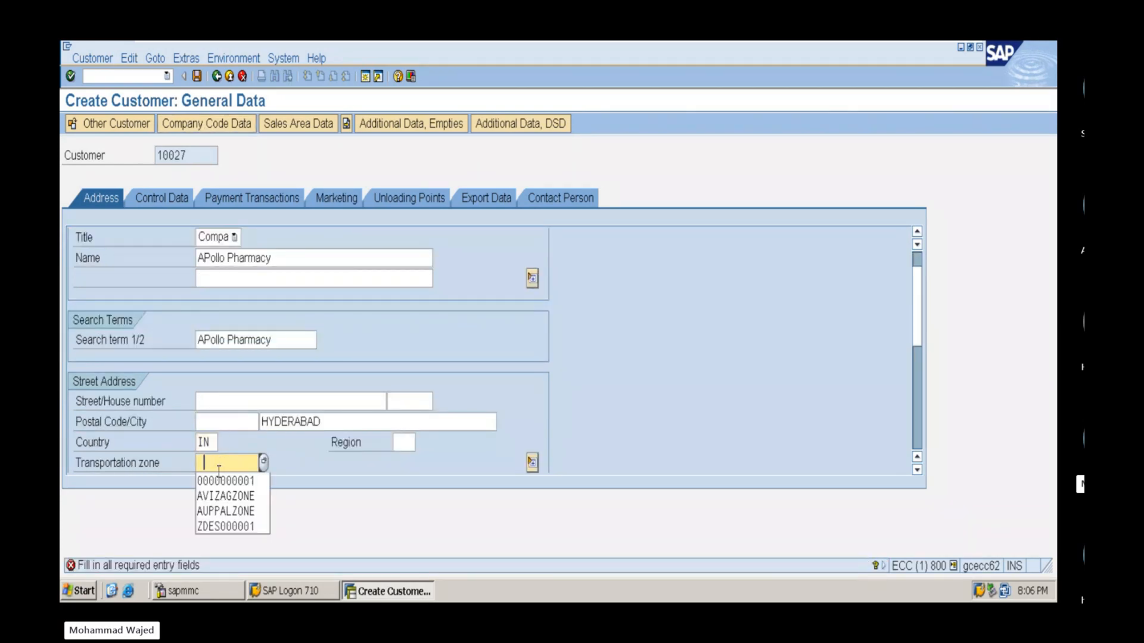
{"action": "left_click", "coordinate": [223, 475]}
{"action": "left_click", "coordinate": [181, 125]}
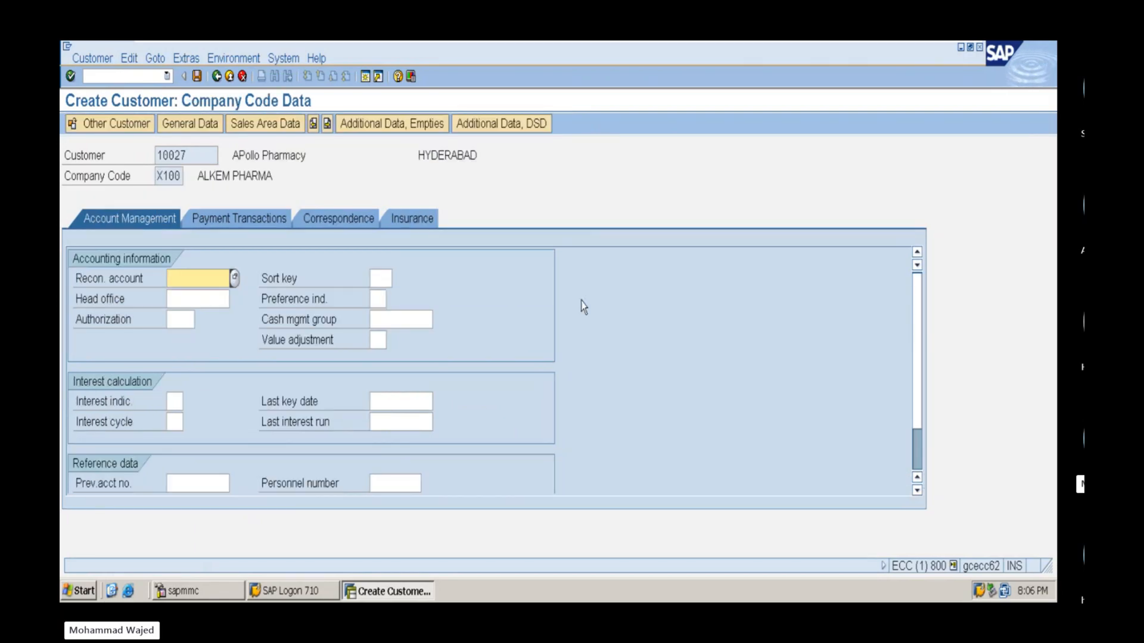
Fill in the reconciliation account for the customer and go on to the sales area data
{"action": "left_click", "coordinate": [190, 283]}
{"action": "left_click", "coordinate": [188, 297]}
{"action": "left_click", "coordinate": [265, 125]}
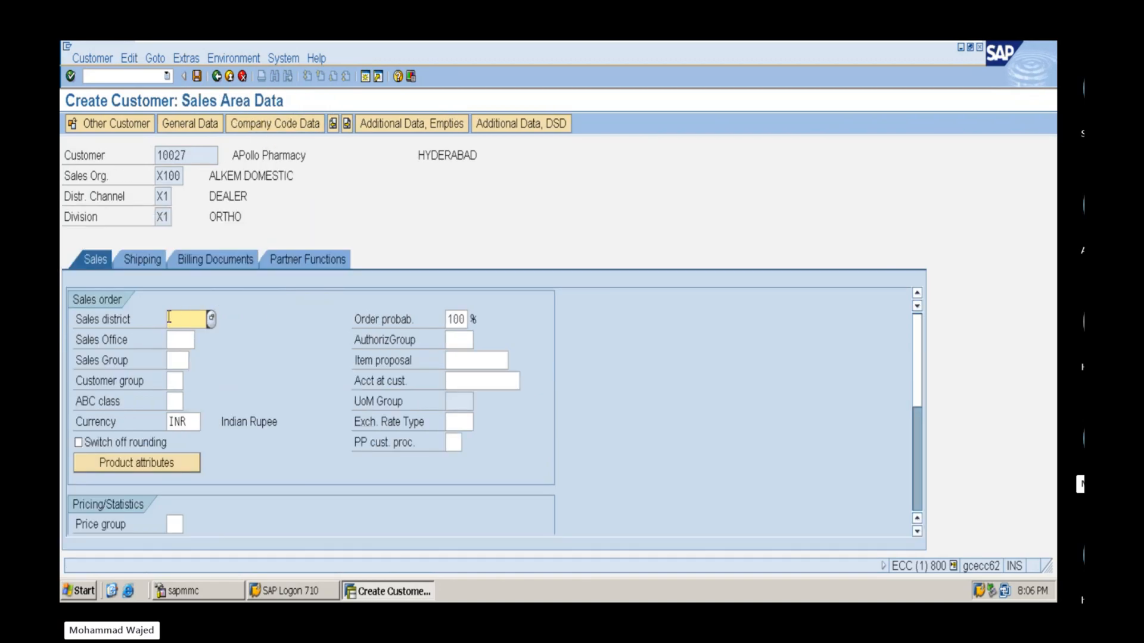
Fill in the suggested shipping condition in the customer's shipping data and go on to the billing document data
{"action": "scroll", "coordinate": [149, 435], "scroll_direction": "down", "scroll_amount": 5}
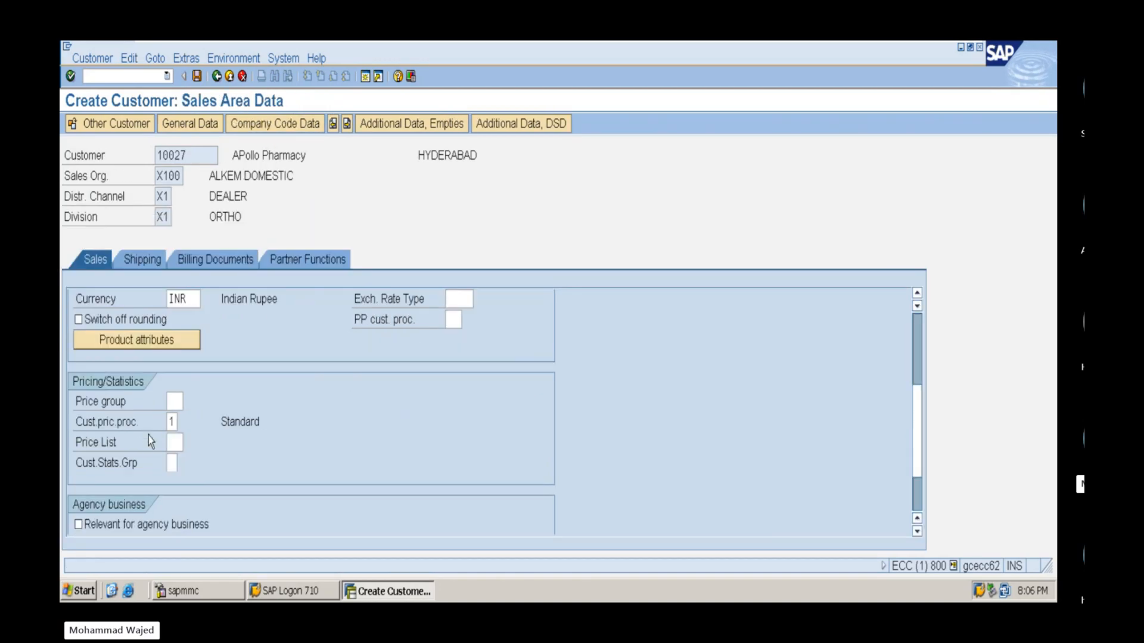
{"action": "left_click", "coordinate": [143, 261]}
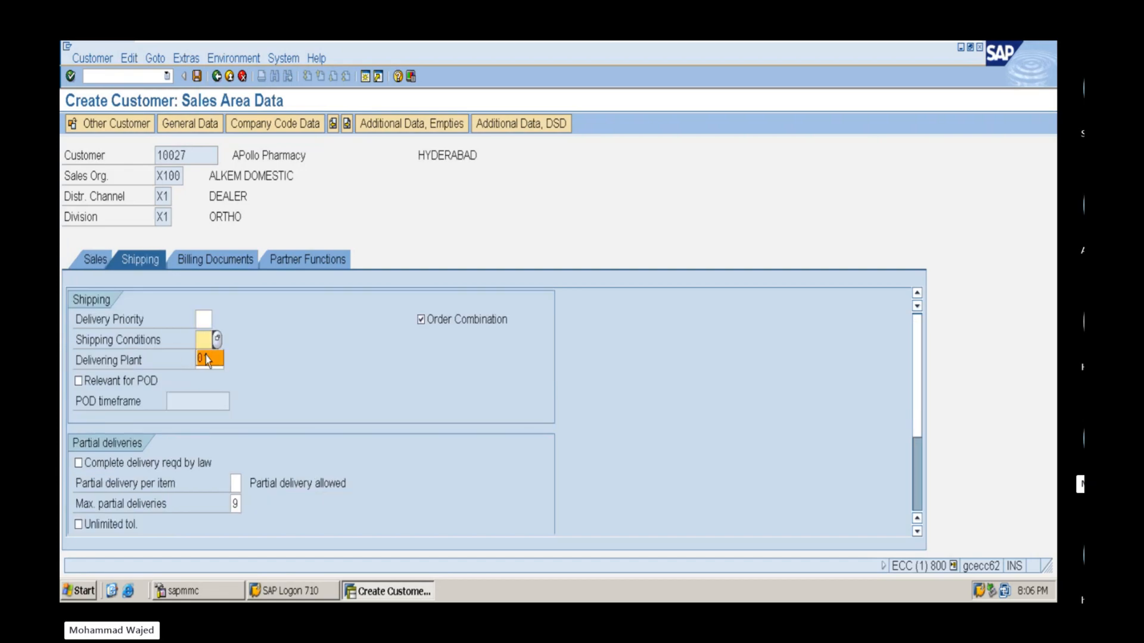
{"action": "scroll", "coordinate": [179, 309], "scroll_direction": "down", "scroll_amount": 3}
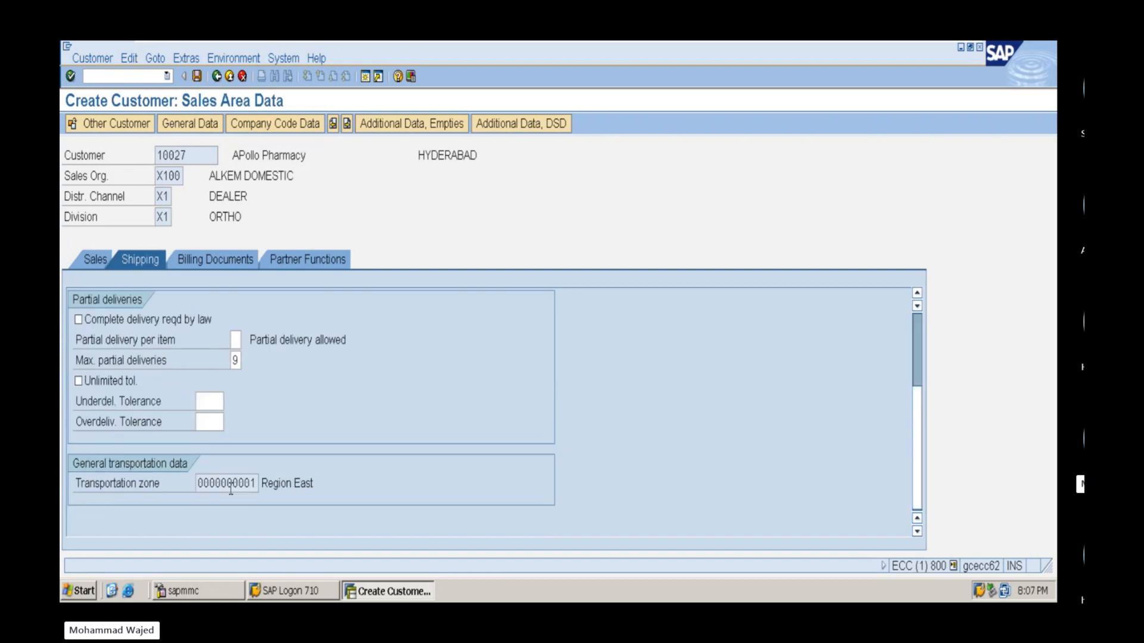
{"action": "left_click", "coordinate": [201, 262]}
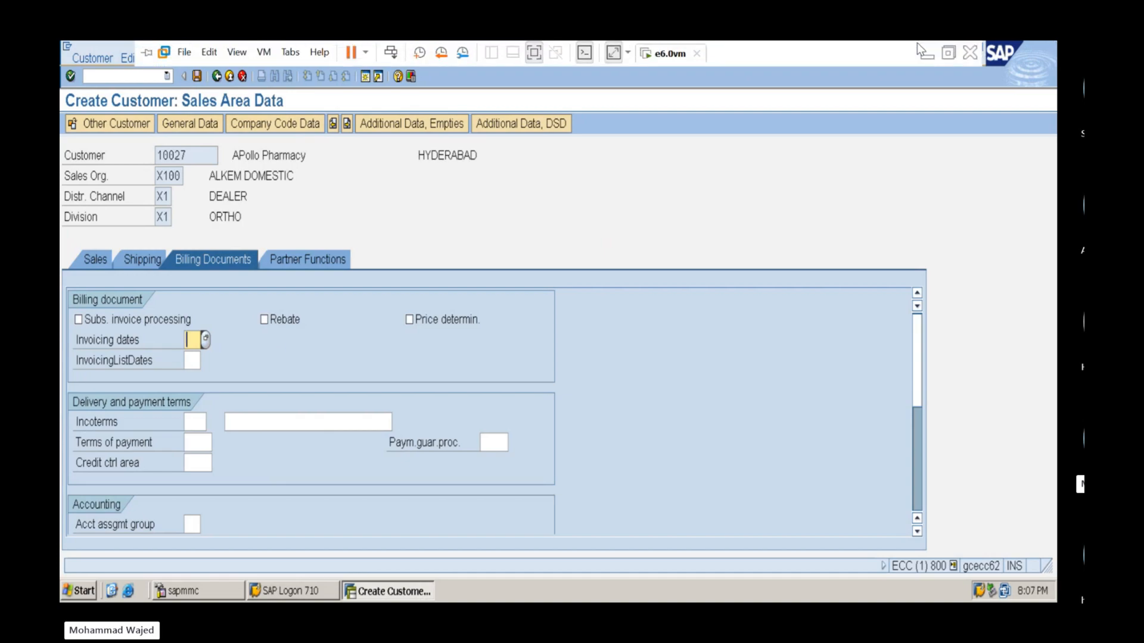
Switch to Notepad and write a rebate example: "customer", "X-100 Qty", "in 6 month" and "5% discount" on separate lines
{"action": "left_click", "coordinate": [926, 57]}
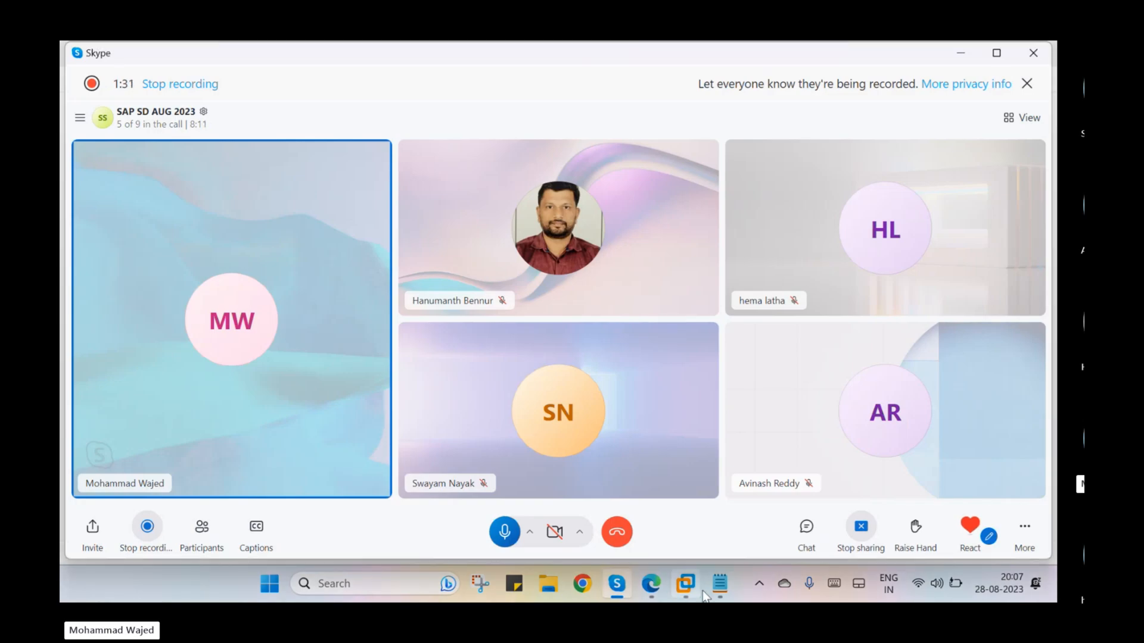
{"action": "left_click", "coordinate": [720, 583]}
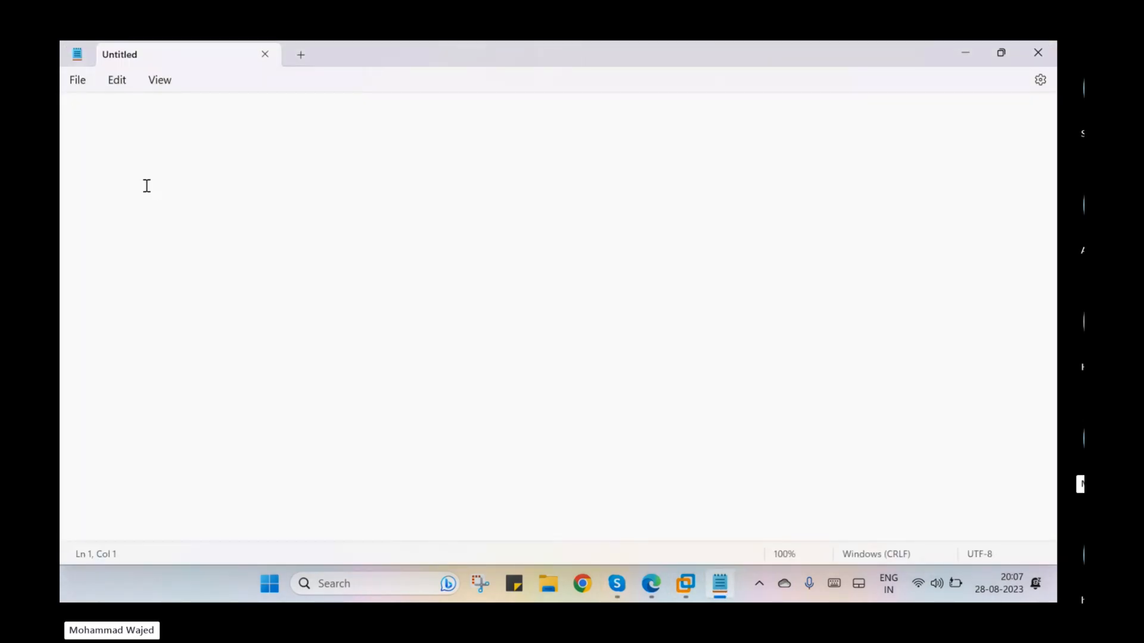
{"action": "type", "text": "customer"}
{"action": "key", "text": "Return"}
{"action": "type", "text": "X-100"}
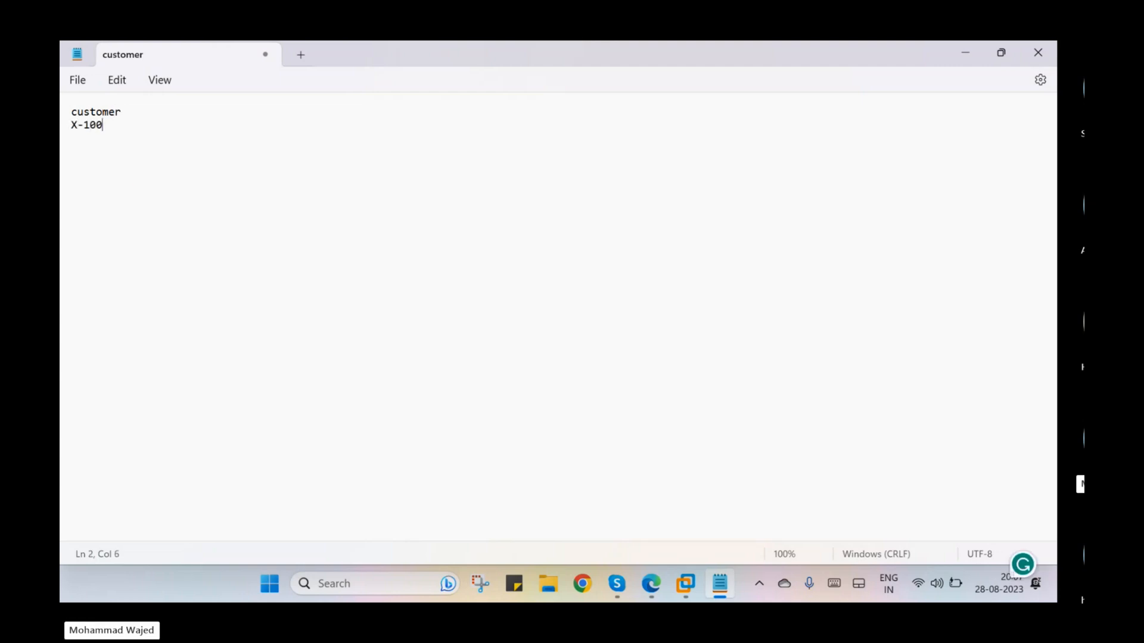
{"action": "type", "text": " Qty"}
{"action": "key", "text": "Return"}
{"action": "type", "text": "in 6 month"}
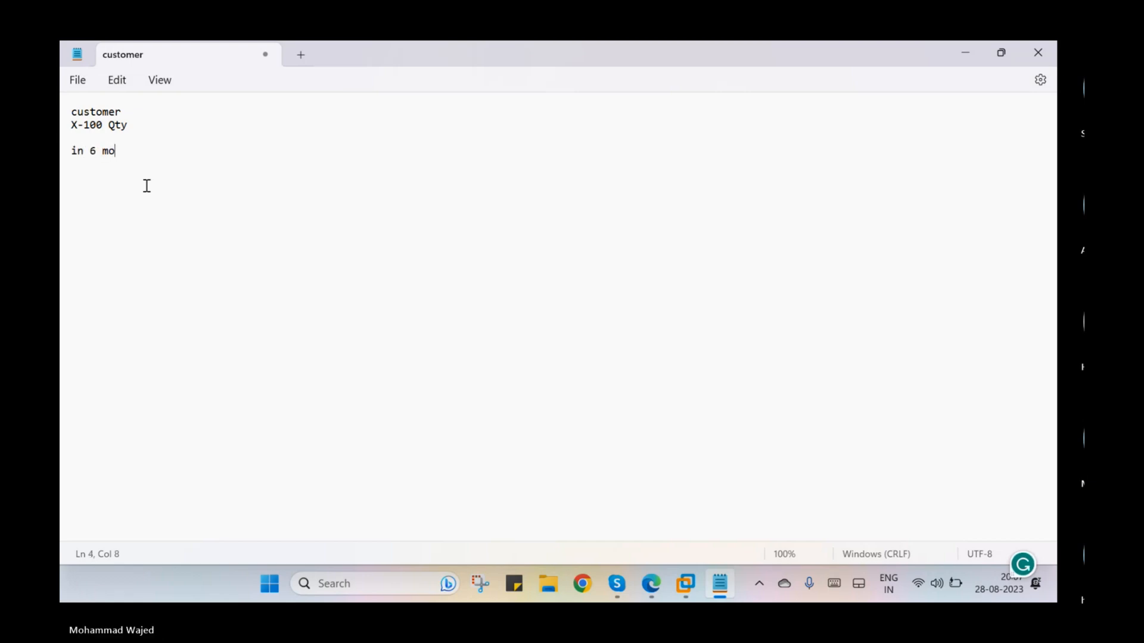
{"action": "key", "text": "Return"}
{"action": "key", "text": "Return"}
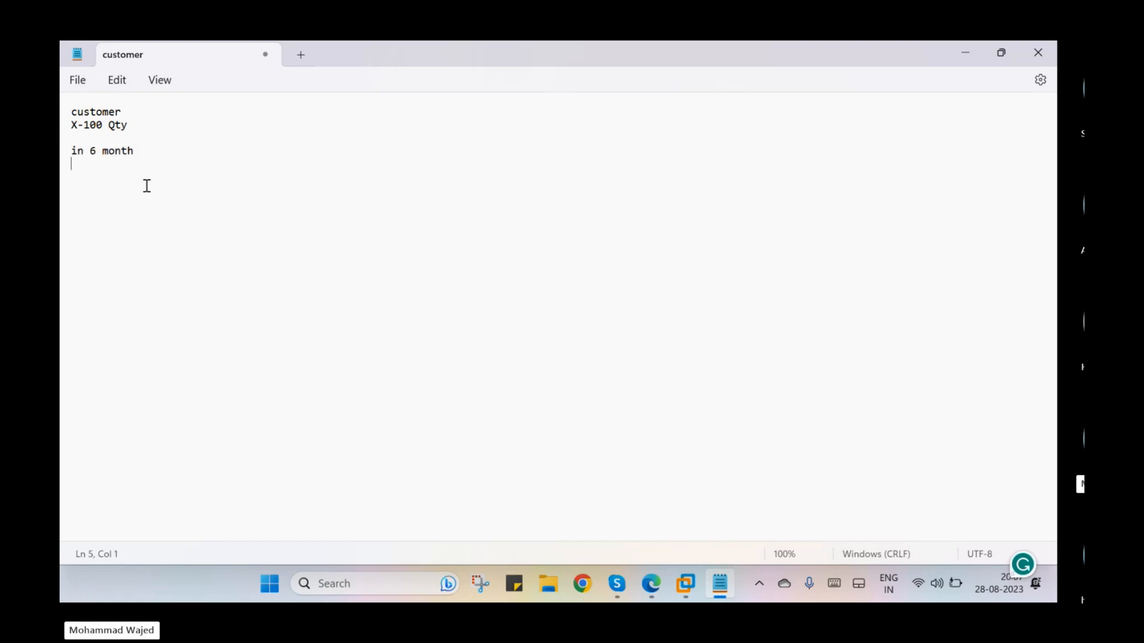
{"action": "type", "text": "5% discount"}
Return to the SAP customer record and set the invoicing dates to calendar Z4
{"action": "left_click", "coordinate": [968, 56]}
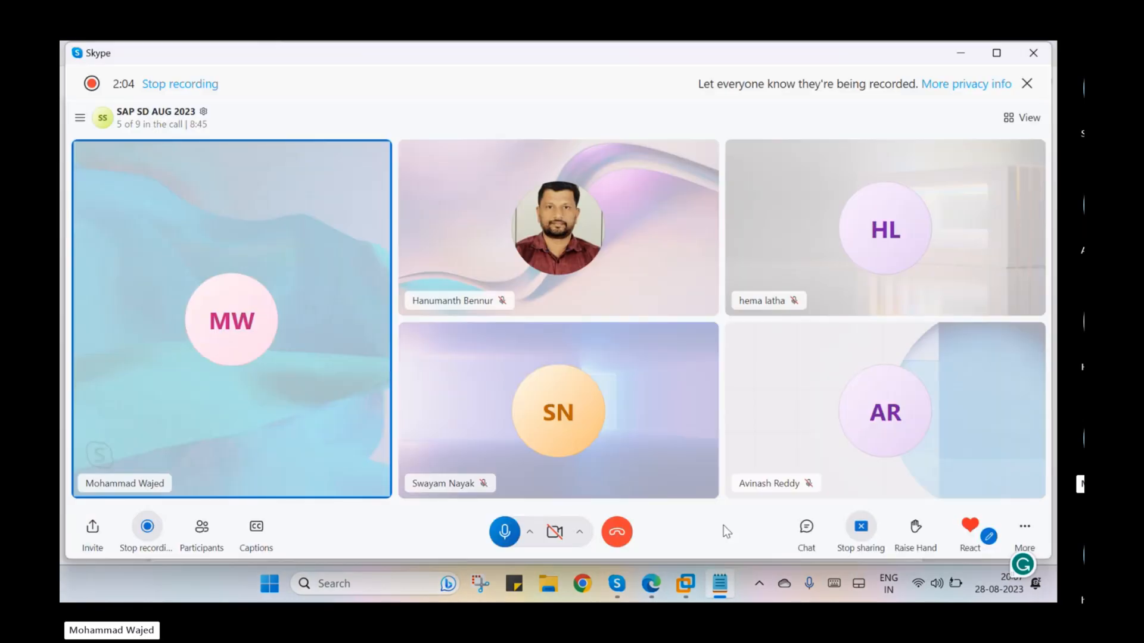
{"action": "left_click", "coordinate": [683, 587]}
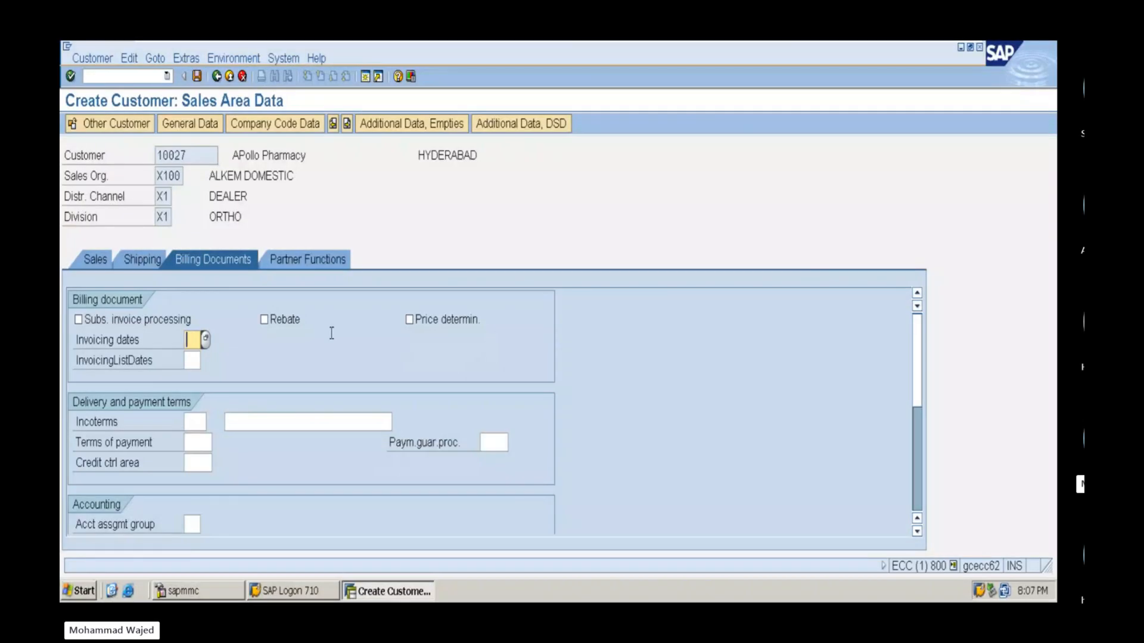
{"action": "left_click", "coordinate": [262, 323]}
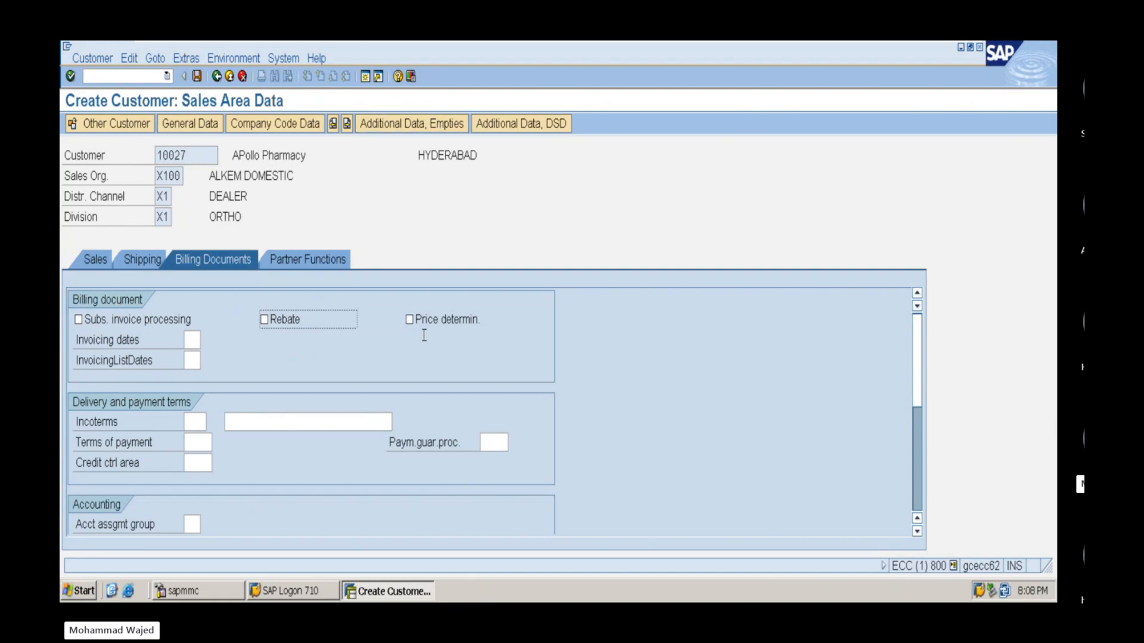
{"action": "left_click", "coordinate": [187, 340]}
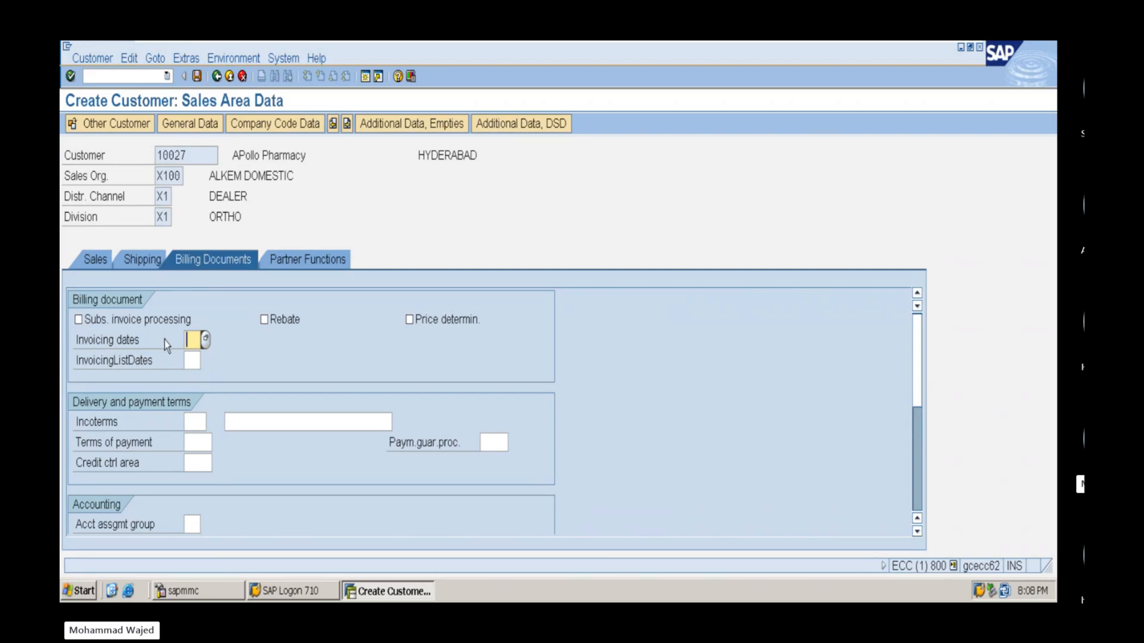
{"action": "left_click", "coordinate": [194, 341]}
{"action": "left_click", "coordinate": [197, 357]}
Set the customer's output tax classification for India to 1
{"action": "key", "text": "Return"}
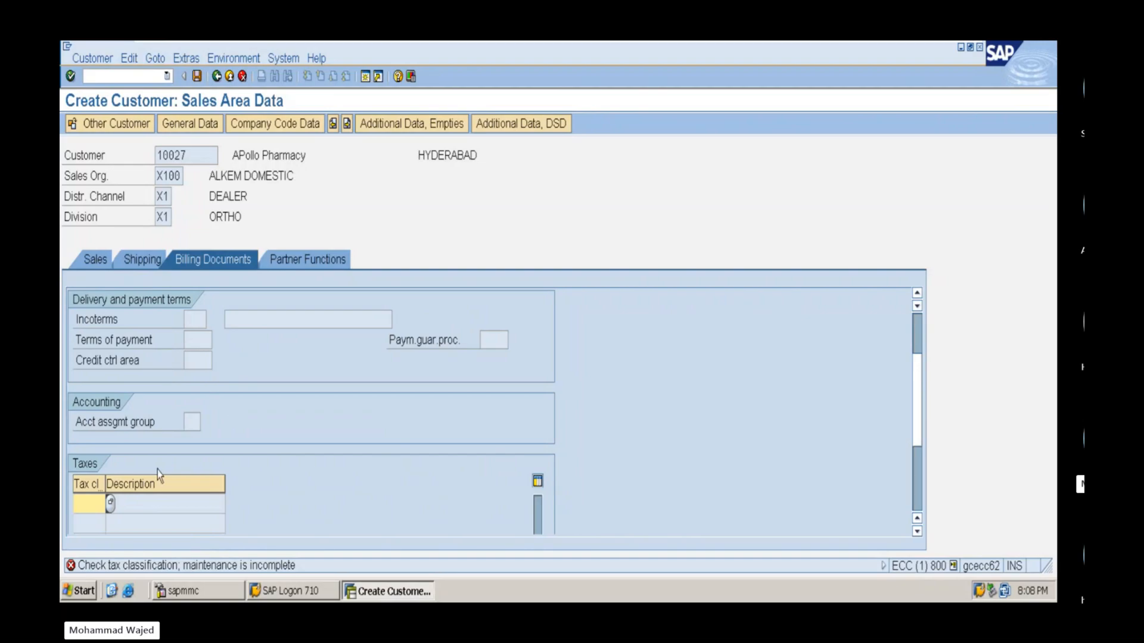
{"action": "type", "text": "1"}
{"action": "key", "text": "Return"}
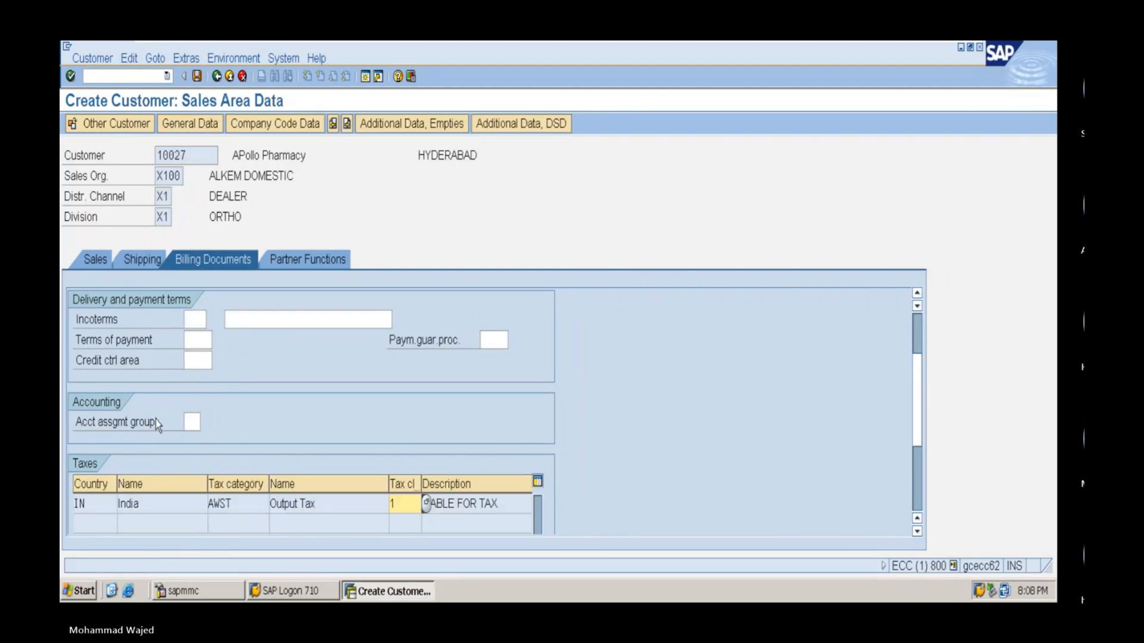
Run transaction scal in a new session and display the list of factory calendars
{"action": "scroll", "coordinate": [921, 322], "scroll_direction": "up", "scroll_amount": 3}
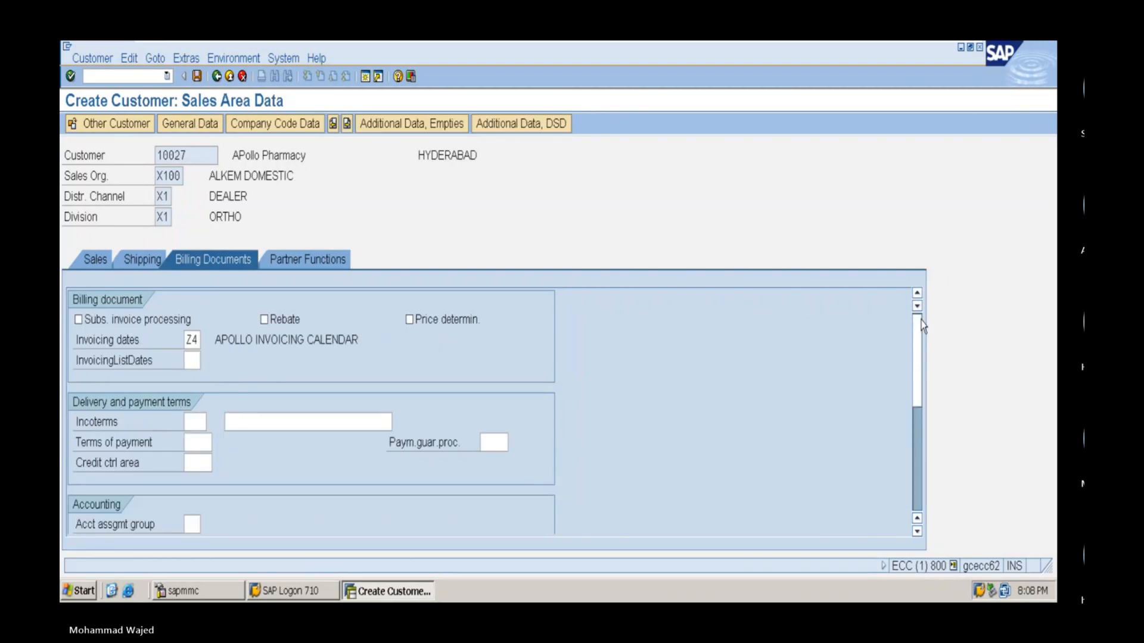
{"action": "double_click", "coordinate": [195, 338]}
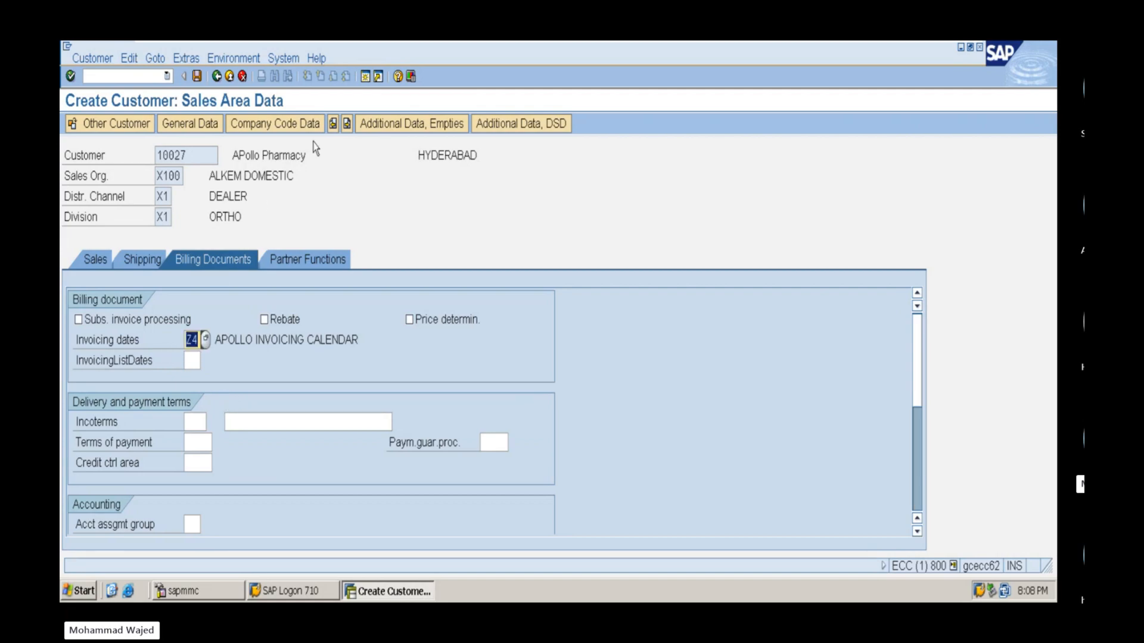
{"action": "left_click", "coordinate": [365, 80]}
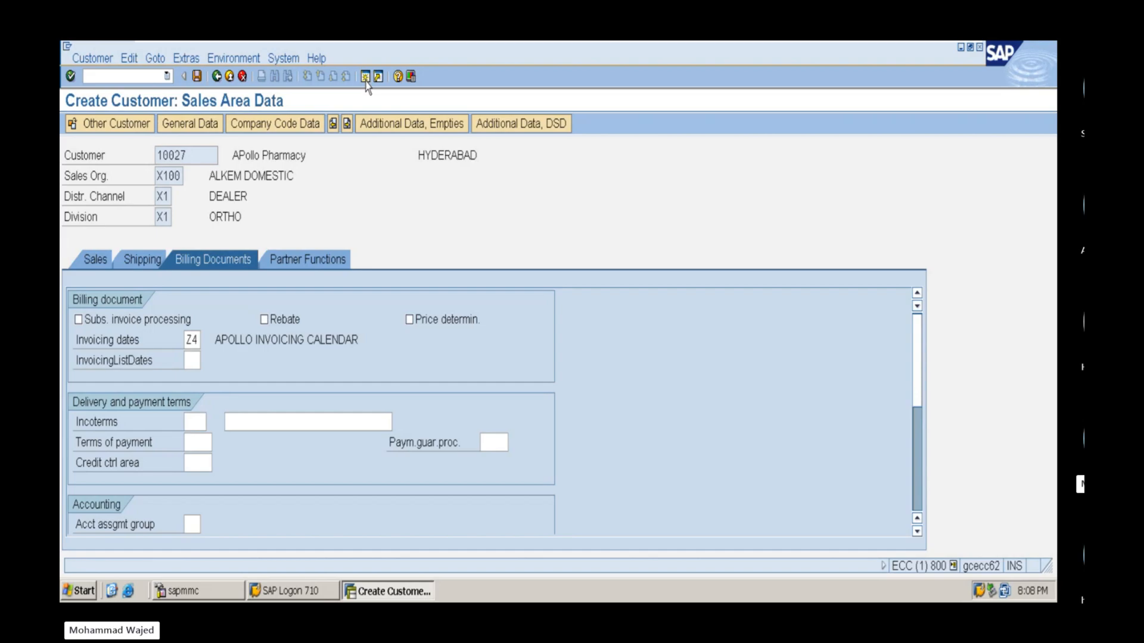
{"action": "type", "text": "scal"}
{"action": "key", "text": "Return"}
{"action": "left_click", "coordinate": [109, 301]}
{"action": "left_click", "coordinate": [85, 341]}
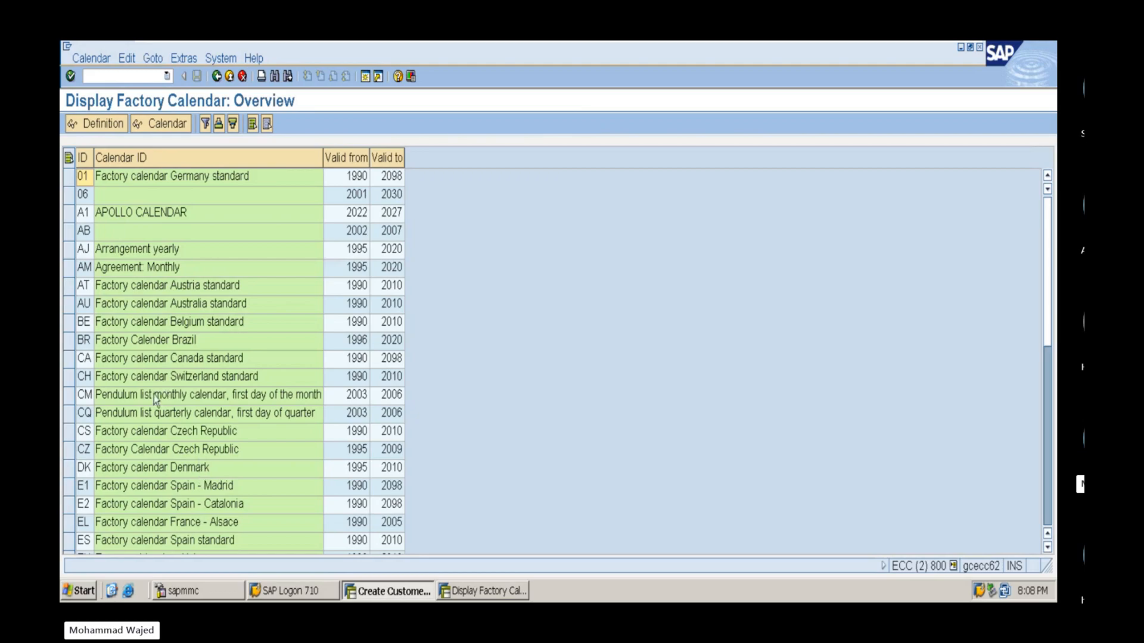
Display the definition of factory calendar Z4, APOLLO INVOICING CALENDAR, including its workdays
{"action": "scroll", "coordinate": [157, 400], "scroll_direction": "down", "scroll_amount": 8}
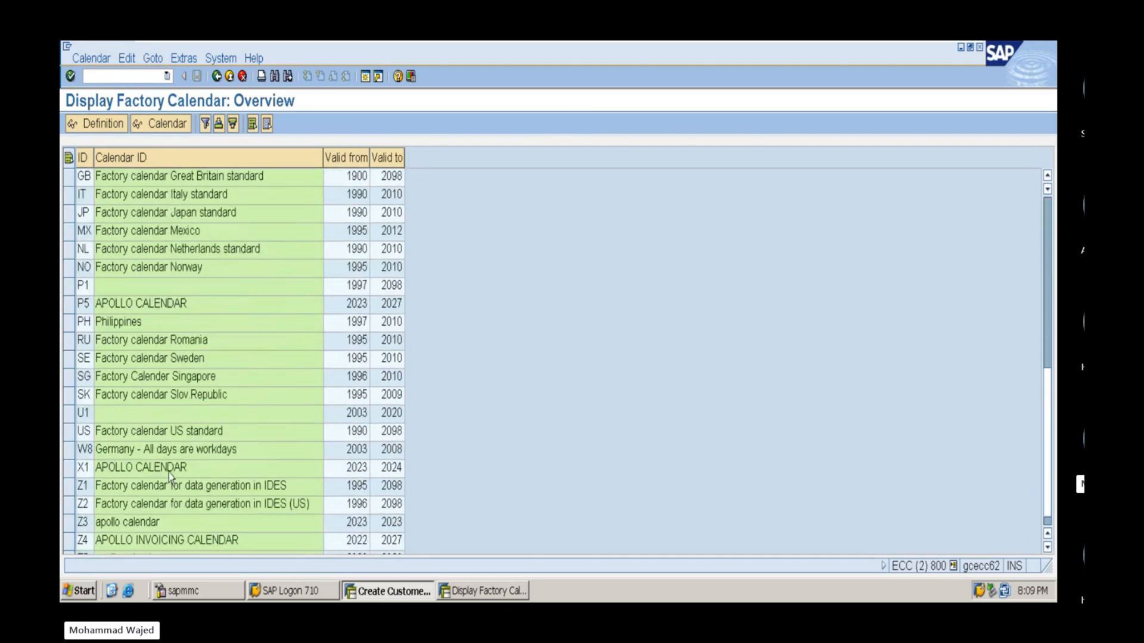
{"action": "scroll", "coordinate": [168, 475], "scroll_direction": "down", "scroll_amount": 1}
{"action": "left_click", "coordinate": [69, 525]}
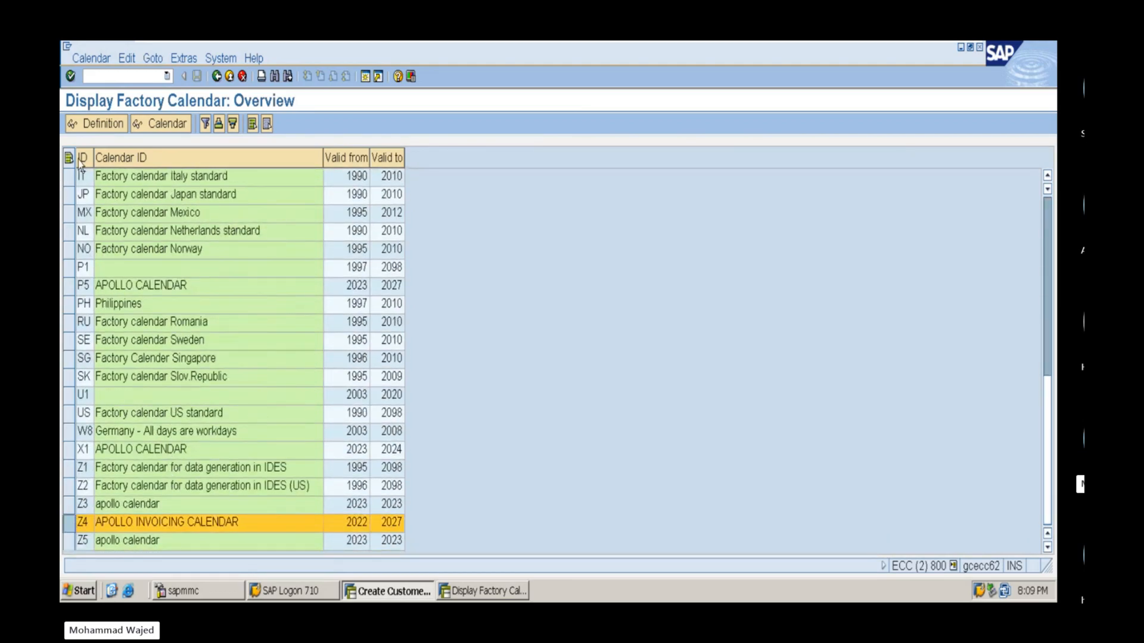
{"action": "left_click", "coordinate": [97, 124]}
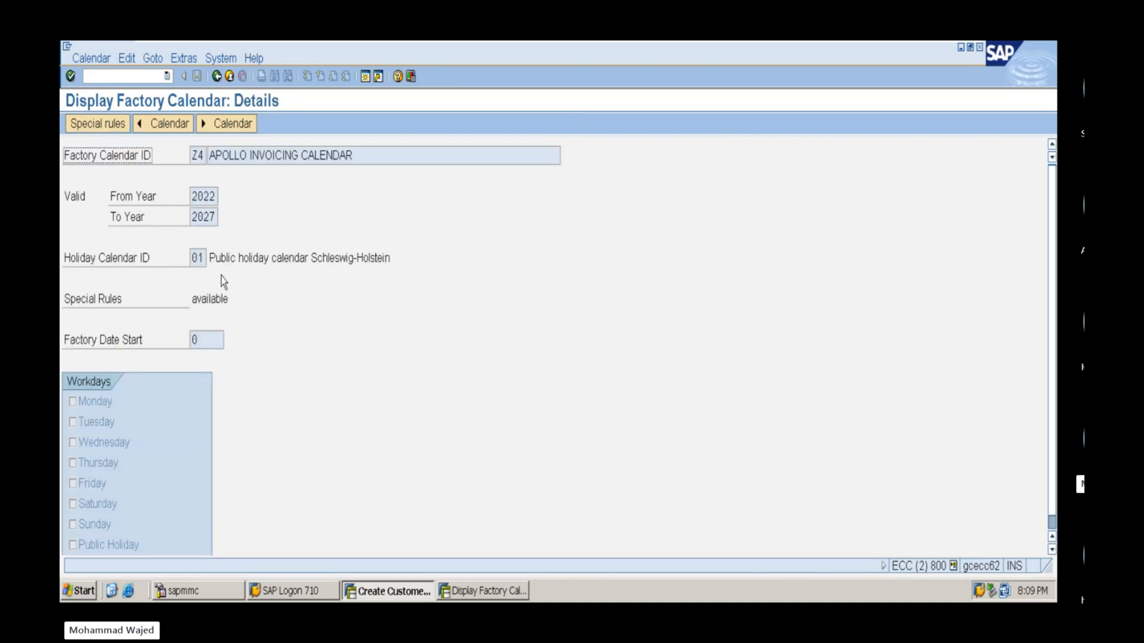
{"action": "scroll", "coordinate": [132, 427], "scroll_direction": "down", "scroll_amount": 1}
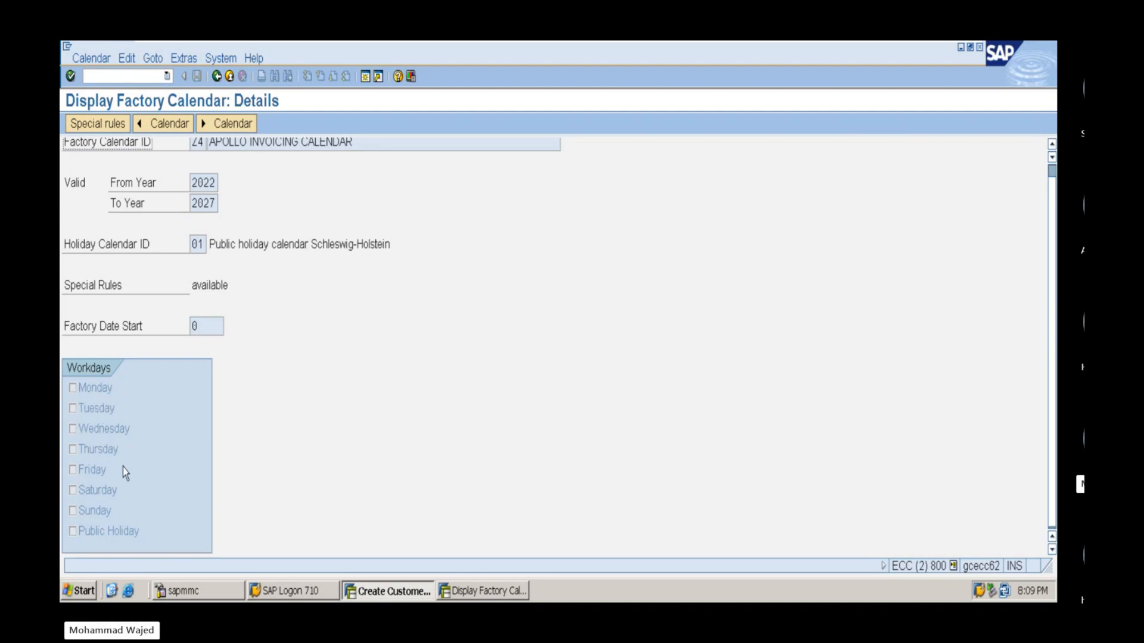
Open the special rules of the APOLLO INVOICING CALENDAR and examine the dates for the August and September entries
{"action": "left_click", "coordinate": [99, 126]}
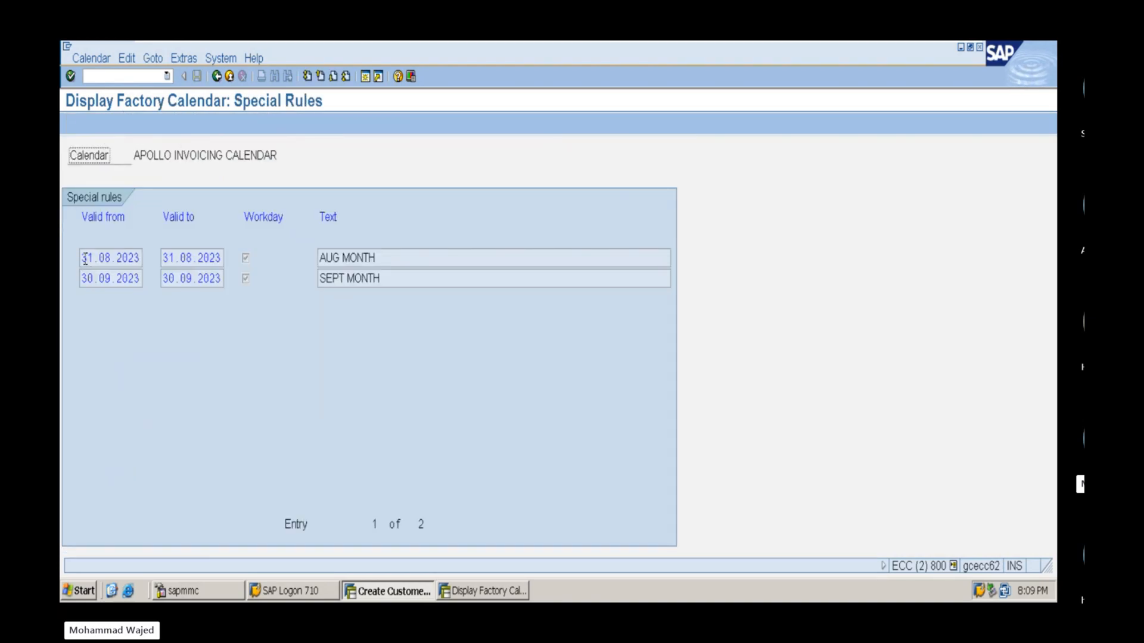
{"action": "left_click_drag", "start_coordinate": [82, 258], "coordinate": [146, 257]}
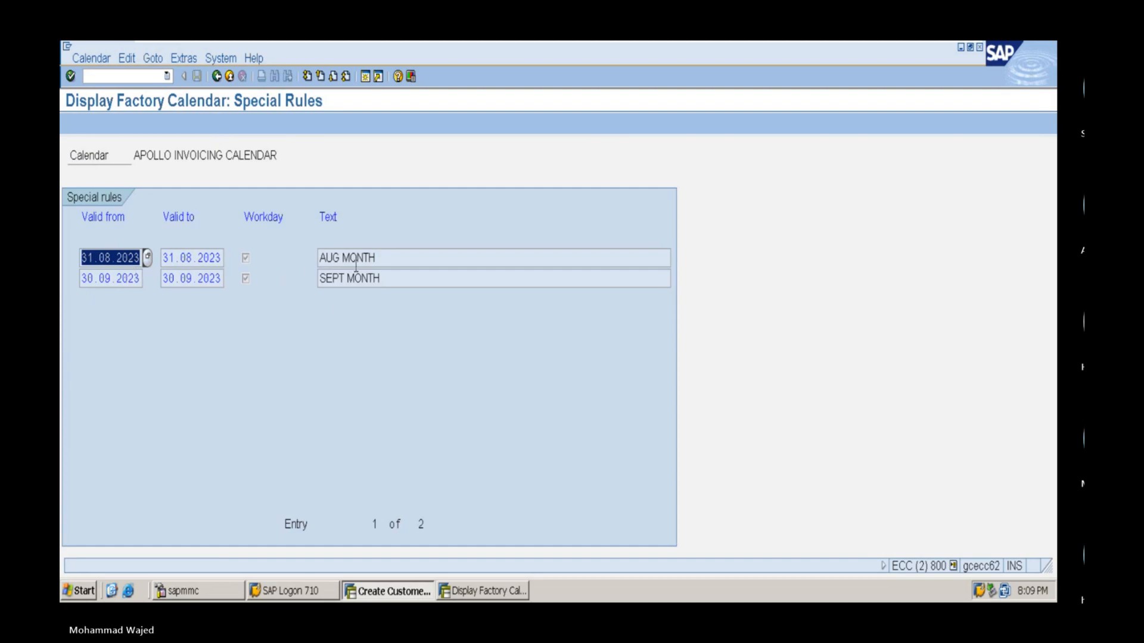
{"action": "left_click_drag", "start_coordinate": [391, 272], "coordinate": [299, 267]}
{"action": "left_click_drag", "start_coordinate": [82, 278], "coordinate": [143, 278]}
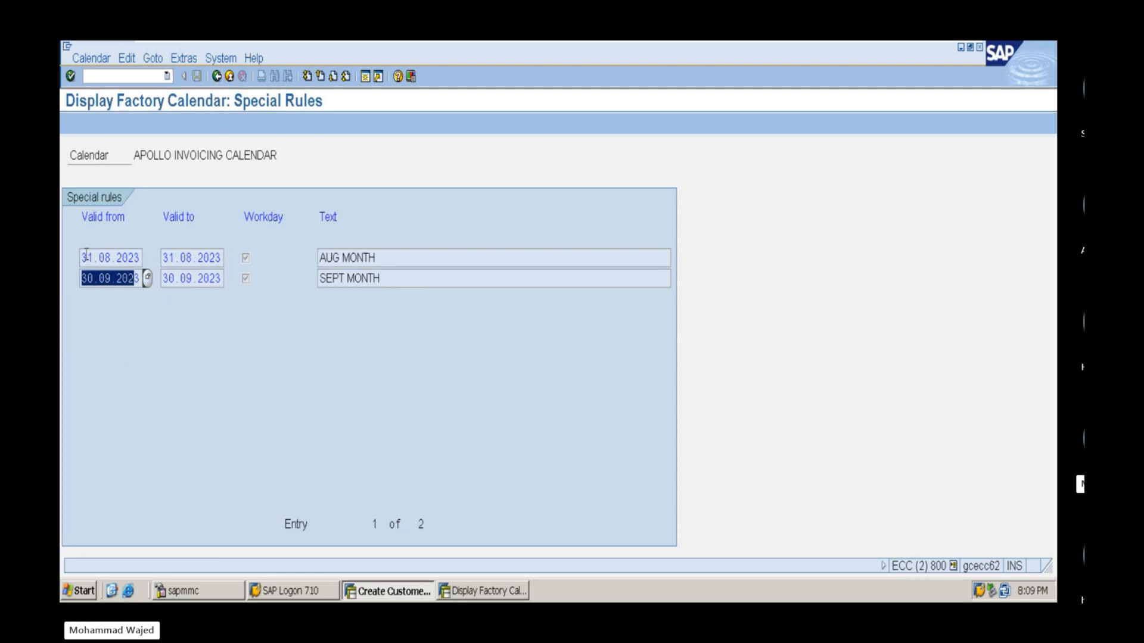
Review the August special rule, exit the factory calendar transaction and return to the customer's billing documents data
{"action": "left_click_drag", "start_coordinate": [83, 257], "coordinate": [251, 259]}
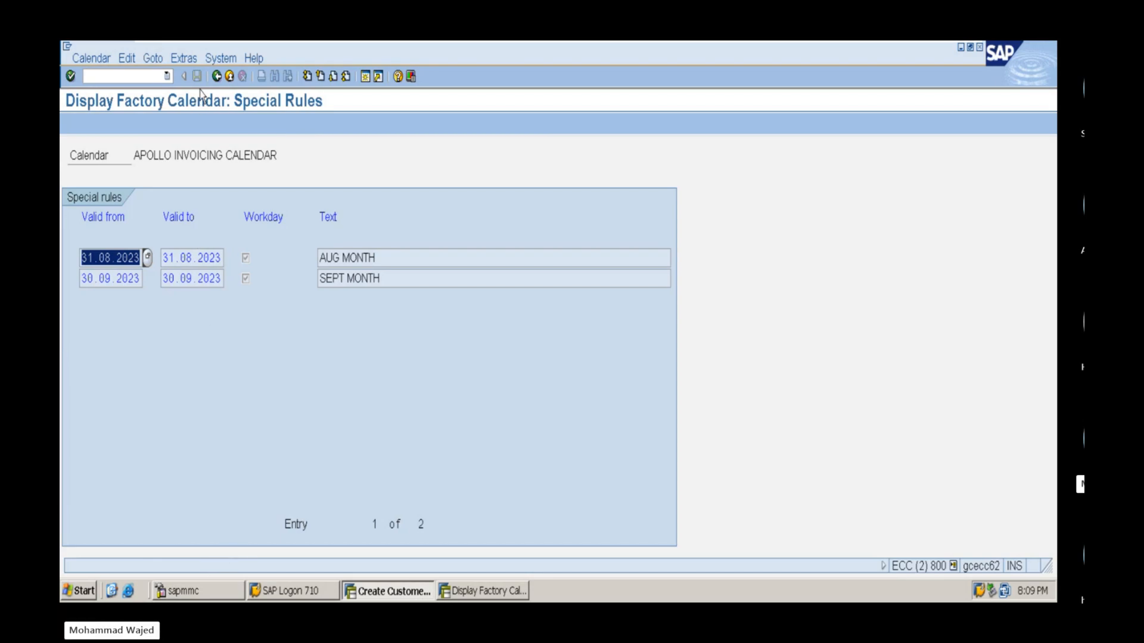
{"action": "left_click", "coordinate": [214, 77]}
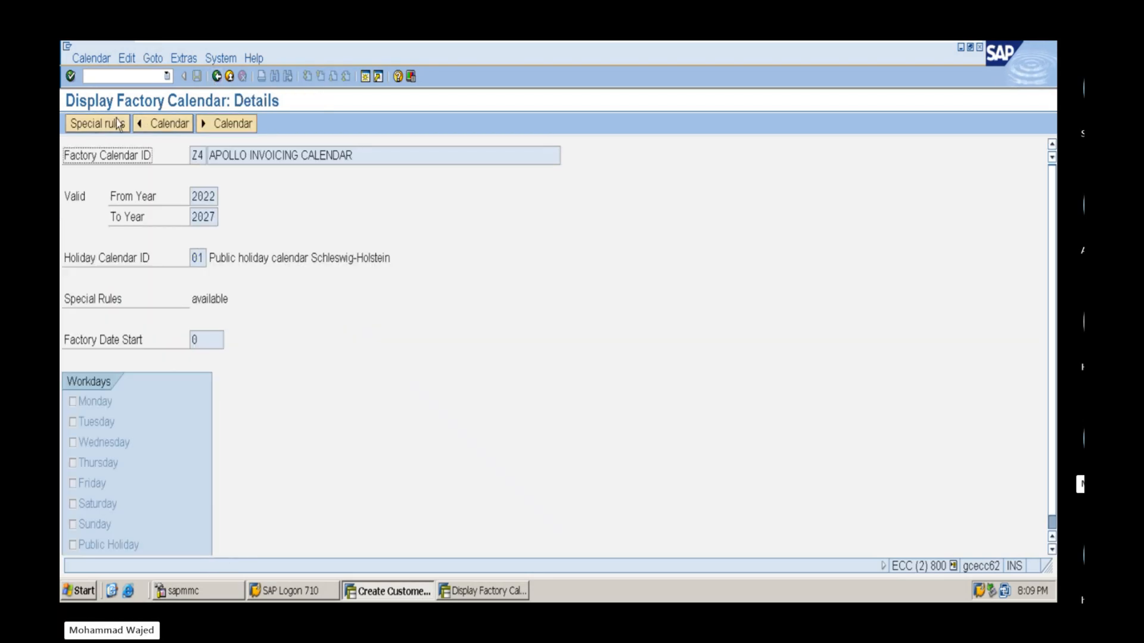
{"action": "left_click", "coordinate": [214, 79]}
{"action": "left_click", "coordinate": [213, 82]}
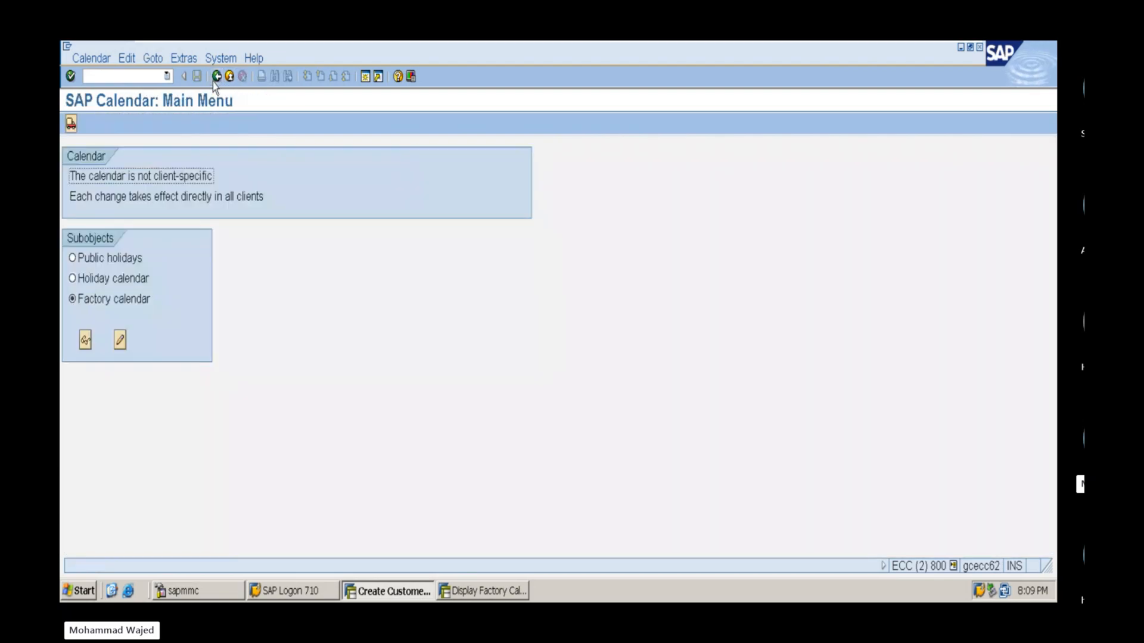
{"action": "left_click", "coordinate": [507, 599]}
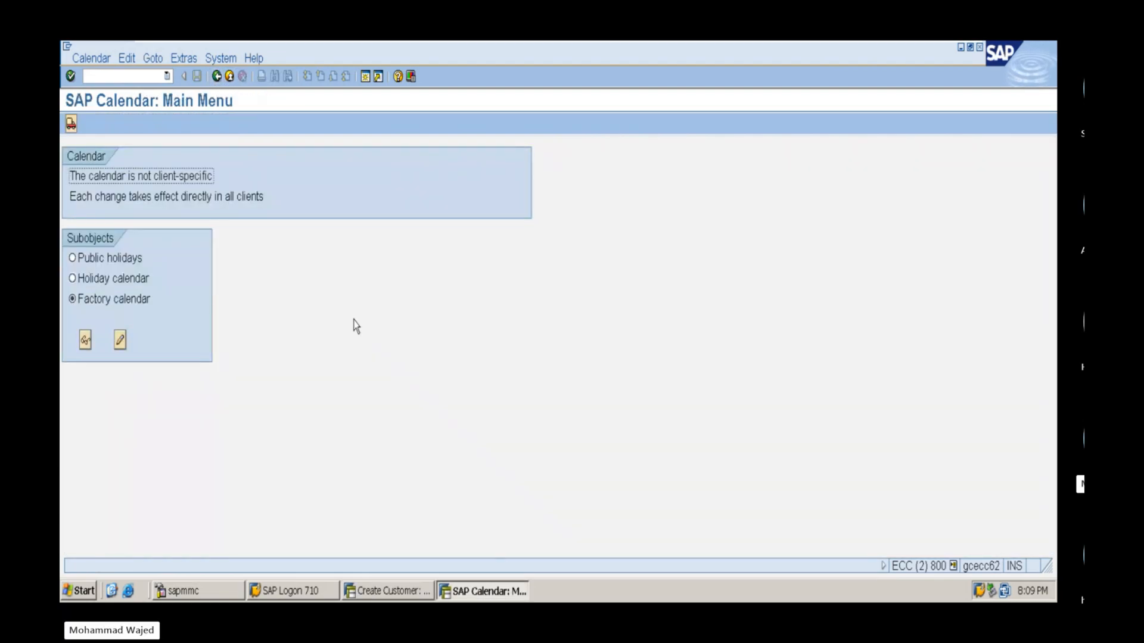
{"action": "left_click", "coordinate": [227, 77]}
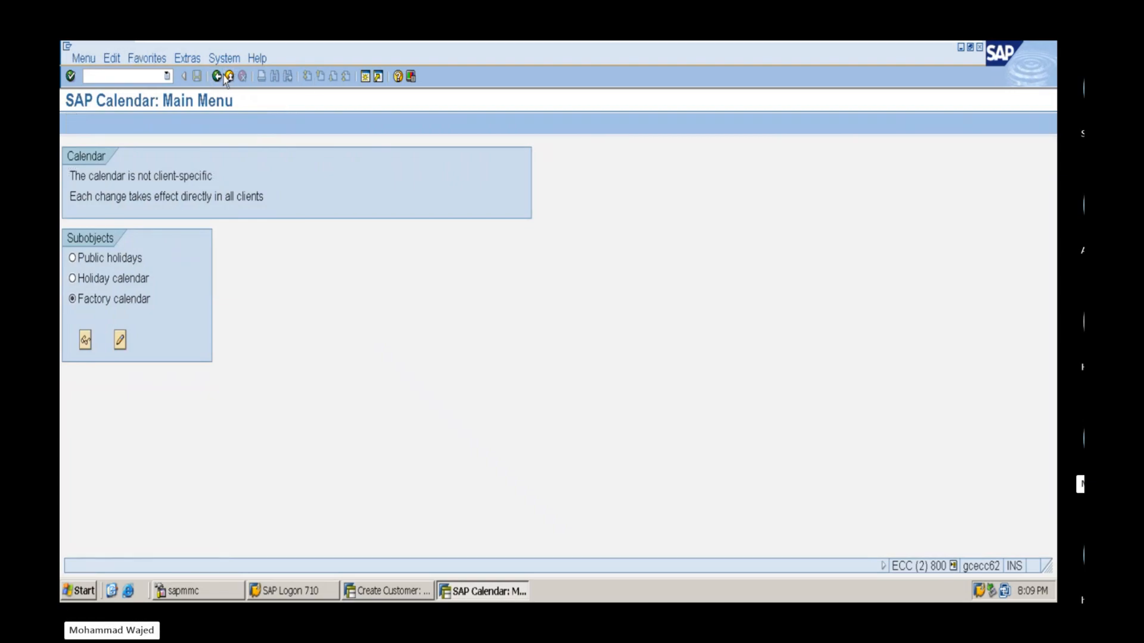
{"action": "left_click", "coordinate": [397, 597]}
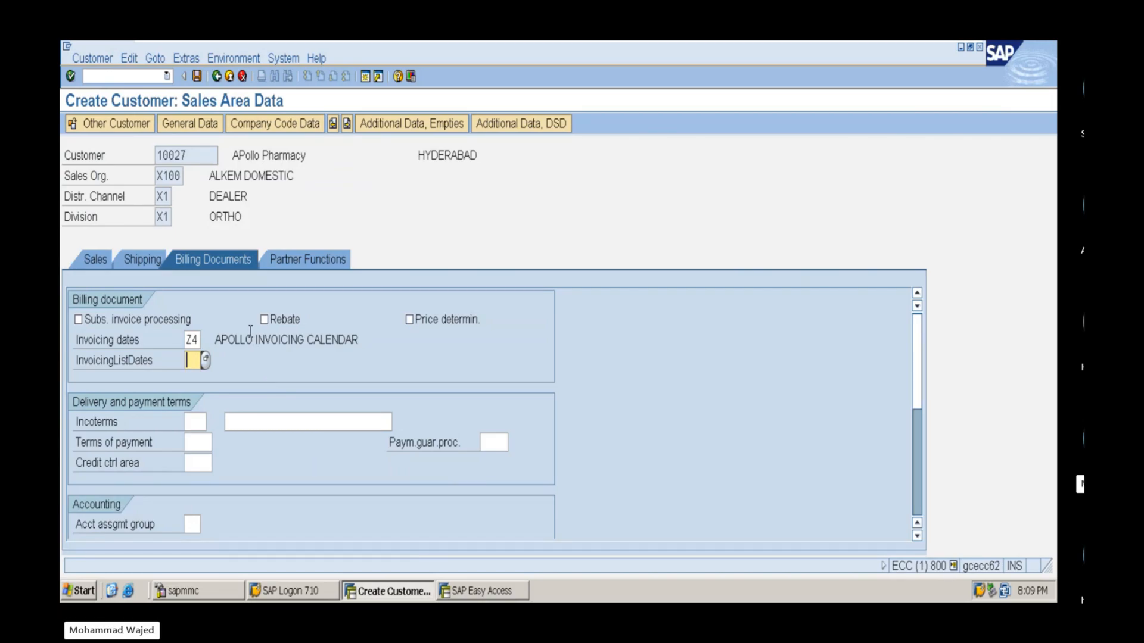
View the Create Invoice List transaction vf21 in the second session, then return to the customer's invoicing dates and invoicing list dates
{"action": "left_click", "coordinate": [480, 587]}
{"action": "type", "text": "vf21"}
{"action": "key", "text": "Return"}
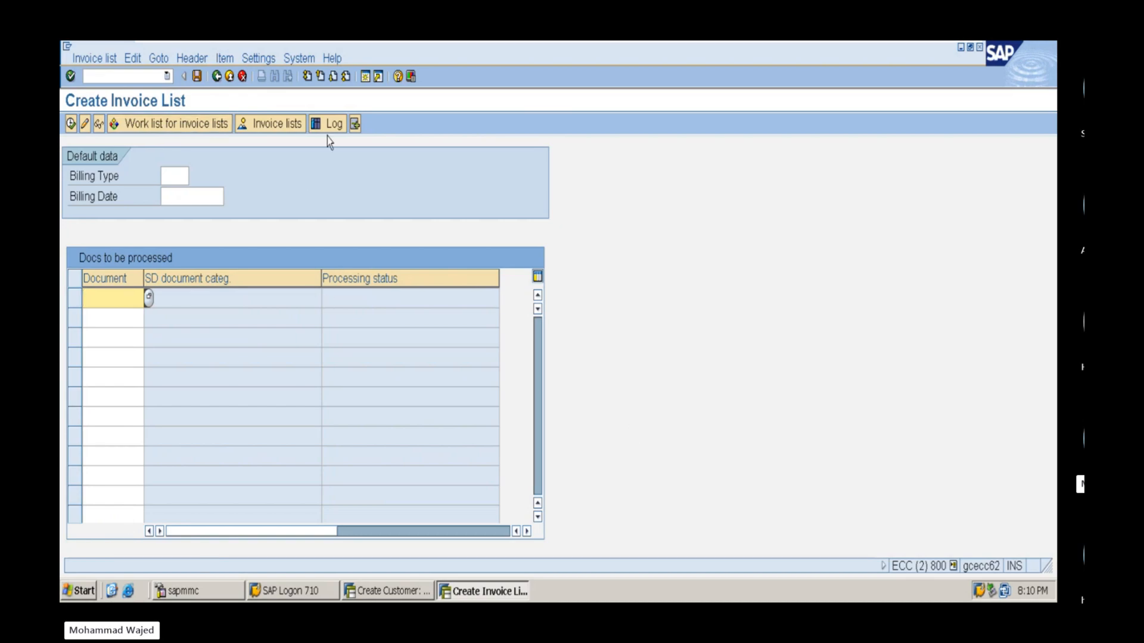
{"action": "left_click", "coordinate": [217, 77]}
{"action": "left_click", "coordinate": [413, 591]}
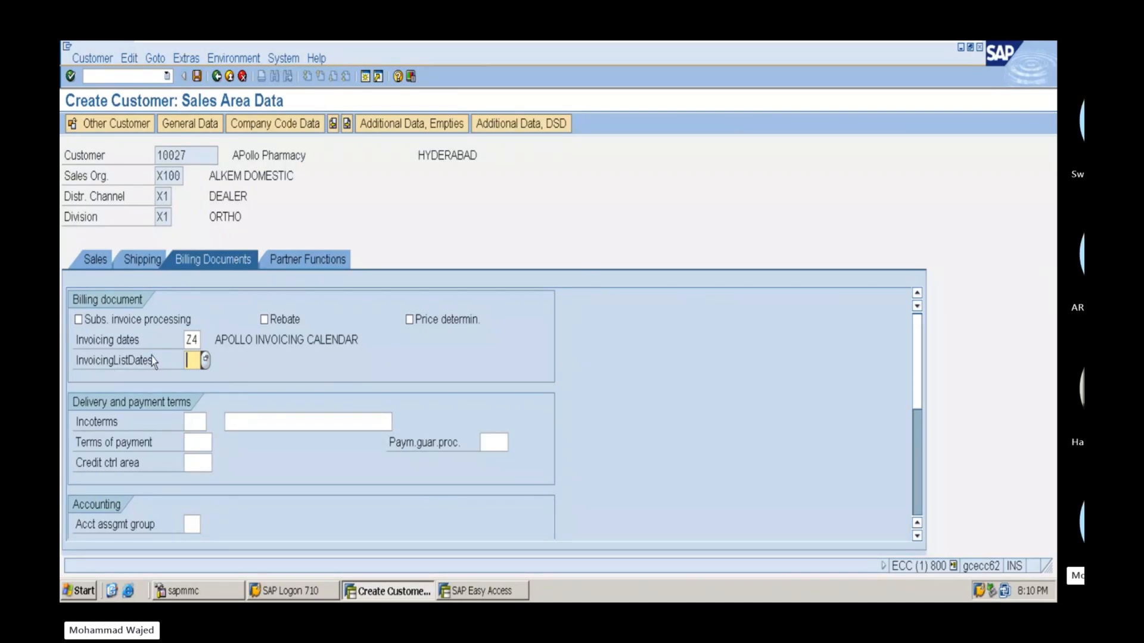
{"action": "left_click", "coordinate": [192, 340]}
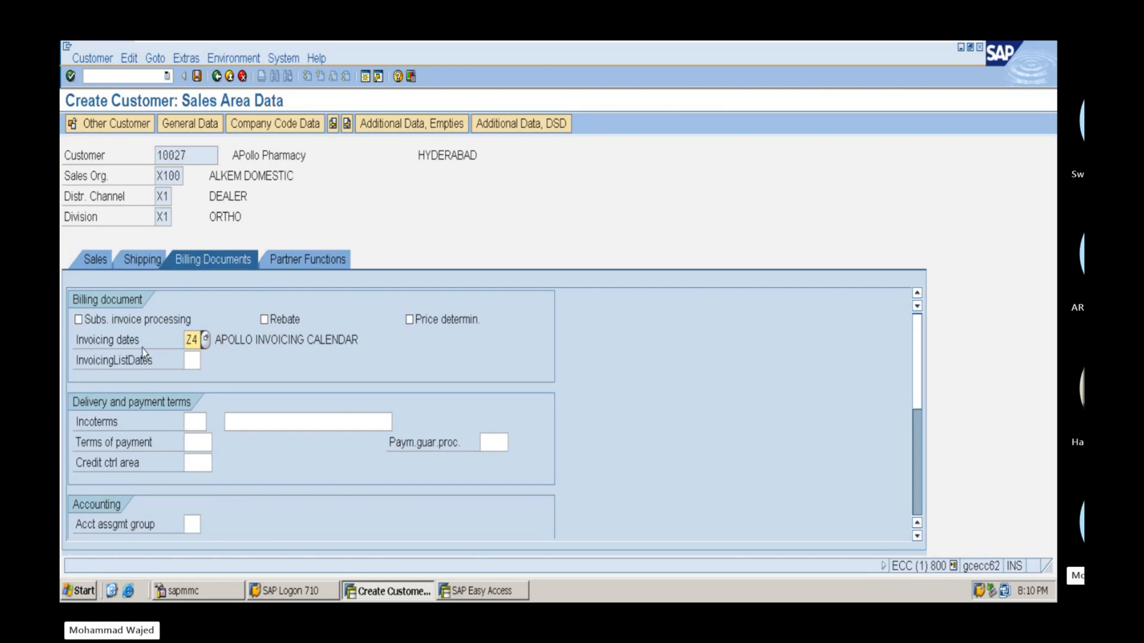
{"action": "double_click", "coordinate": [187, 340]}
{"action": "left_click", "coordinate": [194, 361]}
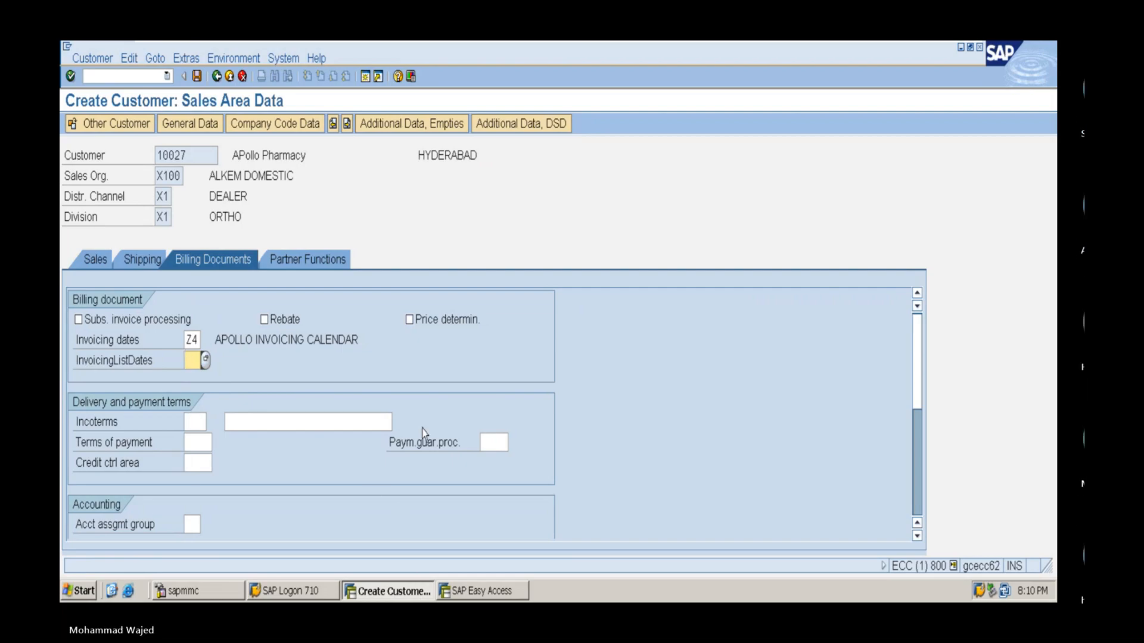
From the customer's Incoterms field, switch to the SAP material PDF in Edge and read the Incoterms definition
{"action": "left_click", "coordinate": [200, 420]}
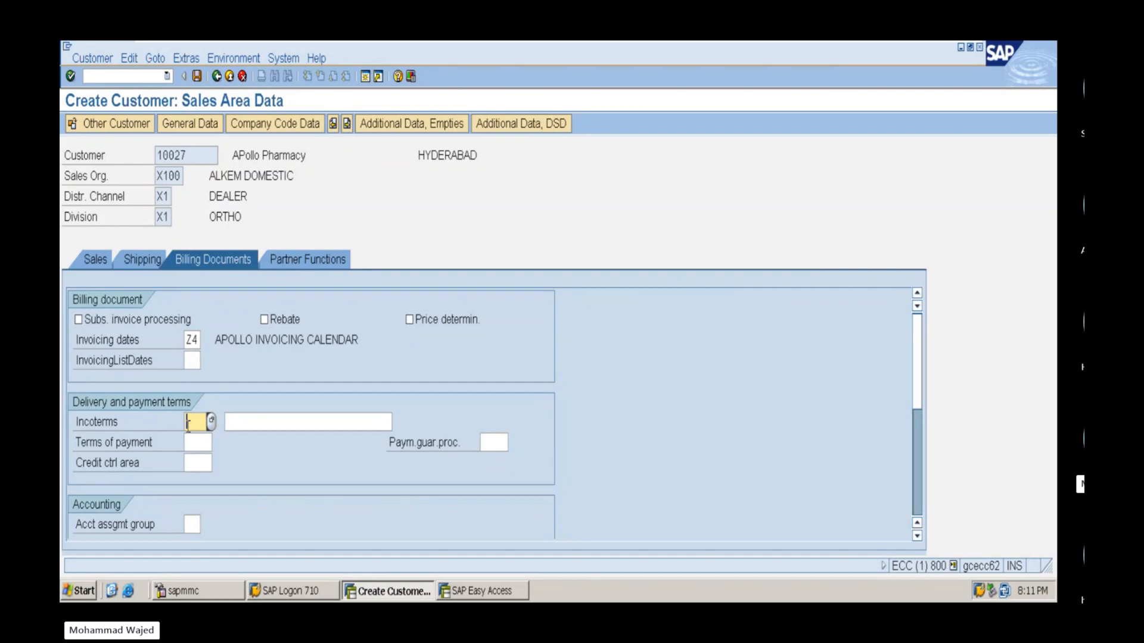
{"action": "mouse_move", "coordinate": [837, 43]}
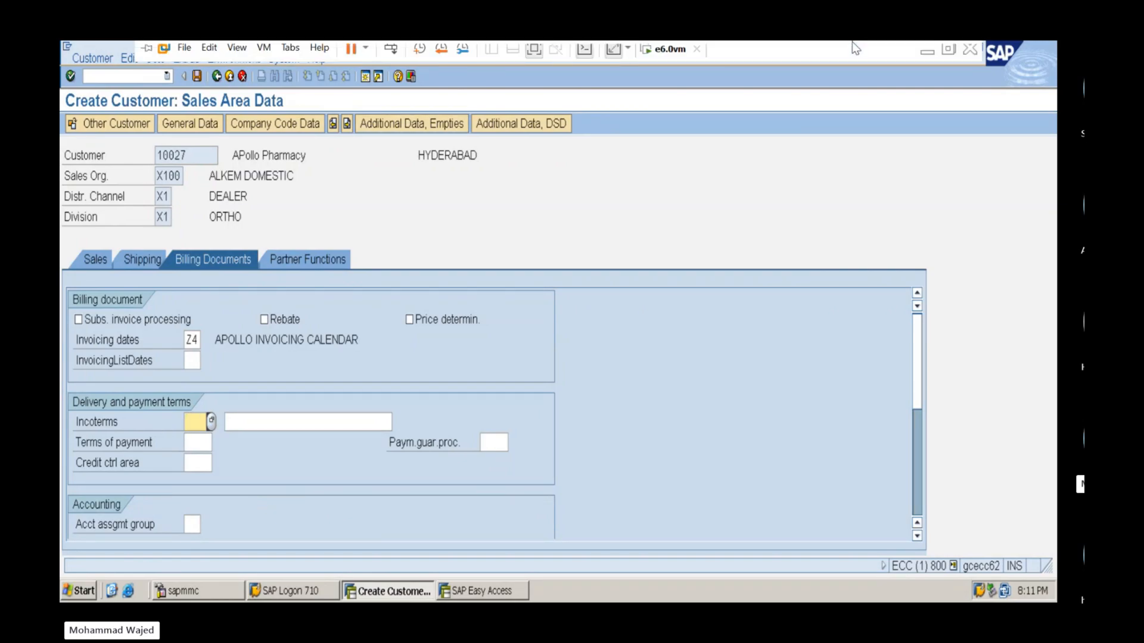
{"action": "left_click", "coordinate": [927, 54]}
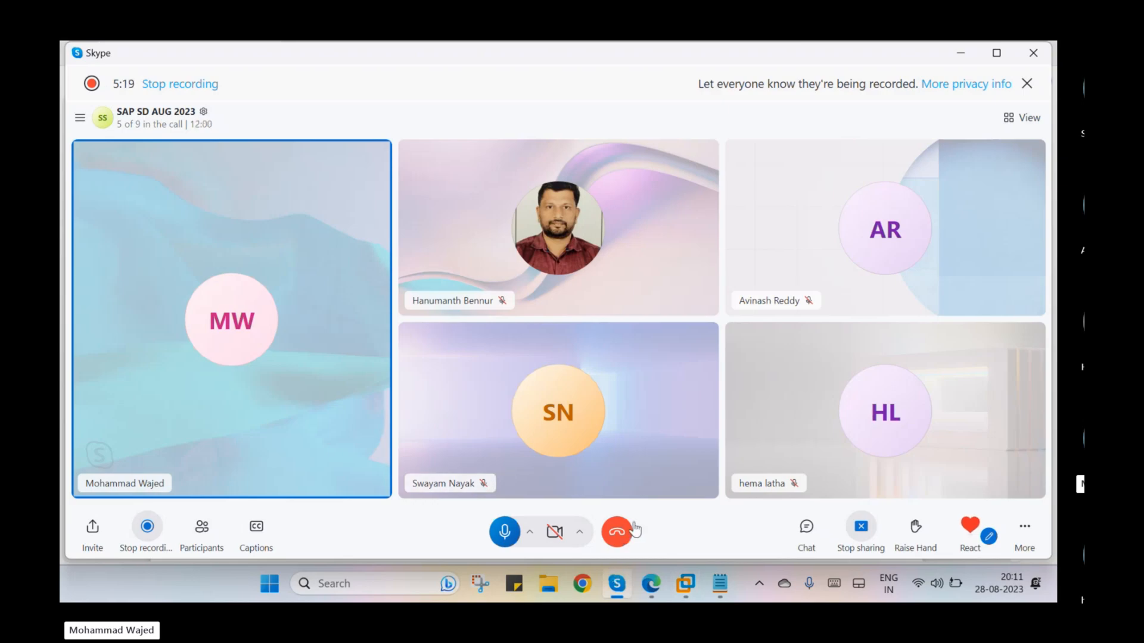
{"action": "left_click", "coordinate": [651, 583]}
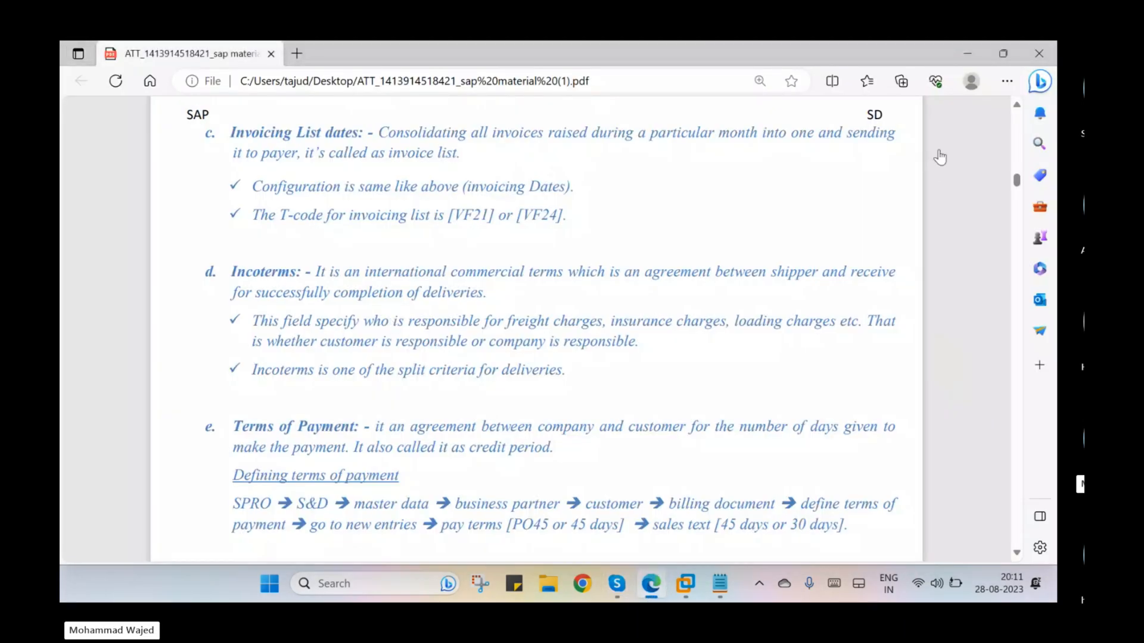
{"action": "left_click", "coordinate": [920, 168]}
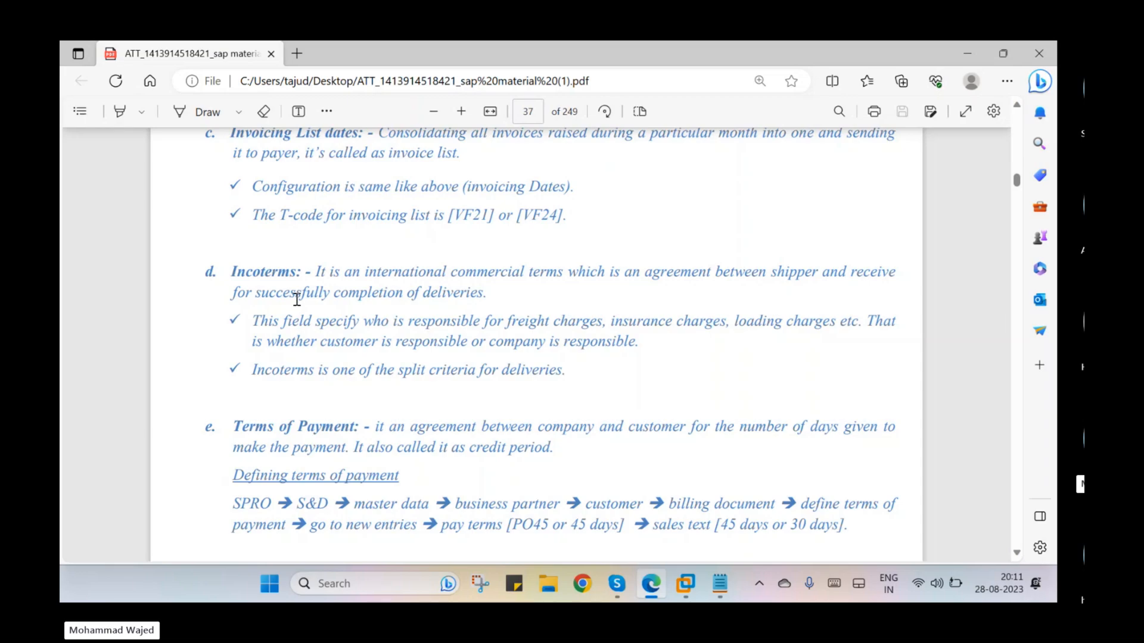
{"action": "left_click_drag", "start_coordinate": [297, 295], "coordinate": [501, 290]}
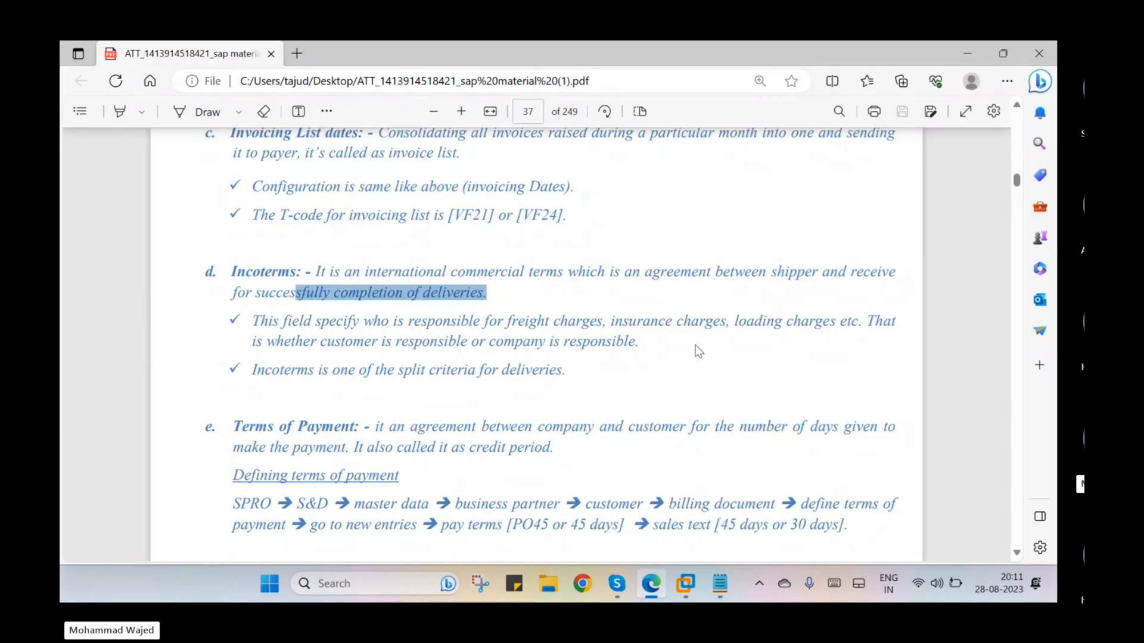
Switch to the customer note in Notepad and add a line with Hyderabad followed by a long dashed arrow
{"action": "left_click", "coordinate": [720, 584]}
{"action": "key", "text": "Return"}
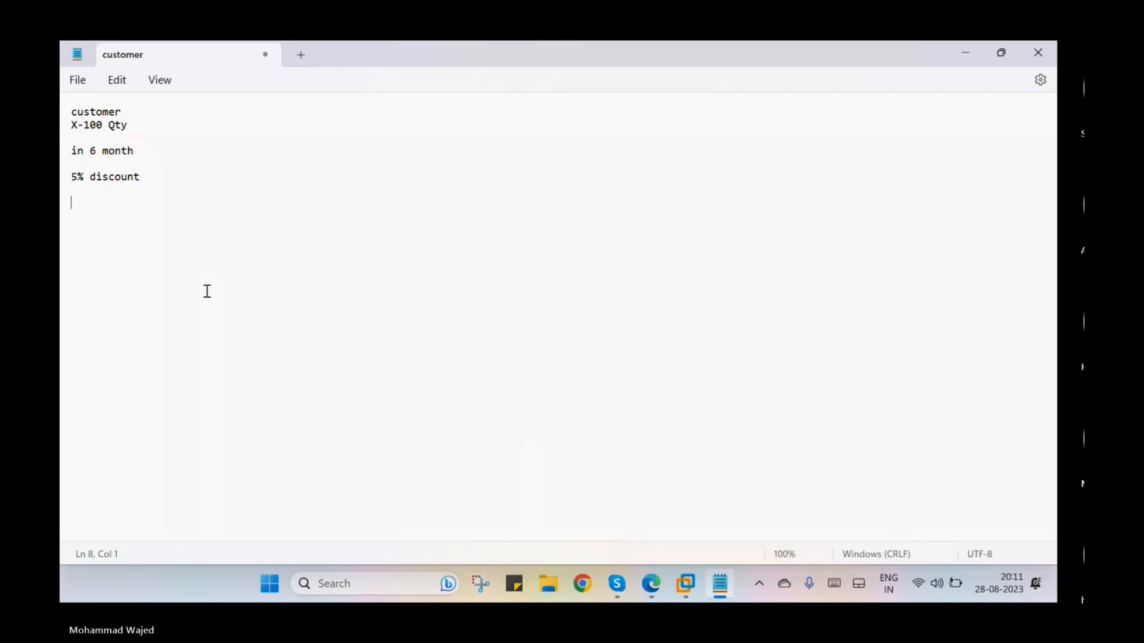
{"action": "type", "text": "Hyderabd"}
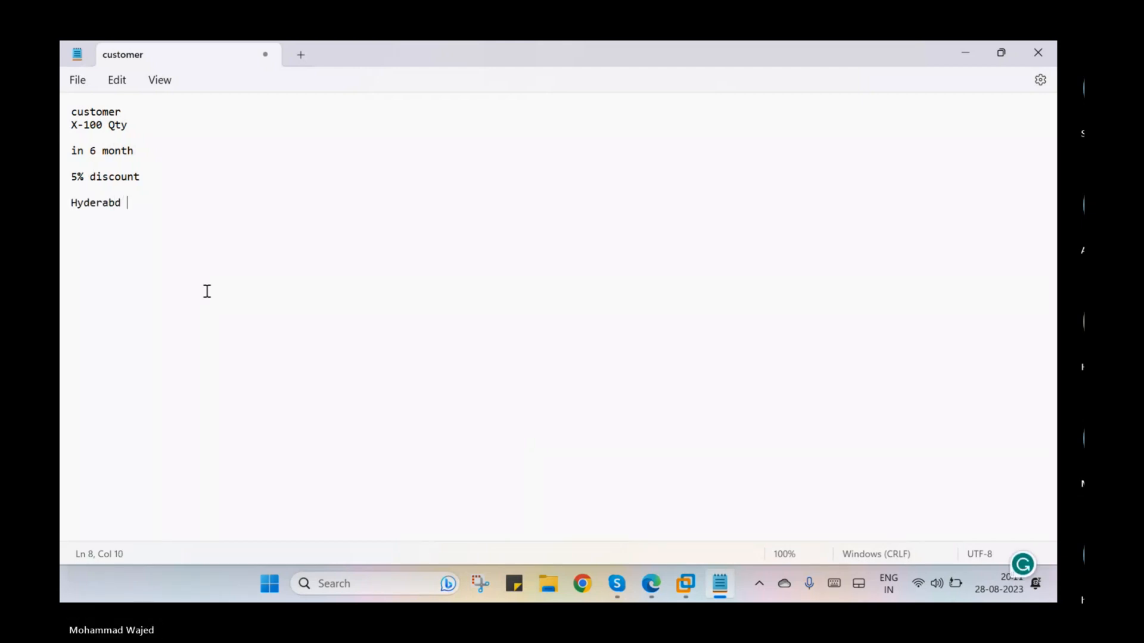
{"action": "key", "text": "BackSpace"}
{"action": "type", "text": "ad-"}
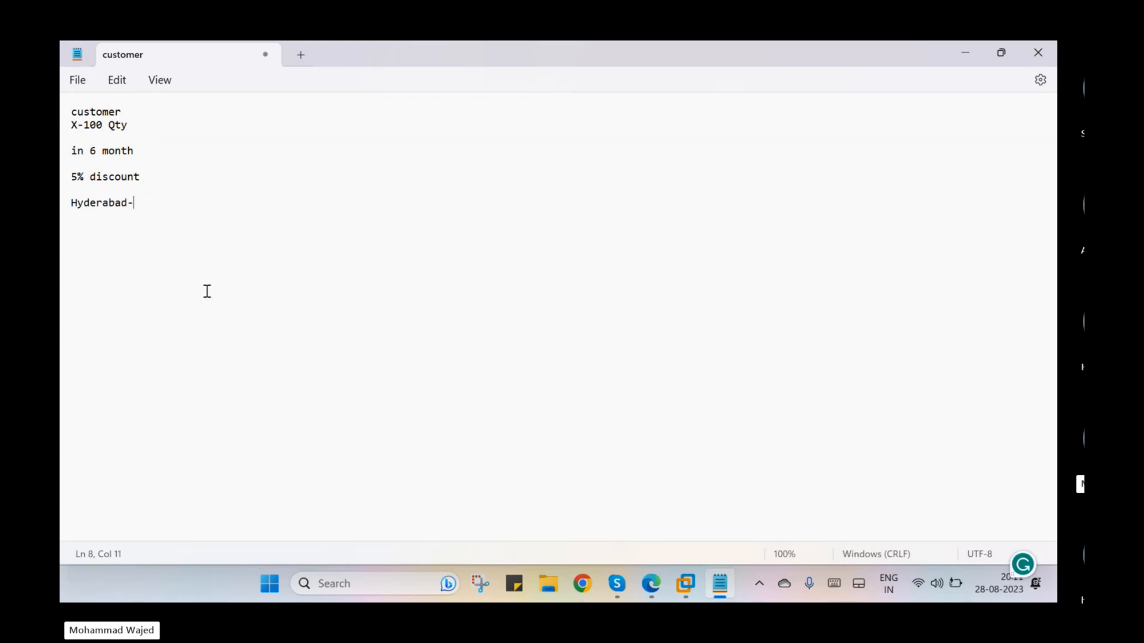
{"action": "type", "text": "--------------------------->"}
Move the word Hyderabad from the start of the dashed line to the end of the arrow
{"action": "double_click", "coordinate": [97, 204]}
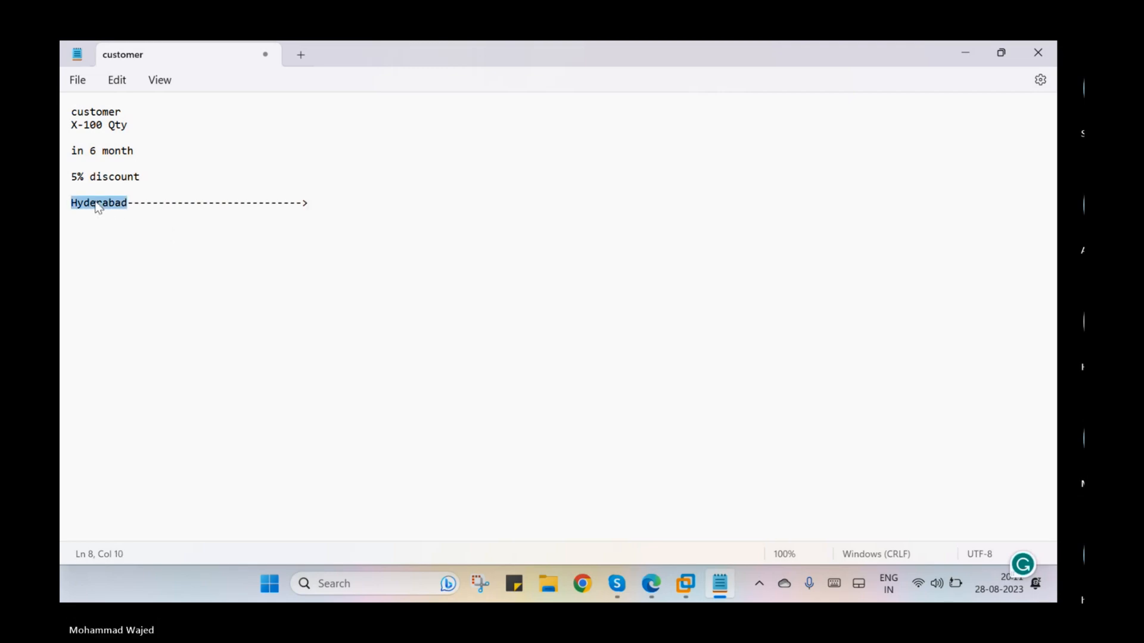
{"action": "key", "text": "BackSpace"}
{"action": "left_click", "coordinate": [304, 204]}
{"action": "key", "text": "ctrl+z"}
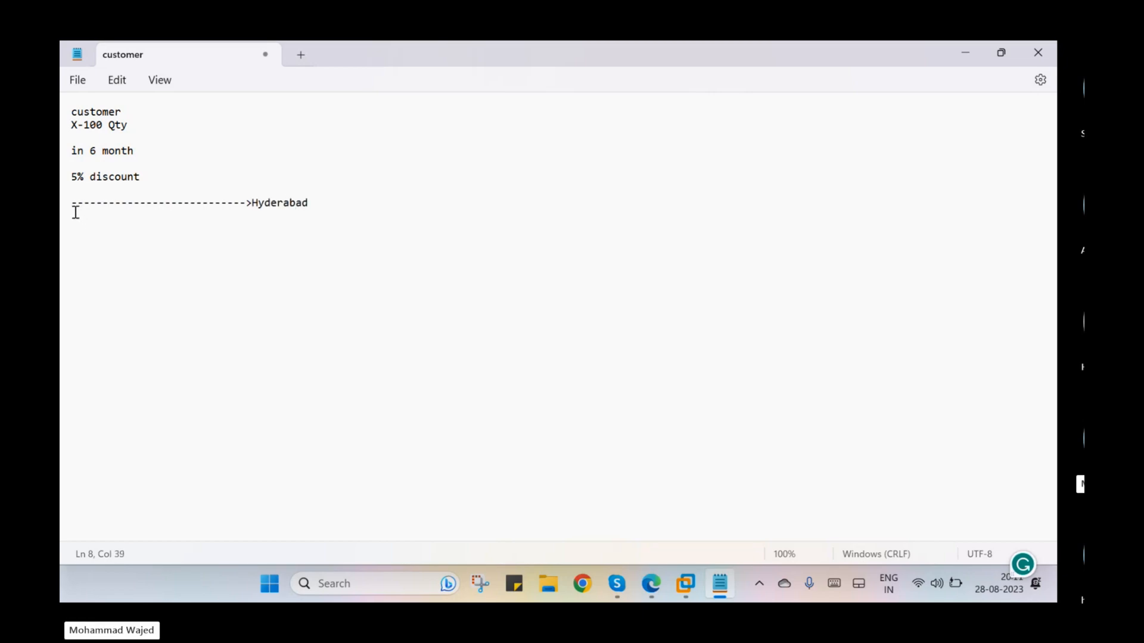
{"action": "left_click_drag", "start_coordinate": [62, 215], "coordinate": [63, 208]}
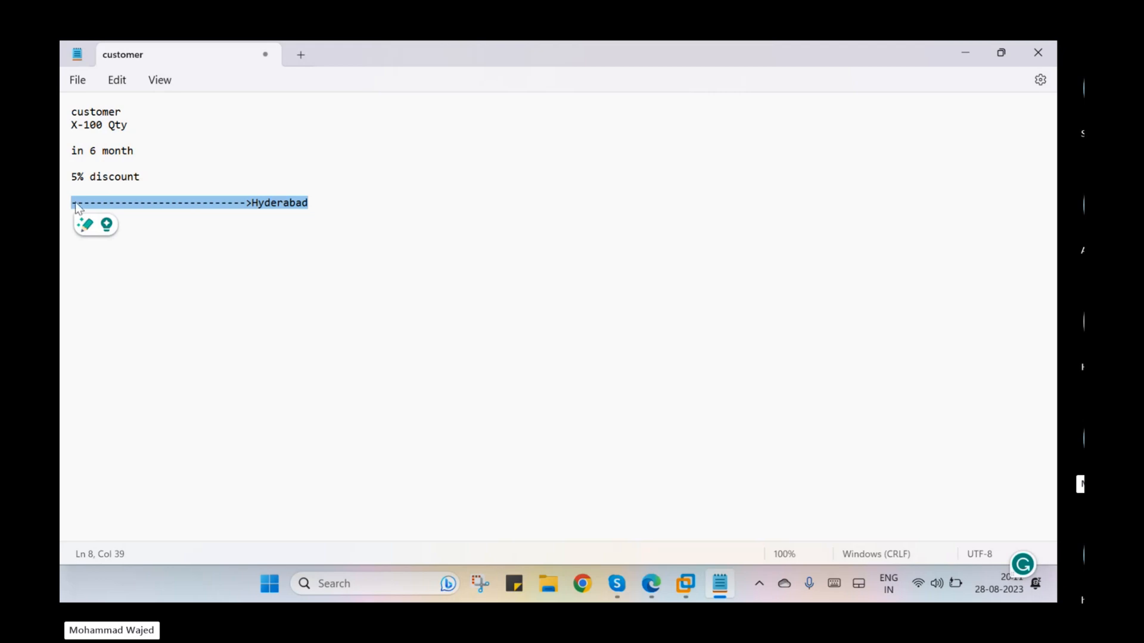
{"action": "left_click", "coordinate": [129, 289]}
{"action": "left_click", "coordinate": [66, 211]}
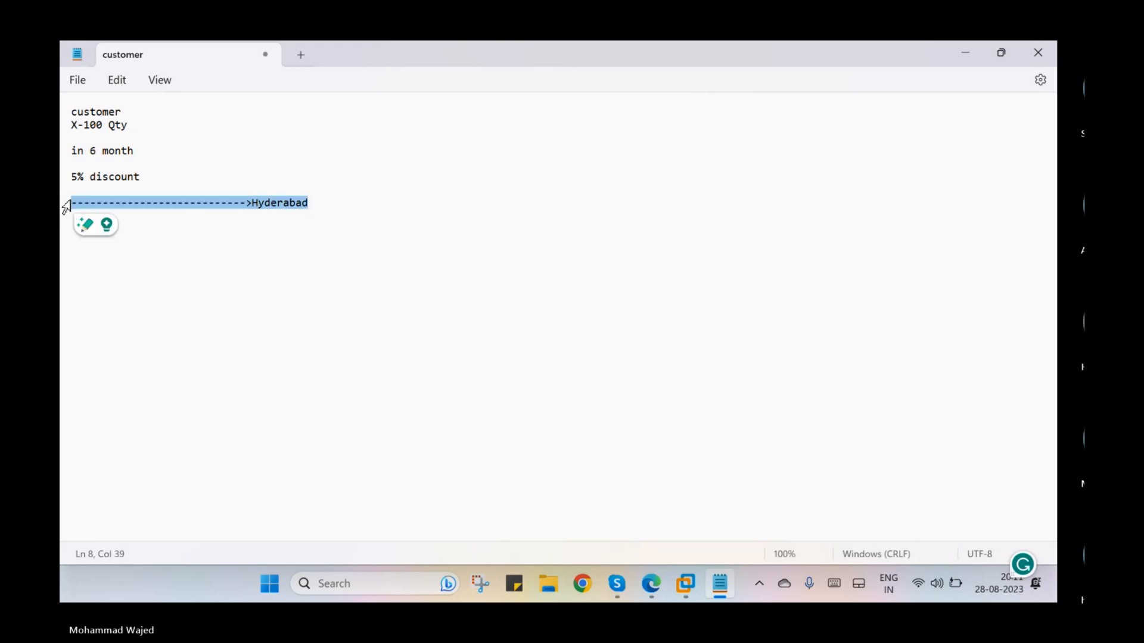
{"action": "left_click", "coordinate": [121, 265]}
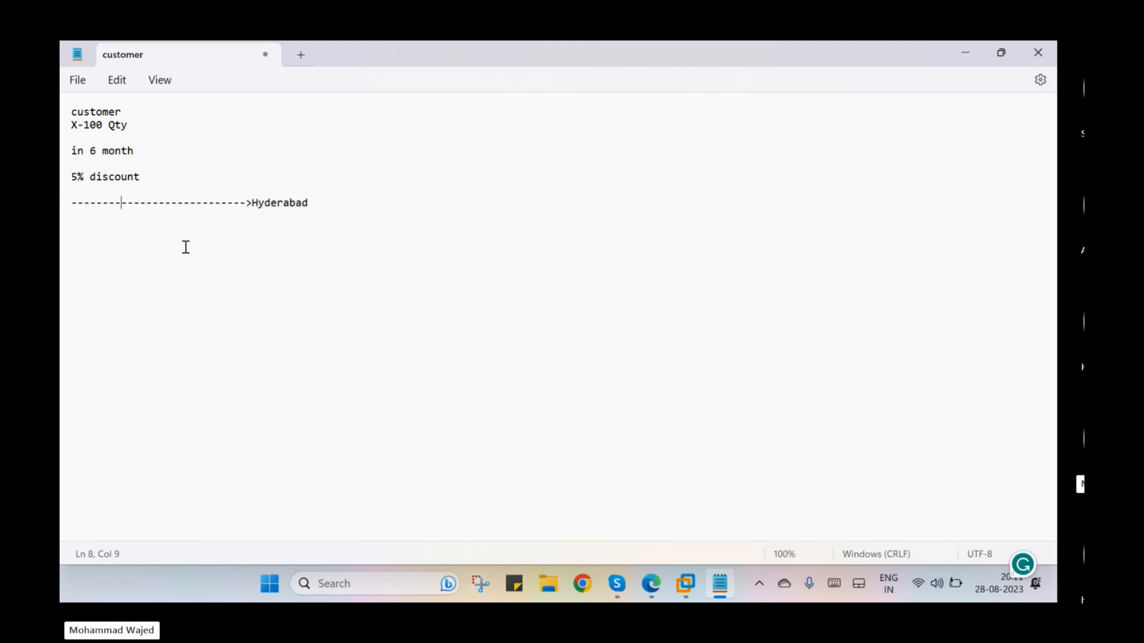
Put Gujarat at the start of the arrow without leading dashes and add customer after Hyderabad
{"action": "left_click", "coordinate": [83, 204]}
{"action": "type", "text": "Gujarat"}
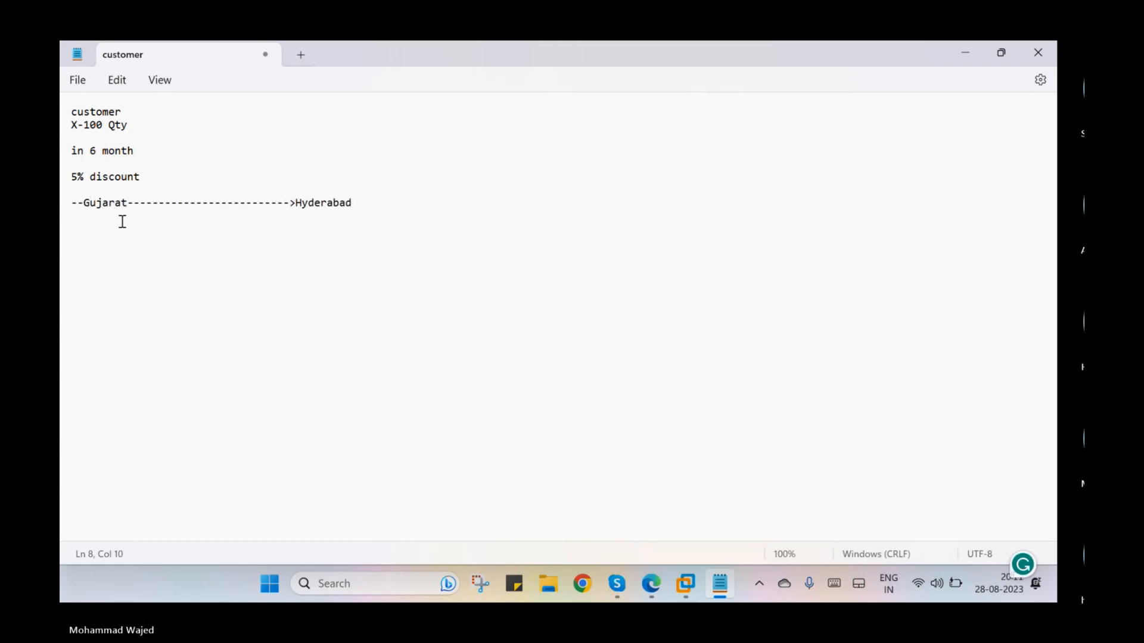
{"action": "left_click", "coordinate": [86, 203]}
{"action": "key", "text": "BackSpace"}
{"action": "key", "text": "BackSpace"}
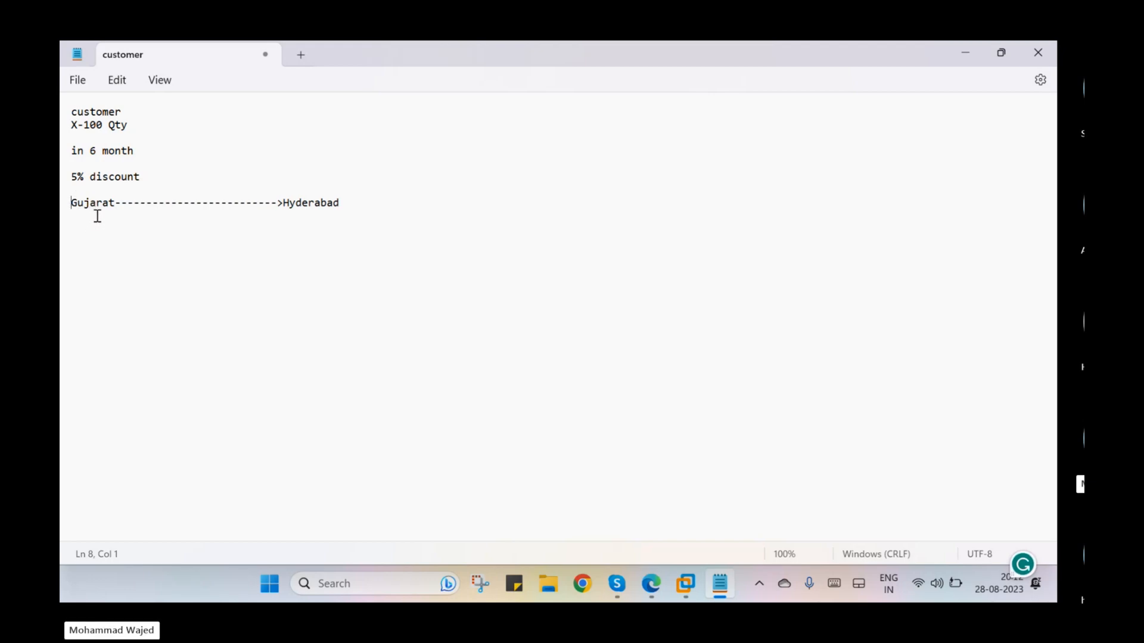
{"action": "left_click", "coordinate": [355, 203]}
{"action": "type", "text": "c"}
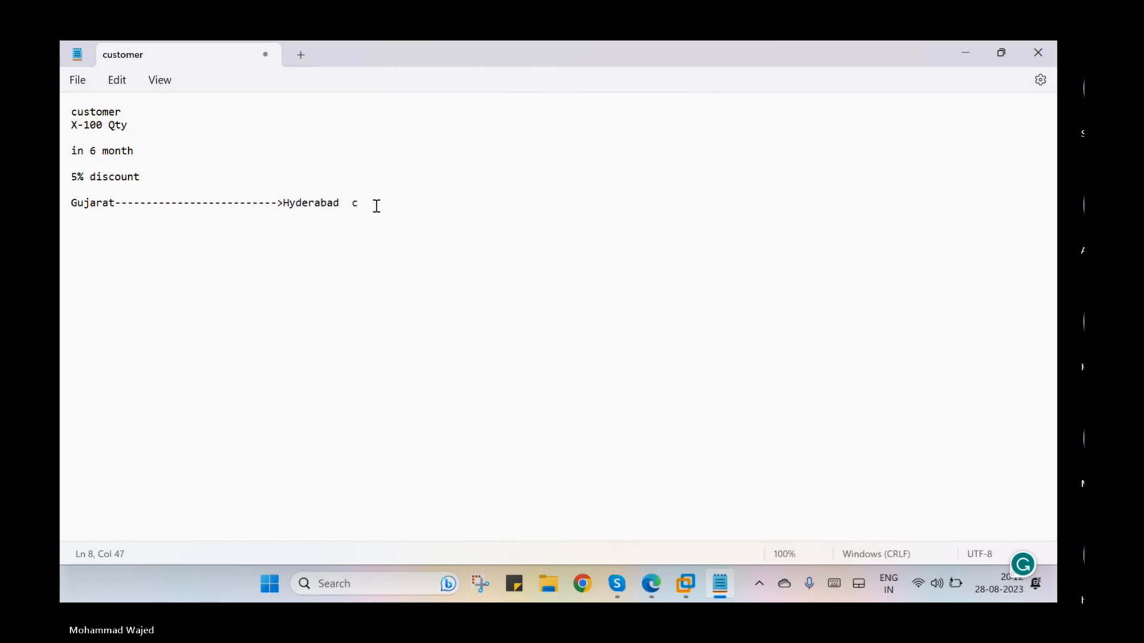
{"action": "type", "text": "ustomer"}
{"action": "key", "text": "Return"}
{"action": "key", "text": "Return"}
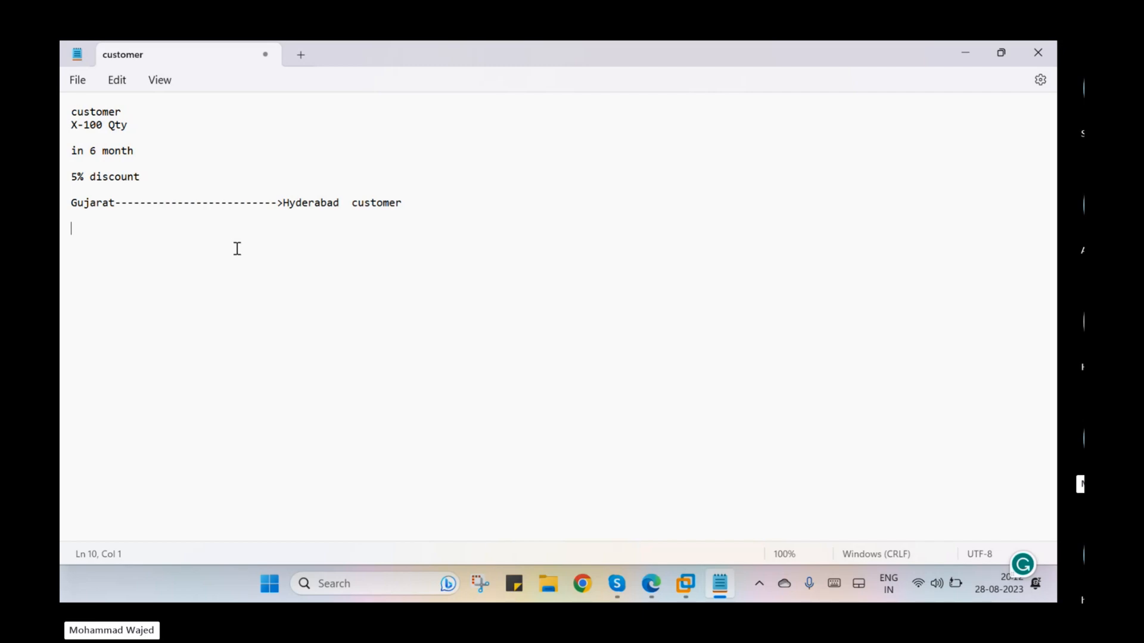
Add the words stock and agreeemnt on separate lines below the Gujarat to Hyderabad route
{"action": "type", "text": "stock"}
{"action": "type", "text": "burnt"}
{"action": "key", "text": "BackSpace"}
{"action": "key", "text": "BackSpace"}
{"action": "key", "text": "BackSpace"}
{"action": "key", "text": "BackSpace"}
{"action": "key", "text": "BackSpace"}
{"action": "key", "text": "BackSpace"}
{"action": "type", "text": "agreeemnt"}
Return to the SAP material PDF in Edge and read the Incoterms responsibilities, delivery split criteria and Terms of Payment definition
{"action": "left_click", "coordinate": [958, 51]}
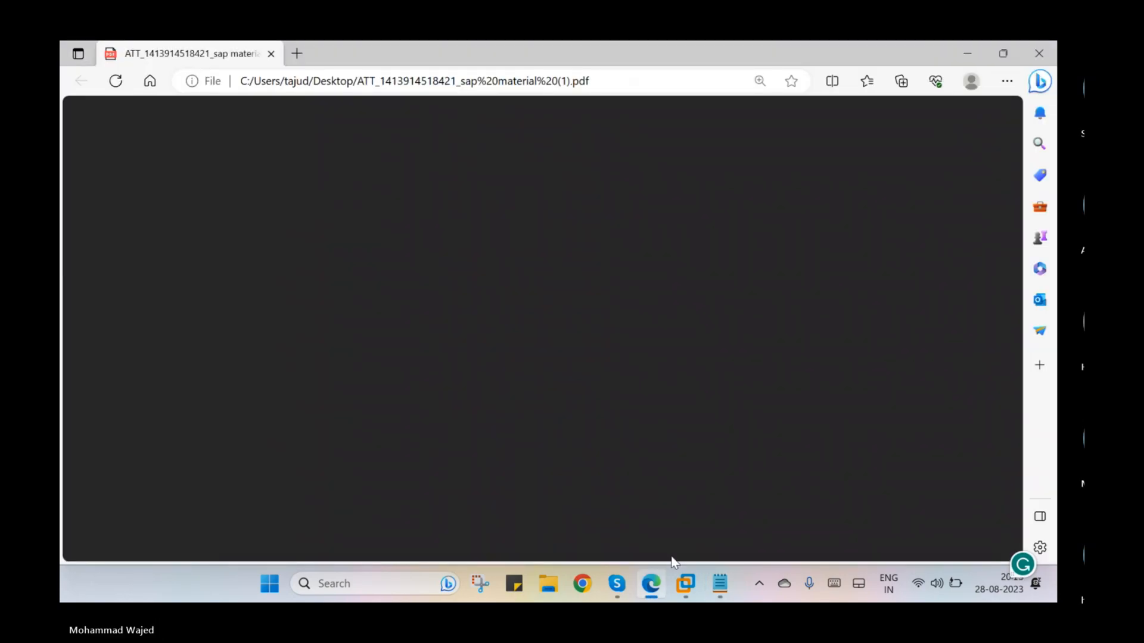
{"action": "left_click", "coordinate": [686, 584]}
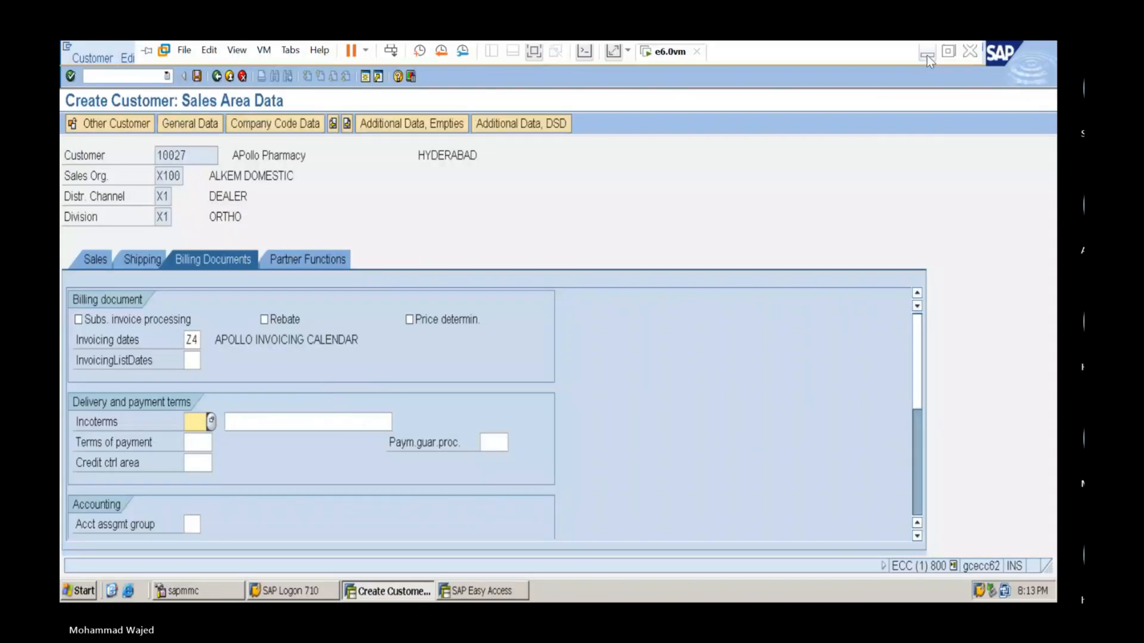
{"action": "left_click", "coordinate": [925, 58]}
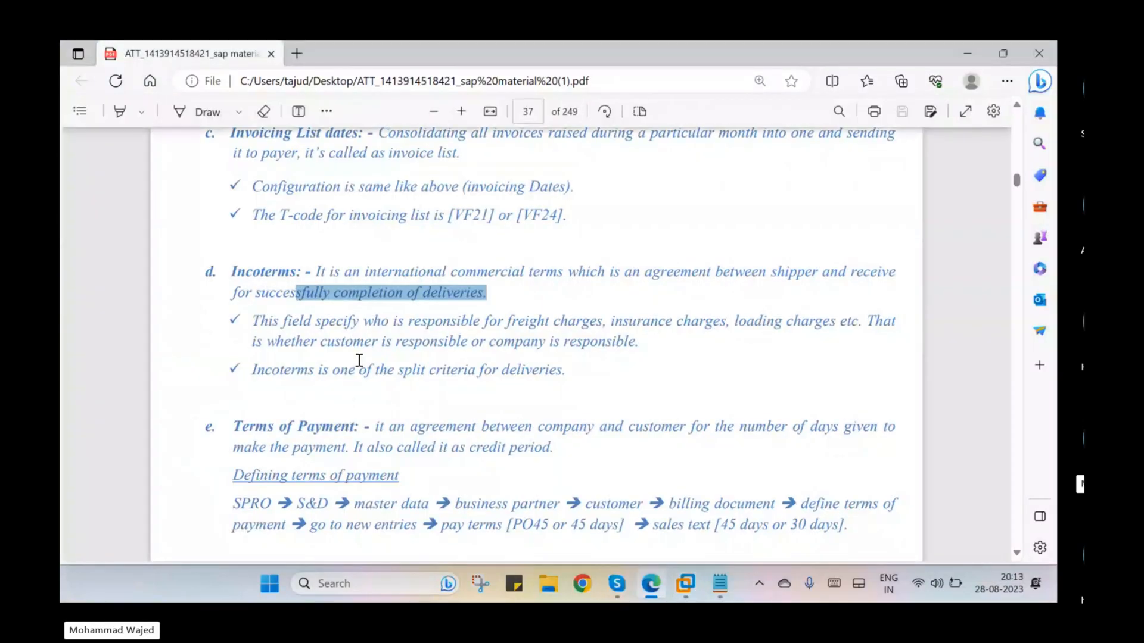
{"action": "left_click_drag", "start_coordinate": [330, 372], "coordinate": [498, 374]}
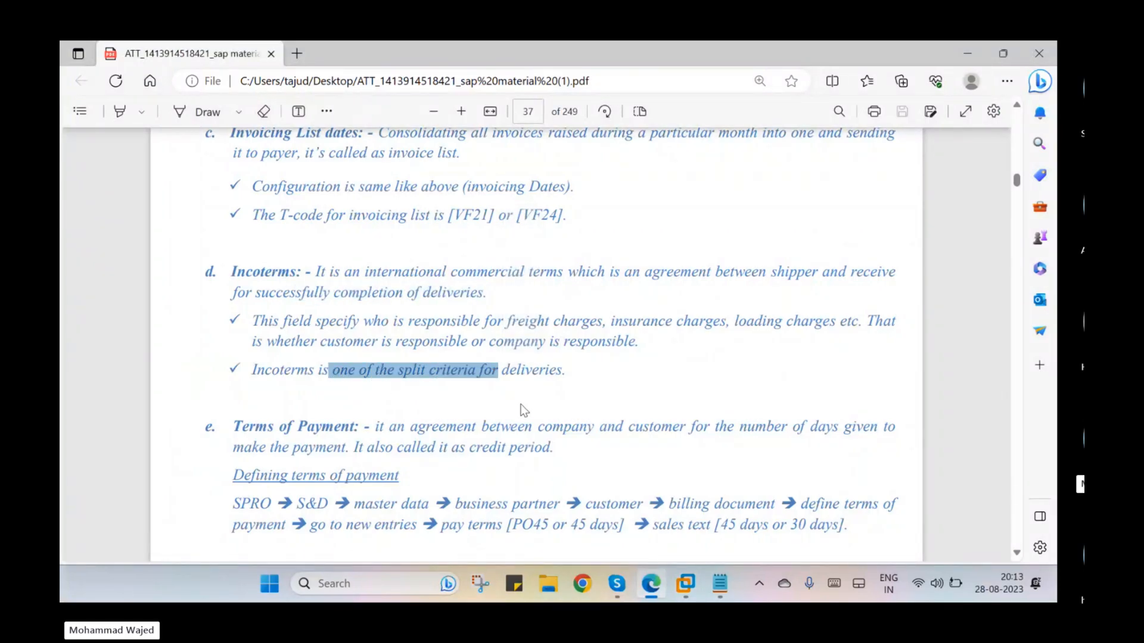
{"action": "left_click_drag", "start_coordinate": [382, 344], "coordinate": [627, 340]}
{"action": "scroll", "coordinate": [271, 355], "scroll_direction": "down", "scroll_amount": 1}
{"action": "scroll", "coordinate": [271, 355], "scroll_direction": "down", "scroll_amount": 1}
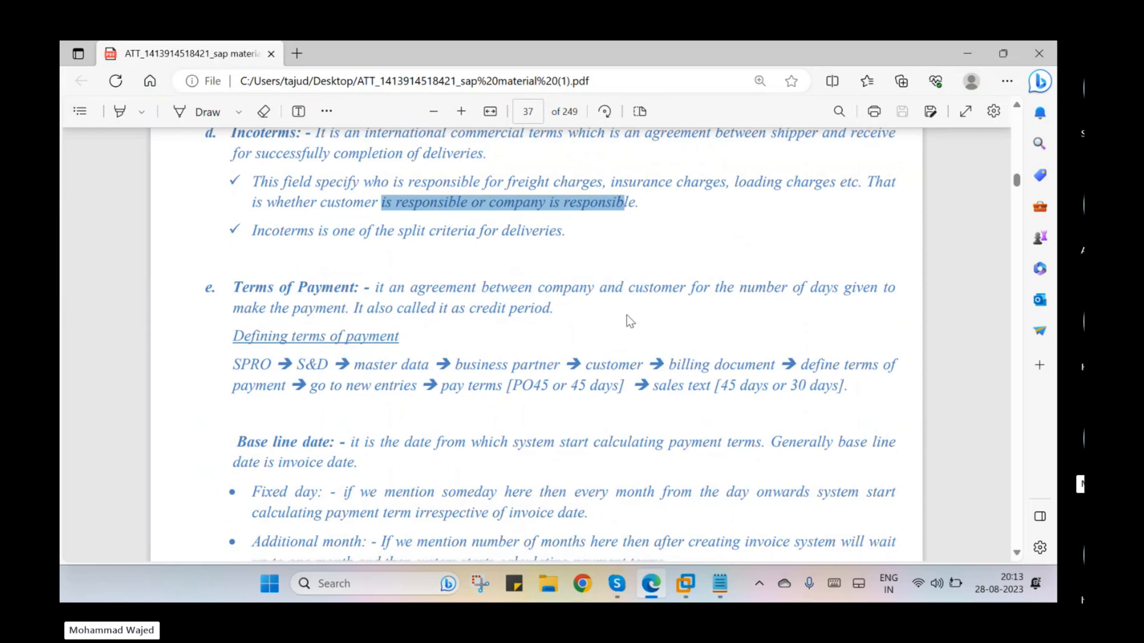
{"action": "left_click_drag", "start_coordinate": [274, 308], "coordinate": [526, 331]}
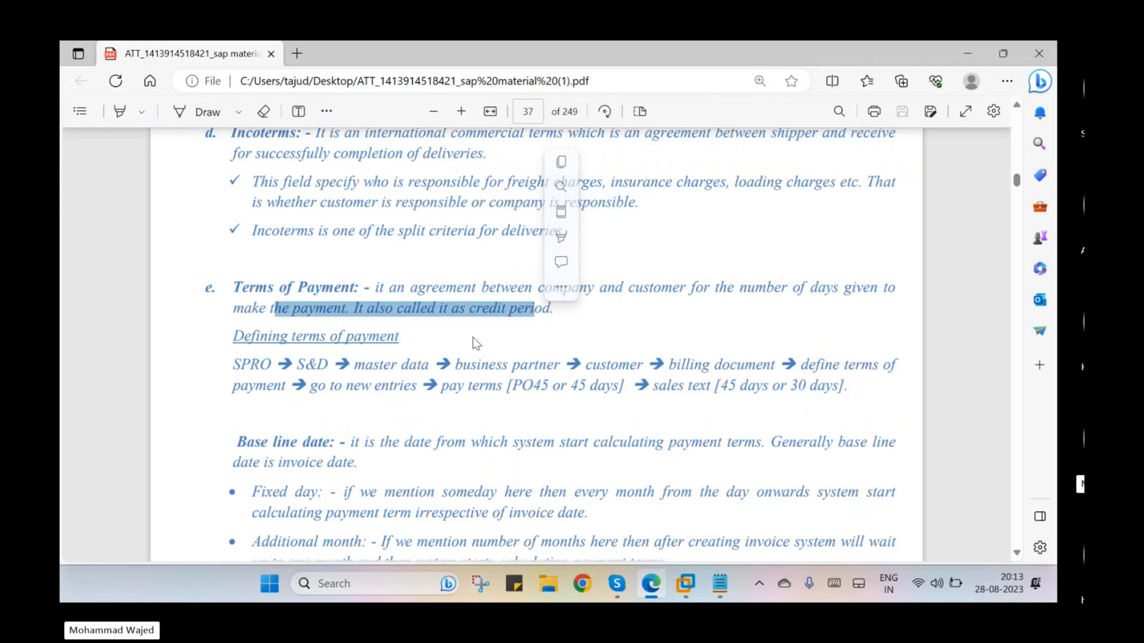
Switch to the customer note in Notepad and add the lines we have credit card, 15 bill generated and due date
{"action": "left_click", "coordinate": [718, 589]}
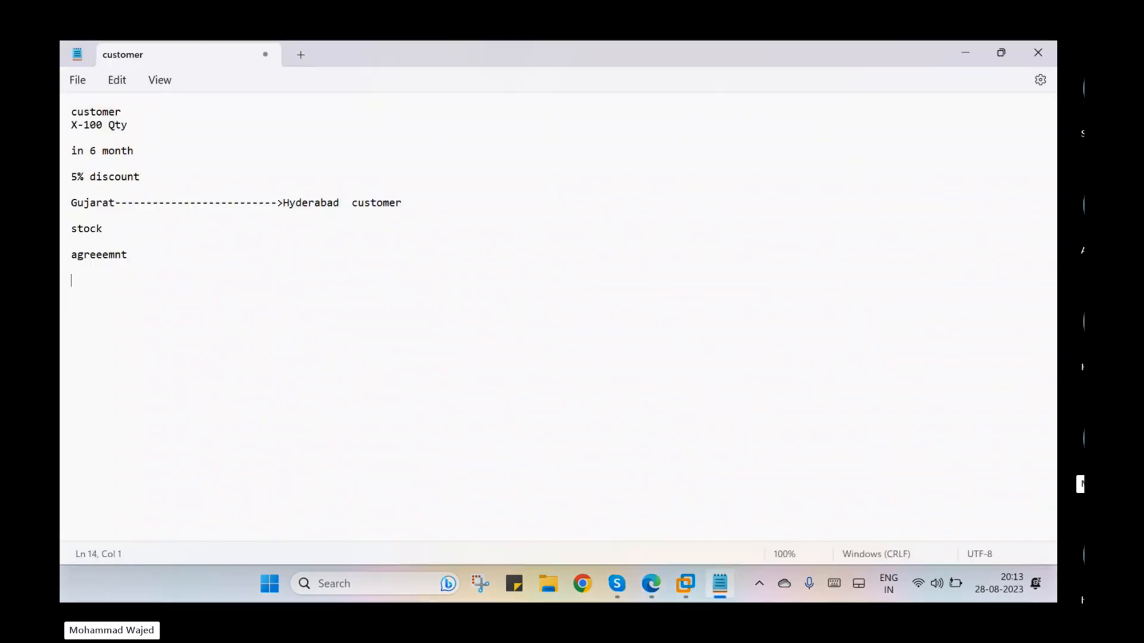
{"action": "type", "text": "we have credit card"}
{"action": "key", "text": "Return"}
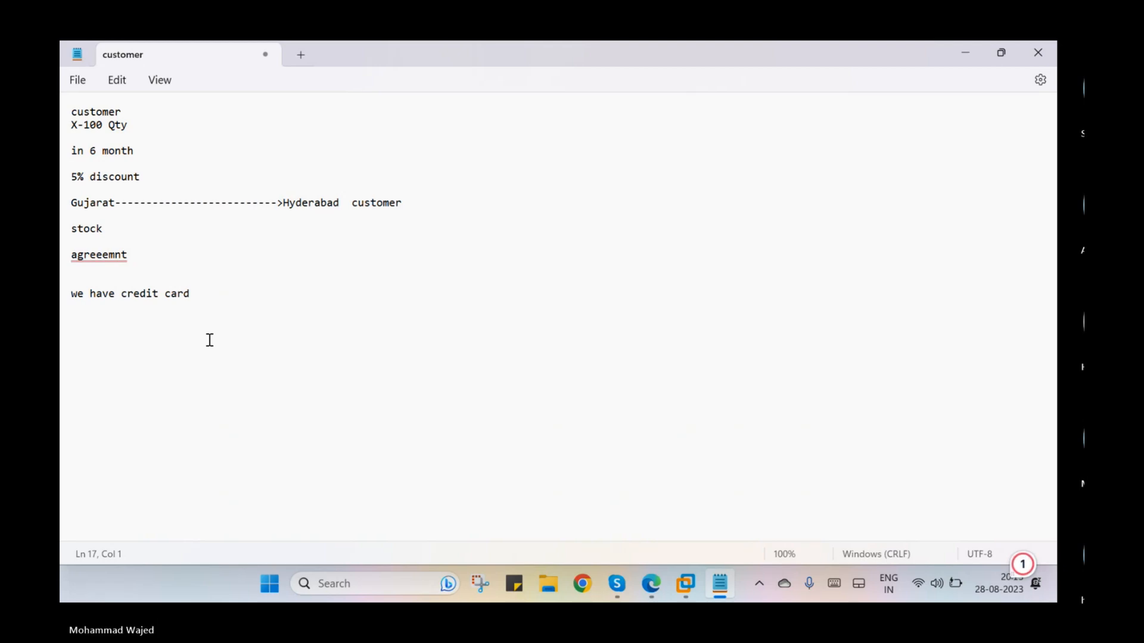
{"action": "type", "text": "15 bi"}
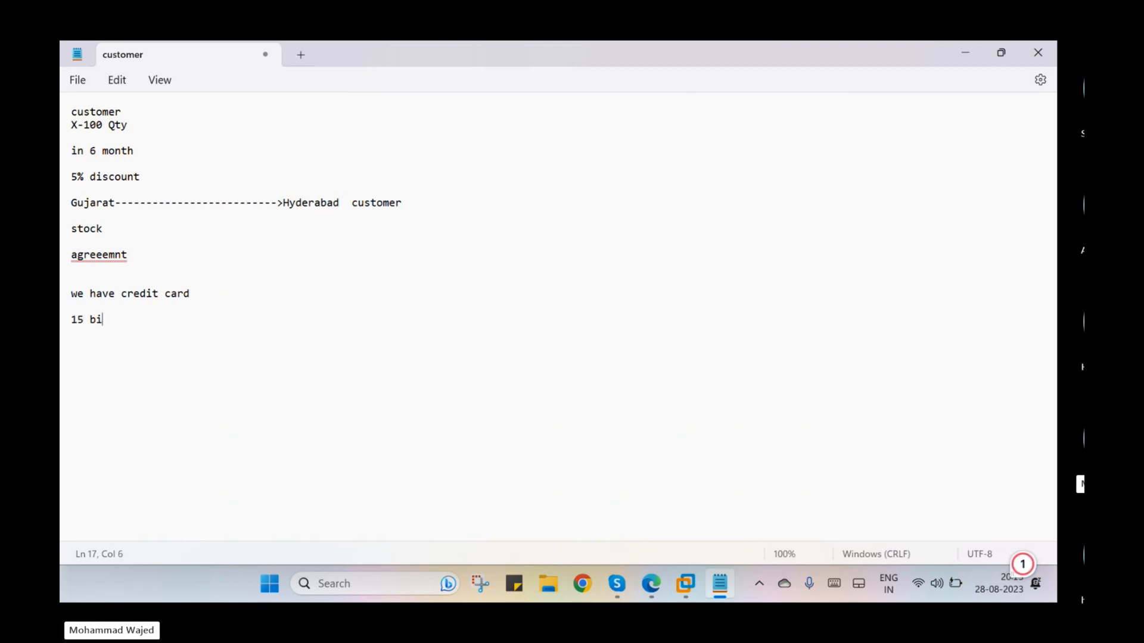
{"action": "type", "text": "ll generatedd"}
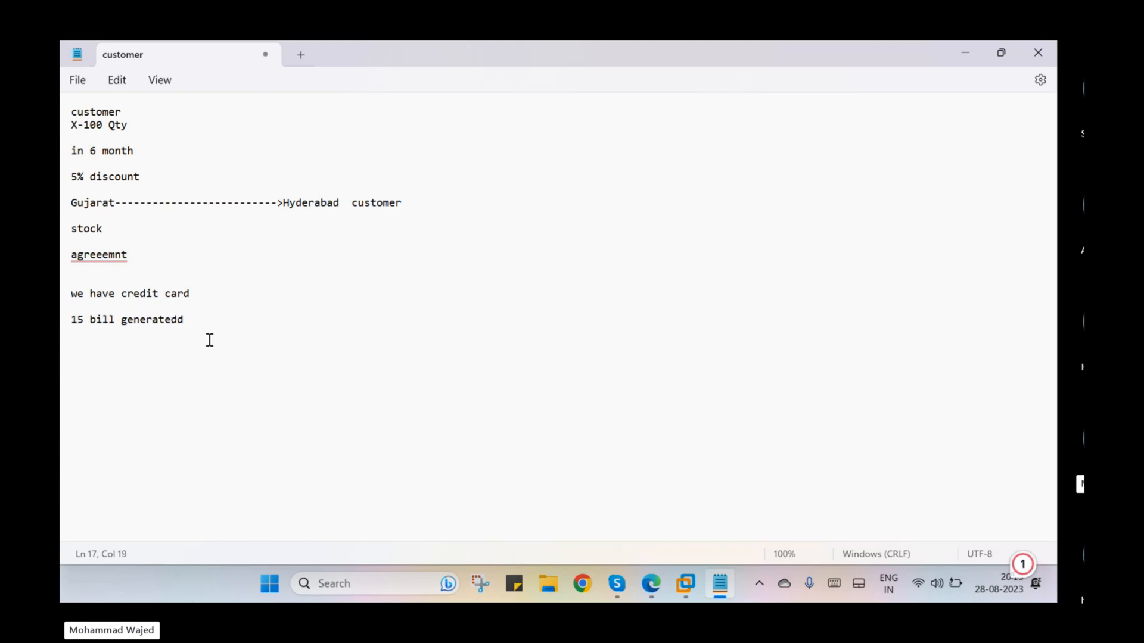
{"action": "key", "text": "Return"}
{"action": "key", "text": "Return"}
{"action": "type", "text": "due date"}
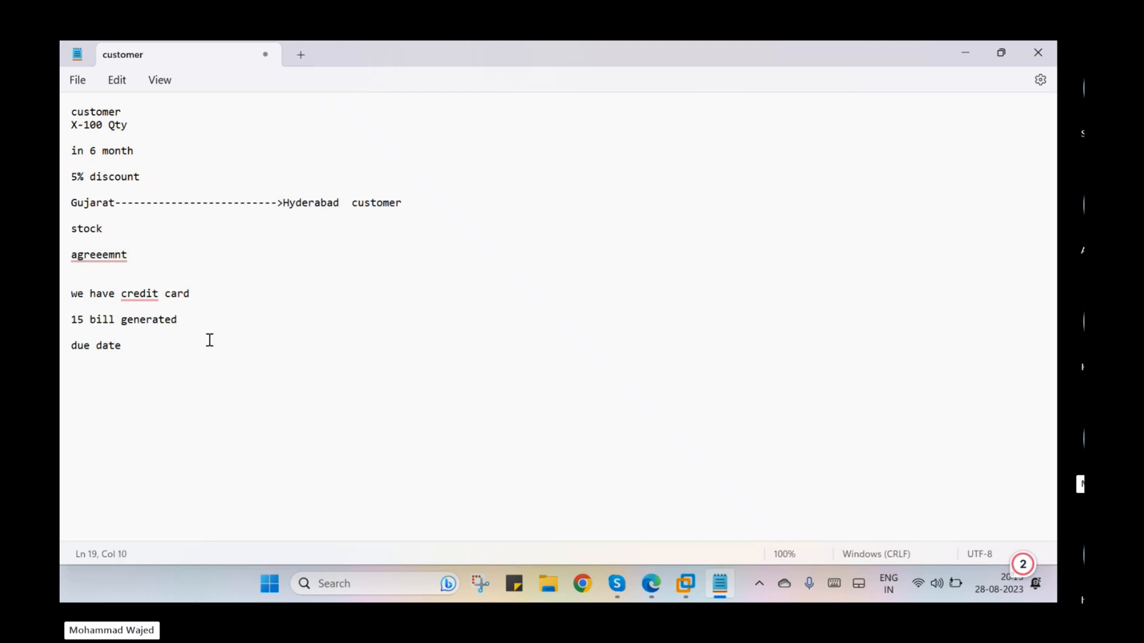
Add the lines 5 month, credit period and no interest below due date in the note
{"action": "key", "text": "Return"}
{"action": "key", "text": "Return"}
{"action": "type", "text": "5 month"}
{"action": "key", "text": "Return"}
{"action": "key", "text": "Return"}
{"action": "type", "text": "credi"}
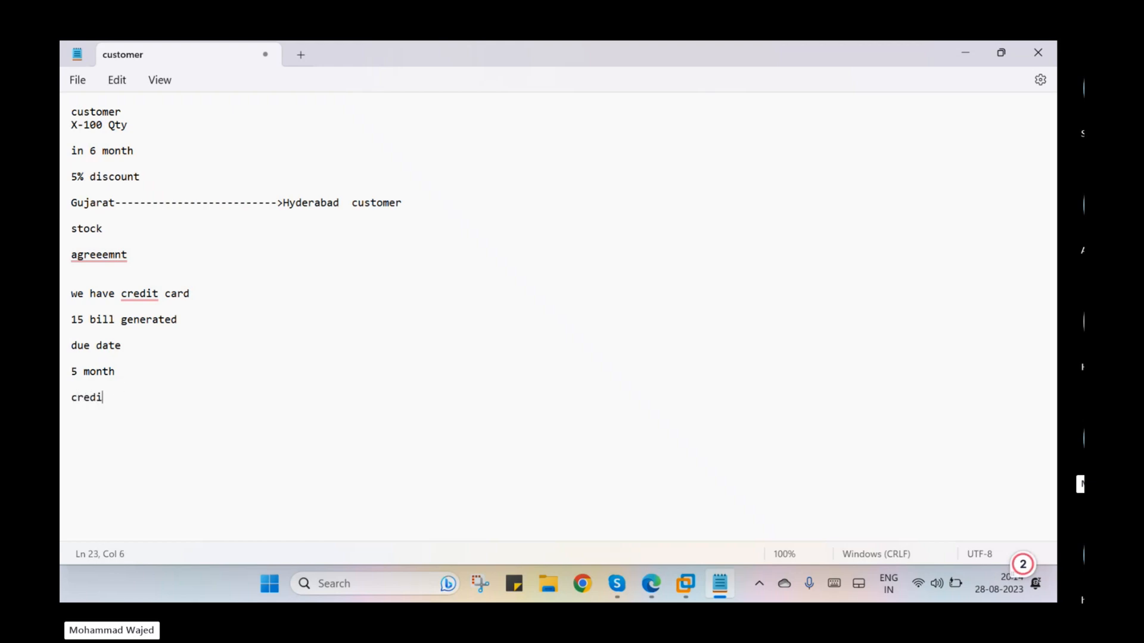
{"action": "type", "text": "t period"}
{"action": "key", "text": "Return"}
{"action": "type", "text": "no interest"}
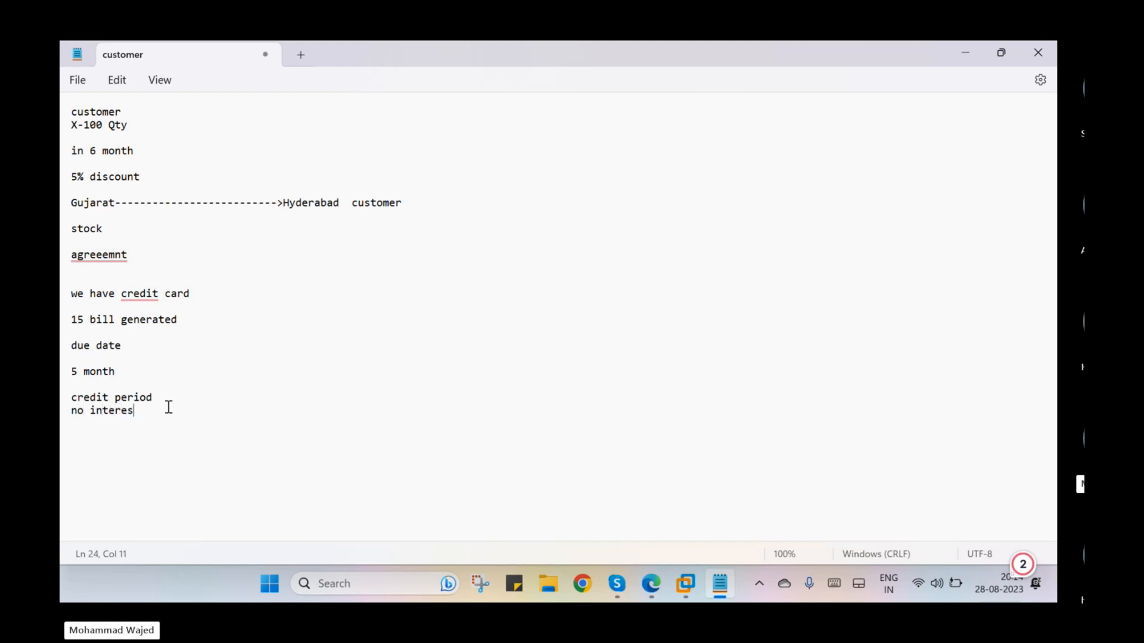
Add 6 month a few lines below no interest and briefly highlight the credit period and no interest lines
{"action": "key", "text": "Return"}
{"action": "key", "text": "Return"}
{"action": "key", "text": "Return"}
{"action": "type", "text": "6 month"}
{"action": "left_click_drag", "start_coordinate": [161, 407], "coordinate": [64, 396]}
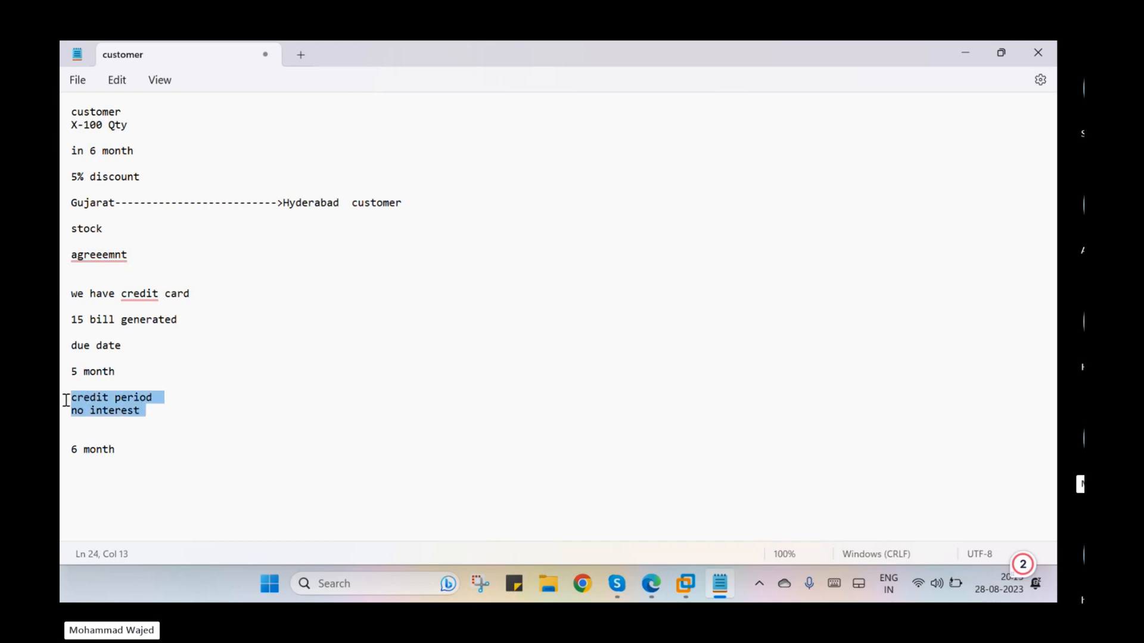
{"action": "left_click", "coordinate": [186, 401]}
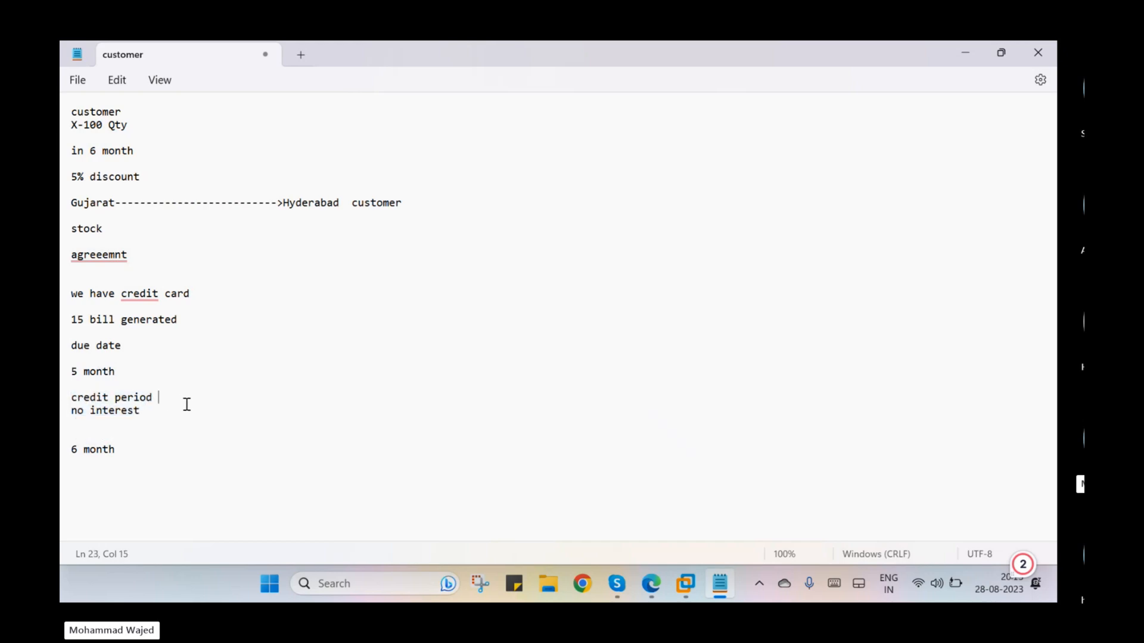
Return to the SAP material PDF in Edge and read the Terms of Payment definition and its configuration path
{"action": "left_click", "coordinate": [965, 57]}
{"action": "left_click_drag", "start_coordinate": [465, 288], "coordinate": [880, 288]}
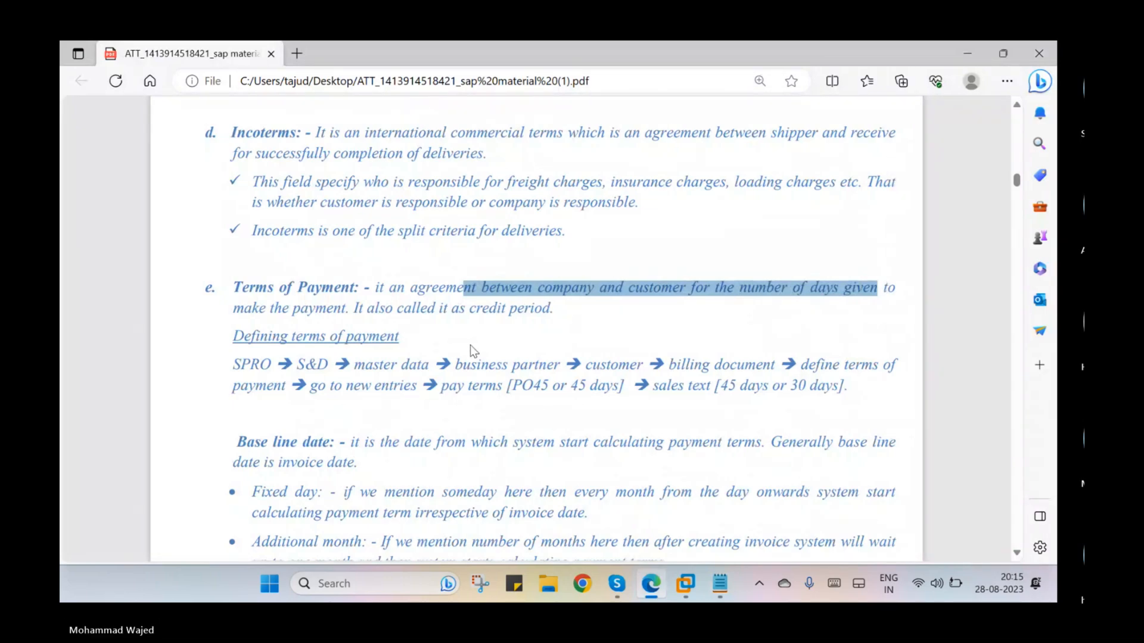
{"action": "left_click", "coordinate": [329, 304]}
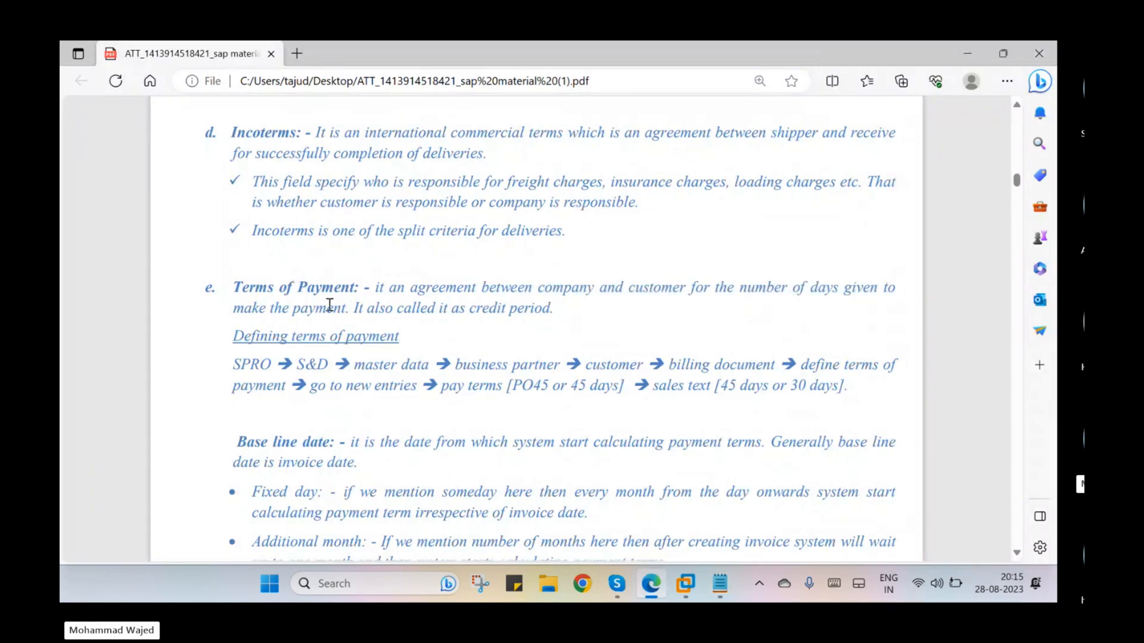
{"action": "left_click_drag", "start_coordinate": [396, 308], "coordinate": [554, 309]}
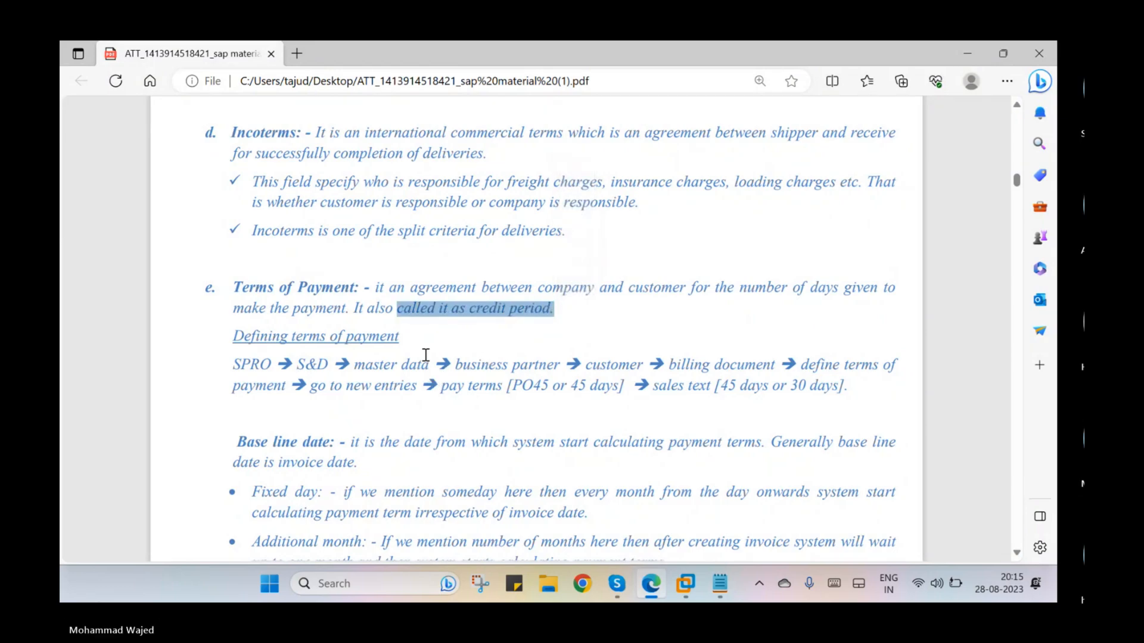
{"action": "scroll", "coordinate": [426, 356], "scroll_direction": "down", "scroll_amount": 2}
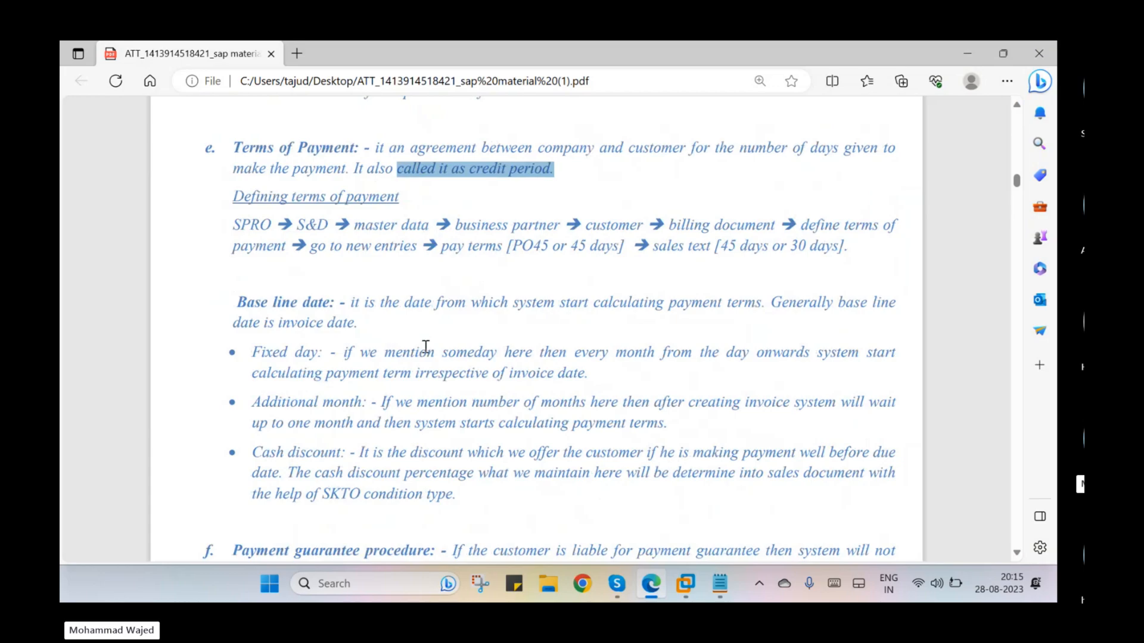
{"action": "scroll", "coordinate": [421, 345], "scroll_direction": "up", "scroll_amount": 2}
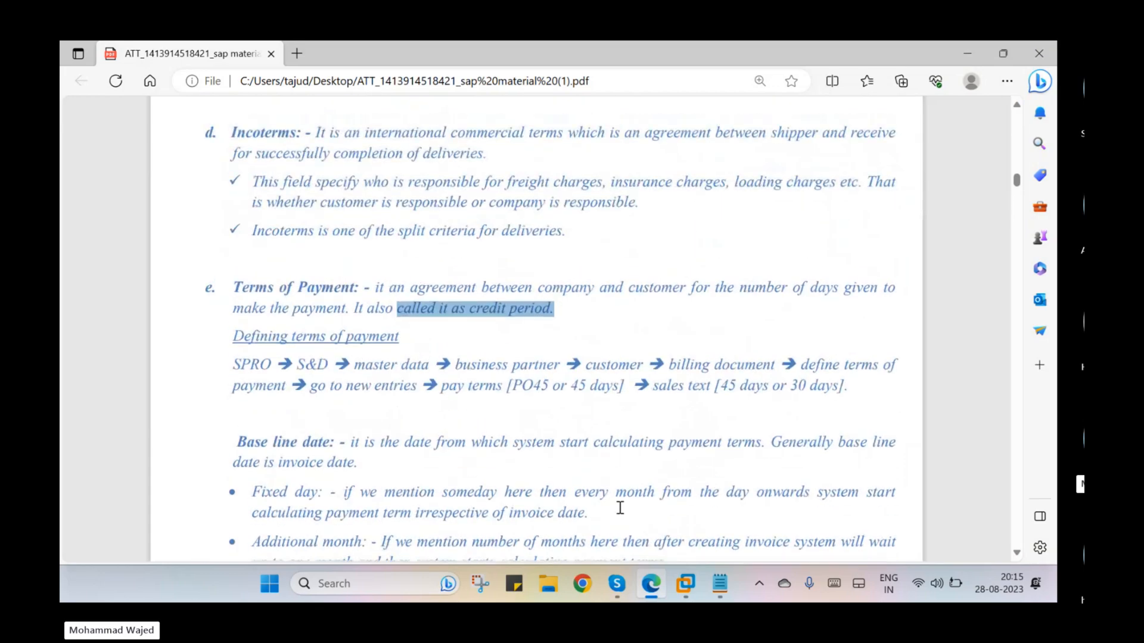
Switch to the SAP customer master and set the Incoterms to CIF with the location Hyderabad
{"action": "left_click", "coordinate": [687, 586]}
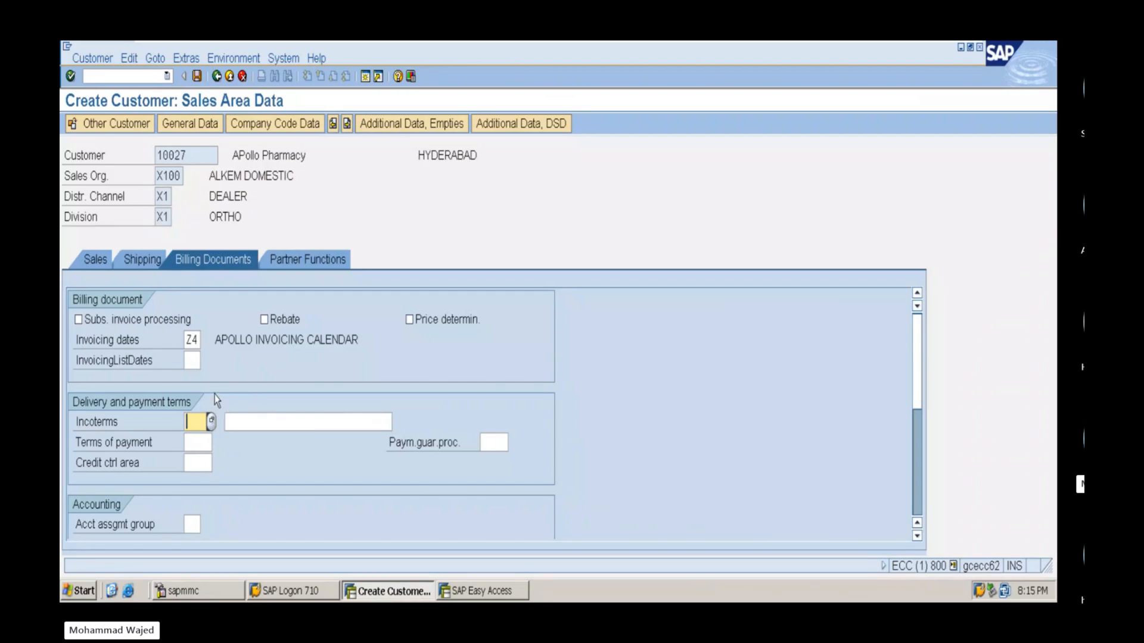
{"action": "type", "text": "CIF"}
{"action": "key", "text": "Tab"}
{"action": "type", "text": "Hyderabad"}
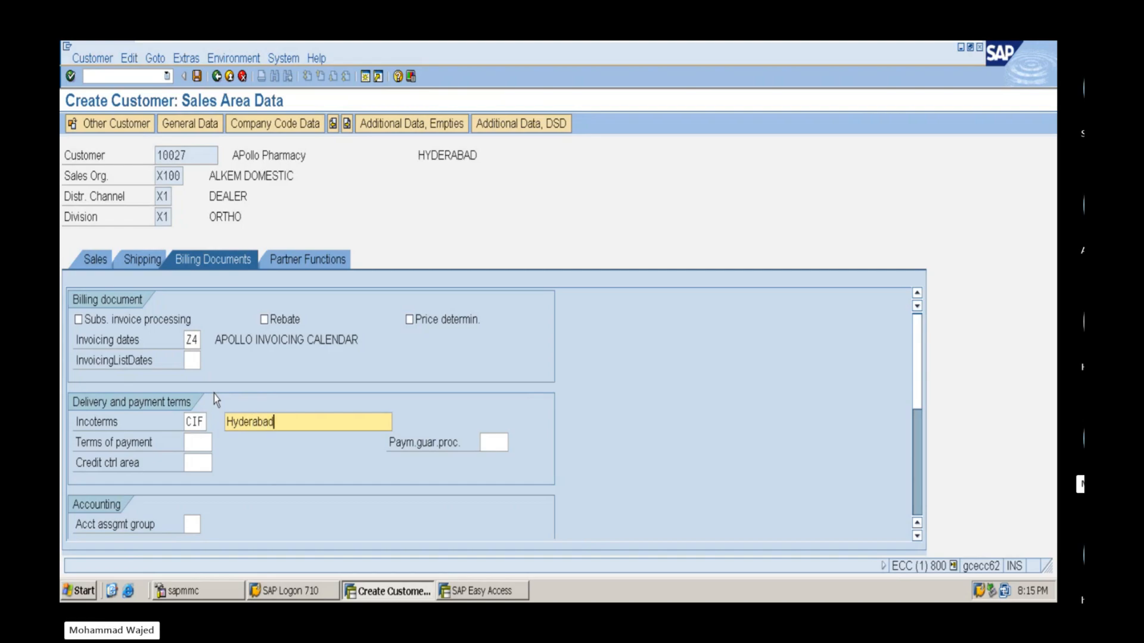
{"action": "left_click", "coordinate": [204, 444]}
In the second SAP session, open Define Terms Of Payment for customer billing documents under Sales and Distribution master data in the Implementation Guide
{"action": "left_click", "coordinate": [496, 590]}
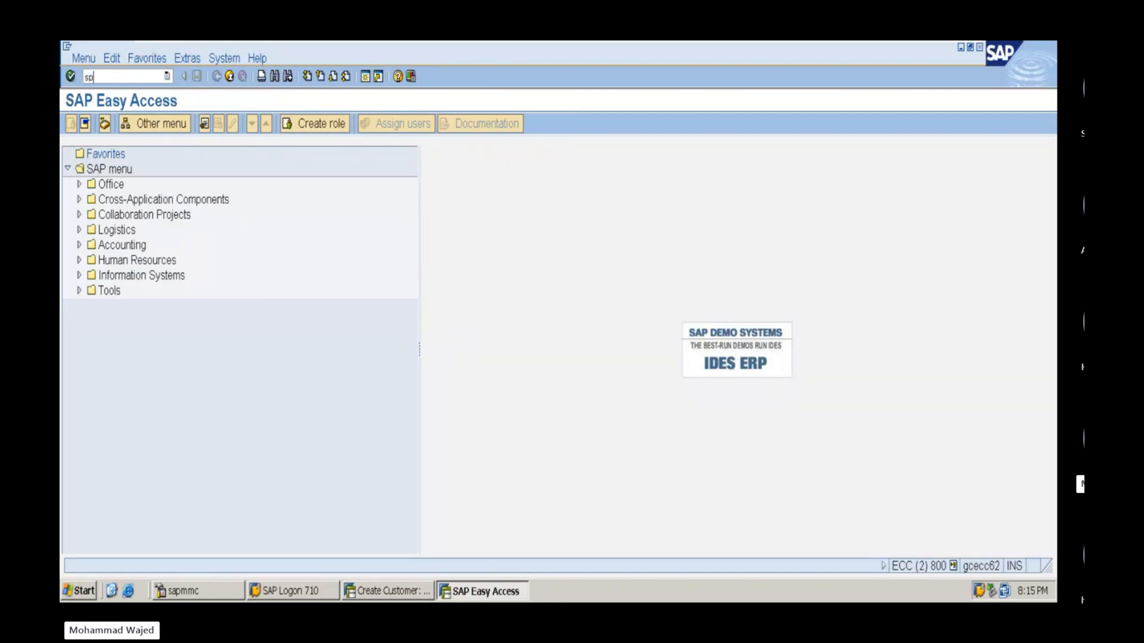
{"action": "key", "text": "Return"}
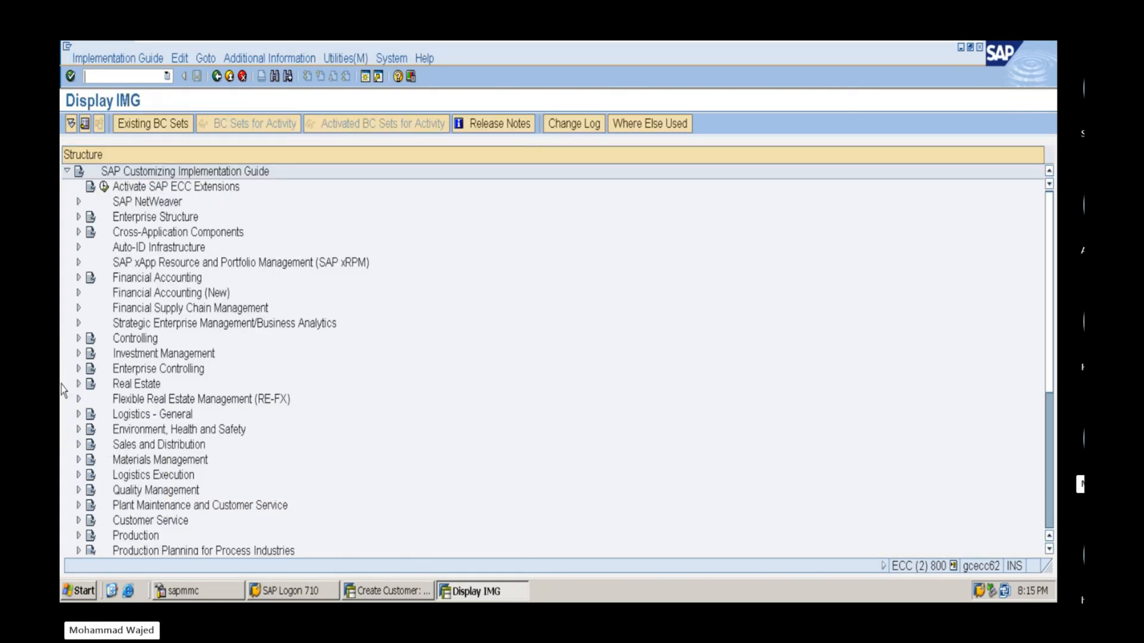
{"action": "left_click", "coordinate": [79, 445]}
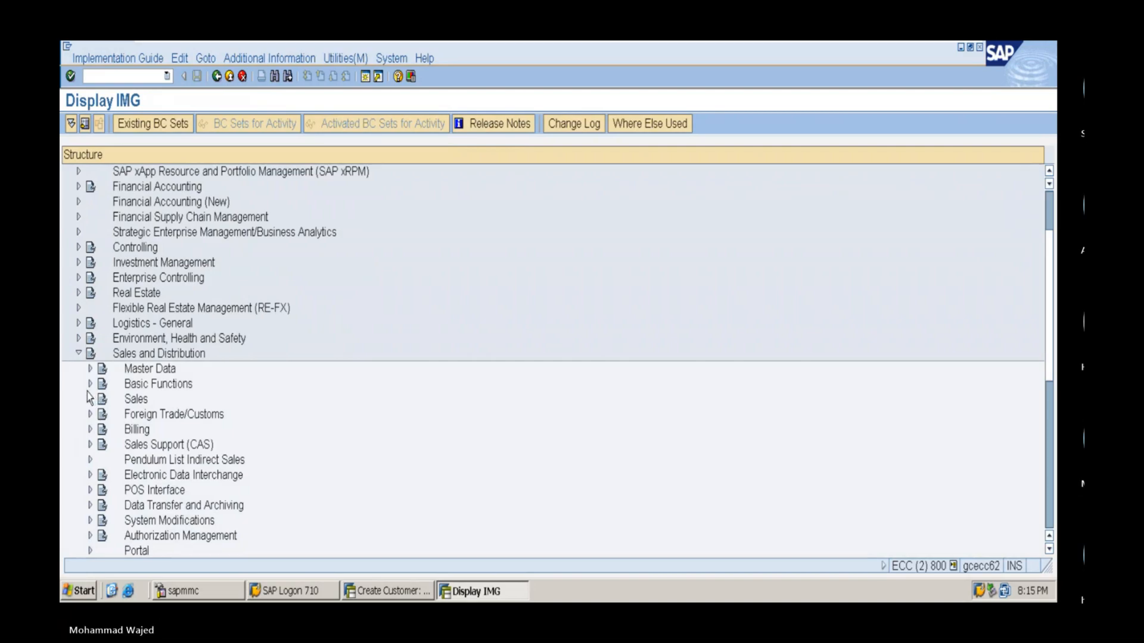
{"action": "left_click", "coordinate": [90, 369]}
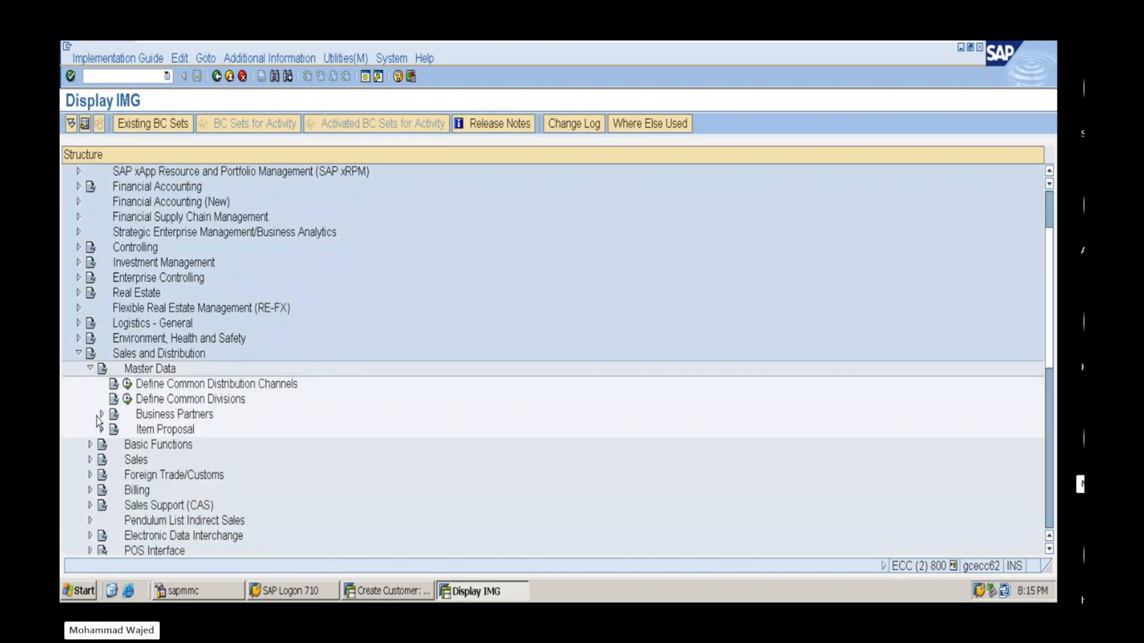
{"action": "left_click", "coordinate": [102, 414]}
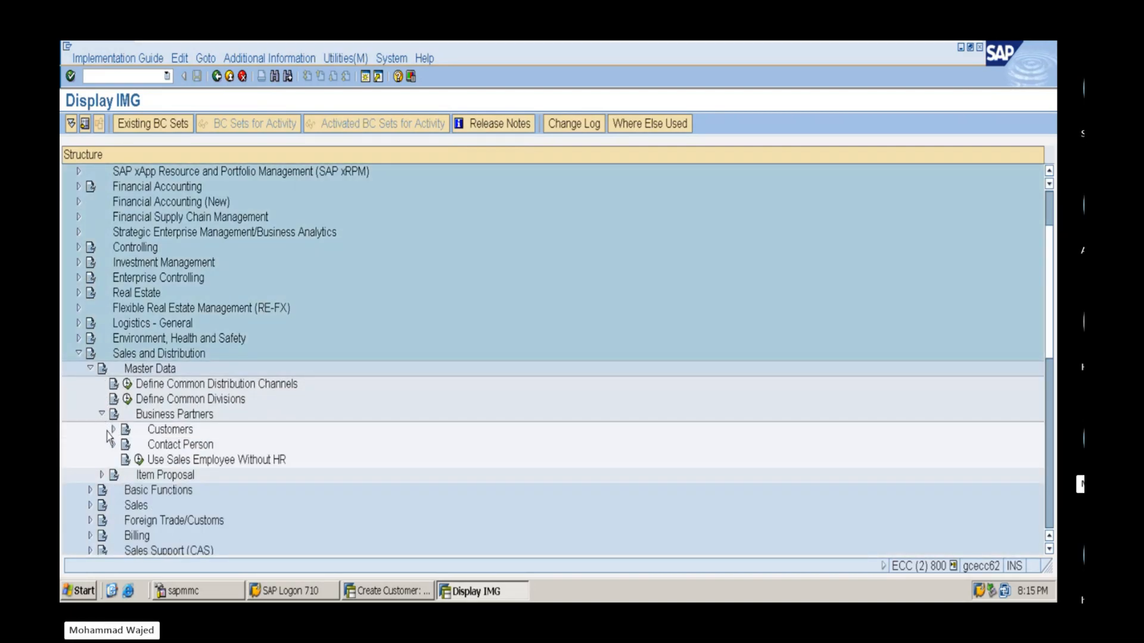
{"action": "left_click", "coordinate": [113, 430]}
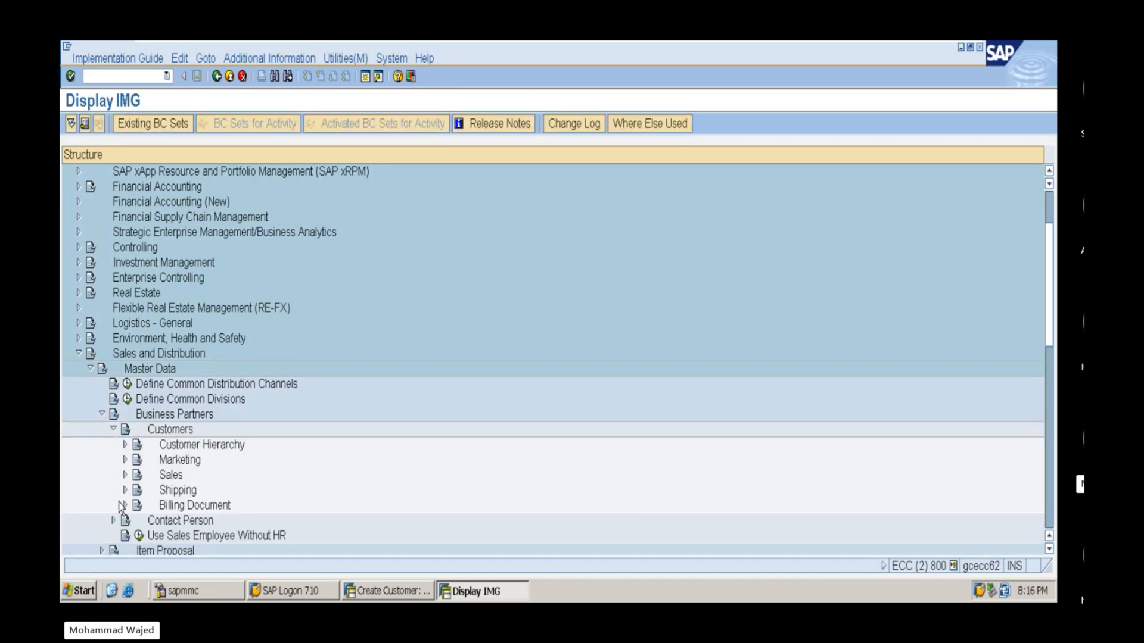
{"action": "left_click", "coordinate": [124, 505]}
{"action": "scroll", "coordinate": [155, 447], "scroll_direction": "down", "scroll_amount": 3}
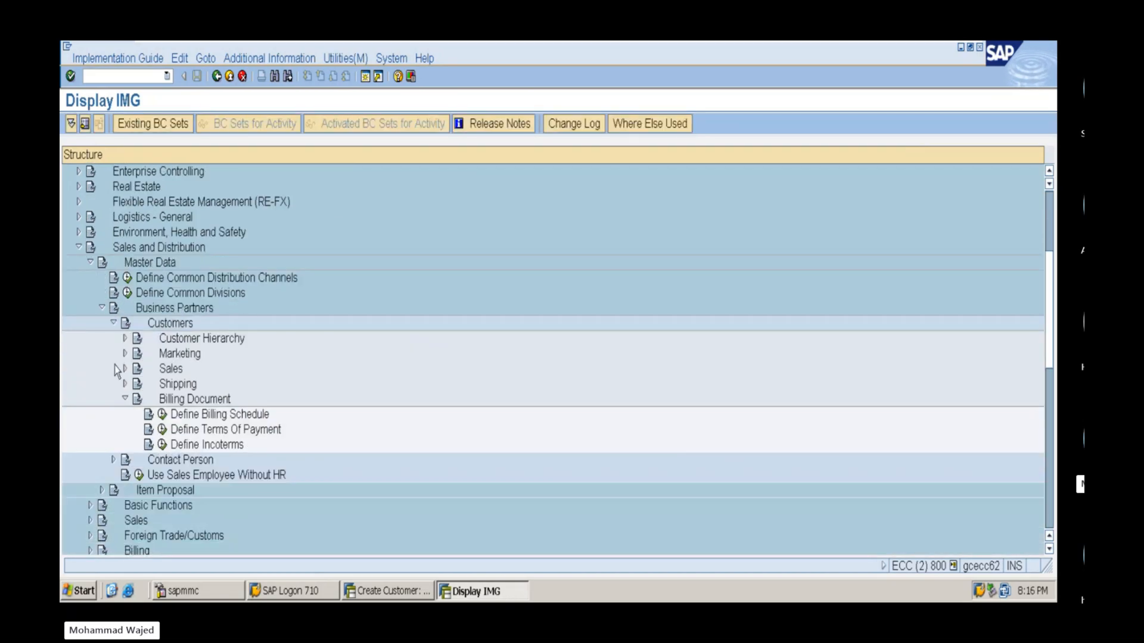
{"action": "left_click", "coordinate": [162, 430]}
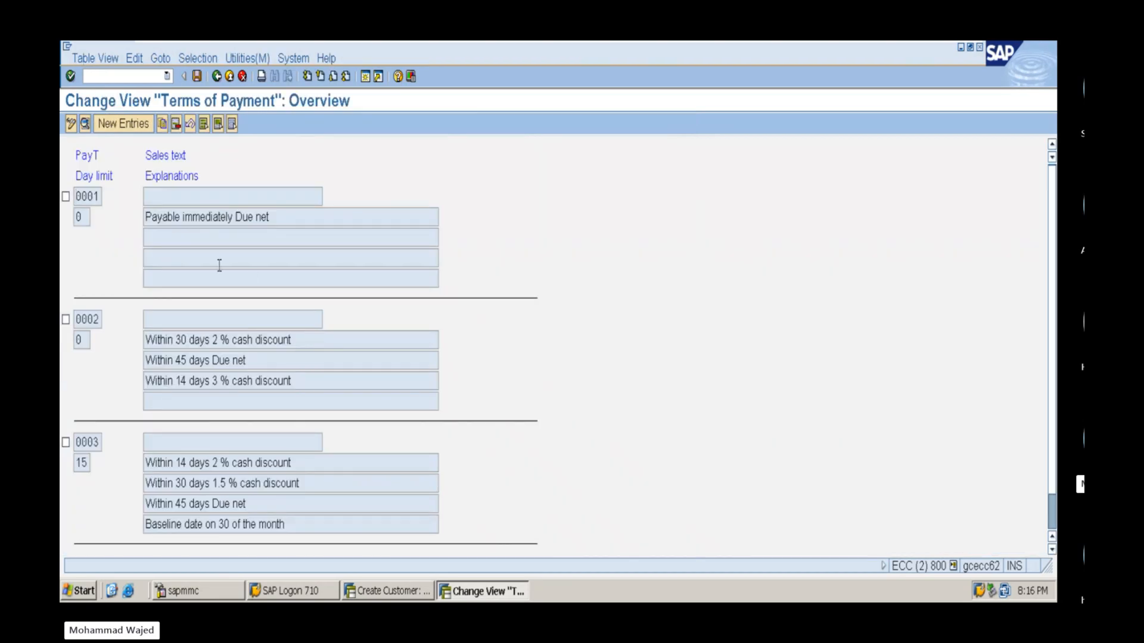
Select payment term 0002, examine its details and go back to the overview
{"action": "scroll", "coordinate": [224, 271], "scroll_direction": "down", "scroll_amount": 1}
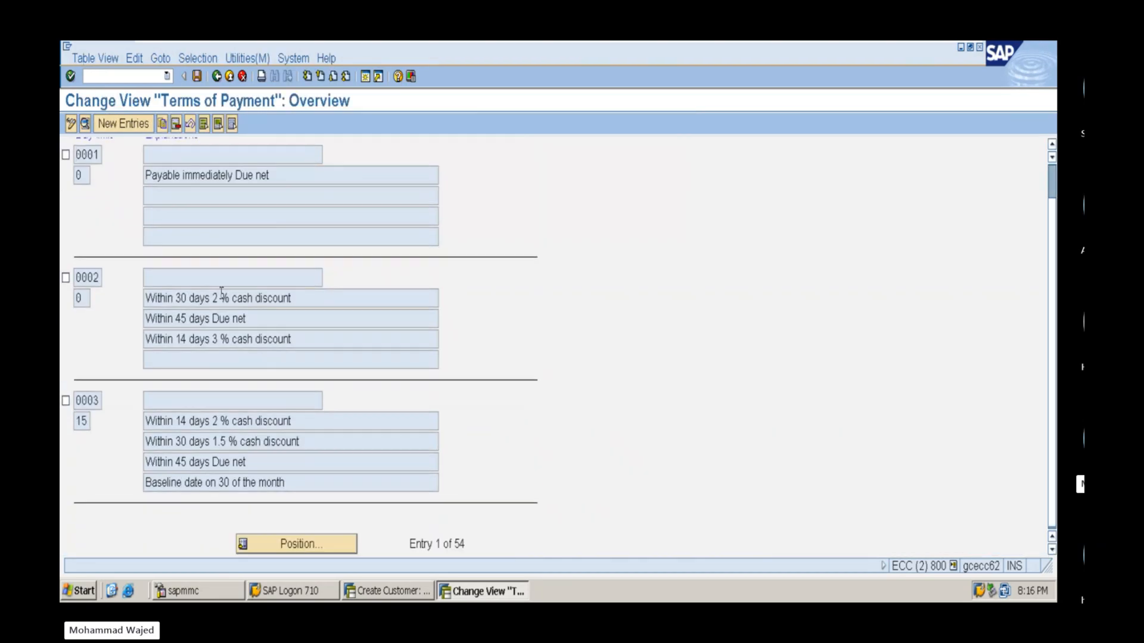
{"action": "left_click", "coordinate": [66, 278]}
{"action": "left_click", "coordinate": [85, 125]}
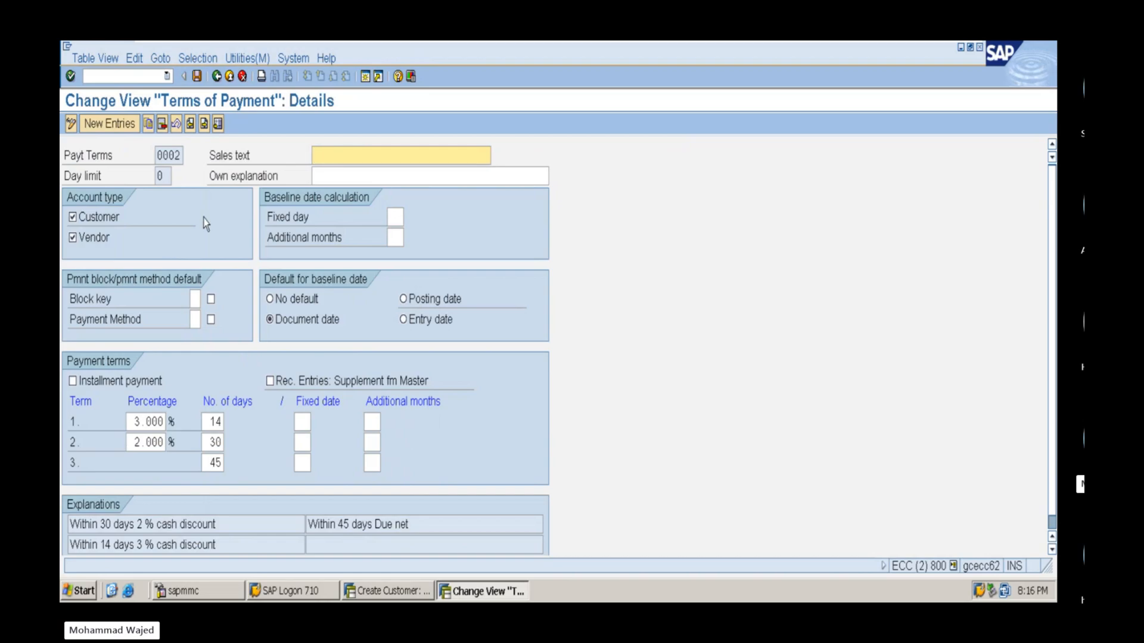
{"action": "left_click", "coordinate": [216, 77]}
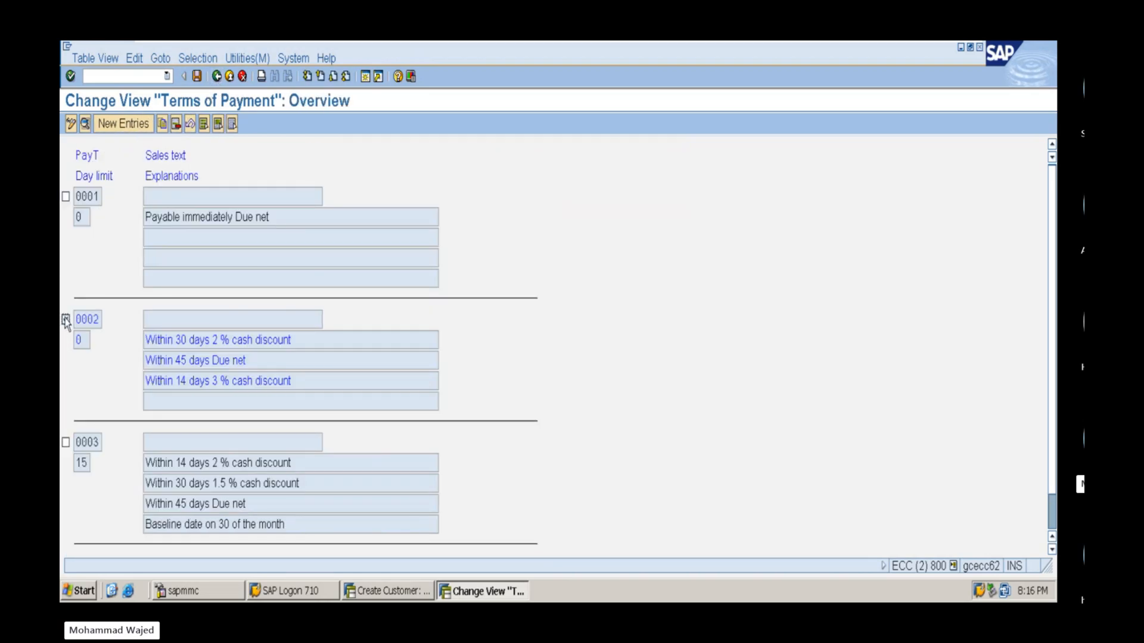
Copy payment term 0002 to Z004 with the sales text Apollo Terms of Payment and save it
{"action": "left_click", "coordinate": [163, 128]}
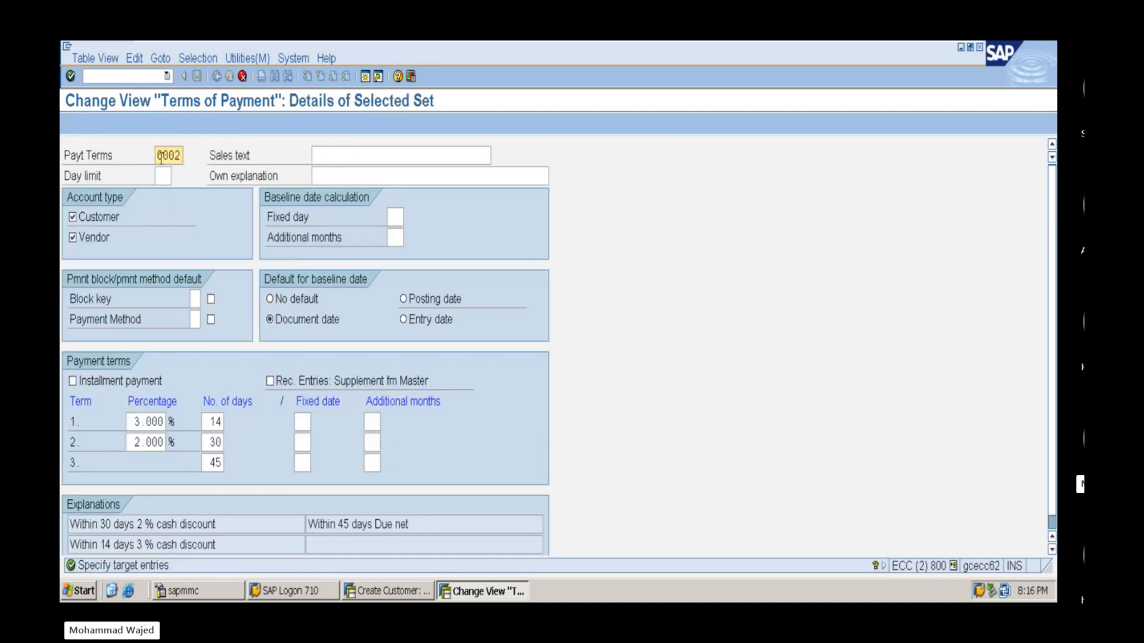
{"action": "key", "text": "Delete"}
{"action": "key", "text": "Delete"}
{"action": "key", "text": "Delete"}
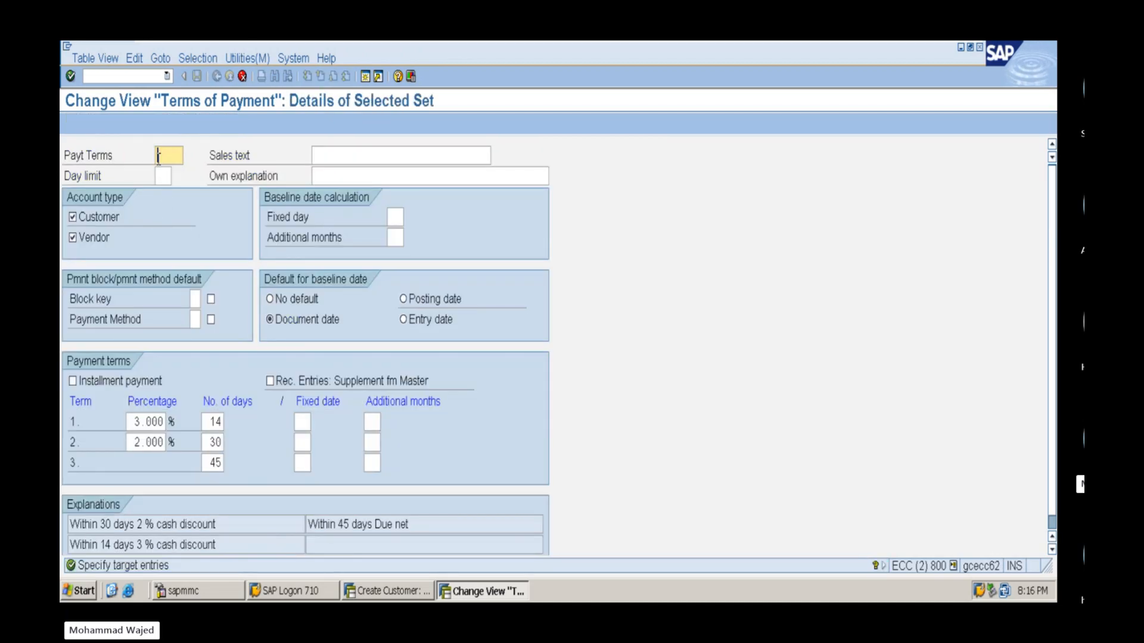
{"action": "type", "text": "Z004"}
{"action": "key", "text": "Tab"}
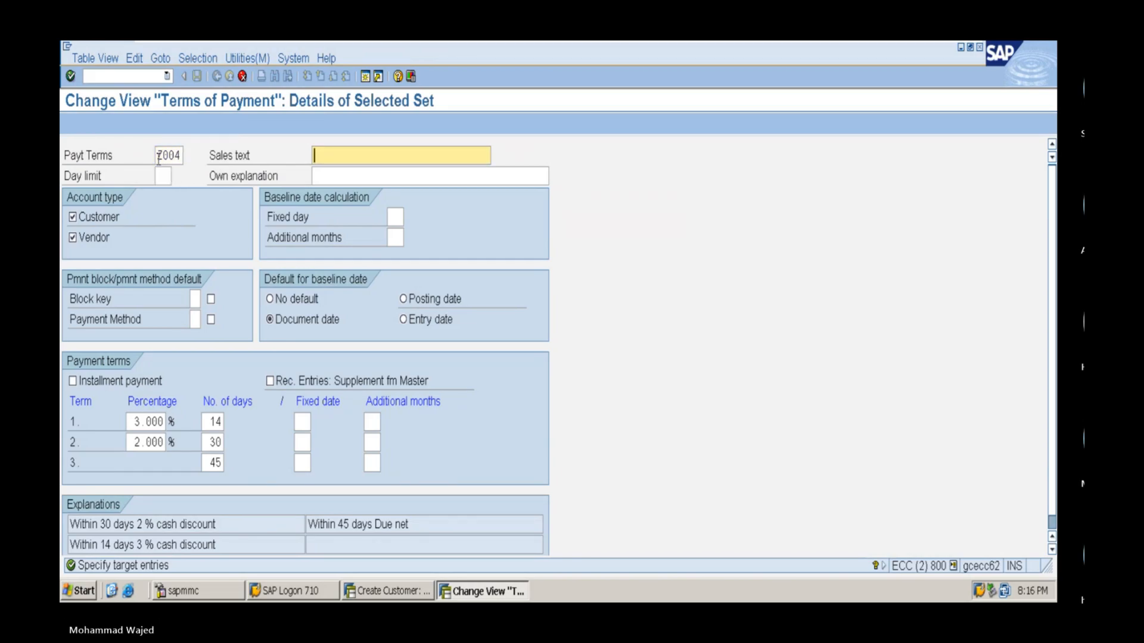
{"action": "type", "text": "Apol"}
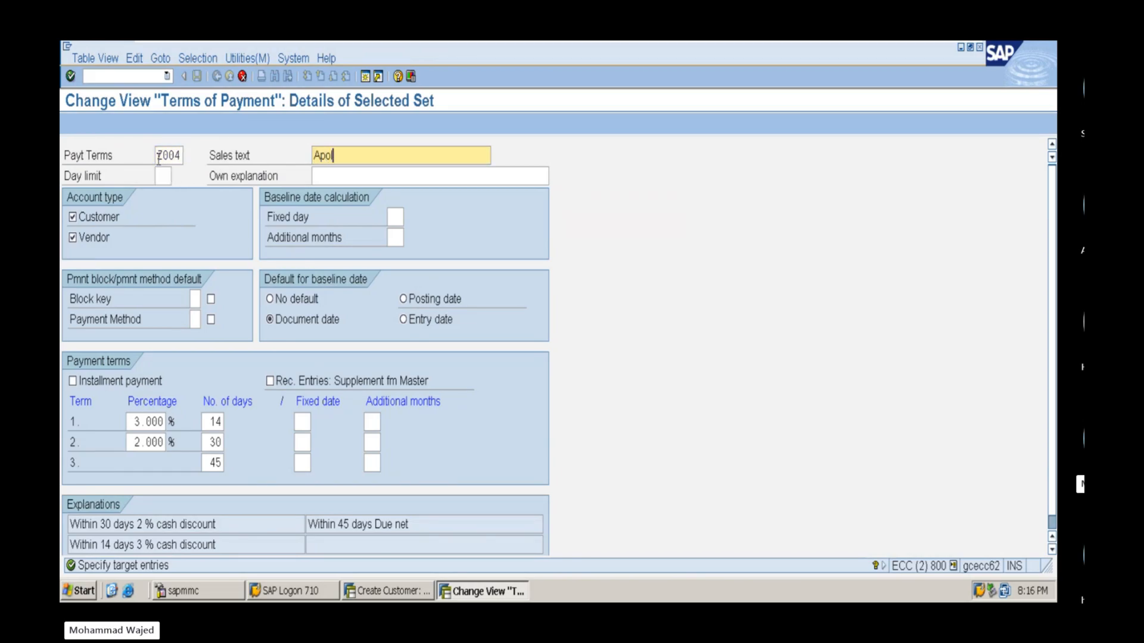
{"action": "type", "text": "lo Terms"}
{"action": "key", "text": "BackSpace"}
{"action": "type", "text": "ms of Payment"}
{"action": "key", "text": "Return"}
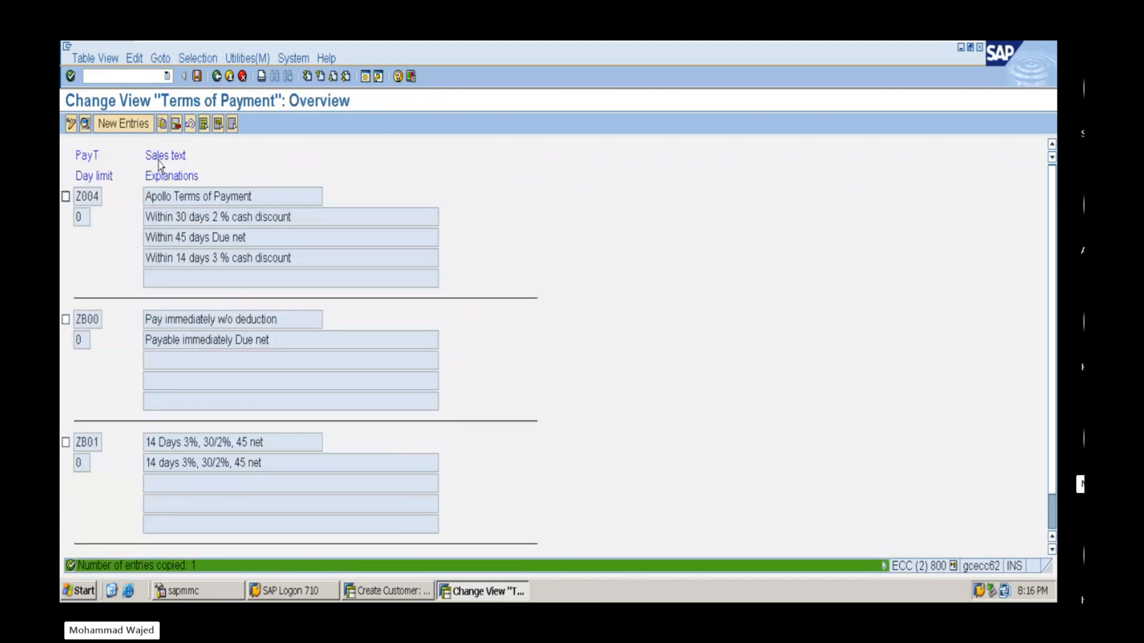
{"action": "left_click", "coordinate": [198, 77]}
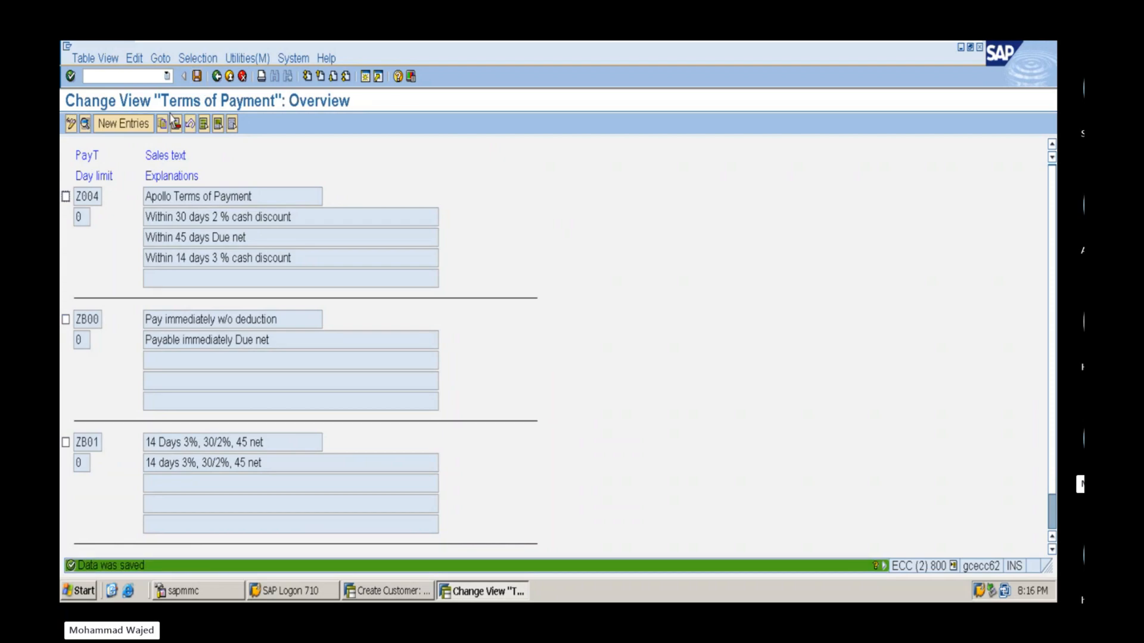
Open the details of payment term Z004 and deselect the Vendor account type
{"action": "left_click", "coordinate": [65, 196]}
{"action": "left_click", "coordinate": [84, 124]}
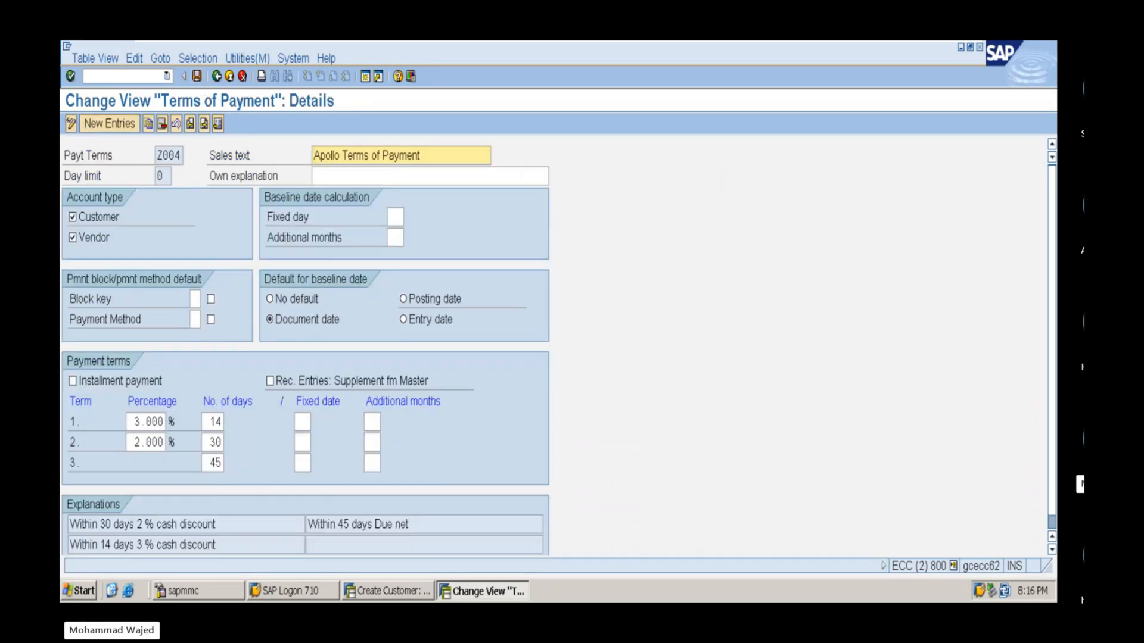
{"action": "left_click", "coordinate": [81, 238]}
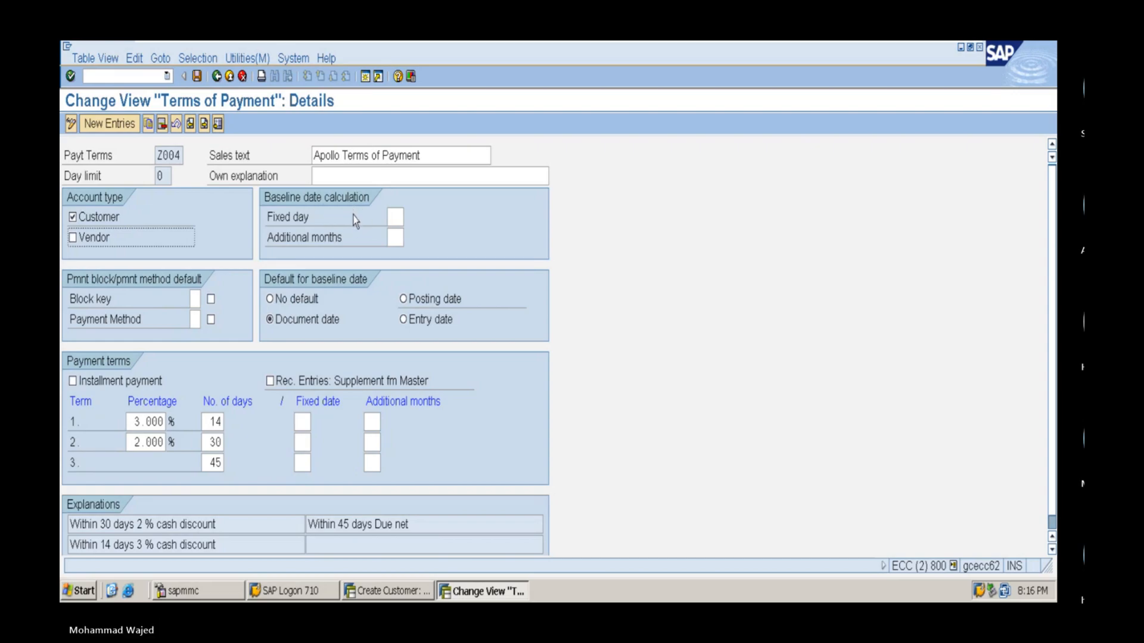
Set the fixed day for the baseline date calculation of payment term Z004 to 15
{"action": "left_click", "coordinate": [394, 216]}
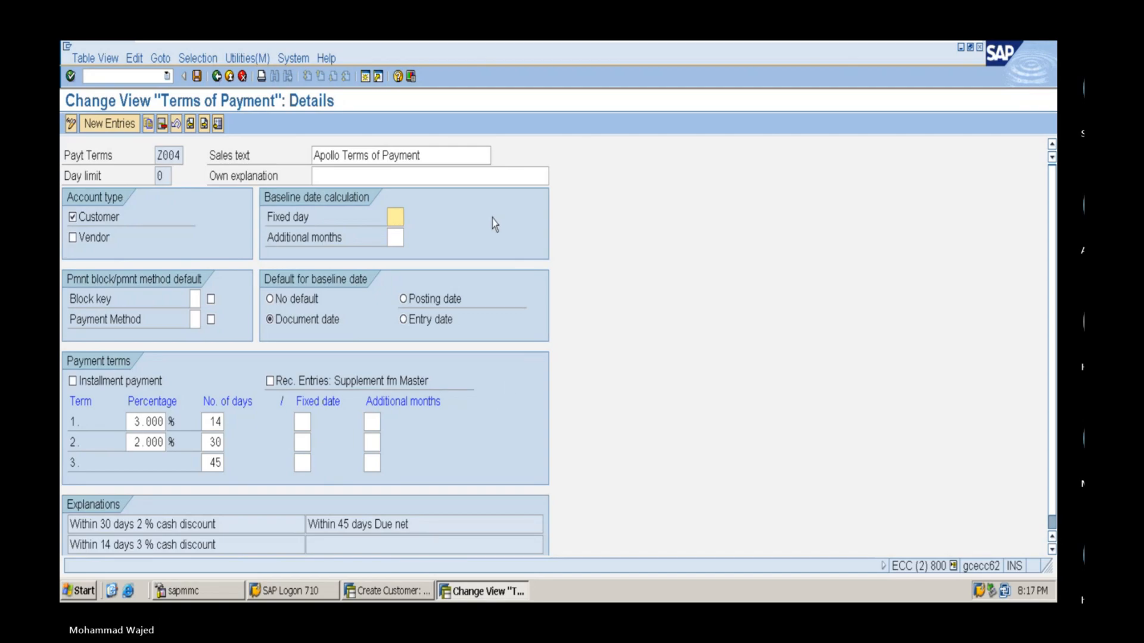
{"action": "type", "text": "15"}
{"action": "key", "text": "Return"}
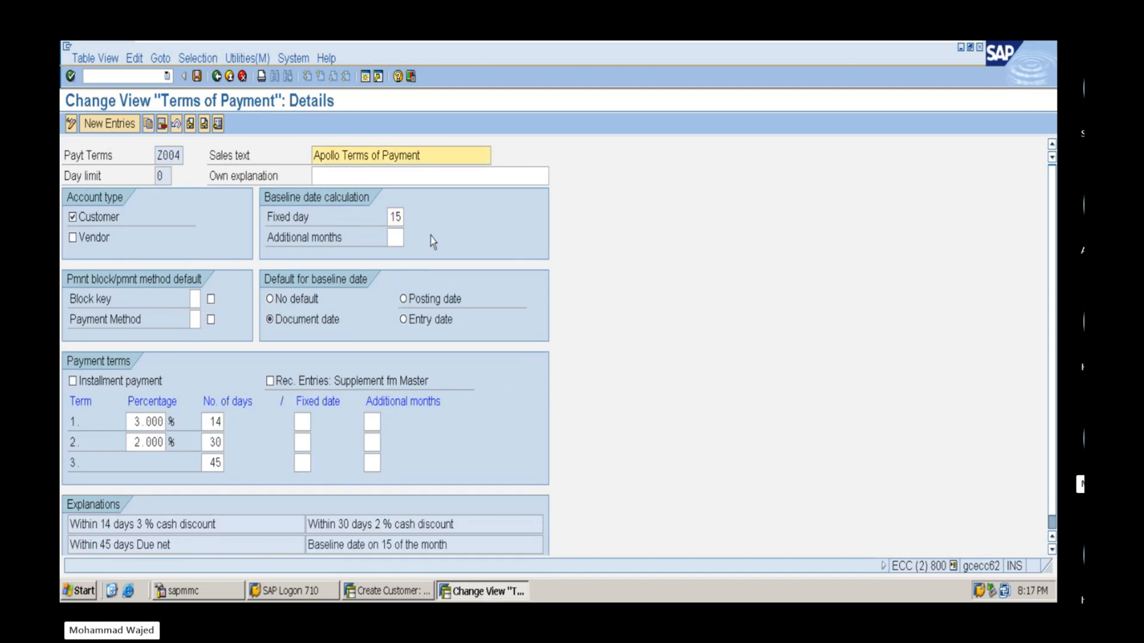
{"action": "double_click", "coordinate": [391, 215]}
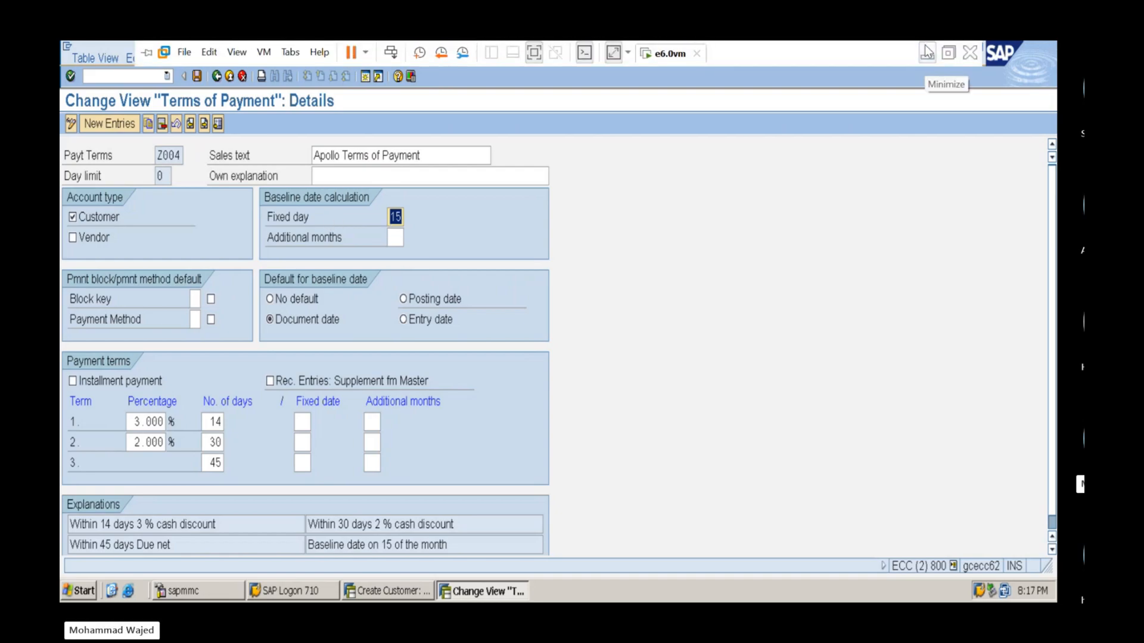
Switch to the customer notes in Notepad and add a dashed divider below "6 month", followed by a run of blank lines
{"action": "left_click", "coordinate": [927, 53]}
{"action": "left_click", "coordinate": [720, 584]}
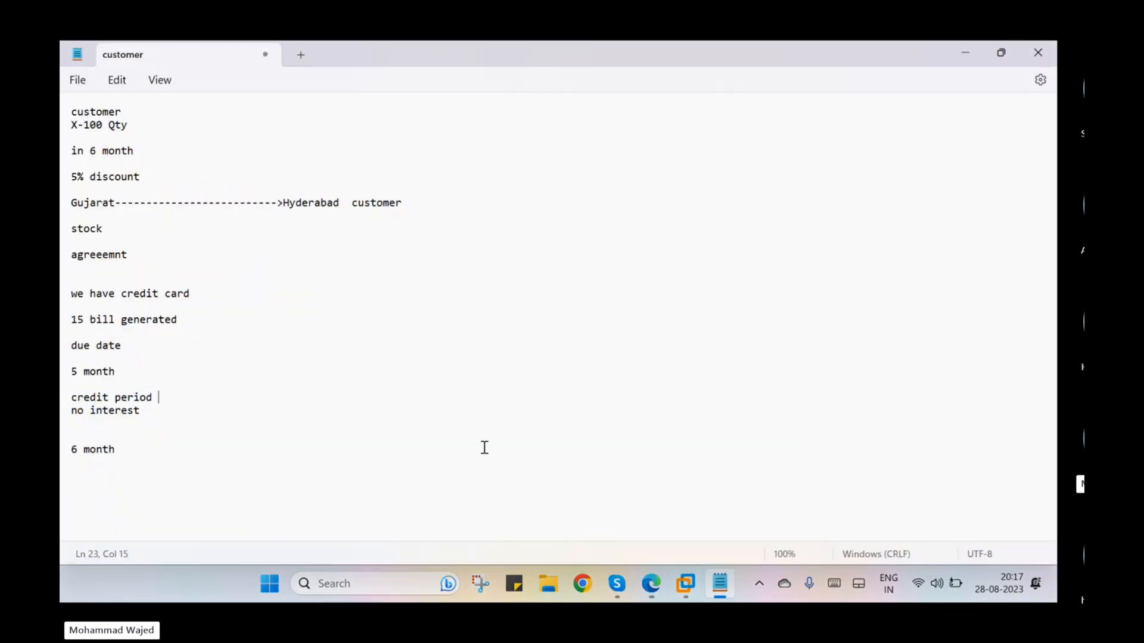
{"action": "left_click", "coordinate": [104, 488]}
{"action": "left_click", "coordinate": [130, 448]}
{"action": "key", "text": "Return"}
{"action": "type", "text": "---------------------------------------------------------"}
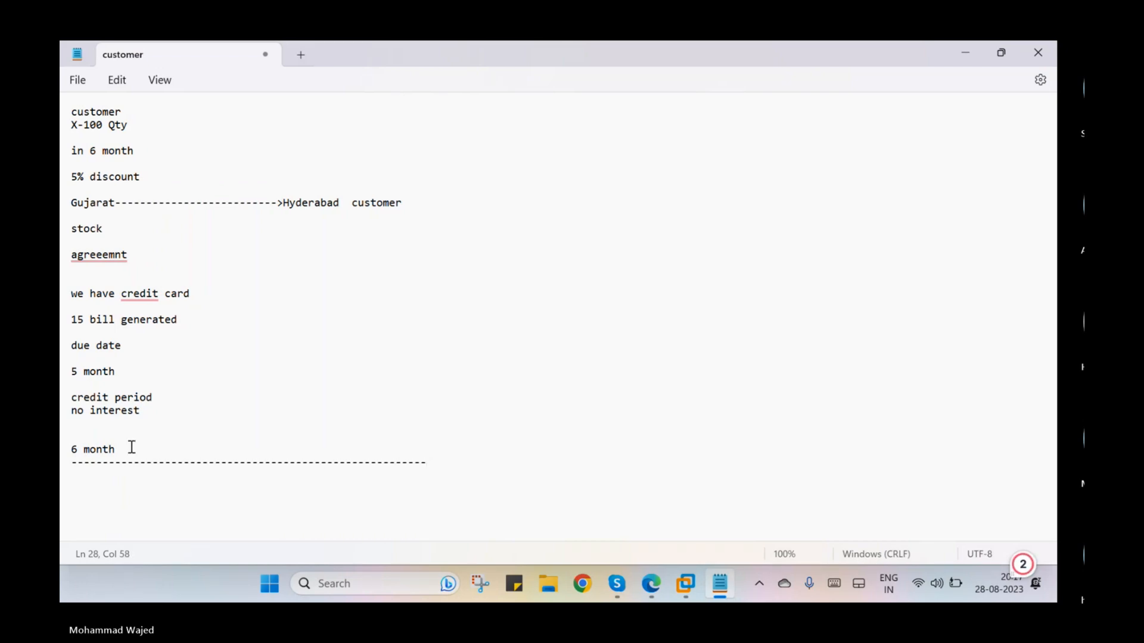
{"action": "key", "text": "Return"}
{"action": "key", "text": "Return"}
{"action": "key", "text": "Return"}
{"action": "key", "text": "Return"}
{"action": "key", "text": "Return"}
{"action": "key", "text": "Return"}
{"action": "key", "text": "Return"}
{"action": "key", "text": "Return"}
{"action": "key", "text": "Return"}
{"action": "key", "text": "Return"}
{"action": "key", "text": "Return"}
{"action": "key", "text": "Return"}
{"action": "key", "text": "Return"}
{"action": "key", "text": "Return"}
{"action": "key", "text": "Return"}
{"action": "key", "text": "Return"}
{"action": "key", "text": "Return"}
{"action": "key", "text": "Return"}
{"action": "key", "text": "Return"}
{"action": "key", "text": "Return"}
{"action": "scroll", "coordinate": [120, 447], "scroll_direction": "down", "scroll_amount": 1}
Write the line "today i have created an invoice -28.08.2023" in the blank area below the divider
{"action": "left_click", "coordinate": [79, 135]}
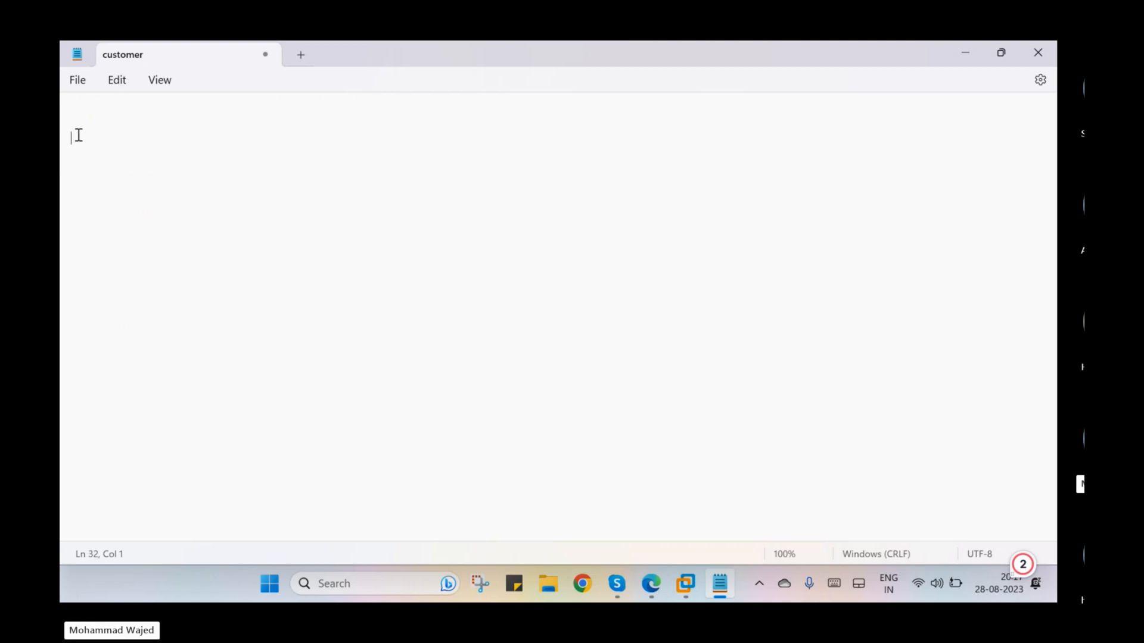
{"action": "type", "text": "today "}
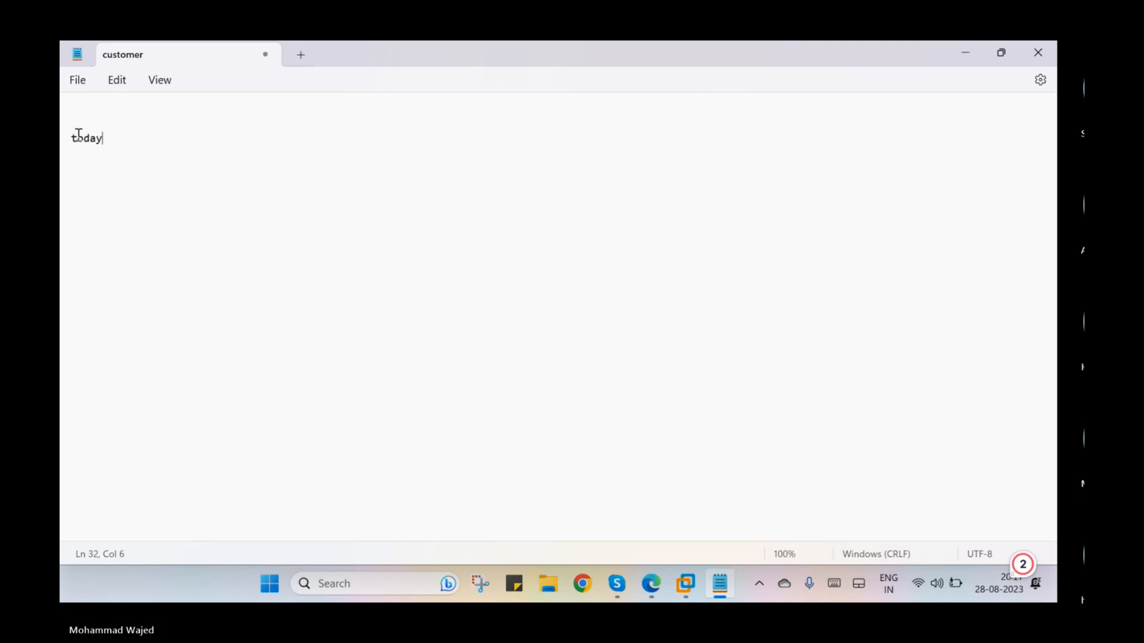
{"action": "type", "text": "i have created an invoice "}
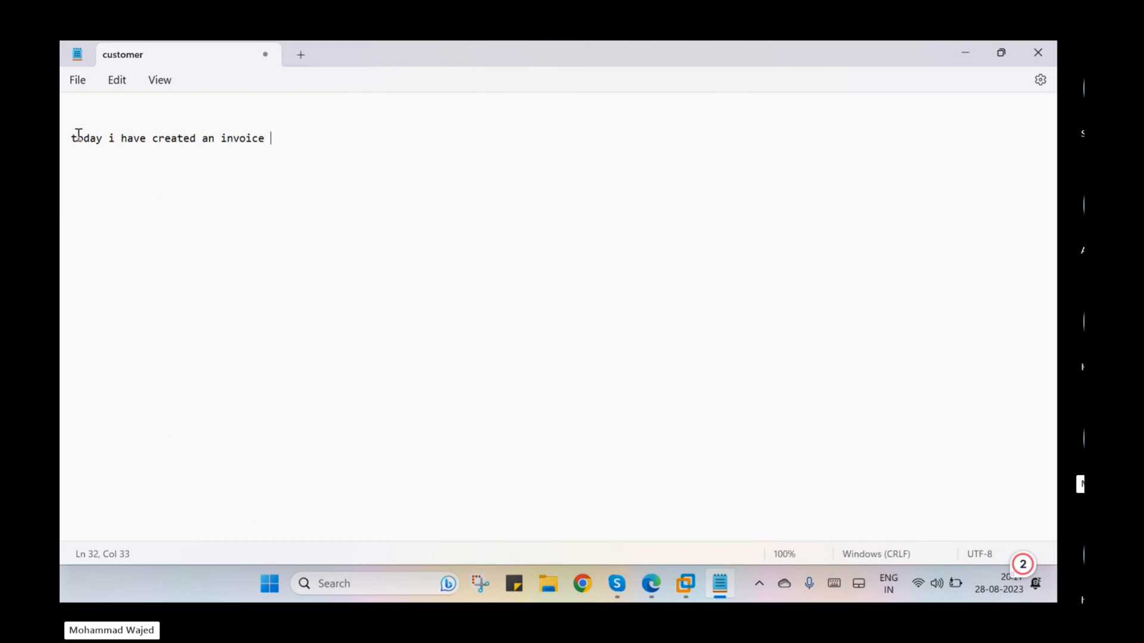
{"action": "type", "text": "-28.08.2023"}
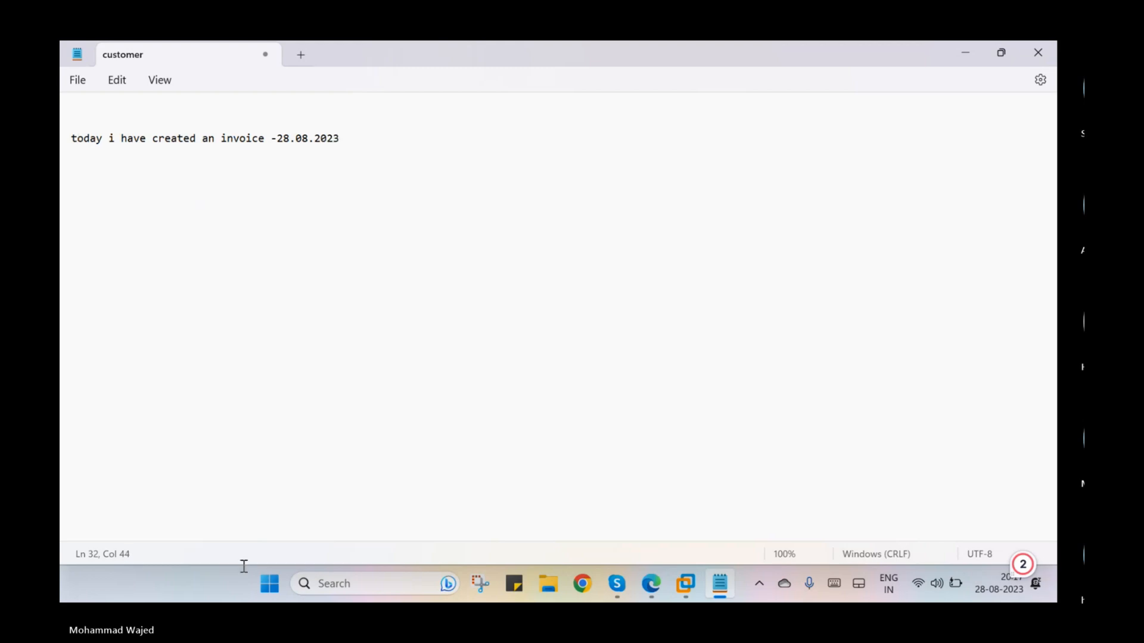
Switch to the SAP material PDF in Edge and read the base line date definition under Terms of Payment
{"action": "left_click", "coordinate": [658, 581]}
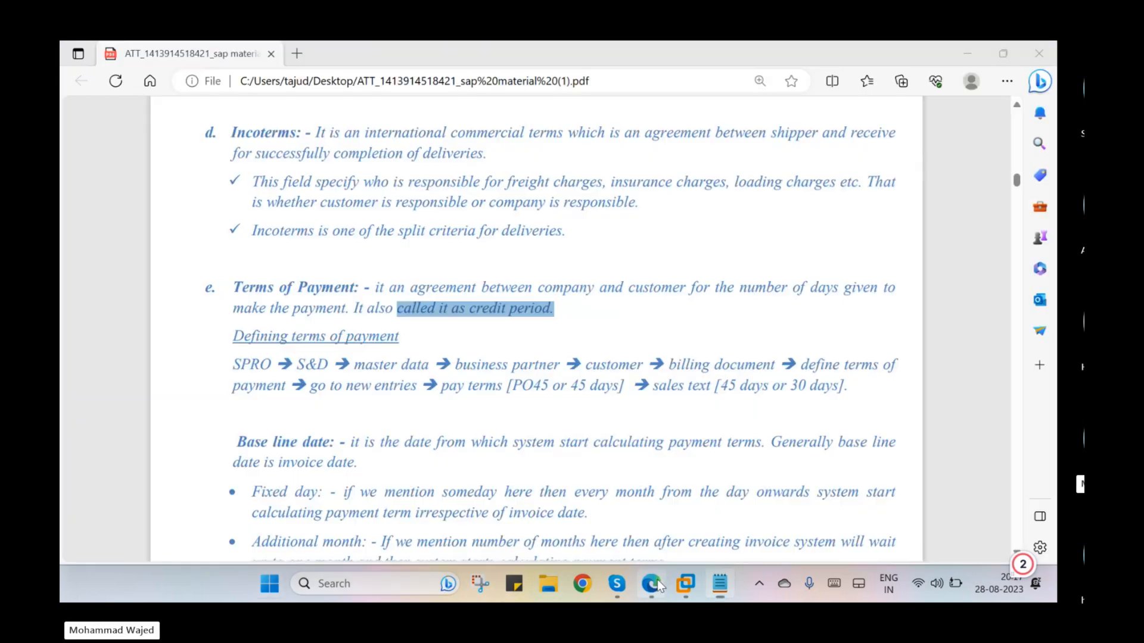
{"action": "scroll", "coordinate": [647, 324], "scroll_direction": "down", "scroll_amount": 2}
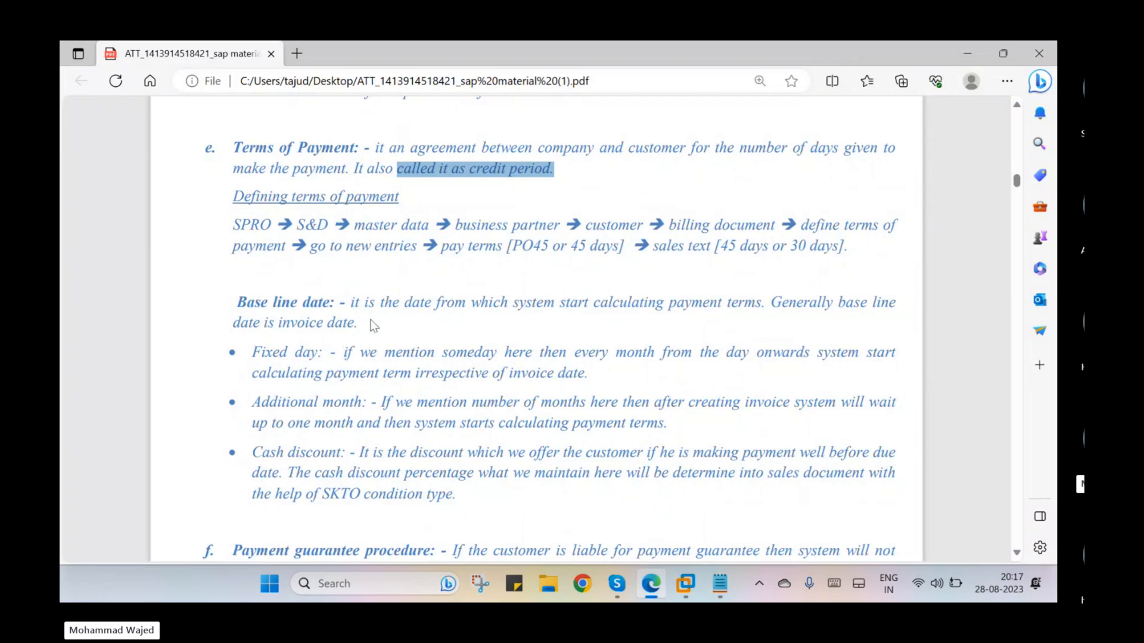
{"action": "left_click_drag", "start_coordinate": [771, 304], "coordinate": [882, 305]}
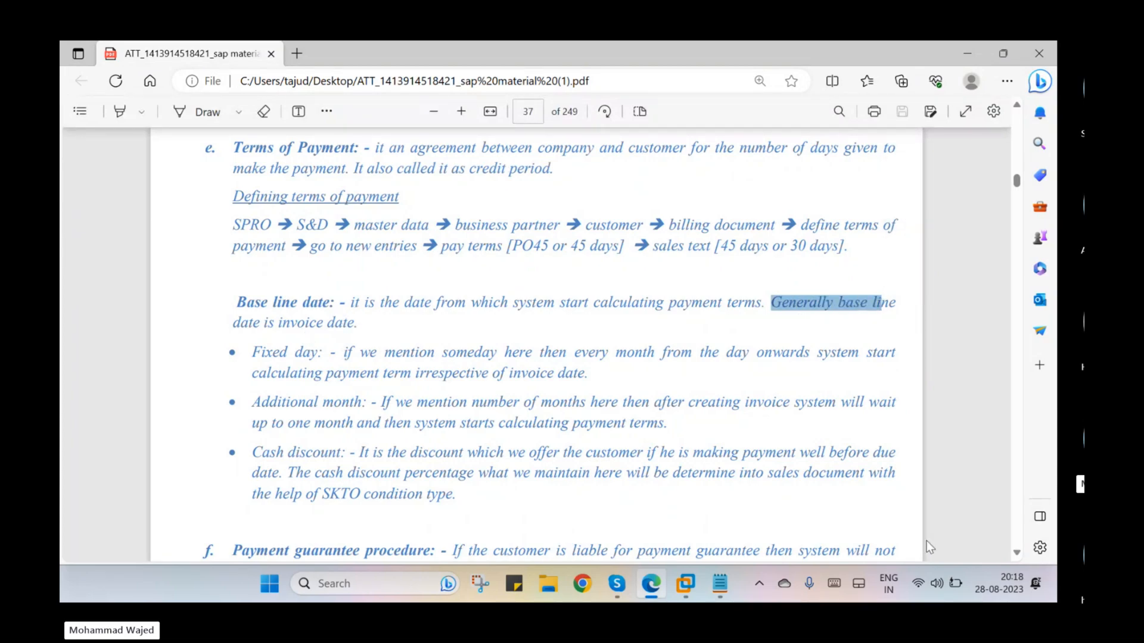
Return to the Notepad notes and write "credit period -30 days" a few lines below the invoice line
{"action": "left_click", "coordinate": [720, 584]}
{"action": "type", "text": "c"}
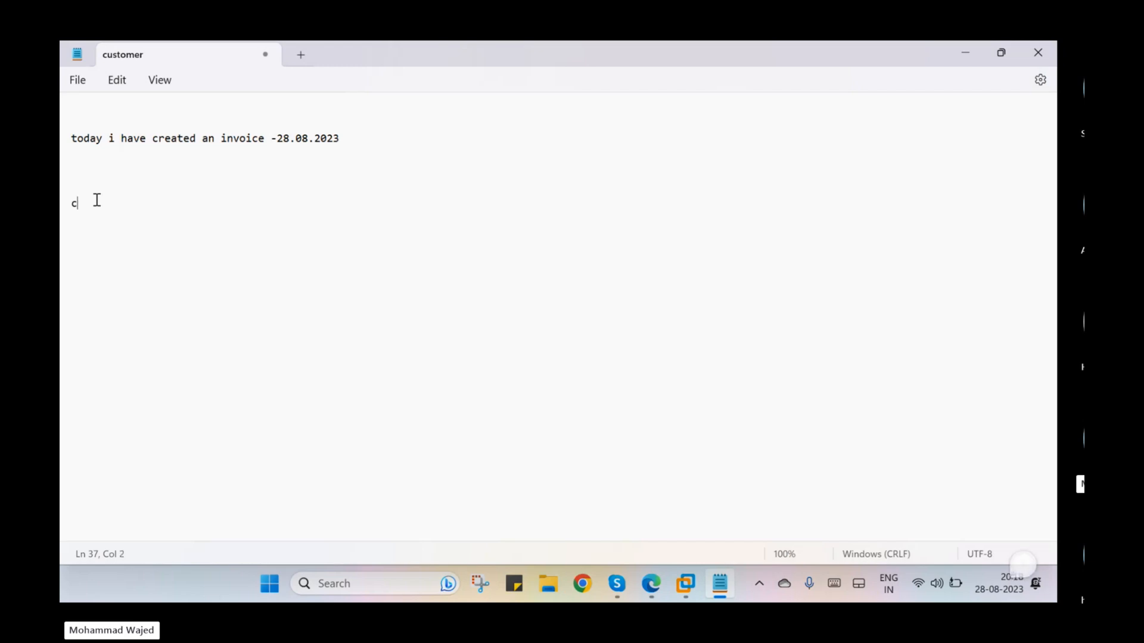
{"action": "type", "text": "redit period -30 days"}
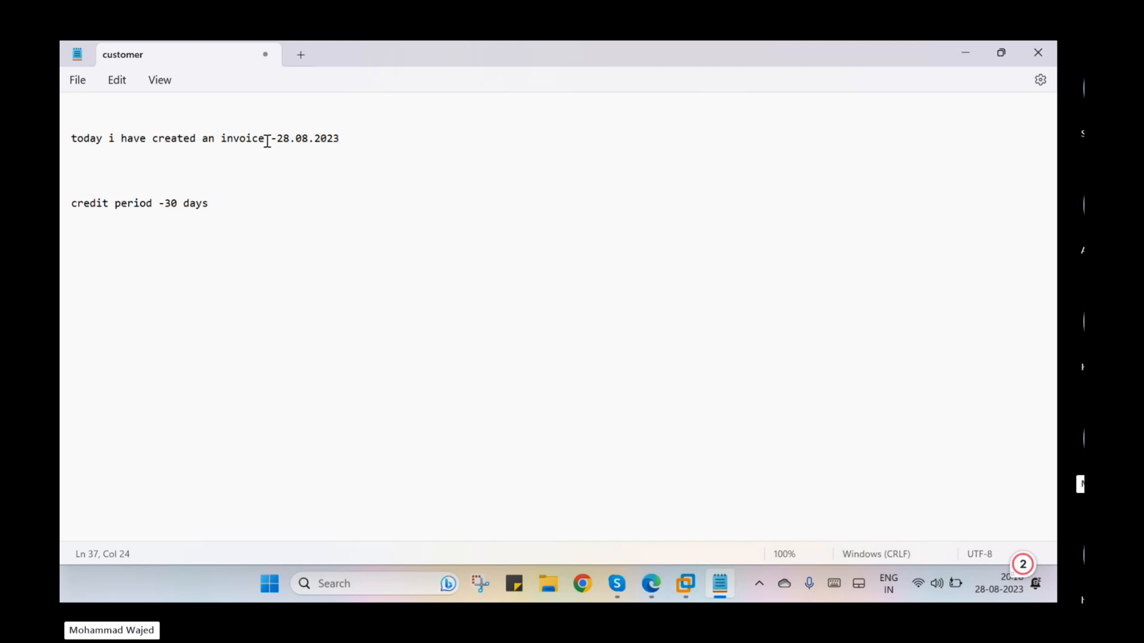
Highlight the invoice date and add the due date 27.09.2023 between the invoice line and the credit period
{"action": "left_click_drag", "start_coordinate": [274, 141], "coordinate": [361, 140]}
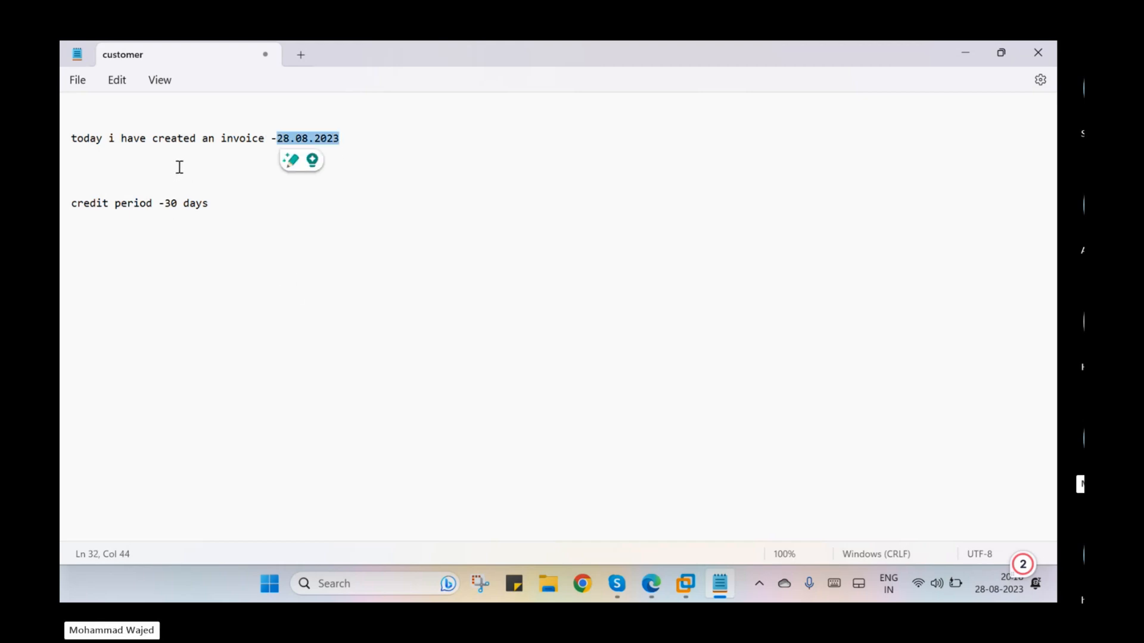
{"action": "left_click", "coordinate": [229, 152]}
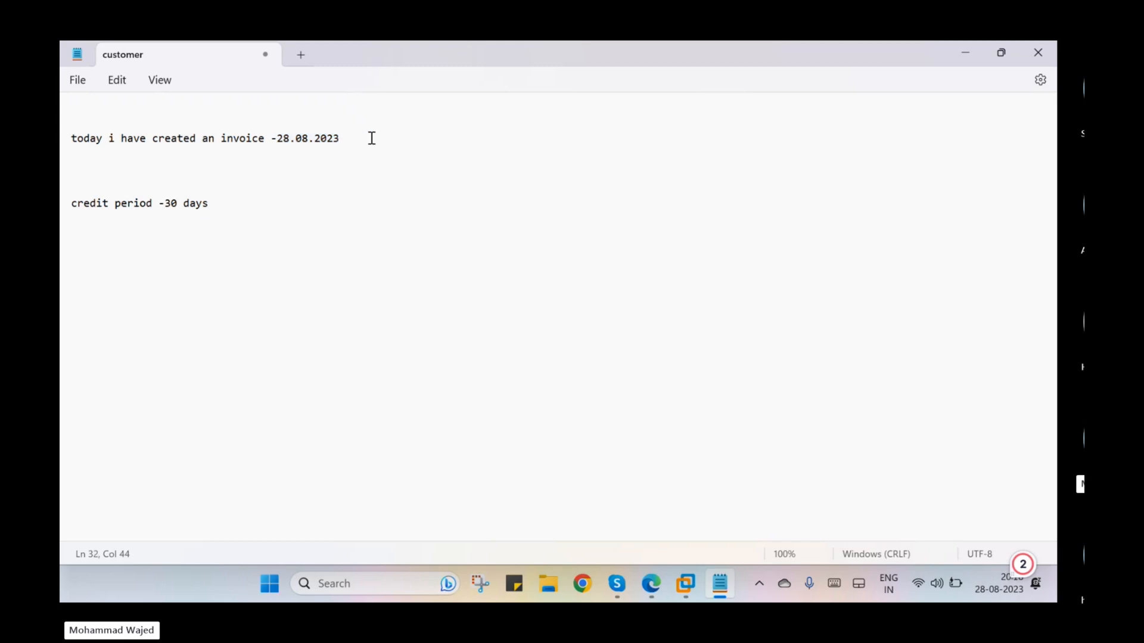
{"action": "key", "text": "Return"}
{"action": "key", "text": "Return"}
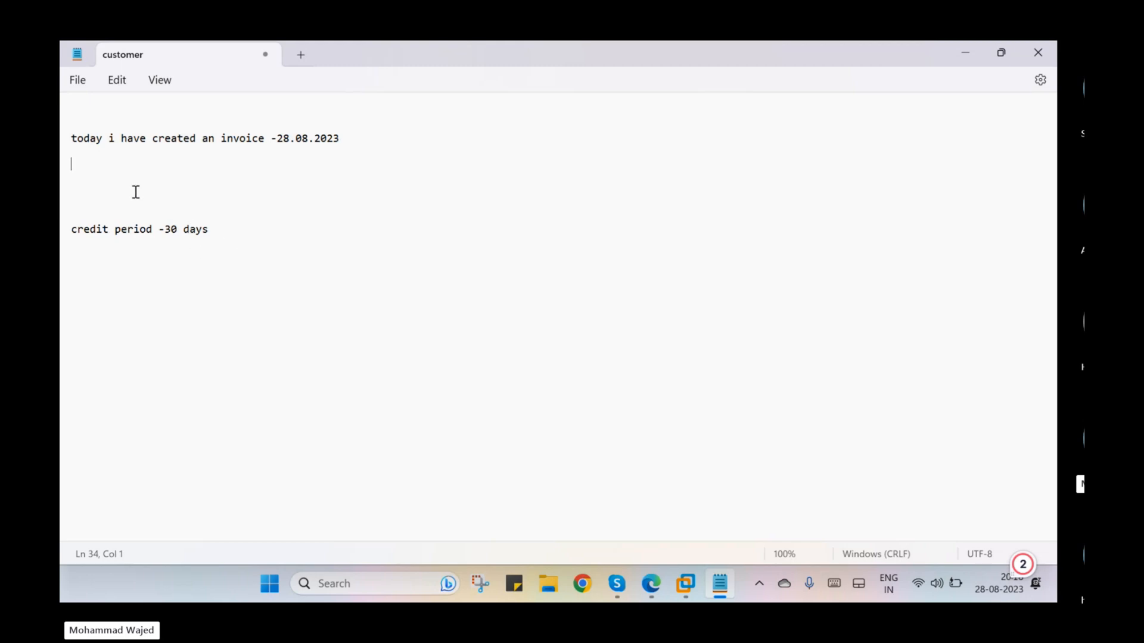
{"action": "type", "text": "27.09.2023"}
Check the fixed day of payment term Z004 in SAP and return to the notes
{"action": "left_click", "coordinate": [686, 583]}
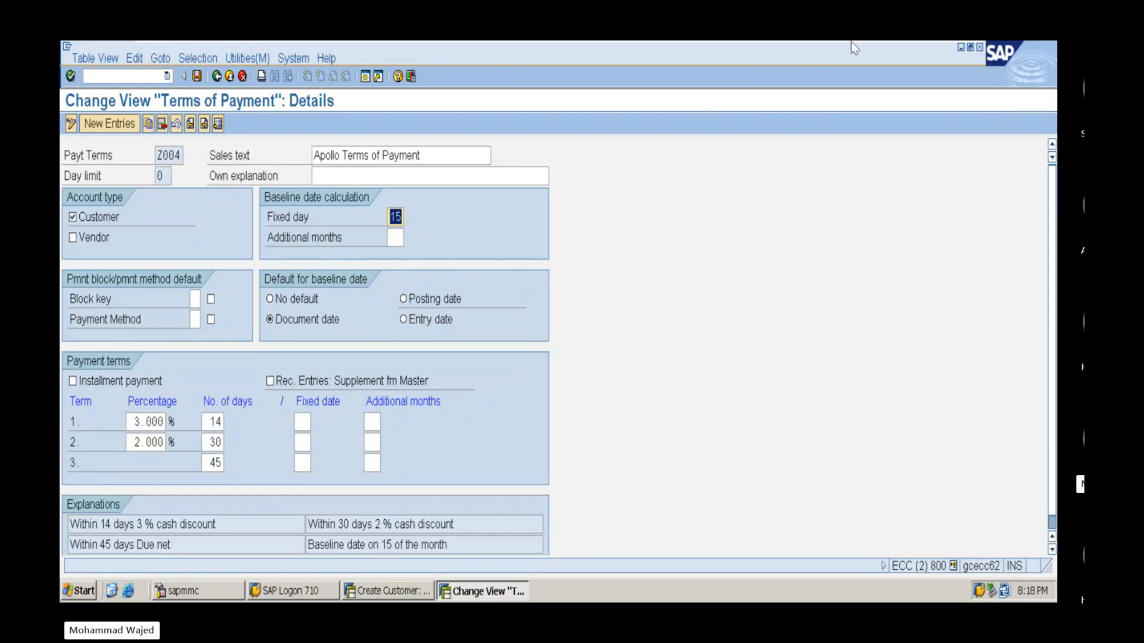
{"action": "mouse_move", "coordinate": [884, 42]}
{"action": "left_click", "coordinate": [925, 58]}
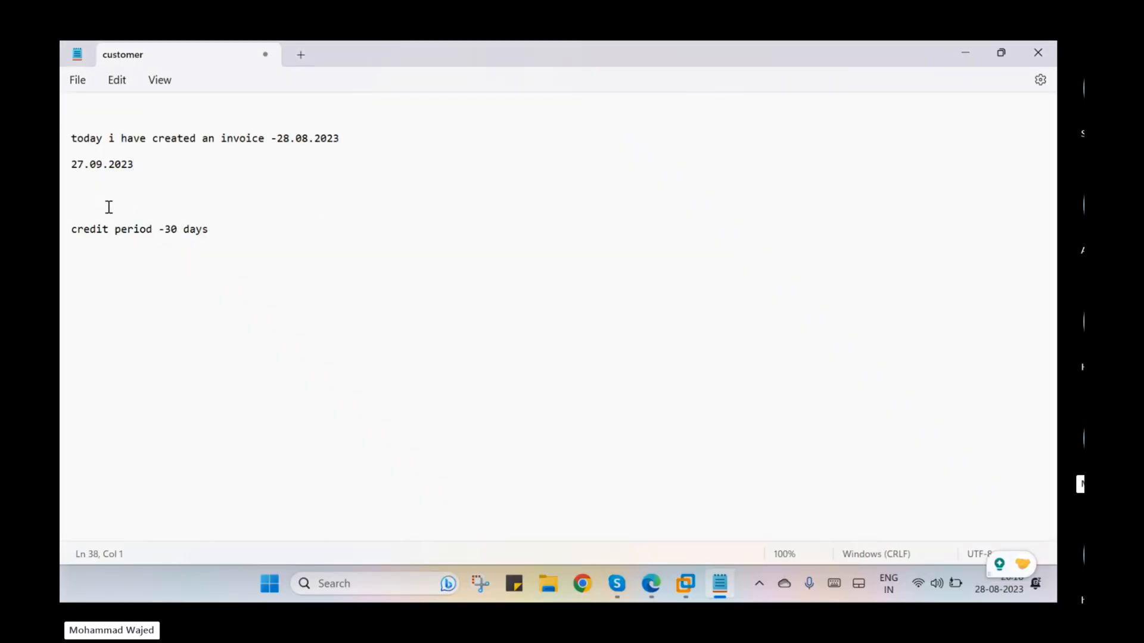
Add a dashed divider below the credit period line and write 15 under it
{"action": "left_click", "coordinate": [223, 241]}
{"action": "type", "text": "--------------------------"}
{"action": "key", "text": "Return"}
{"action": "type", "text": "15 days"}
{"action": "key", "text": "BackSpace"}
{"action": "key", "text": "BackSpace"}
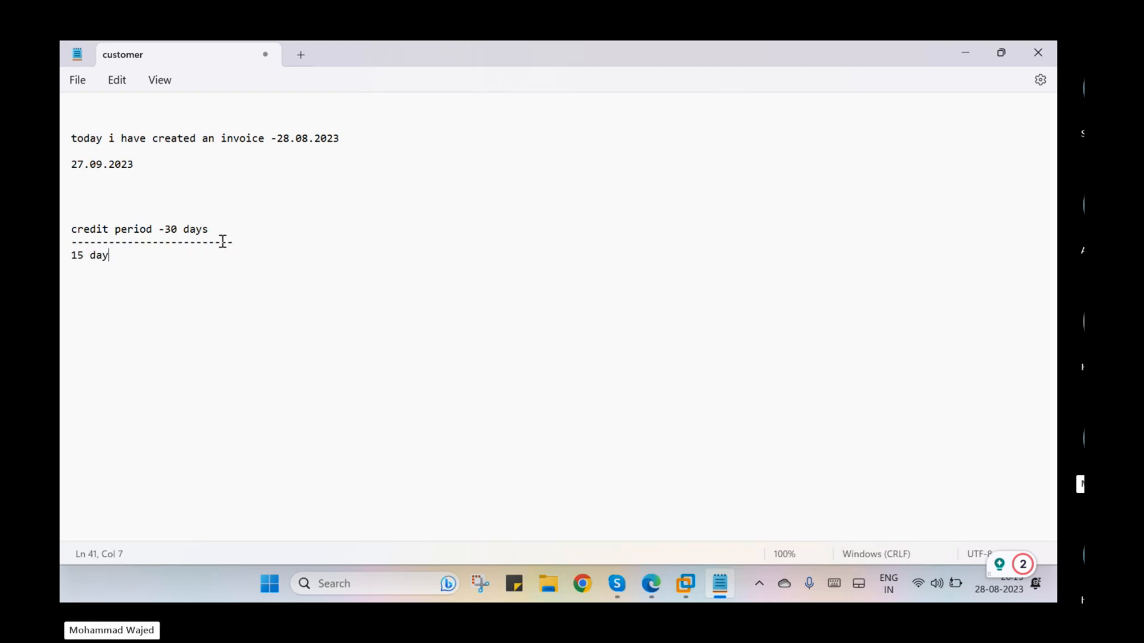
{"action": "key", "text": "BackSpace"}
{"action": "key", "text": "BackSpace"}
Copy the line "today i have created an invoice -28.08.2023" and paste it below the 15
{"action": "left_click_drag", "start_coordinate": [208, 229], "coordinate": [71, 236]}
{"action": "mouse_move", "coordinate": [367, 125]}
{"action": "left_mouse_down"}
{"action": "mouse_move", "coordinate": [179, 135]}
{"action": "mouse_move", "coordinate": [360, 140]}
{"action": "left_mouse_up"}
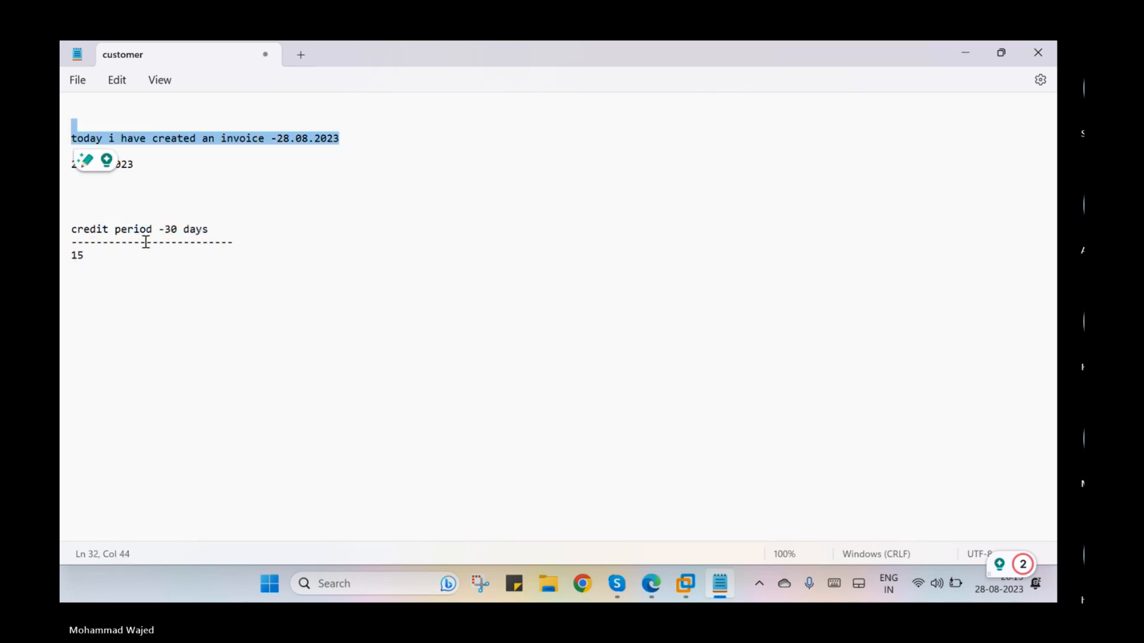
{"action": "key", "text": "ctrl+c"}
{"action": "left_click", "coordinate": [84, 294]}
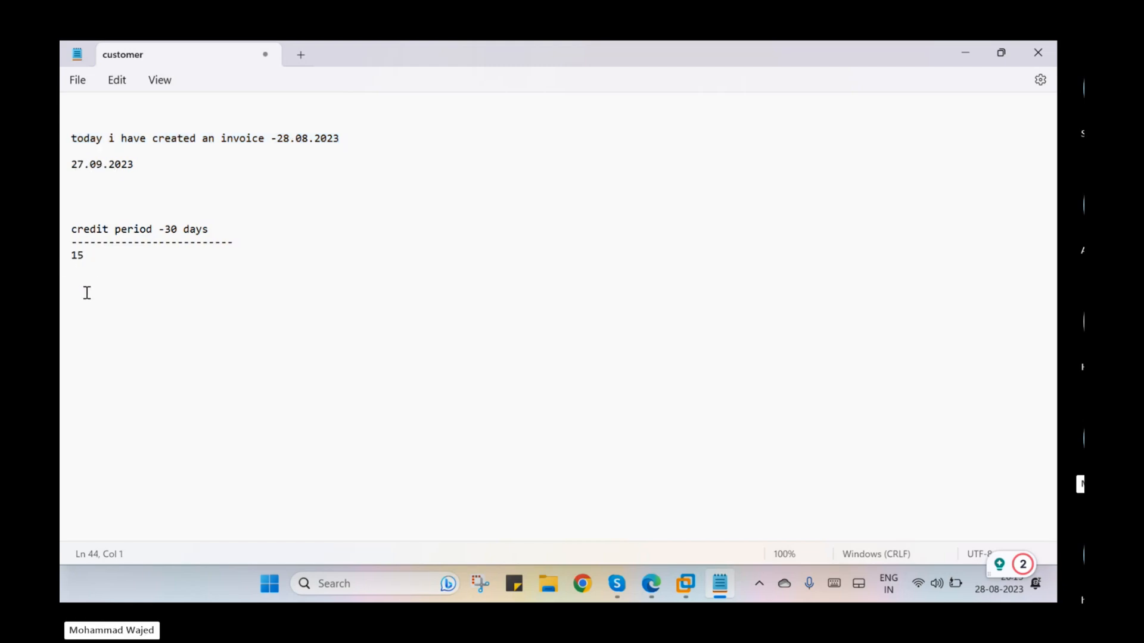
{"action": "key", "text": "ctrl+v"}
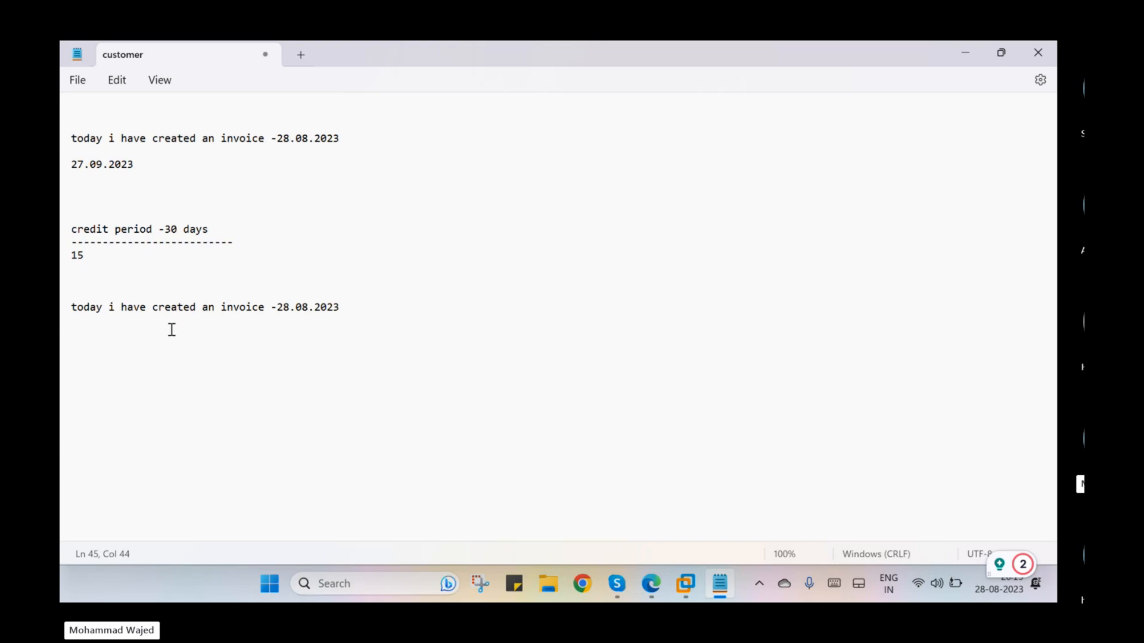
Write "sept 15" a few lines below the copied invoice line as the baseline date
{"action": "left_click", "coordinate": [275, 311]}
{"action": "key", "text": "shift+Home"}
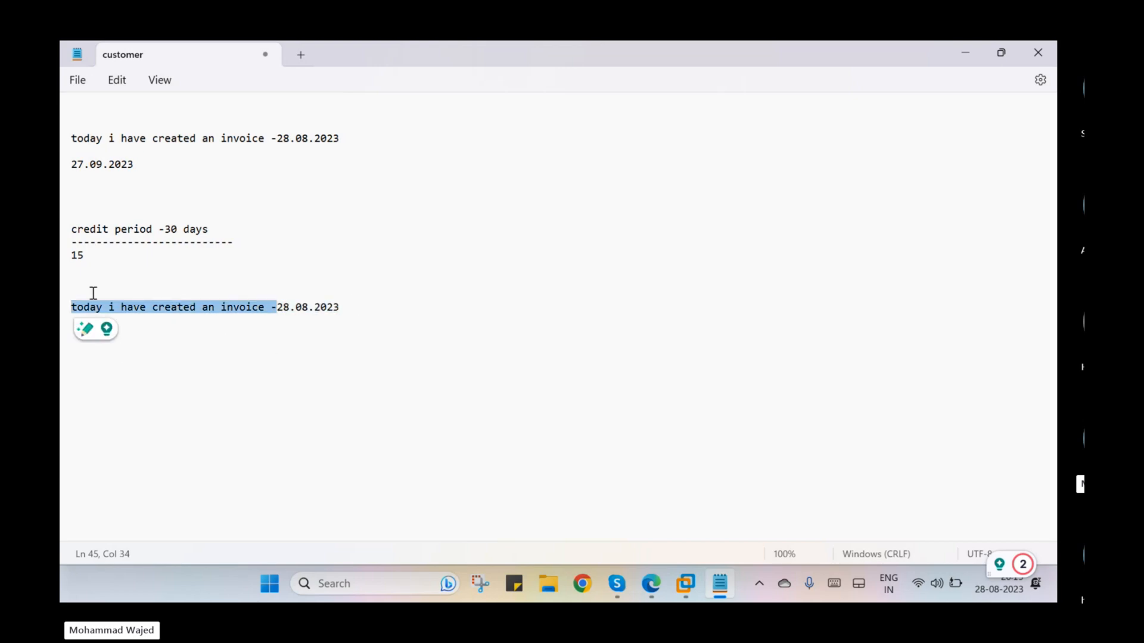
{"action": "left_click", "coordinate": [89, 256]}
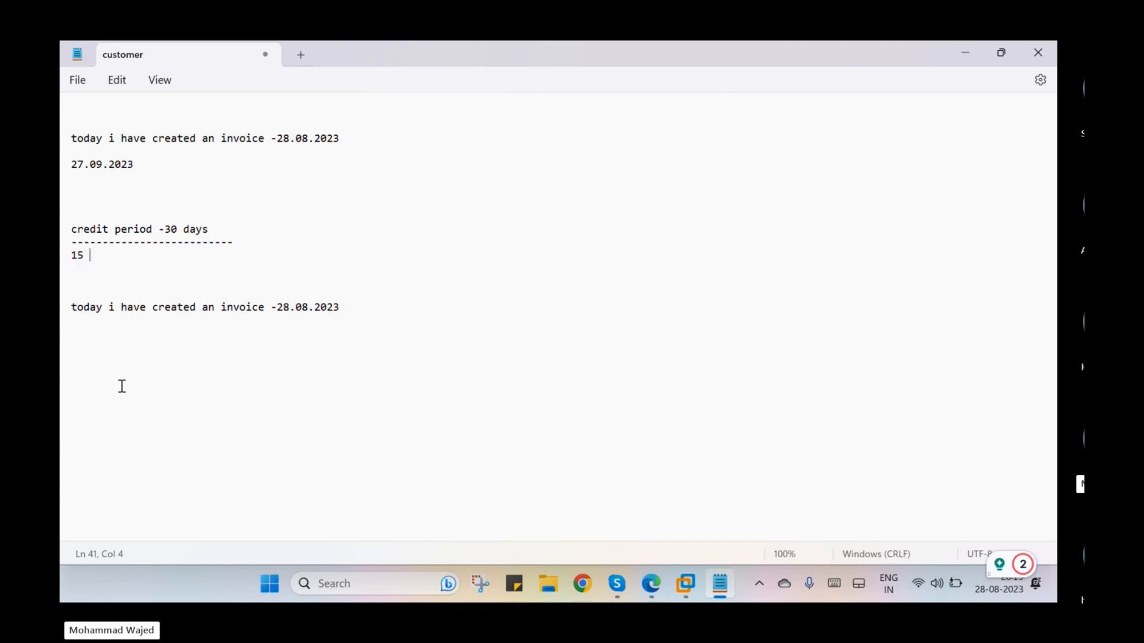
{"action": "type", "text": "pt 15"}
Review the baseline date calculation of Z004 in SAP again and go back to Notepad
{"action": "left_click", "coordinate": [686, 584]}
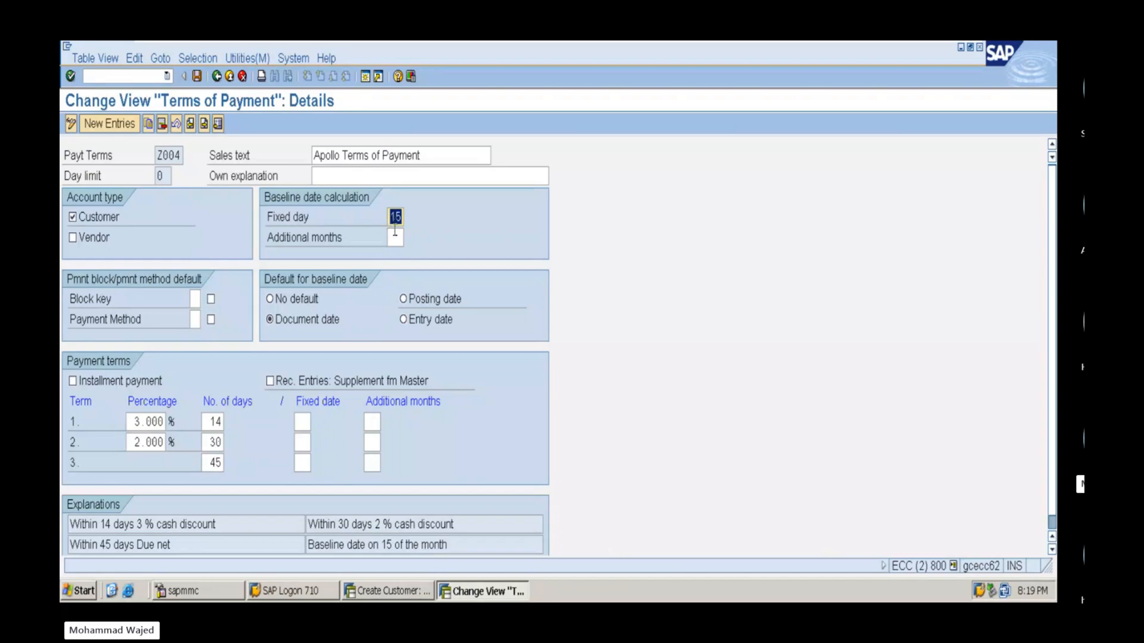
{"action": "key", "text": "alt+Tab"}
{"action": "key", "text": "alt+Tab"}
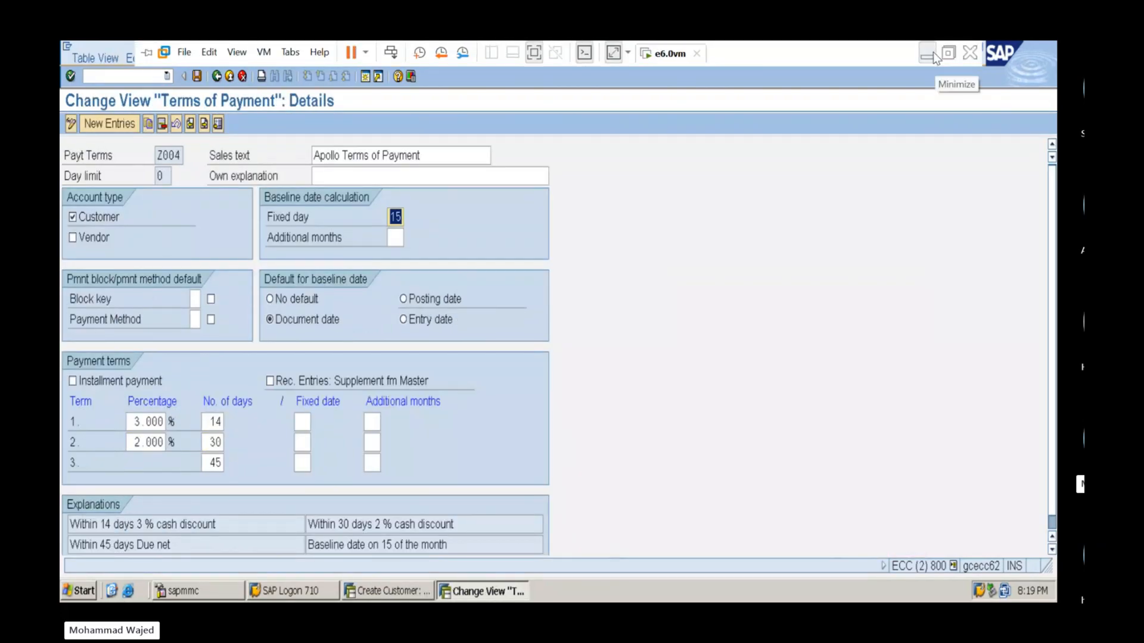
{"action": "left_click", "coordinate": [934, 57]}
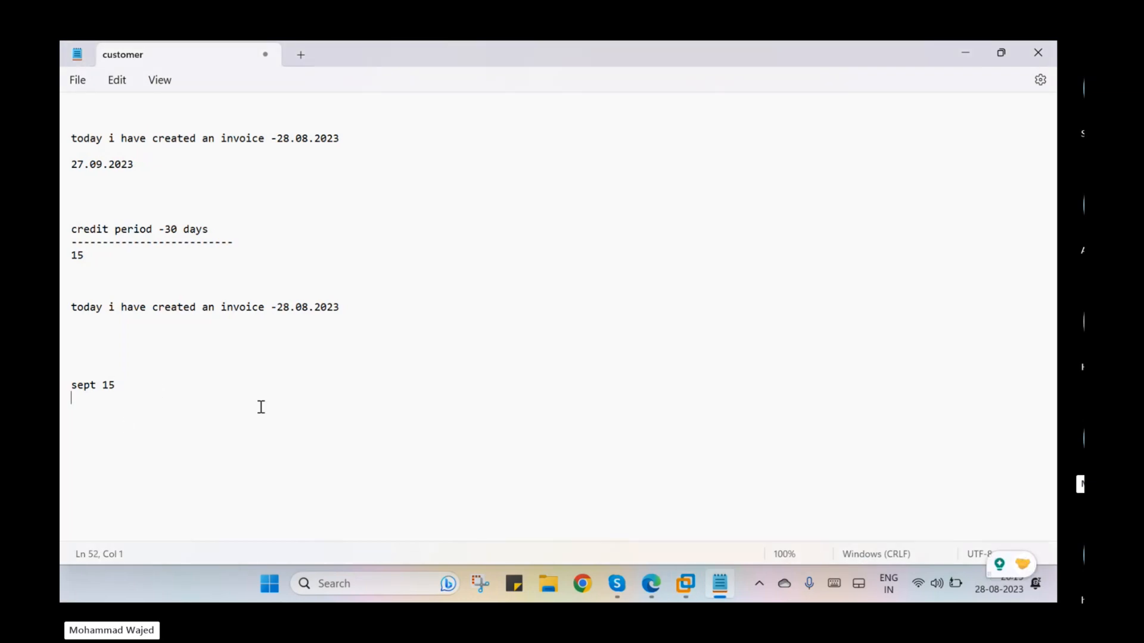
Extend the sept 15 line to "sept 15-----30 days" and write the due date "oct 14" below it
{"action": "key", "text": "BackSpace"}
{"action": "key", "text": "BackSpace"}
{"action": "type", "text": "-----"}
{"action": "type", "text": "4"}
{"action": "key", "text": "BackSpace"}
{"action": "type", "text": "30 "}
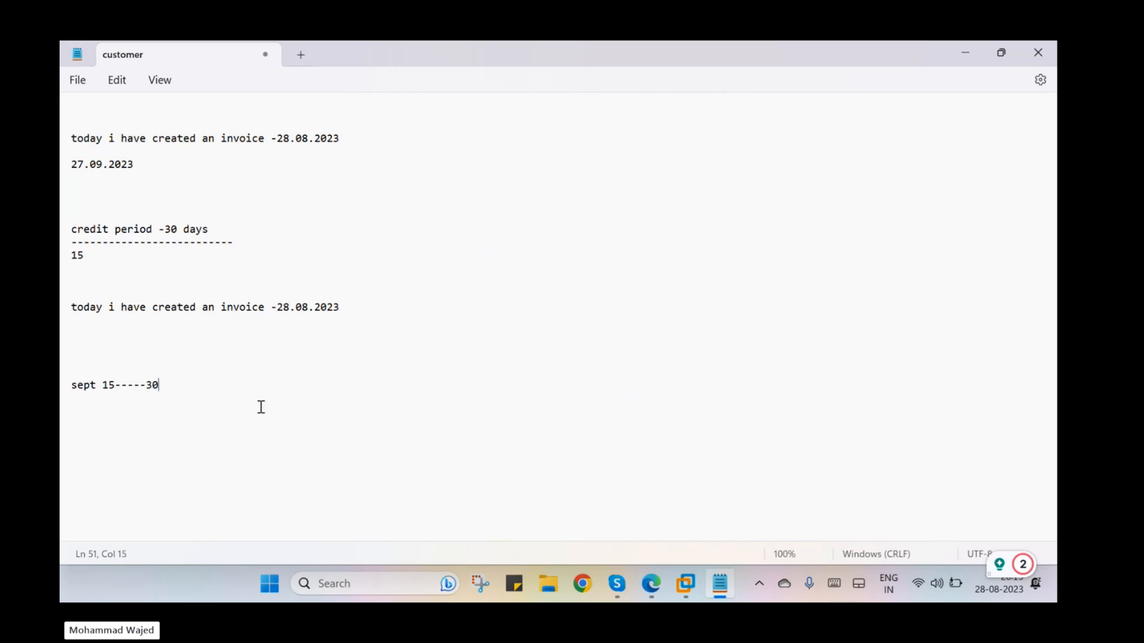
{"action": "type", "text": "days"}
{"action": "key", "text": "Return"}
{"action": "key", "text": "Return"}
{"action": "type", "text": "oct 1"}
Delete the 15 under the dashed divider and write 27.09 between the copied invoice line and the sept 15 line
{"action": "double_click", "coordinate": [84, 255]}
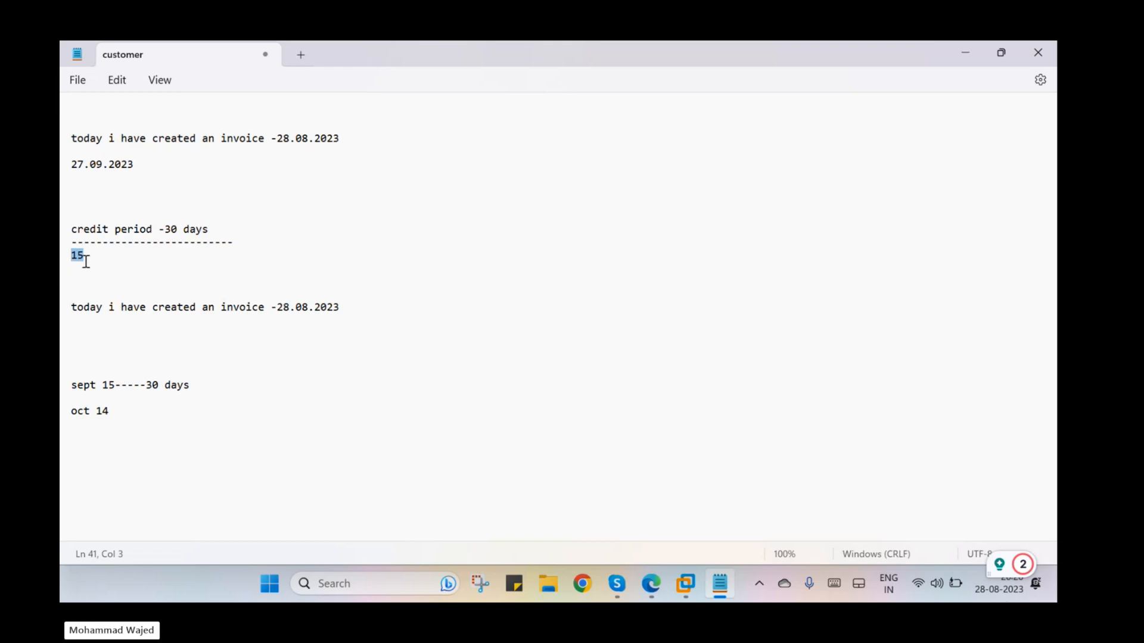
{"action": "key", "text": "BackSpace"}
{"action": "left_click_drag", "start_coordinate": [346, 307], "coordinate": [90, 299]}
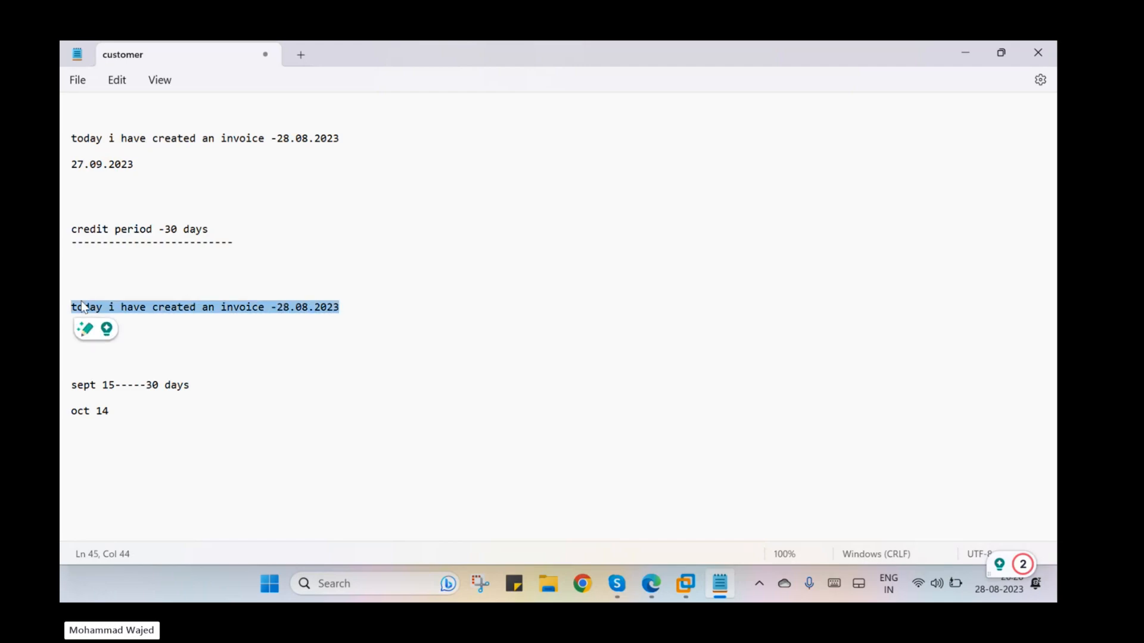
{"action": "left_click", "coordinate": [163, 337]}
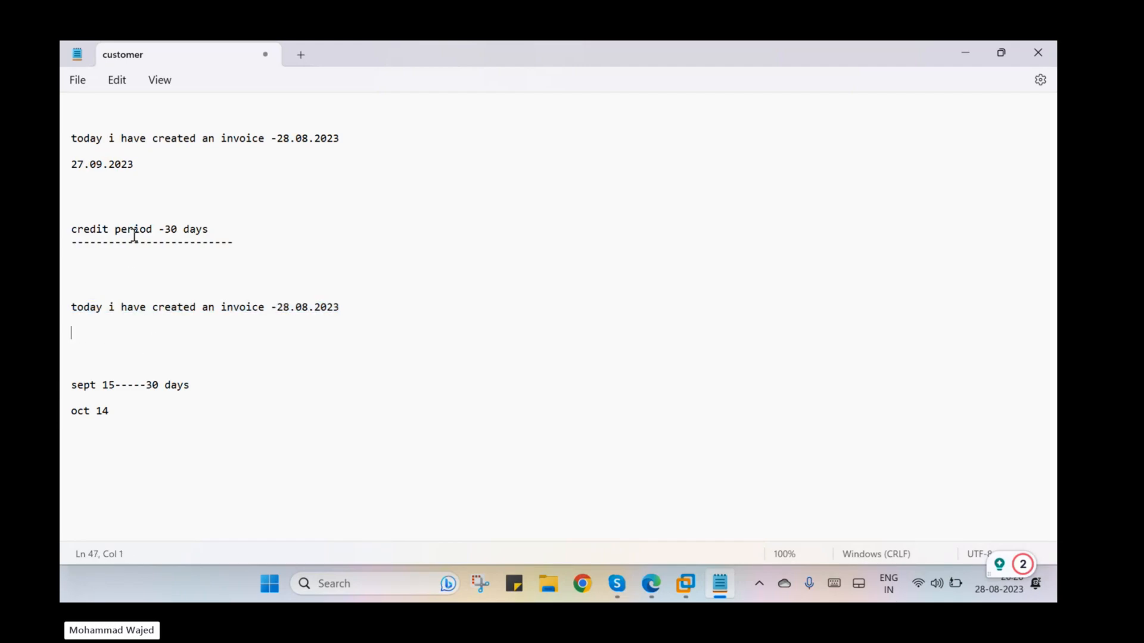
{"action": "left_click", "coordinate": [118, 350]}
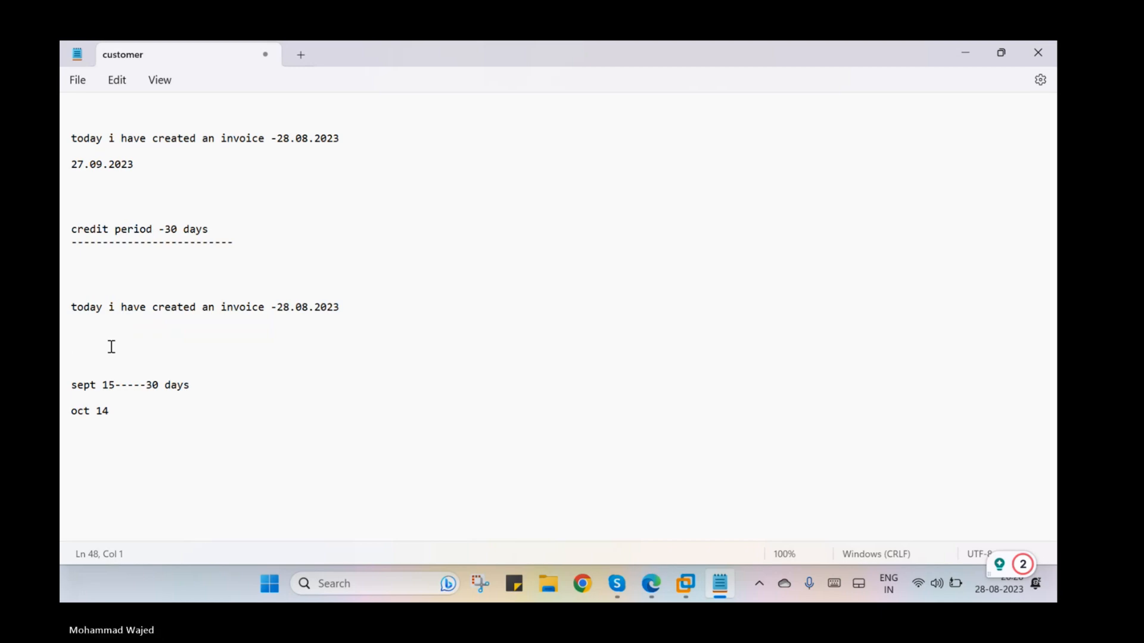
{"action": "type", "text": "27.09"}
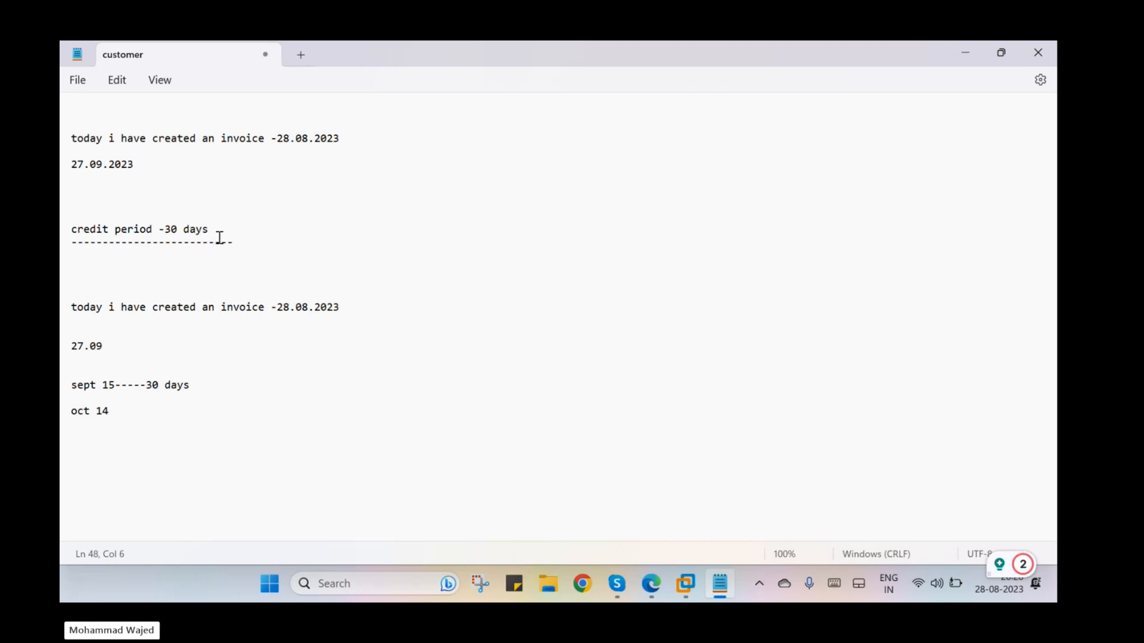
{"action": "left_click_drag", "start_coordinate": [214, 230], "coordinate": [127, 217]}
{"action": "left_click", "coordinate": [283, 447]}
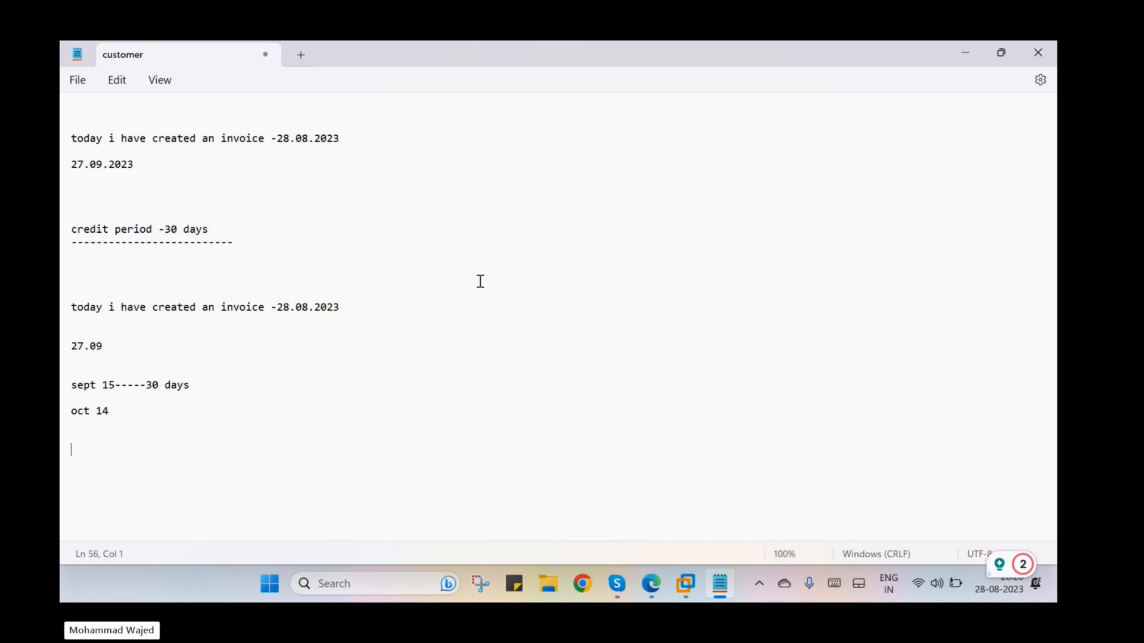
Switch to the SAP material PDF and read the Fixed day and Additional month notes under Base line date
{"action": "left_click", "coordinate": [968, 51]}
{"action": "left_click_drag", "start_coordinate": [345, 352], "coordinate": [877, 354]}
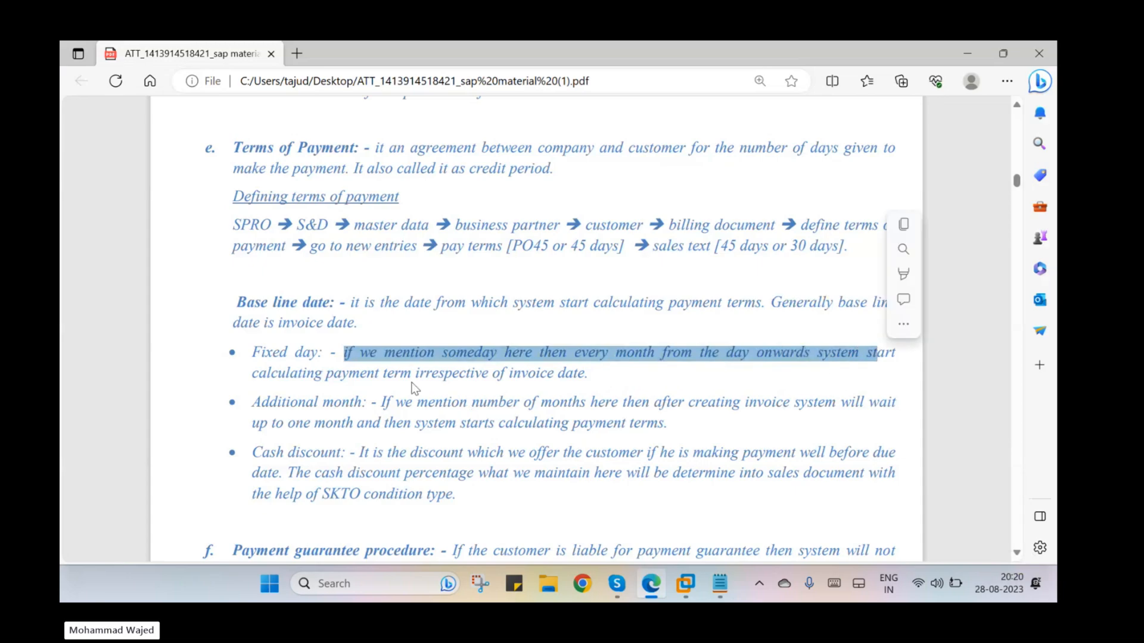
{"action": "left_click_drag", "start_coordinate": [349, 373], "coordinate": [593, 381]}
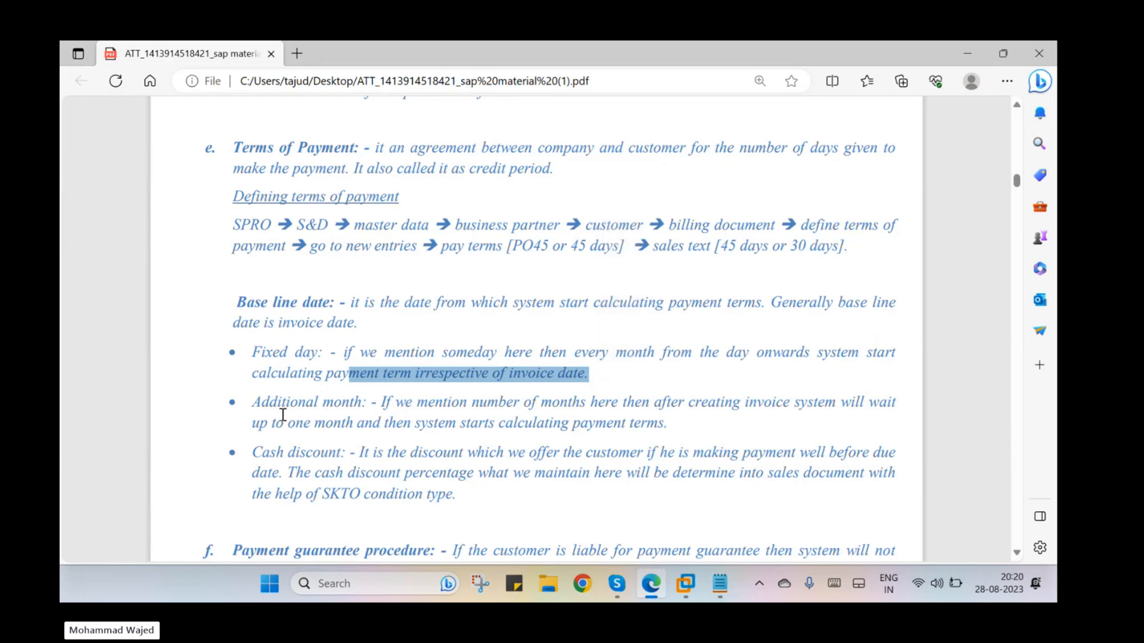
{"action": "left_click_drag", "start_coordinate": [278, 405], "coordinate": [387, 405]}
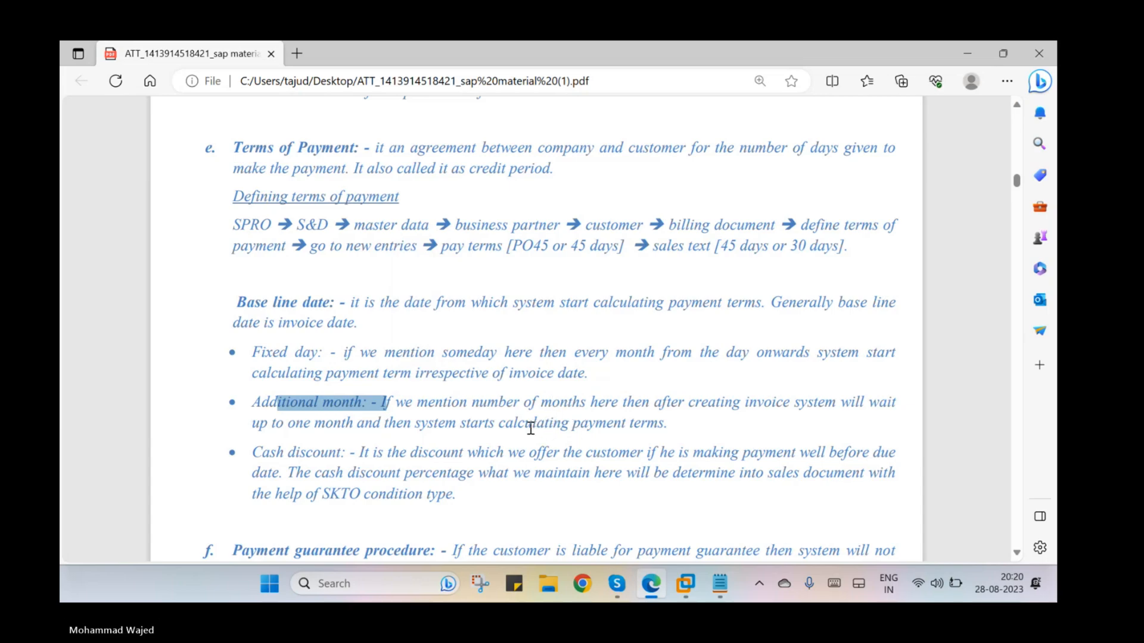
{"action": "left_click_drag", "start_coordinate": [438, 425], "coordinate": [638, 439]}
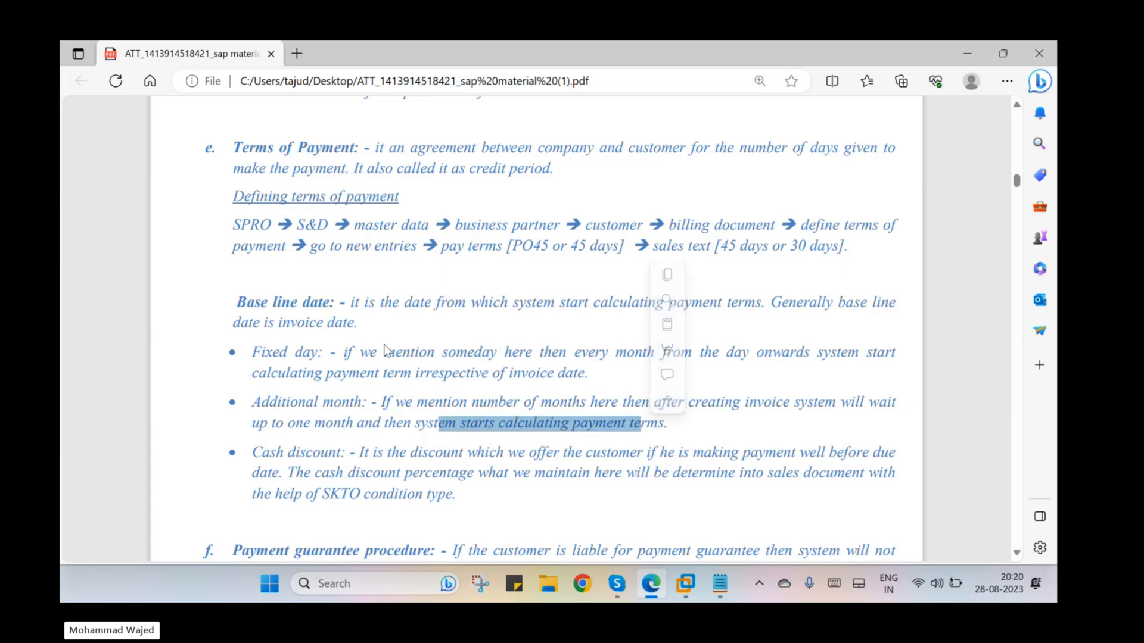
{"action": "scroll", "coordinate": [426, 396], "scroll_direction": "down", "scroll_amount": 2}
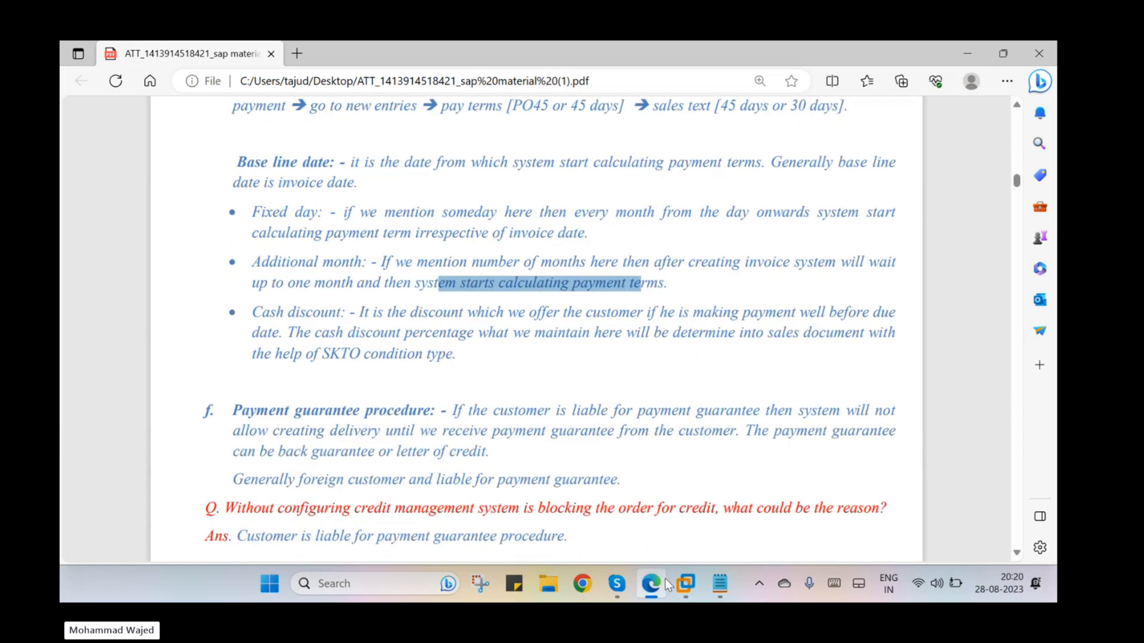
Switch to SAP, try Posting date and Entry date as the Z004 default for baseline date, and reselect Document date
{"action": "left_click", "coordinate": [686, 585]}
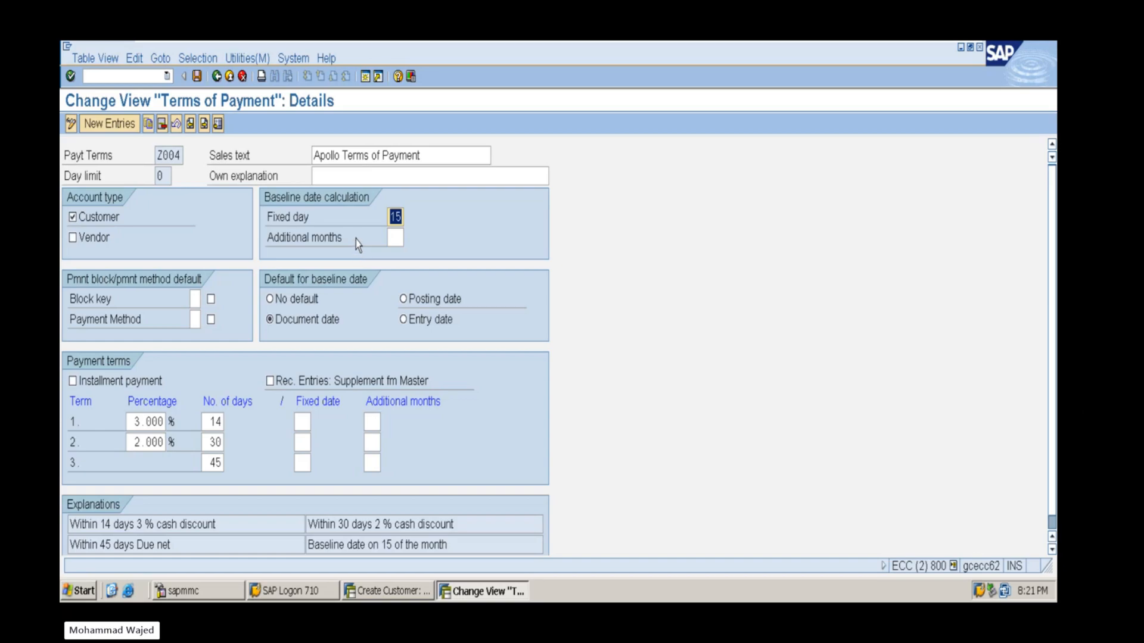
{"action": "left_click", "coordinate": [269, 320]}
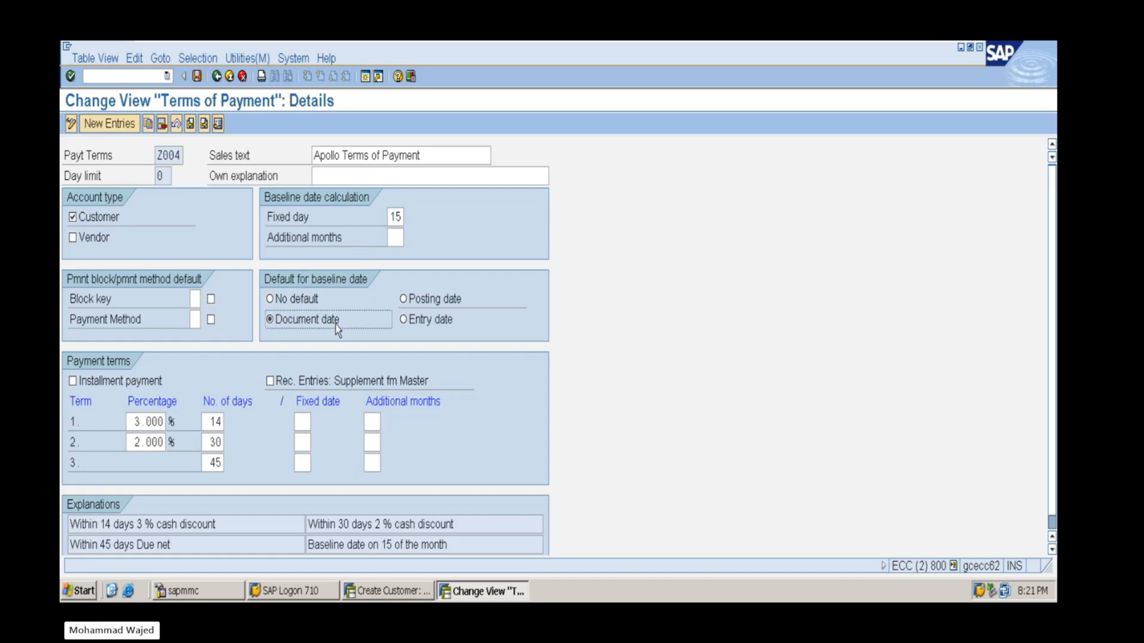
{"action": "left_click", "coordinate": [403, 299]}
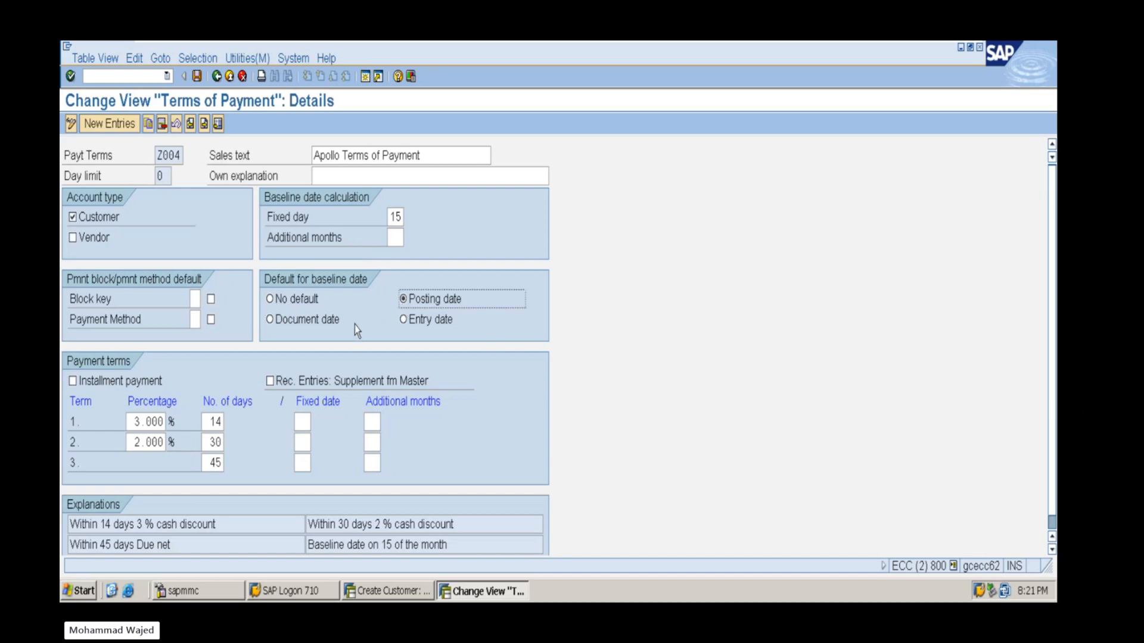
{"action": "left_click", "coordinate": [402, 322]}
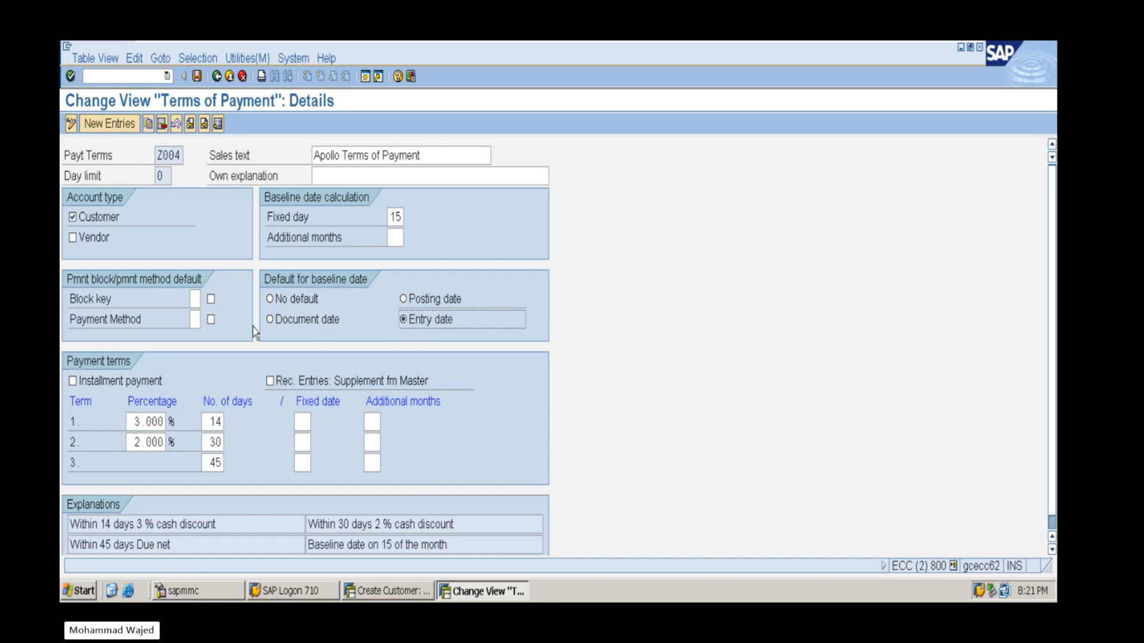
{"action": "left_click", "coordinate": [275, 322]}
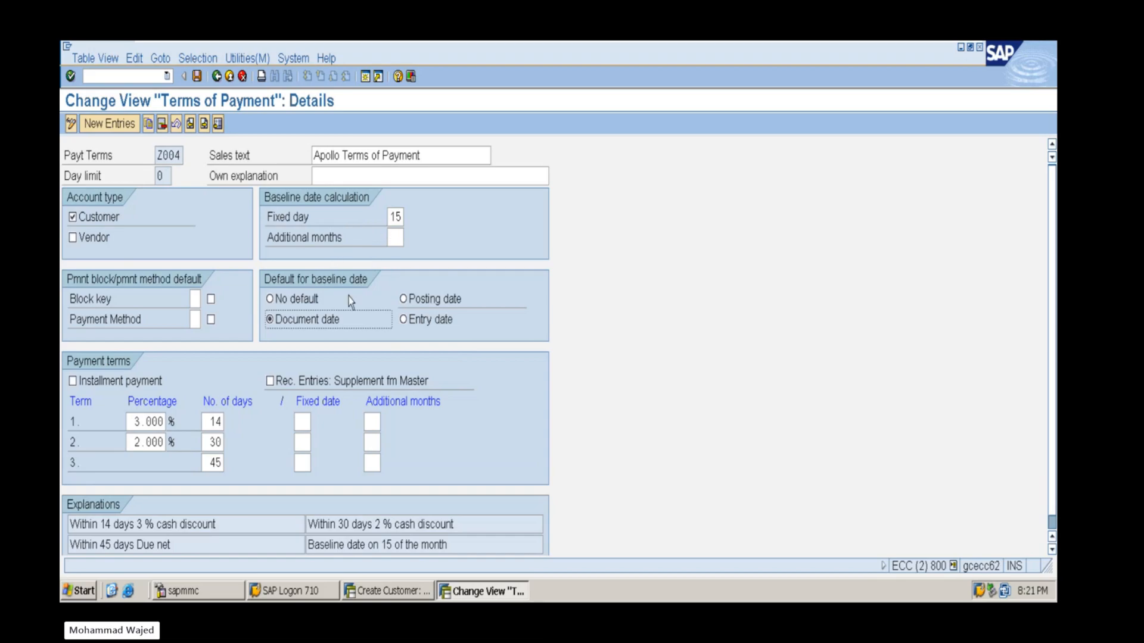
Clear the fixed day in the baseline date calculation of payment terms Z004
{"action": "left_click", "coordinate": [393, 217]}
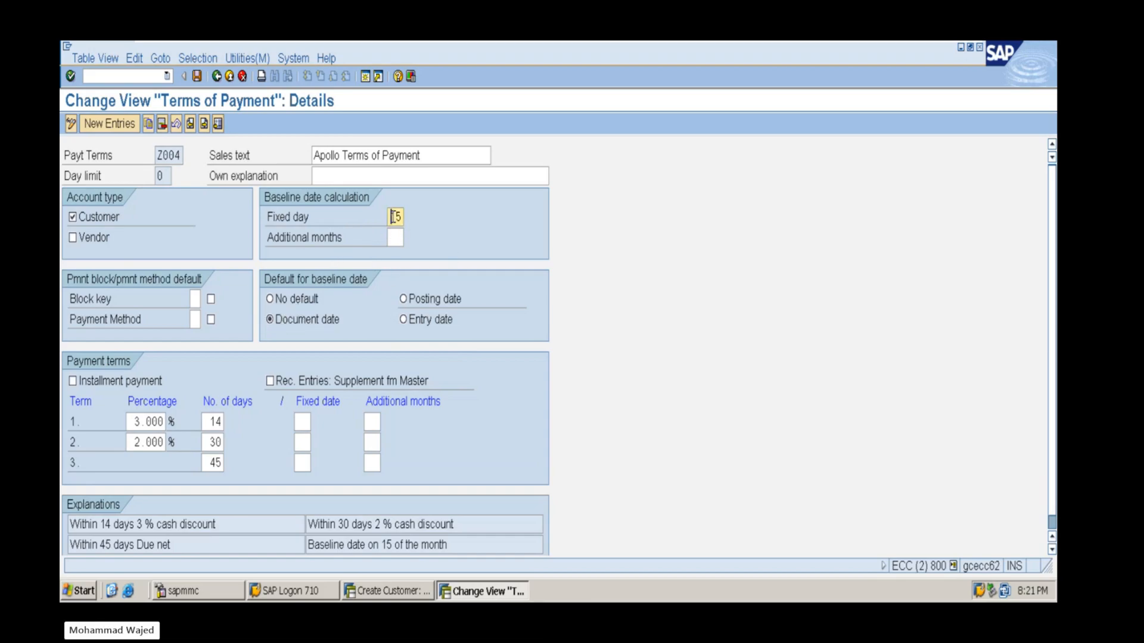
{"action": "key", "text": "Delete"}
{"action": "key", "text": "Delete"}
Examine the discount percentages and numbers of days of the three Z004 payment terms, plus the due net explanation
{"action": "scroll", "coordinate": [340, 286], "scroll_direction": "down", "scroll_amount": 1}
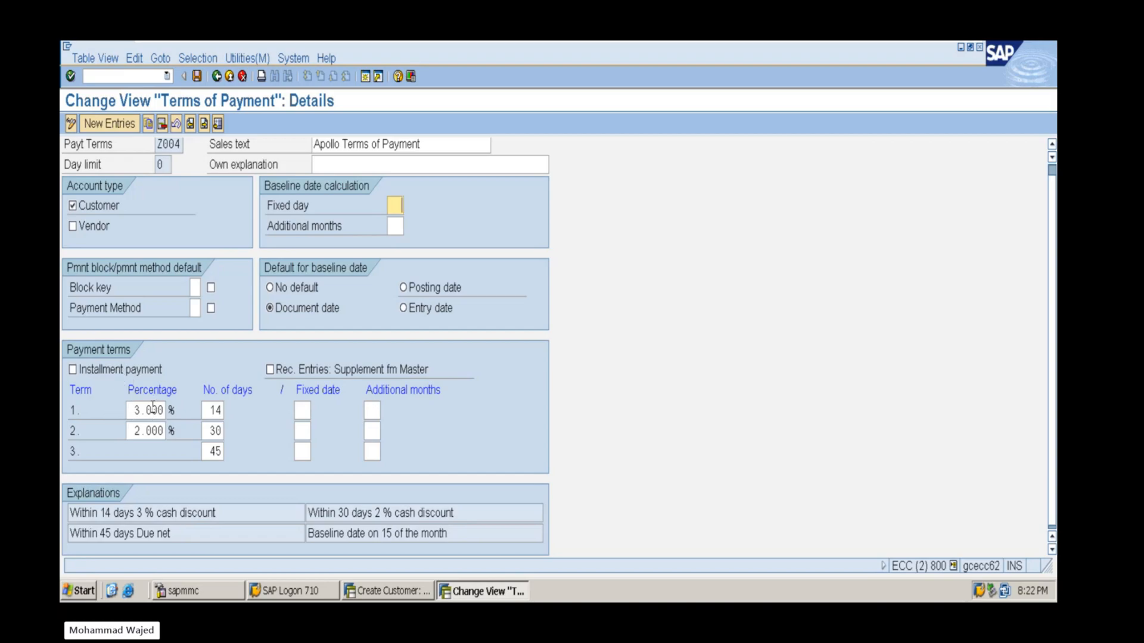
{"action": "double_click", "coordinate": [213, 409]}
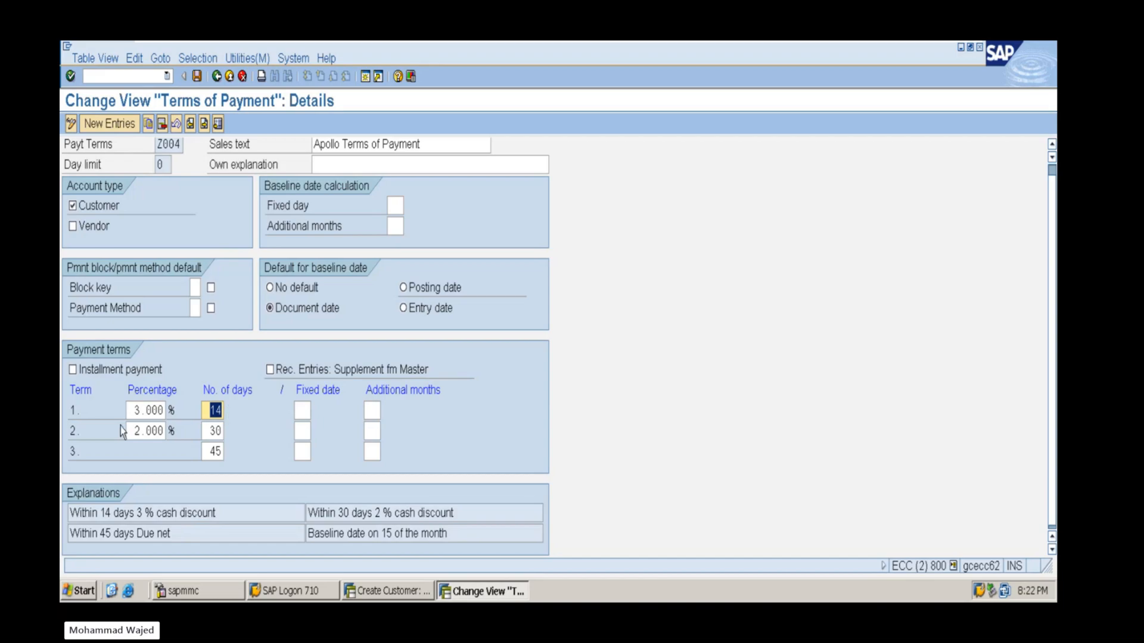
{"action": "double_click", "coordinate": [131, 411]}
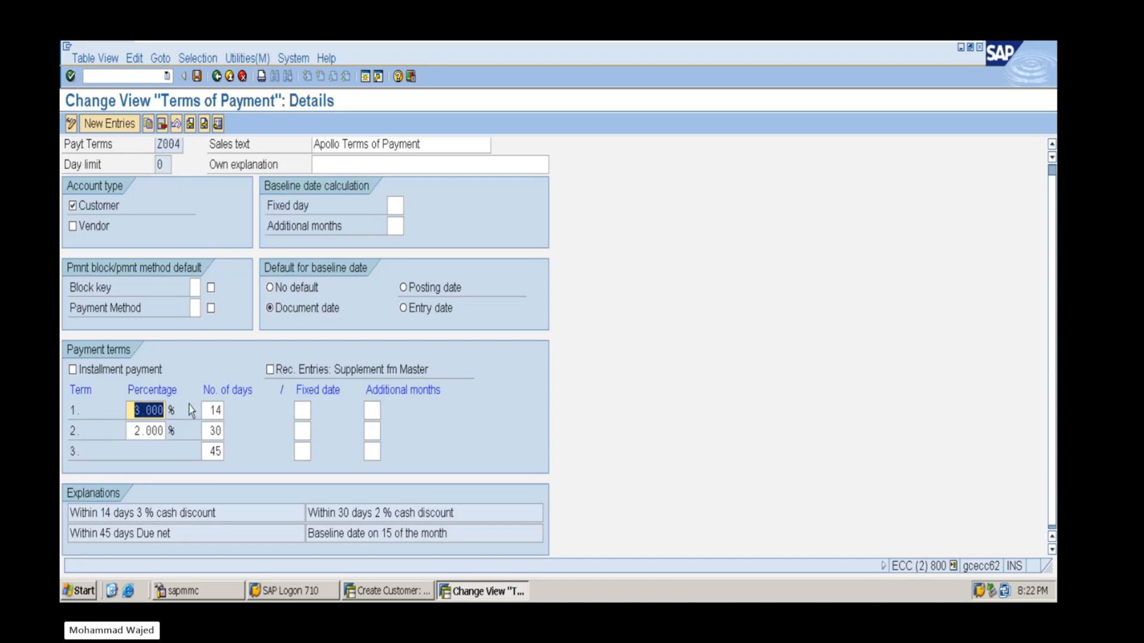
{"action": "double_click", "coordinate": [208, 431]}
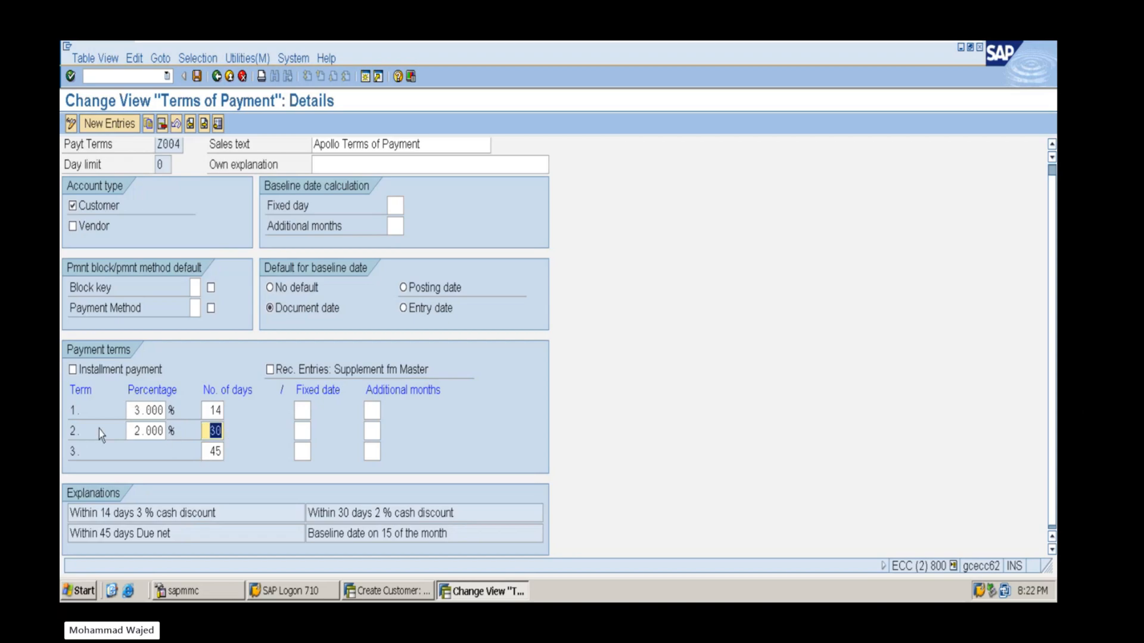
{"action": "double_click", "coordinate": [132, 430]}
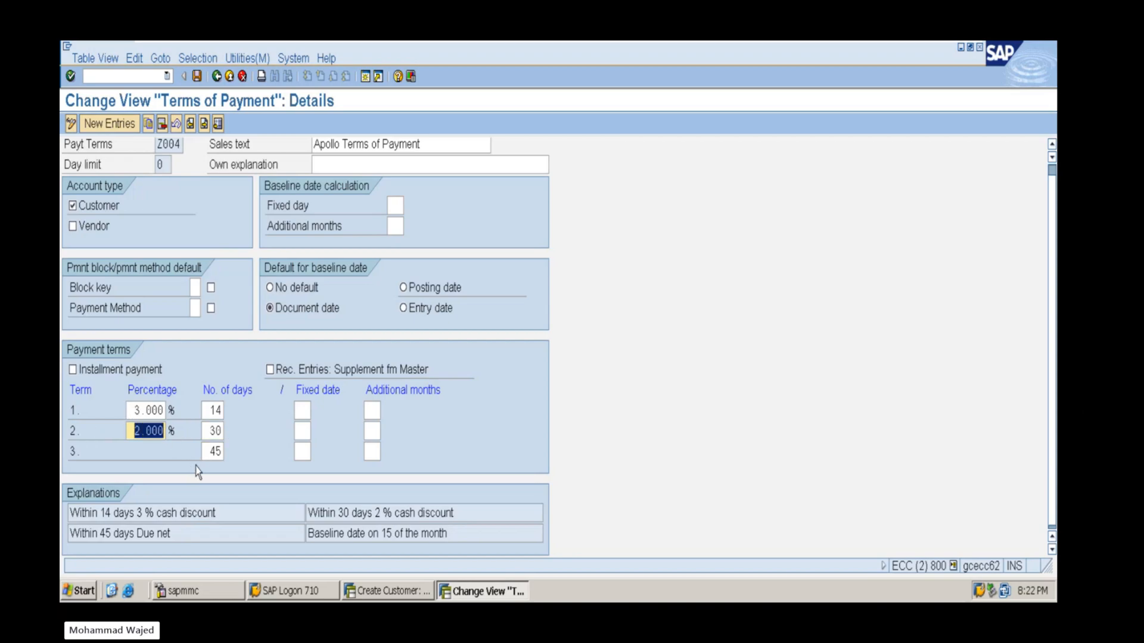
{"action": "double_click", "coordinate": [212, 452]}
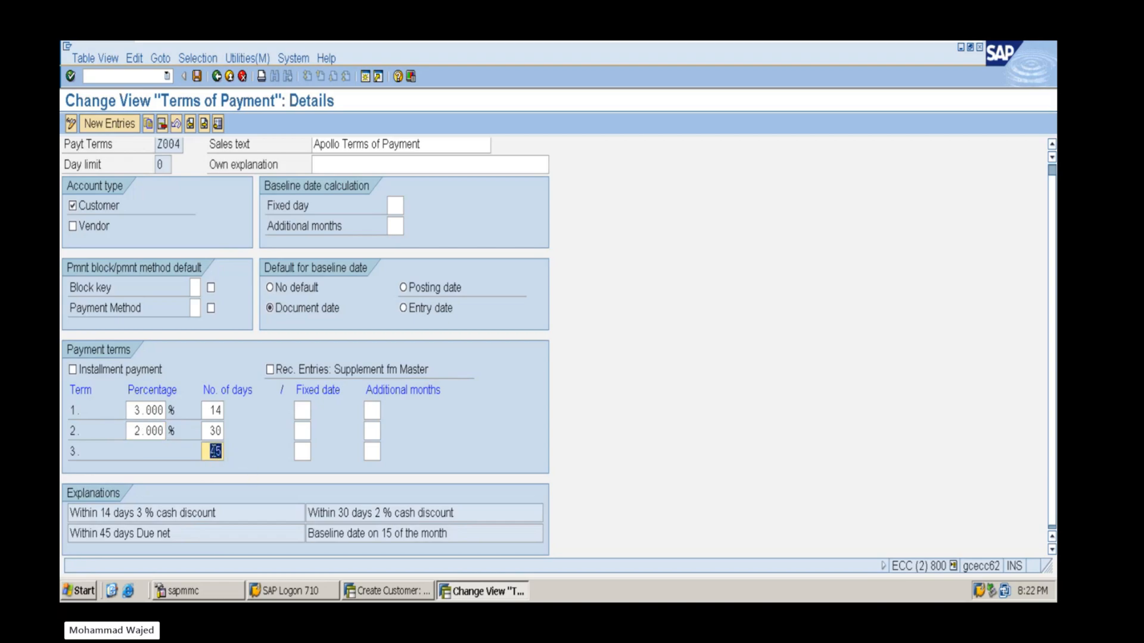
{"action": "scroll", "coordinate": [255, 465], "scroll_direction": "down", "scroll_amount": 1}
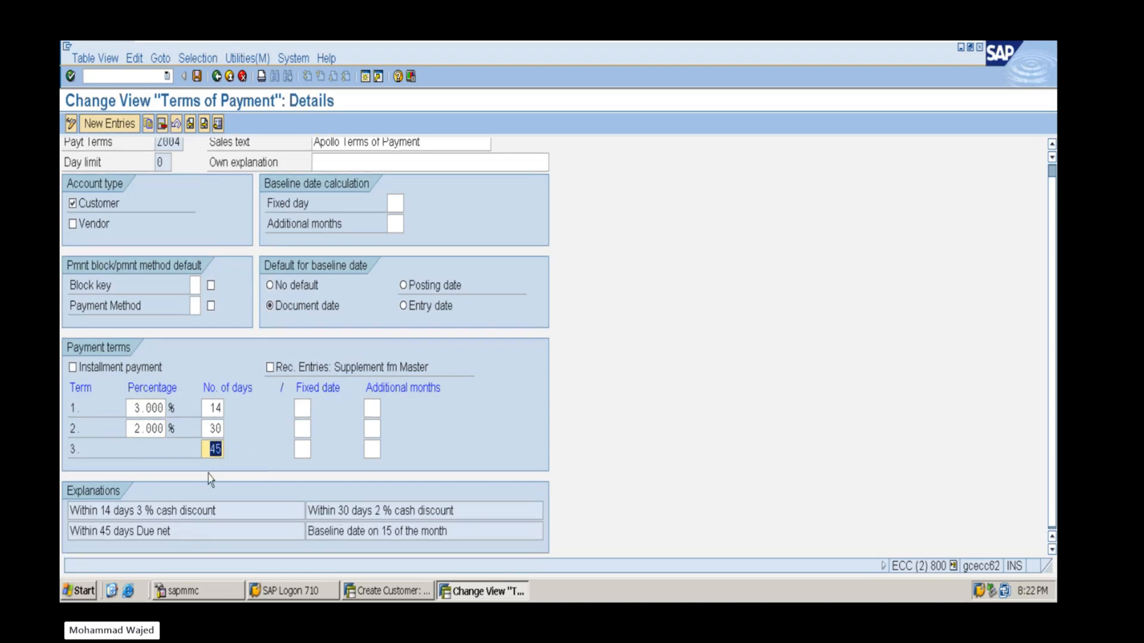
{"action": "left_click_drag", "start_coordinate": [175, 533], "coordinate": [61, 526]}
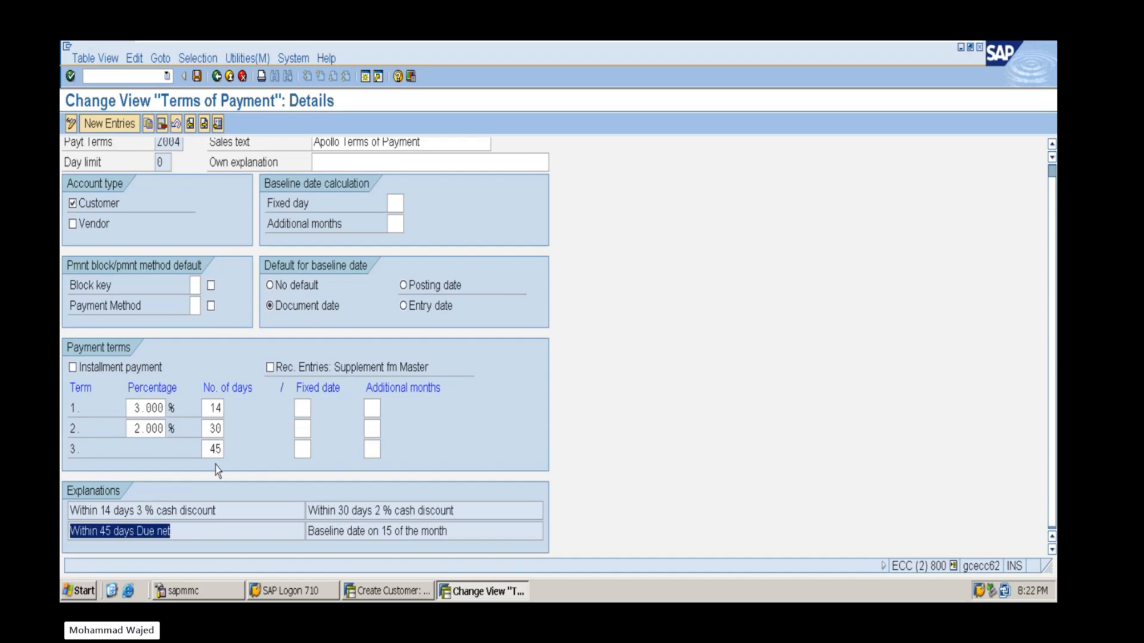
{"action": "double_click", "coordinate": [212, 449]}
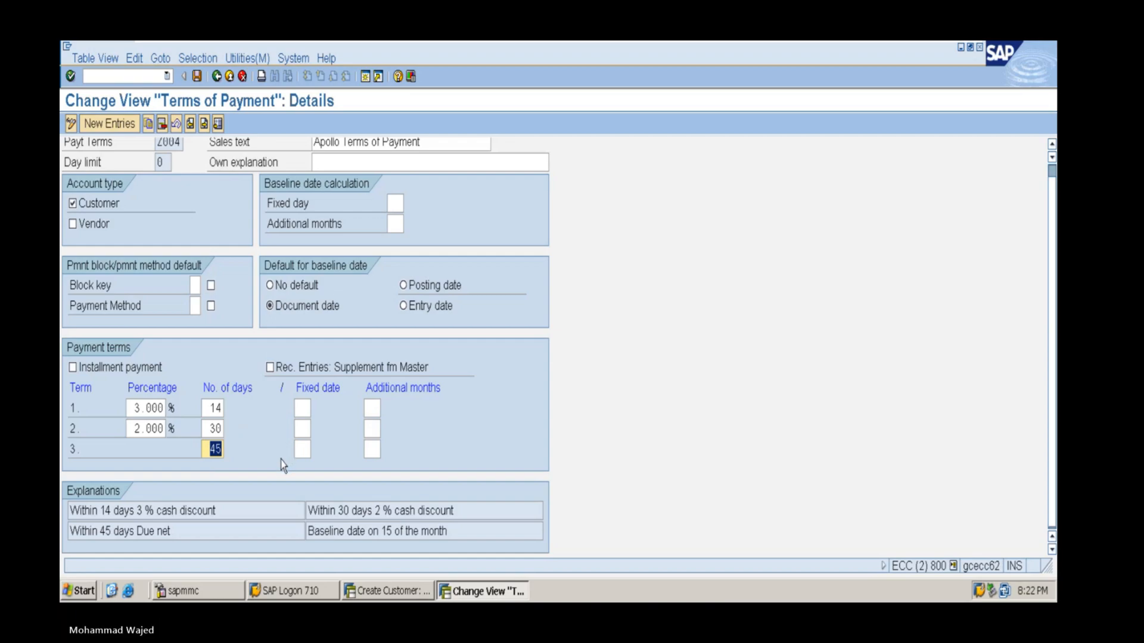
{"action": "scroll", "coordinate": [208, 173], "scroll_direction": "up", "scroll_amount": 1}
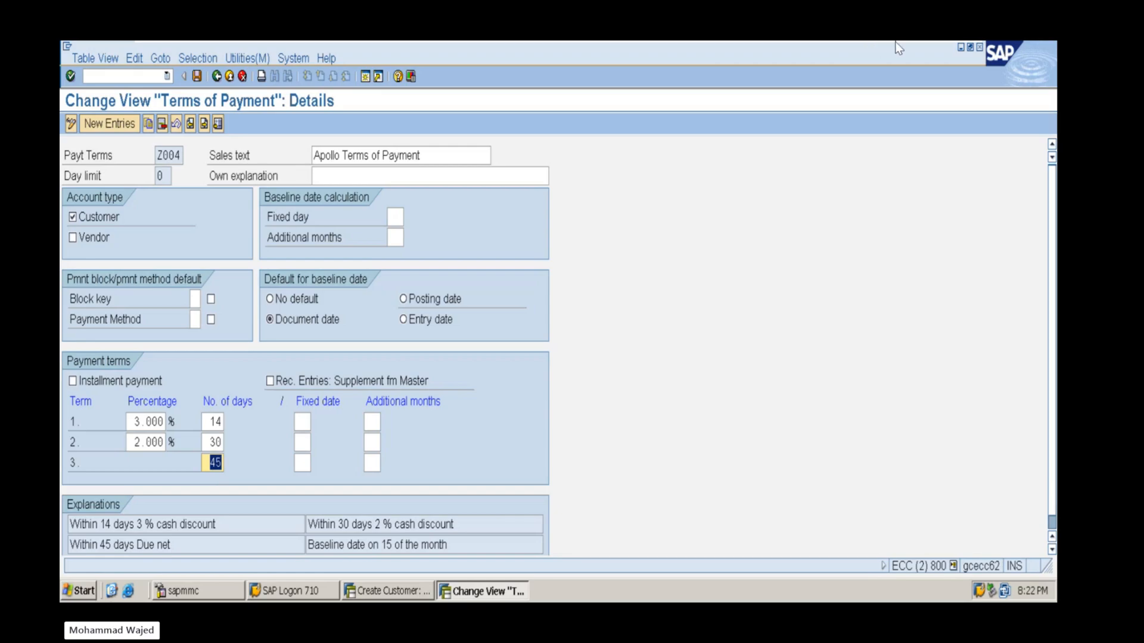
Go back to the PDF and review the Terms of Payment definition and the notes that follow it
{"action": "mouse_move", "coordinate": [912, 51]}
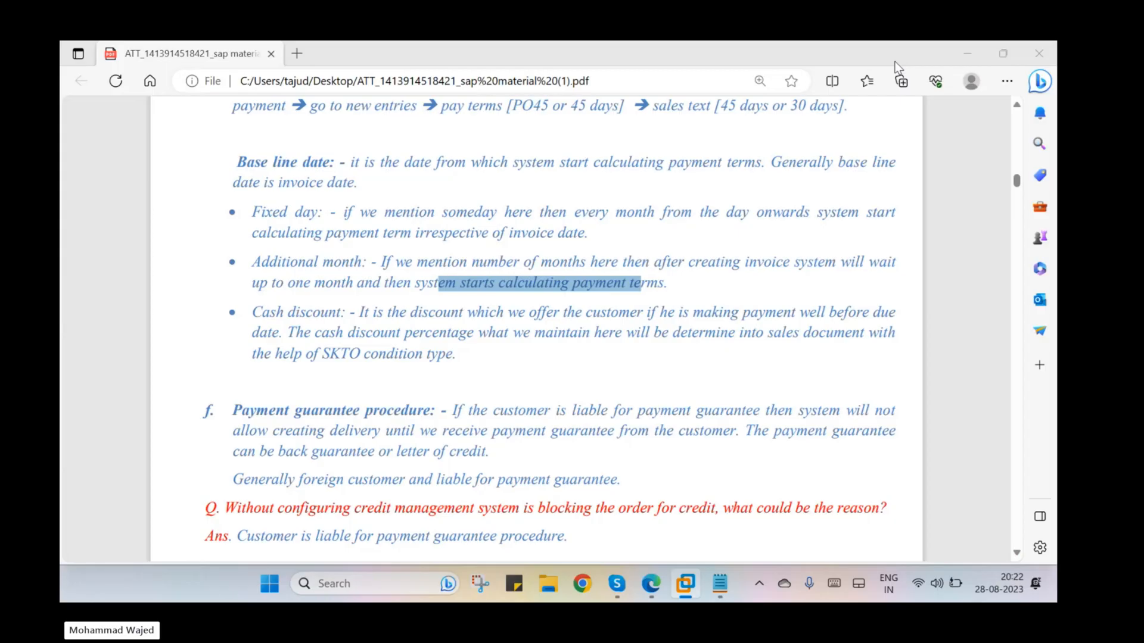
{"action": "left_click", "coordinate": [897, 65]}
{"action": "scroll", "coordinate": [350, 337], "scroll_direction": "up", "scroll_amount": 3}
{"action": "left_click_drag", "start_coordinate": [382, 212], "coordinate": [592, 252]}
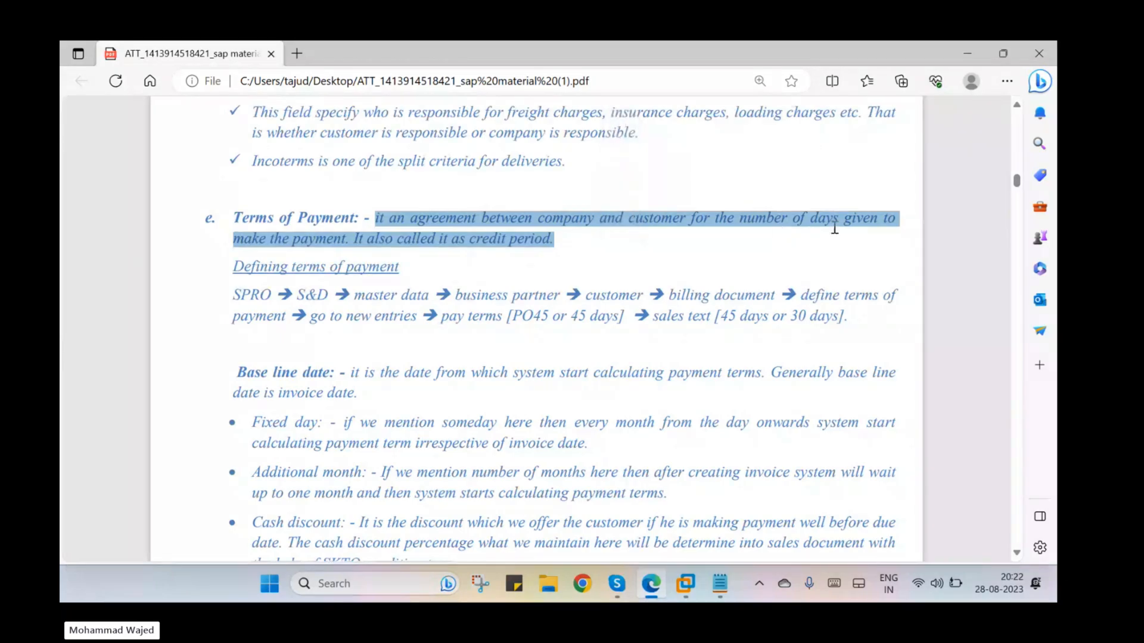
{"action": "left_click", "coordinate": [314, 249]}
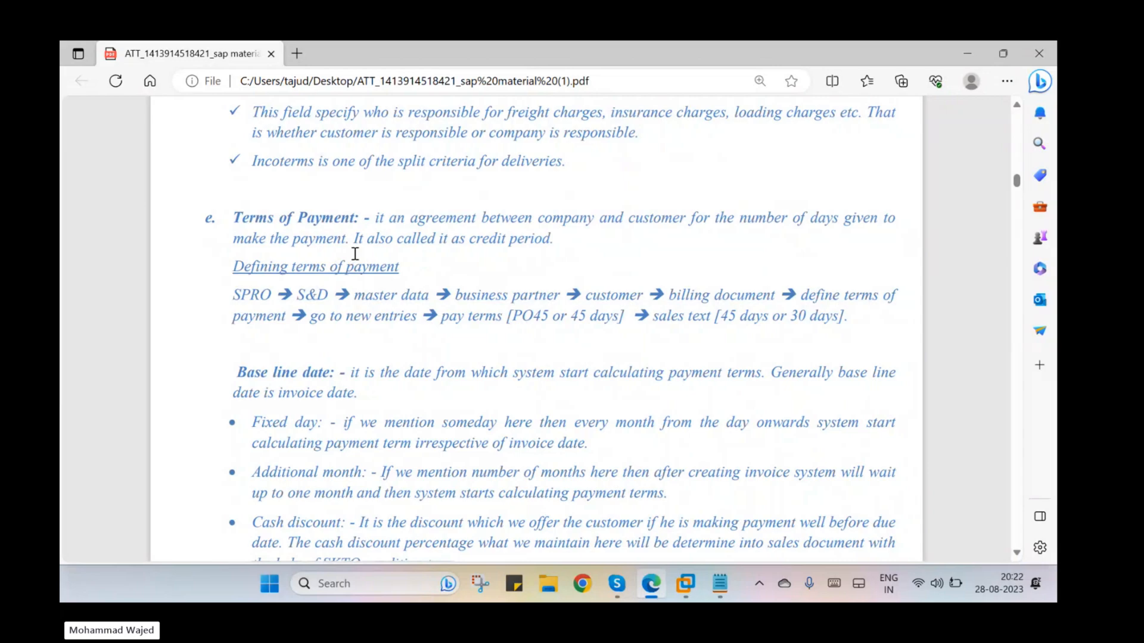
{"action": "scroll", "coordinate": [349, 256], "scroll_direction": "down", "scroll_amount": 2}
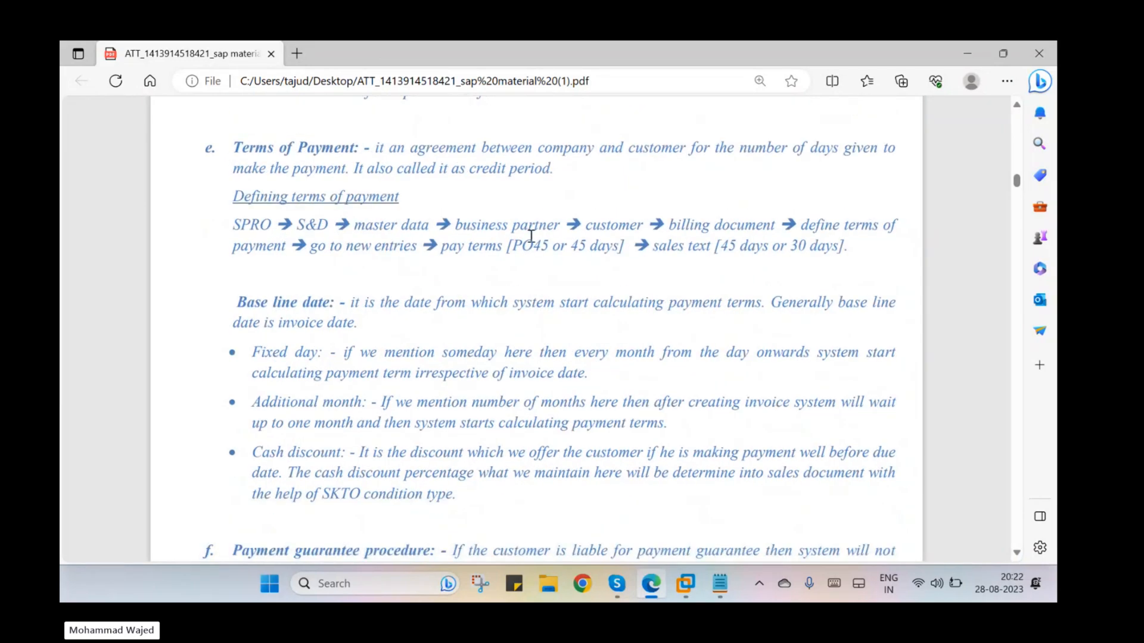
{"action": "scroll", "coordinate": [399, 292], "scroll_direction": "down", "scroll_amount": 4}
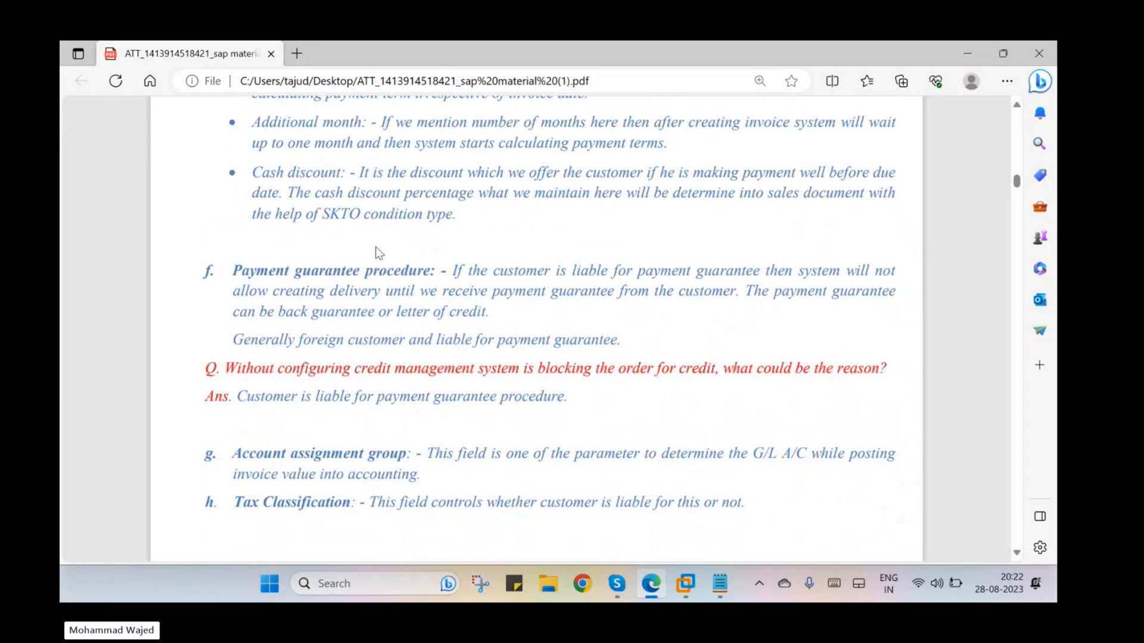
{"action": "scroll", "coordinate": [375, 249], "scroll_direction": "up", "scroll_amount": 1}
{"action": "scroll", "coordinate": [387, 275], "scroll_direction": "up", "scroll_amount": 1}
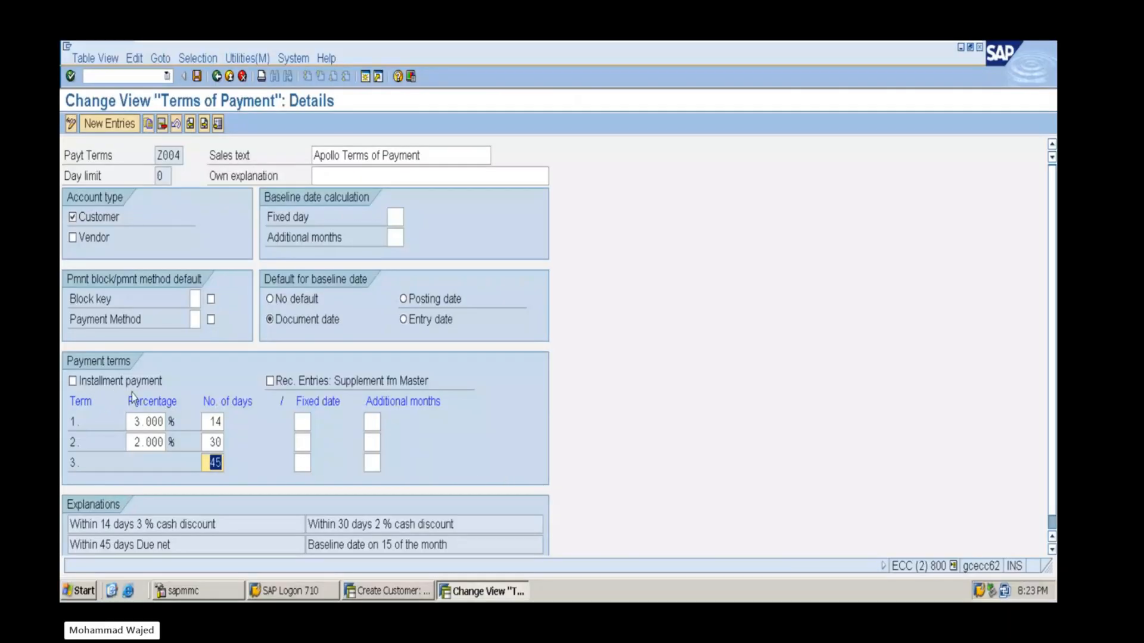
Check the Z004 payment terms in SAP again and return to the PDF's Cash discount note
{"action": "scroll", "coordinate": [178, 413], "scroll_direction": "down", "scroll_amount": 1}
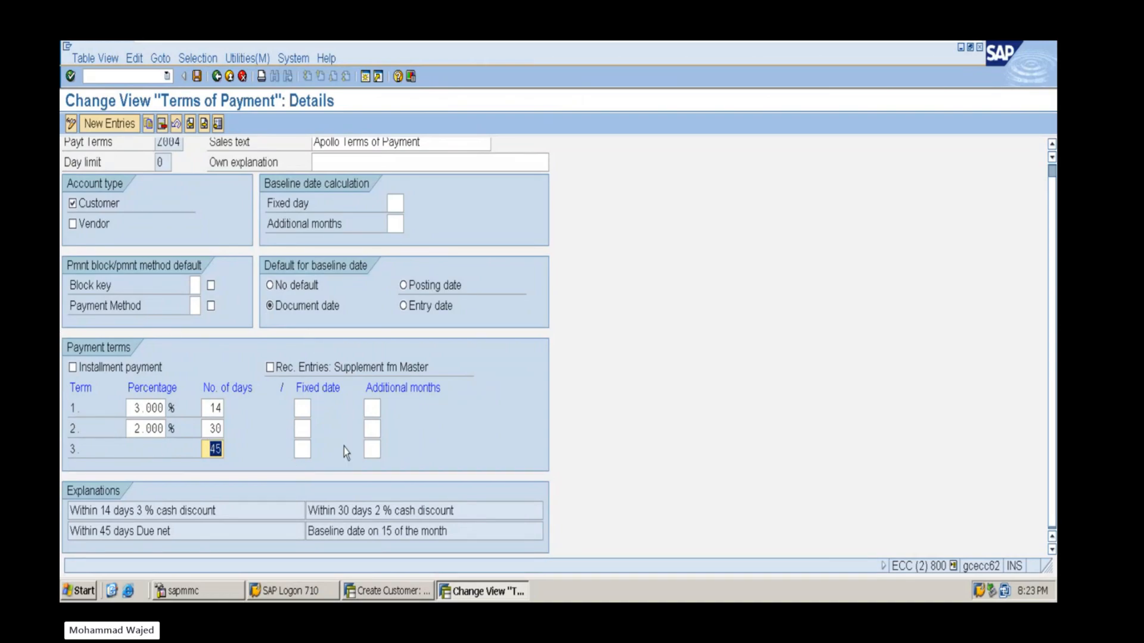
{"action": "key", "text": "alt+Tab"}
{"action": "key", "text": "alt+Tab"}
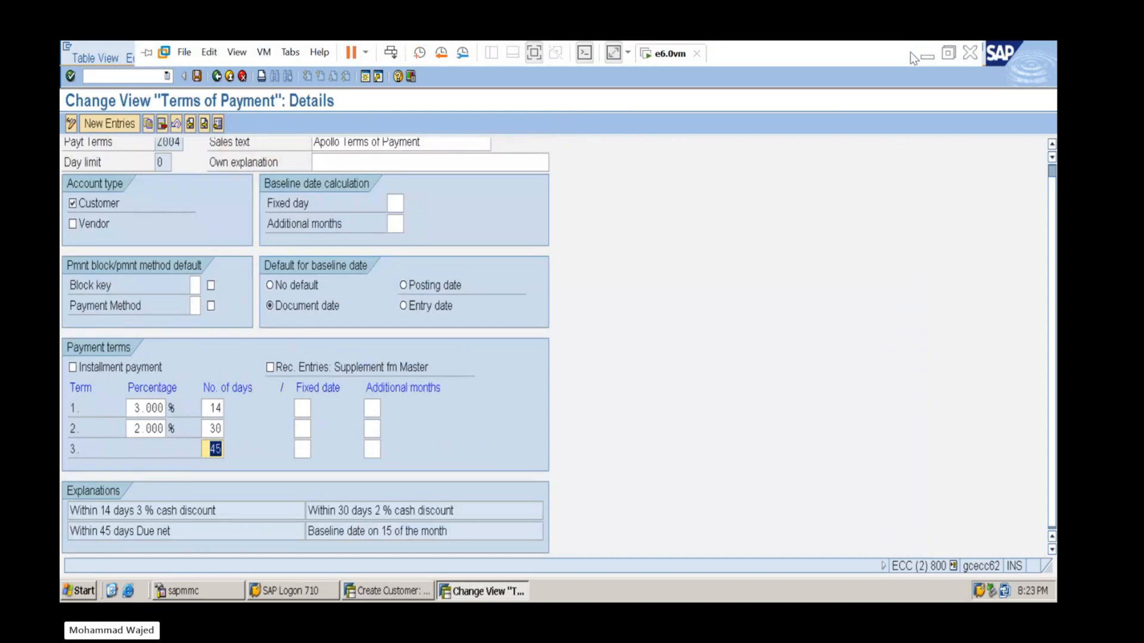
{"action": "left_click", "coordinate": [925, 54]}
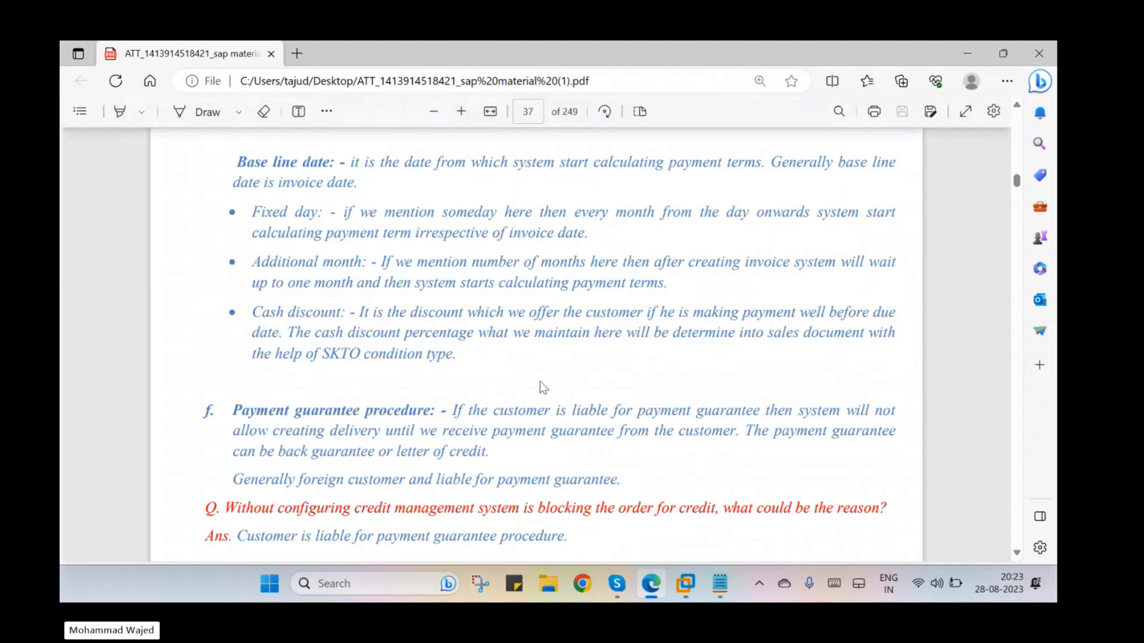
{"action": "left_click_drag", "start_coordinate": [816, 314], "coordinate": [903, 316]}
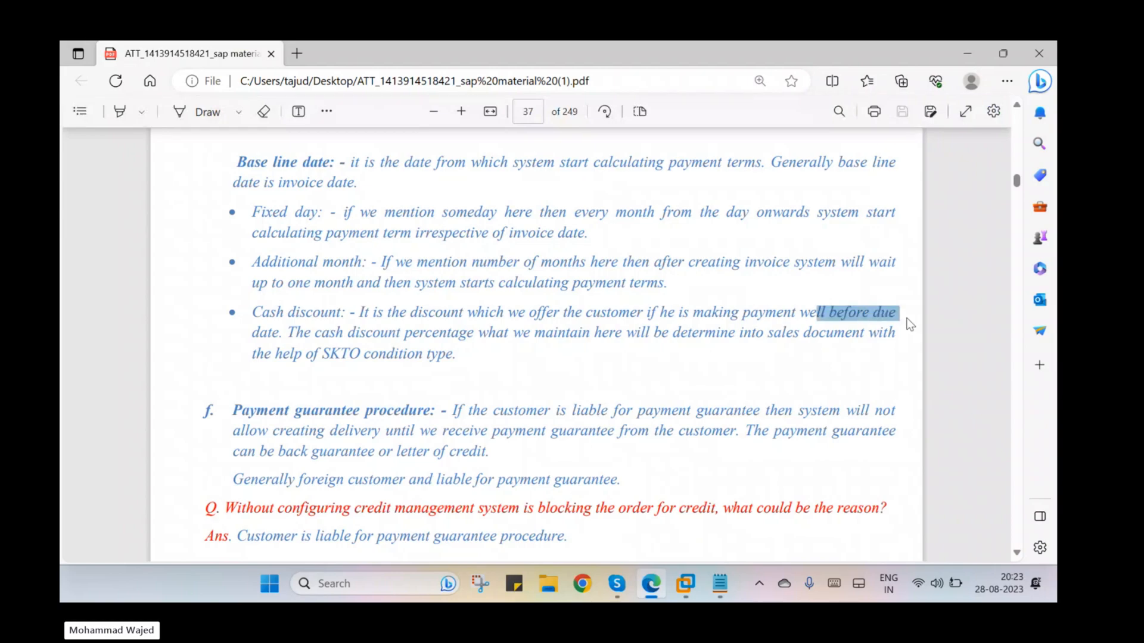
Read the Payment guarantee procedure notes in the PDF and switch back to the Z004 details in SAP
{"action": "scroll", "coordinate": [303, 395], "scroll_direction": "down", "scroll_amount": 2}
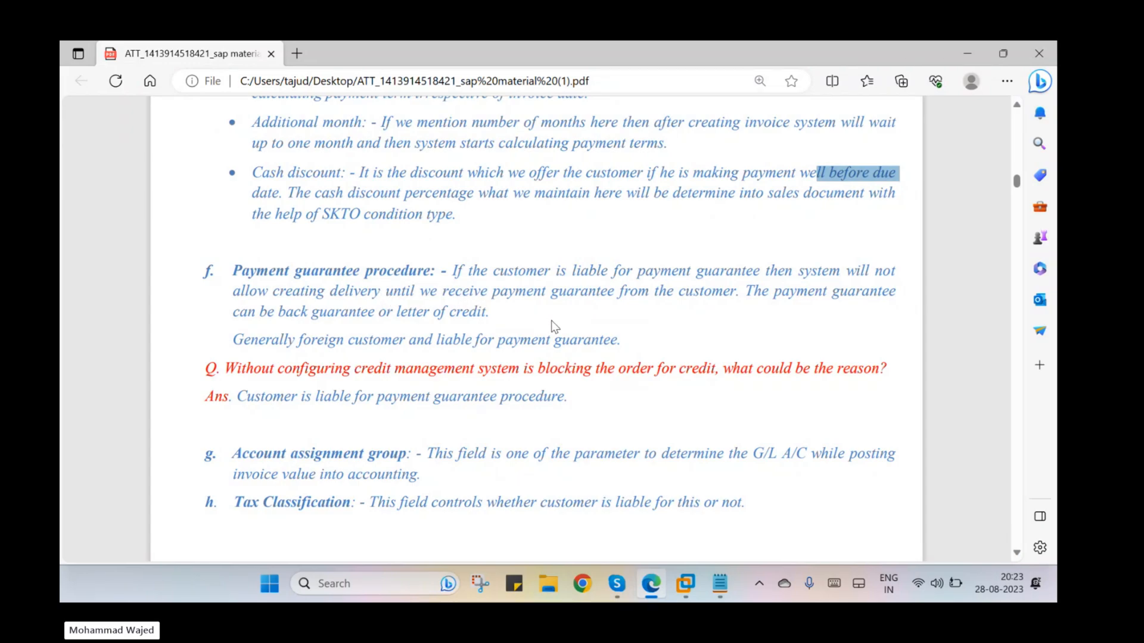
{"action": "left_click_drag", "start_coordinate": [287, 312], "coordinate": [463, 315]}
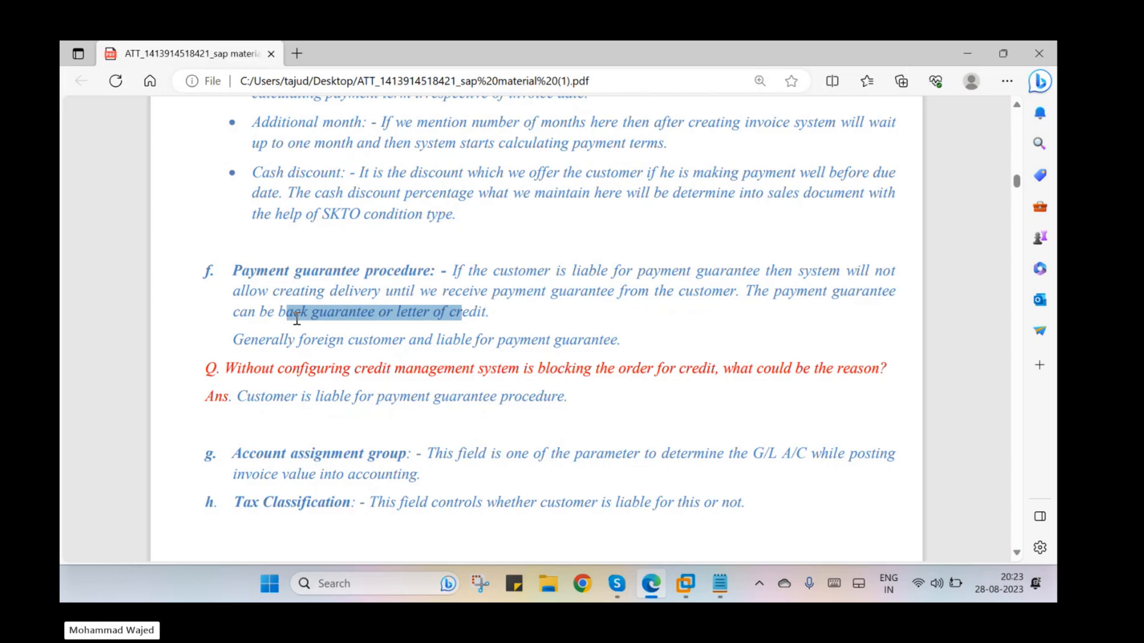
{"action": "left_click_drag", "start_coordinate": [299, 341], "coordinate": [625, 344]}
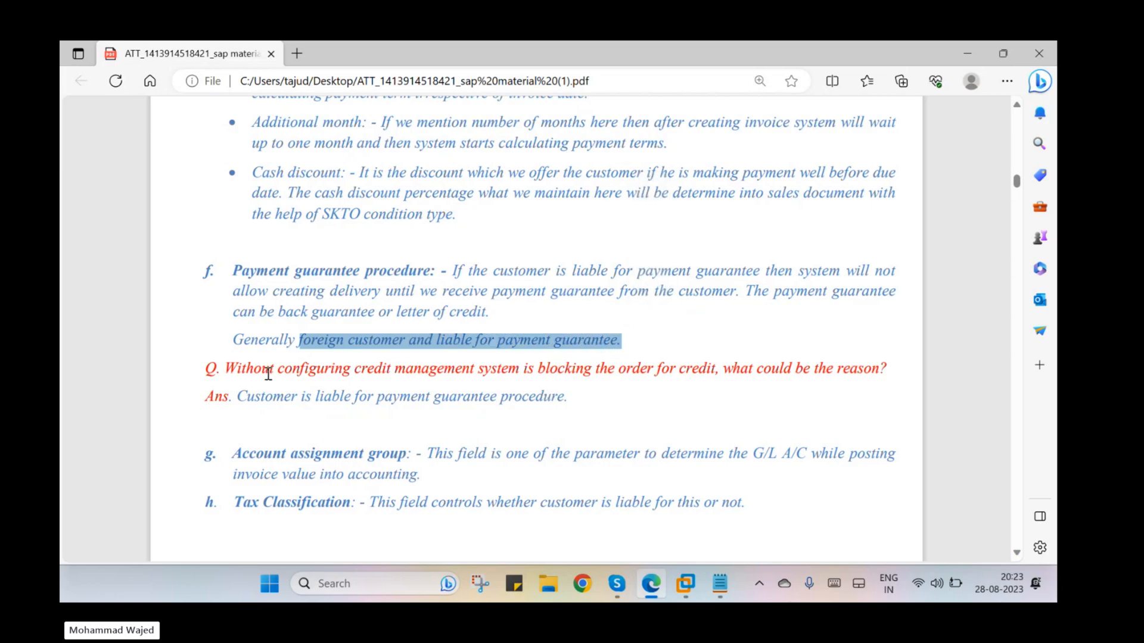
{"action": "key", "text": "alt+Tab"}
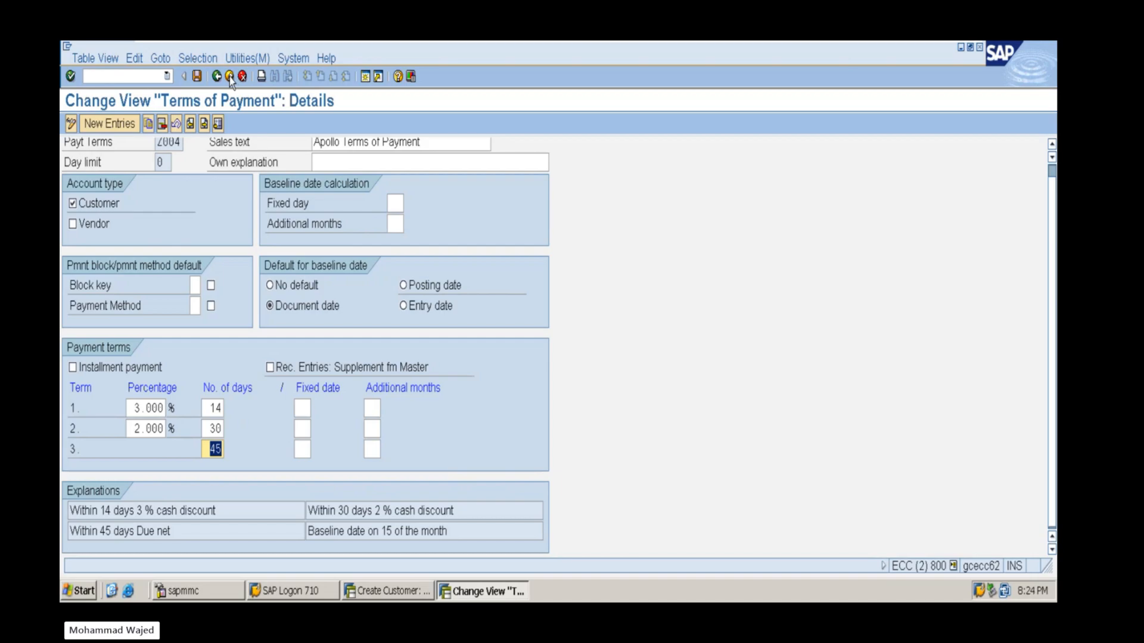
Leave the Z004 payment terms configuration and return to the payment guarantee procedure field in the customer's billing data
{"action": "left_click", "coordinate": [232, 76]}
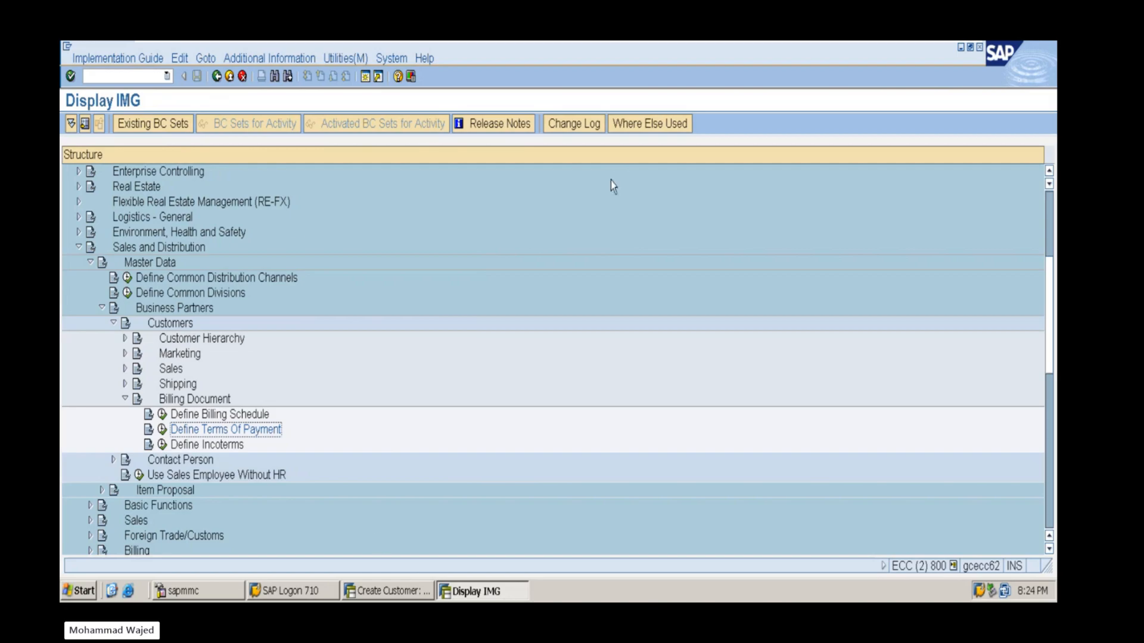
{"action": "left_click", "coordinate": [233, 78]}
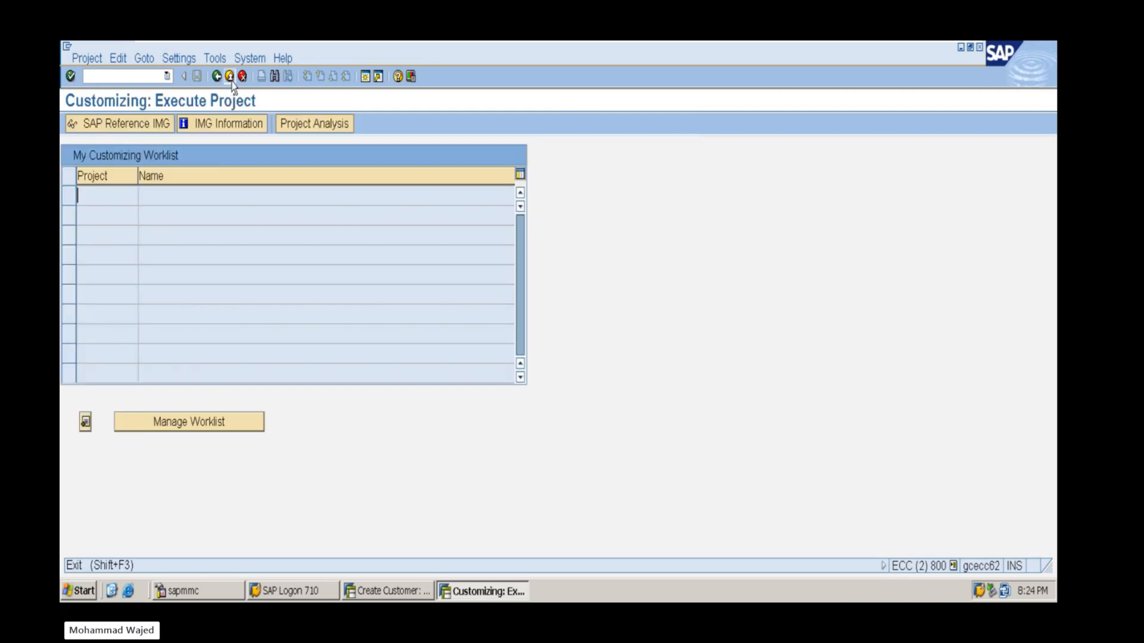
{"action": "left_click", "coordinate": [229, 76]}
{"action": "left_click", "coordinate": [387, 591]}
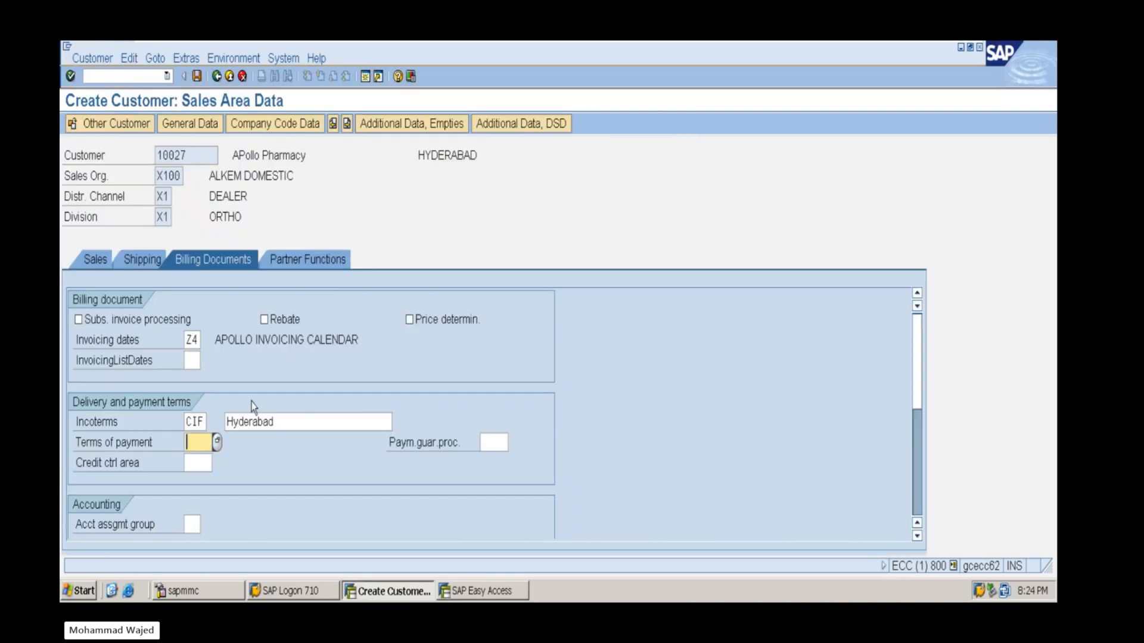
{"action": "left_click", "coordinate": [500, 442]}
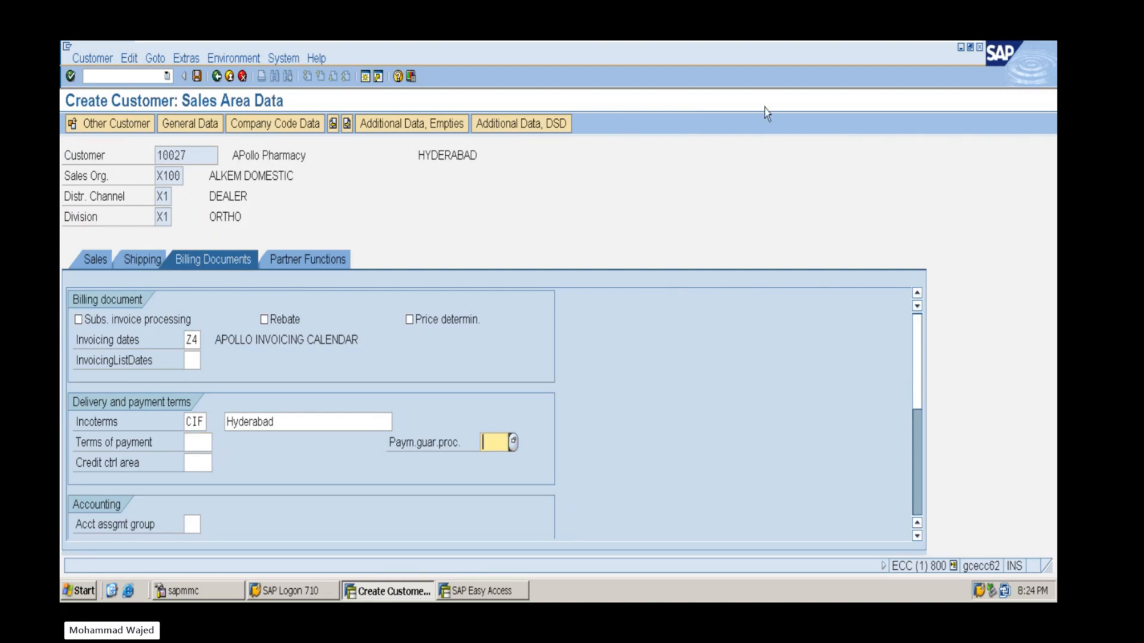
Switch to the customer notes in Notepad and add a dashed separator line followed by a long run of blank lines
{"action": "mouse_move", "coordinate": [902, 47]}
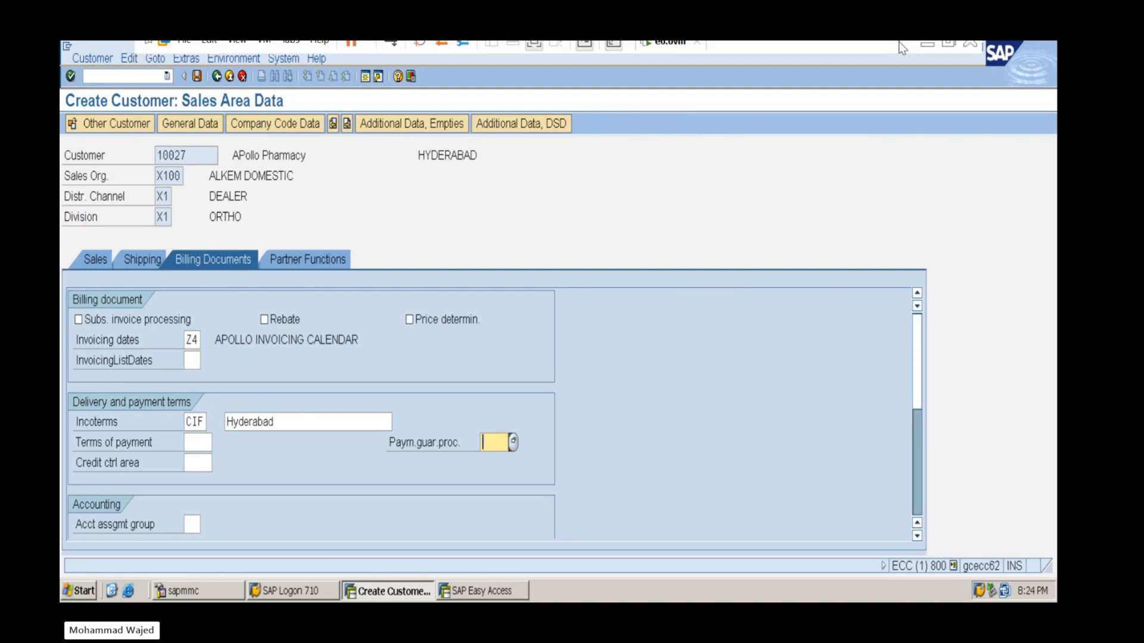
{"action": "left_click", "coordinate": [928, 54]}
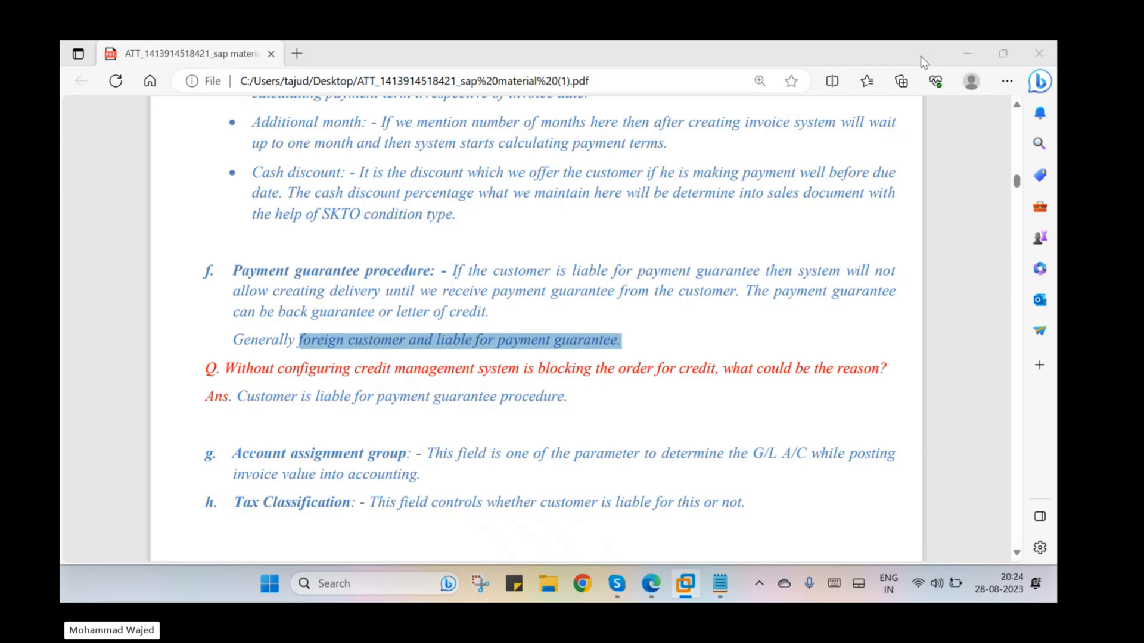
{"action": "left_click", "coordinate": [717, 587]}
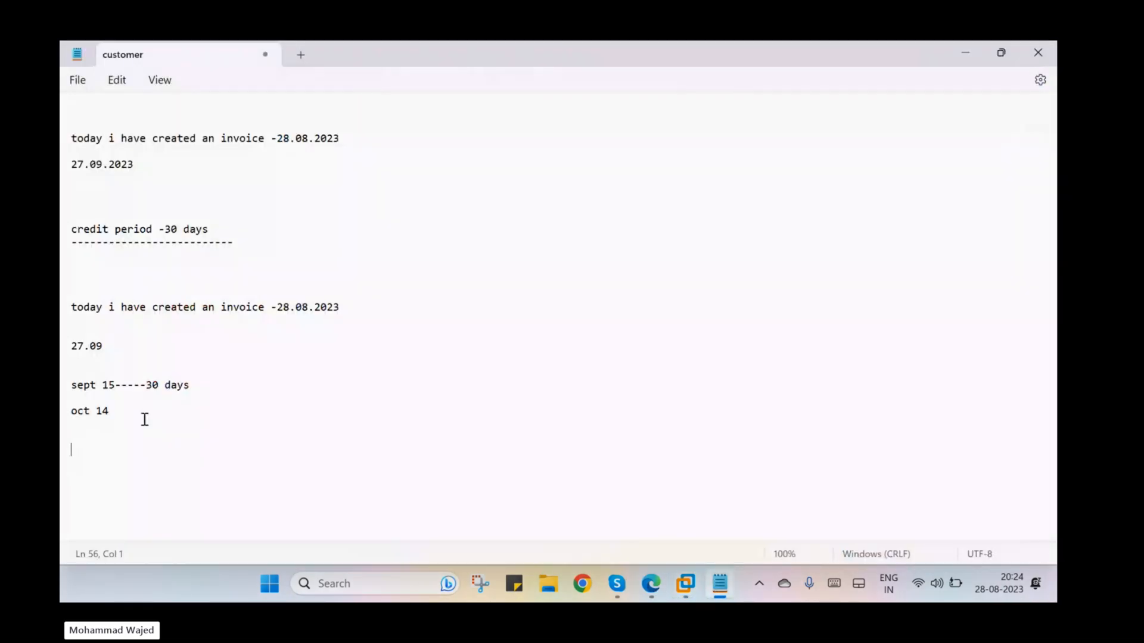
{"action": "type", "text": "-------------------------------------------"}
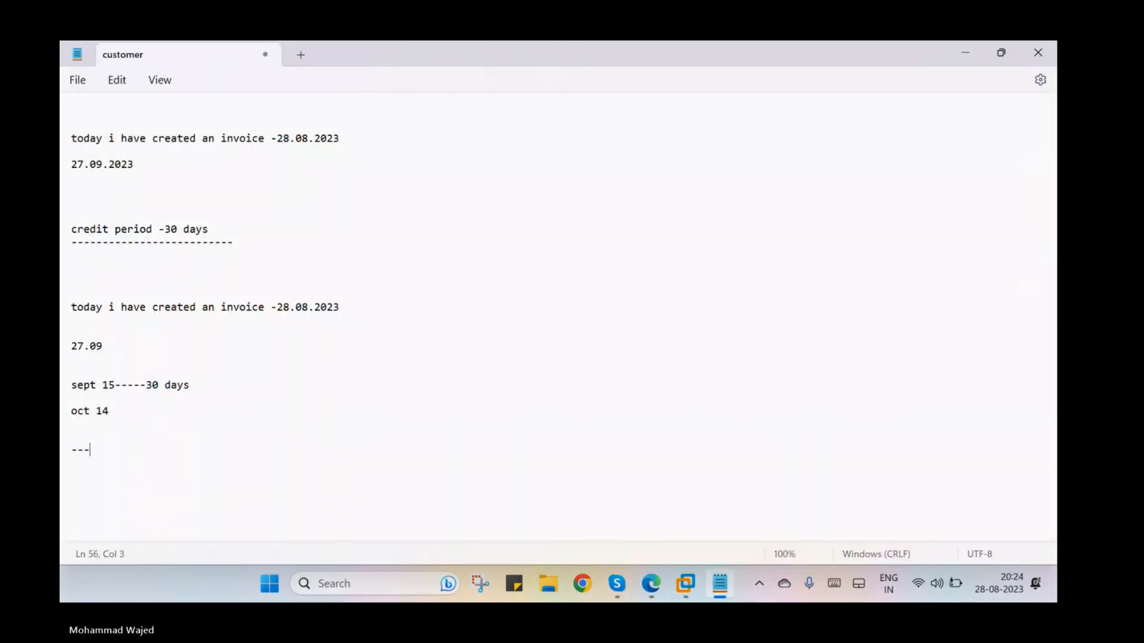
{"action": "key", "text": "Return"}
{"action": "key", "text": "Return"}
{"action": "key", "text": "Return"}
{"action": "key", "text": "Return"}
{"action": "key", "text": "Return"}
{"action": "key", "text": "Return"}
{"action": "key", "text": "Return"}
{"action": "key", "text": "Return"}
{"action": "key", "text": "Return"}
{"action": "key", "text": "Return"}
{"action": "key", "text": "Return"}
{"action": "key", "text": "Return"}
{"action": "key", "text": "Return"}
{"action": "key", "text": "Return"}
{"action": "key", "text": "Return"}
{"action": "key", "text": "Return"}
{"action": "key", "text": "Return"}
{"action": "key", "text": "Return"}
{"action": "key", "text": "Return"}
{"action": "key", "text": "Return"}
{"action": "key", "text": "Return"}
{"action": "key", "text": "Return"}
{"action": "key", "text": "Return"}
{"action": "key", "text": "Return"}
{"action": "key", "text": "Return"}
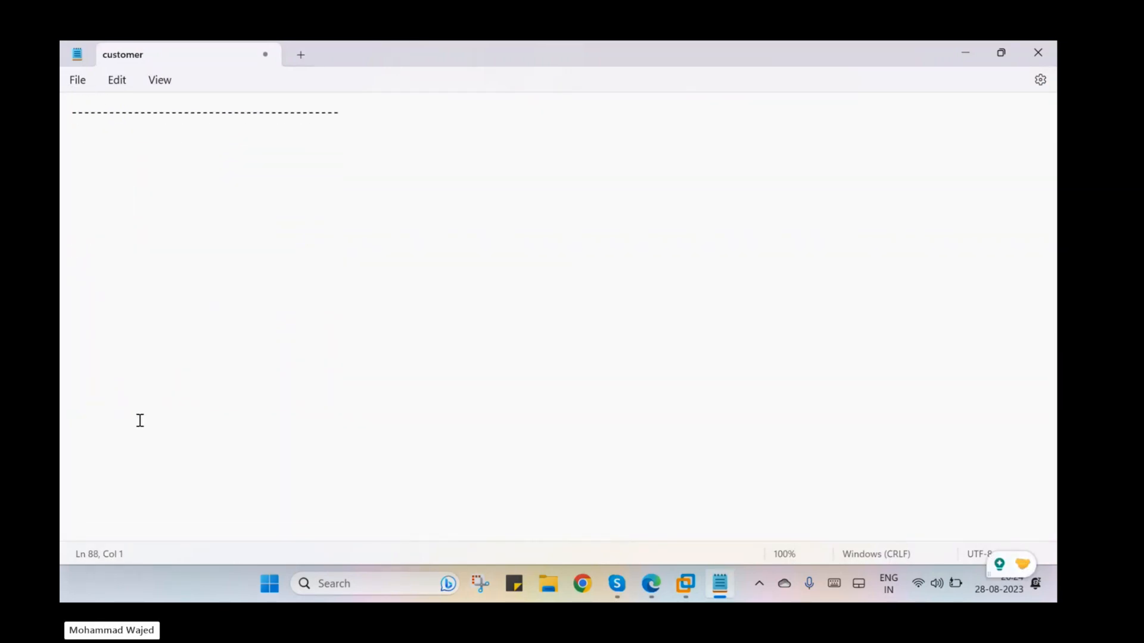
Write "Nigeria African countries" below the separator, leaving a blank line after it
{"action": "left_click", "coordinate": [117, 152]}
{"action": "type", "text": "Nigeria "}
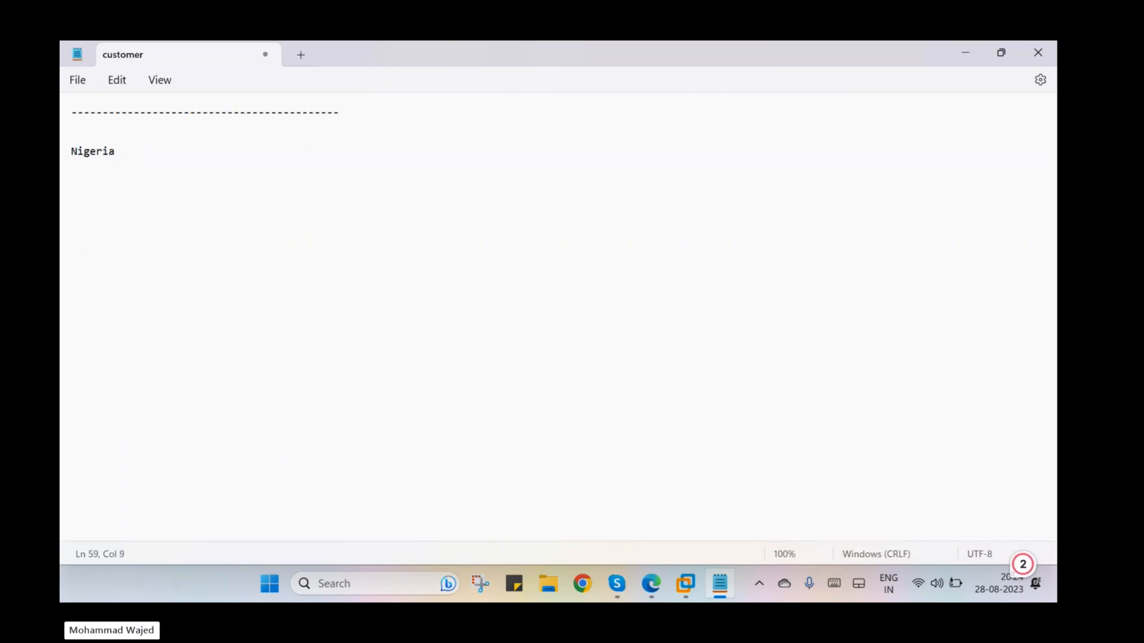
{"action": "type", "text": "African countires"}
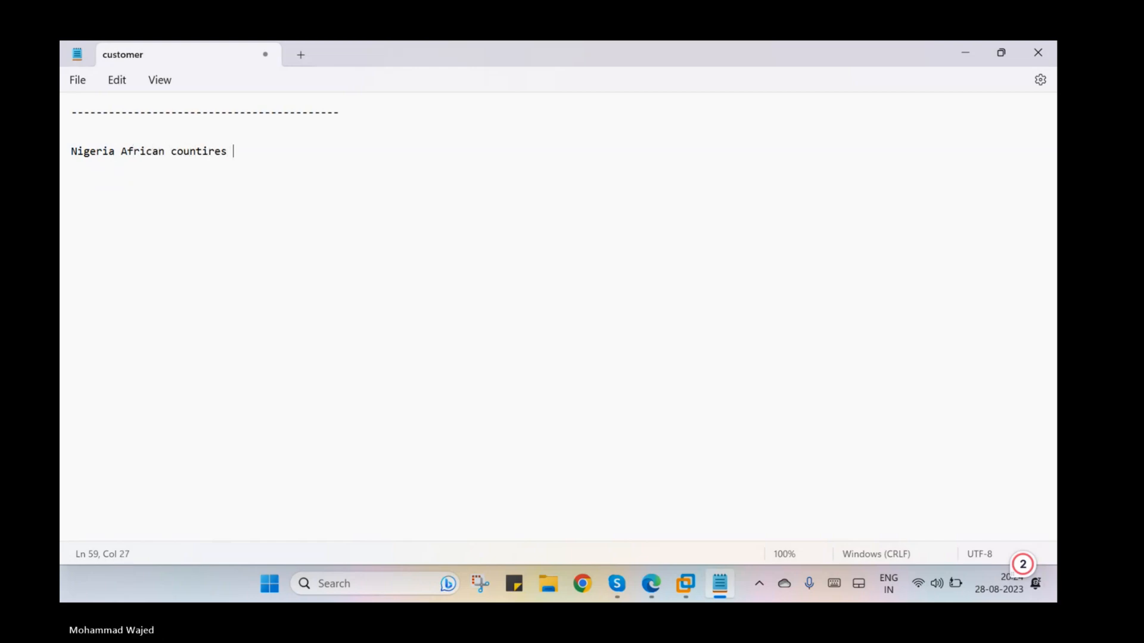
{"action": "key", "text": "BackSpace"}
{"action": "key", "text": "BackSpace"}
{"action": "key", "text": "BackSpace"}
{"action": "key", "text": "BackSpace"}
{"action": "type", "text": "ries"}
{"action": "key", "text": "Return"}
{"action": "key", "text": "Return"}
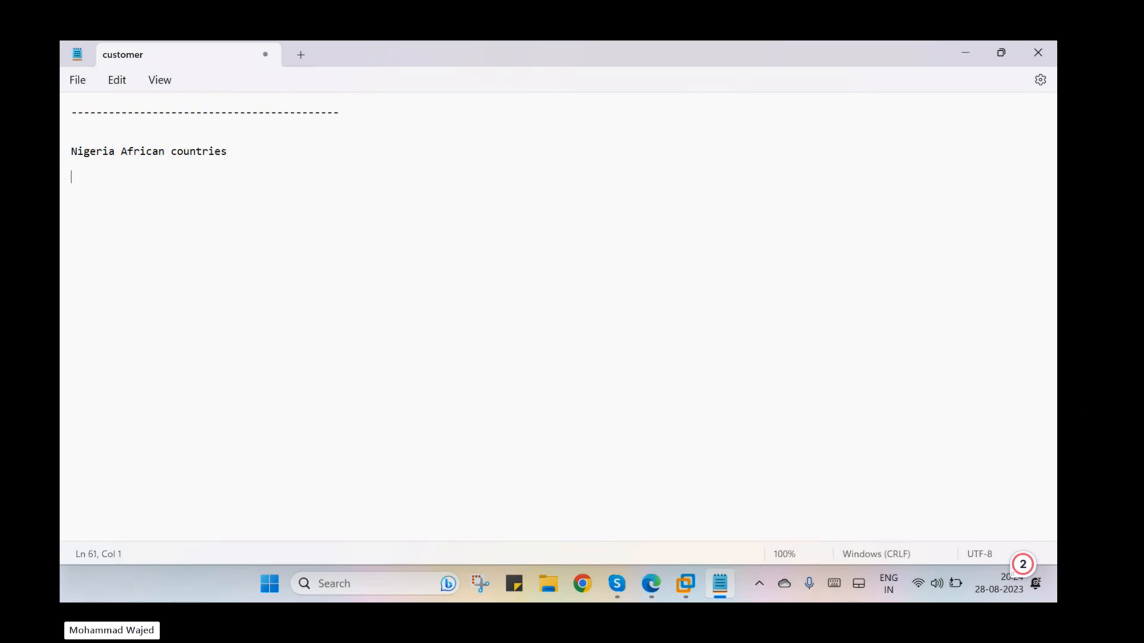
Add the lines "delivery the goods", "switch off" and "guarranty" to the notes, separated by blank lines
{"action": "type", "text": "delivery the goods"}
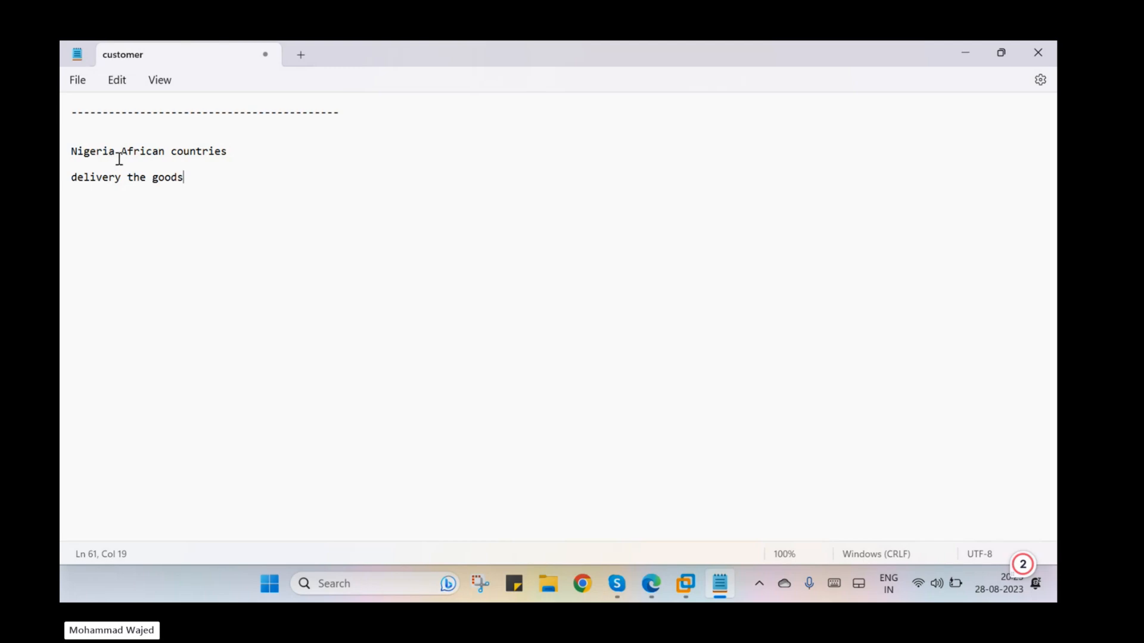
{"action": "key", "text": "Return"}
{"action": "key", "text": "Return"}
{"action": "type", "text": "switch off"}
{"action": "key", "text": "Return"}
{"action": "key", "text": "Return"}
{"action": "type", "text": "guarranty"}
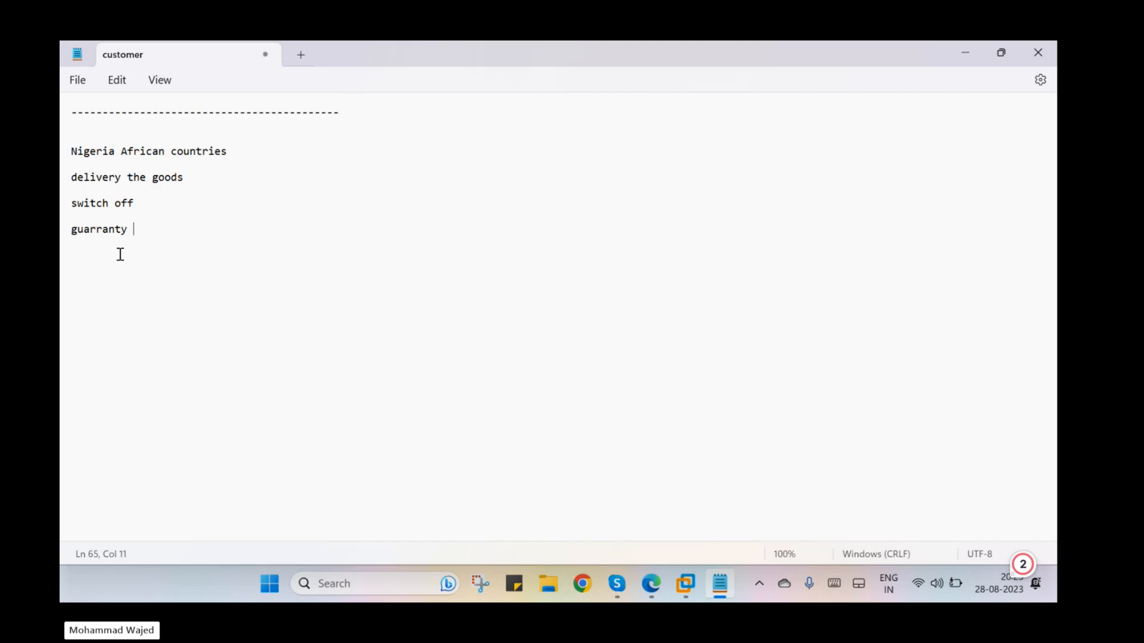
Return to the PDF and review the Payment guarantee procedure notes, including the question on orders blocked for credit and its answer
{"action": "left_click", "coordinate": [965, 57]}
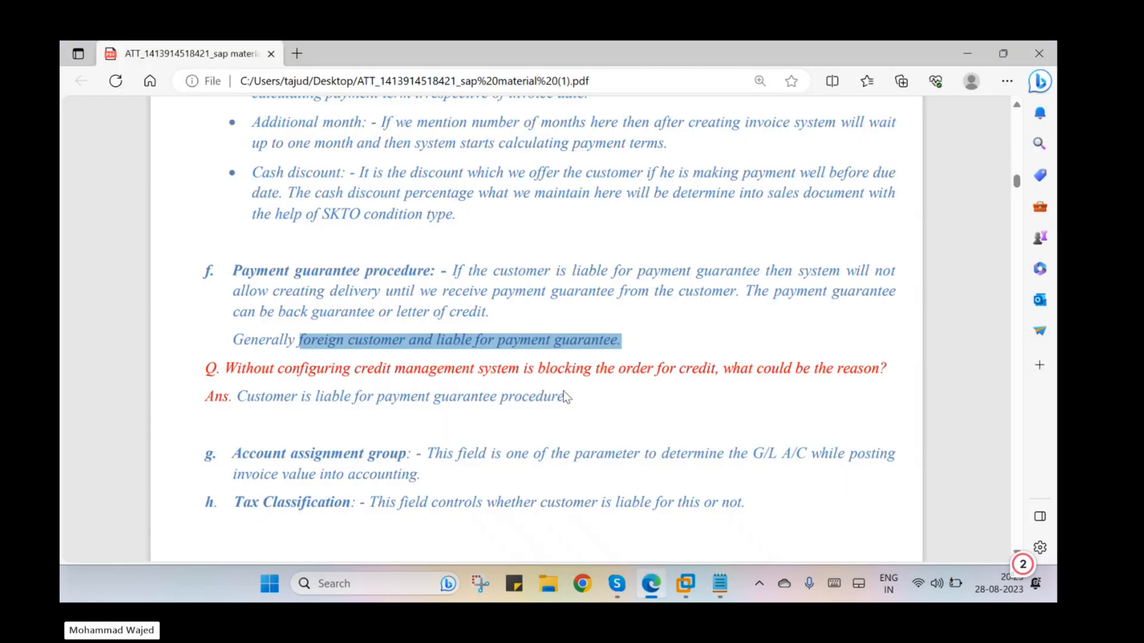
{"action": "left_click_drag", "start_coordinate": [337, 341], "coordinate": [619, 350]}
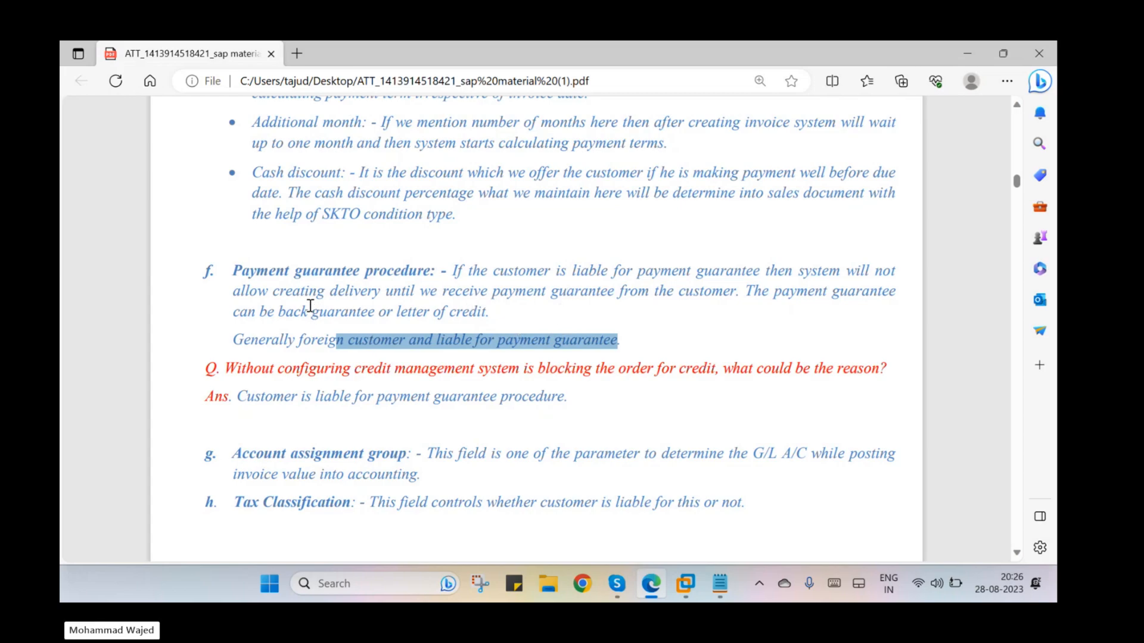
{"action": "left_click_drag", "start_coordinate": [292, 291], "coordinate": [420, 292]}
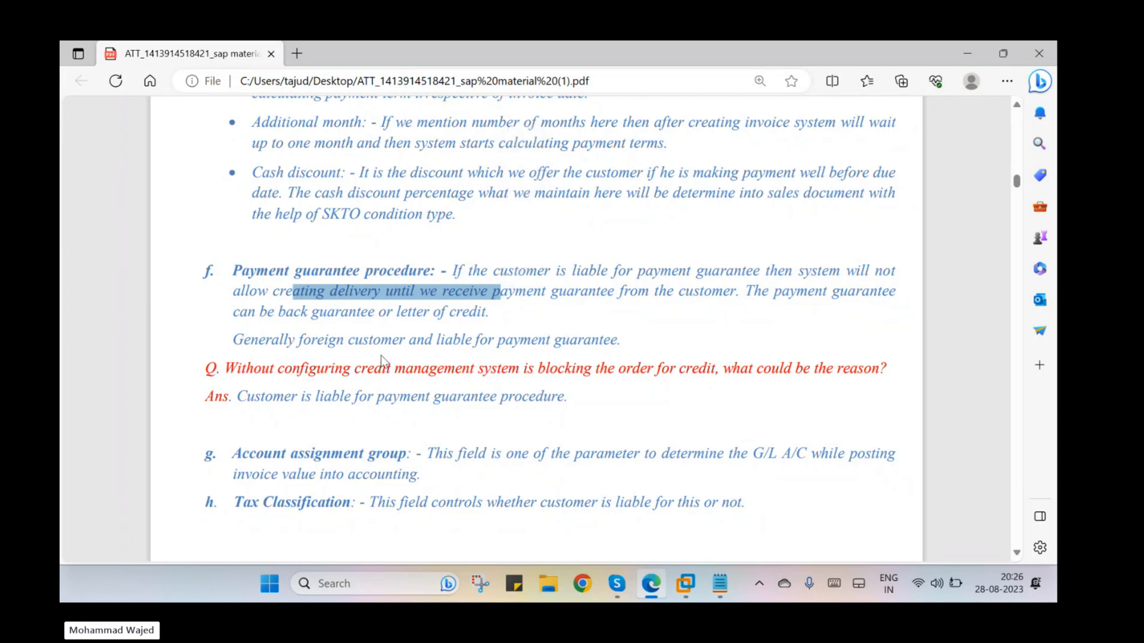
{"action": "scroll", "coordinate": [348, 310], "scroll_direction": "down", "scroll_amount": 2}
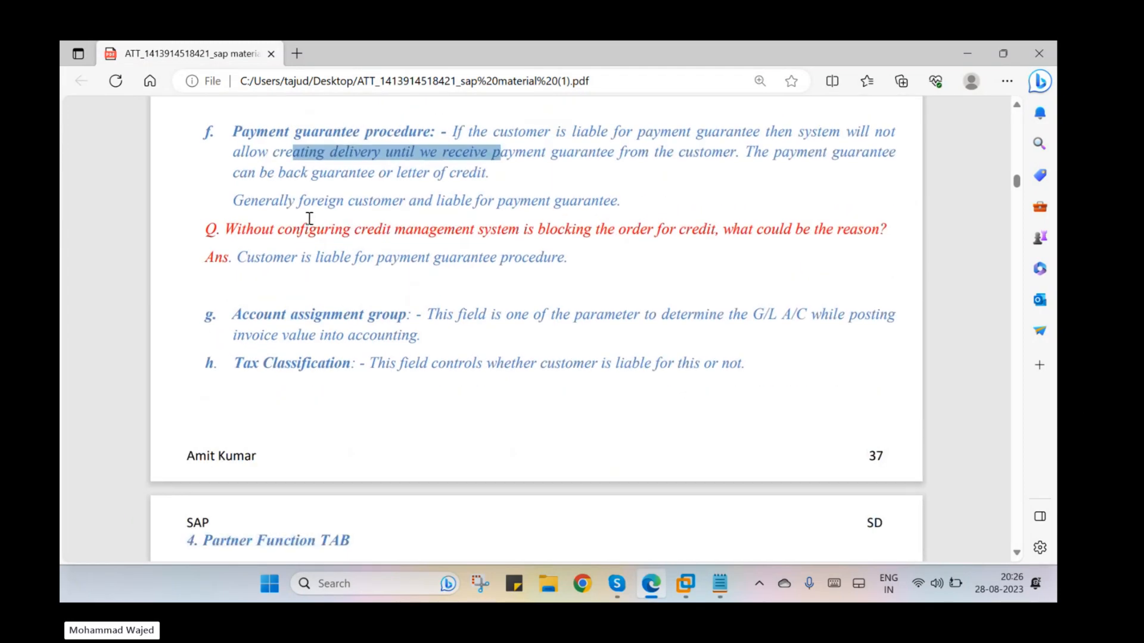
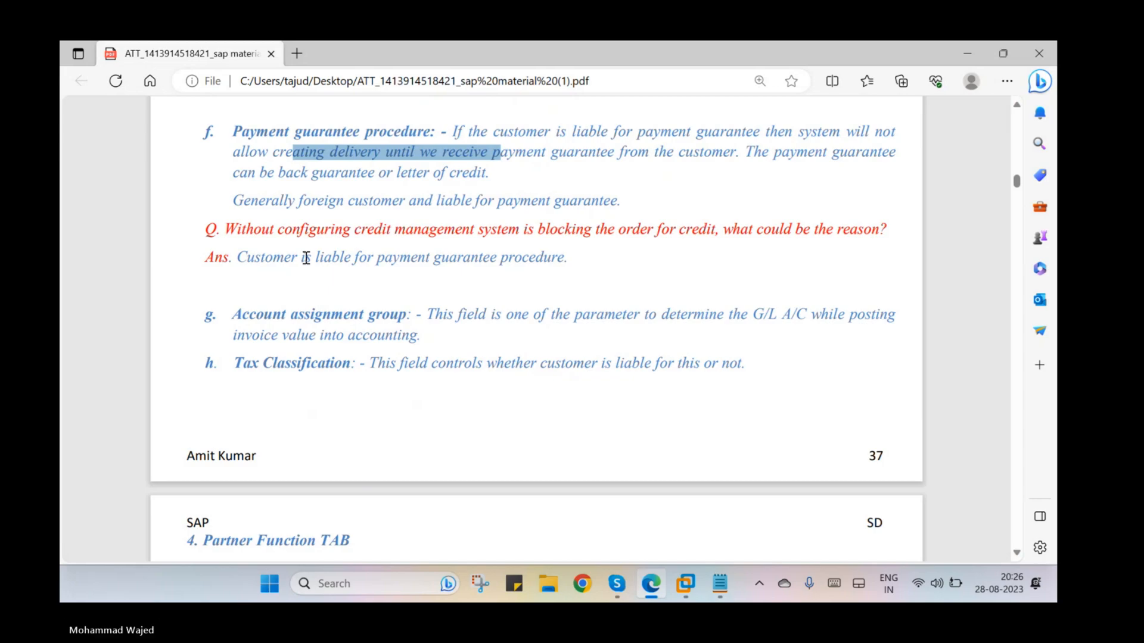
{"action": "scroll", "coordinate": [455, 278], "scroll_direction": "down", "scroll_amount": 1}
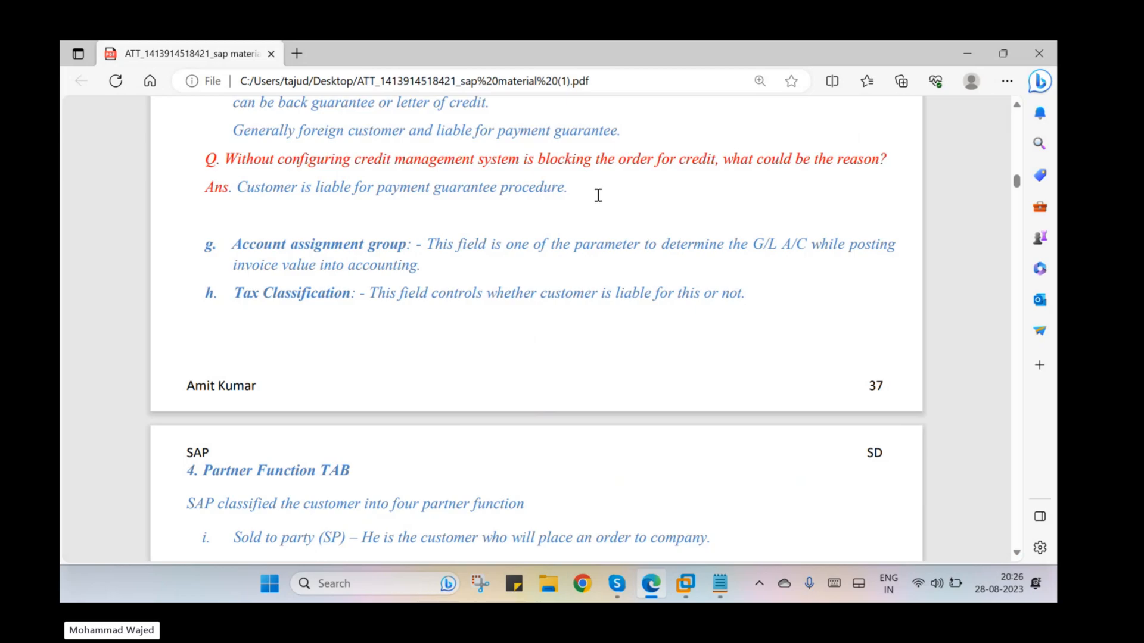
{"action": "left_click_drag", "start_coordinate": [508, 187], "coordinate": [306, 186]}
Read the Account assignment group and Tax Classification definitions in the PDF
{"action": "scroll", "coordinate": [379, 252], "scroll_direction": "down", "scroll_amount": 1}
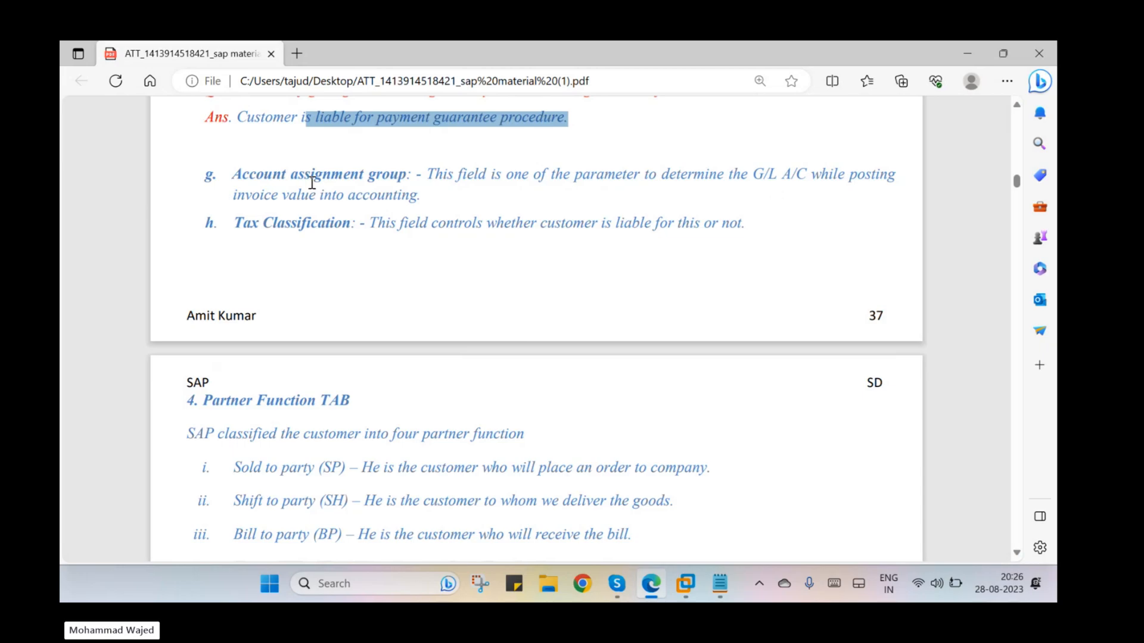
{"action": "left_click_drag", "start_coordinate": [258, 175], "coordinate": [421, 196]}
{"action": "left_click", "coordinate": [492, 286]}
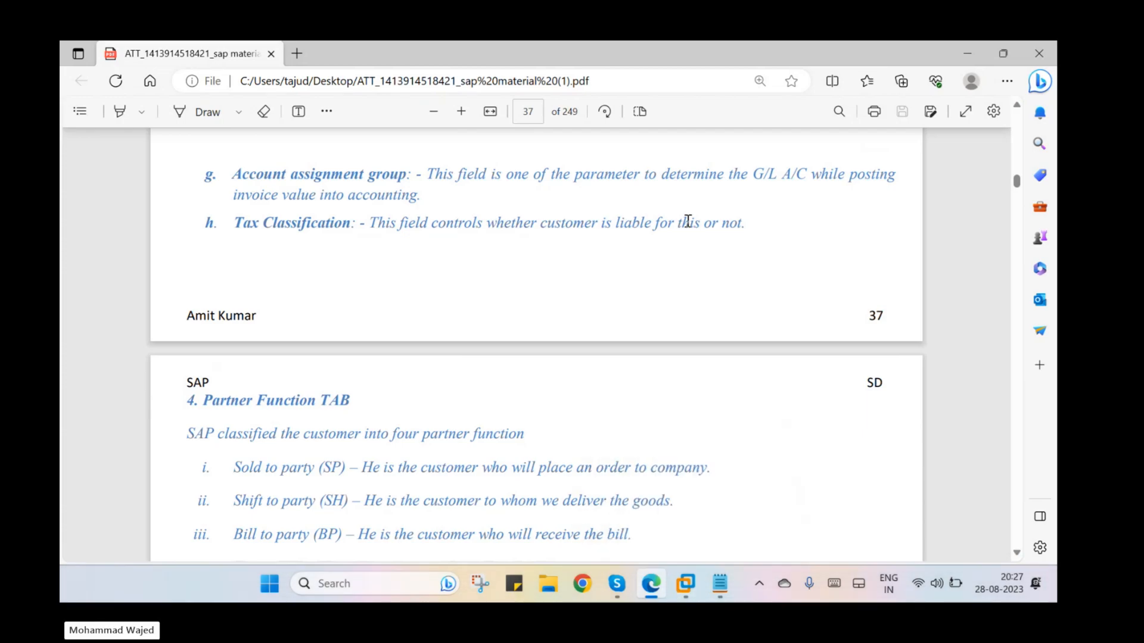
Switch back to SAP and examine the account assignment group field and the output tax classification in the customer's billing data
{"action": "left_click", "coordinate": [697, 591]}
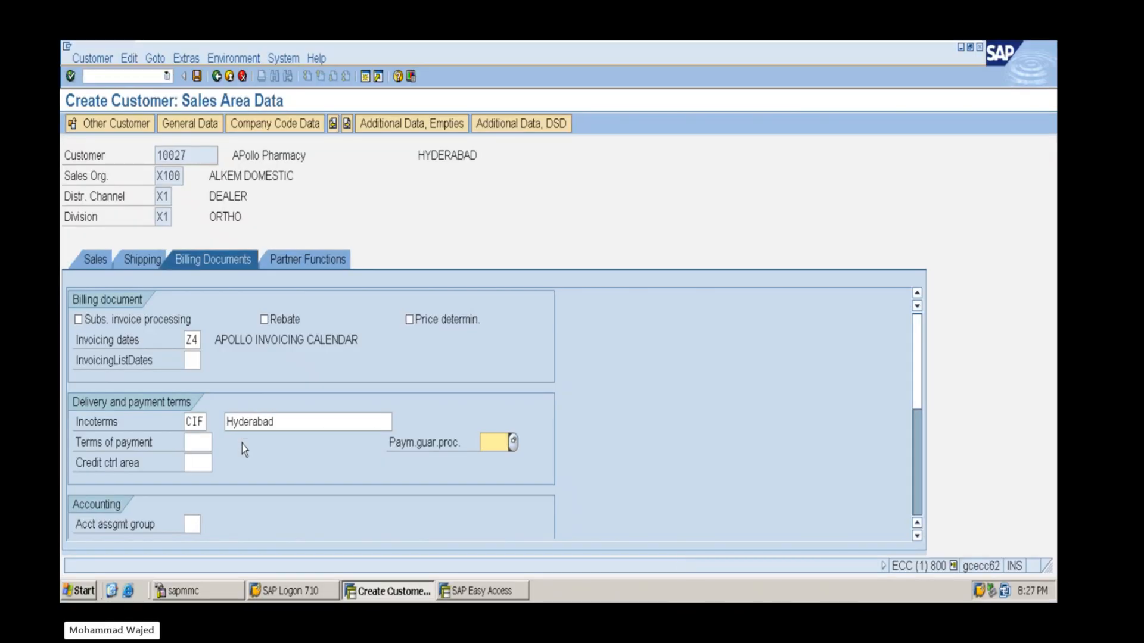
{"action": "scroll", "coordinate": [233, 447], "scroll_direction": "down", "scroll_amount": 1}
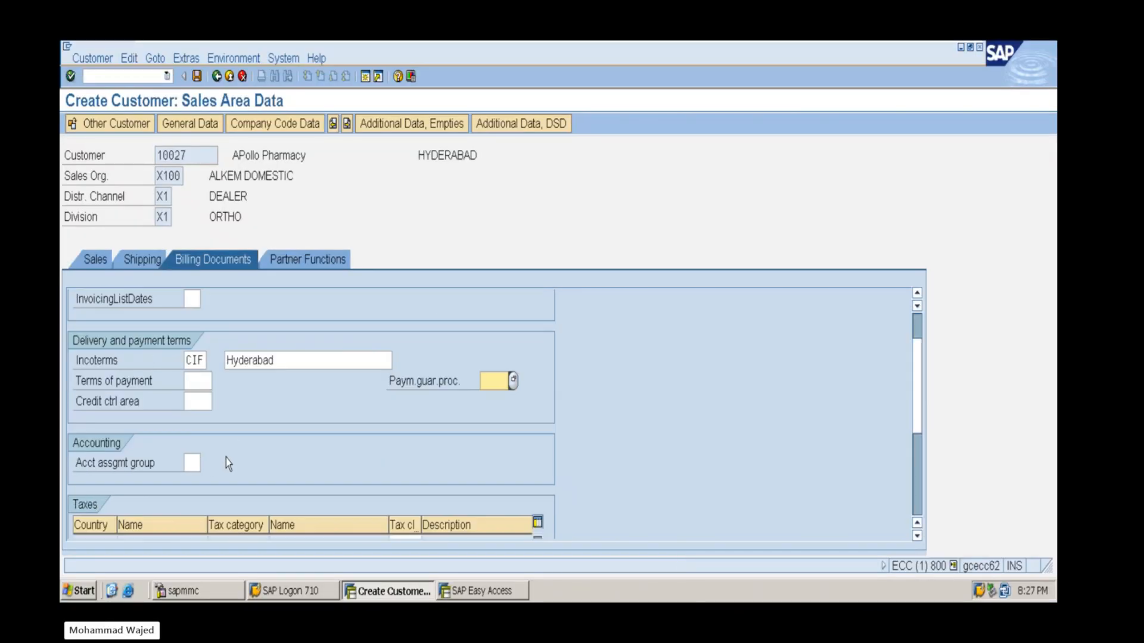
{"action": "left_click", "coordinate": [191, 462]}
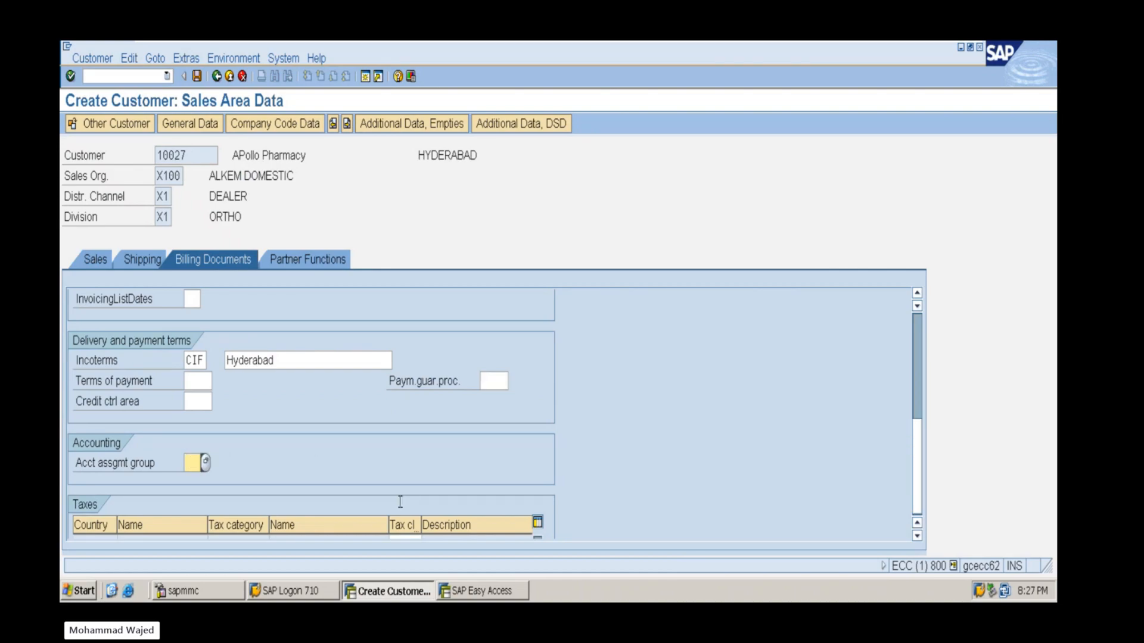
{"action": "scroll", "coordinate": [414, 367], "scroll_direction": "down", "scroll_amount": 3}
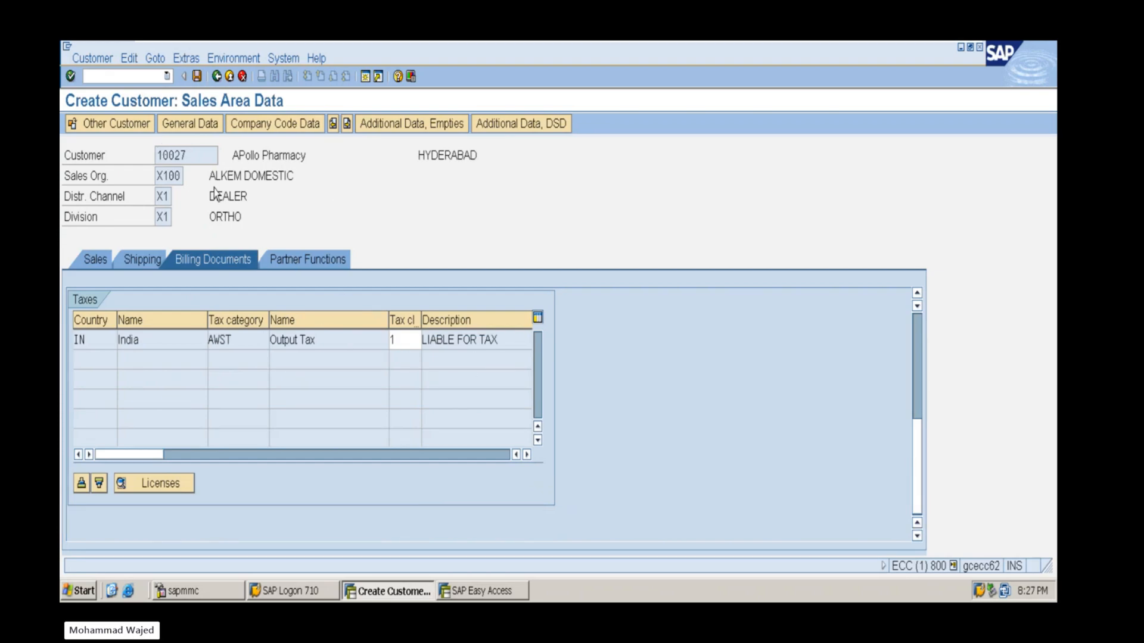
{"action": "left_click", "coordinate": [402, 341]}
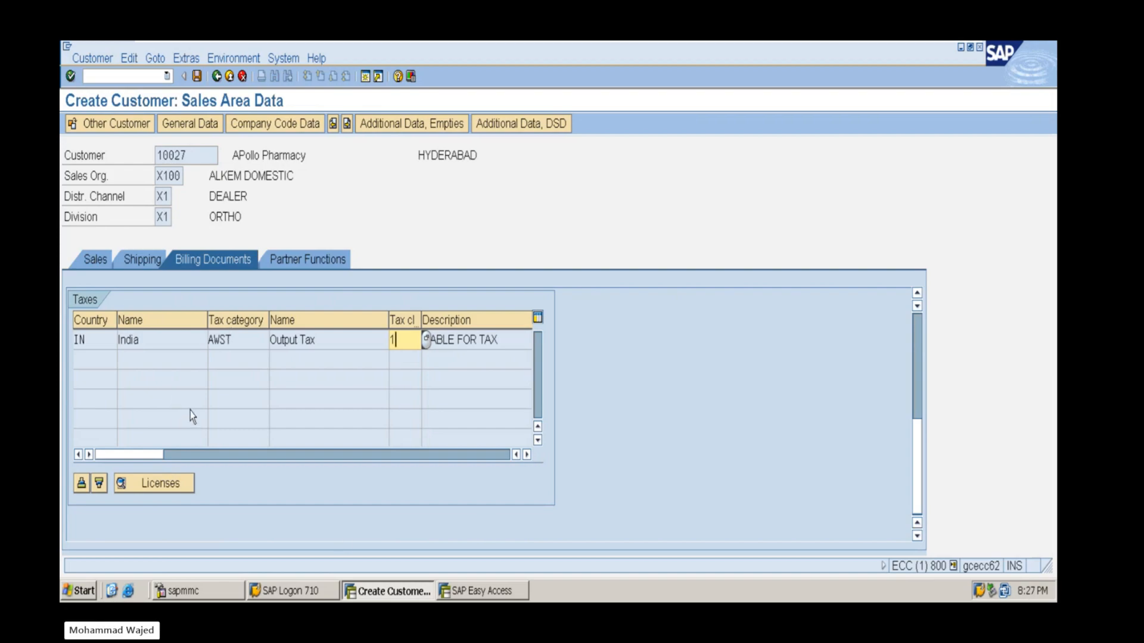
Open the customer's partner functions, widen the PF column and review the codes SP, BP, PY and SH
{"action": "left_click", "coordinate": [306, 261]}
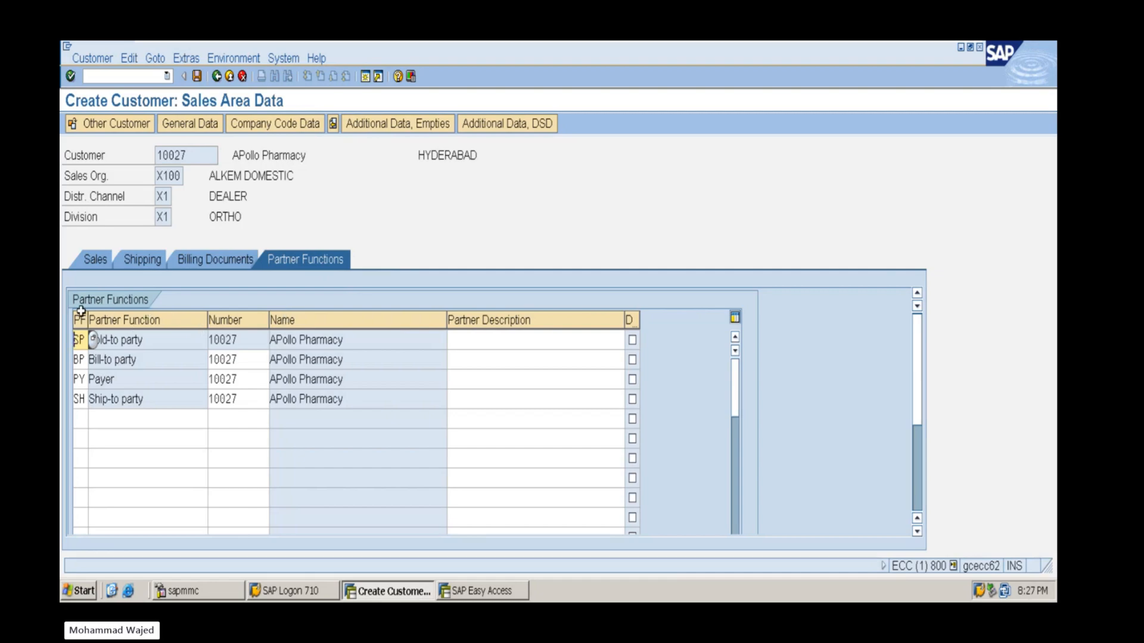
{"action": "left_click_drag", "start_coordinate": [87, 315], "coordinate": [151, 315]}
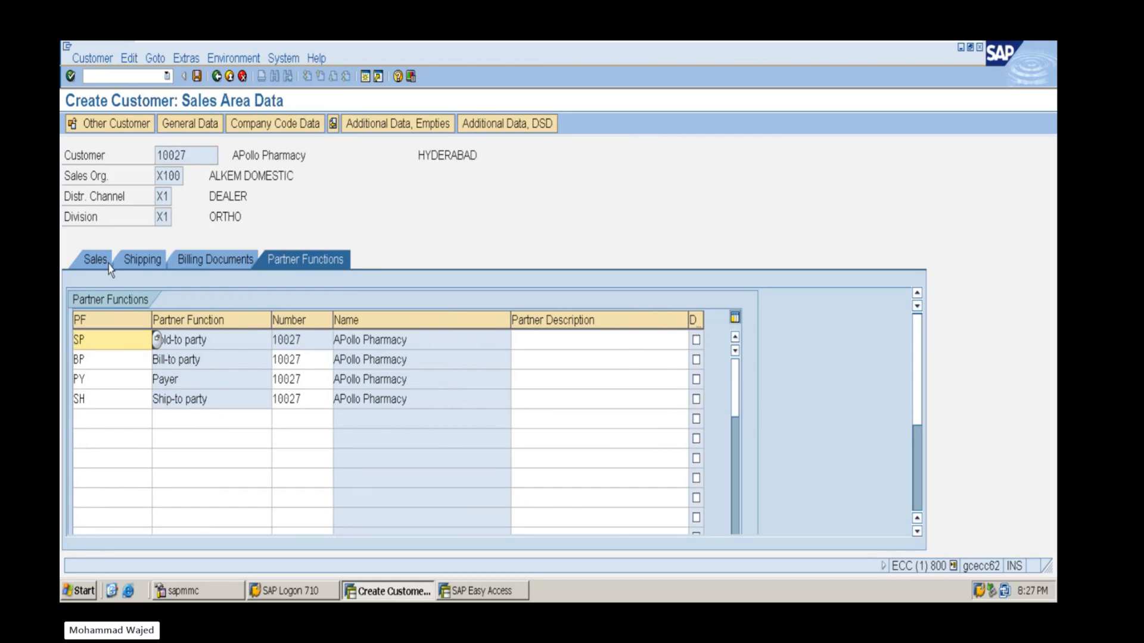
{"action": "double_click", "coordinate": [110, 338]}
{"action": "double_click", "coordinate": [100, 360]}
{"action": "double_click", "coordinate": [97, 379]}
{"action": "left_click", "coordinate": [103, 400]}
{"action": "double_click", "coordinate": [104, 400]}
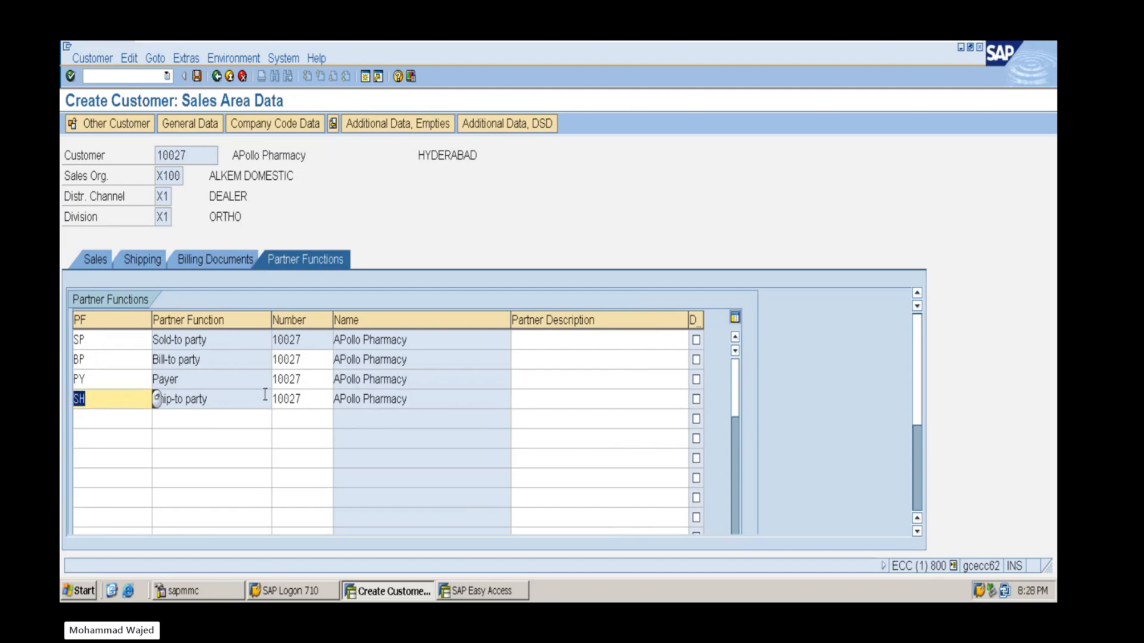
Review the four partner function names for the customer: Sold-to party, Bill-to party, Payer and Ship-to party
{"action": "left_click_drag", "start_coordinate": [230, 342], "coordinate": [143, 339]}
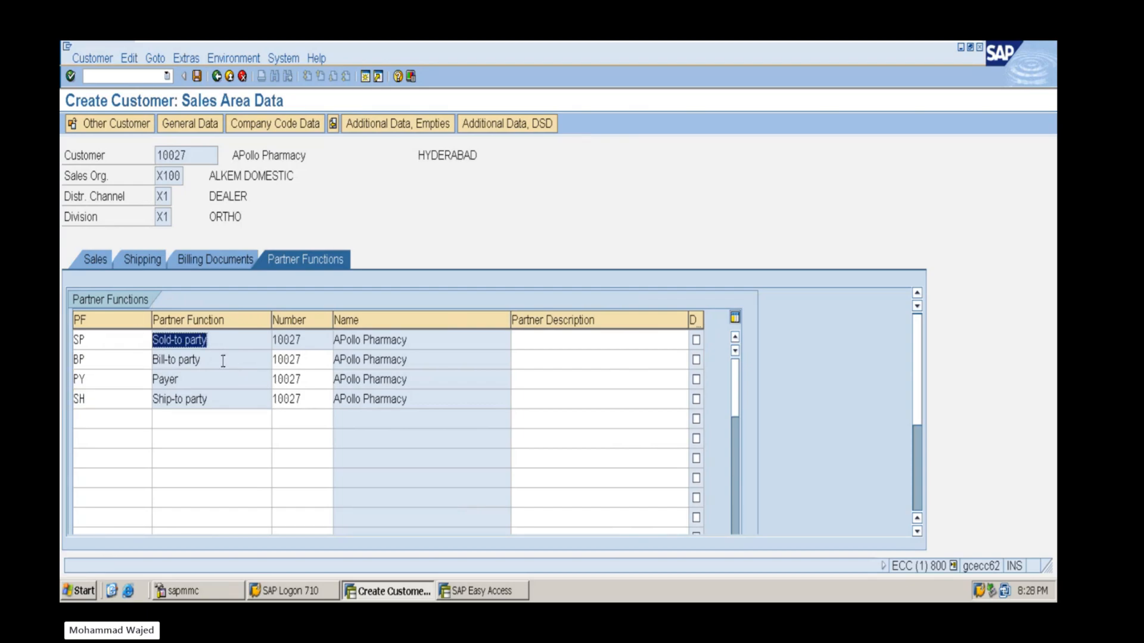
{"action": "left_click_drag", "start_coordinate": [222, 361], "coordinate": [102, 341]}
{"action": "left_click_drag", "start_coordinate": [181, 386], "coordinate": [117, 369]}
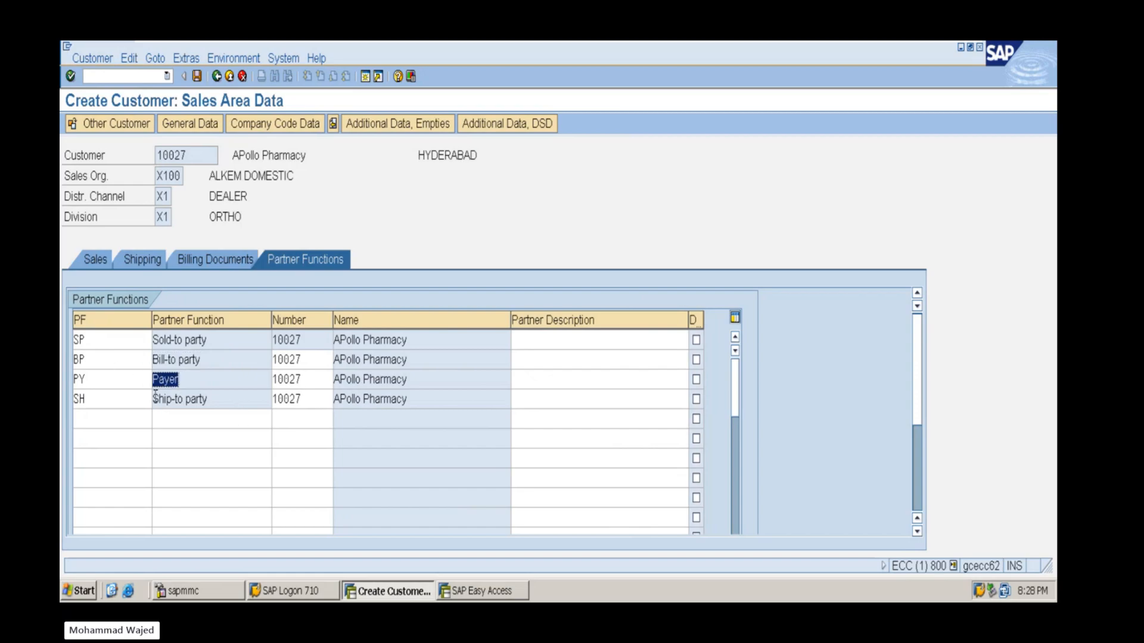
{"action": "left_click_drag", "start_coordinate": [222, 399], "coordinate": [105, 378]}
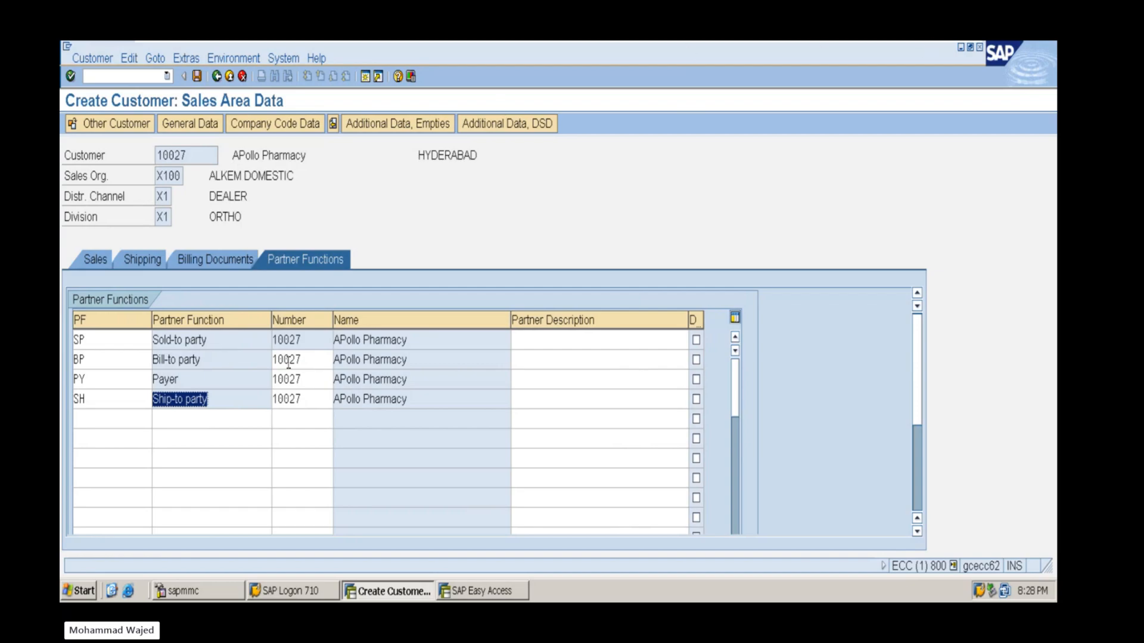
{"action": "left_click_drag", "start_coordinate": [222, 345], "coordinate": [131, 341]}
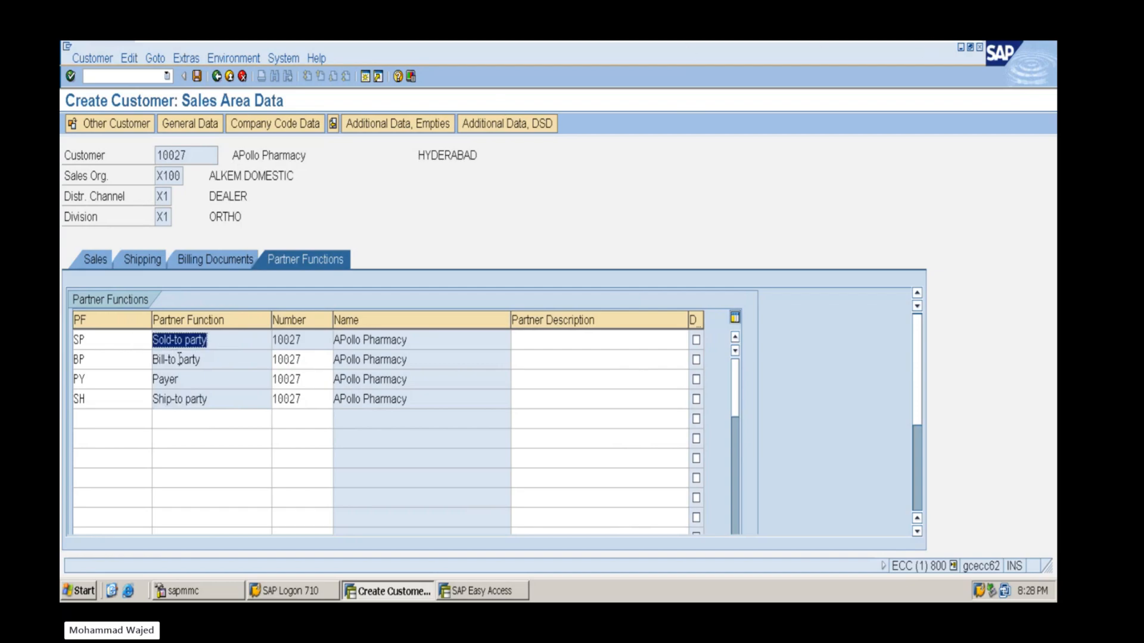
{"action": "left_click_drag", "start_coordinate": [202, 365], "coordinate": [111, 362]}
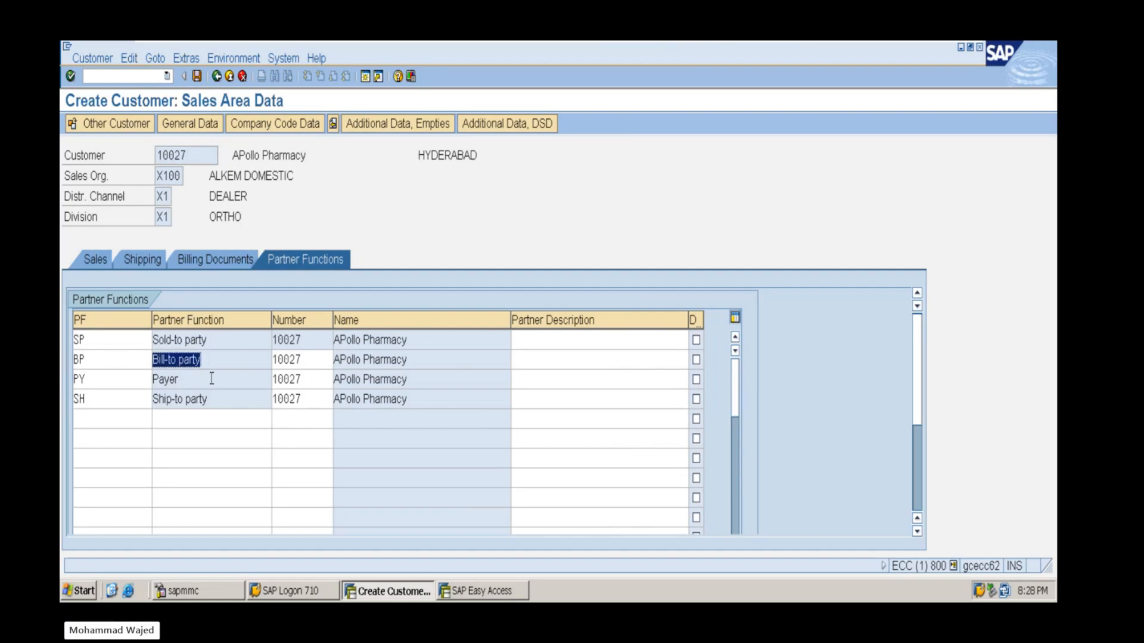
{"action": "left_click_drag", "start_coordinate": [205, 379], "coordinate": [108, 378]}
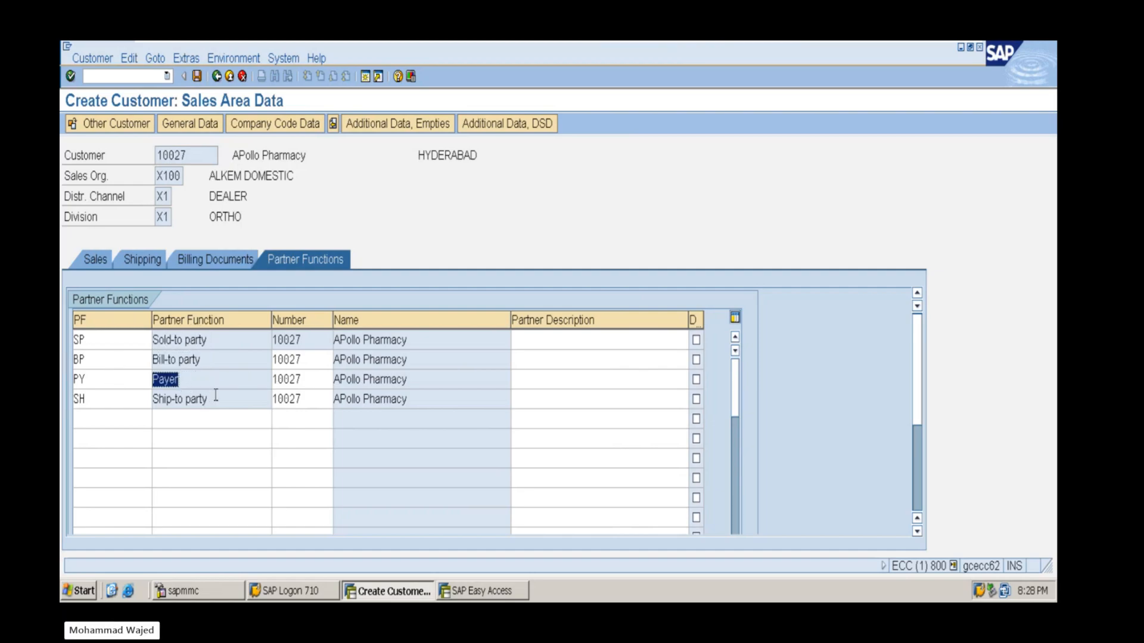
{"action": "left_click_drag", "start_coordinate": [209, 399], "coordinate": [147, 398]}
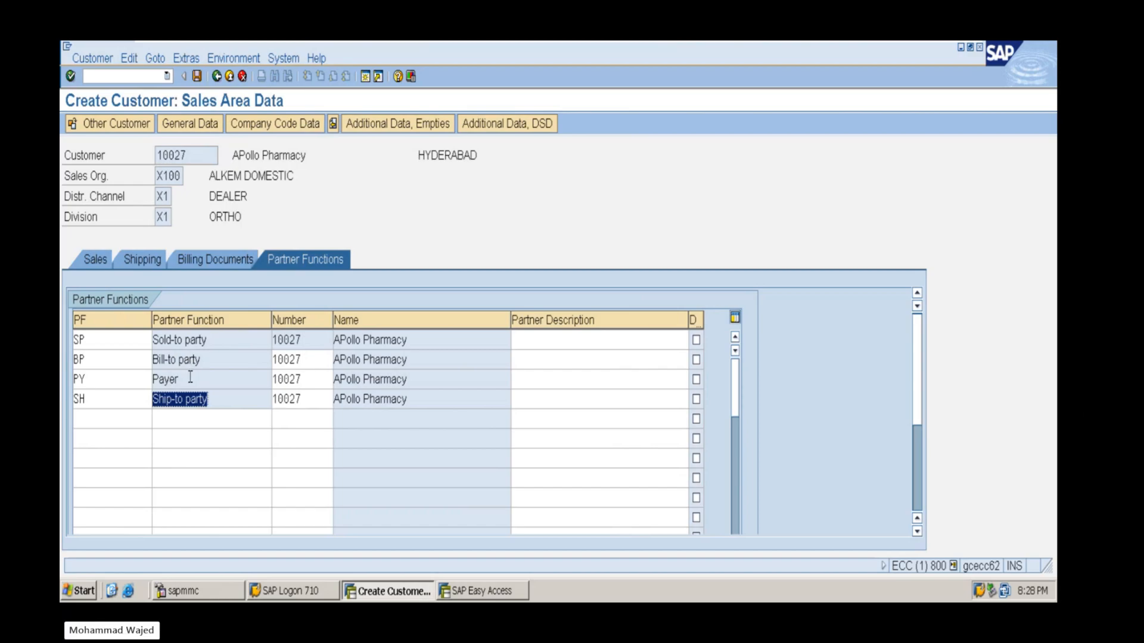
Compare the Sold-to party and Ship-to party entries in the partner functions table
{"action": "left_click_drag", "start_coordinate": [210, 339], "coordinate": [150, 341]}
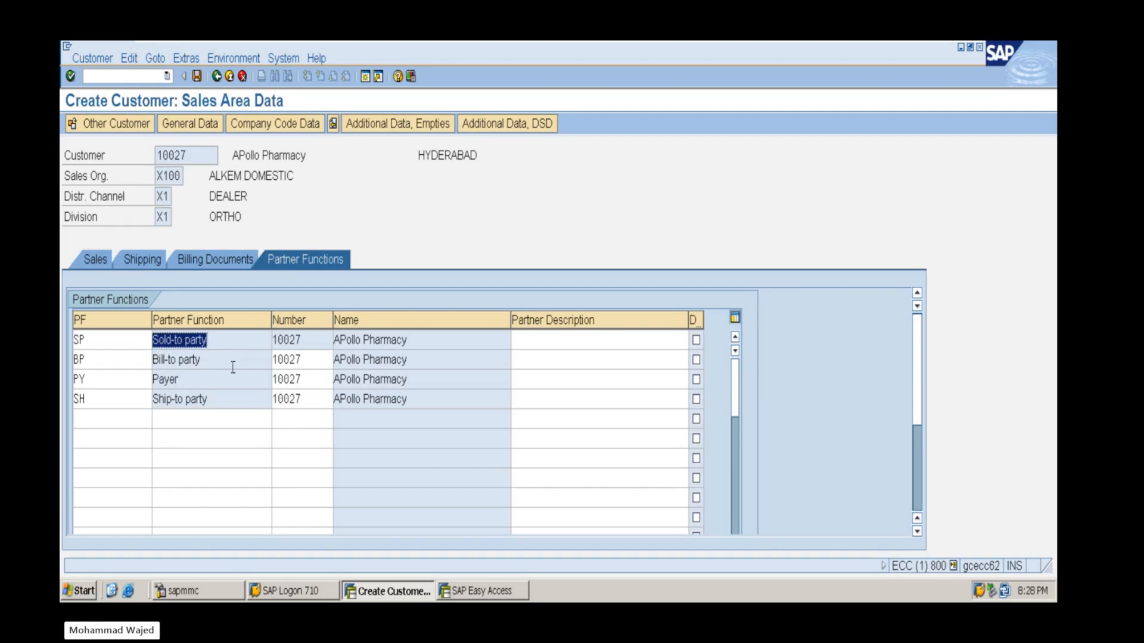
{"action": "left_click_drag", "start_coordinate": [216, 398], "coordinate": [100, 391]}
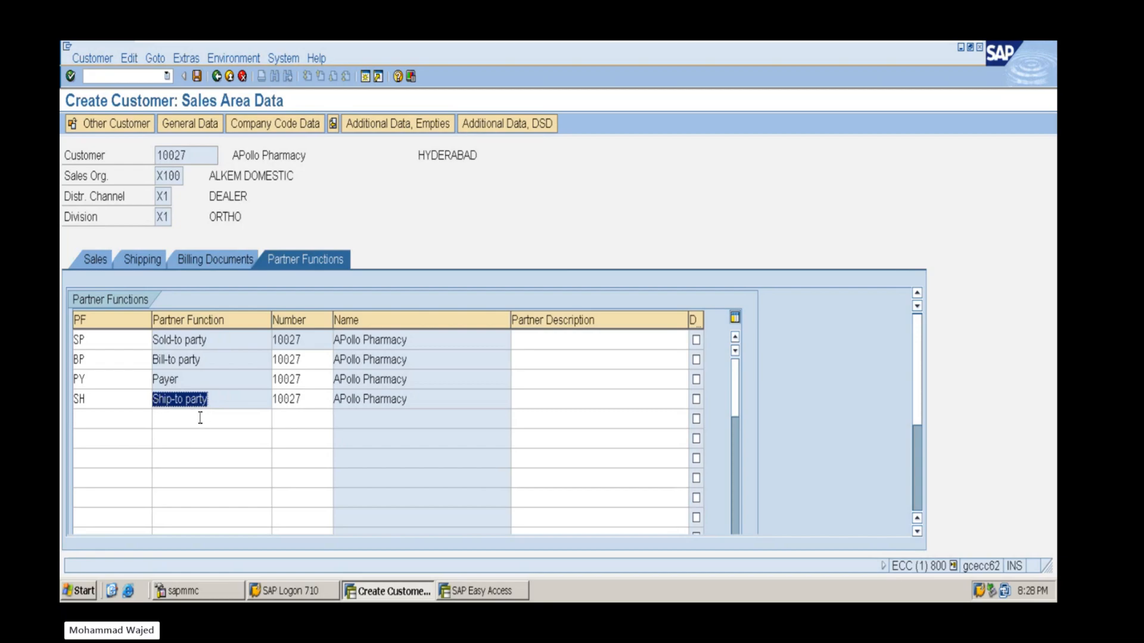
{"action": "left_click_drag", "start_coordinate": [219, 398], "coordinate": [131, 399]}
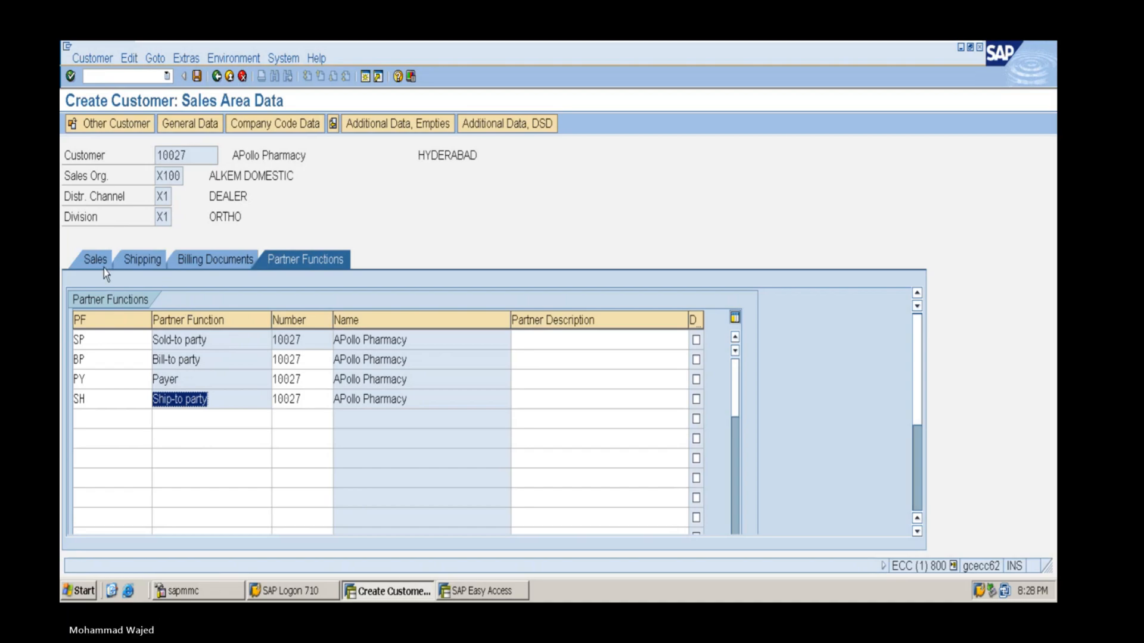
{"action": "left_click", "coordinate": [191, 424]}
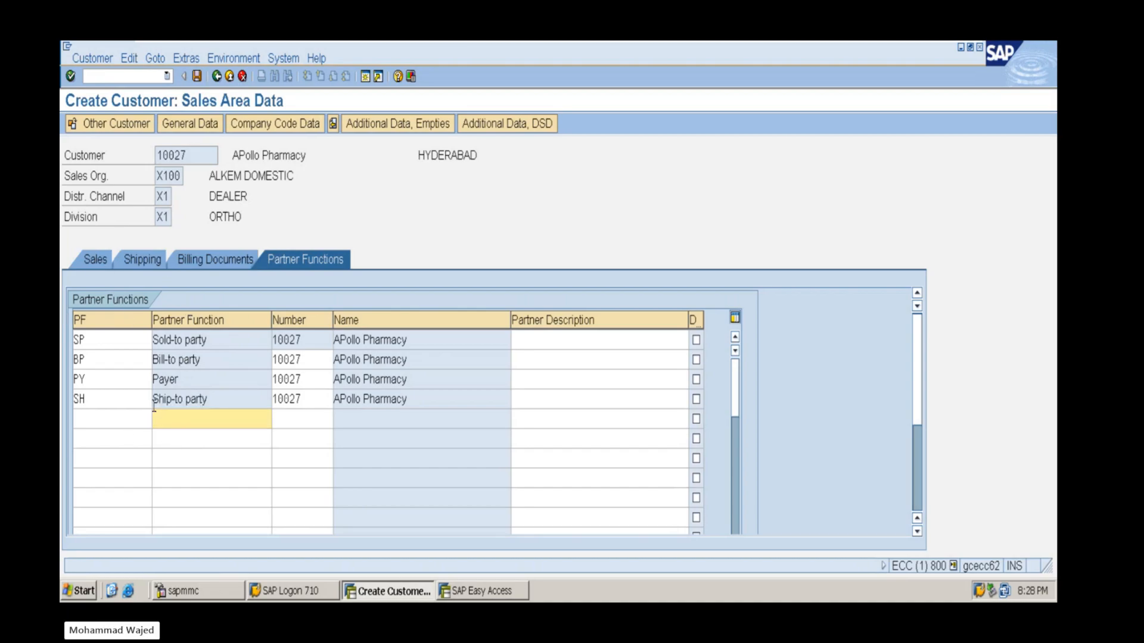
Examine the Sold-to party entry together with the customer number in the sales area header
{"action": "left_click_drag", "start_coordinate": [219, 338], "coordinate": [144, 347]}
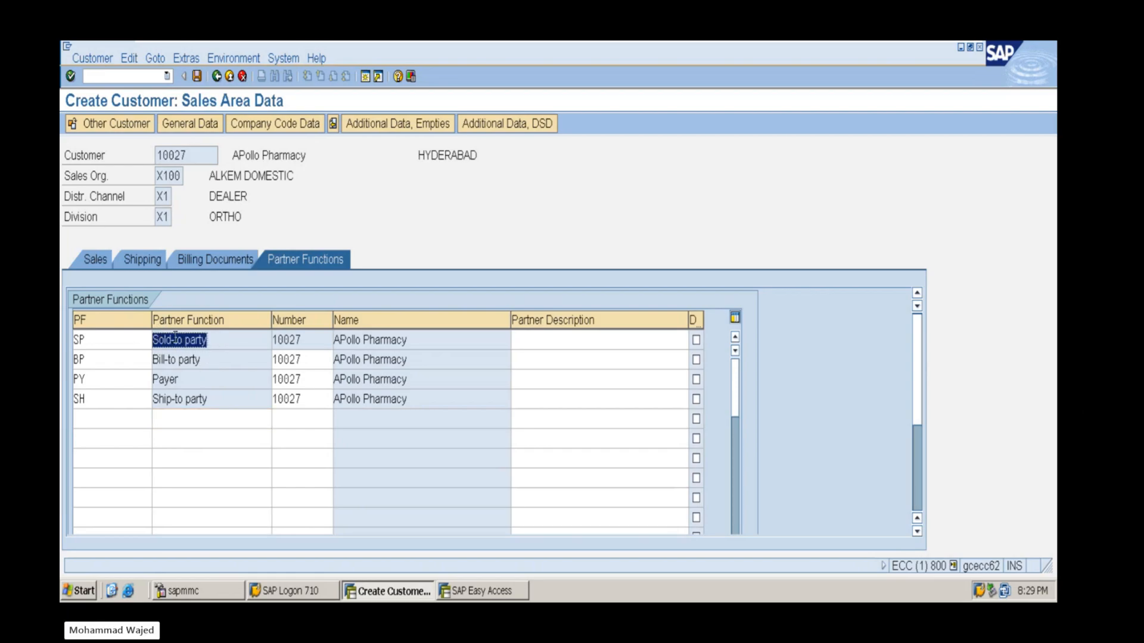
{"action": "left_click_drag", "start_coordinate": [217, 337], "coordinate": [129, 338]}
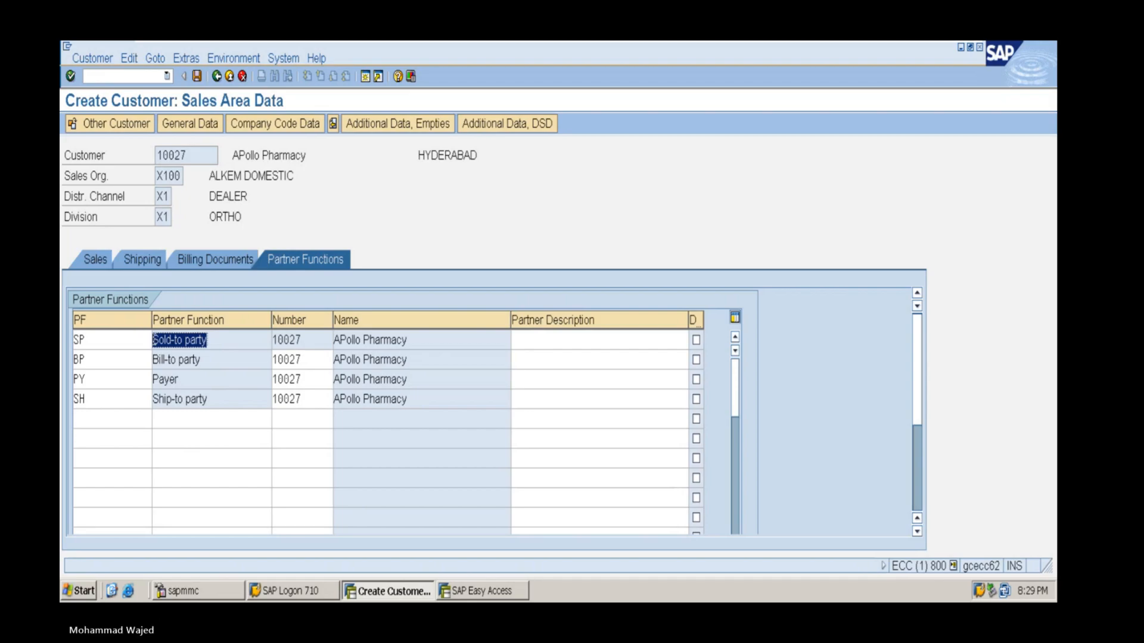
{"action": "left_click_drag", "start_coordinate": [206, 153], "coordinate": [156, 155]}
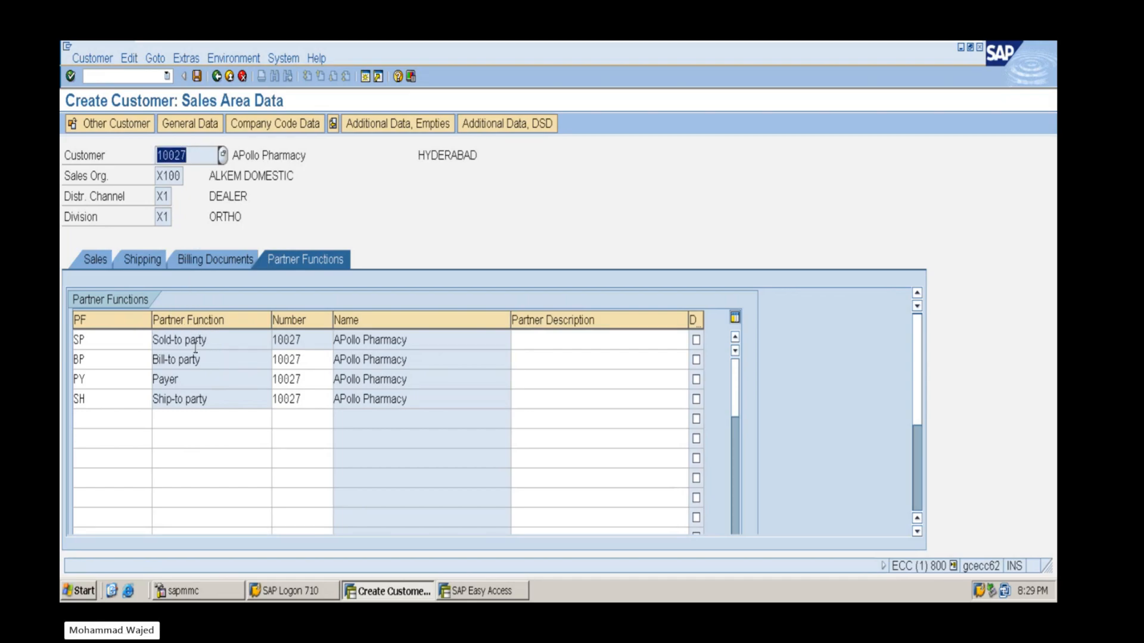
{"action": "left_click_drag", "start_coordinate": [190, 155], "coordinate": [140, 170]}
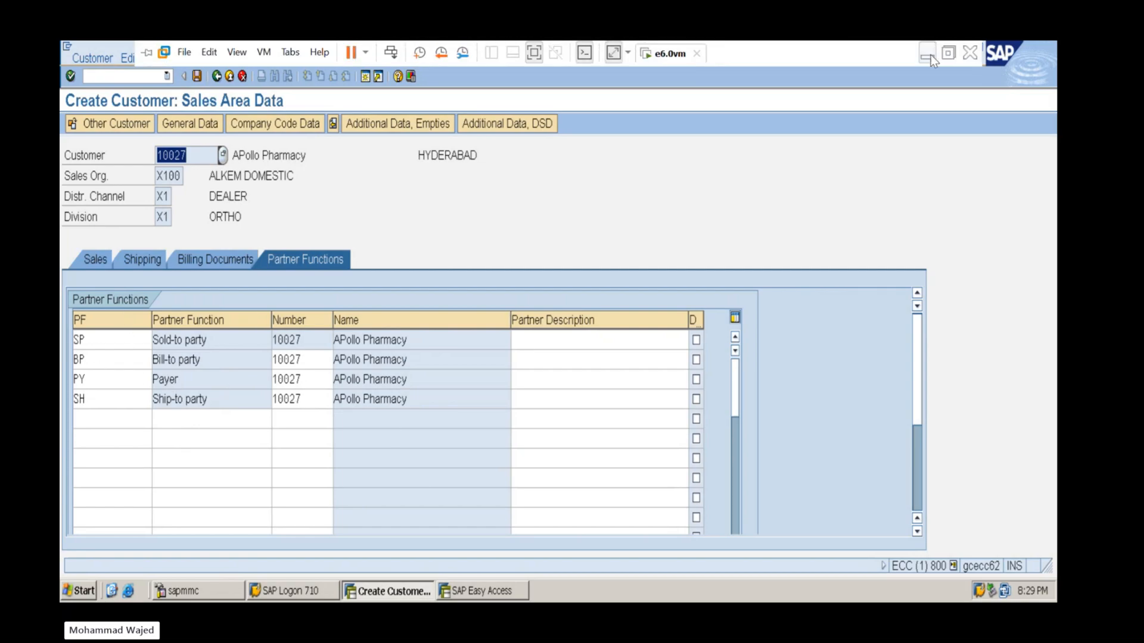
Switch to the PDF and look through the Partner Function TAB notes and the section on creating customers with multiple partner functions
{"action": "left_click", "coordinate": [931, 55]}
{"action": "scroll", "coordinate": [400, 399], "scroll_direction": "down", "scroll_amount": 5}
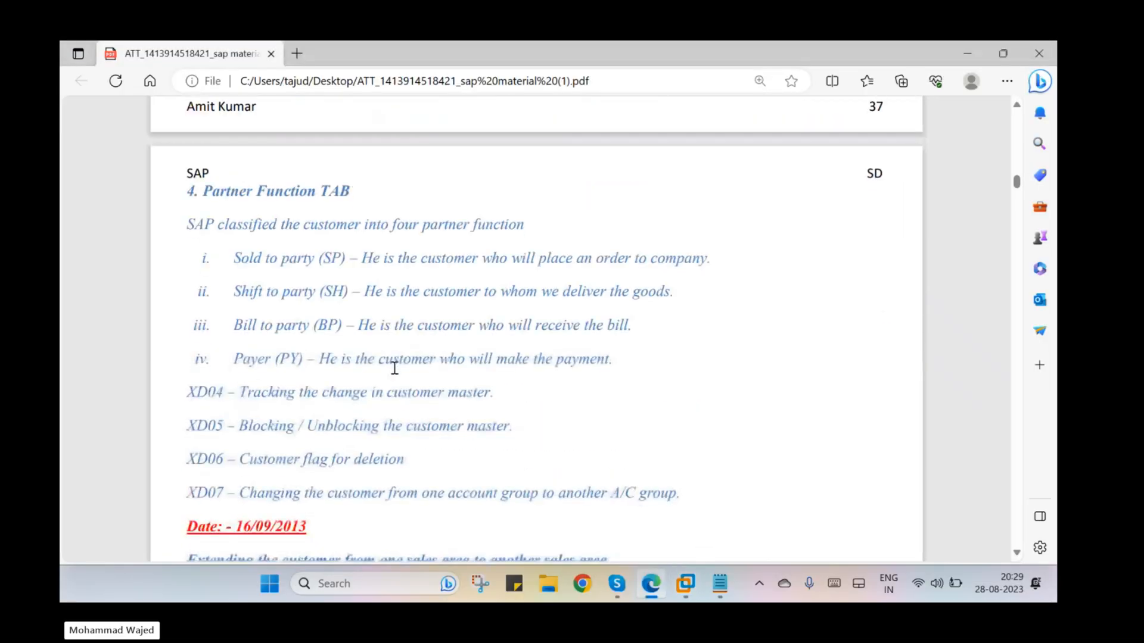
{"action": "scroll", "coordinate": [392, 362], "scroll_direction": "down", "scroll_amount": 3}
{"action": "scroll", "coordinate": [392, 361], "scroll_direction": "down", "scroll_amount": 15}
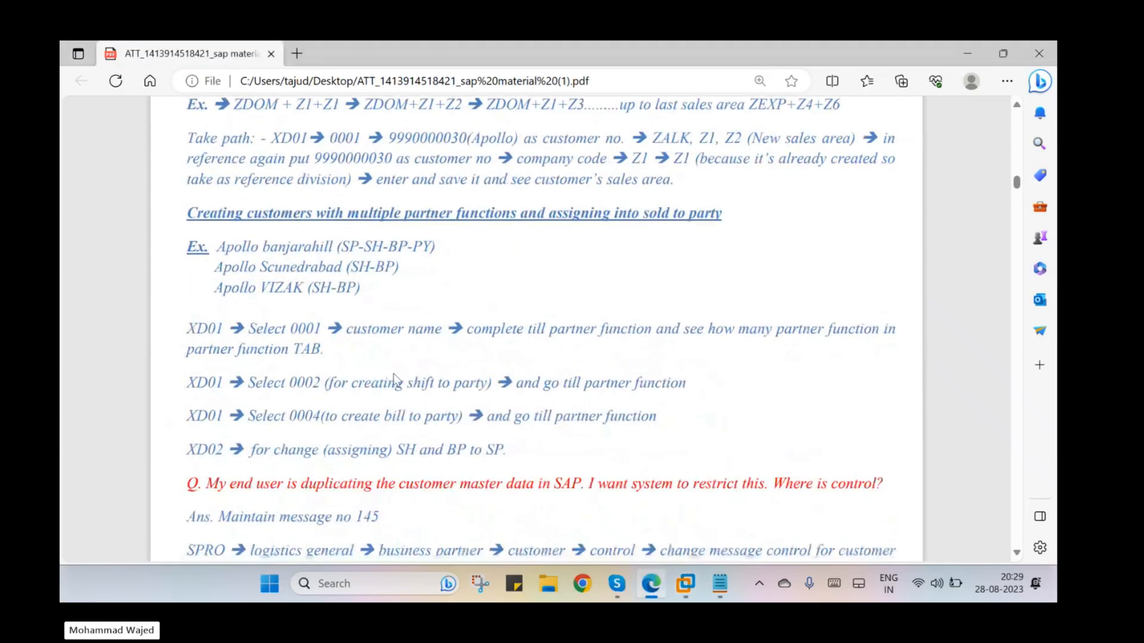
{"action": "scroll", "coordinate": [396, 382], "scroll_direction": "down", "scroll_amount": 15}
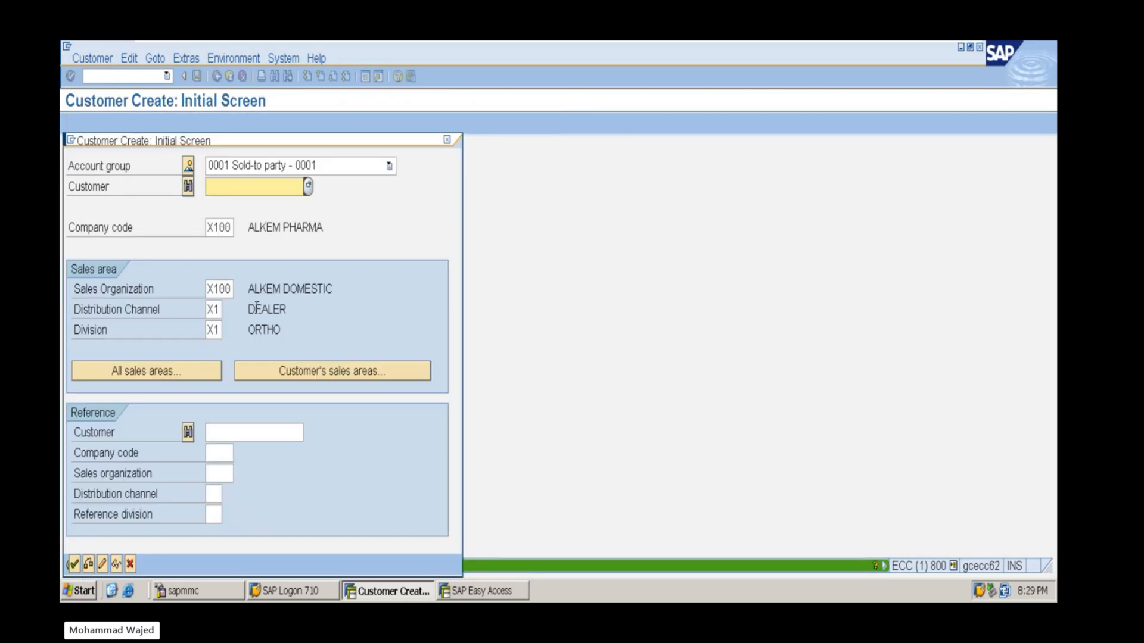
Close the Customer Create initial screen to return to the SAP Easy Access menu
{"action": "left_click_drag", "start_coordinate": [264, 143], "coordinate": [361, 70]}
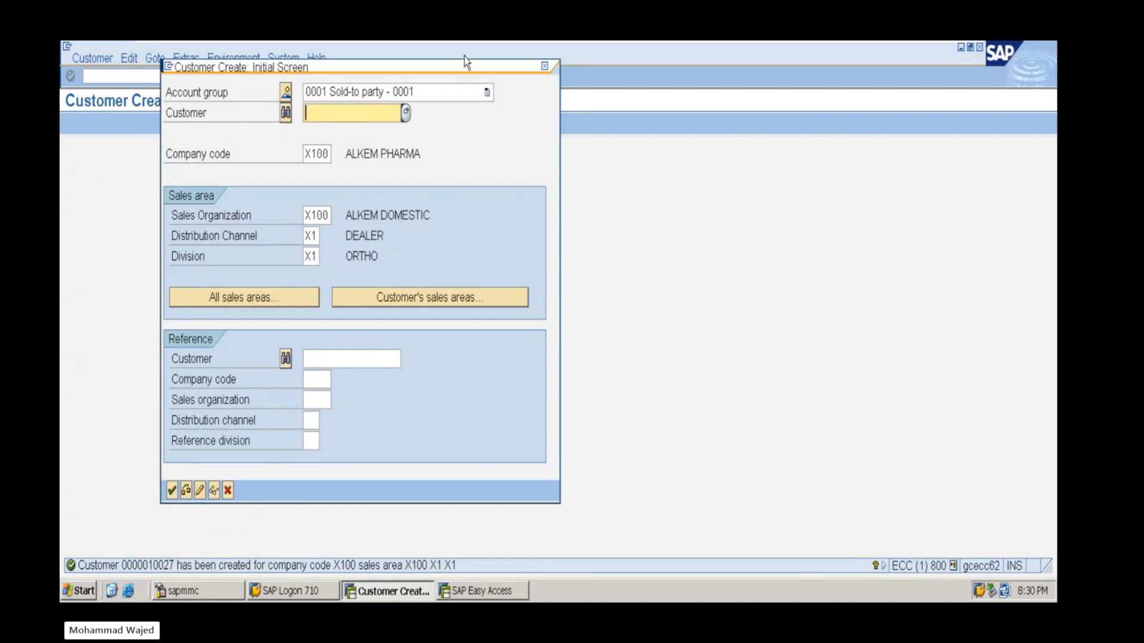
{"action": "left_click", "coordinate": [544, 66]}
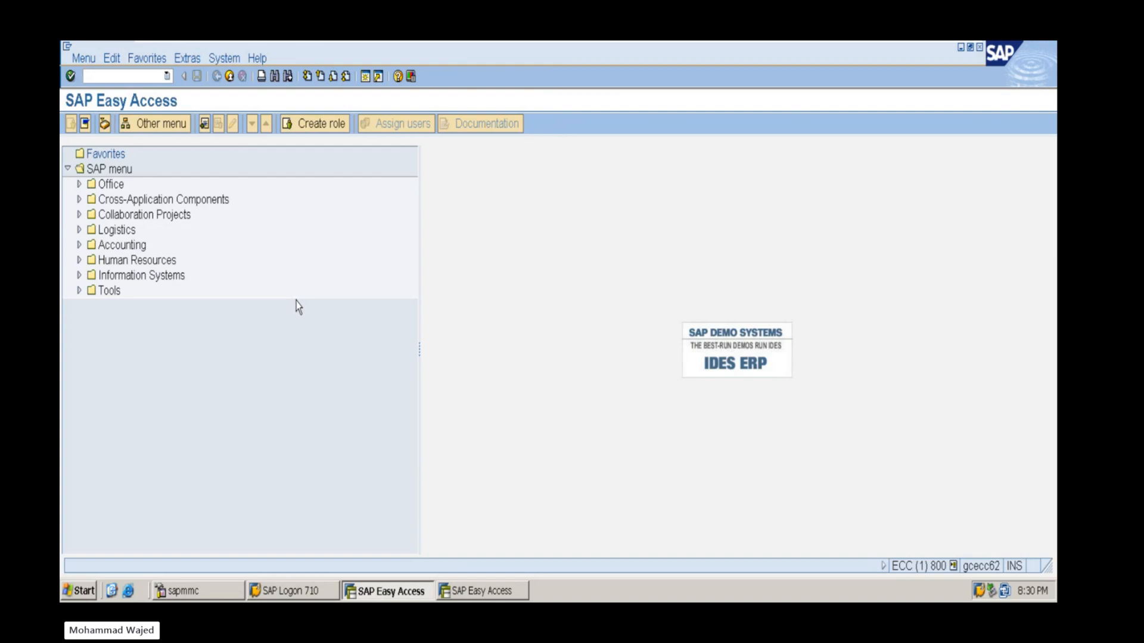
Switch to the PDF and read the three purposes of the account group under Fields in Customer A/c group
{"action": "mouse_move", "coordinate": [888, 41]}
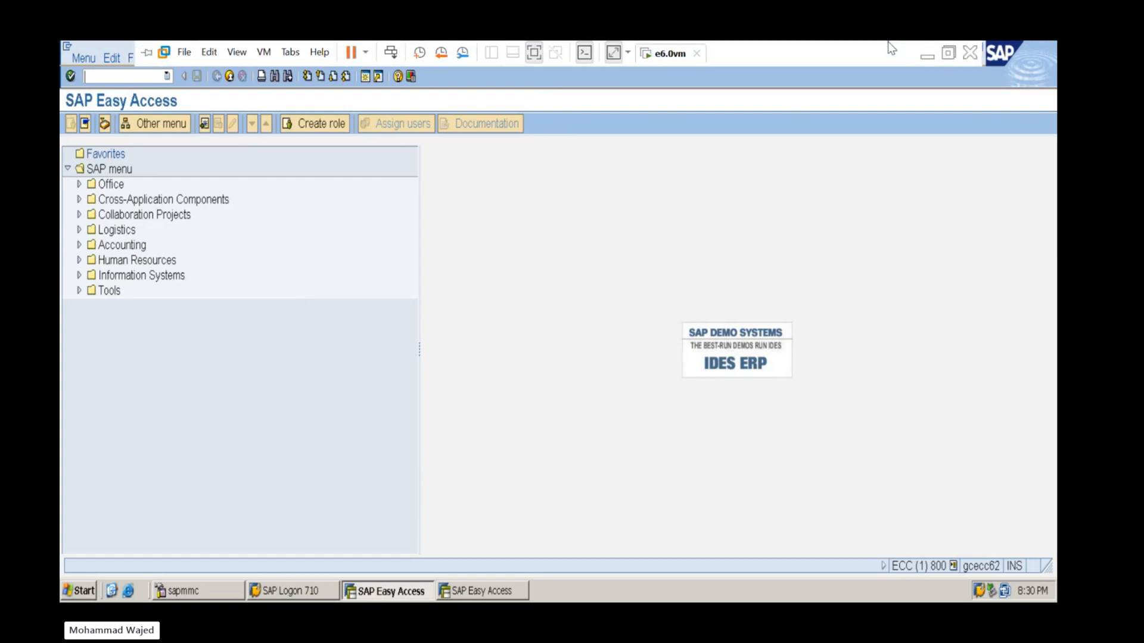
{"action": "left_click", "coordinate": [921, 55]}
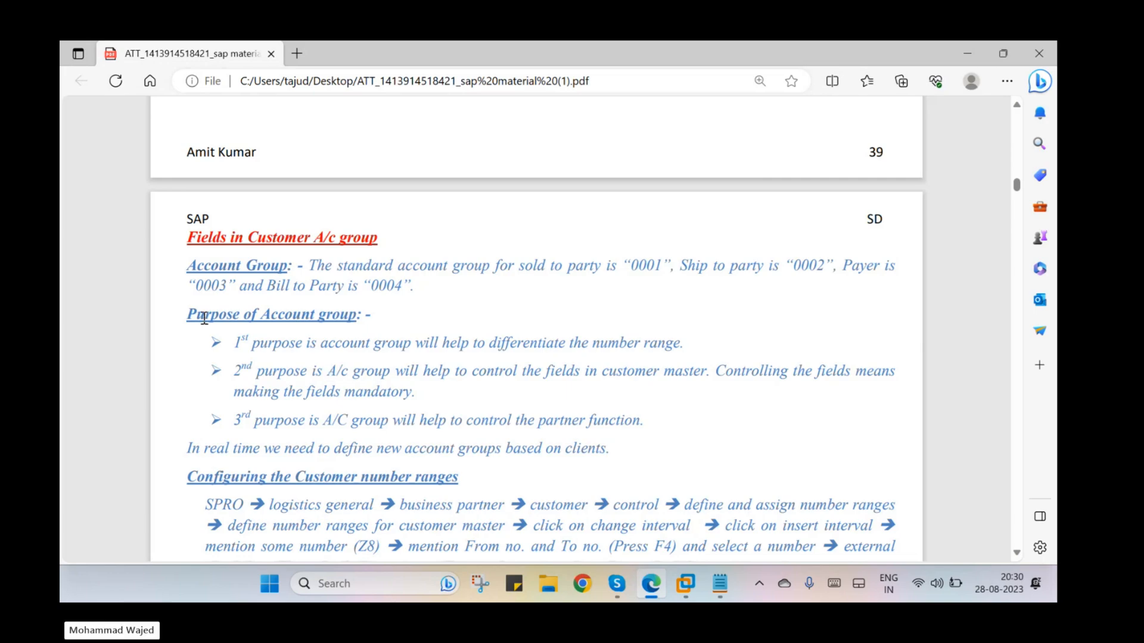
{"action": "left_click_drag", "start_coordinate": [403, 344], "coordinate": [703, 348]}
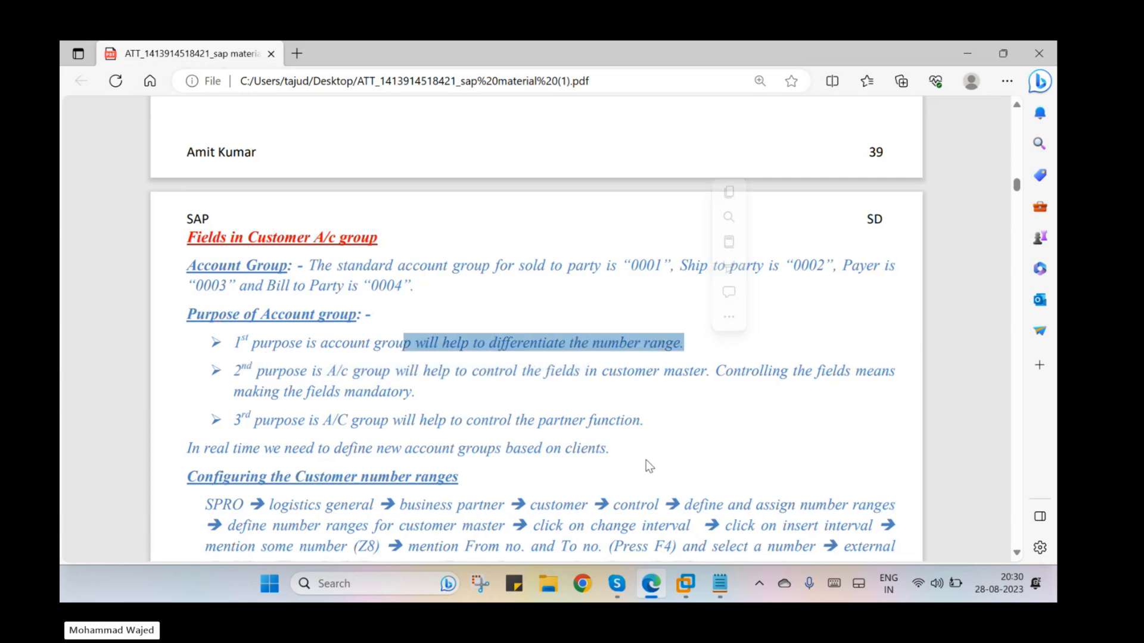
{"action": "left_click_drag", "start_coordinate": [373, 370], "coordinate": [616, 419]}
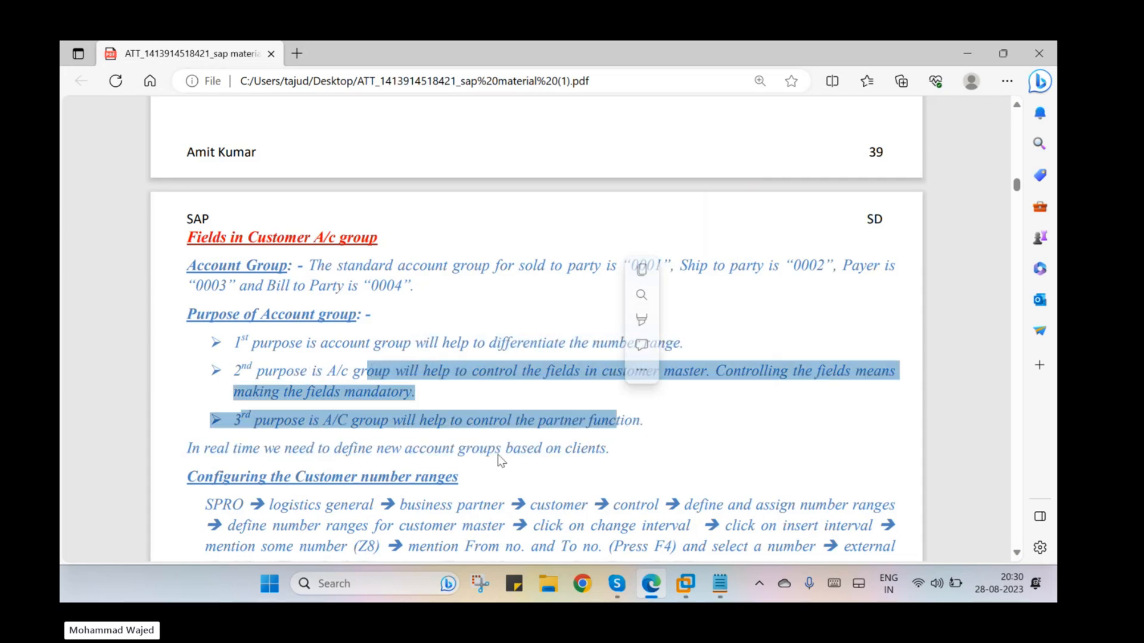
{"action": "left_click", "coordinate": [482, 422]}
{"action": "left_click_drag", "start_coordinate": [484, 424], "coordinate": [678, 447]}
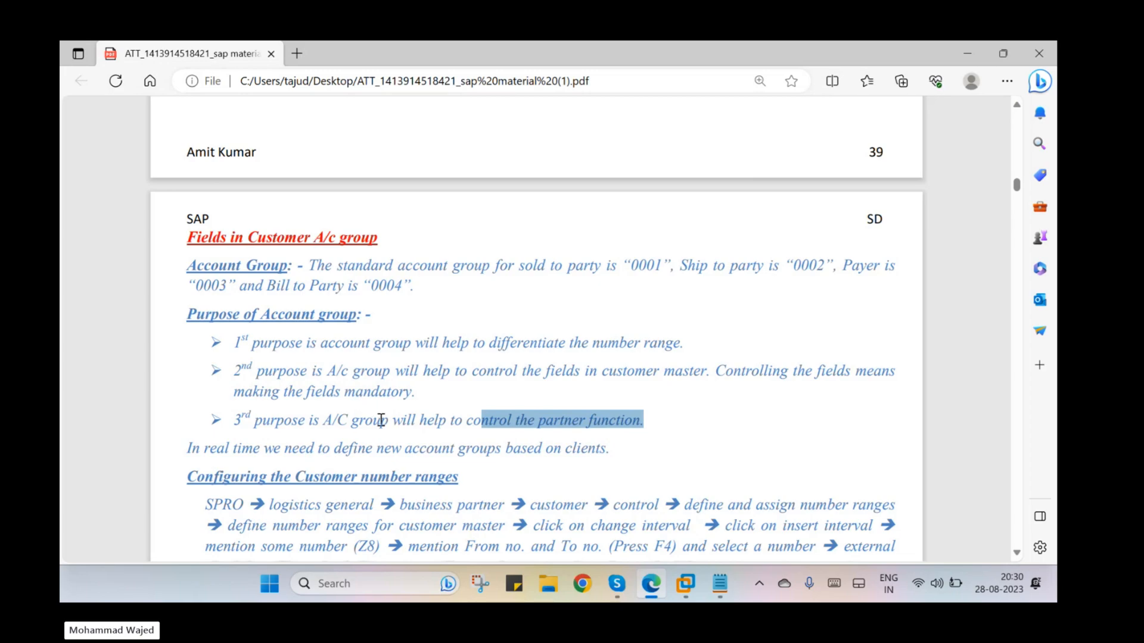
Skim the PDF notes on configuring customer number ranges, Define Account Group and One Time Account
{"action": "scroll", "coordinate": [396, 416], "scroll_direction": "down", "scroll_amount": 10}
{"action": "scroll", "coordinate": [394, 412], "scroll_direction": "down", "scroll_amount": 1}
{"action": "scroll", "coordinate": [396, 399], "scroll_direction": "up", "scroll_amount": 7}
{"action": "scroll", "coordinate": [397, 399], "scroll_direction": "down", "scroll_amount": 7}
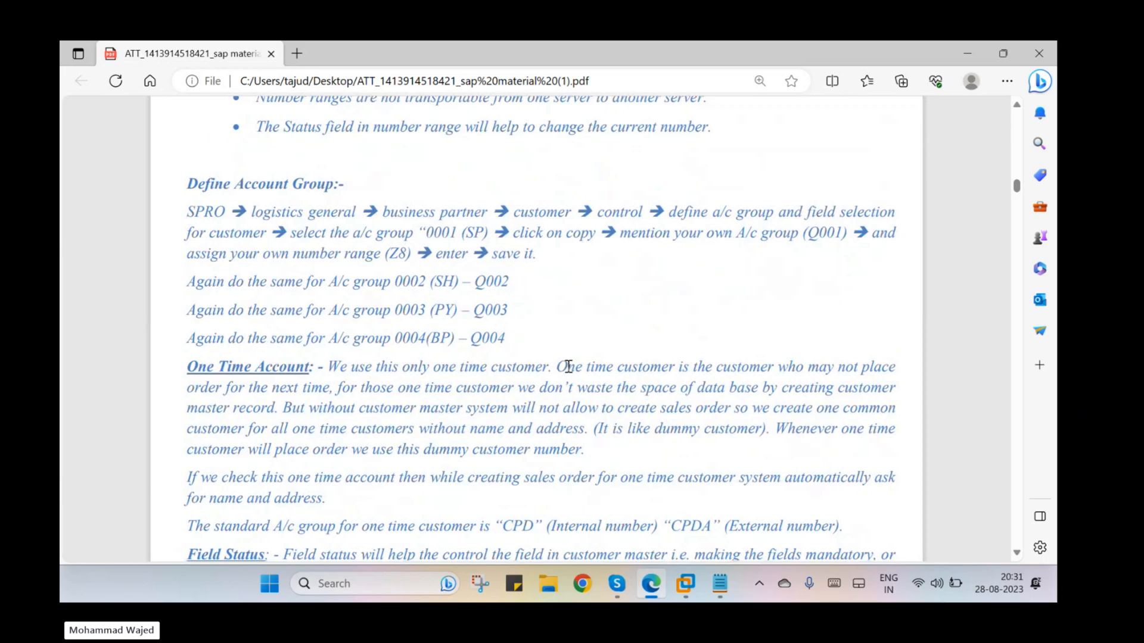
{"action": "scroll", "coordinate": [554, 357], "scroll_direction": "down", "scroll_amount": 5}
{"action": "scroll", "coordinate": [571, 371], "scroll_direction": "up", "scroll_amount": 6}
{"action": "scroll", "coordinate": [571, 372], "scroll_direction": "up", "scroll_amount": 8}
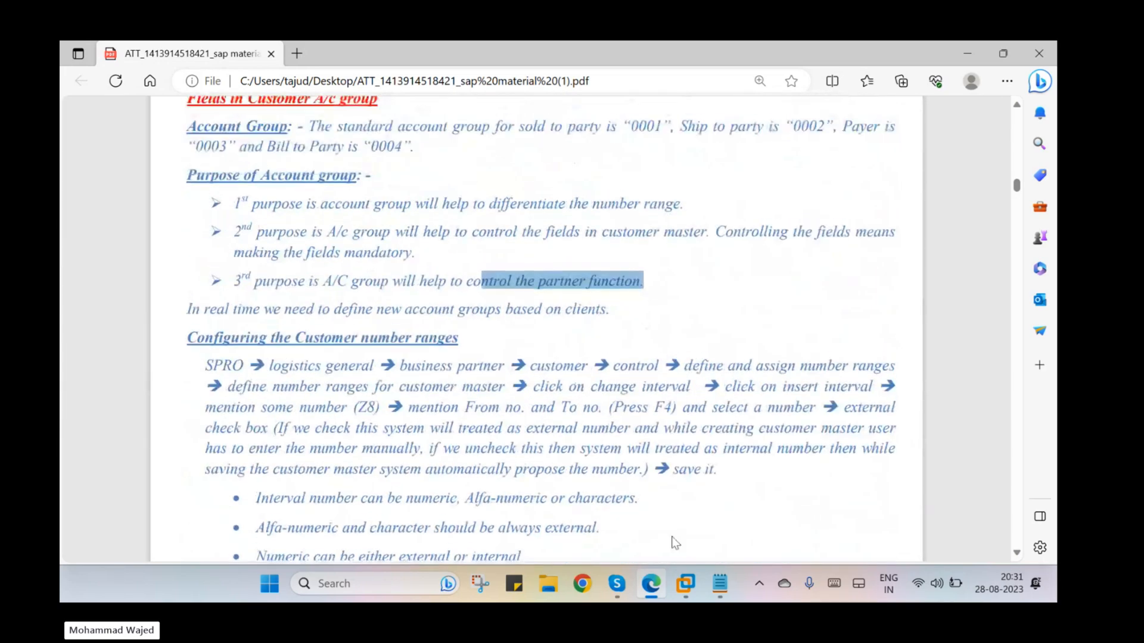
Switch back to SAP, open the APollo Pharmacy customer for change with transaction XD02, and display the session's system information
{"action": "left_click", "coordinate": [686, 585]}
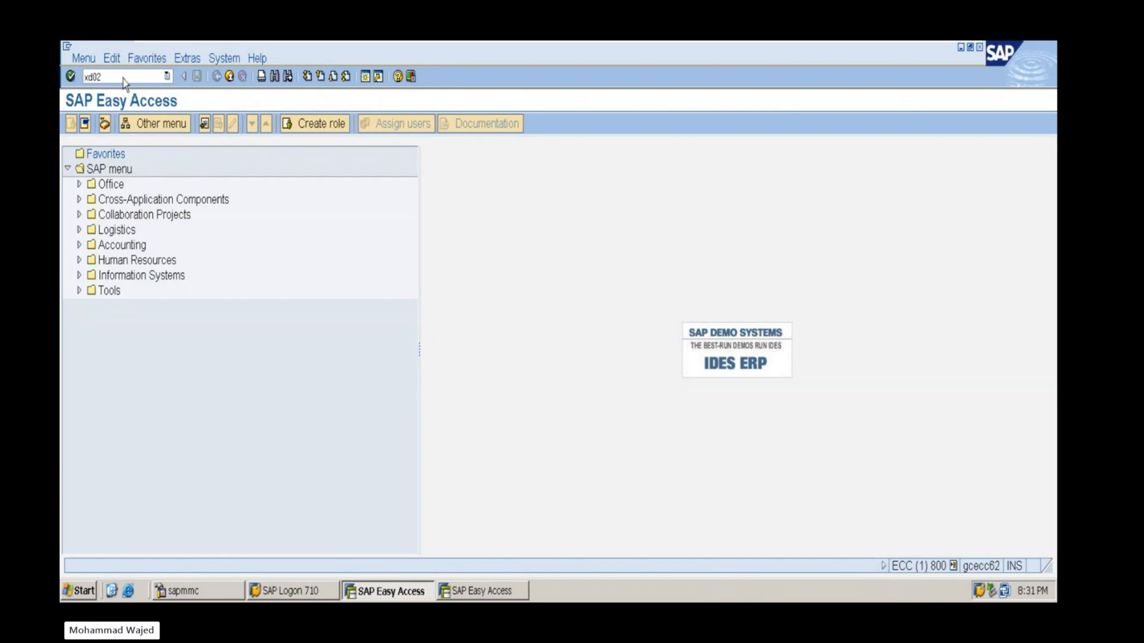
{"action": "key", "text": "Return"}
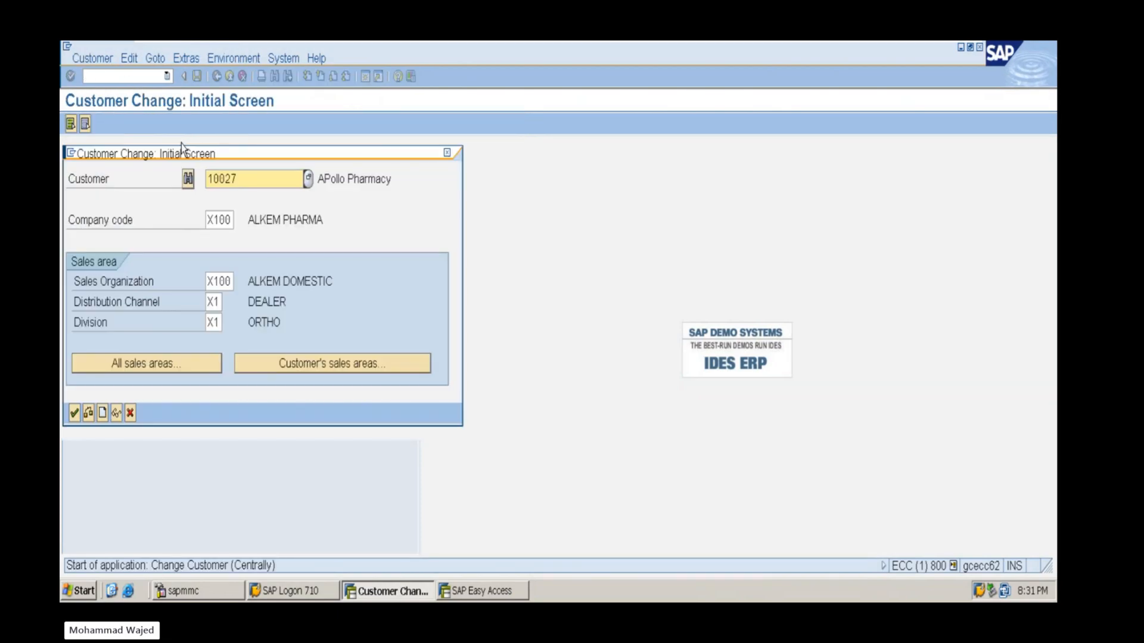
{"action": "key", "text": "Return"}
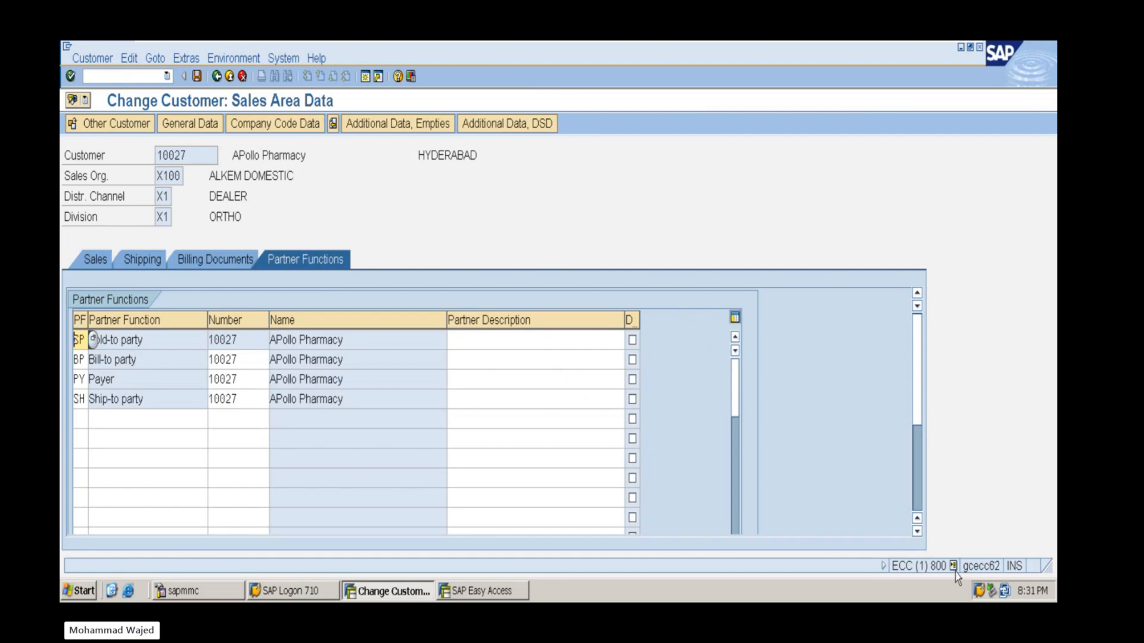
{"action": "left_click", "coordinate": [956, 566]}
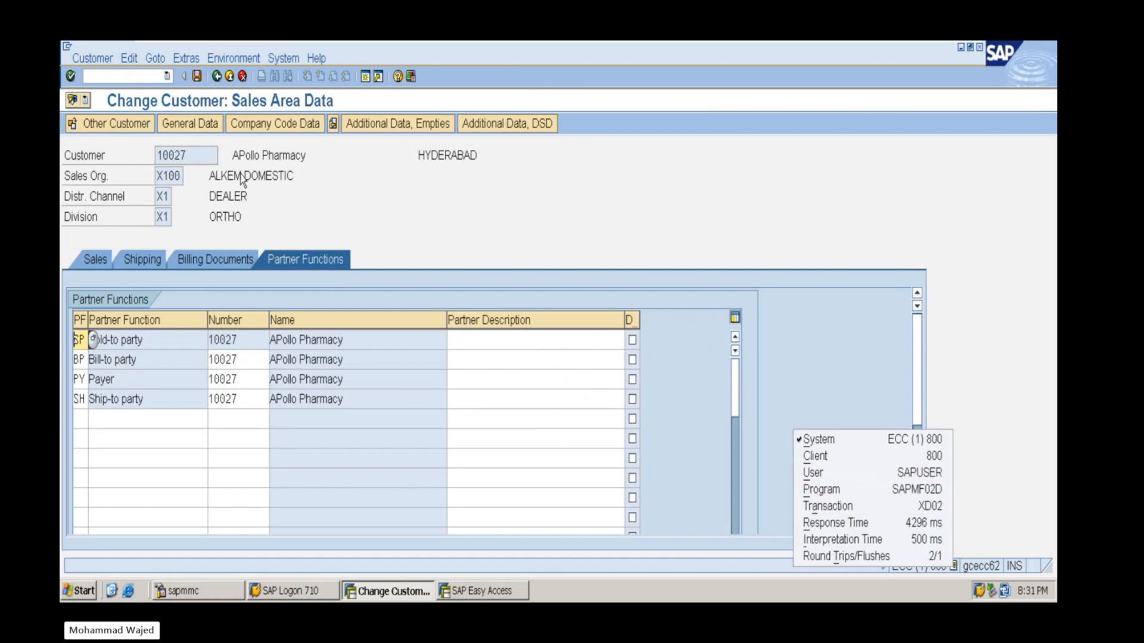
Set the customer's shipping conditions to 02 (Standard) and check the transaction code in the session's system information
{"action": "left_click", "coordinate": [148, 262]}
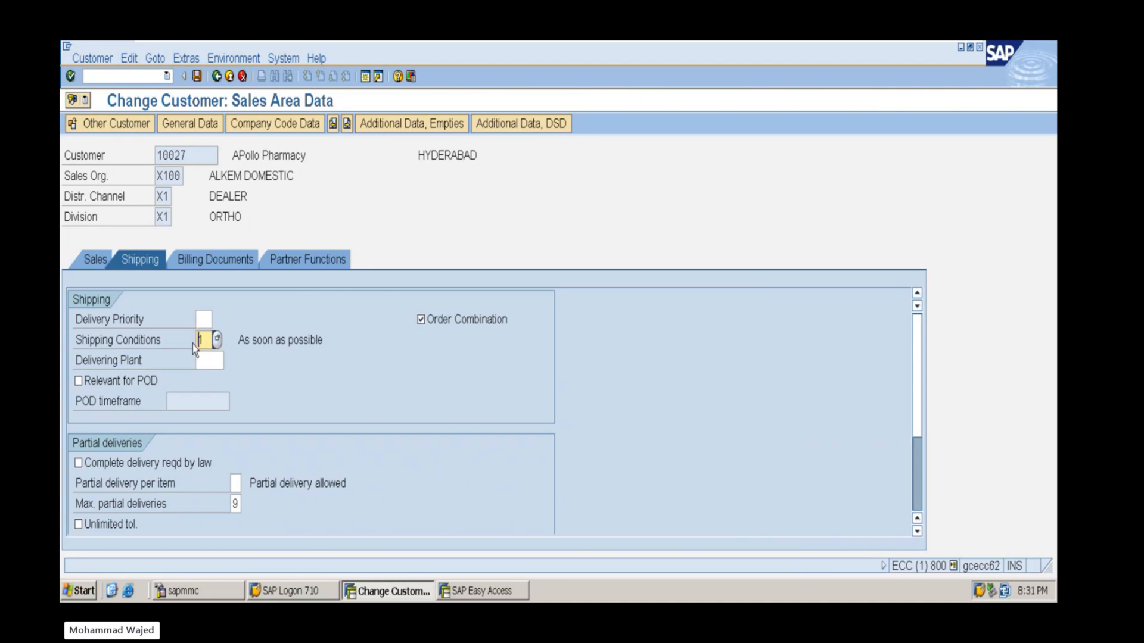
{"action": "type", "text": "02"}
{"action": "key", "text": "Return"}
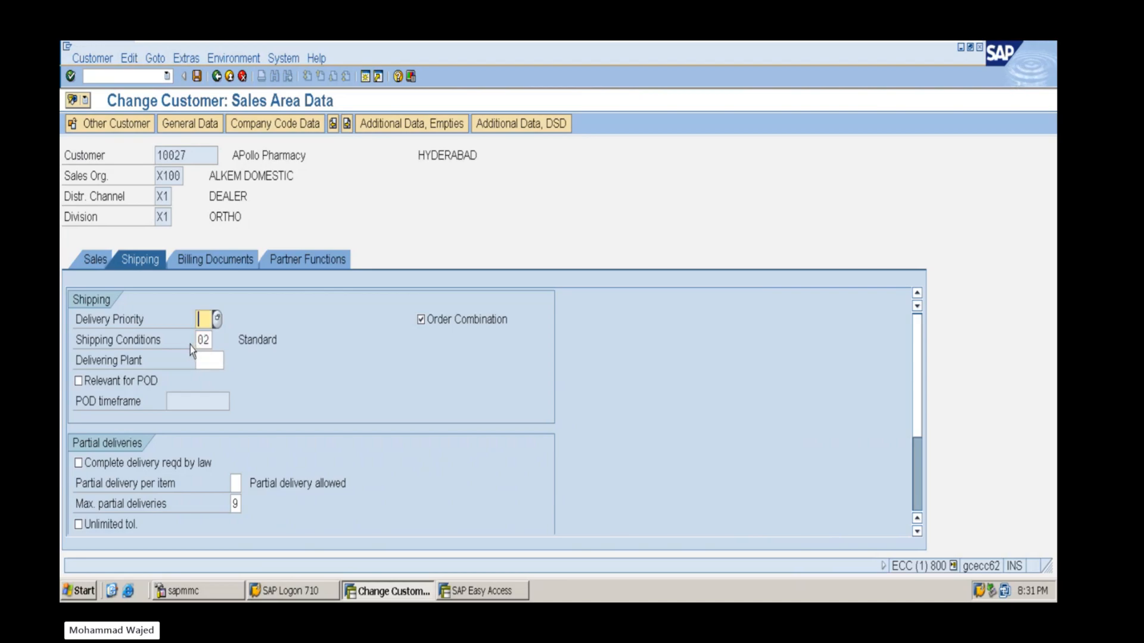
{"action": "left_click", "coordinate": [953, 569]}
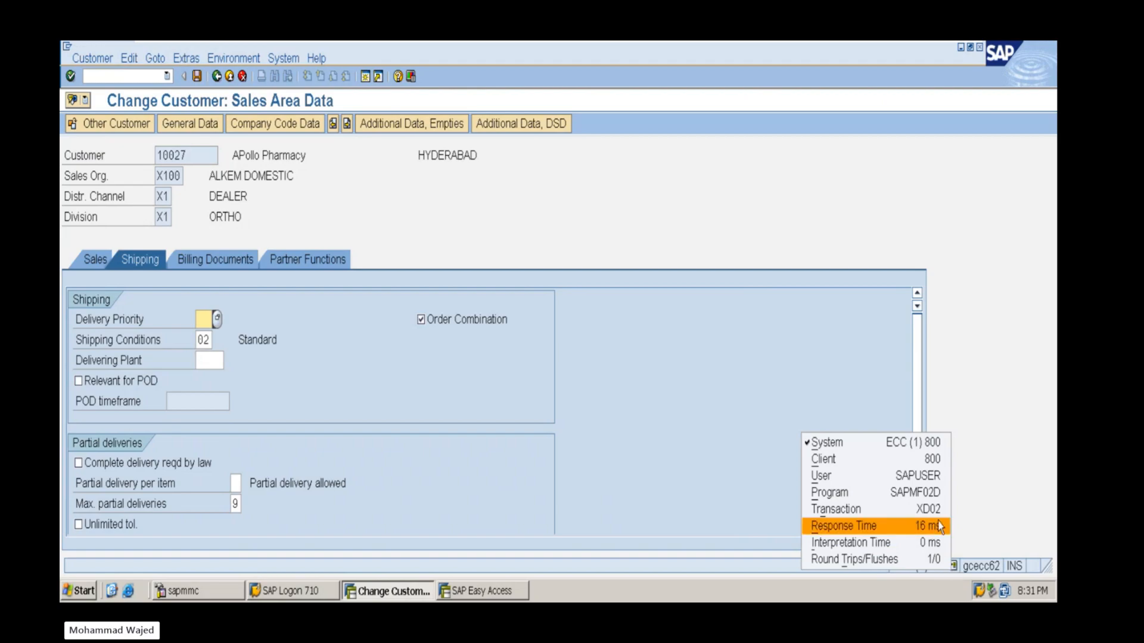
{"action": "left_click", "coordinate": [683, 339]}
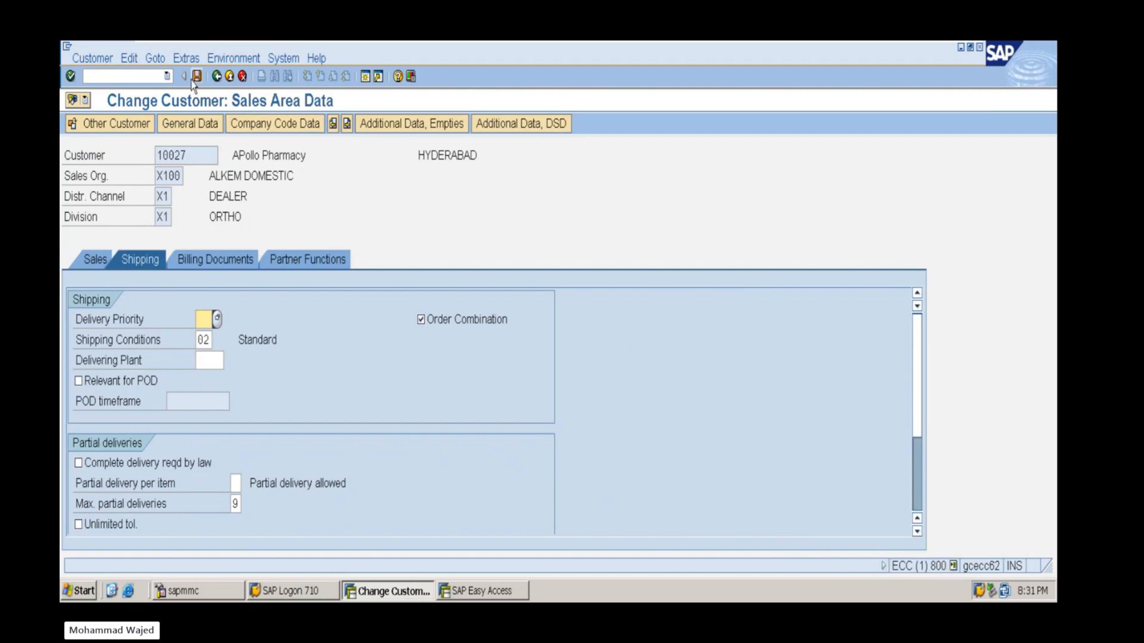
Display the customer's partner functions, and open the Customer Account Groups overview in a new session with transaction OVT0, checking the transaction code
{"action": "left_click", "coordinate": [315, 262]}
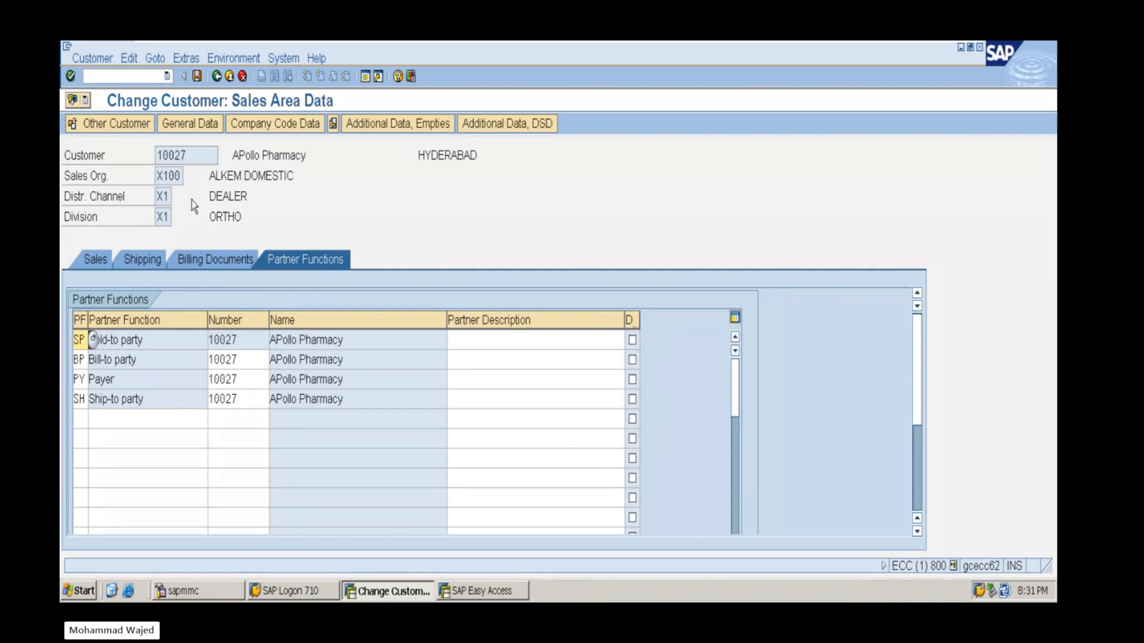
{"action": "left_click", "coordinate": [364, 76]}
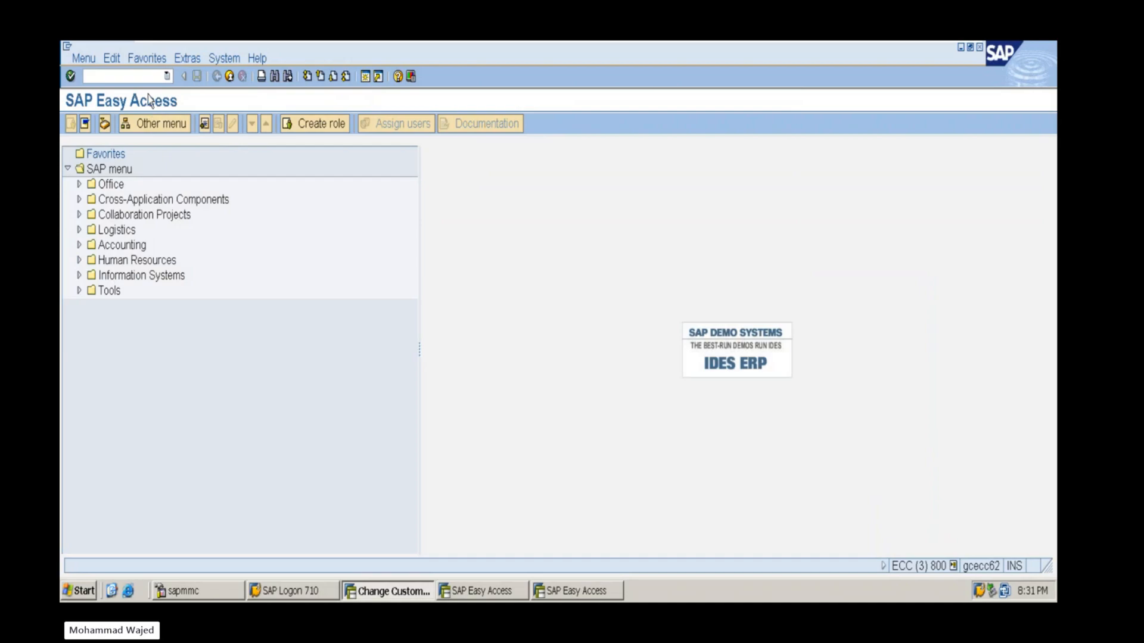
{"action": "type", "text": "ovt0"}
{"action": "key", "text": "Return"}
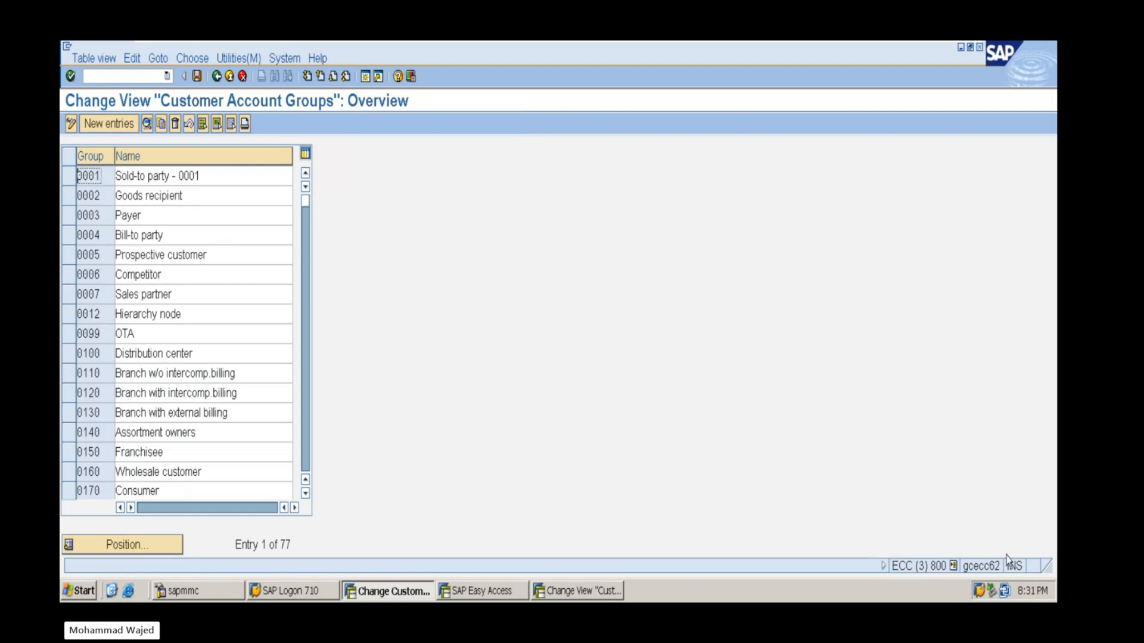
{"action": "left_click", "coordinate": [954, 566]}
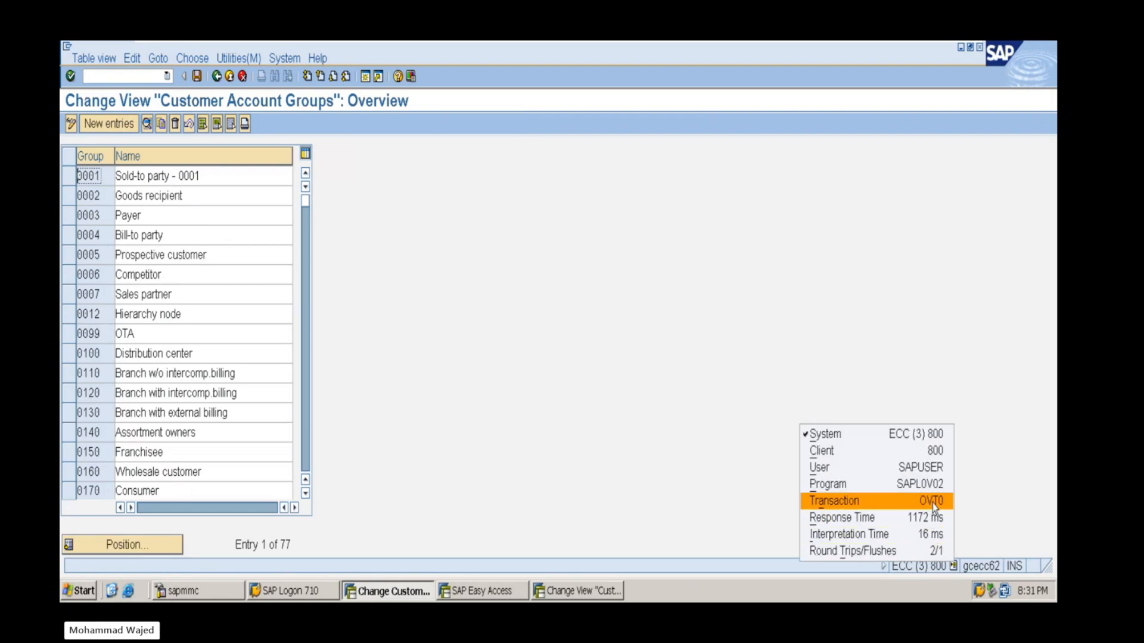
{"action": "left_click", "coordinate": [596, 414]}
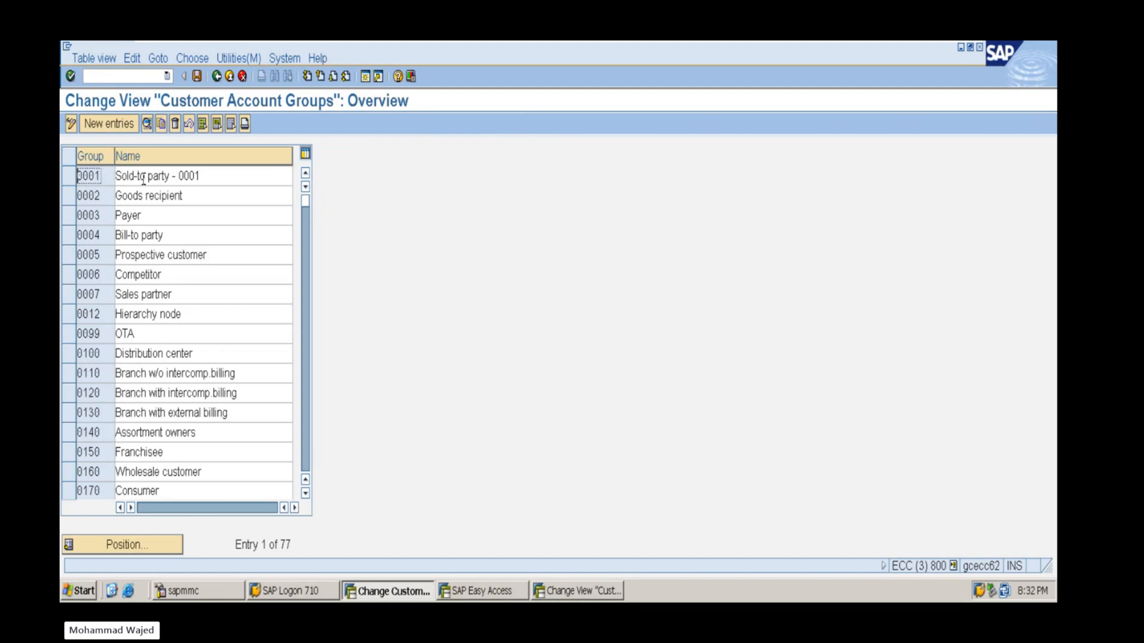
Copy the account group 0001 Sold-to party to a new account group X001
{"action": "left_click_drag", "start_coordinate": [210, 177], "coordinate": [122, 179]}
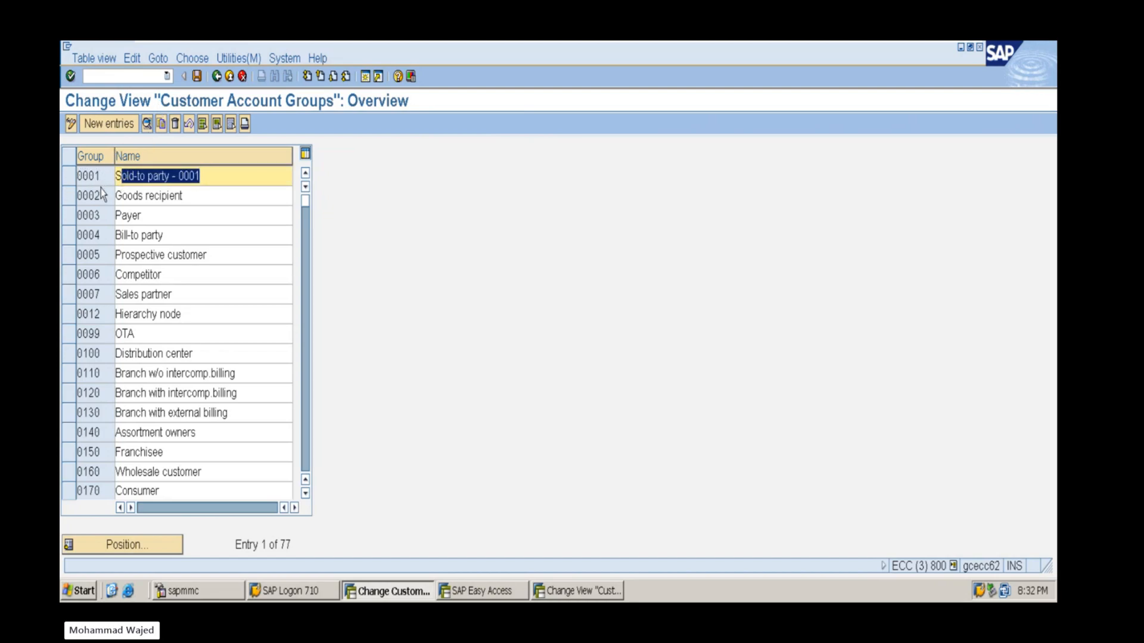
{"action": "left_click", "coordinate": [67, 181]}
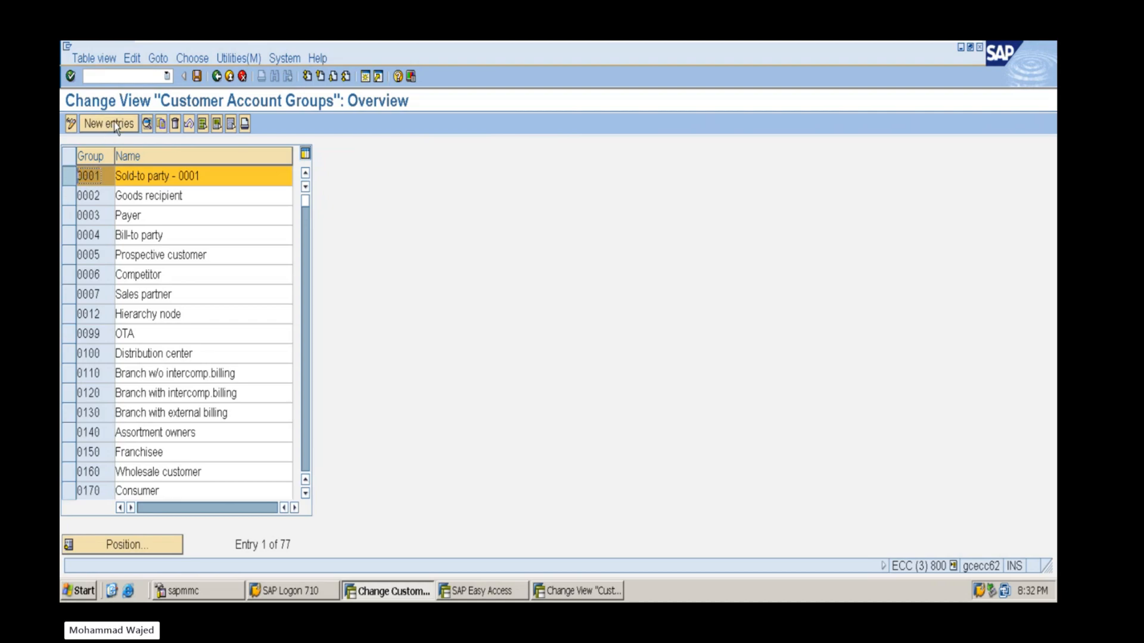
{"action": "left_click", "coordinate": [161, 124]}
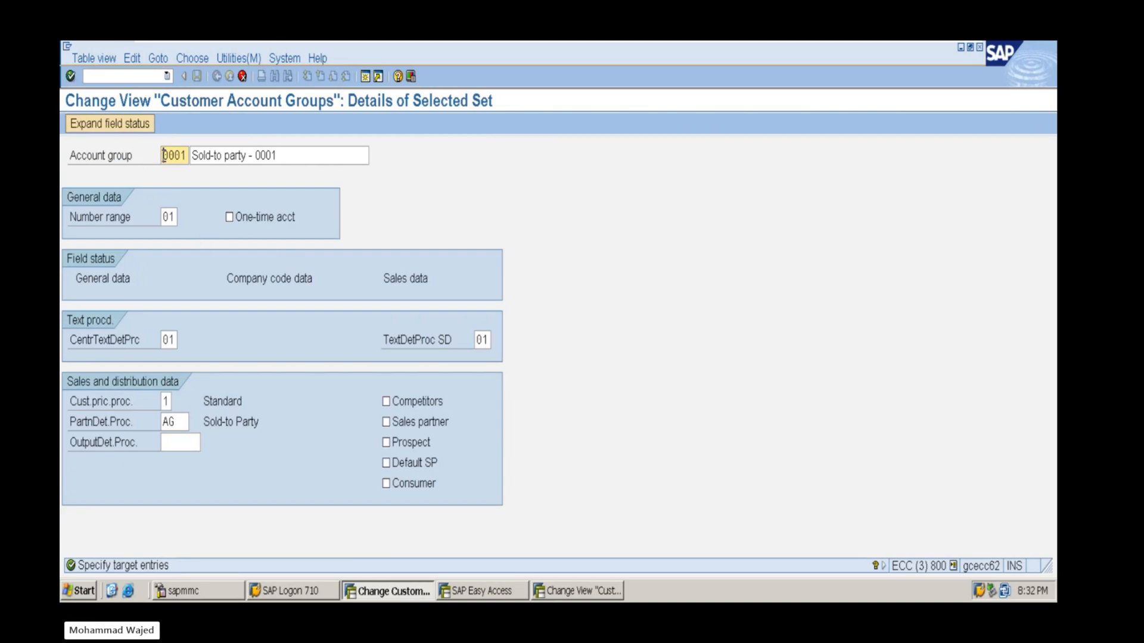
{"action": "key", "text": "Delete"}
{"action": "key", "text": "Delete"}
{"action": "key", "text": "Delete"}
{"action": "key", "text": "Delete"}
{"action": "type", "text": "K001"}
{"action": "key", "text": "Return"}
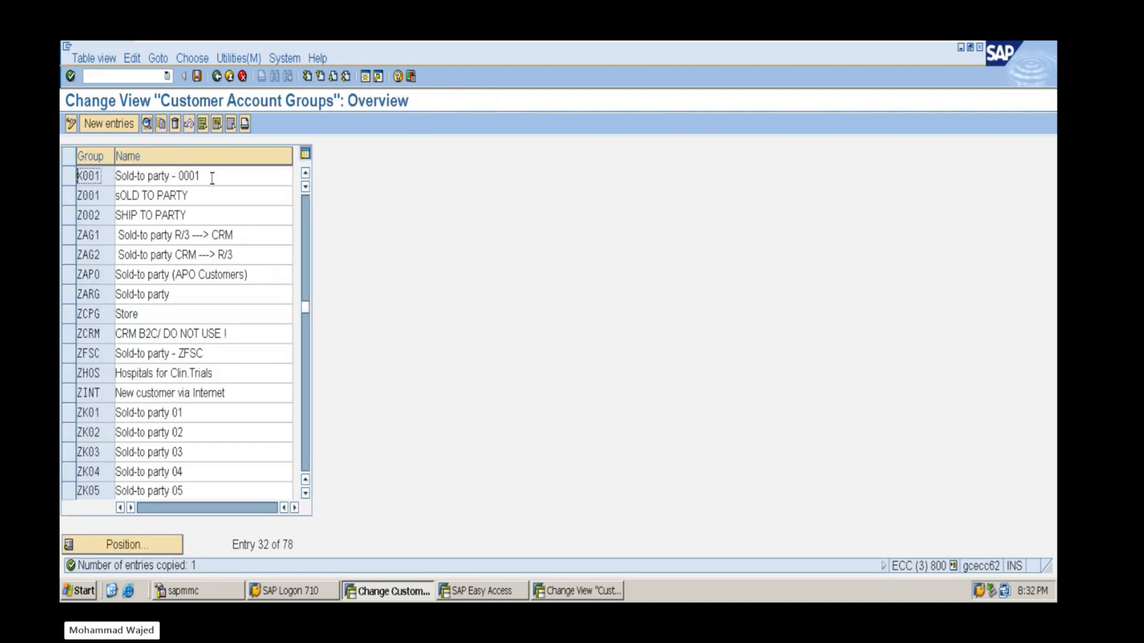
Shorten the name of account group X001 to "Sold-to party" and save the entry
{"action": "left_click", "coordinate": [209, 176]}
{"action": "key", "text": "BackSpace"}
{"action": "key", "text": "BackSpace"}
{"action": "key", "text": "BackSpace"}
{"action": "key", "text": "BackSpace"}
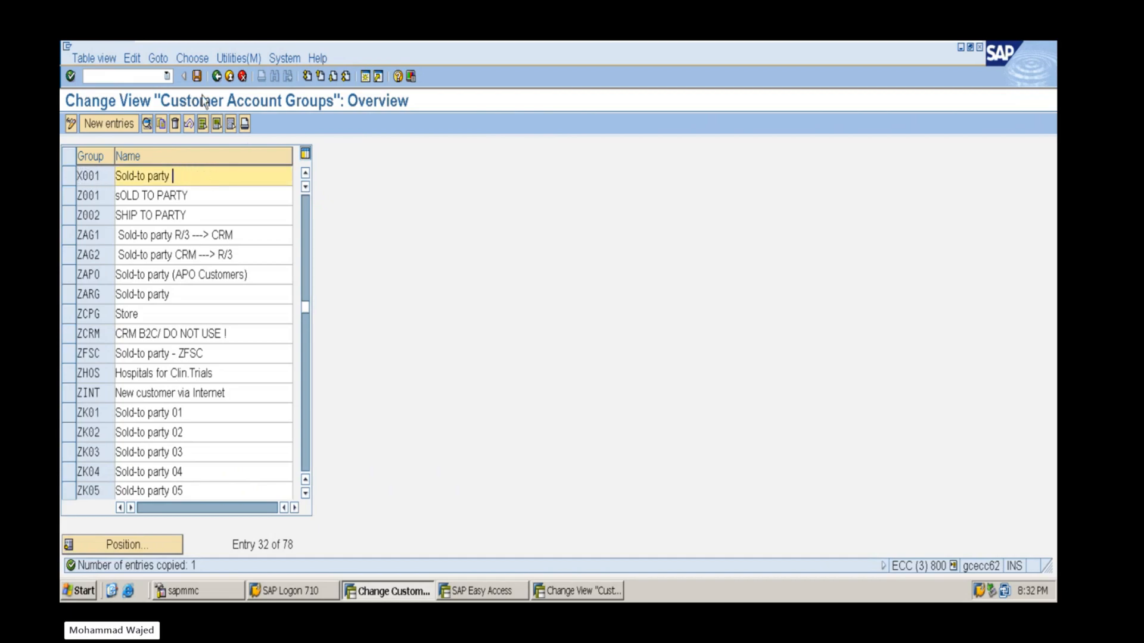
{"action": "left_click", "coordinate": [196, 76]}
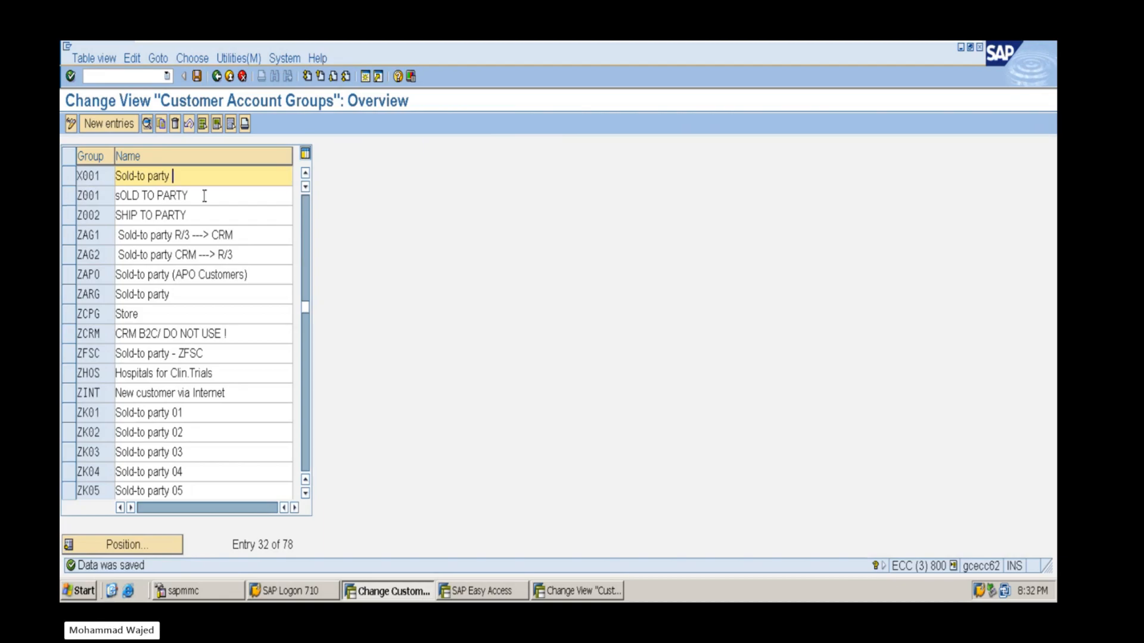
Return to the session with the APollo Pharmacy customer and highlight its customer number
{"action": "left_click", "coordinate": [571, 589]}
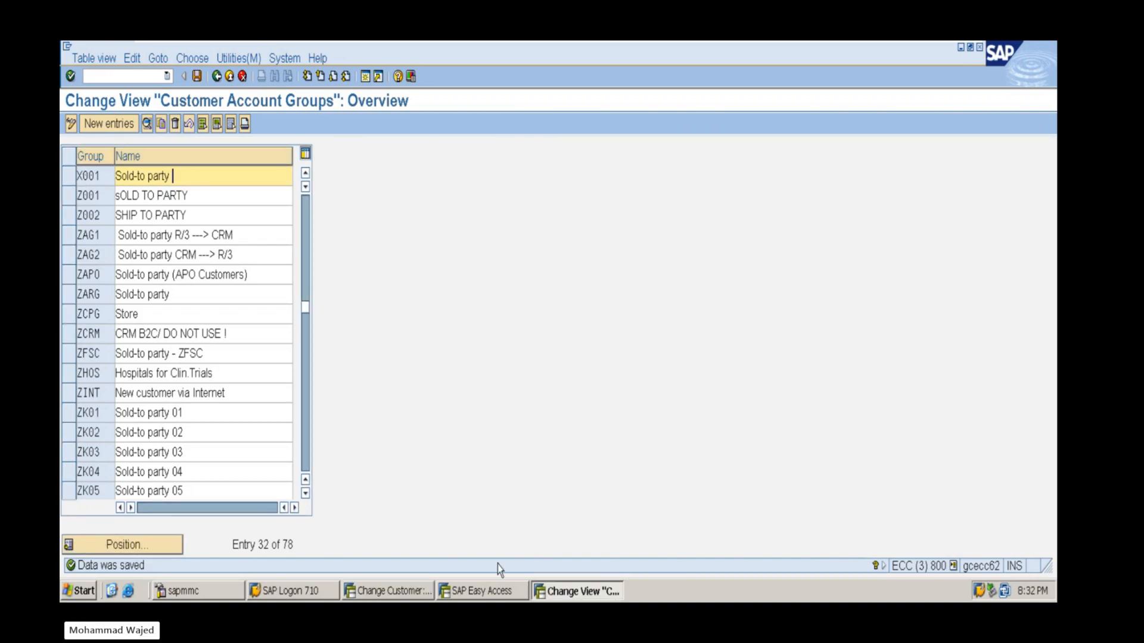
{"action": "left_click", "coordinate": [490, 591]}
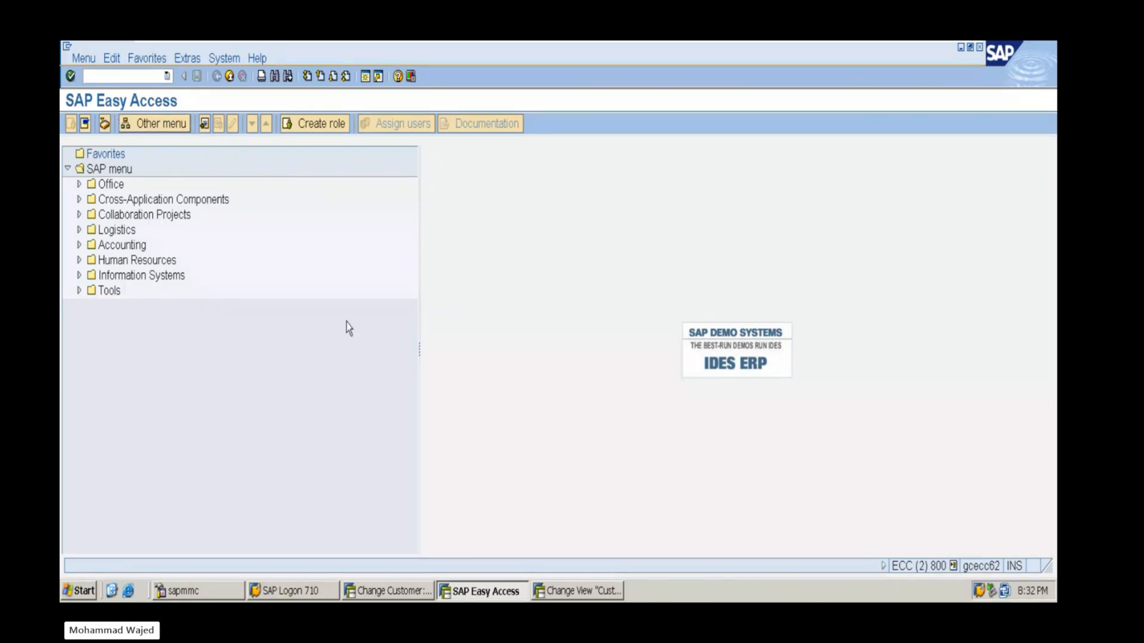
{"action": "left_click", "coordinate": [391, 591]}
{"action": "left_click_drag", "start_coordinate": [196, 157], "coordinate": [131, 155]}
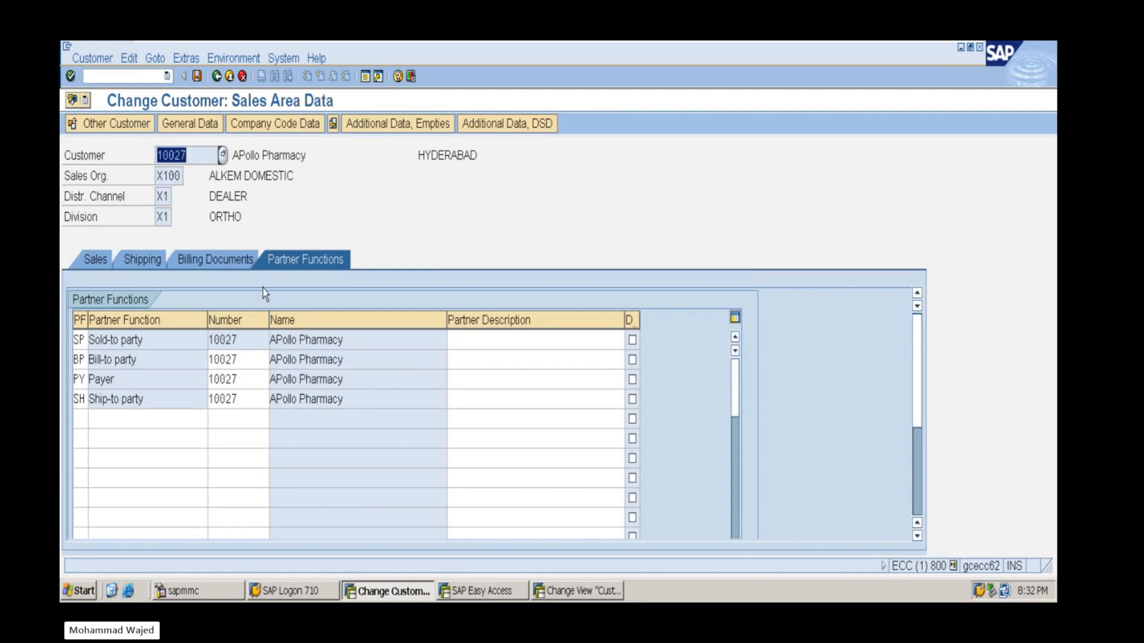
Start customer creation with transaction XD01 in the free session and look up account group X001 and its number range limits
{"action": "left_click", "coordinate": [480, 591]}
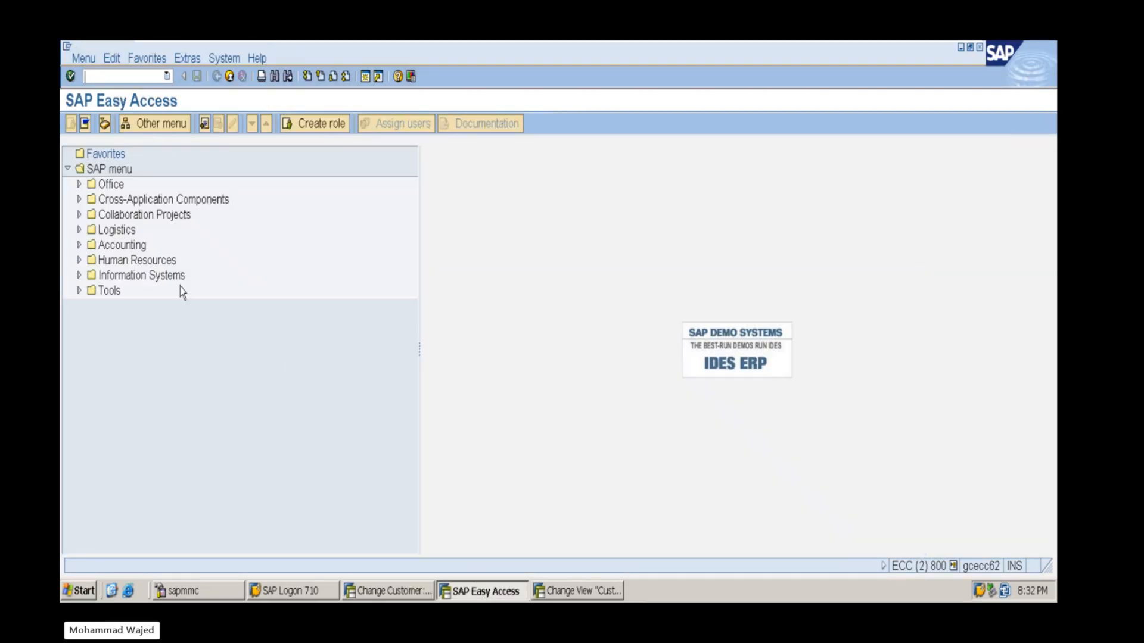
{"action": "type", "text": "XD01"}
{"action": "key", "text": "Return"}
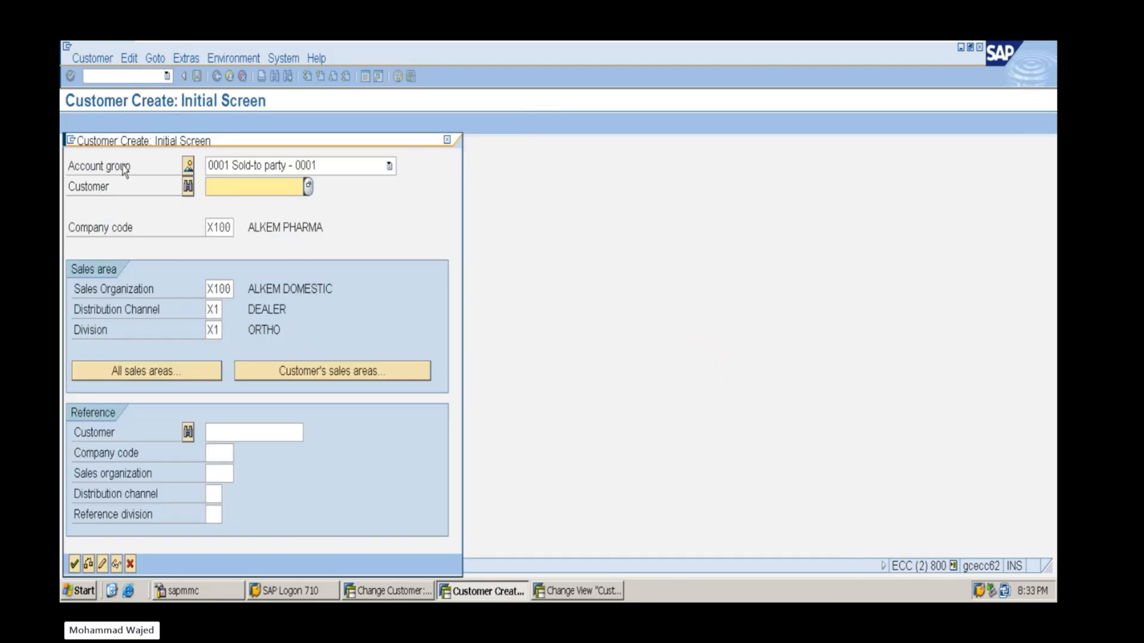
{"action": "left_click", "coordinate": [188, 166]}
{"action": "type", "text": "X001"}
{"action": "key", "text": "Return"}
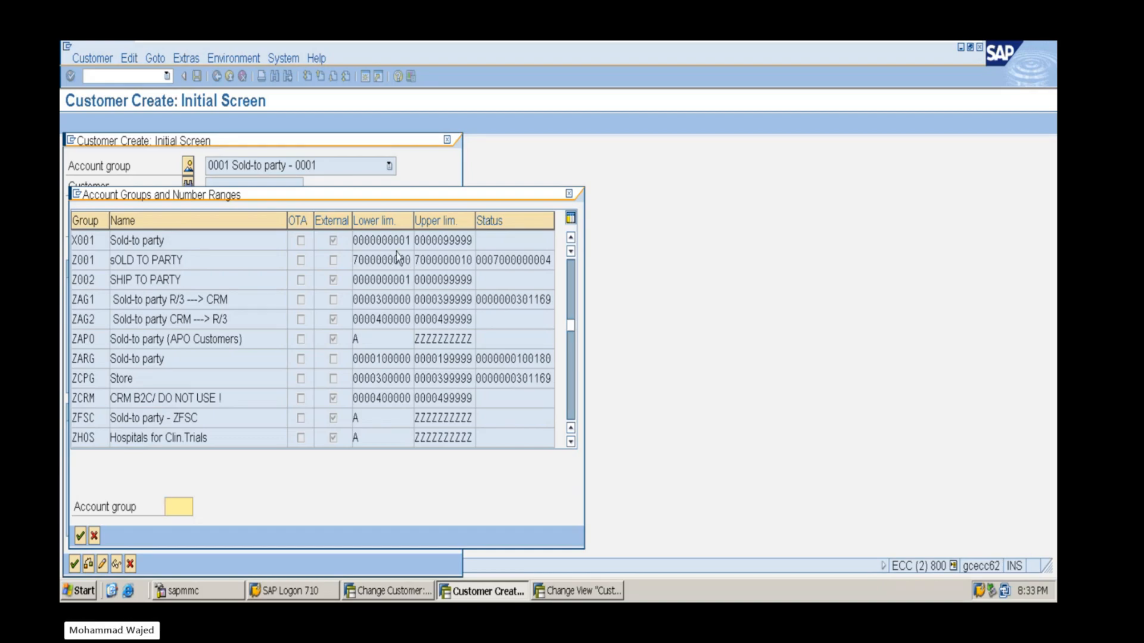
{"action": "left_click_drag", "start_coordinate": [371, 240], "coordinate": [403, 240]}
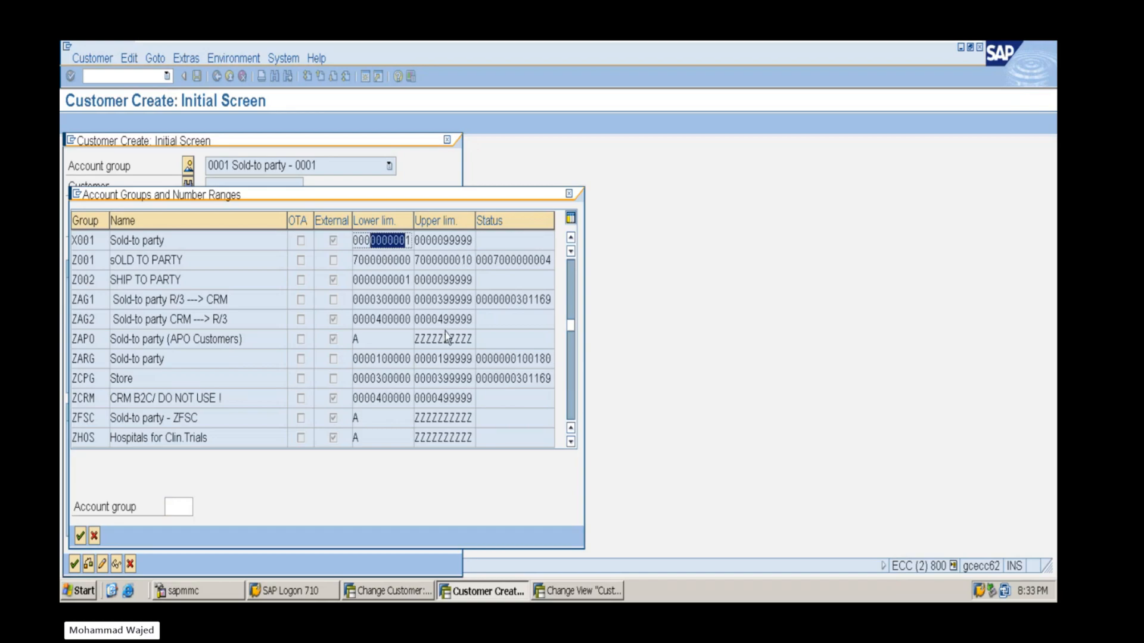
Switch to the customer notes in Notepad and add a separator line of equals signs below "guarranty"
{"action": "mouse_move", "coordinate": [890, 46]}
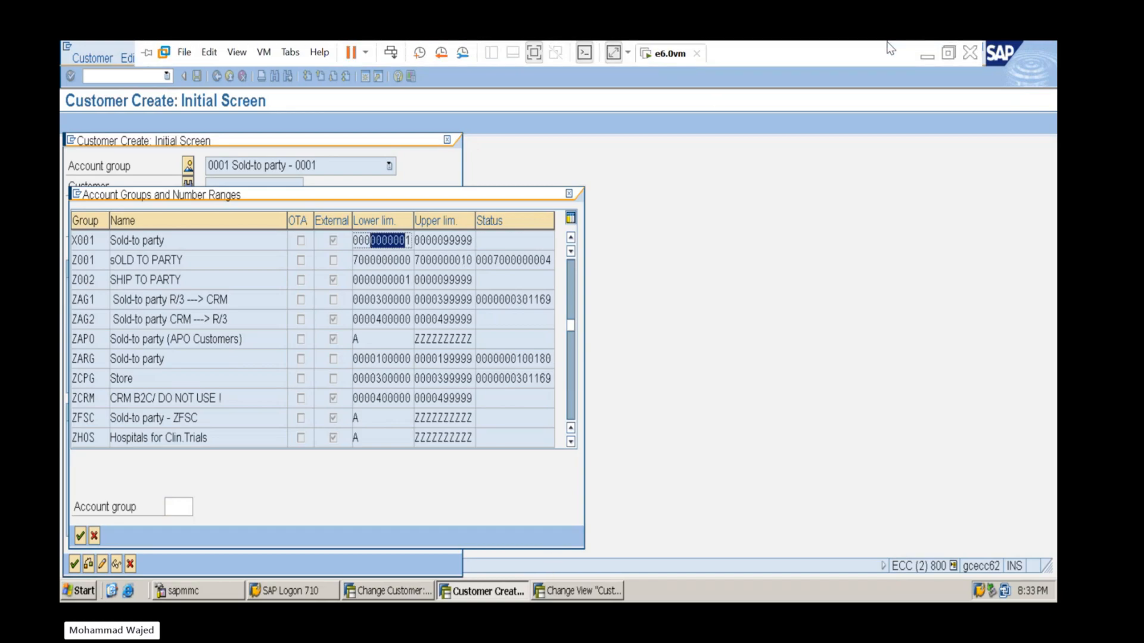
{"action": "left_click", "coordinate": [927, 59]}
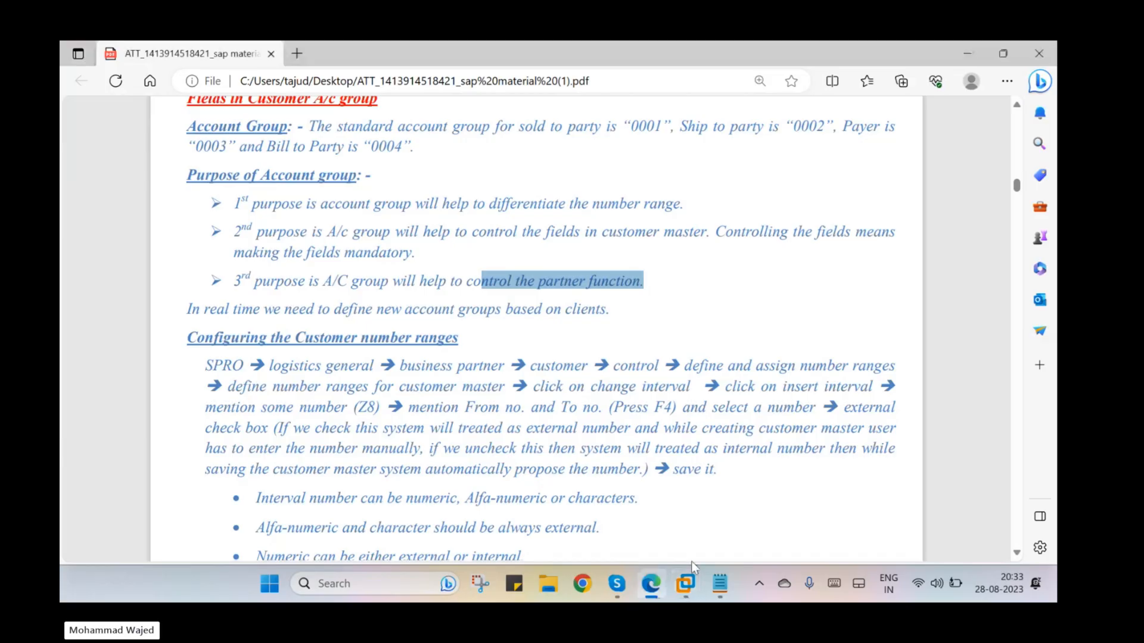
{"action": "left_click", "coordinate": [719, 585]}
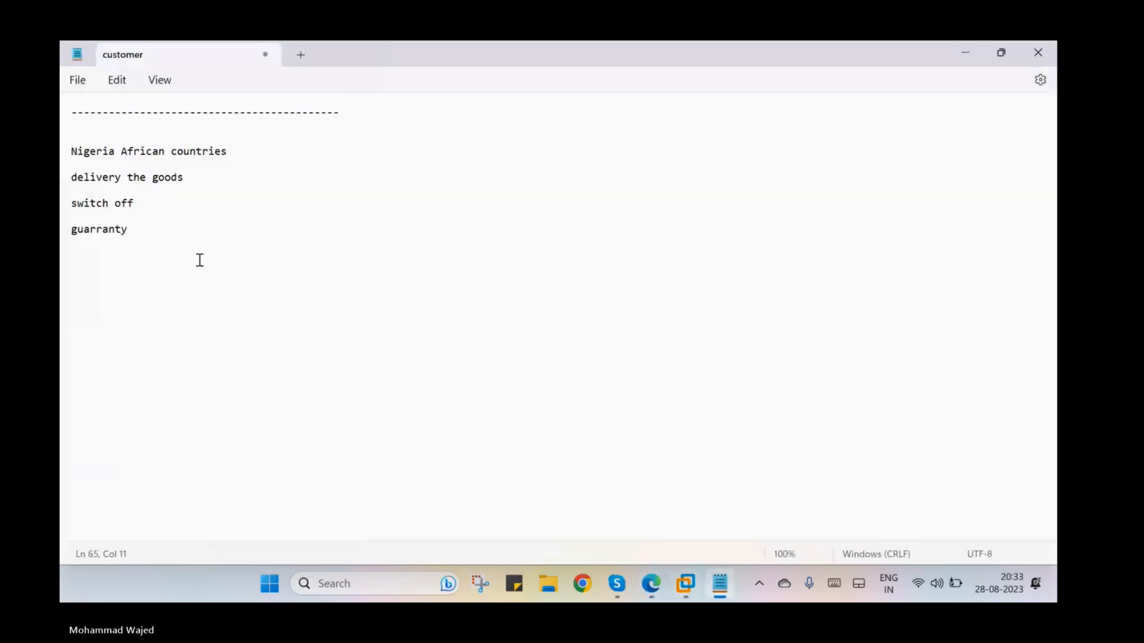
{"action": "key", "text": "Return"}
{"action": "type", "text": "==================================="}
{"action": "key", "text": "Return"}
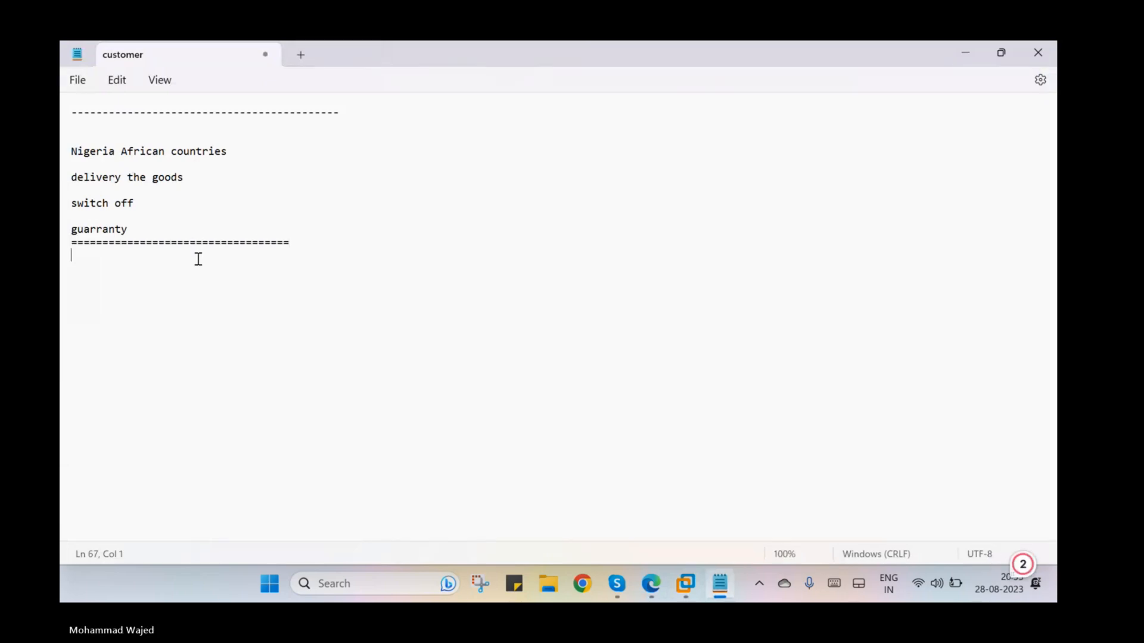
Add a note headed "extternal" with the range "1 ---------99999" and a seven-digit sample customer number beneath it
{"action": "scroll", "coordinate": [116, 226], "scroll_direction": "down", "scroll_amount": 5}
{"action": "left_click", "coordinate": [101, 153]}
{"action": "type", "text": "extternal"}
{"action": "key", "text": "Return"}
{"action": "key", "text": "Return"}
{"action": "type", "text": "1 ---------------"}
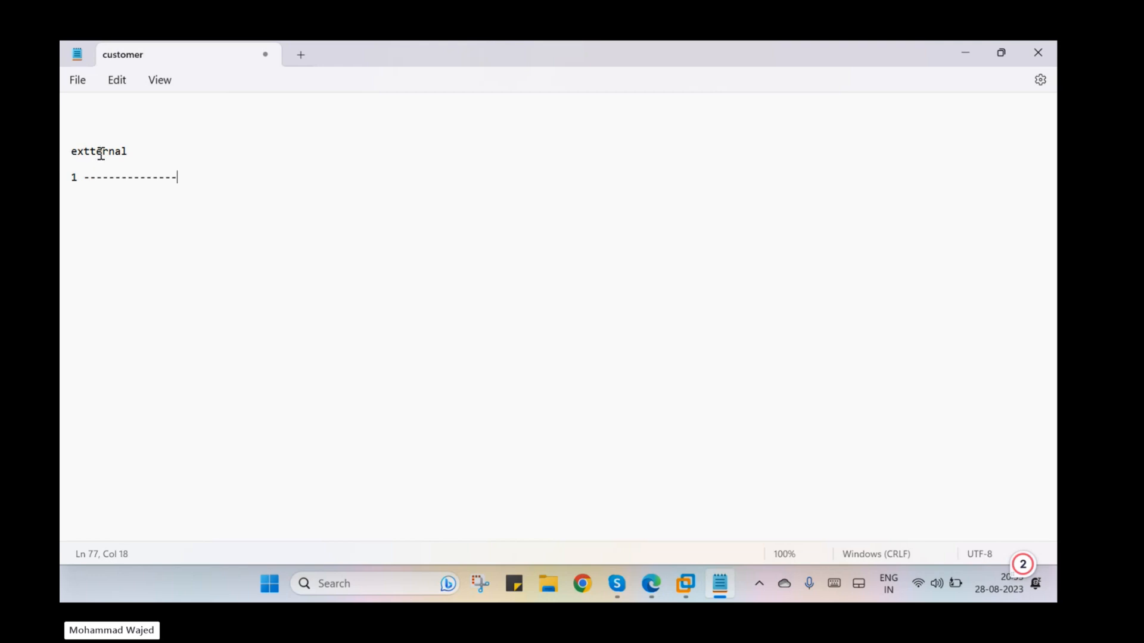
{"action": "key", "text": "BackSpace"}
{"action": "key", "text": "BackSpace"}
{"action": "key", "text": "BackSpace"}
{"action": "key", "text": "BackSpace"}
{"action": "type", "text": "99999"}
{"action": "key", "text": "Return"}
{"action": "type", "text": "2222222"}
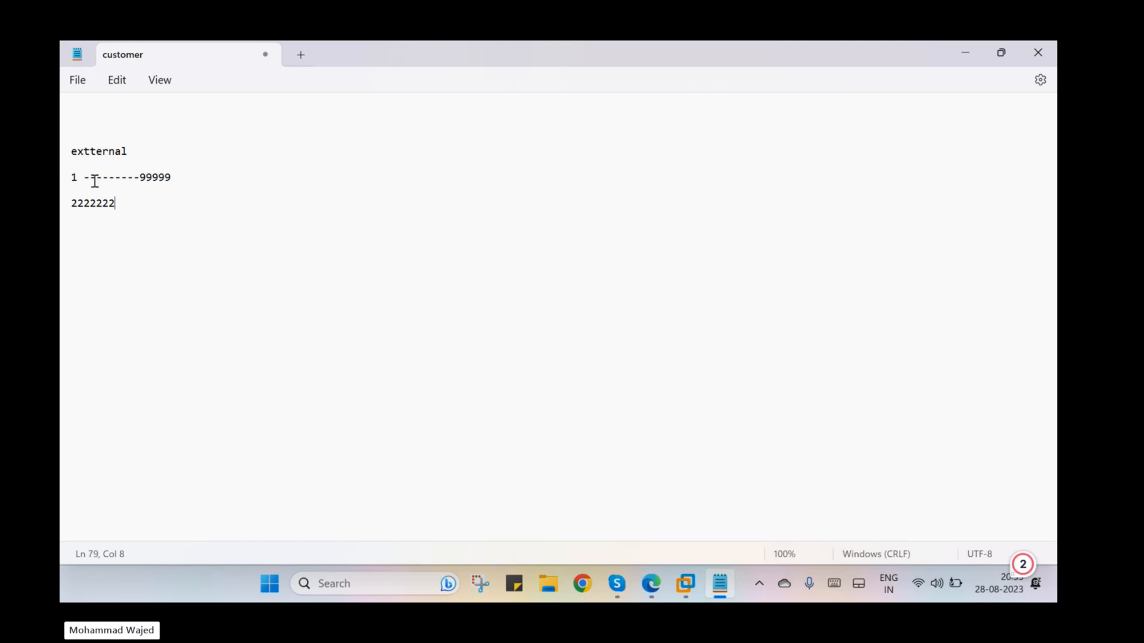
Switch back to SAP, try the seven-digit sample customer number with account group 0001, and recheck that group's number range limits
{"action": "left_click", "coordinate": [688, 590]}
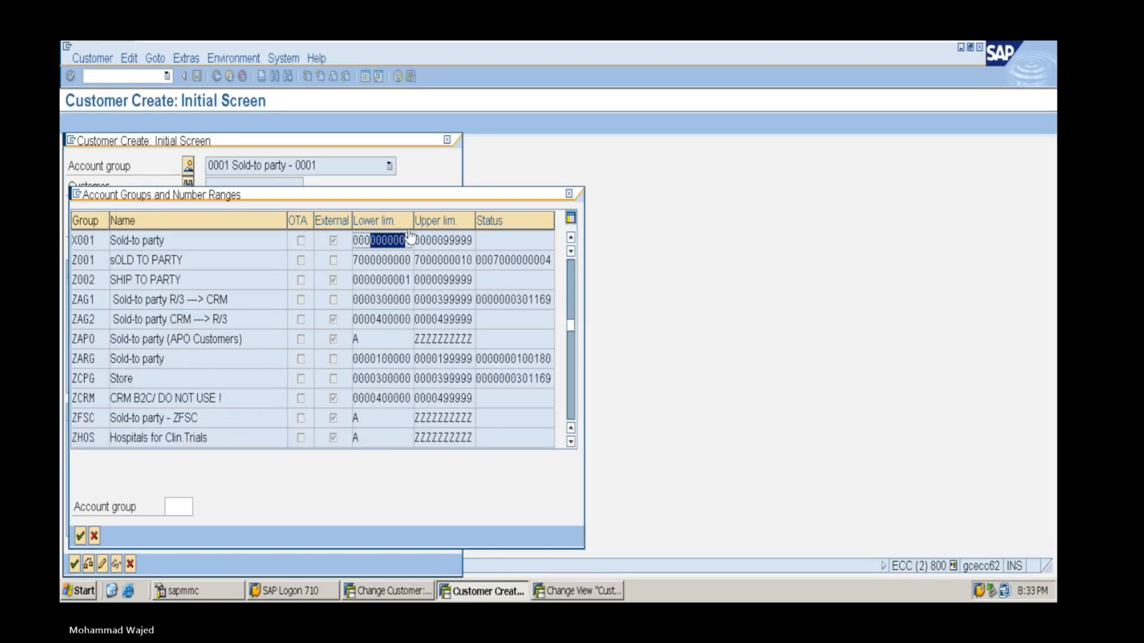
{"action": "left_click", "coordinate": [569, 193]}
{"action": "left_click", "coordinate": [238, 188]}
{"action": "type", "text": "2222222"}
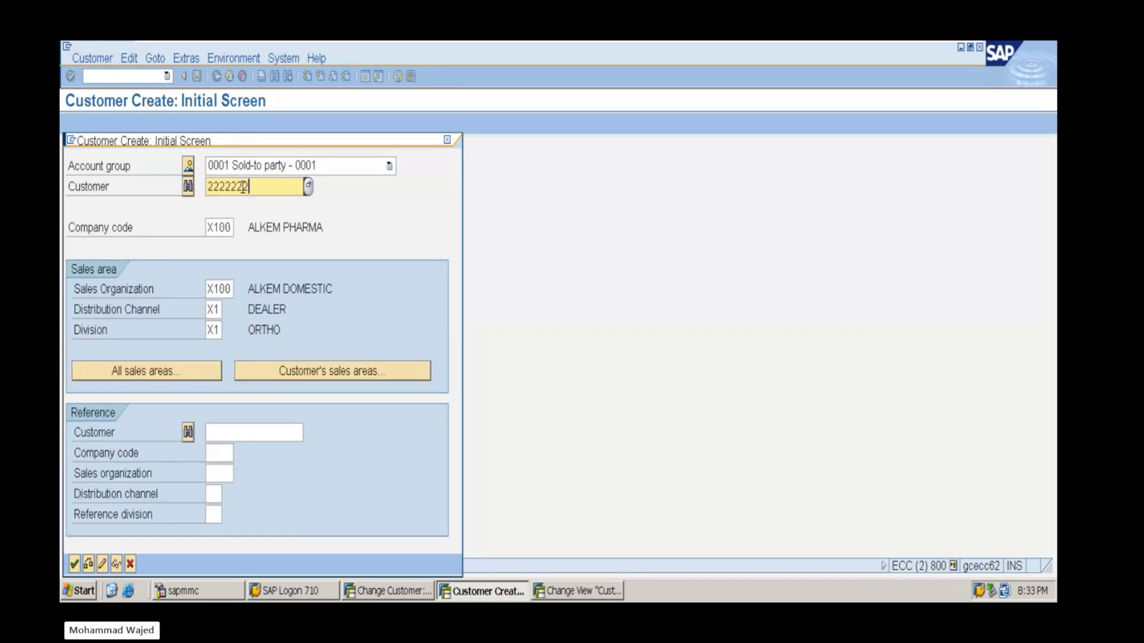
{"action": "key", "text": "Return"}
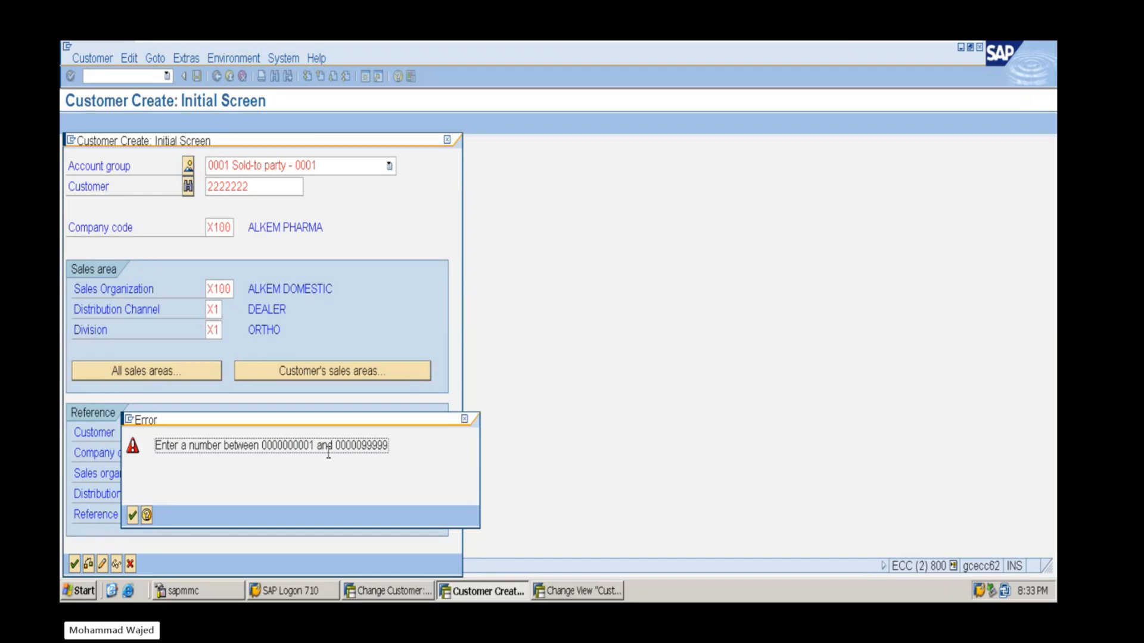
{"action": "left_click", "coordinate": [463, 419]}
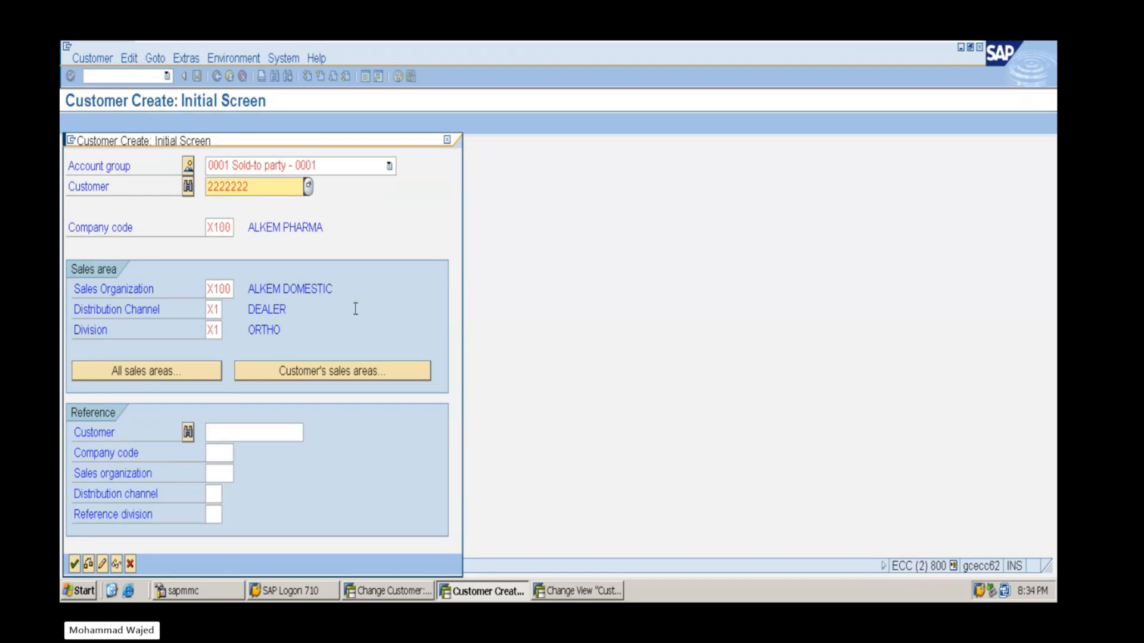
{"action": "left_click", "coordinate": [188, 166]}
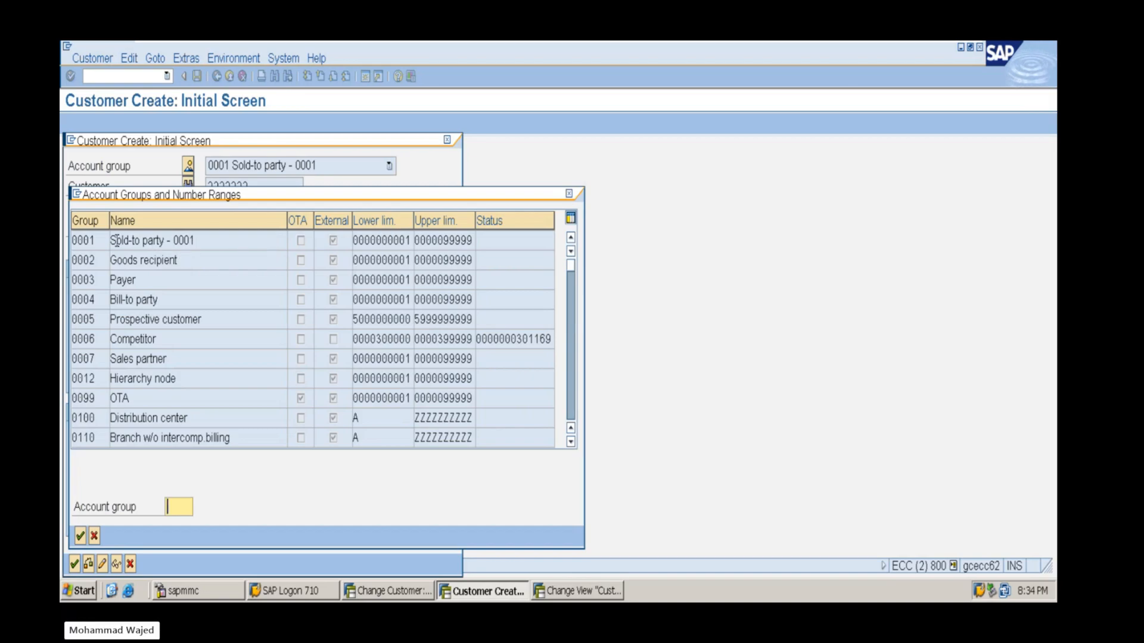
{"action": "left_click", "coordinate": [569, 194]}
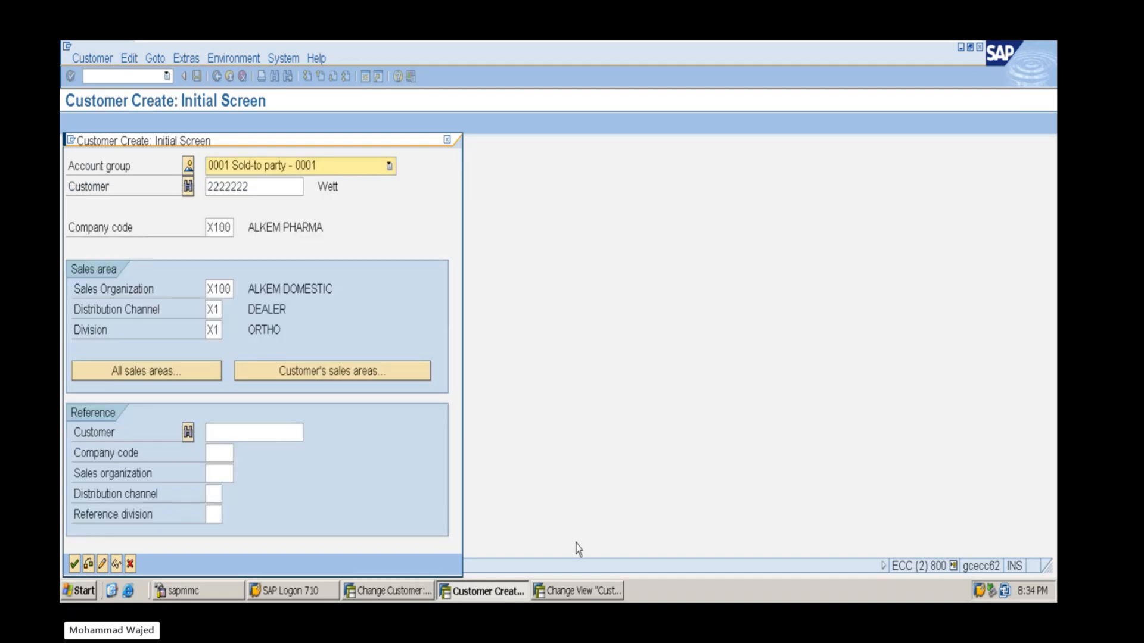
Open the details of account group X001 in the account groups session and highlight its number range
{"action": "left_click", "coordinate": [577, 591]}
{"action": "left_click", "coordinate": [70, 182]}
{"action": "left_click", "coordinate": [147, 124]}
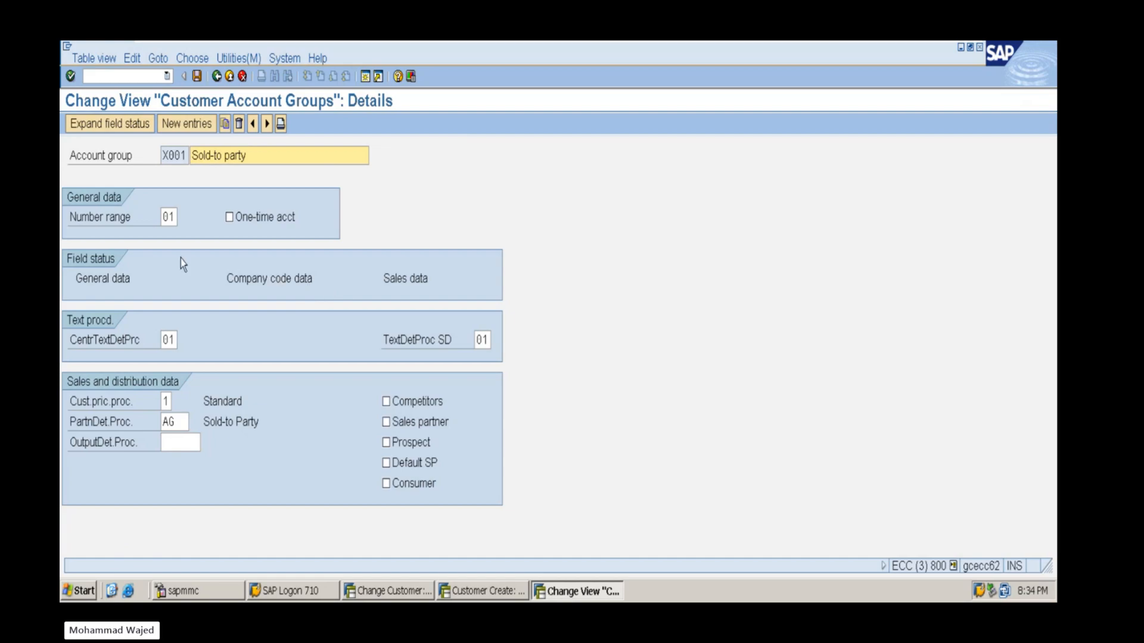
{"action": "left_click", "coordinate": [163, 217]}
{"action": "double_click", "coordinate": [165, 218]}
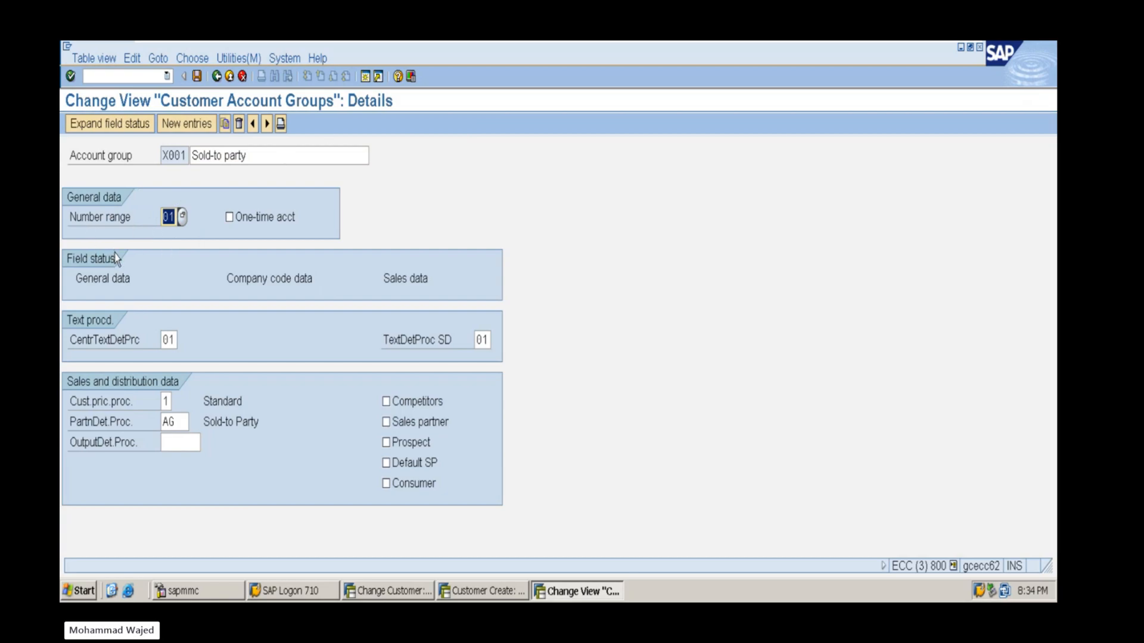
Open Customer Number Ranges in a new session with transaction XDN1 and check the transaction code in the system information
{"action": "left_click", "coordinate": [365, 76]}
{"action": "type", "text": "XDN1"}
{"action": "key", "text": "Return"}
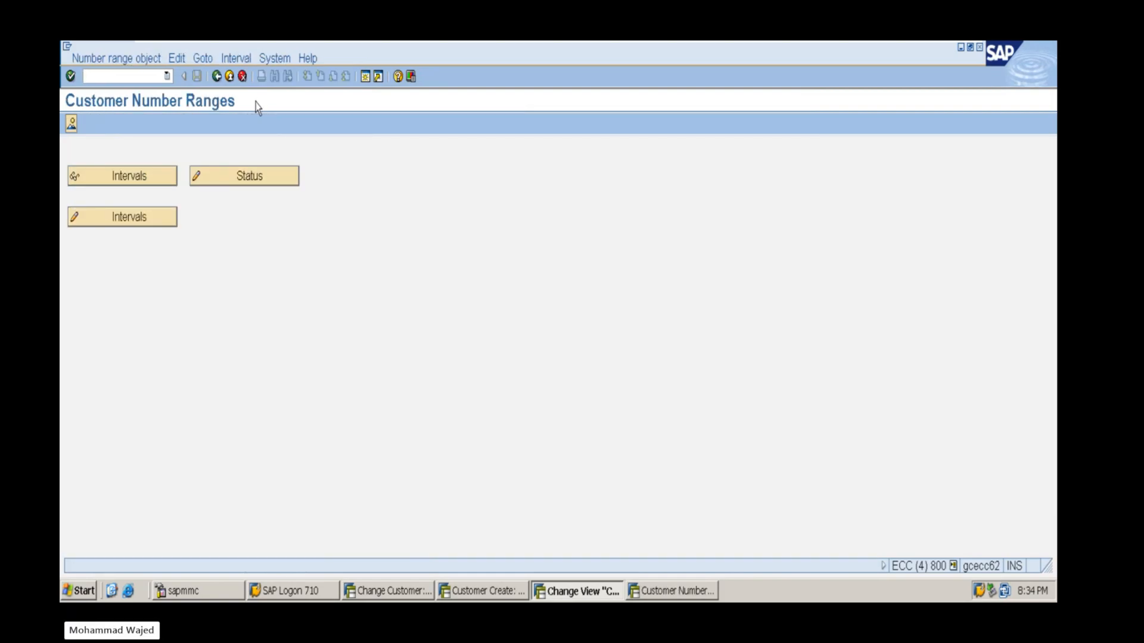
{"action": "left_click", "coordinate": [953, 566]}
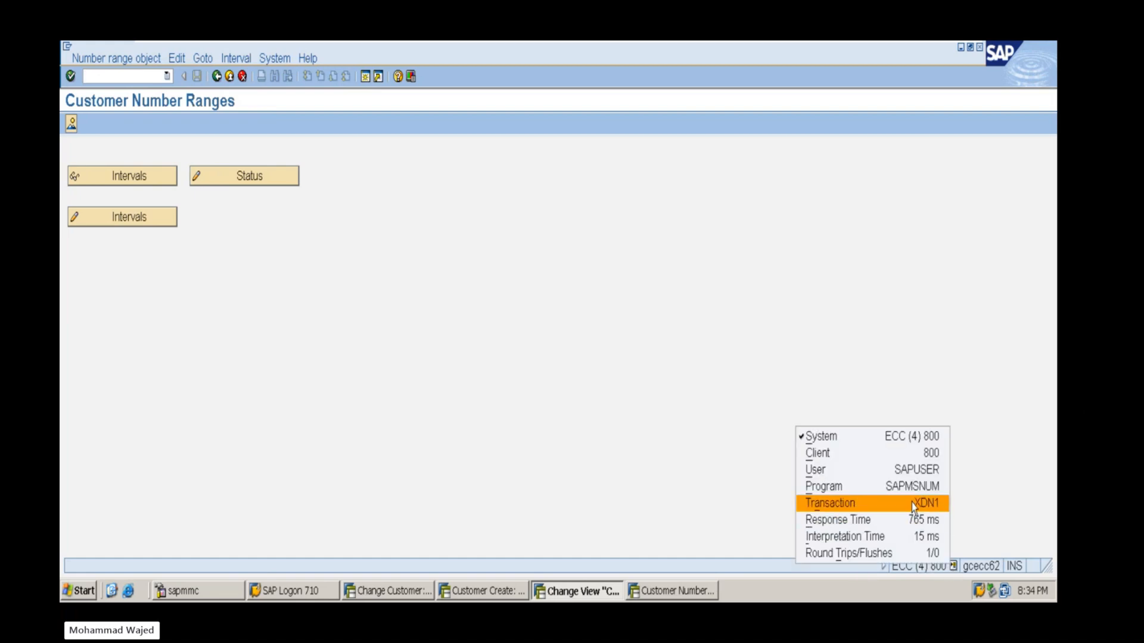
{"action": "left_click", "coordinate": [498, 431]}
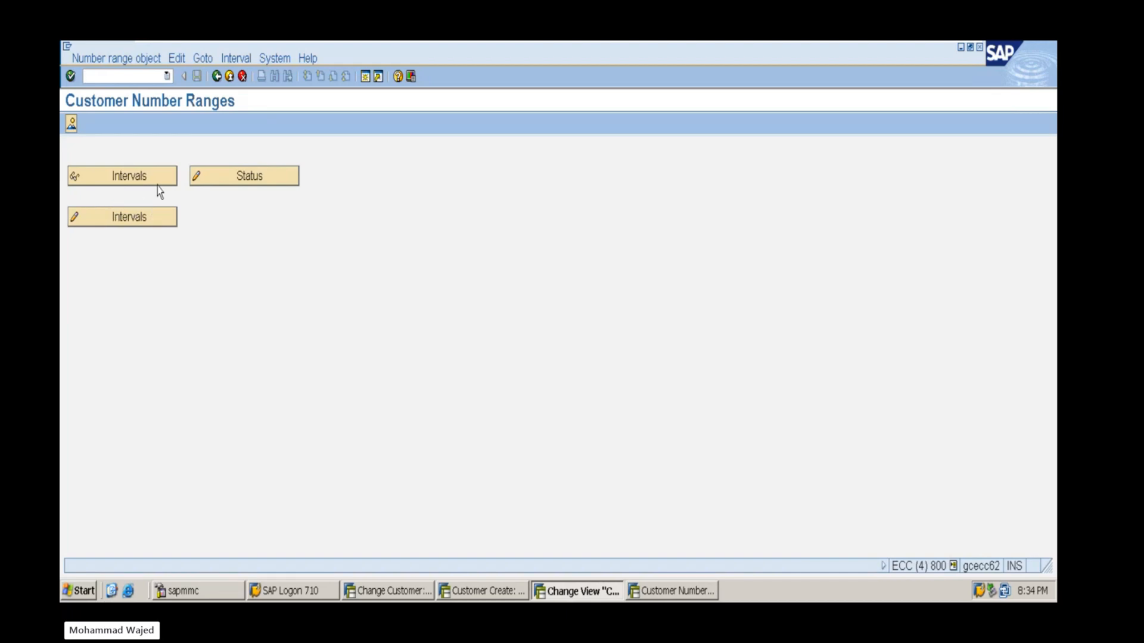
Open the customer number range intervals for maintenance and review the existing intervals down to Z2
{"action": "left_click", "coordinate": [94, 59]}
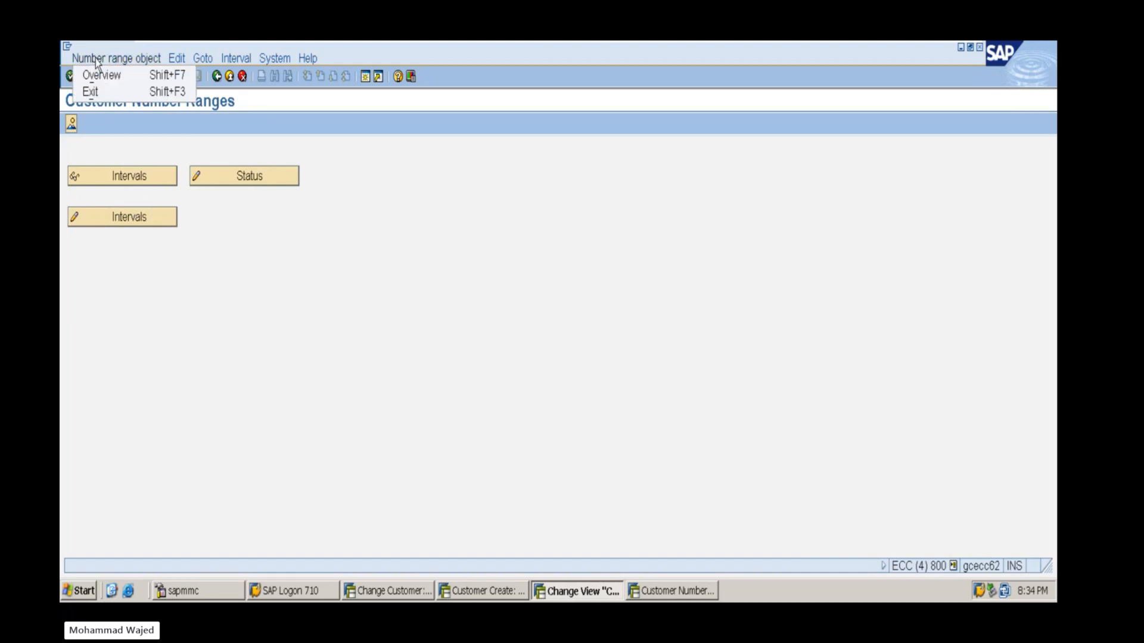
{"action": "left_click", "coordinate": [69, 232]}
{"action": "left_click", "coordinate": [112, 224]}
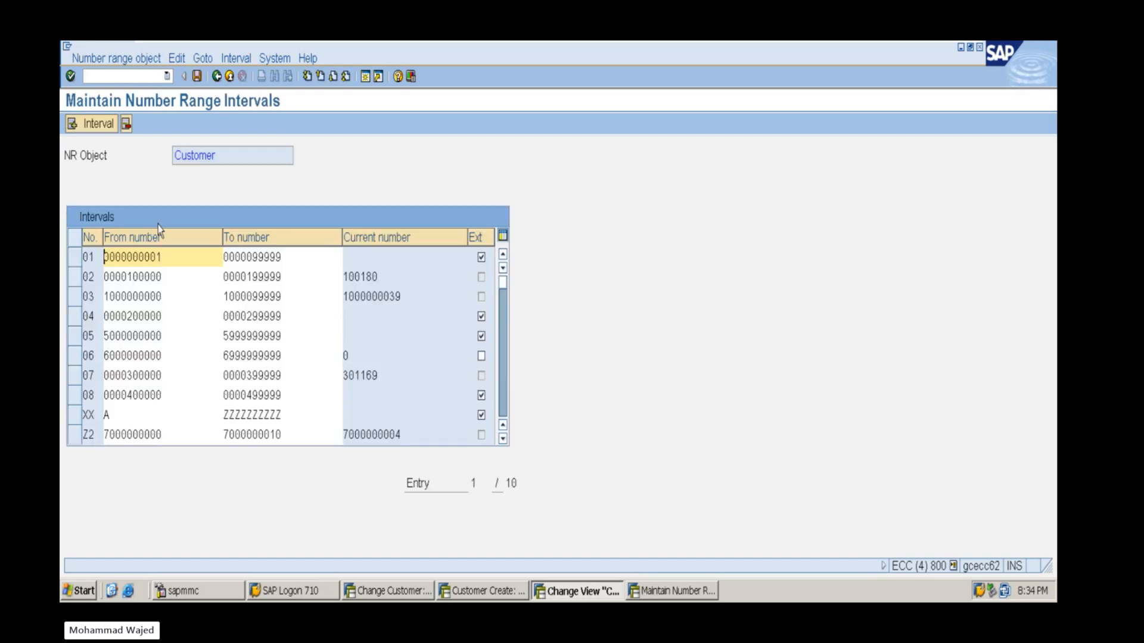
{"action": "scroll", "coordinate": [216, 320], "scroll_direction": "down", "scroll_amount": 3}
{"action": "scroll", "coordinate": [215, 322], "scroll_direction": "up", "scroll_amount": 3}
{"action": "scroll", "coordinate": [205, 322], "scroll_direction": "down", "scroll_amount": 3}
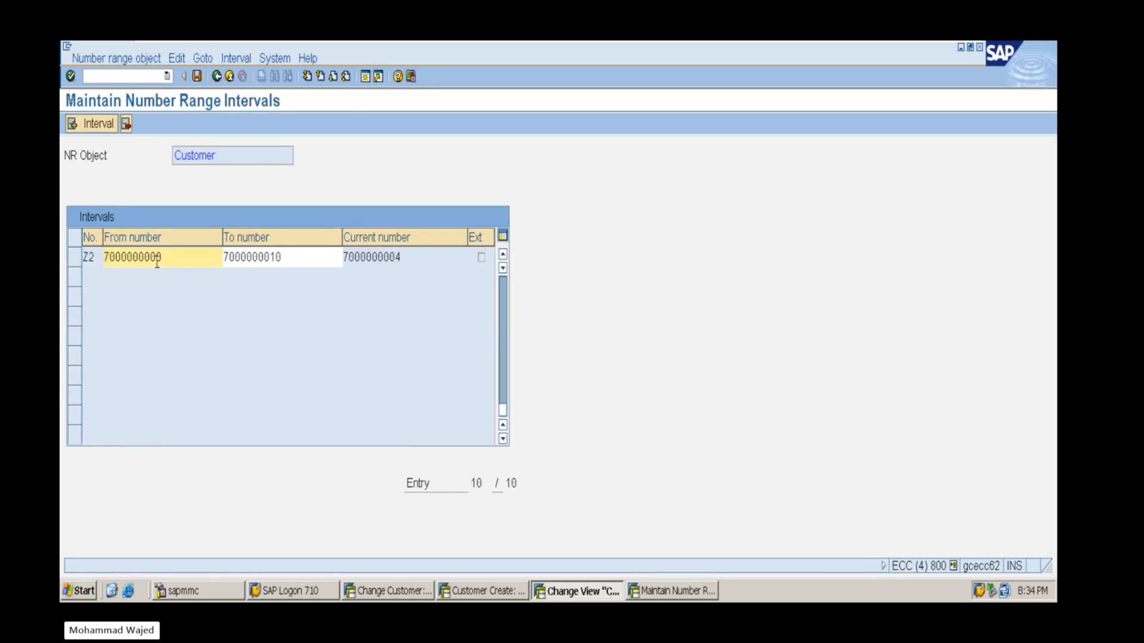
{"action": "left_click_drag", "start_coordinate": [322, 255], "coordinate": [185, 251]}
{"action": "key", "text": "ctrl+c"}
{"action": "left_click", "coordinate": [91, 122]}
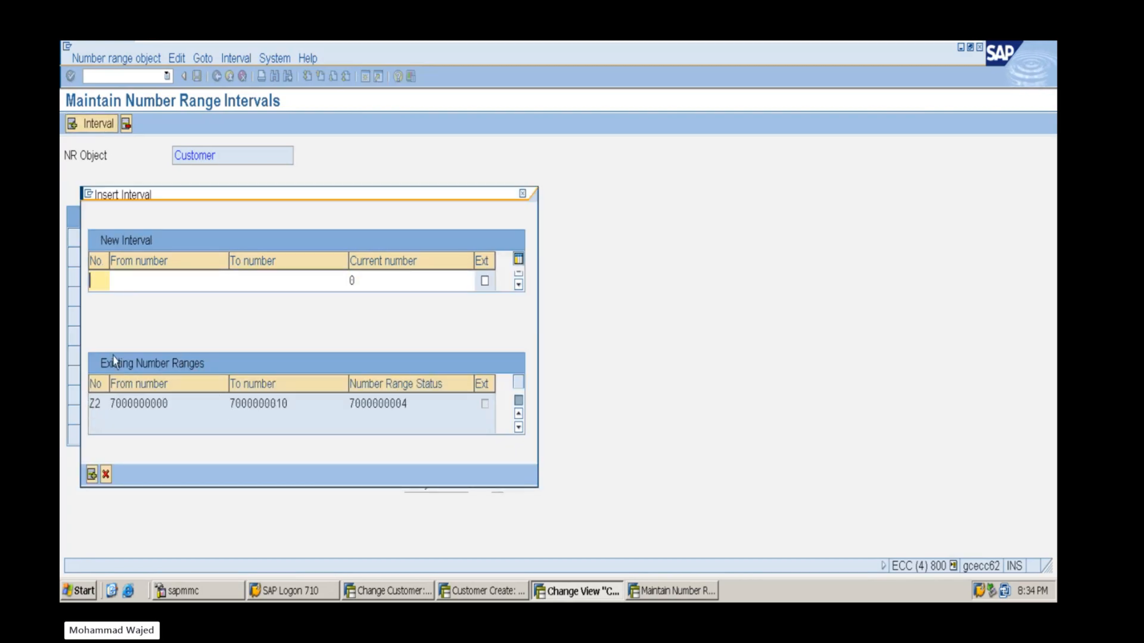
{"action": "type", "text": "Z3"}
{"action": "left_click", "coordinate": [141, 277]}
{"action": "key", "text": "ctrl+v"}
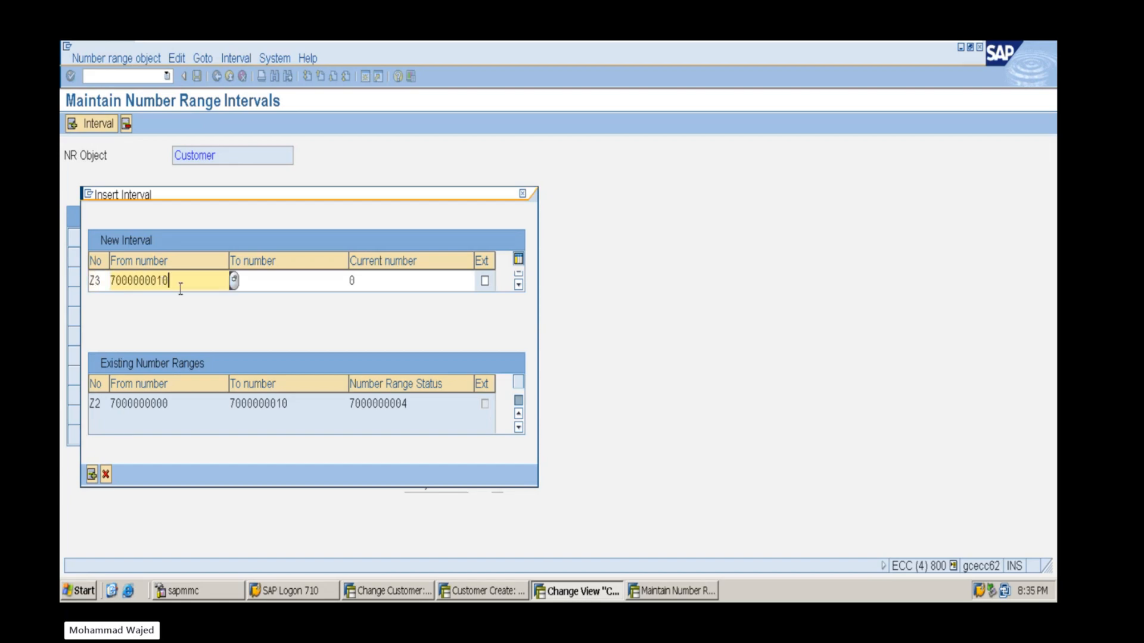
{"action": "key", "text": "BackSpace"}
{"action": "type", "text": "1"}
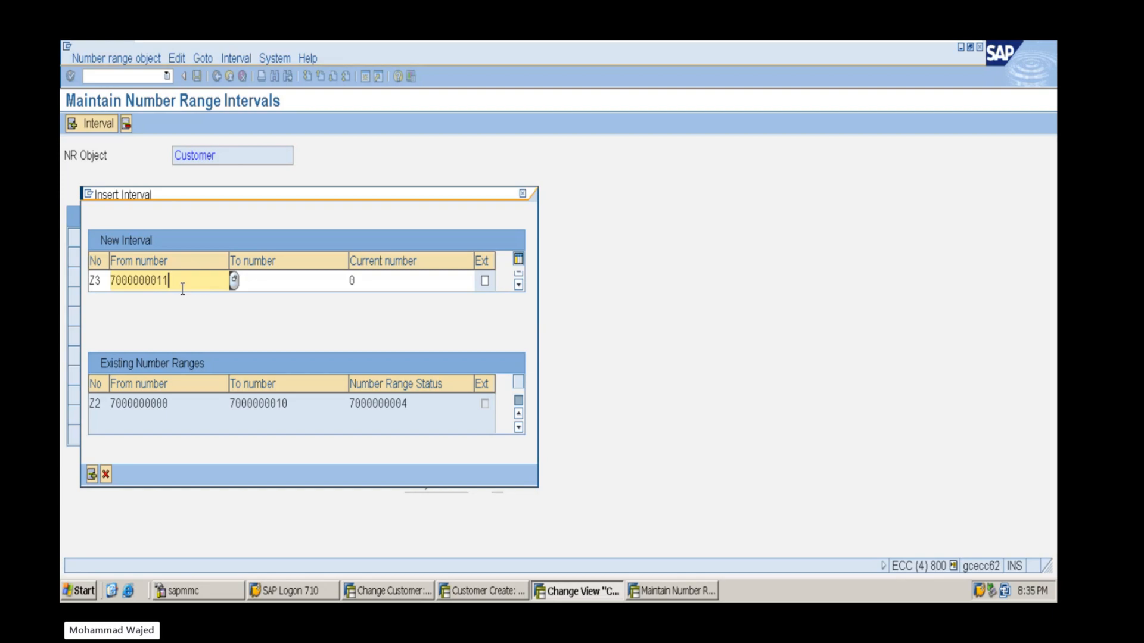
{"action": "left_click", "coordinate": [313, 285]}
{"action": "key", "text": "ctrl+v"}
{"action": "key", "text": "BackSpace"}
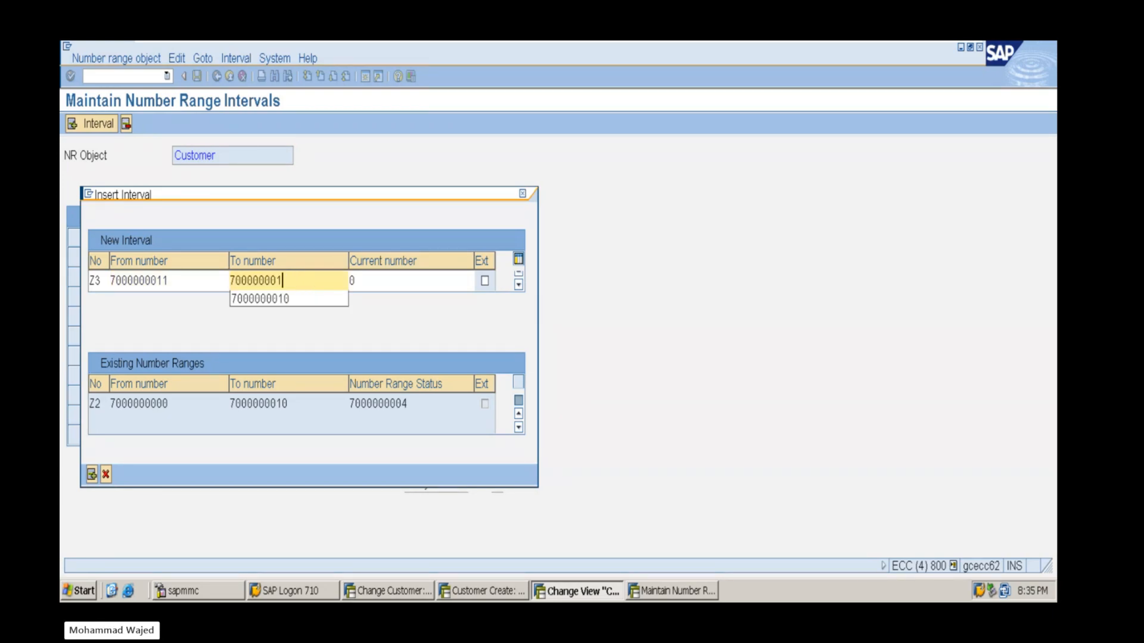
{"action": "type", "text": "20"}
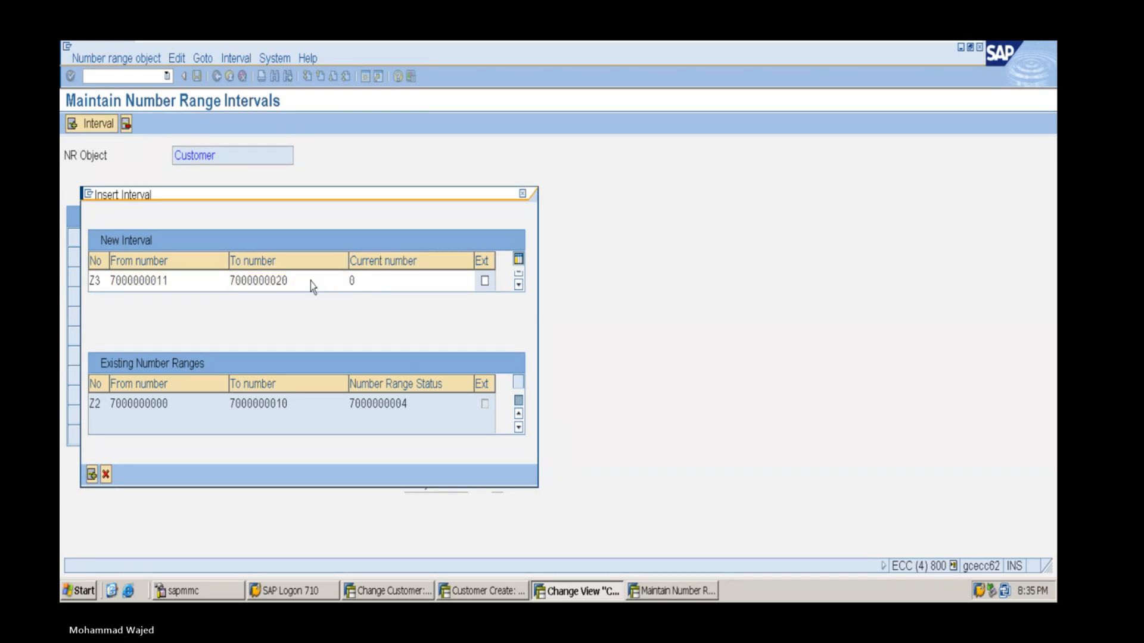
{"action": "key", "text": "Return"}
Review the customer intervals including Z3, save them and acknowledge the transport notice
{"action": "scroll", "coordinate": [268, 337], "scroll_direction": "up", "scroll_amount": 3}
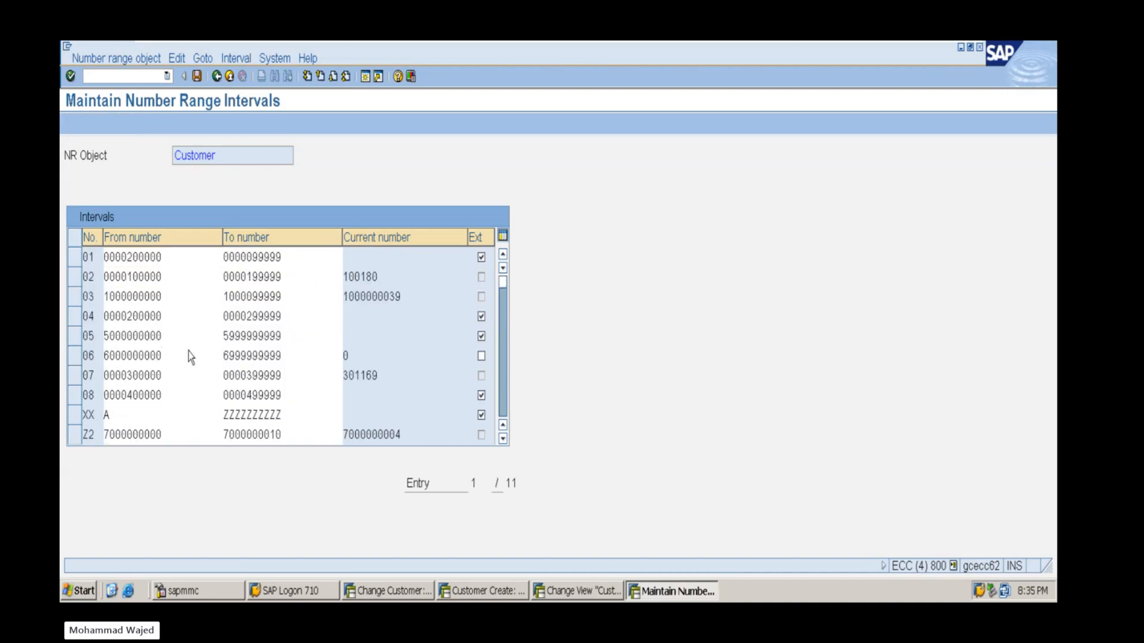
{"action": "scroll", "coordinate": [161, 342], "scroll_direction": "down", "scroll_amount": 3}
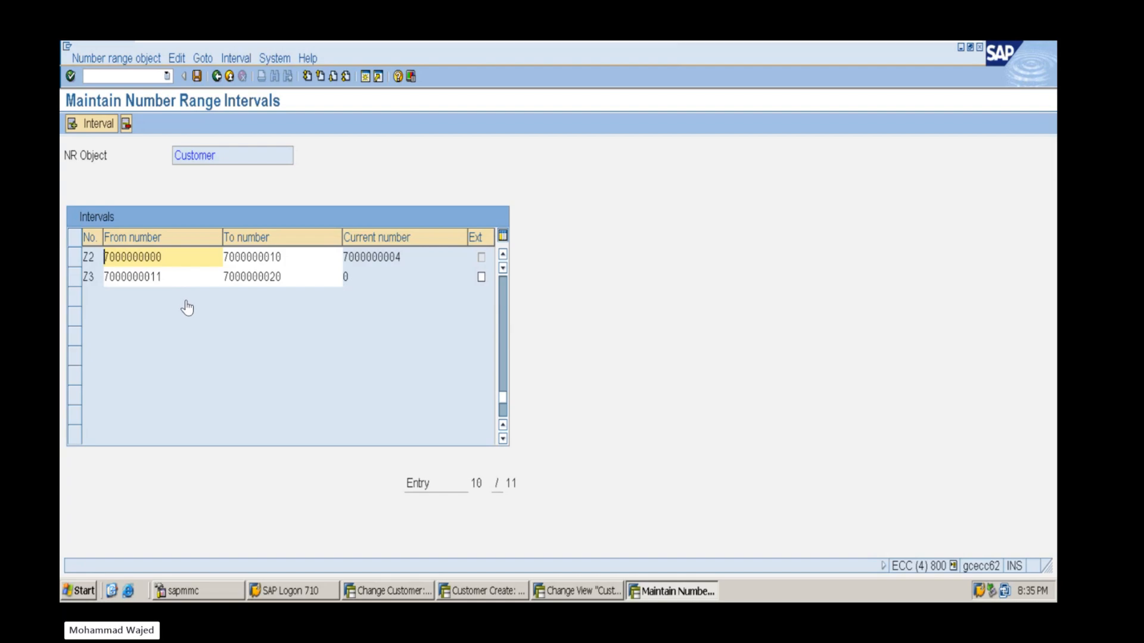
{"action": "left_click", "coordinate": [503, 314]}
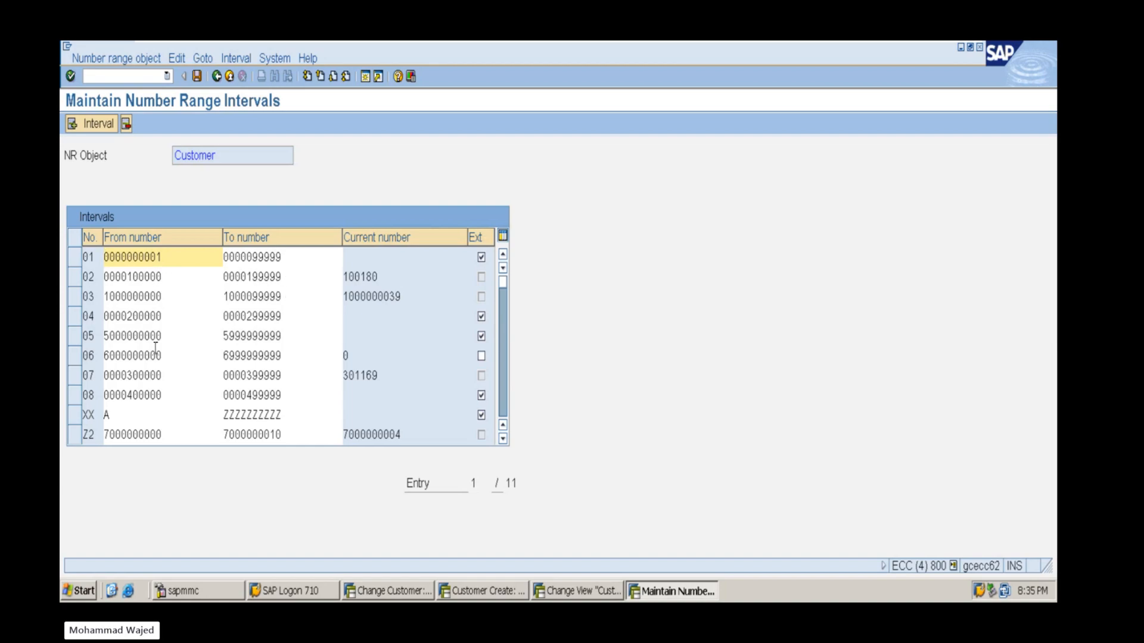
{"action": "scroll", "coordinate": [149, 344], "scroll_direction": "down", "scroll_amount": 2}
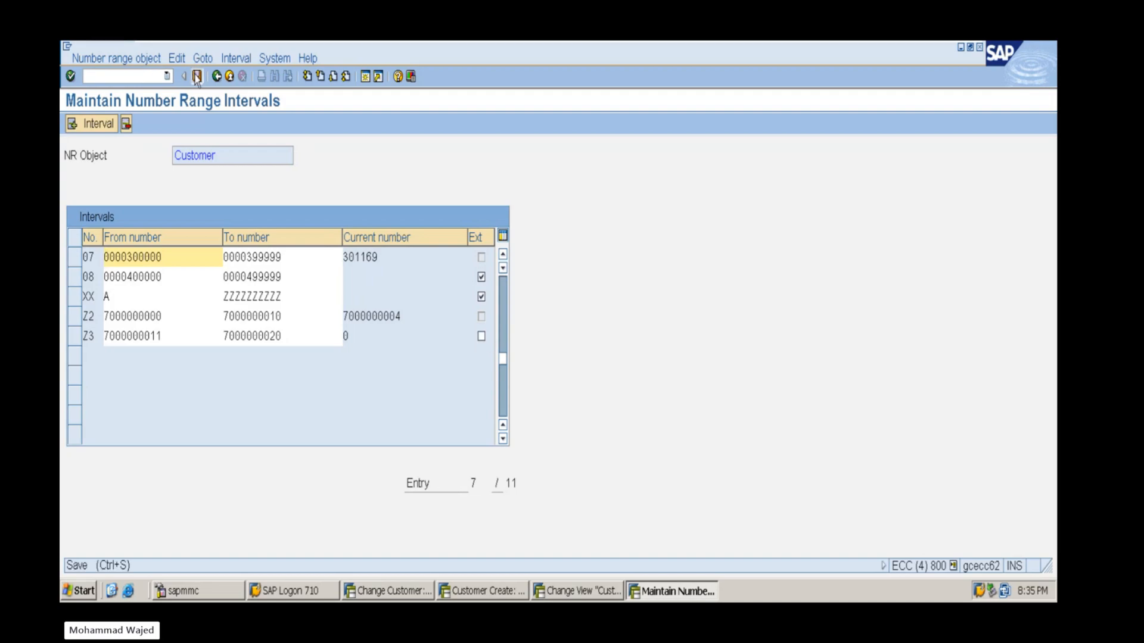
{"action": "left_click", "coordinate": [197, 76]}
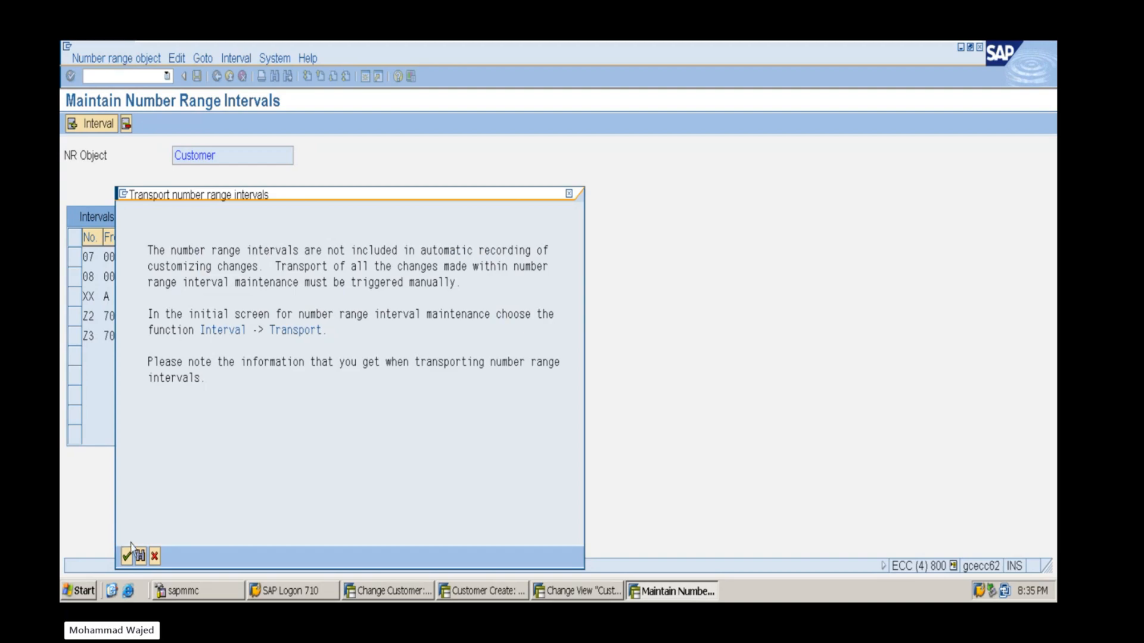
{"action": "left_click", "coordinate": [126, 557]}
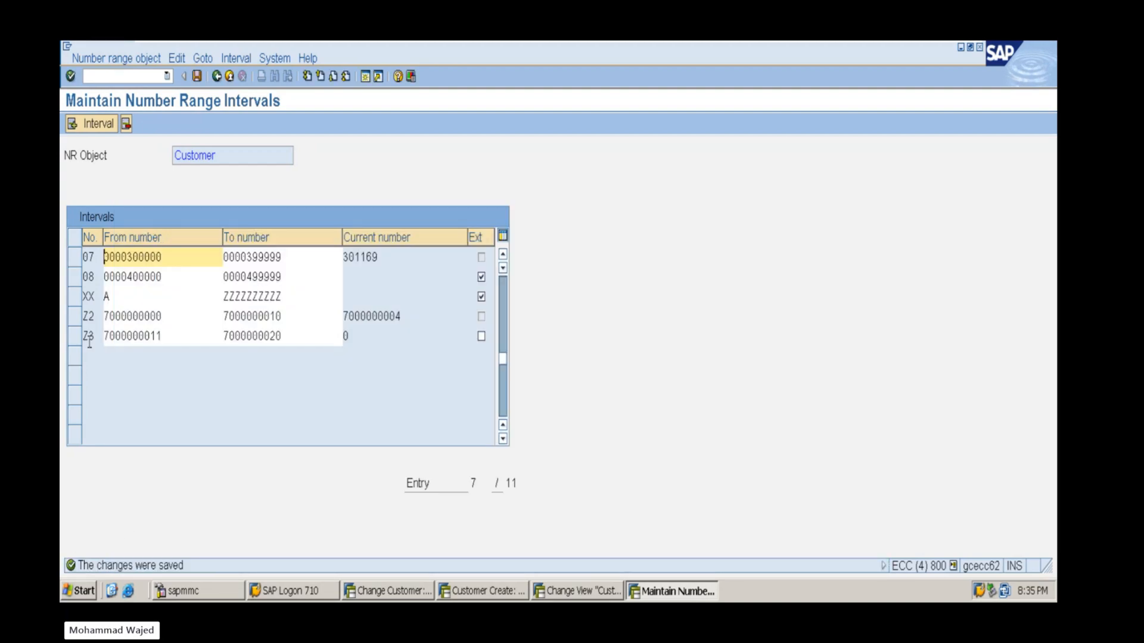
Return to the account group X001 details and try to assign number range X3
{"action": "left_click", "coordinate": [582, 592]}
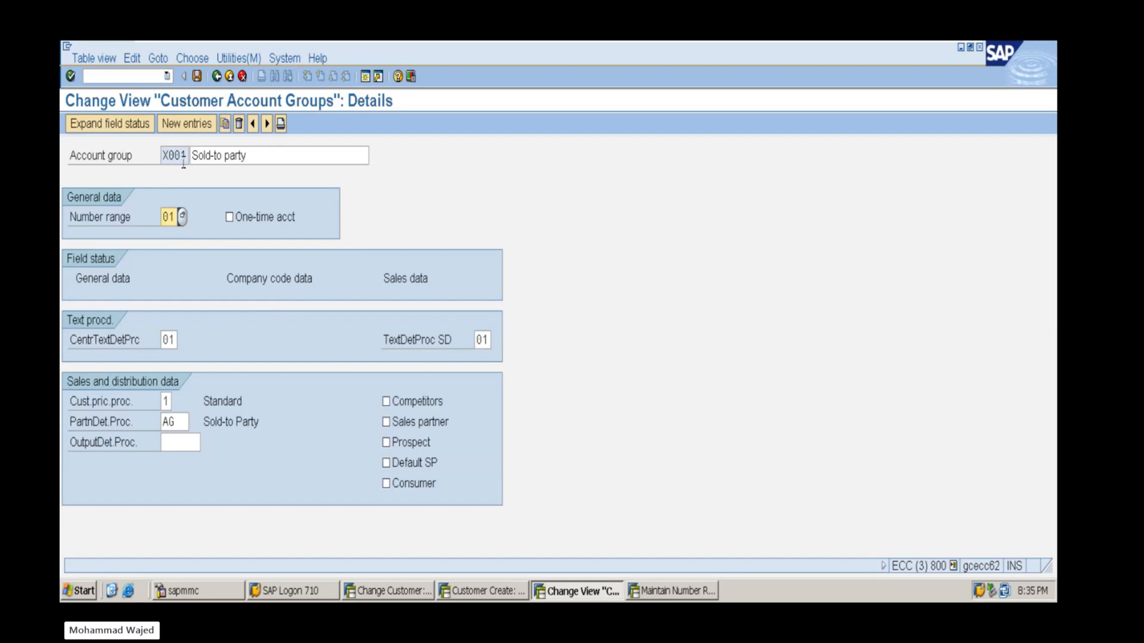
{"action": "key", "text": "BackSpace"}
{"action": "key", "text": "BackSpace"}
{"action": "type", "text": "X3"}
{"action": "key", "text": "Return"}
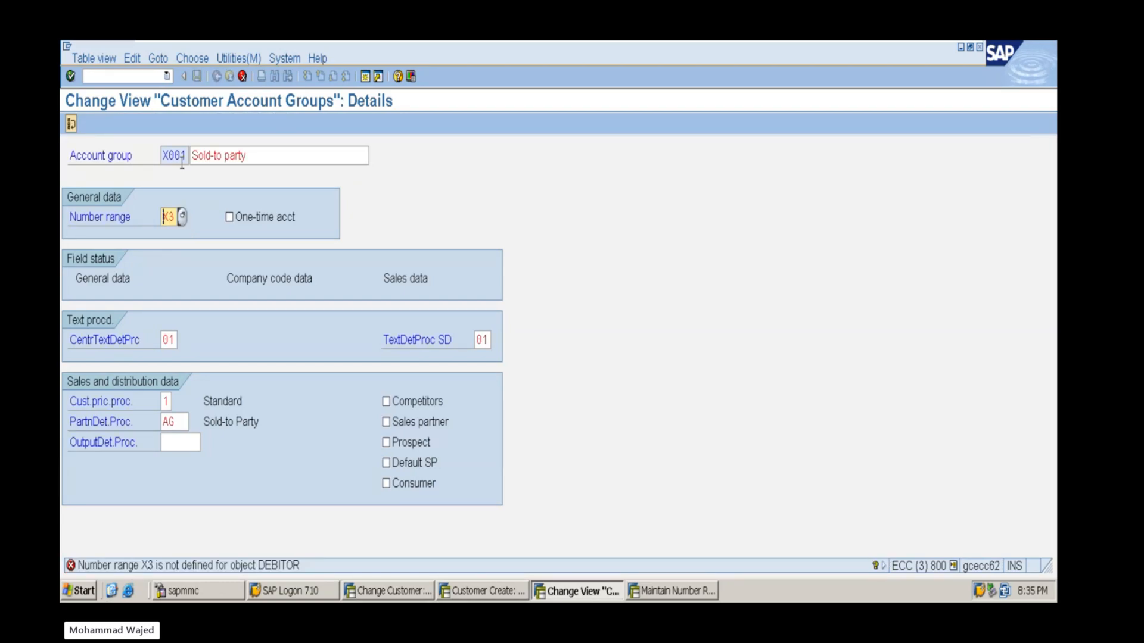
{"action": "key", "text": "alt+Tab"}
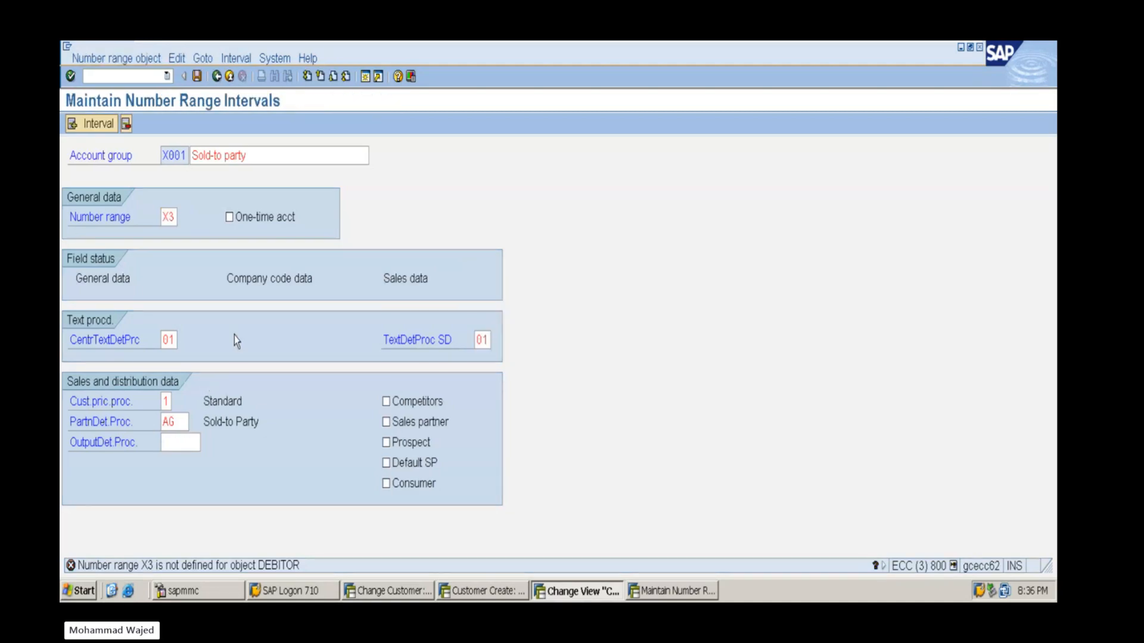
{"action": "key", "text": "alt+Tab"}
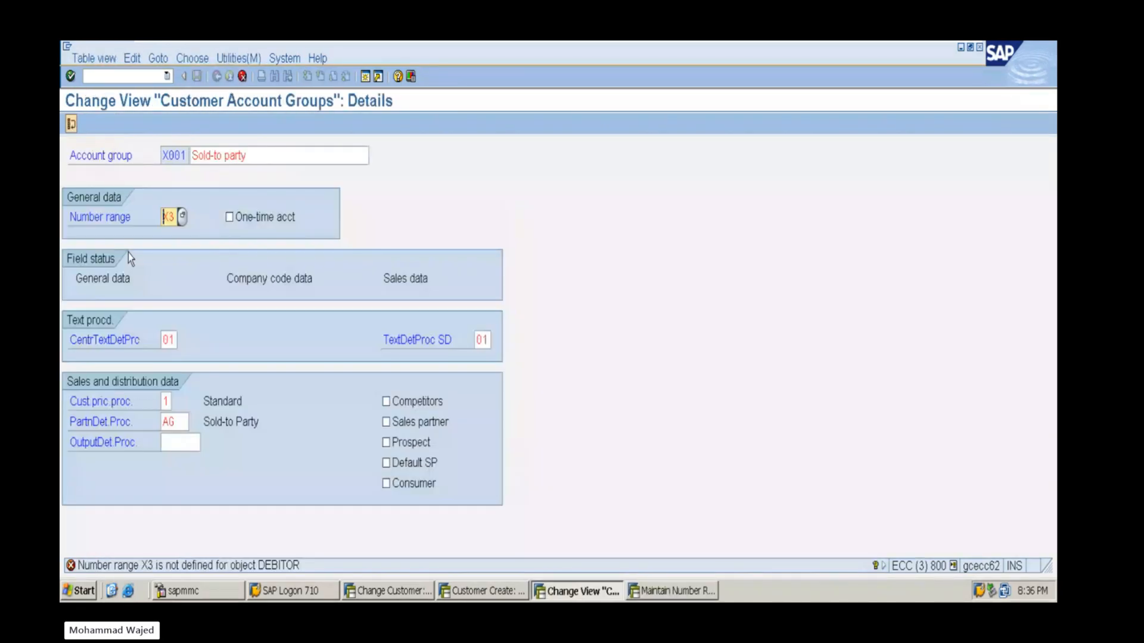
Assign number range Z3 to account group X001, save it and highlight the account group code
{"action": "key", "text": "Delete"}
{"action": "type", "text": "Z3"}
{"action": "key", "text": "Return"}
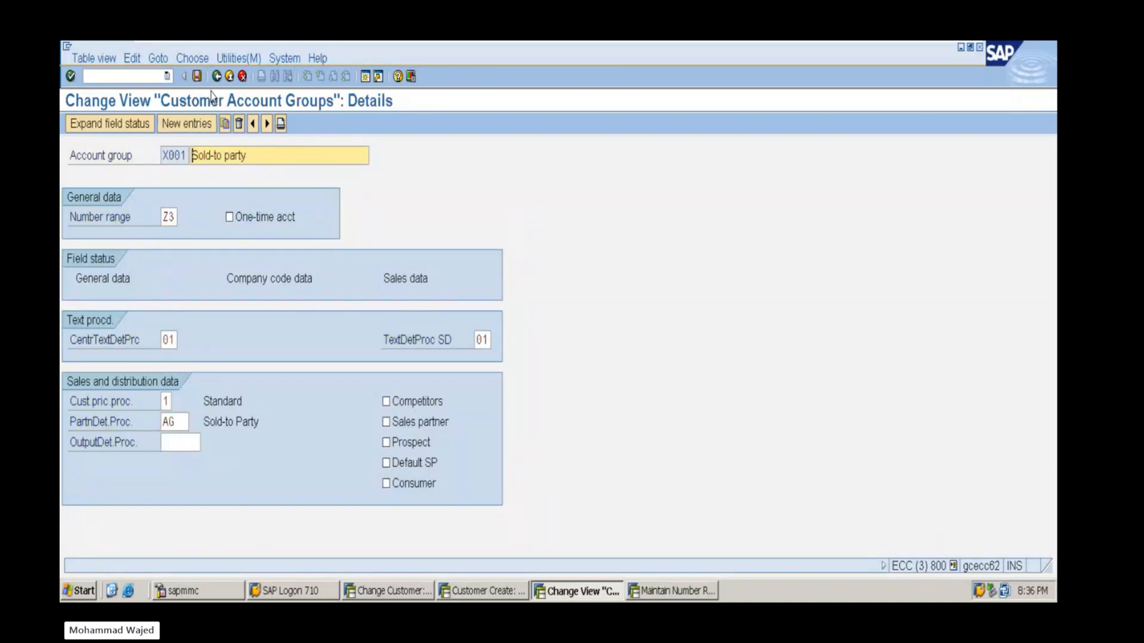
{"action": "left_click", "coordinate": [196, 76]}
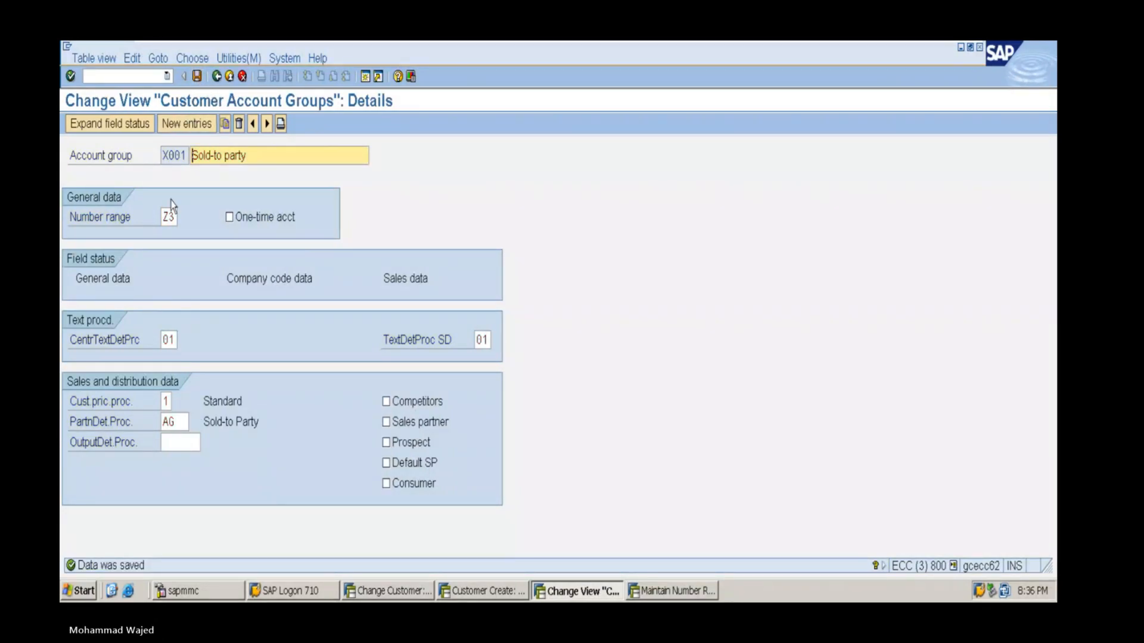
{"action": "double_click", "coordinate": [176, 156]}
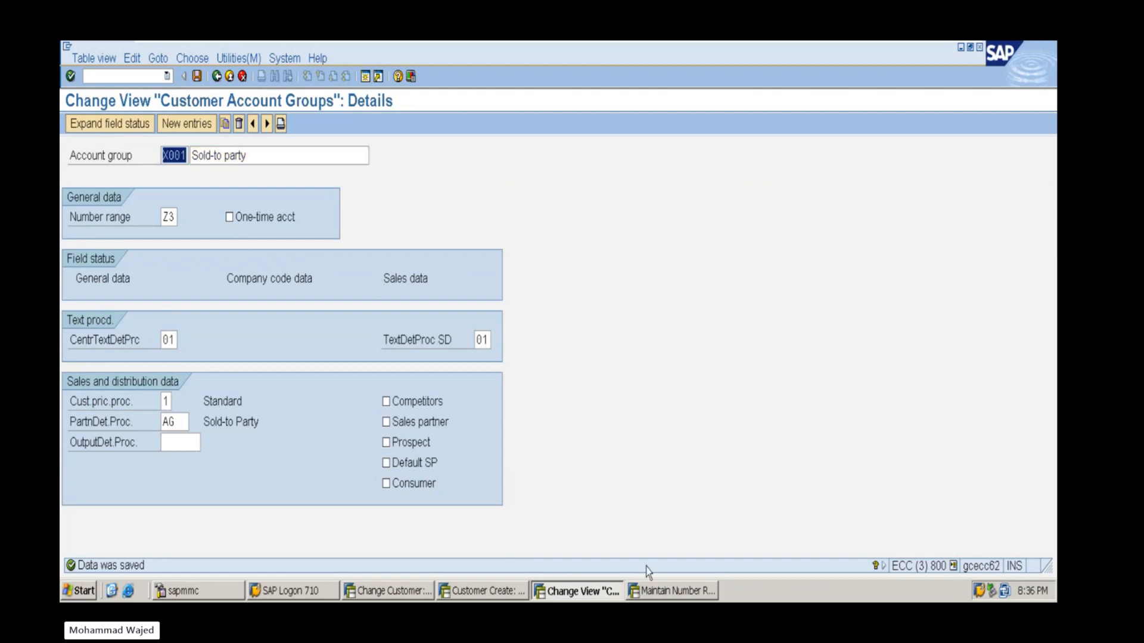
Switch to the customer creation session, close its initial dialog and restart it with transaction XD01
{"action": "left_click", "coordinate": [482, 591]}
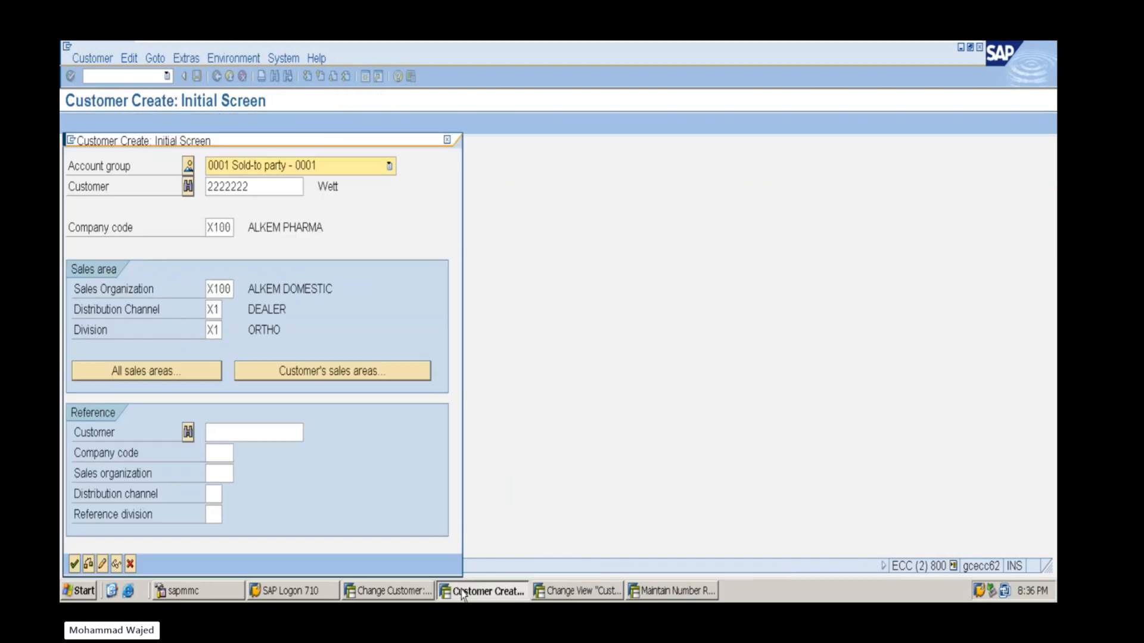
{"action": "left_click", "coordinate": [447, 139]}
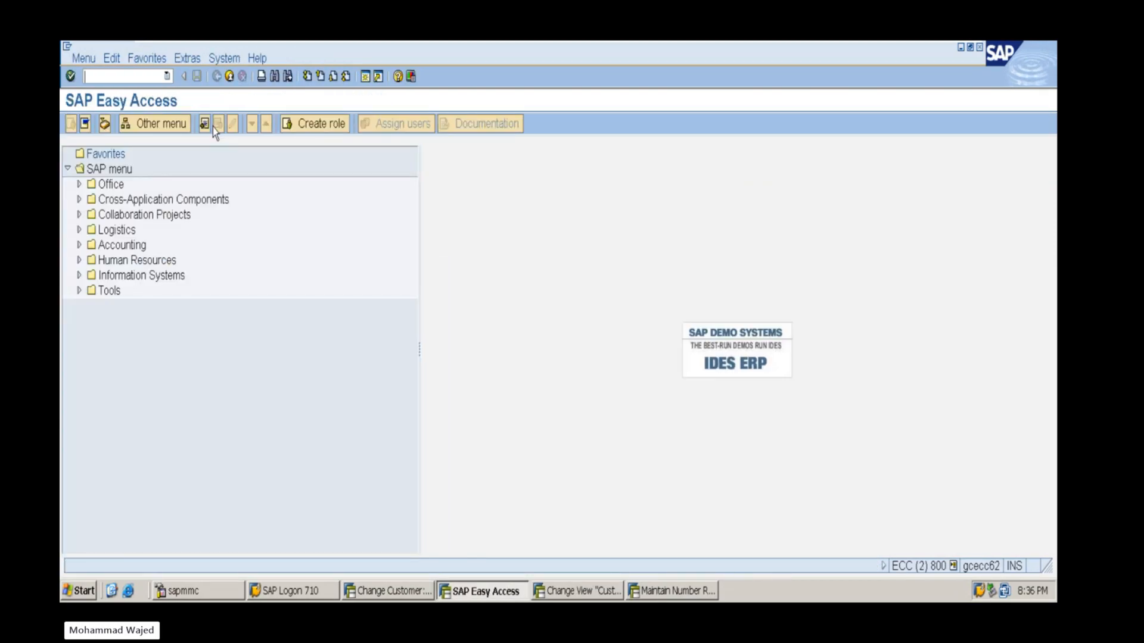
{"action": "type", "text": "xd01"}
{"action": "key", "text": "Return"}
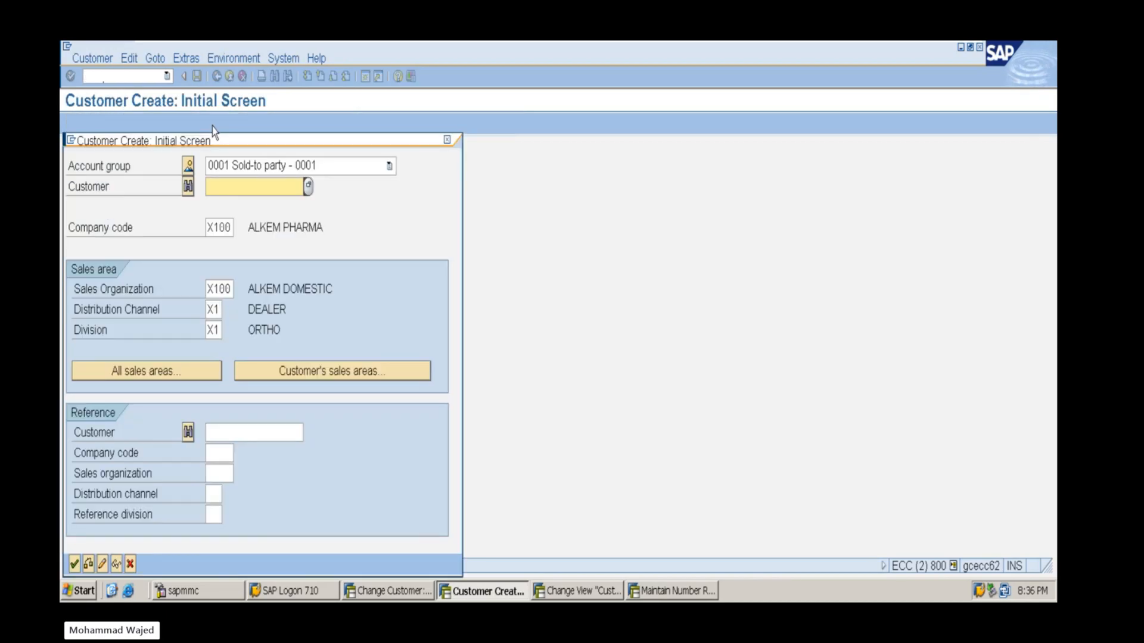
Find account group X001 in the account groups and number ranges overview and choose it for the new customer
{"action": "left_click", "coordinate": [189, 166]}
{"action": "left_click", "coordinate": [174, 504]}
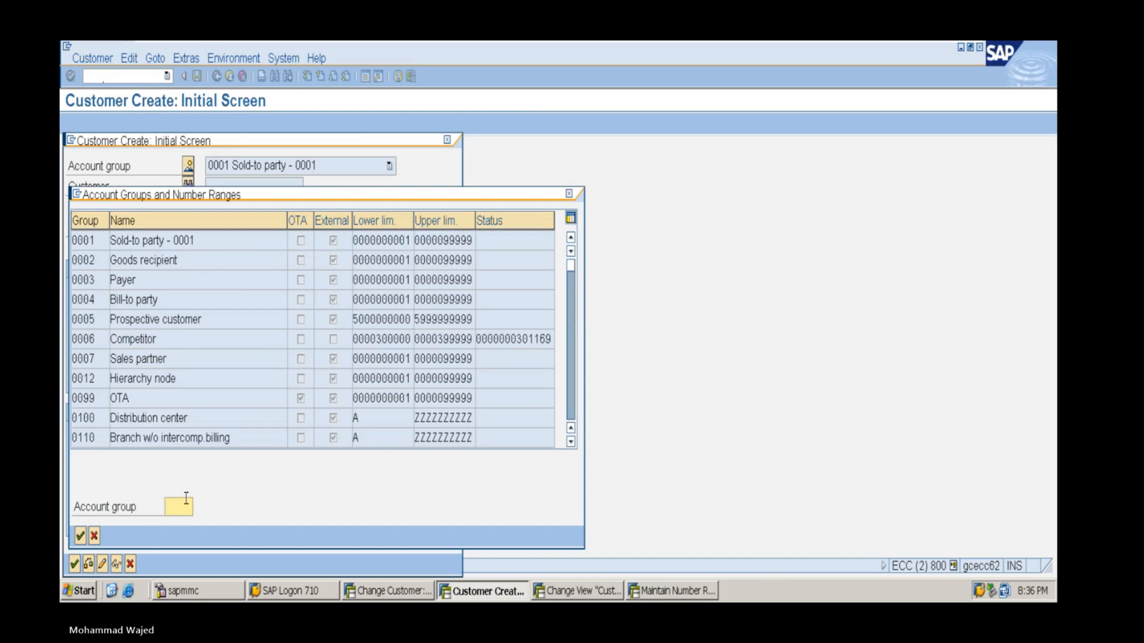
{"action": "type", "text": "X0"}
{"action": "key", "text": "Return"}
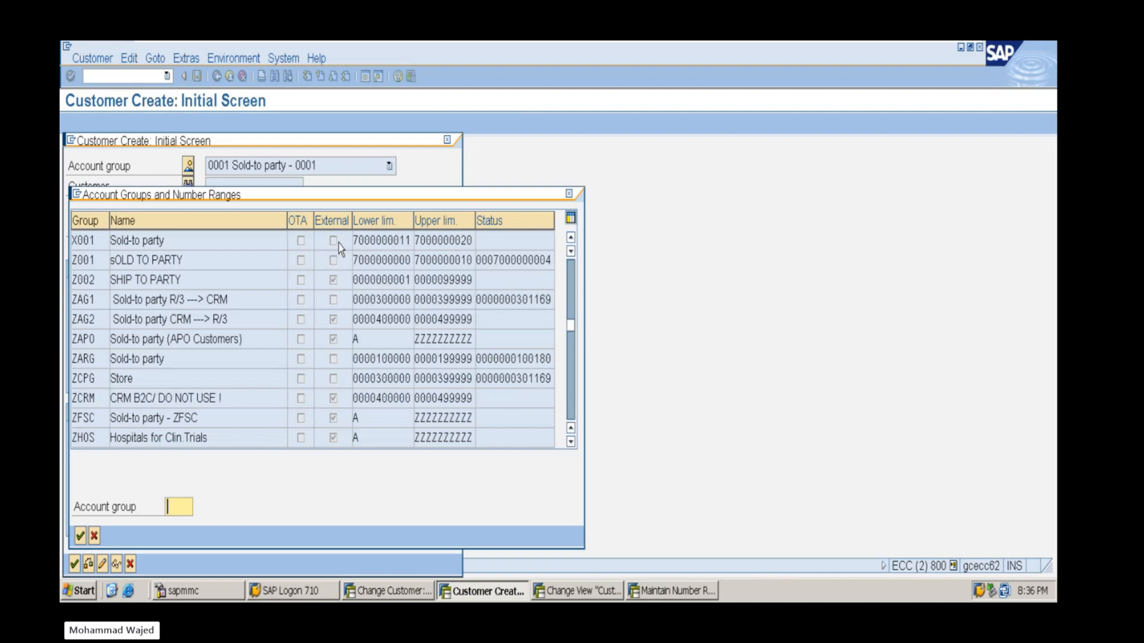
{"action": "double_click", "coordinate": [137, 247]}
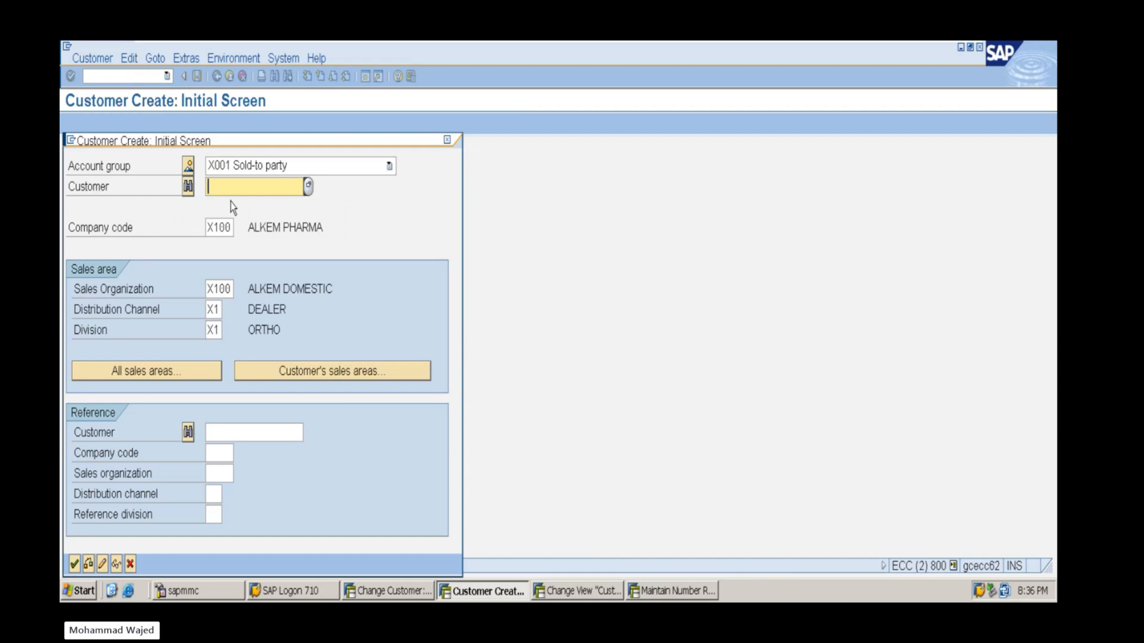
Try the seven-digit sample customer number with account group X001, highlight the error text and dismiss it
{"action": "key", "text": "Down"}
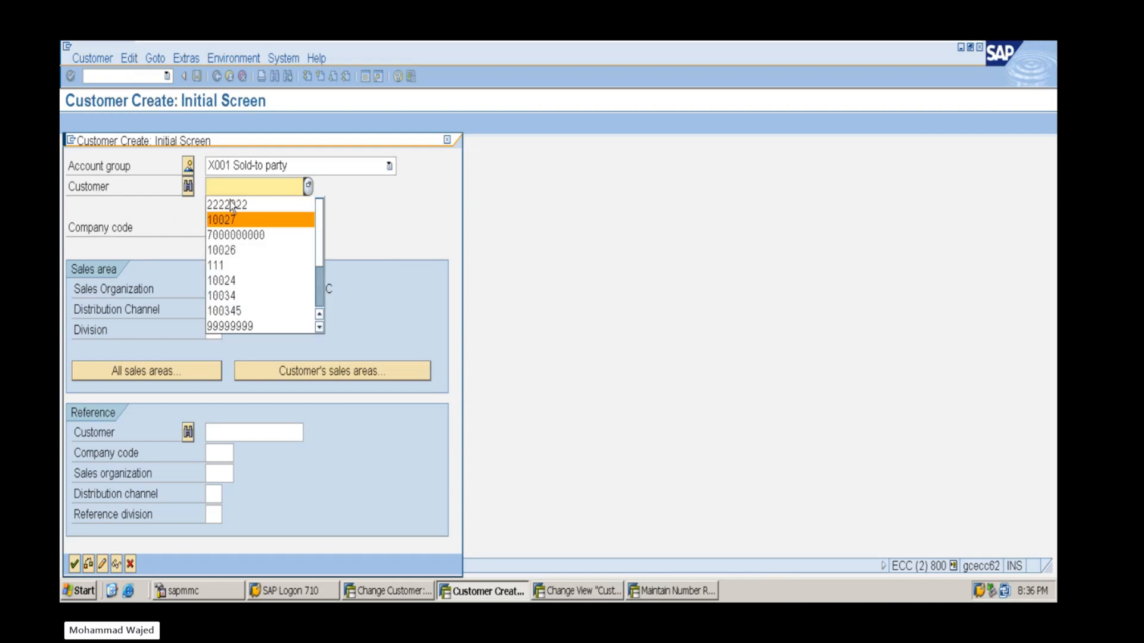
{"action": "left_click", "coordinate": [230, 204]}
{"action": "key", "text": "Return"}
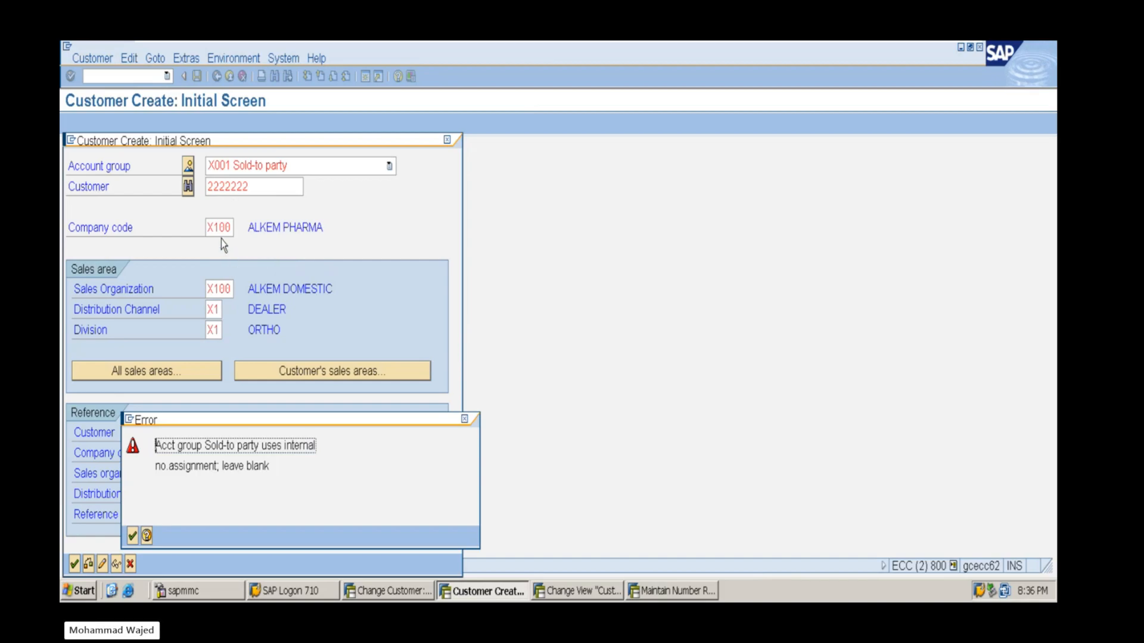
{"action": "left_click_drag", "start_coordinate": [201, 452], "coordinate": [315, 453]}
{"action": "left_click_drag", "start_coordinate": [157, 465], "coordinate": [270, 467]}
{"action": "left_click", "coordinate": [228, 471]}
{"action": "left_click", "coordinate": [464, 420]}
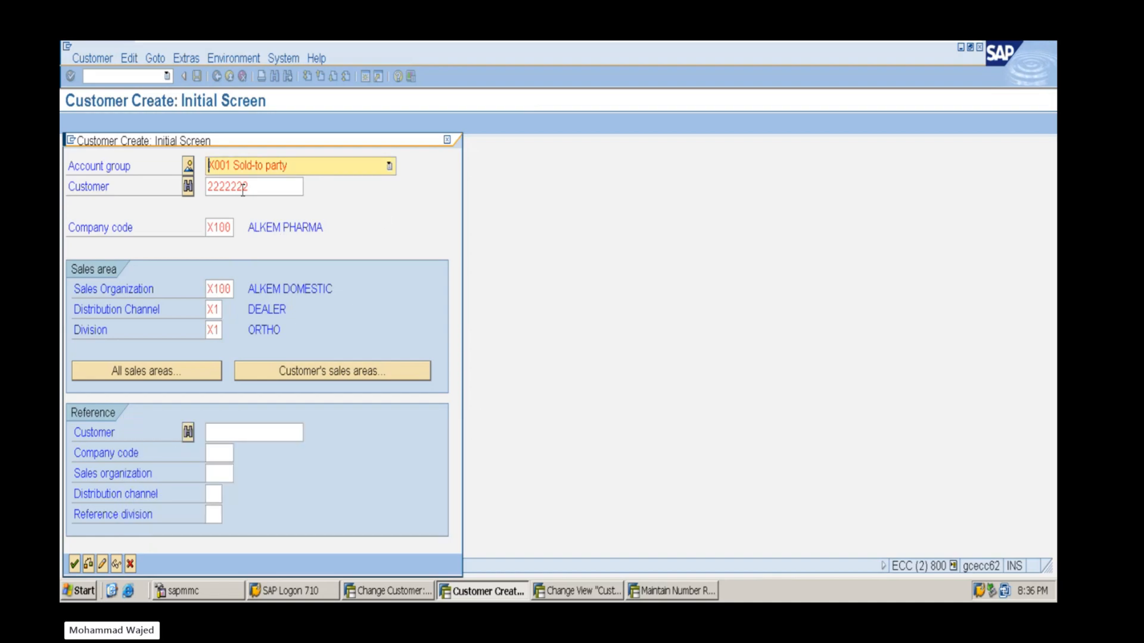
Recheck account group X001's number range assignment and interval Z3's external setting, then return to customer creation
{"action": "left_click", "coordinate": [577, 591]}
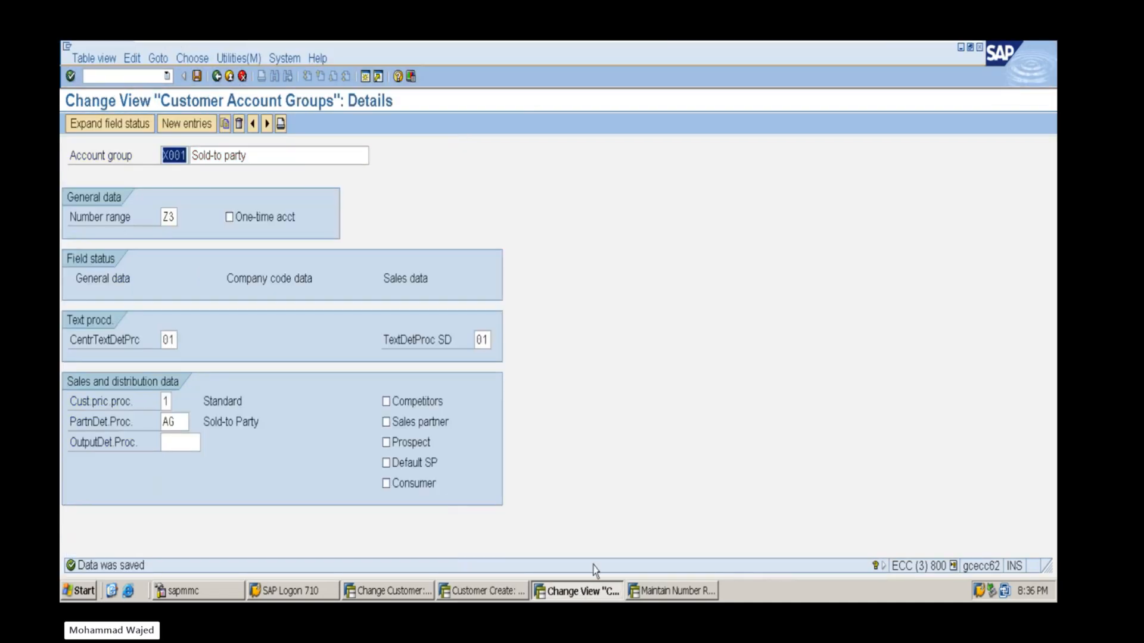
{"action": "left_click", "coordinate": [672, 591]}
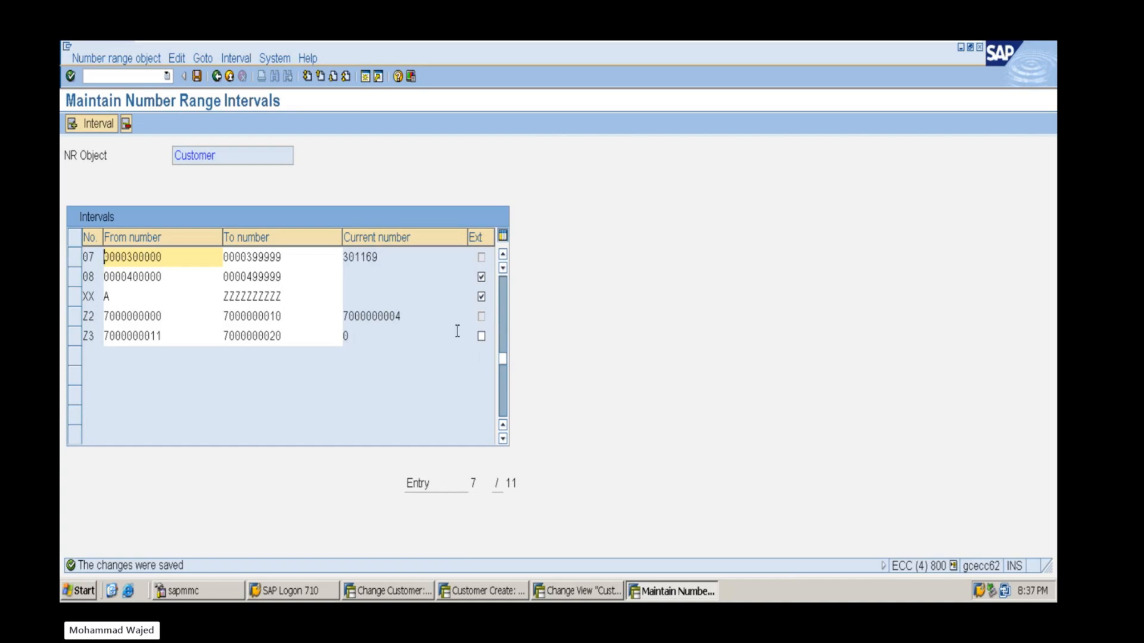
{"action": "left_click", "coordinate": [583, 593]}
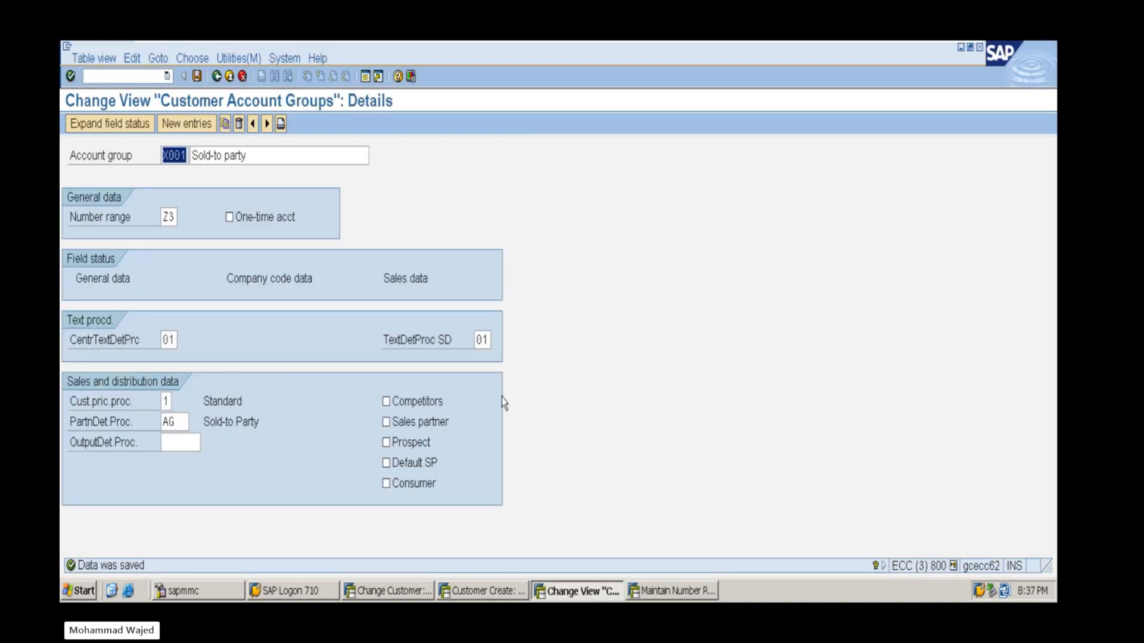
{"action": "left_click", "coordinate": [482, 590]}
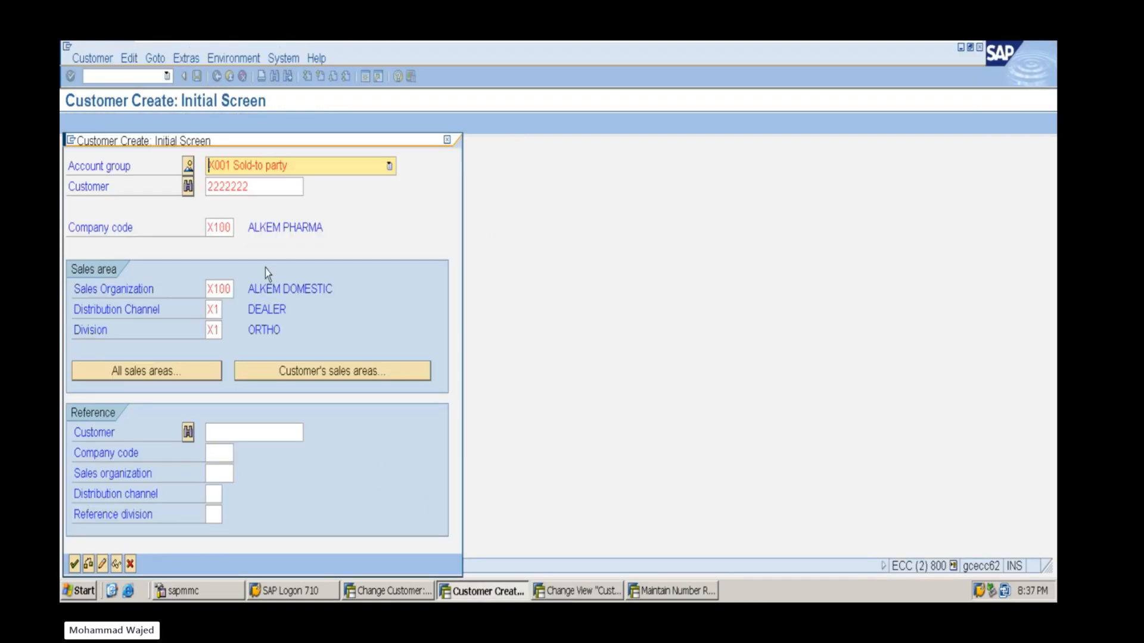
Clear the sample customer number from the customer creation screen for account group X001
{"action": "left_click", "coordinate": [257, 187]}
{"action": "key", "text": "BackSpace"}
{"action": "key", "text": "BackSpace"}
{"action": "key", "text": "BackSpace"}
{"action": "key", "text": "BackSpace"}
{"action": "key", "text": "BackSpace"}
{"action": "key", "text": "BackSpace"}
{"action": "key", "text": "BackSpace"}
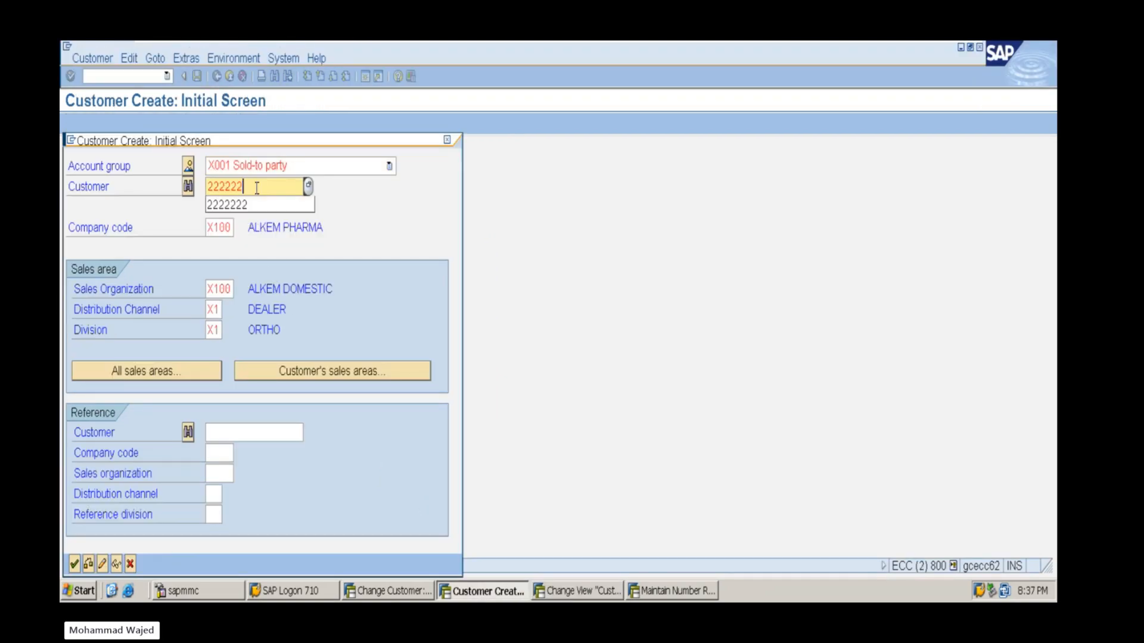
Choose account group X001 from the account groups overview, continue to general data without a customer number, and examine the customer number field
{"action": "left_click", "coordinate": [187, 166]}
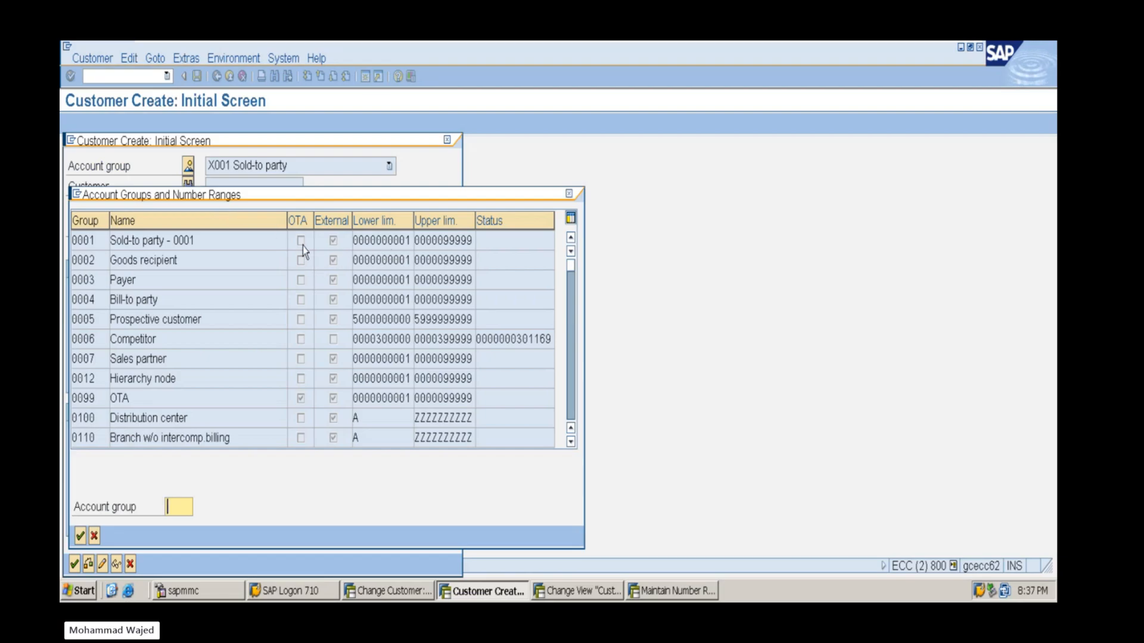
{"action": "type", "text": "X00"}
{"action": "key", "text": "Return"}
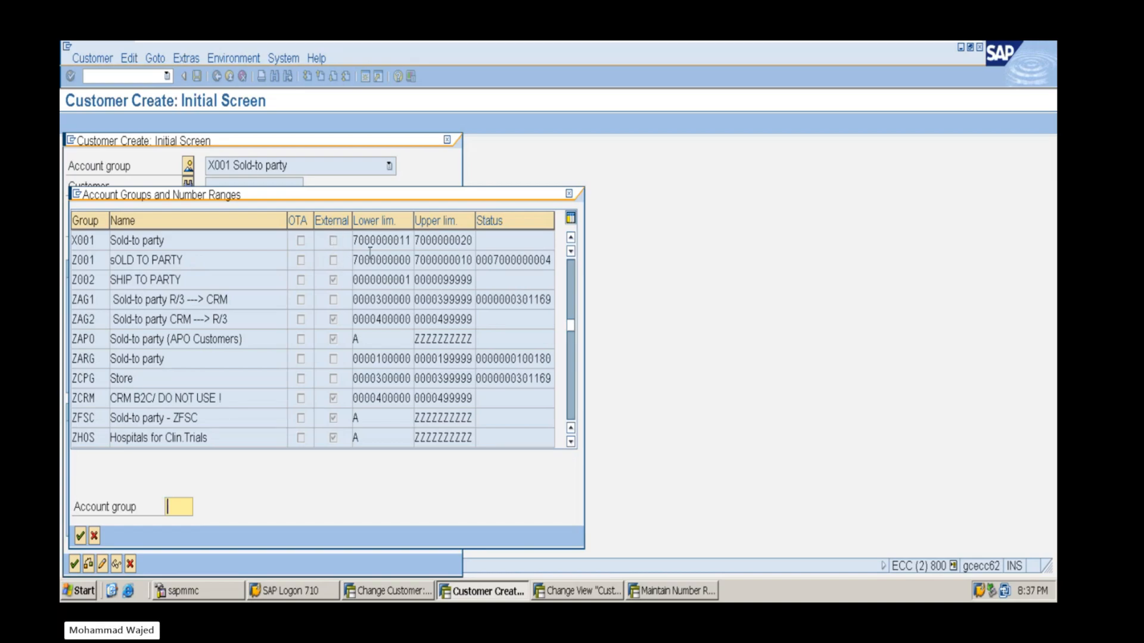
{"action": "double_click", "coordinate": [84, 241]}
{"action": "key", "text": "Return"}
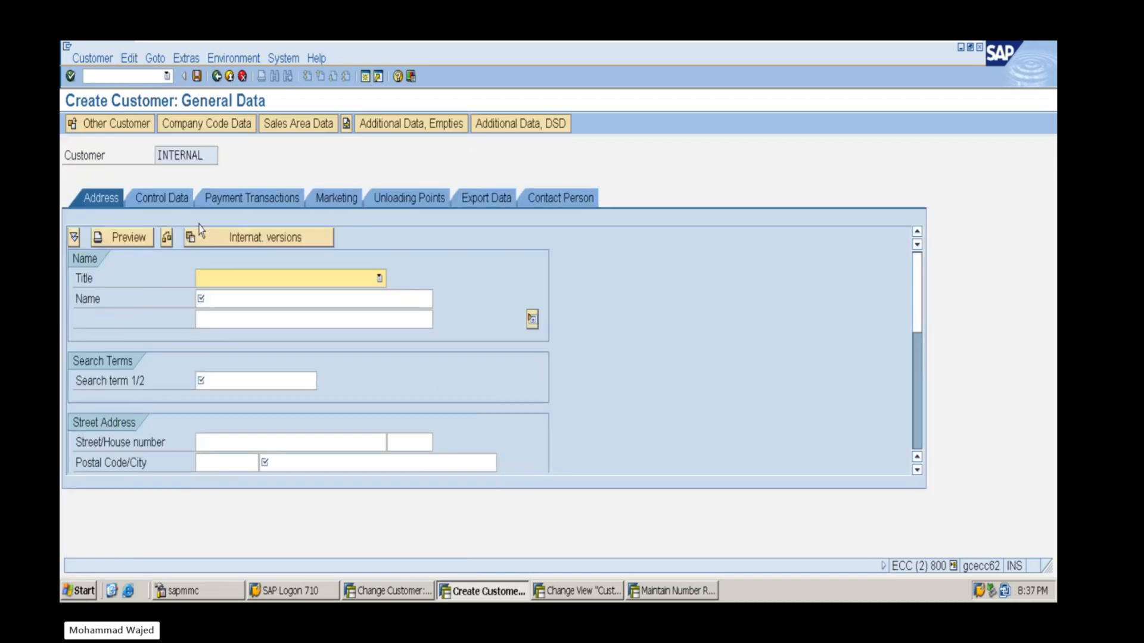
{"action": "double_click", "coordinate": [205, 154]}
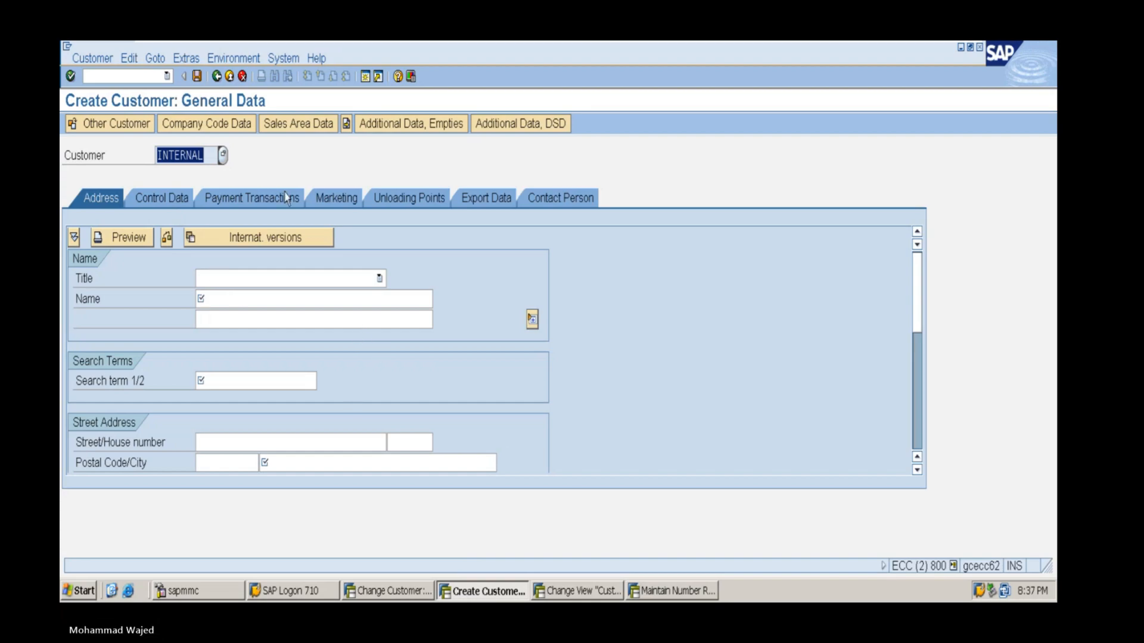
{"action": "key", "text": "Return"}
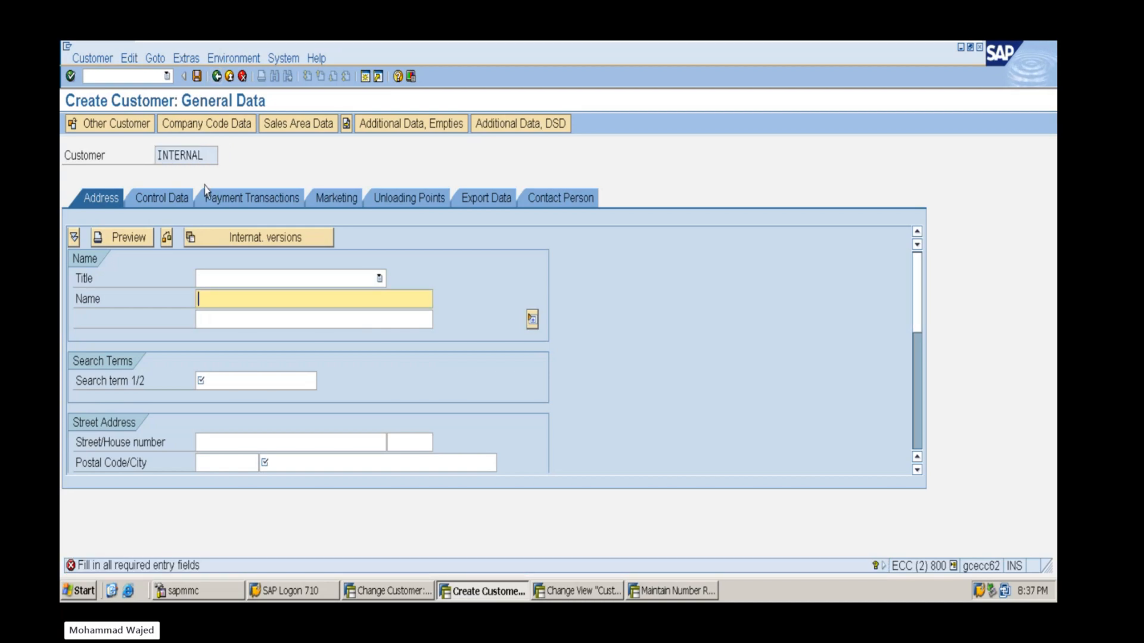
Set customer number range interval Z3 to external number assignment and save the change
{"action": "left_click", "coordinate": [678, 593]}
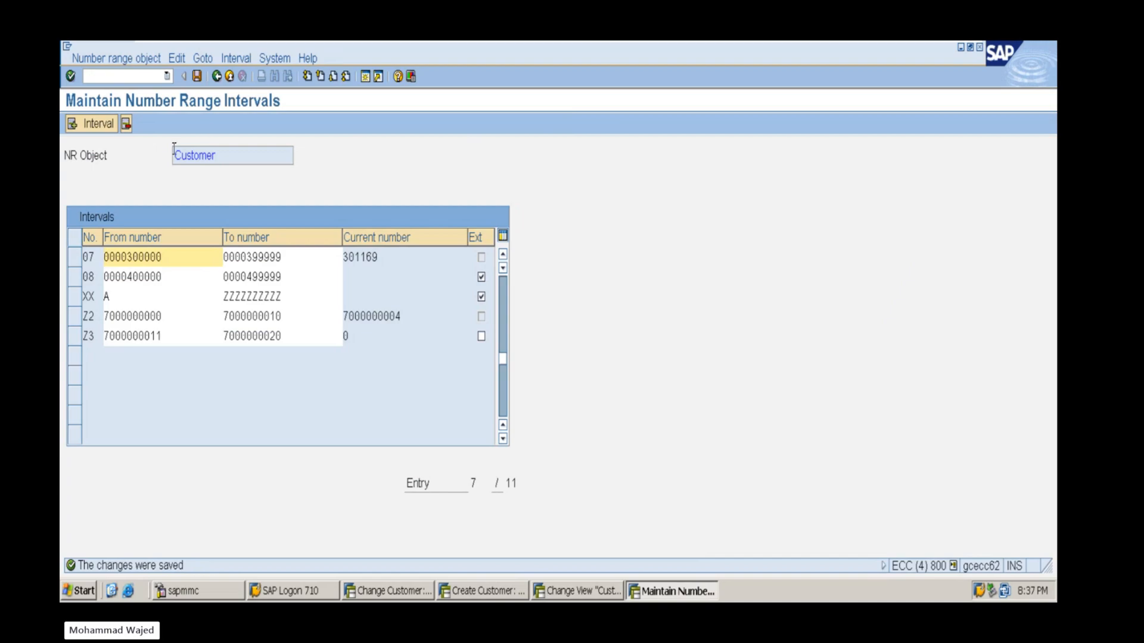
{"action": "left_click", "coordinate": [480, 337]}
{"action": "left_click", "coordinate": [196, 76]}
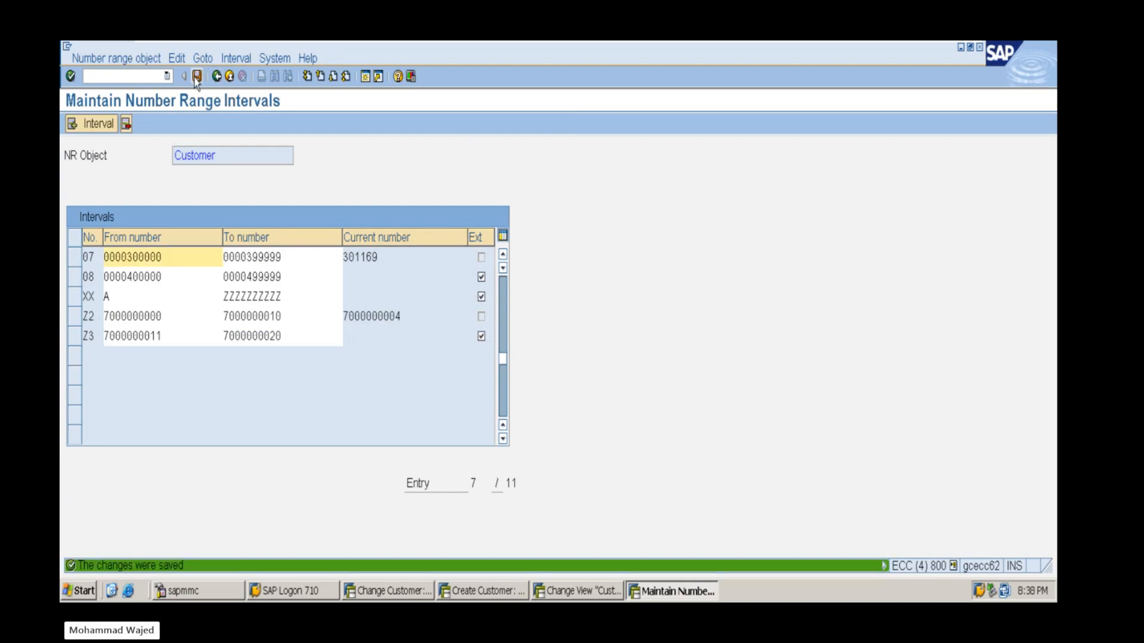
Recheck the number range assigned to account group X001 and interval Z3's settings, and return to the open customer creation session
{"action": "left_click", "coordinate": [563, 593]}
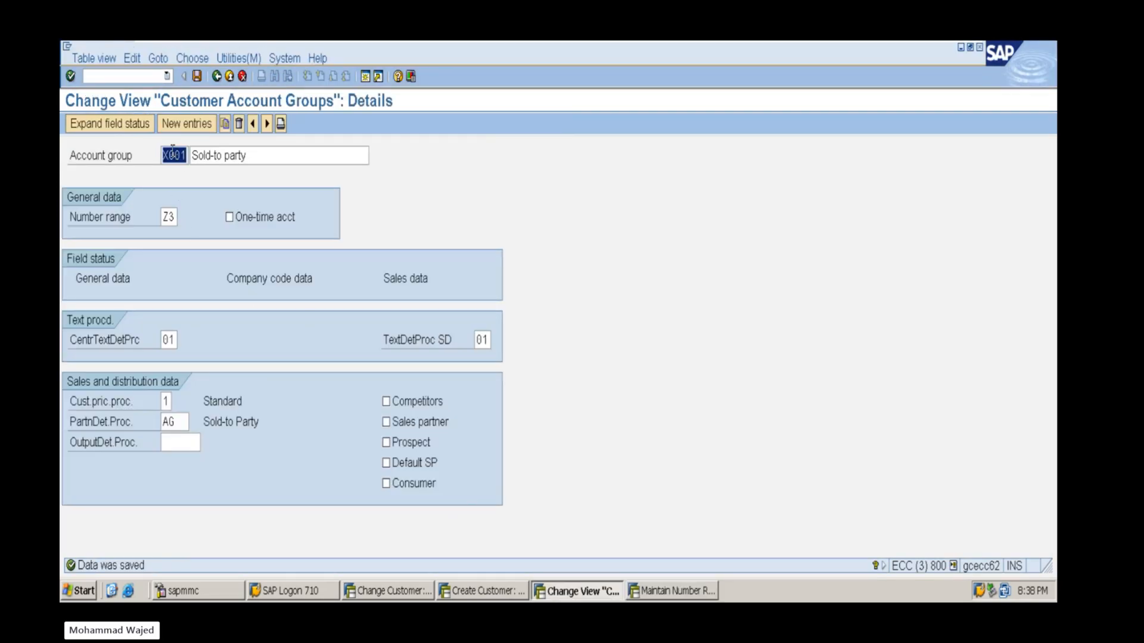
{"action": "left_click_drag", "start_coordinate": [164, 218], "coordinate": [179, 217]}
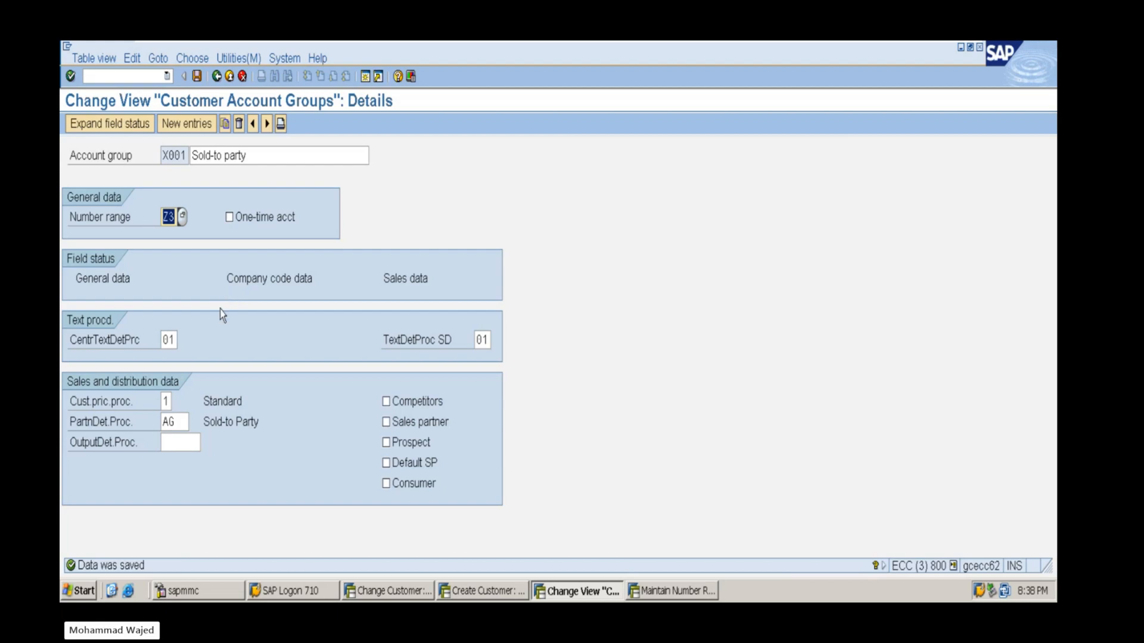
{"action": "left_click", "coordinate": [676, 591]}
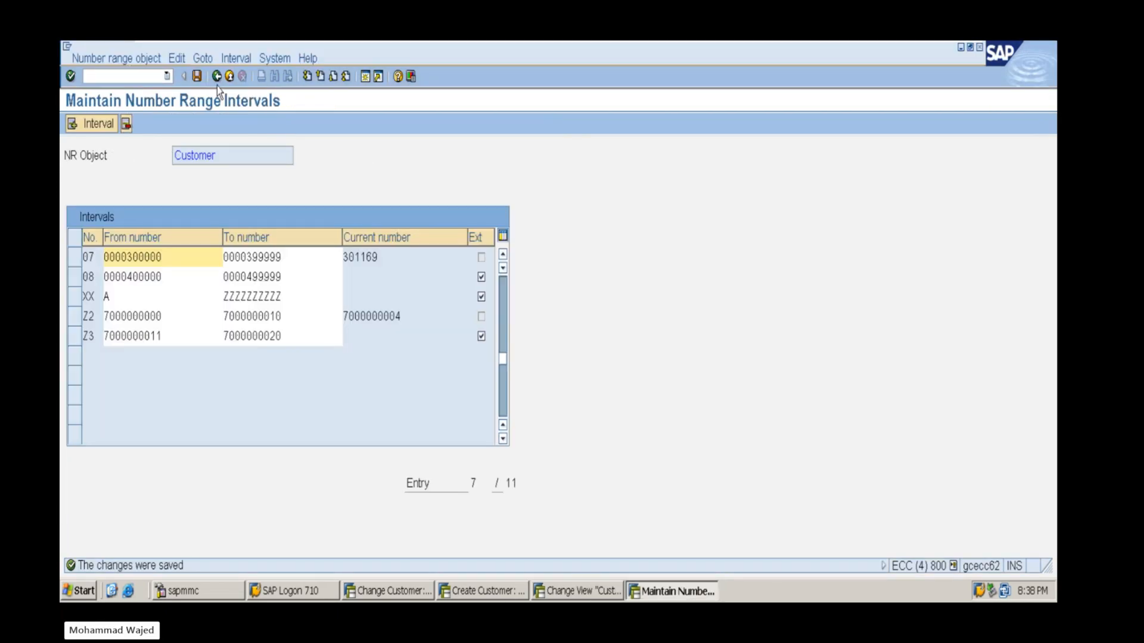
{"action": "left_click", "coordinate": [501, 586]}
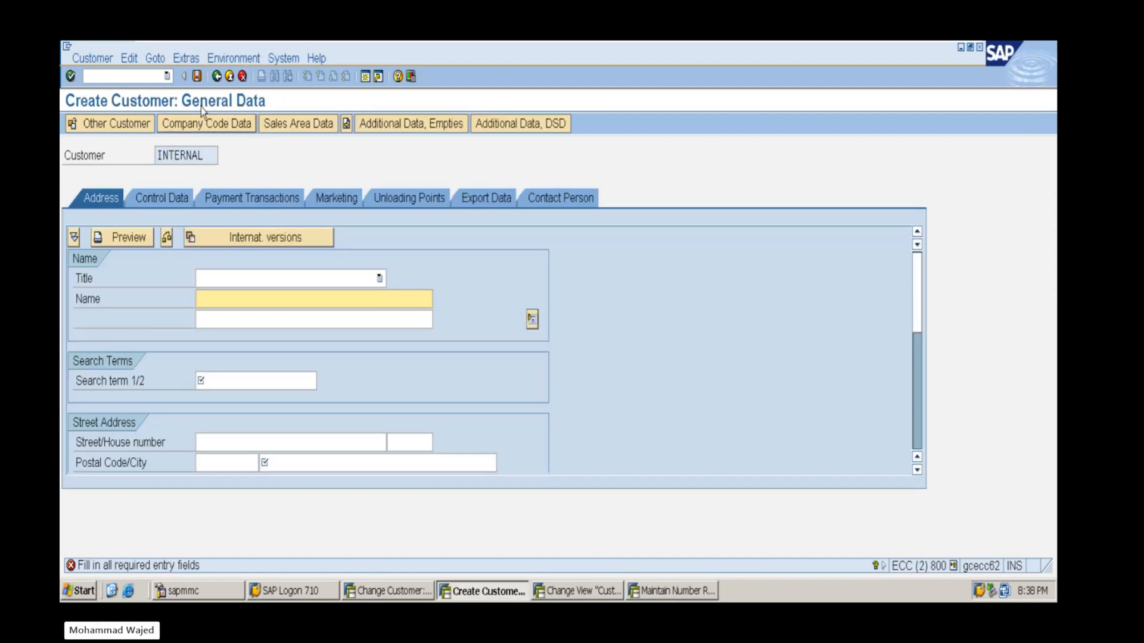
Abandon the unsaved customer and restart customer creation with transaction XD01
{"action": "left_click", "coordinate": [216, 76]}
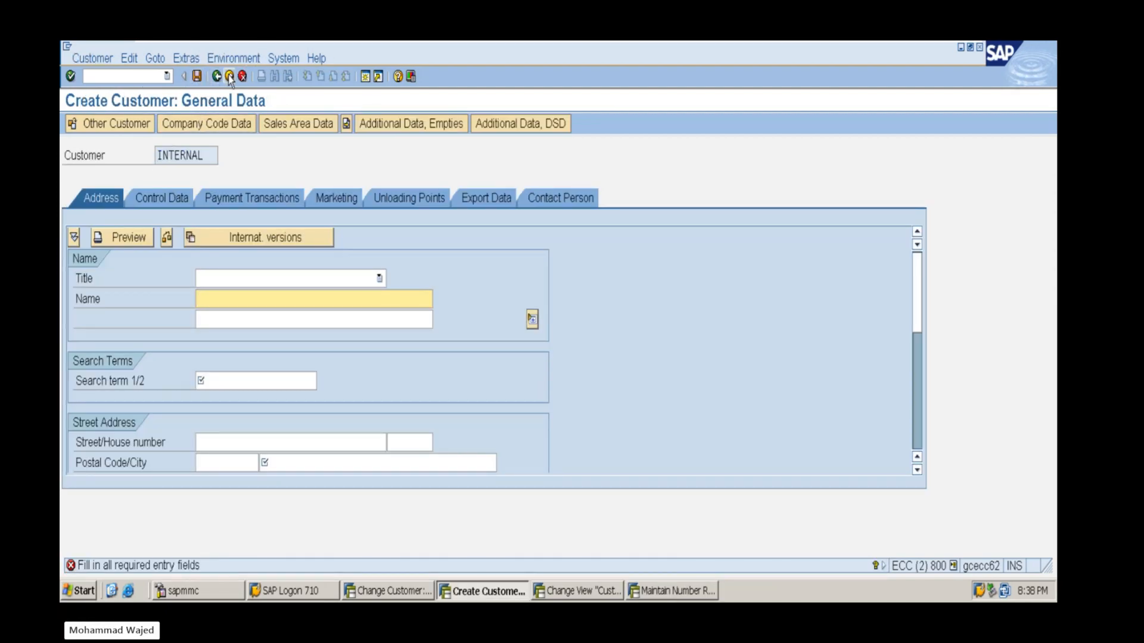
{"action": "left_click", "coordinate": [335, 341]}
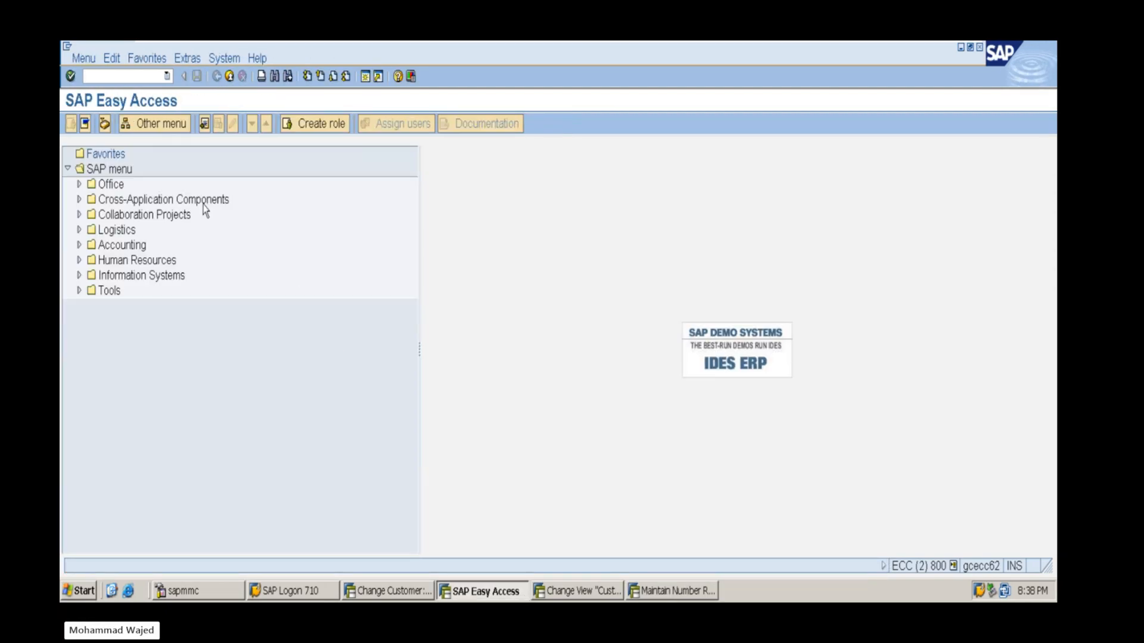
{"action": "type", "text": "XD01"}
{"action": "key", "text": "Return"}
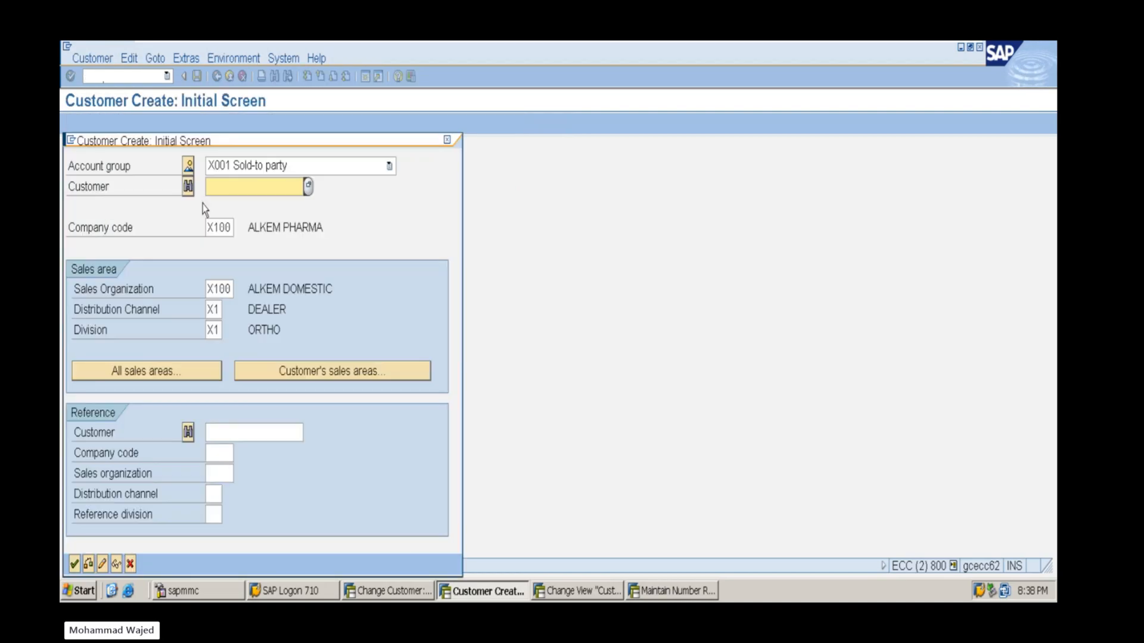
Try to create a customer in account group X001 without a customer number, highlight the error text and dismiss it
{"action": "key", "text": "Return"}
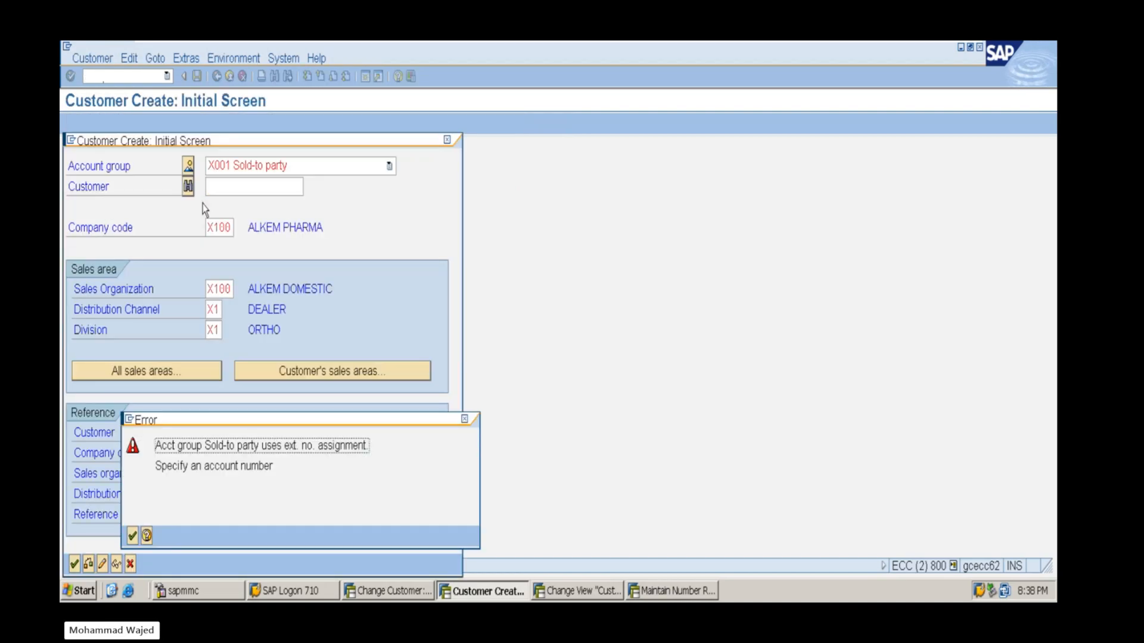
{"action": "left_click_drag", "start_coordinate": [181, 466], "coordinate": [278, 485]}
{"action": "left_click_drag", "start_coordinate": [227, 445], "coordinate": [361, 447]}
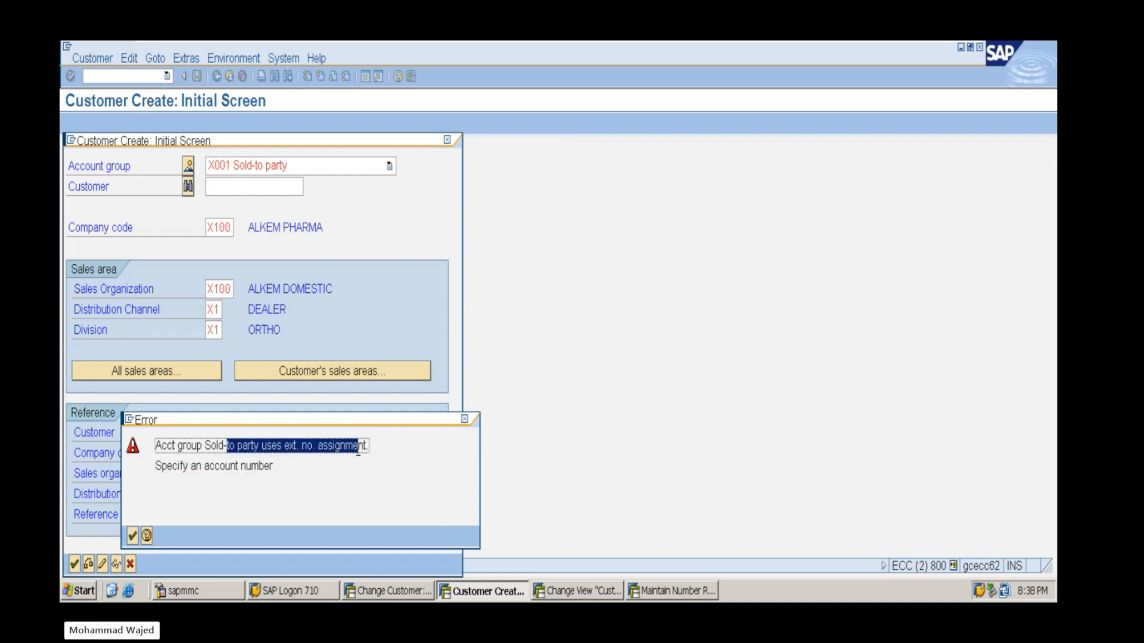
{"action": "left_click", "coordinate": [464, 419]}
Browse the account groups and number ranges overview, close it, retry creation with an empty customer number and dismiss the error
{"action": "left_click", "coordinate": [226, 186]}
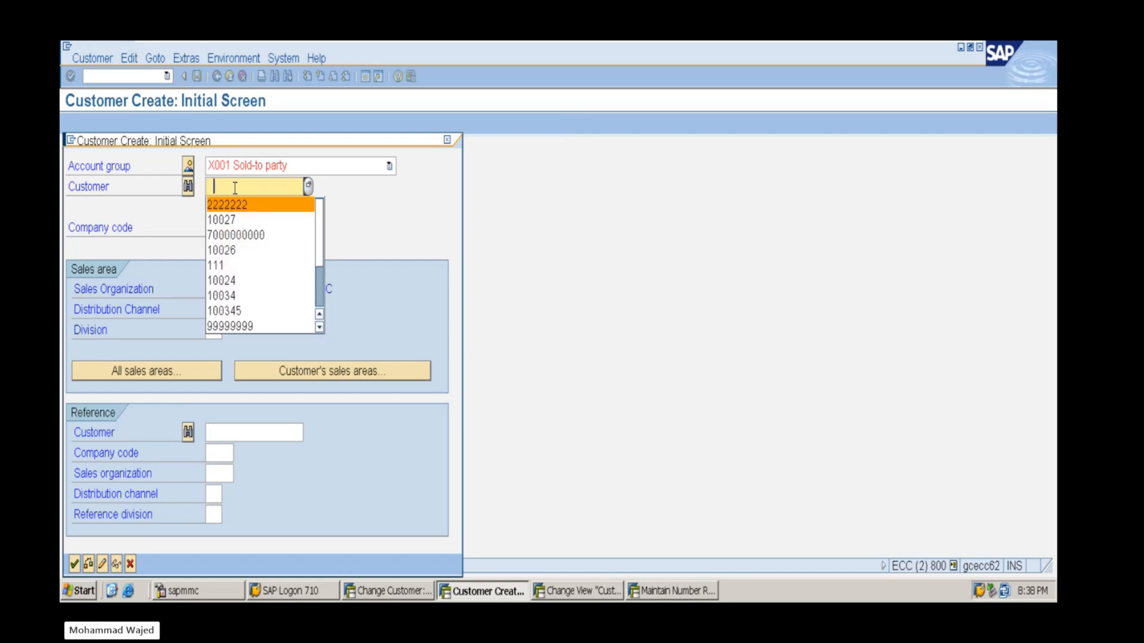
{"action": "left_click", "coordinate": [189, 168]}
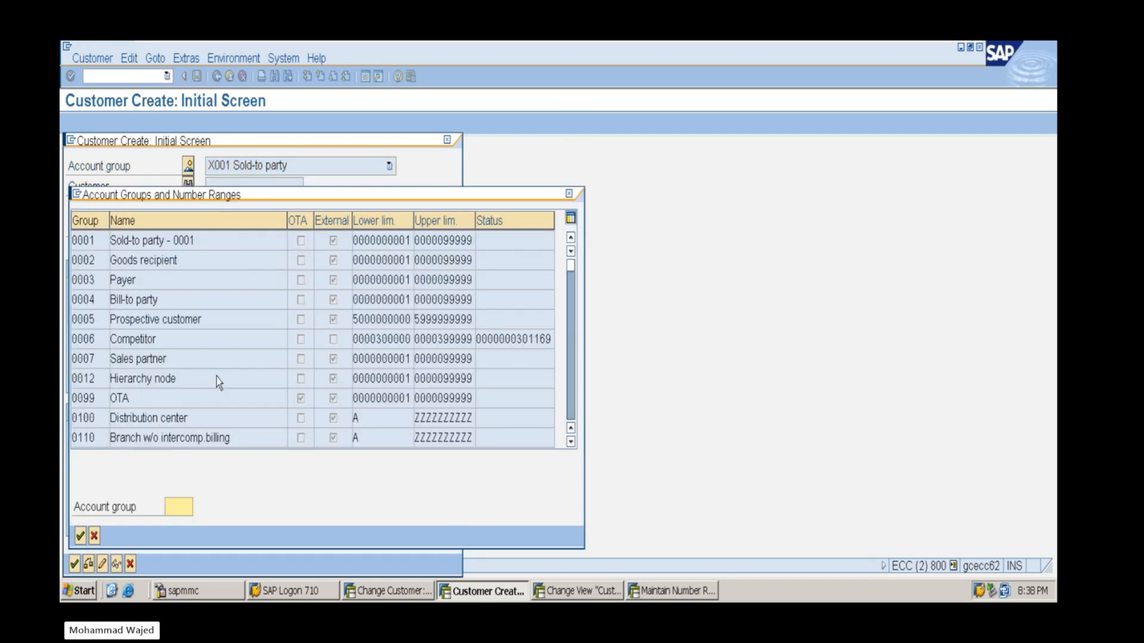
{"action": "scroll", "coordinate": [116, 464], "scroll_direction": "down", "scroll_amount": 10}
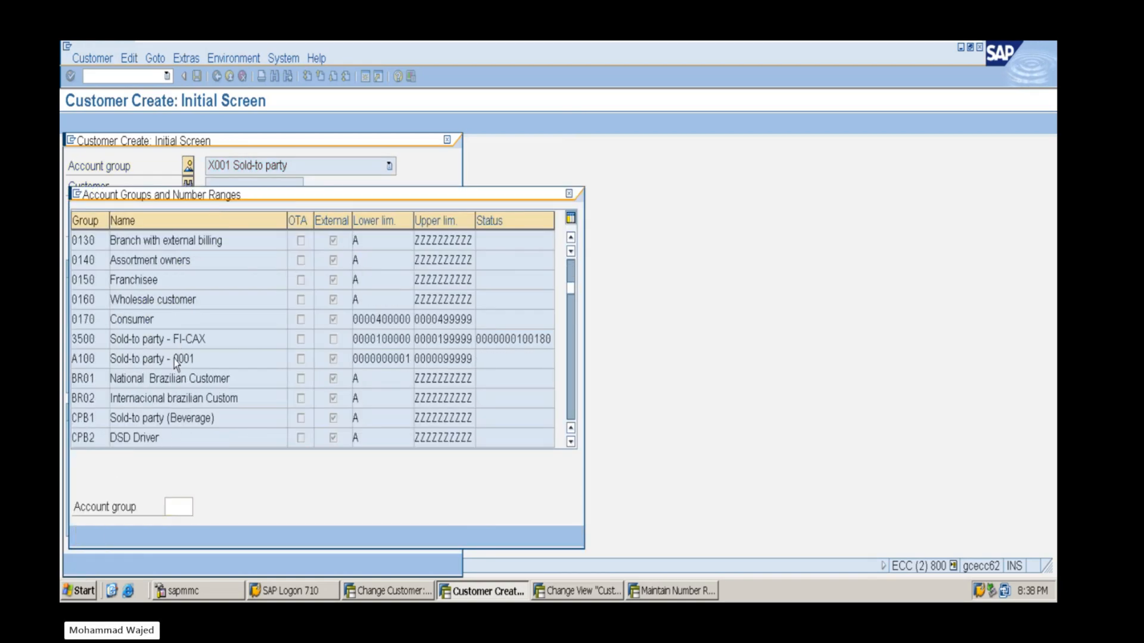
{"action": "left_click", "coordinate": [568, 194]}
{"action": "key", "text": "Return"}
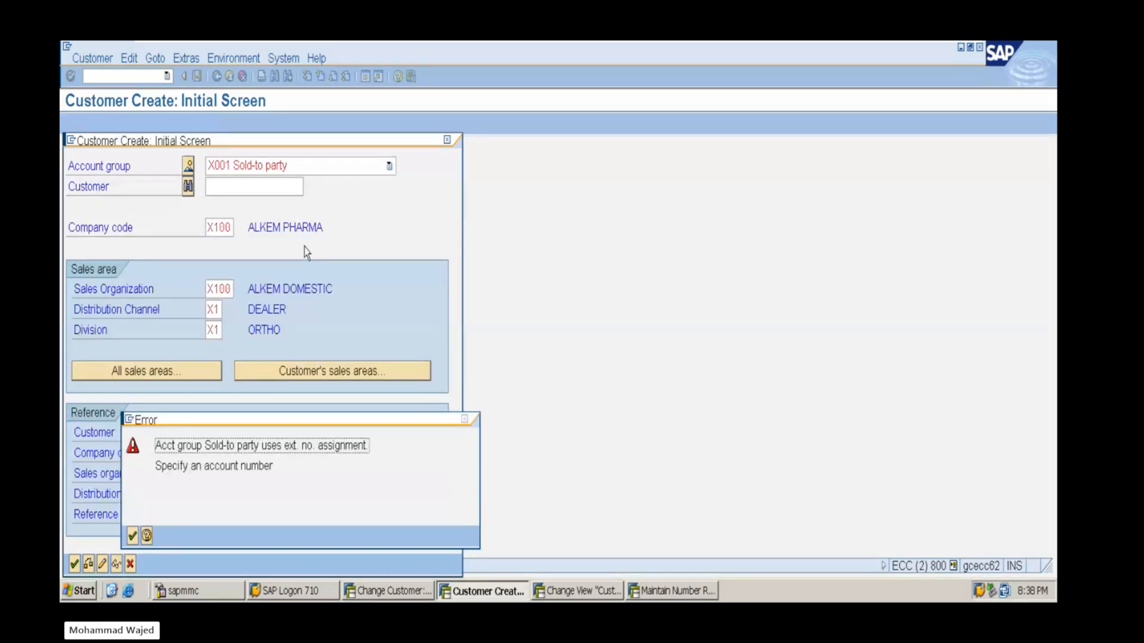
{"action": "left_click", "coordinate": [464, 419]}
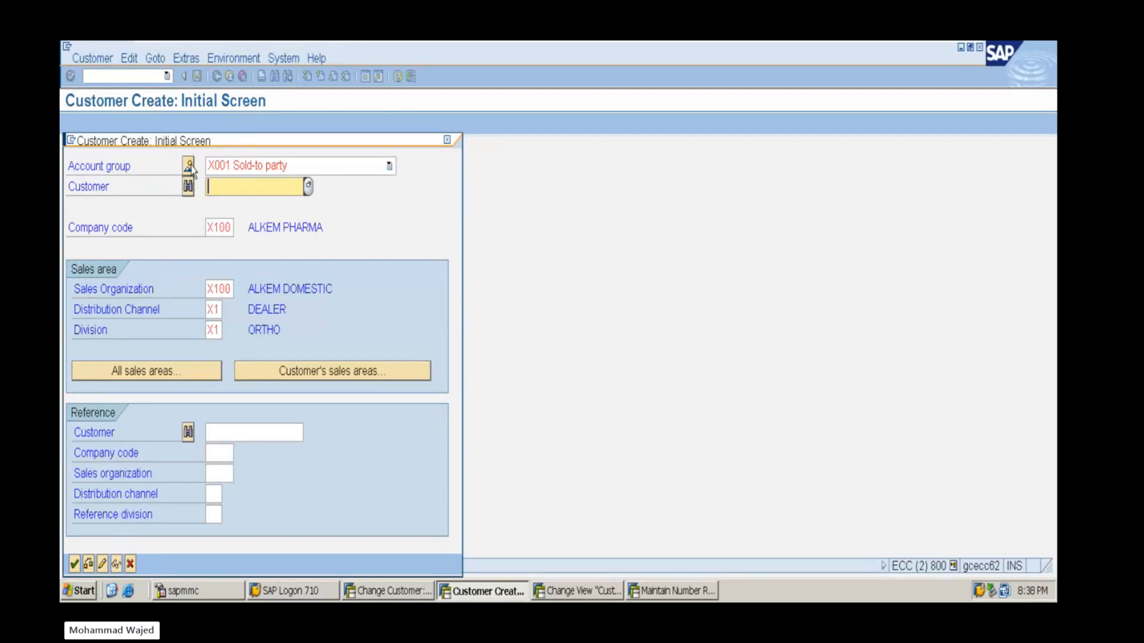
Look up the lower and upper number range limits for account group X001 Sold-to party in the account groups list
{"action": "left_click", "coordinate": [188, 166]}
{"action": "scroll", "coordinate": [277, 373], "scroll_direction": "down", "scroll_amount": 2}
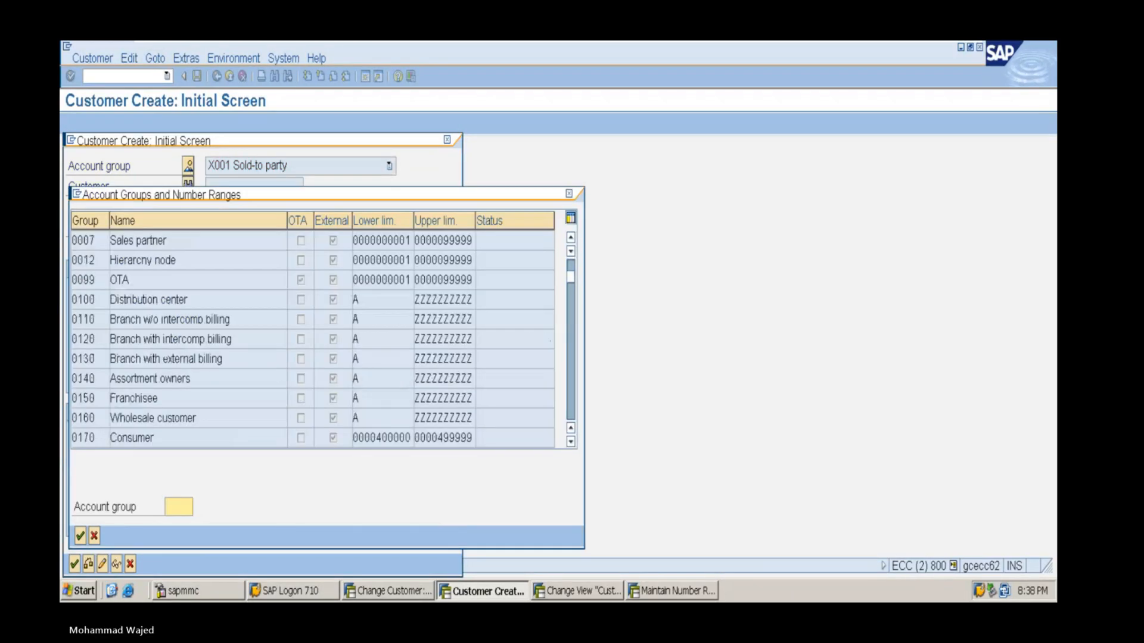
{"action": "left_click_drag", "start_coordinate": [570, 278], "coordinate": [579, 420]}
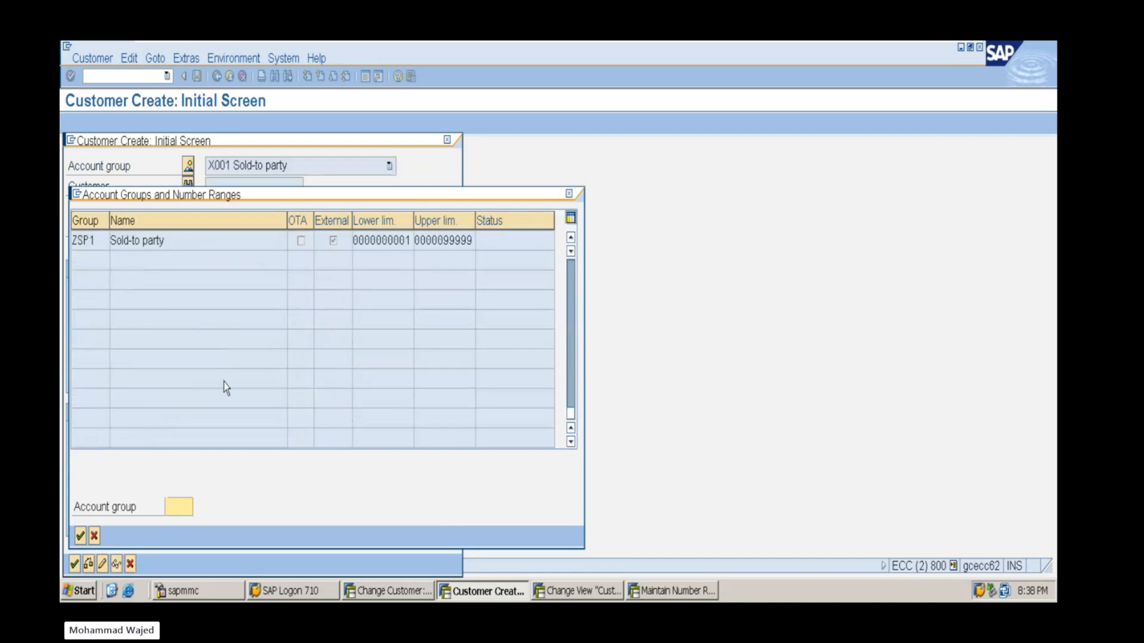
{"action": "scroll", "coordinate": [107, 357], "scroll_direction": "up", "scroll_amount": 3}
{"action": "scroll", "coordinate": [131, 380], "scroll_direction": "up", "scroll_amount": 3}
{"action": "scroll", "coordinate": [134, 372], "scroll_direction": "up", "scroll_amount": 12}
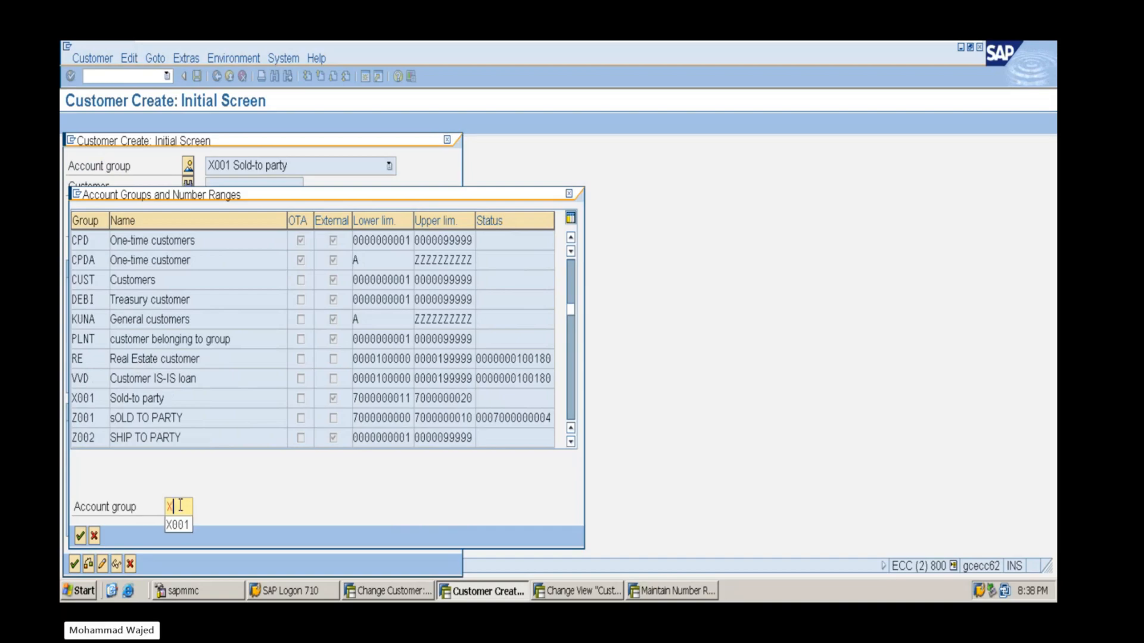
{"action": "scroll", "coordinate": [180, 506], "scroll_direction": "down", "scroll_amount": 3}
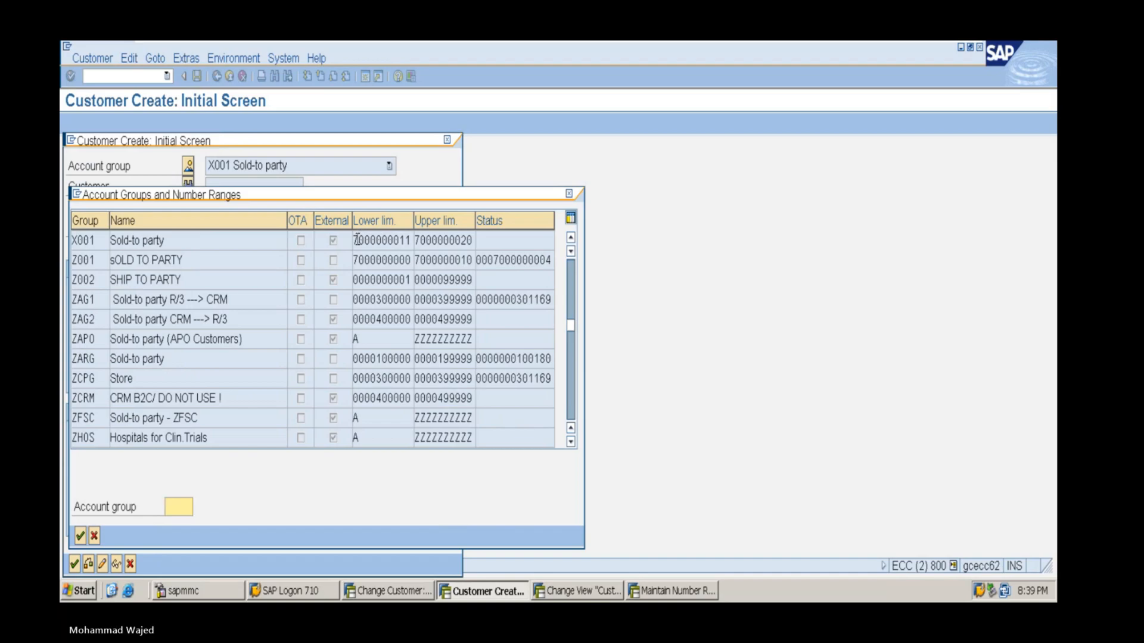
{"action": "left_click_drag", "start_coordinate": [355, 240], "coordinate": [420, 241]}
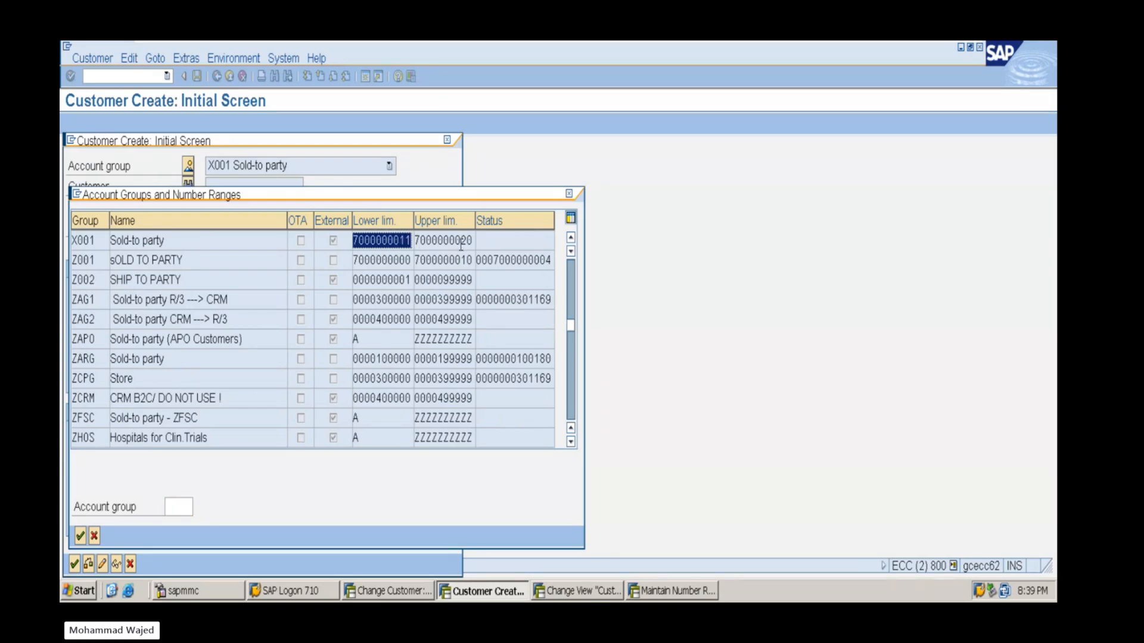
{"action": "left_click", "coordinate": [568, 194]}
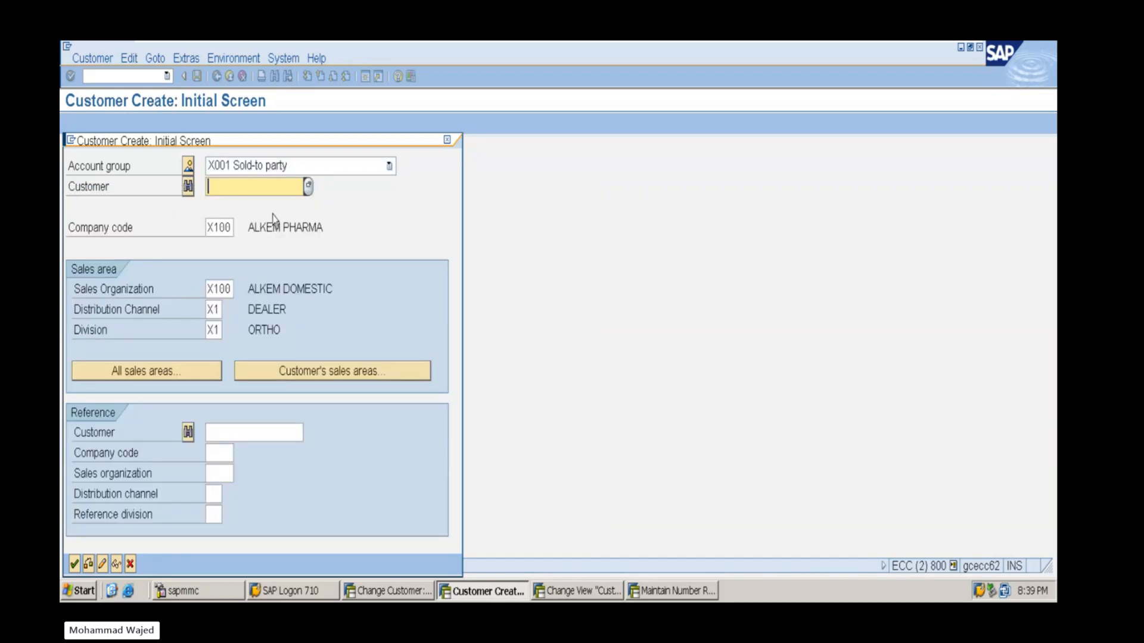
Try to create the X001 sold-to party with a five-digit customer number, and return to the customer creation screen
{"action": "type", "text": "10000"}
{"action": "key", "text": "Return"}
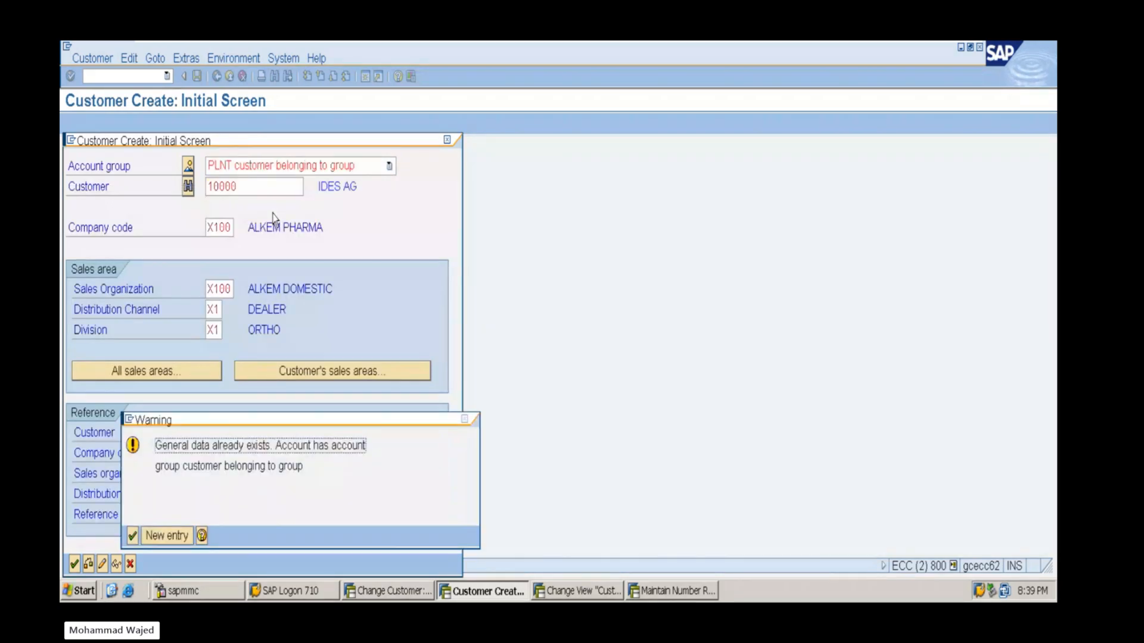
{"action": "left_click", "coordinate": [464, 419]}
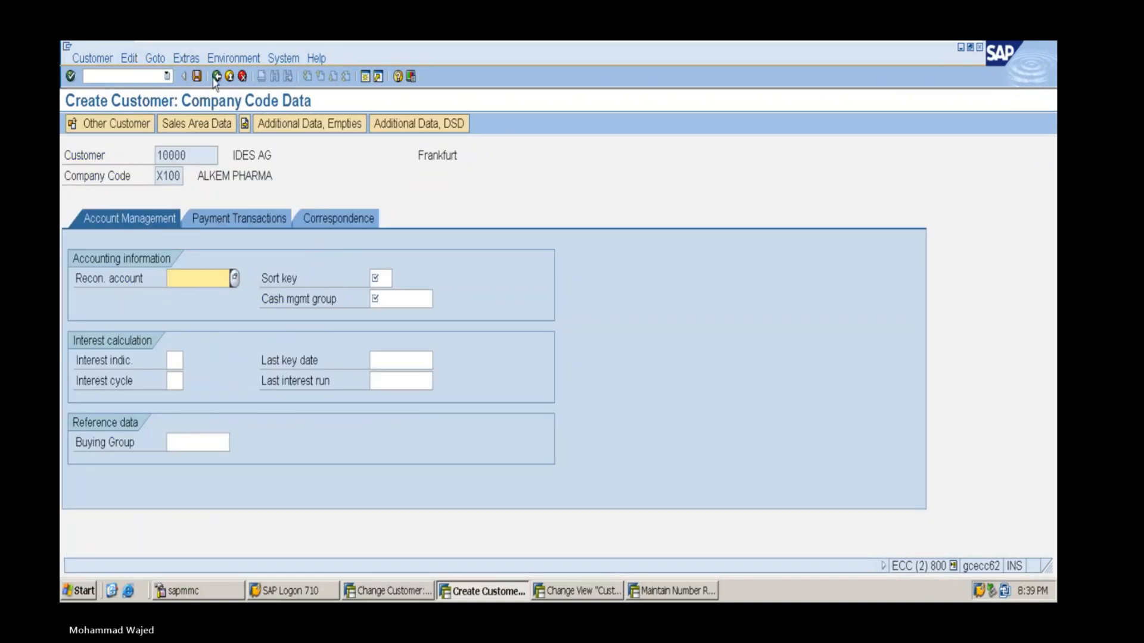
{"action": "key", "text": "Return"}
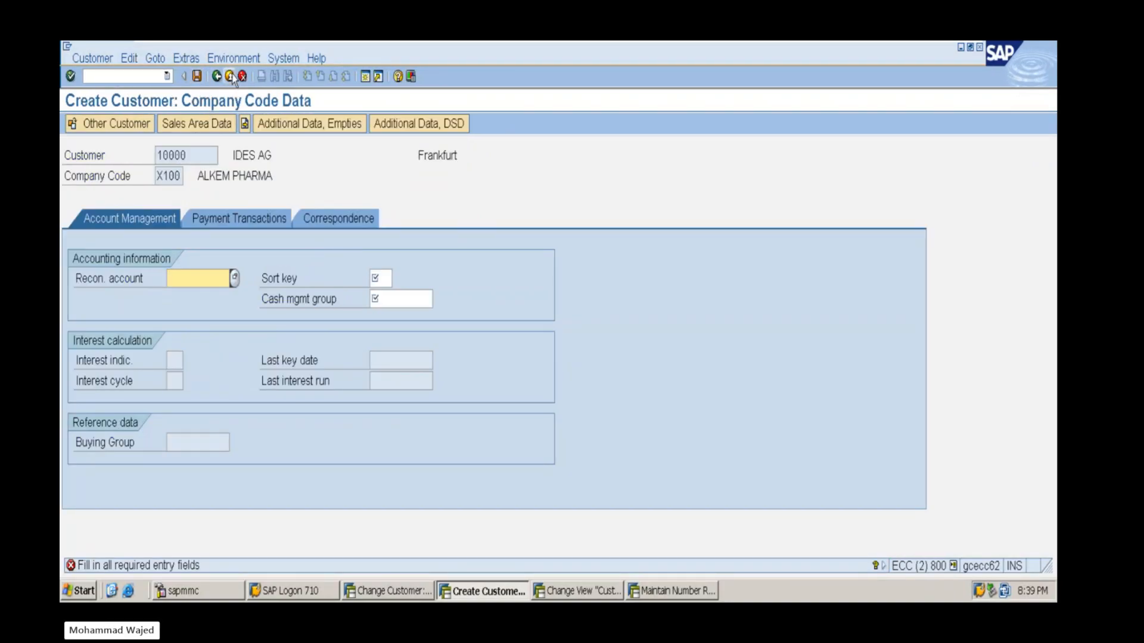
{"action": "left_click", "coordinate": [229, 76]}
{"action": "left_click", "coordinate": [338, 340]}
{"action": "type", "text": "XD"}
{"action": "key", "text": "Return"}
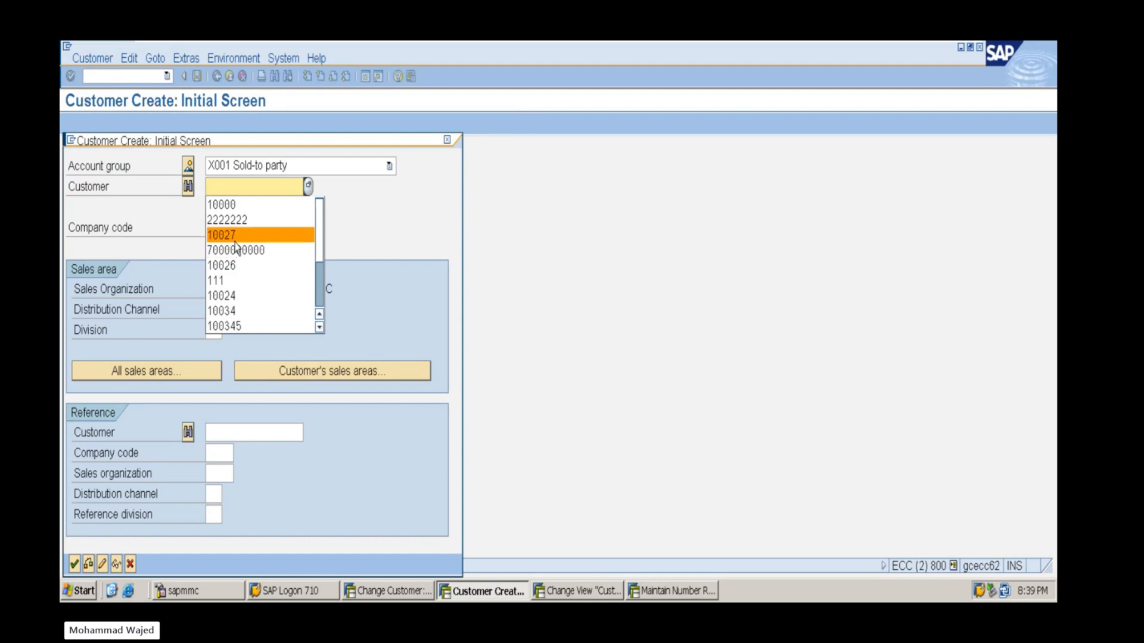
Try to create the X001 sold-to party with a nine-digit customer number outside the allowed range
{"action": "left_click", "coordinate": [227, 238]}
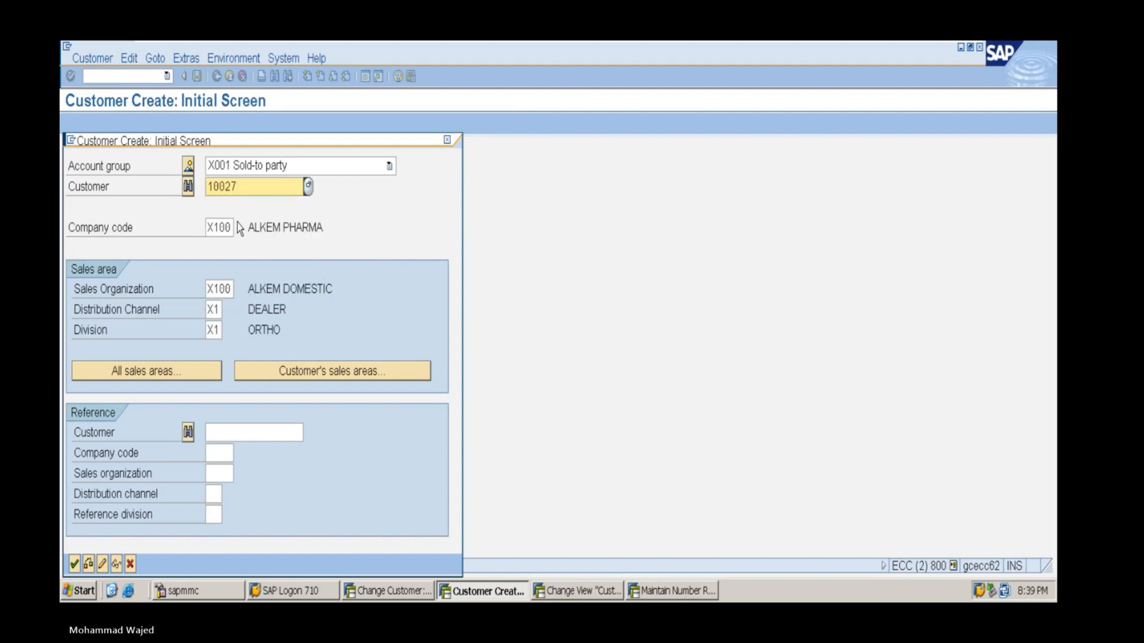
{"action": "key", "text": "BackSpace"}
{"action": "type", "text": "000012"}
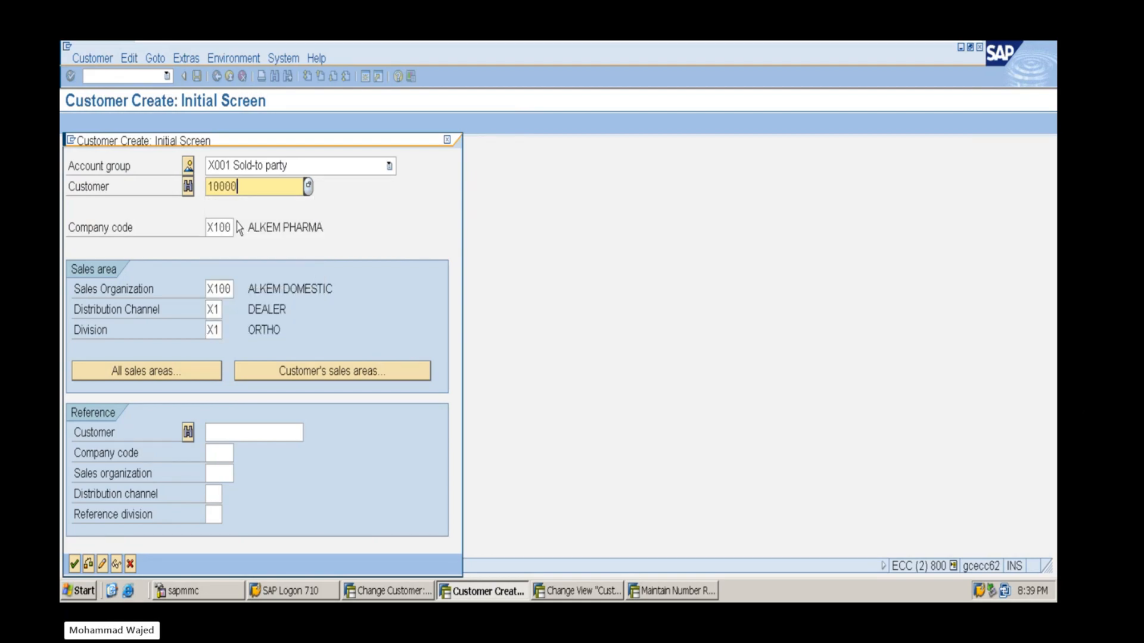
{"action": "key", "text": "Return"}
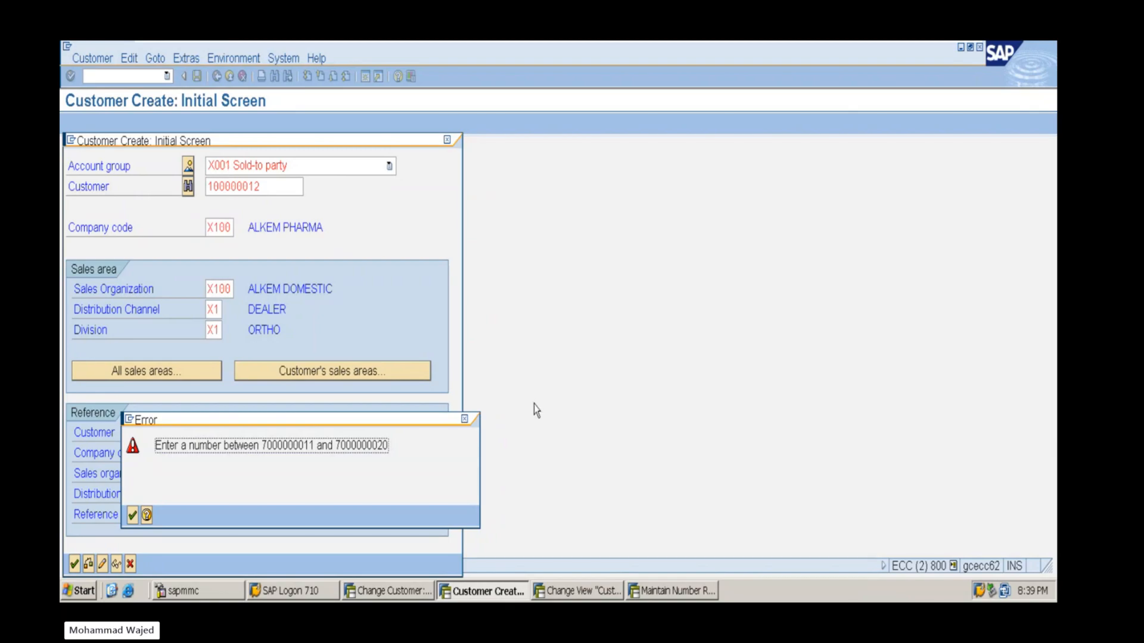
Check the number range assigned to account group X001 and the Z3 interval in the customer number ranges
{"action": "left_click", "coordinate": [577, 590]}
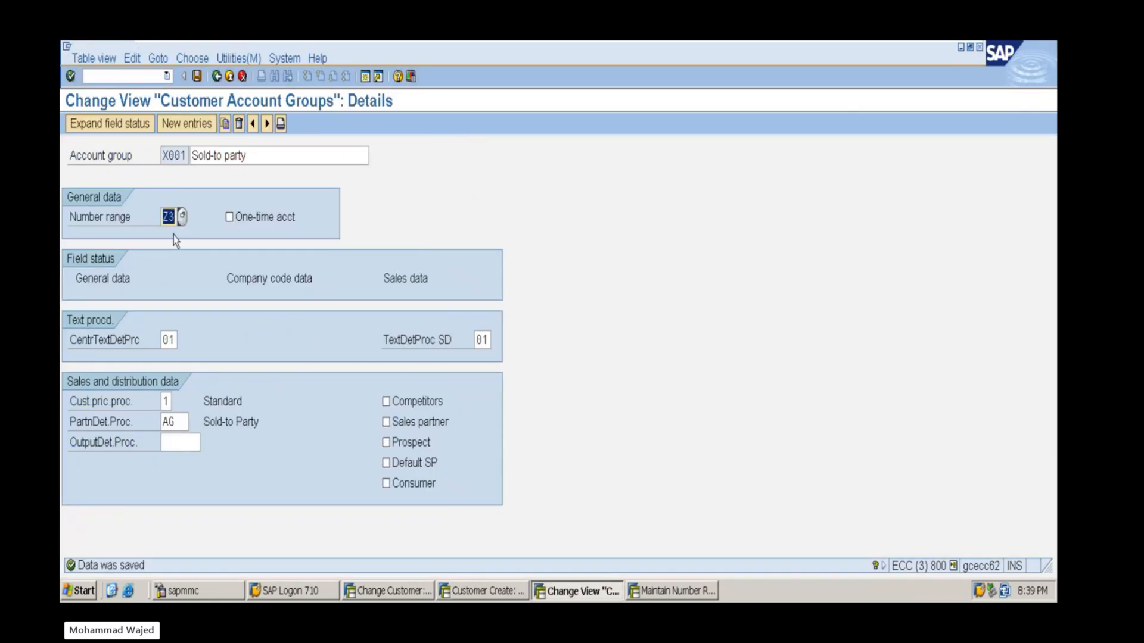
{"action": "left_click", "coordinate": [672, 590]}
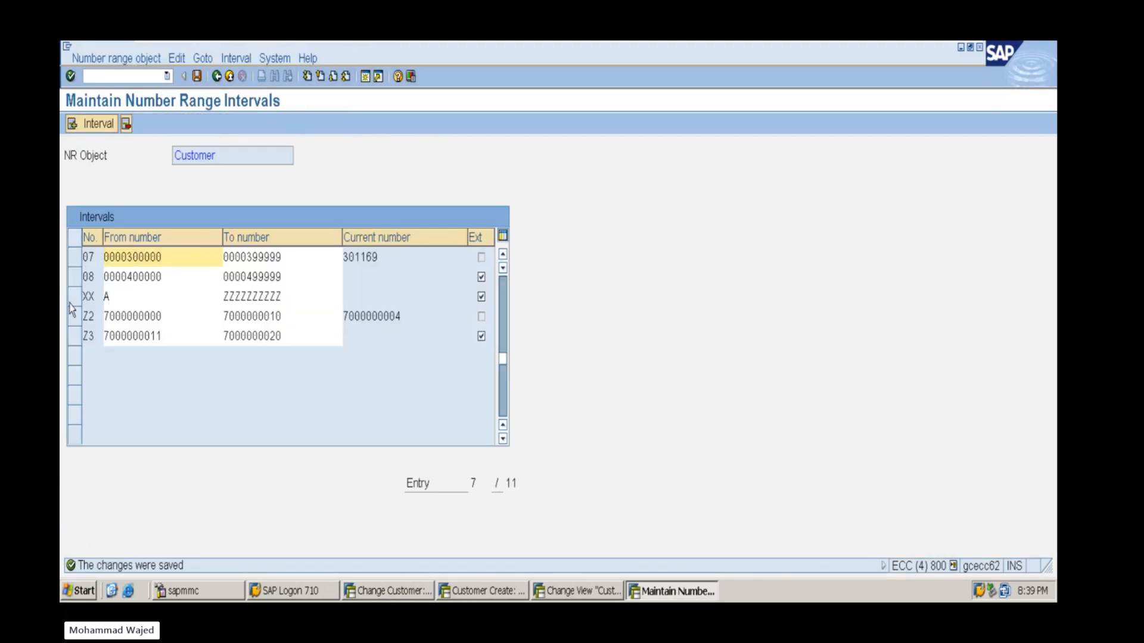
{"action": "left_click", "coordinate": [75, 340]}
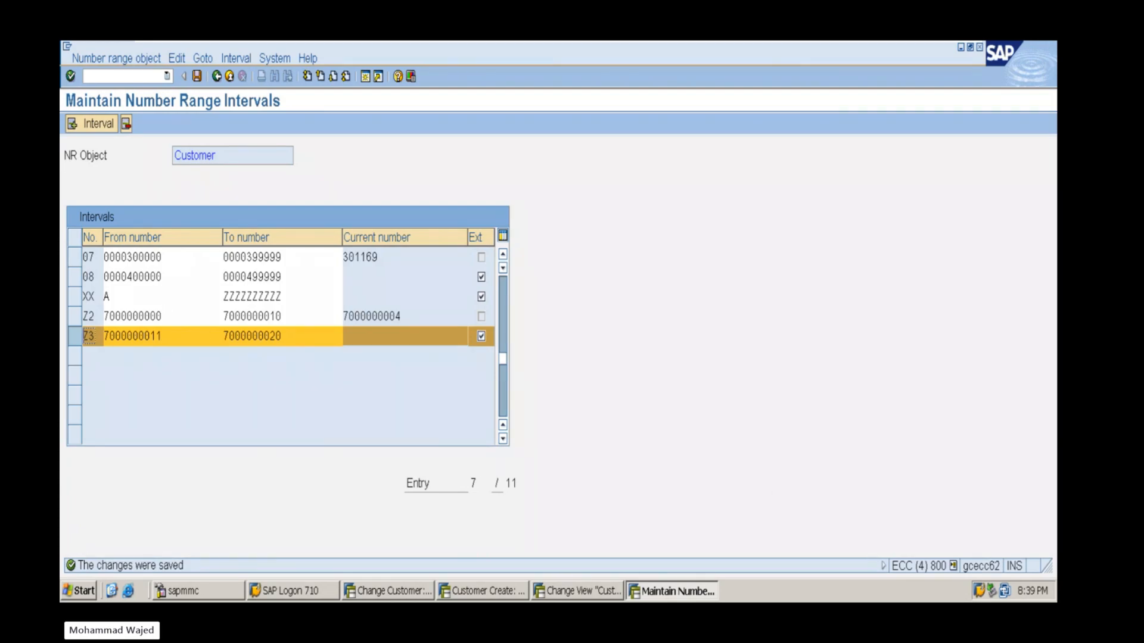
{"action": "left_click", "coordinate": [569, 591]}
{"action": "left_click", "coordinate": [463, 592]}
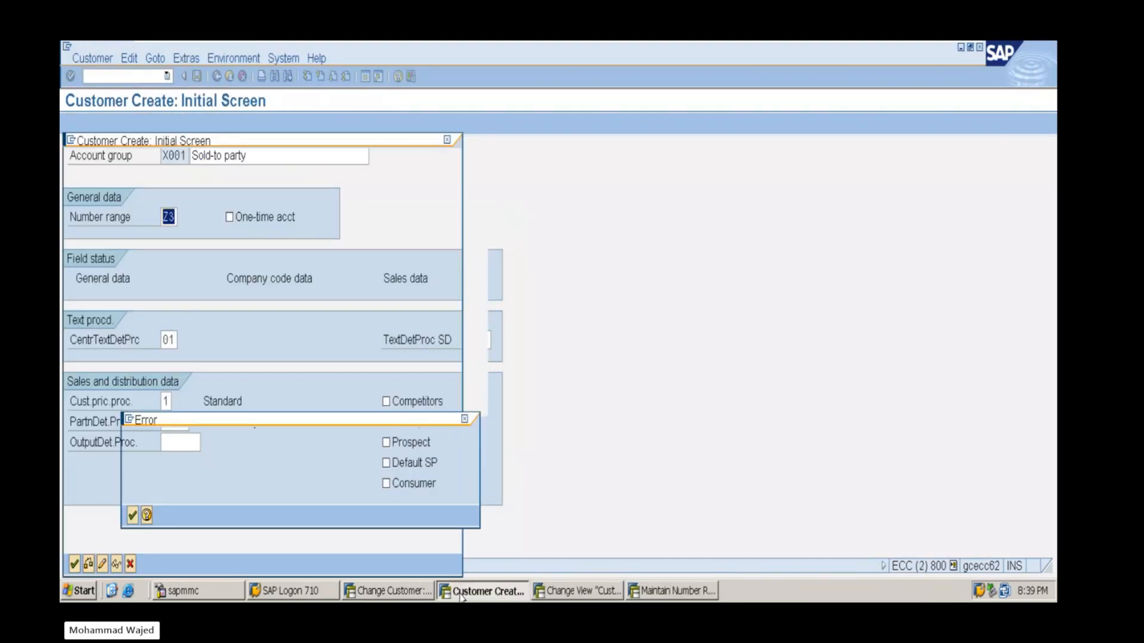
Replace the rejected customer number with the first number of the Z3 interval and continue to the general data
{"action": "left_click", "coordinate": [464, 419]}
{"action": "left_click_drag", "start_coordinate": [263, 187], "coordinate": [124, 189]}
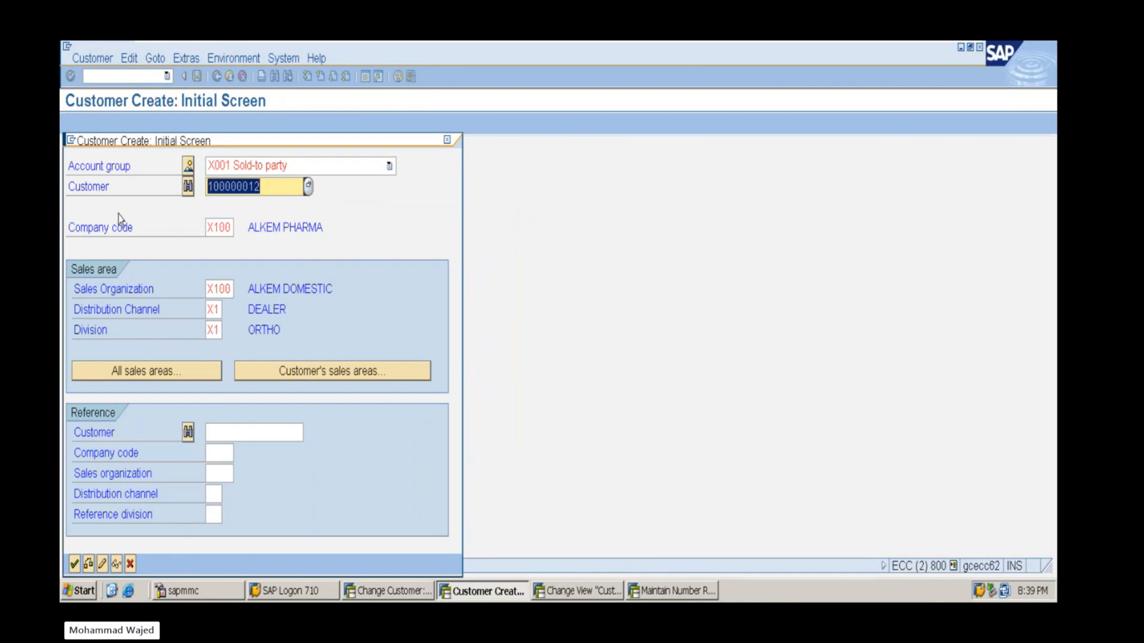
{"action": "key", "text": "BackSpace"}
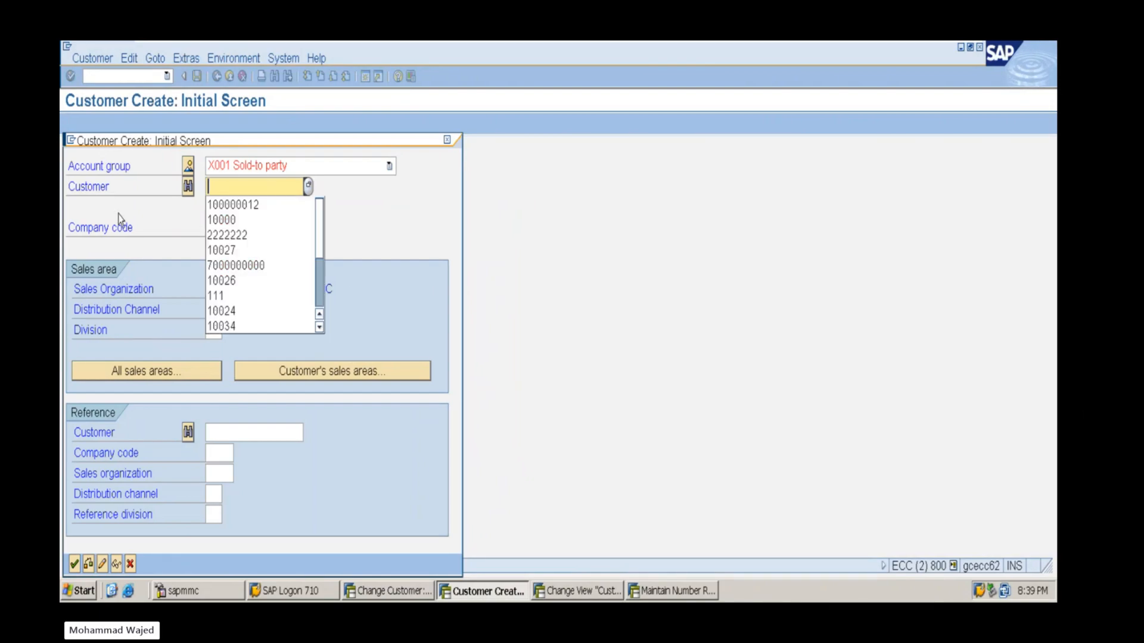
{"action": "left_click", "coordinate": [189, 187]}
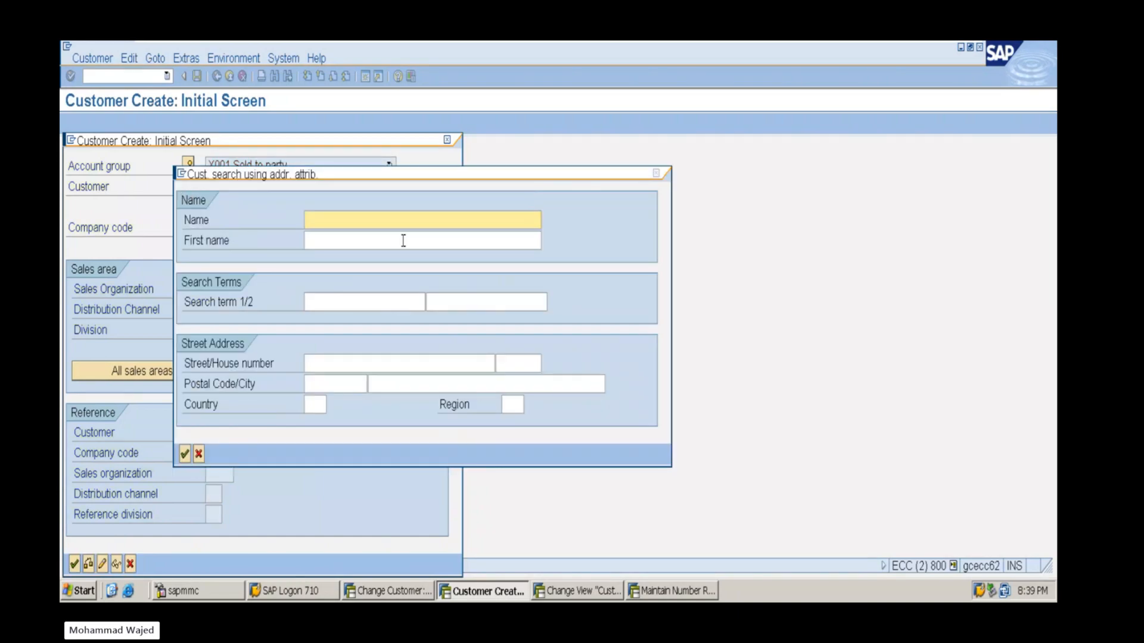
{"action": "left_click", "coordinate": [655, 174]}
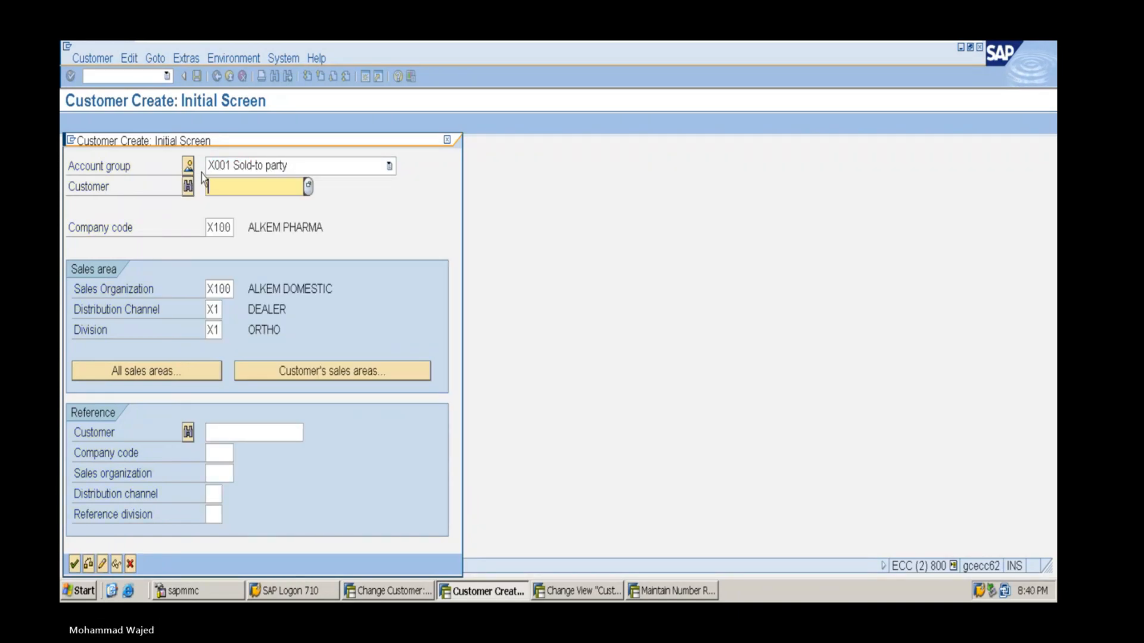
{"action": "left_click", "coordinate": [225, 185]}
{"action": "left_click", "coordinate": [239, 185]}
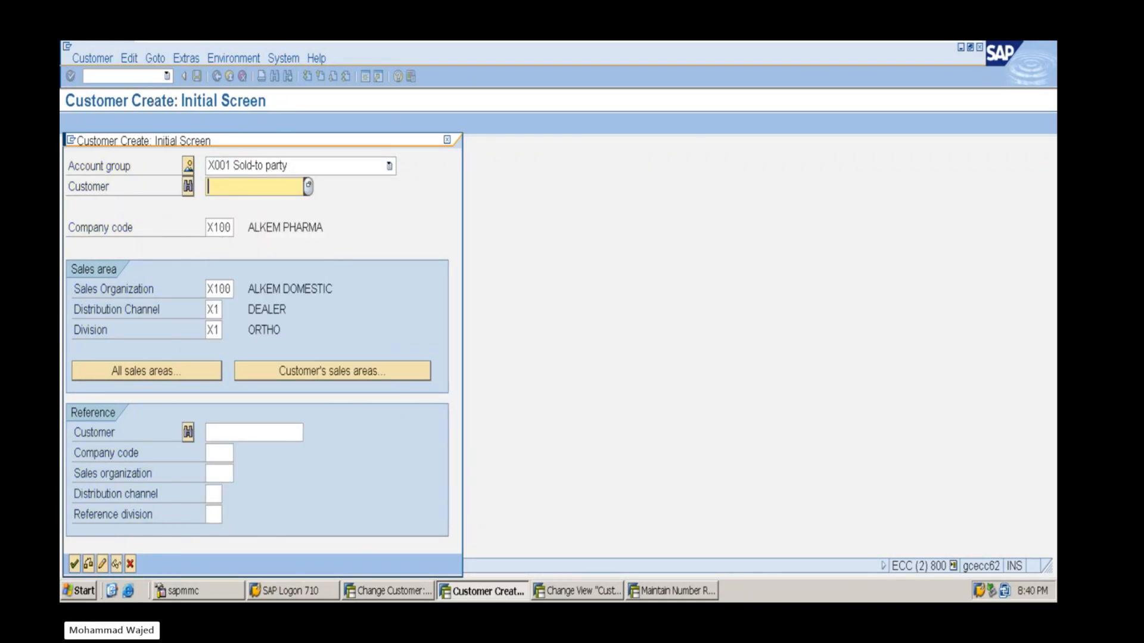
{"action": "key", "text": "ctrl+v"}
{"action": "key", "text": "Return"}
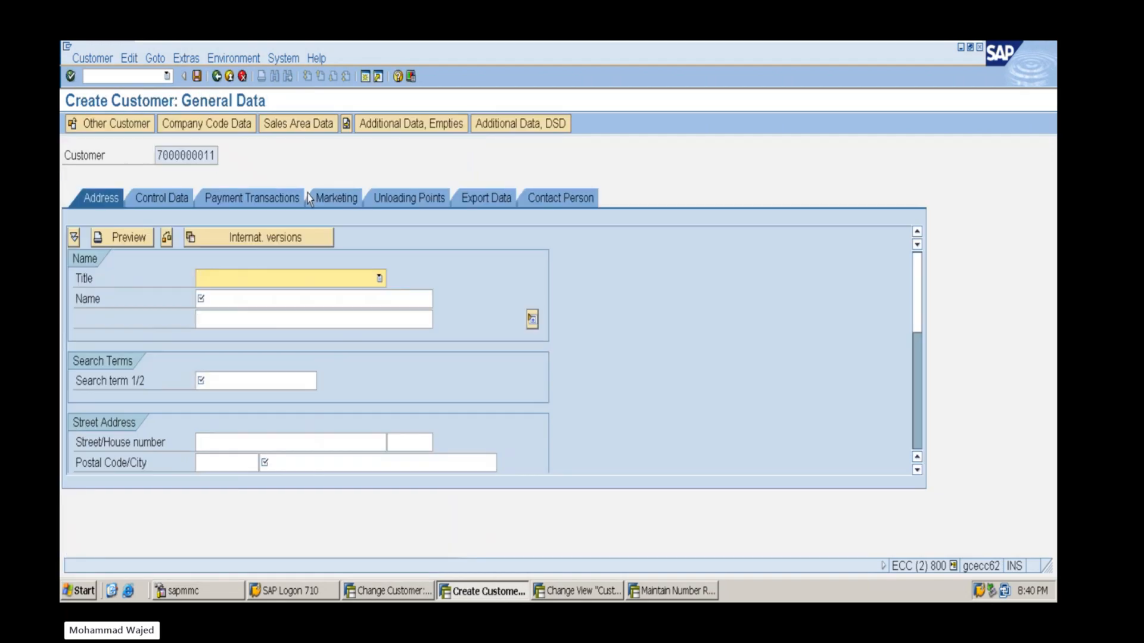
Compare the new customer's number with the Z2 and Z3 intervals, examining their limits, current number and external assignment
{"action": "left_click", "coordinate": [217, 154]}
{"action": "left_click_drag", "start_coordinate": [219, 153], "coordinate": [182, 146]}
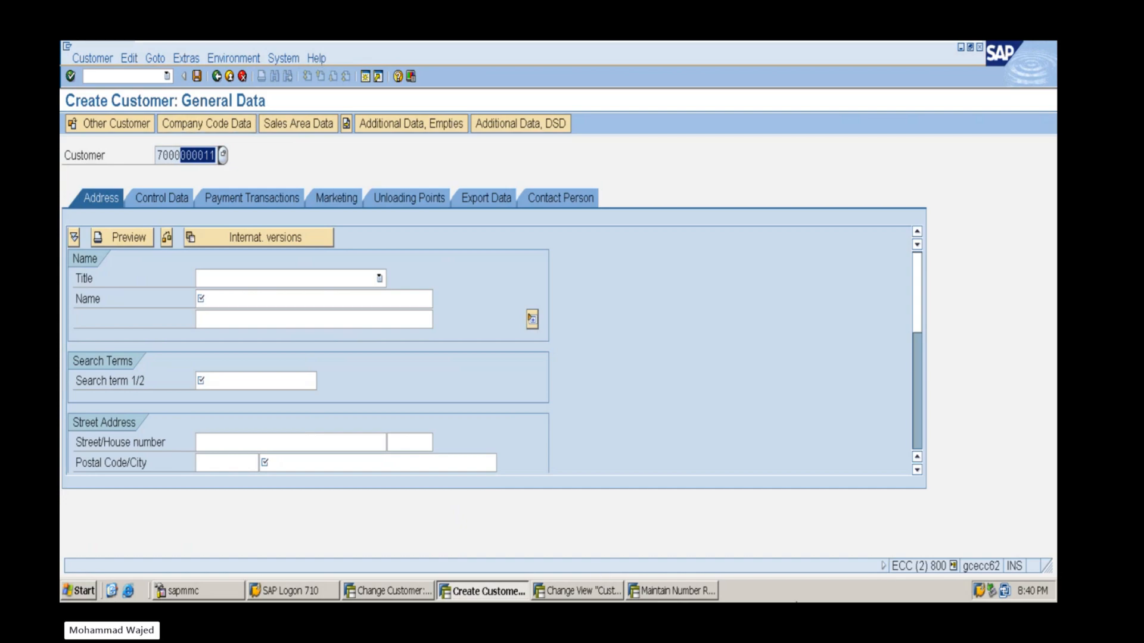
{"action": "left_click", "coordinate": [681, 592]}
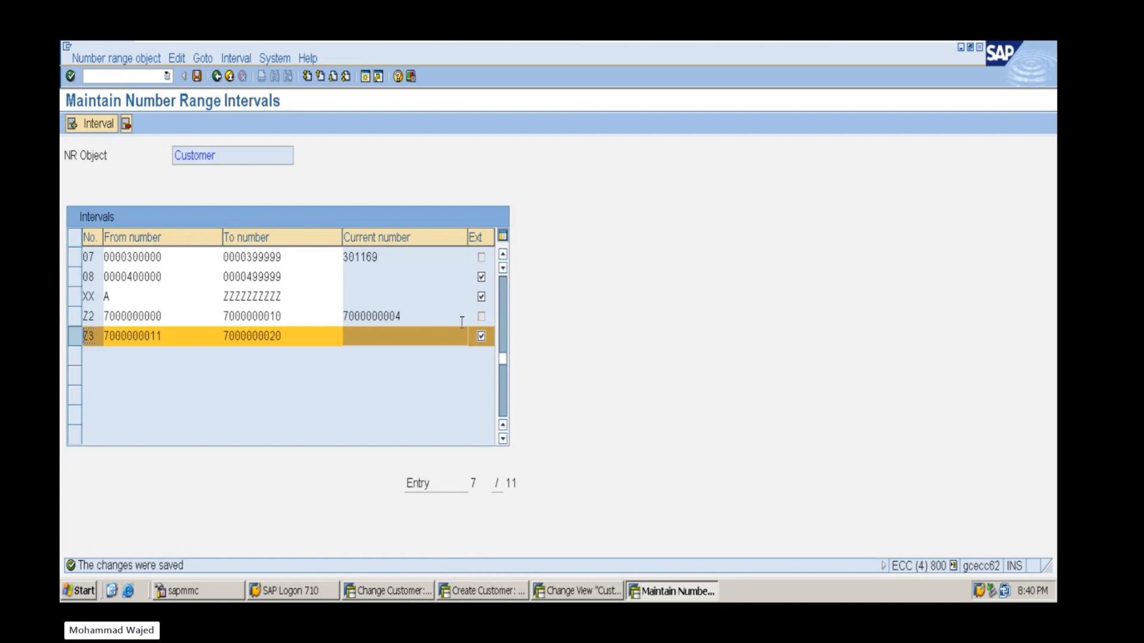
{"action": "left_click_drag", "start_coordinate": [407, 317], "coordinate": [319, 316]}
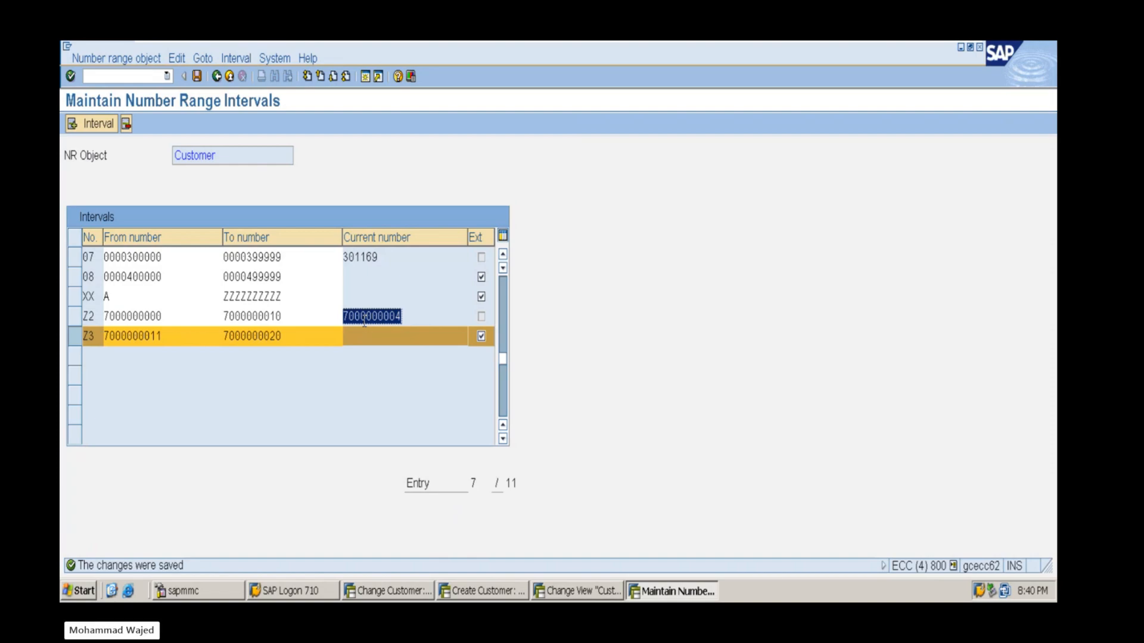
{"action": "left_click_drag", "start_coordinate": [413, 315], "coordinate": [341, 314]}
{"action": "left_click_drag", "start_coordinate": [412, 316], "coordinate": [347, 322]}
{"action": "left_click", "coordinate": [75, 317]}
{"action": "left_click", "coordinate": [76, 338]}
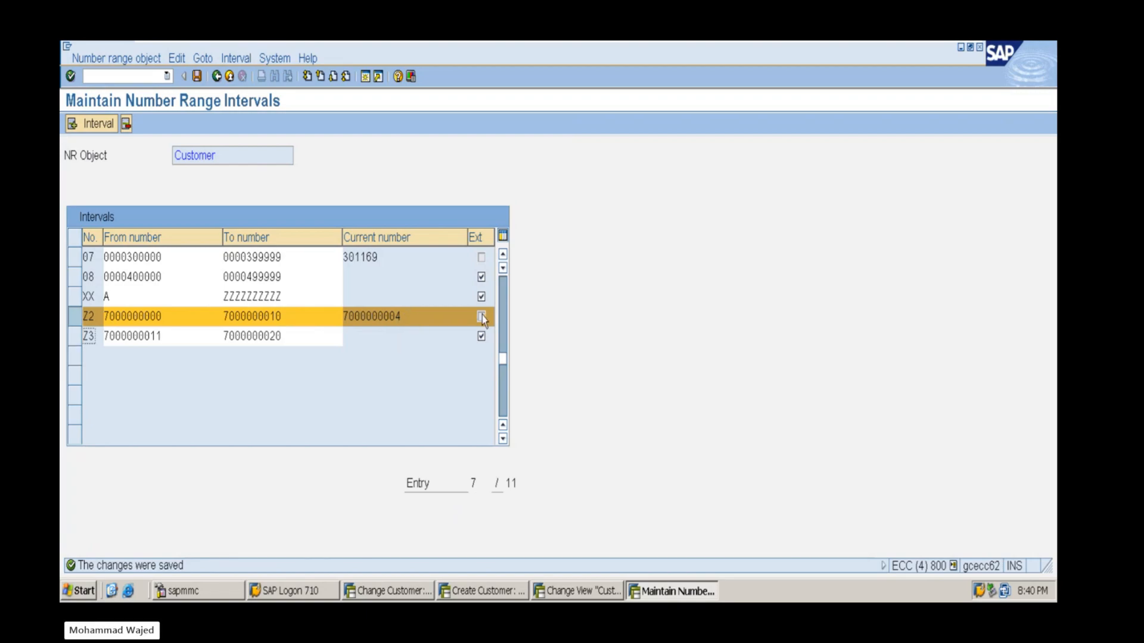
{"action": "scroll", "coordinate": [362, 334], "scroll_direction": "up", "scroll_amount": 3}
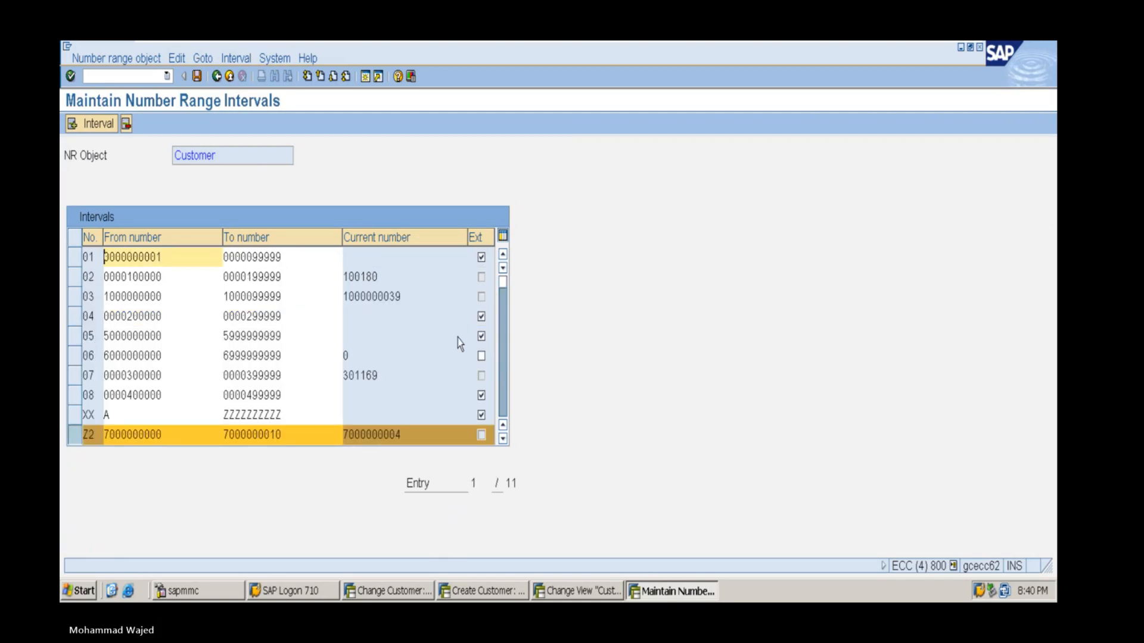
{"action": "left_click", "coordinate": [500, 339]}
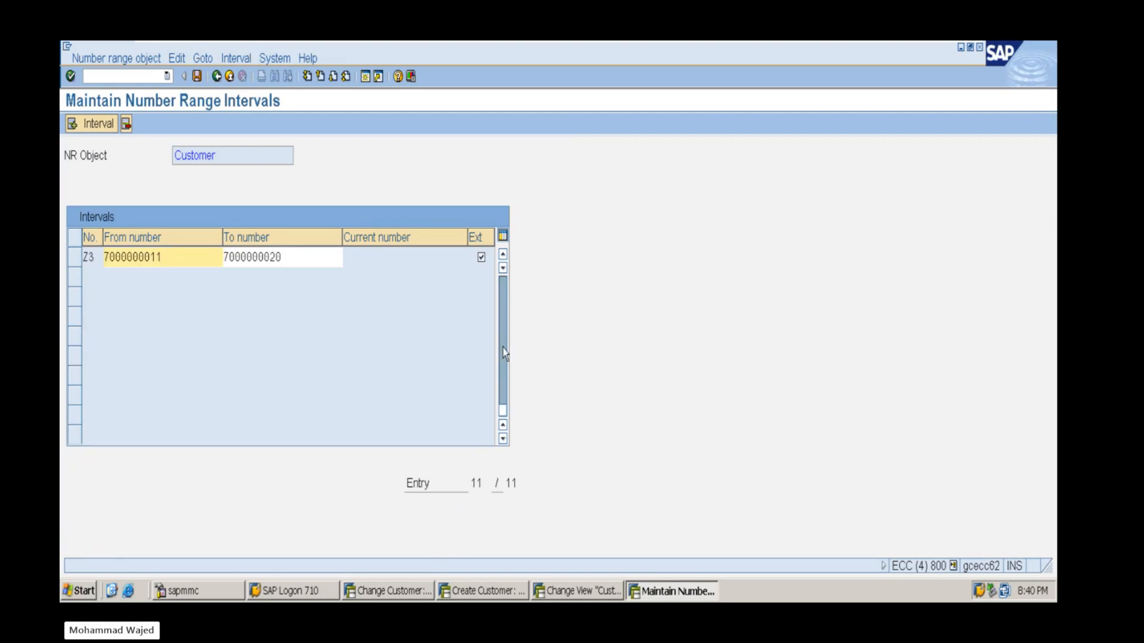
{"action": "left_click", "coordinate": [500, 302]}
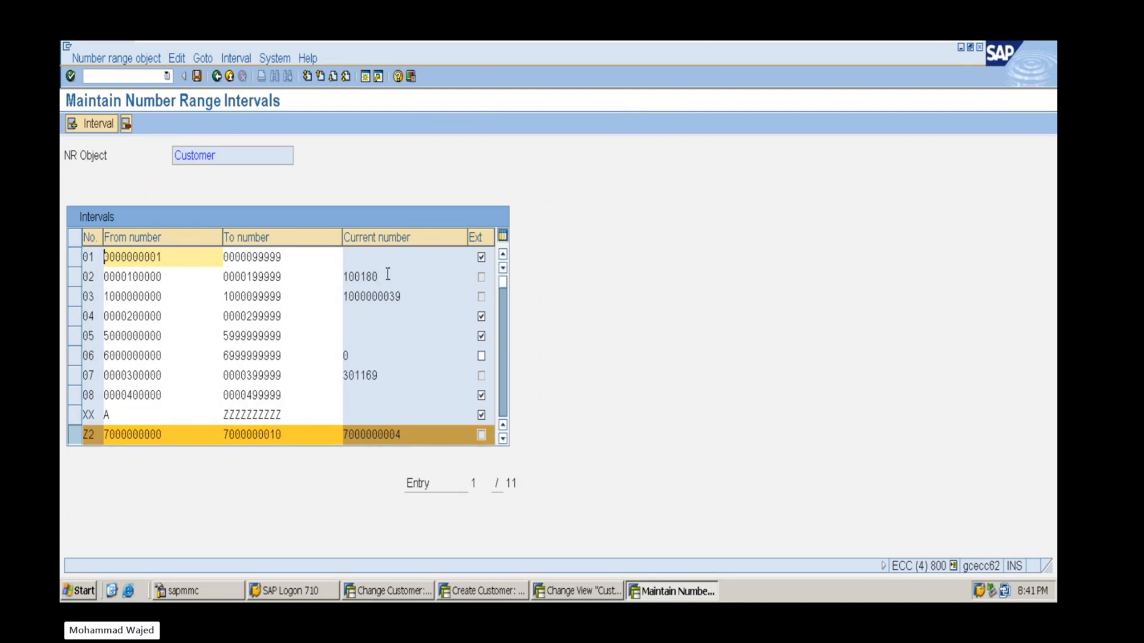
Leave the interval maintenance list and display the session's system details
{"action": "left_click", "coordinate": [216, 77]}
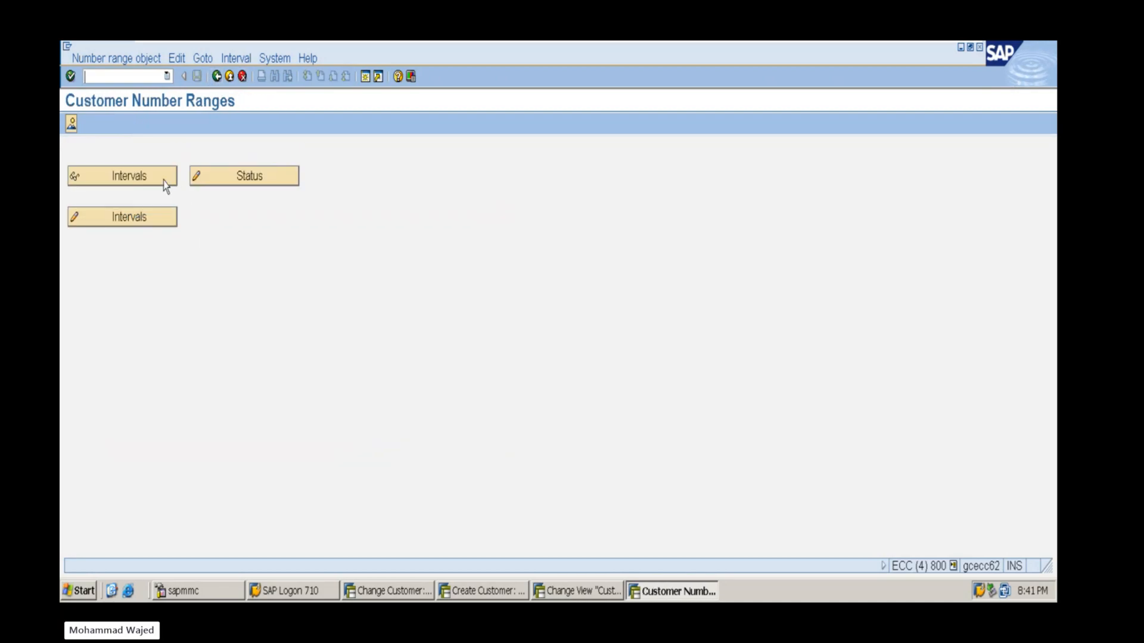
{"action": "left_click", "coordinate": [953, 566]}
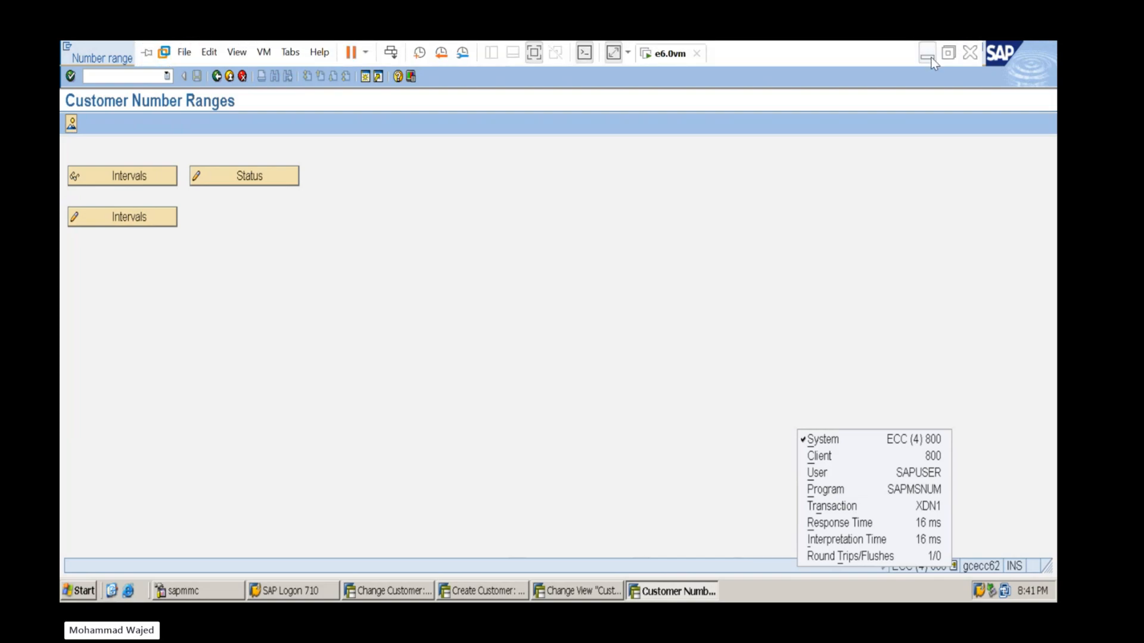
Switch to the customer notes in Notepad and add the line "DEv ------Quality ----Production" below the external range notes
{"action": "left_click", "coordinate": [929, 52]}
{"action": "left_click", "coordinate": [100, 262]}
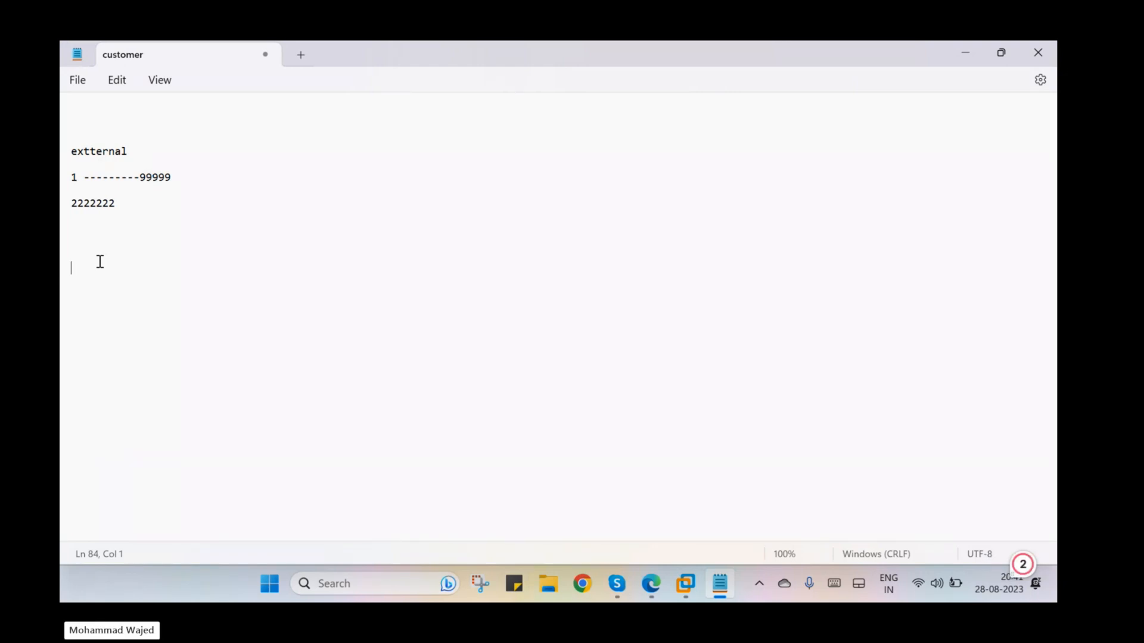
{"action": "type", "text": "DEv ------Quality ----Pro"}
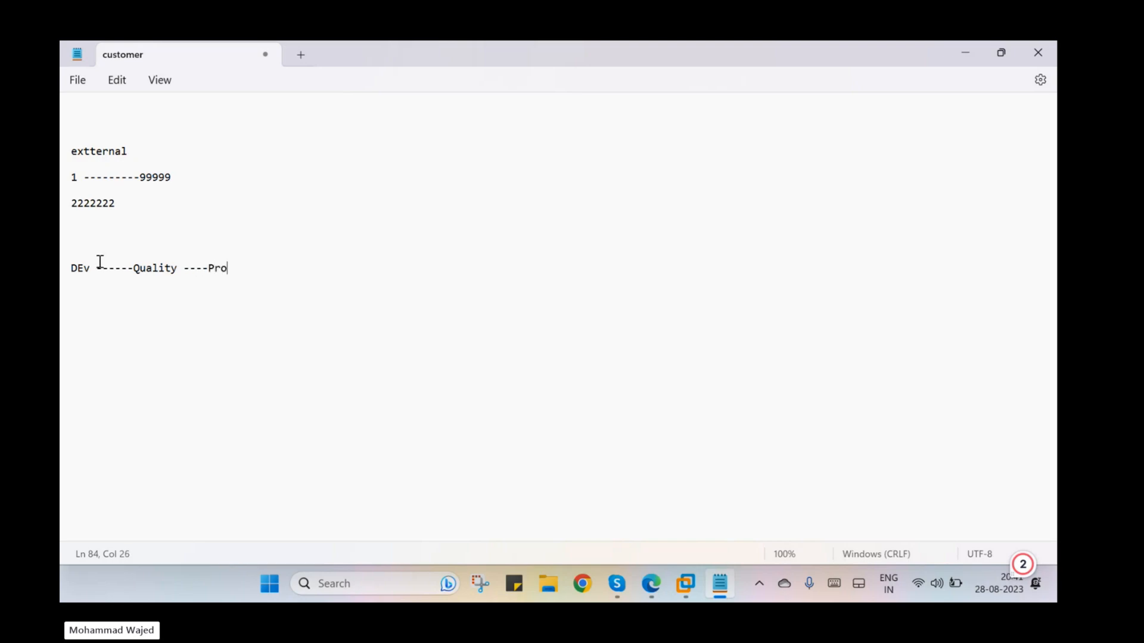
{"action": "type", "text": "duction"}
{"action": "left_click", "coordinate": [86, 269]}
{"action": "key", "text": "Down"}
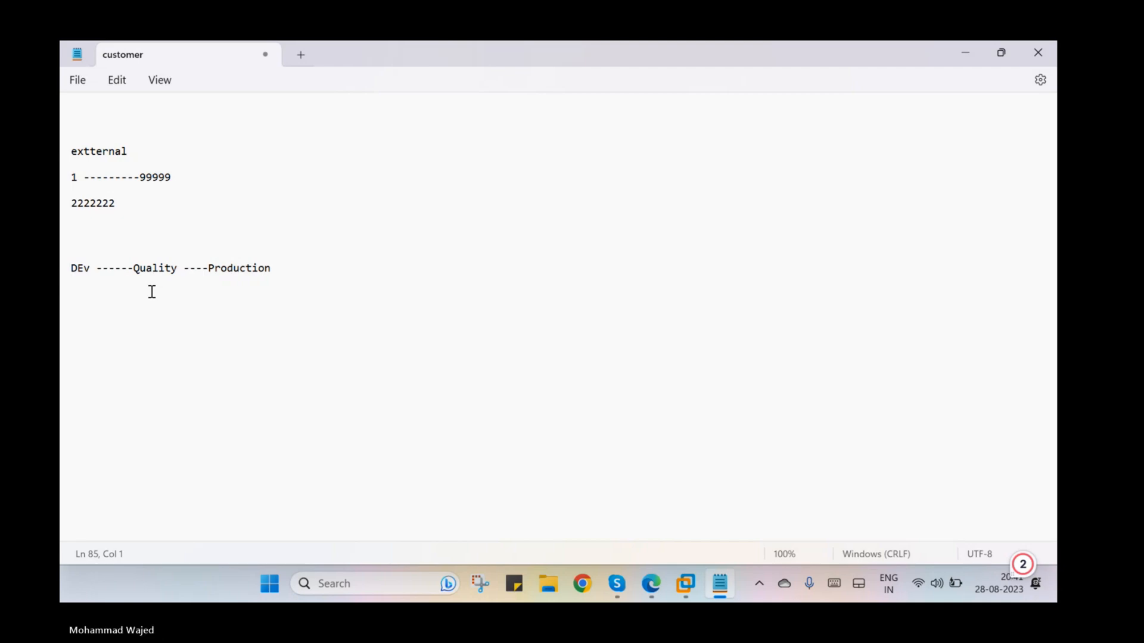
Switch to the SAP material PDF and review the number range rules, account group definition, one-time account and field status notes
{"action": "left_click", "coordinate": [965, 53]}
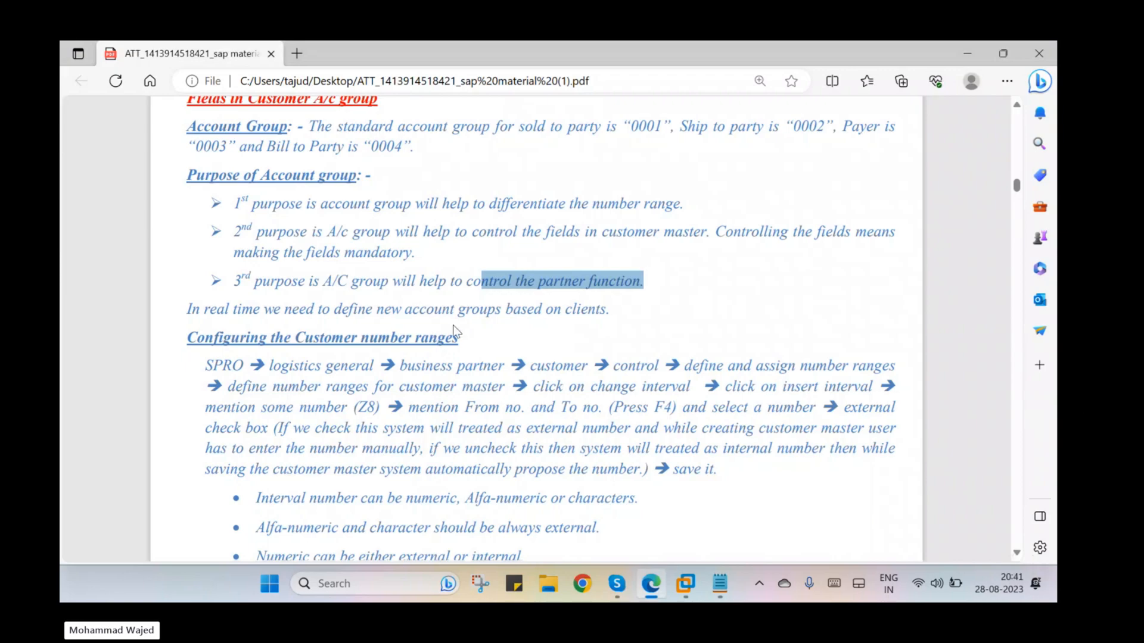
{"action": "scroll", "coordinate": [451, 331], "scroll_direction": "down", "scroll_amount": 5}
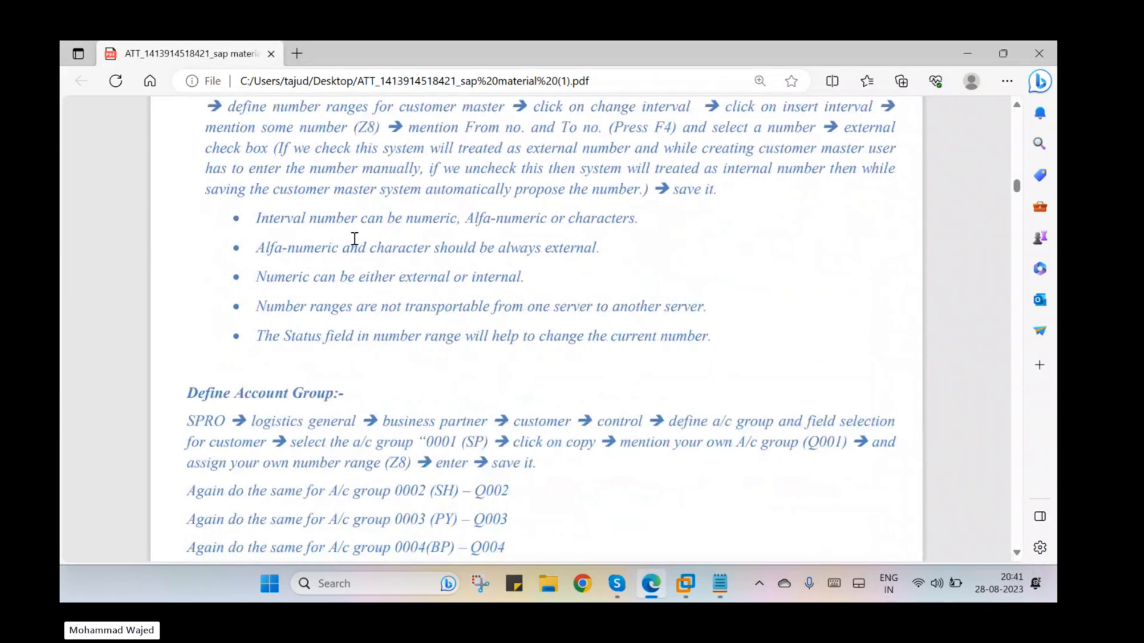
{"action": "left_click_drag", "start_coordinate": [377, 226], "coordinate": [624, 222]}
{"action": "left_click_drag", "start_coordinate": [316, 248], "coordinate": [600, 250]}
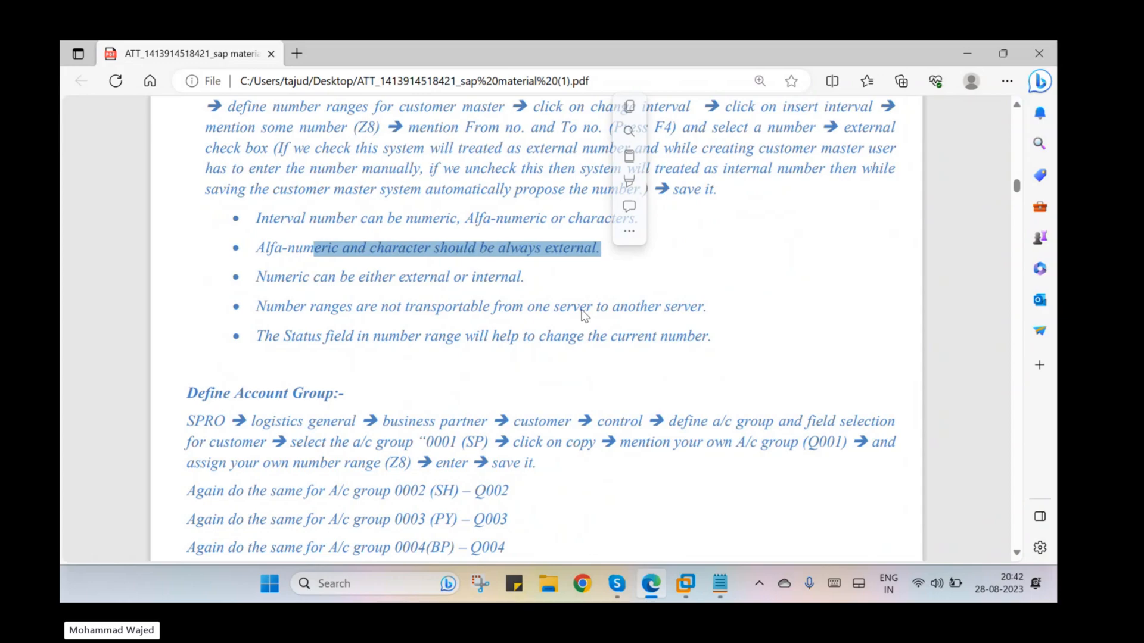
{"action": "left_click_drag", "start_coordinate": [292, 276], "coordinate": [522, 279]}
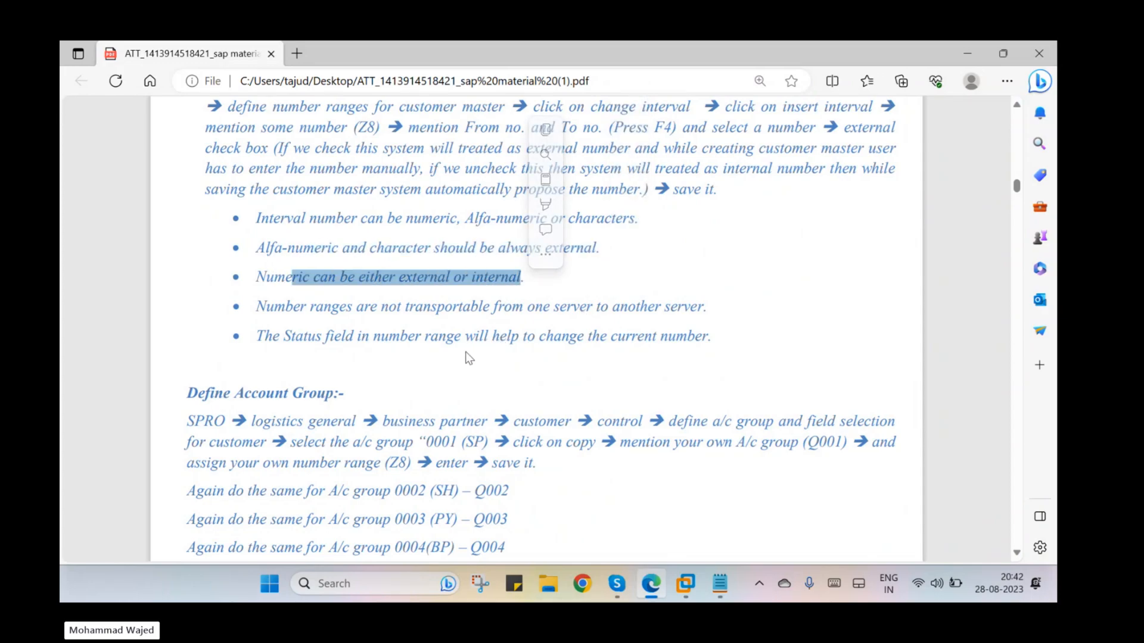
{"action": "scroll", "coordinate": [463, 353], "scroll_direction": "down", "scroll_amount": 4}
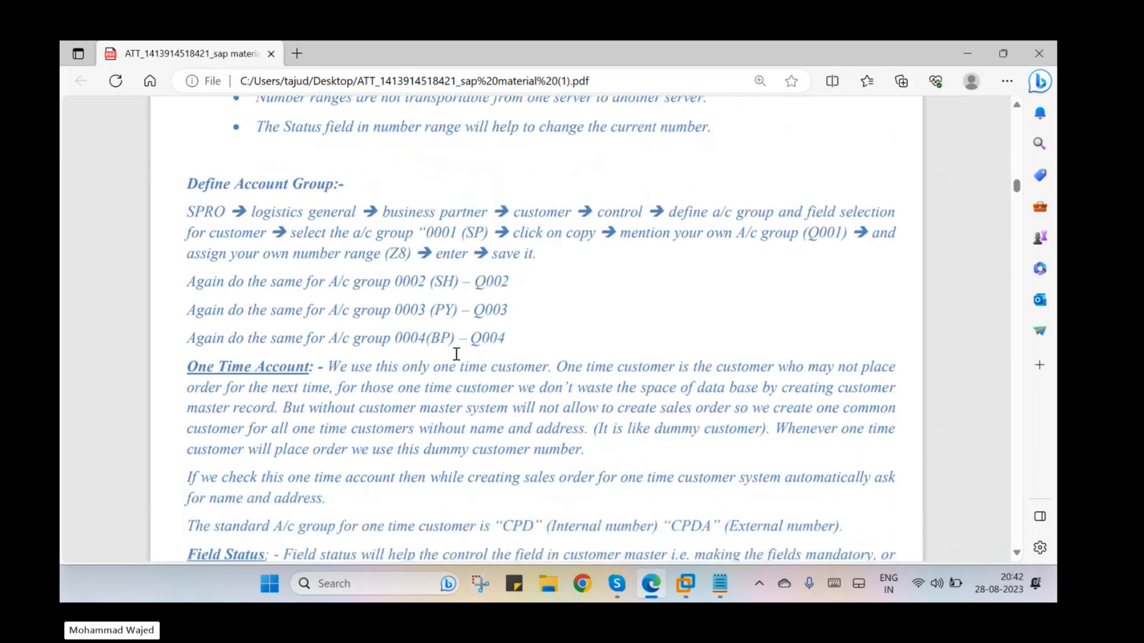
{"action": "scroll", "coordinate": [456, 354], "scroll_direction": "down", "scroll_amount": 5}
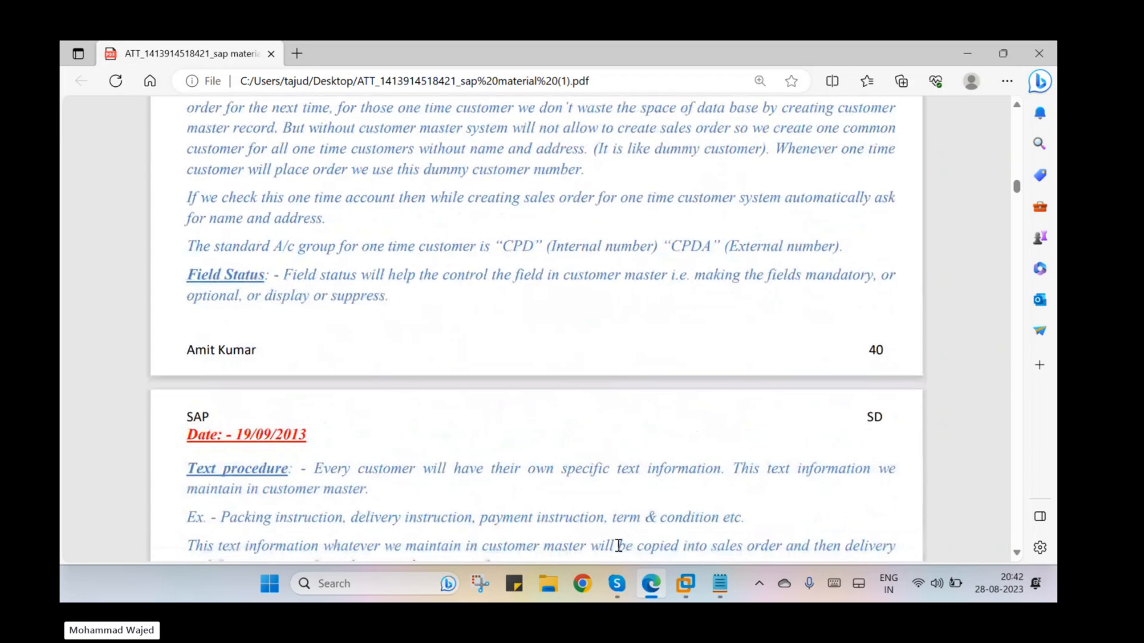
Return to the SAP sessions and open the general data field status of account group X001 at its Address group
{"action": "left_click", "coordinate": [693, 585]}
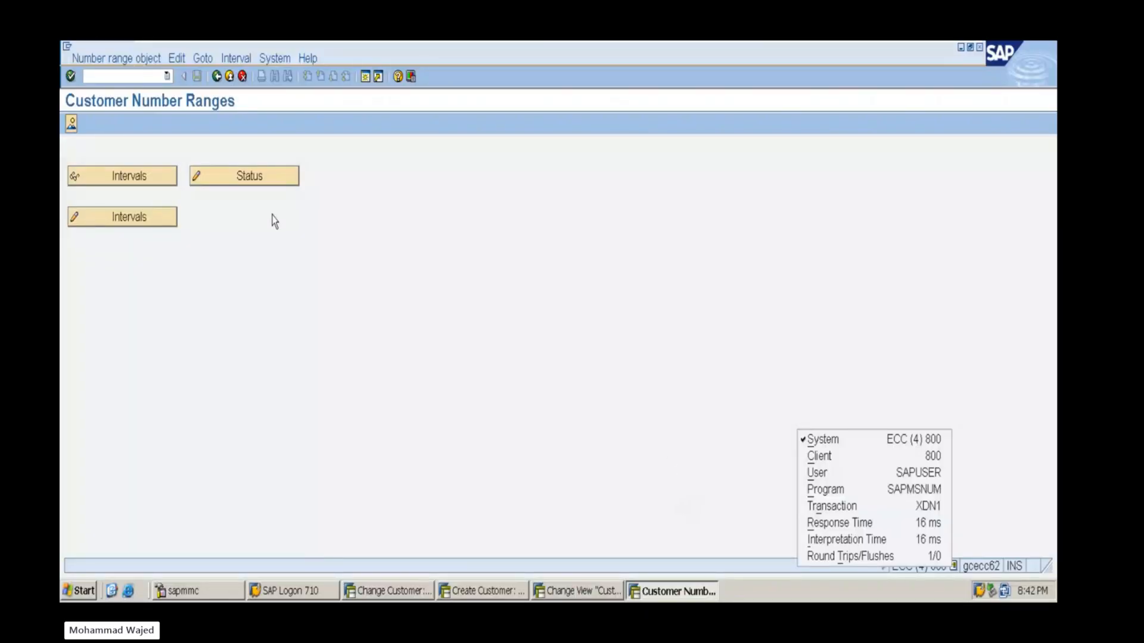
{"action": "left_click", "coordinate": [502, 585]}
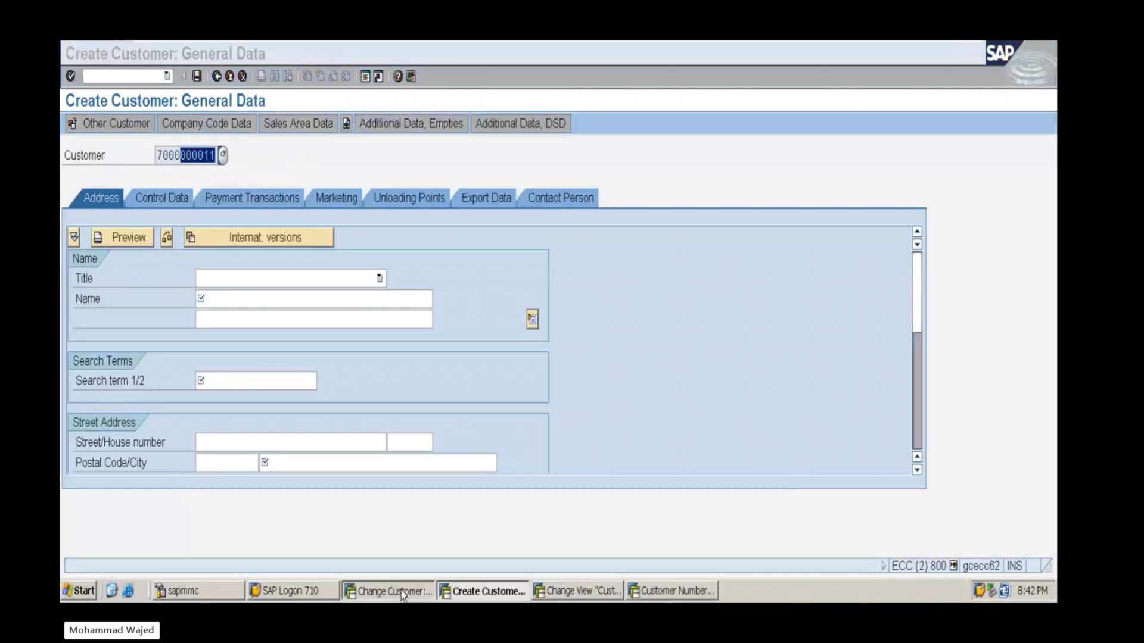
{"action": "left_click", "coordinate": [411, 591]}
{"action": "left_click", "coordinate": [544, 593]}
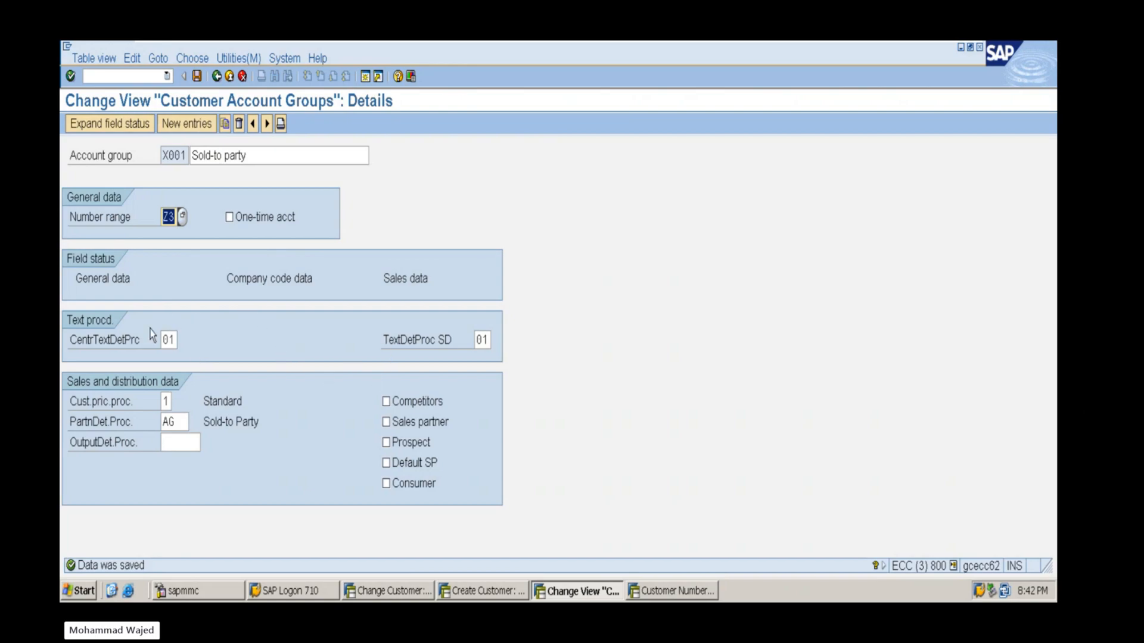
{"action": "double_click", "coordinate": [109, 280]}
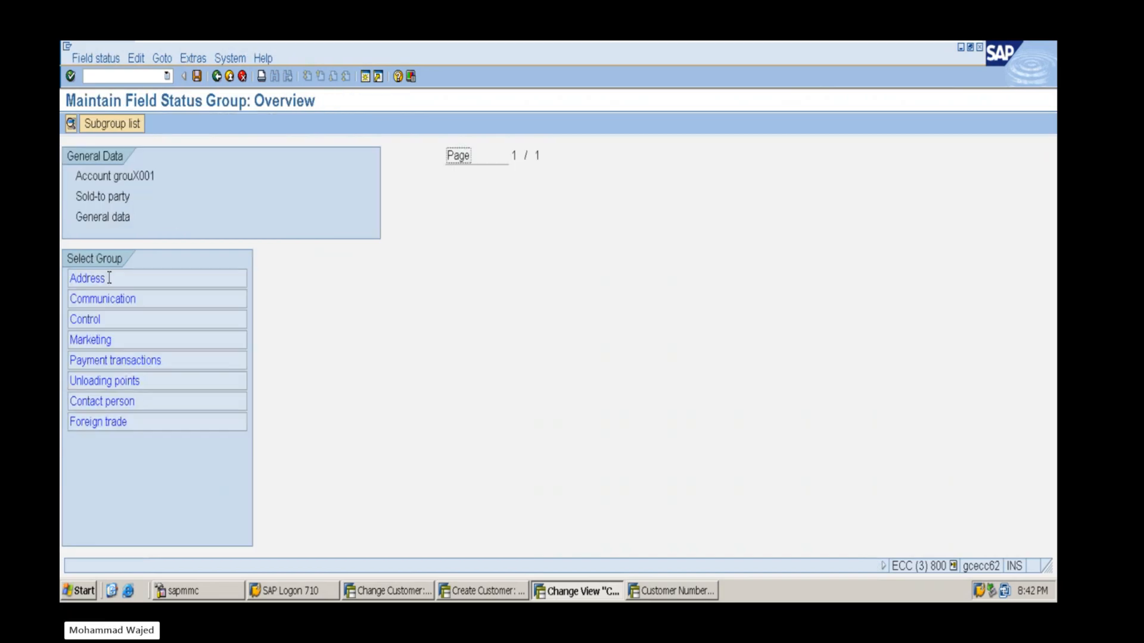
{"action": "double_click", "coordinate": [109, 276]}
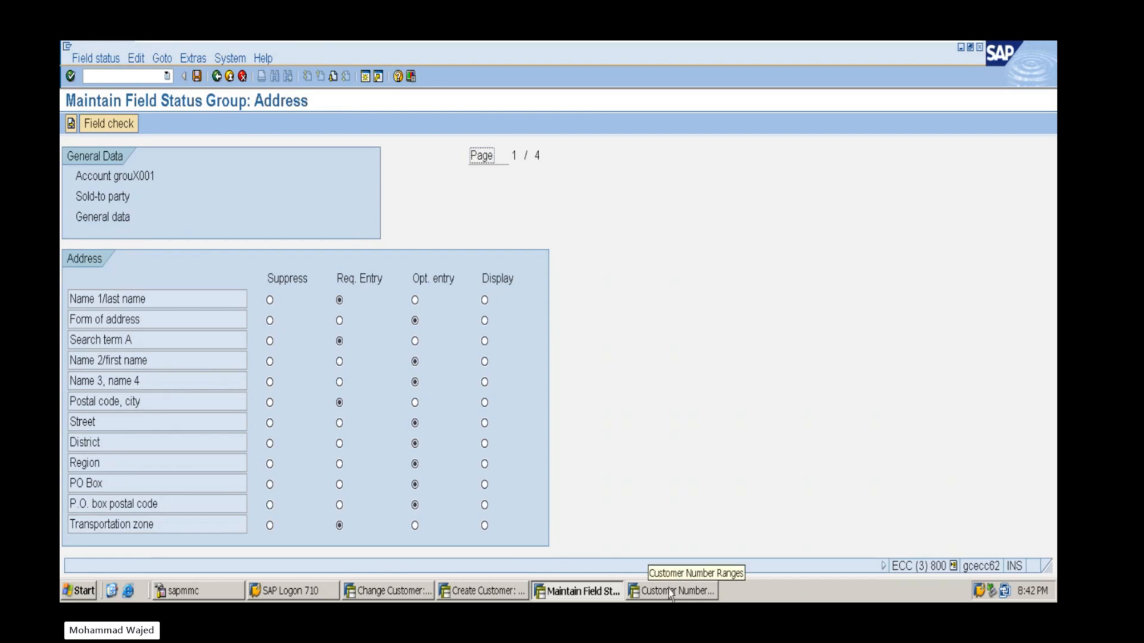
In the new customer's general data, enter title Company, name APollo Pharmacy and city HYDERABAD, and try to continue without a search term
{"action": "left_click", "coordinate": [476, 596]}
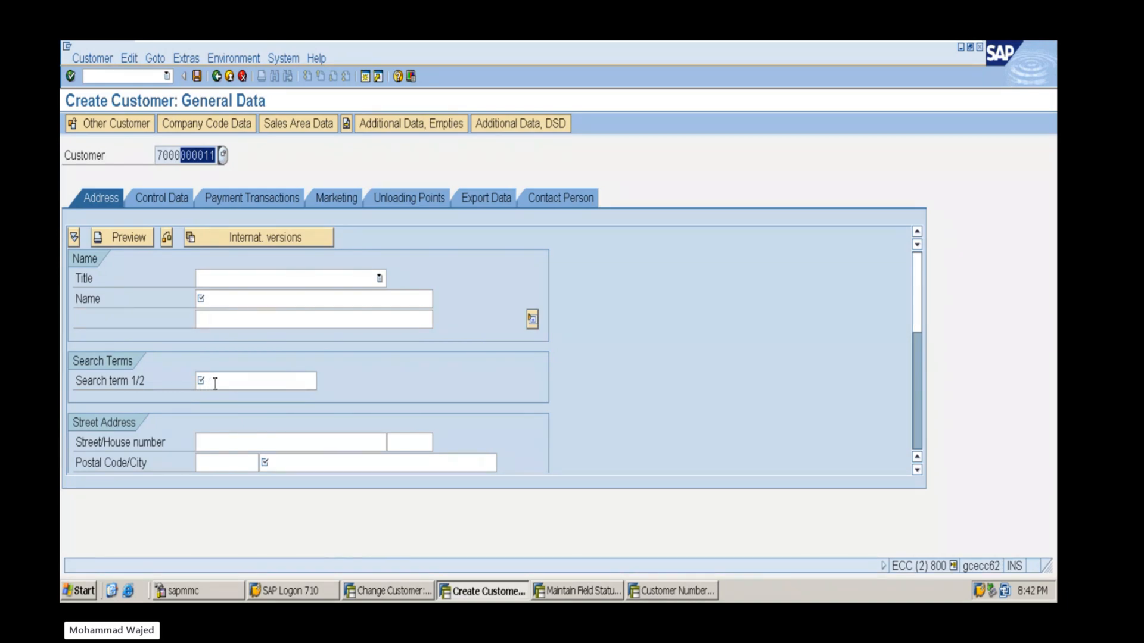
{"action": "left_click", "coordinate": [237, 278]}
{"action": "left_click", "coordinate": [206, 294]}
{"action": "left_click", "coordinate": [206, 301]}
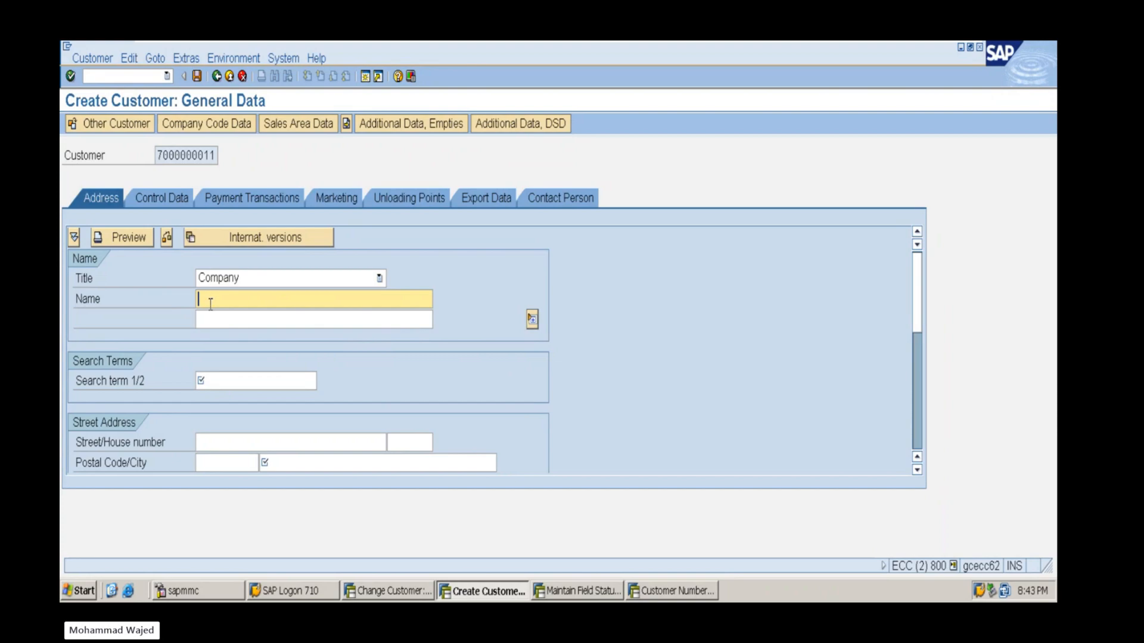
{"action": "left_click", "coordinate": [232, 321]}
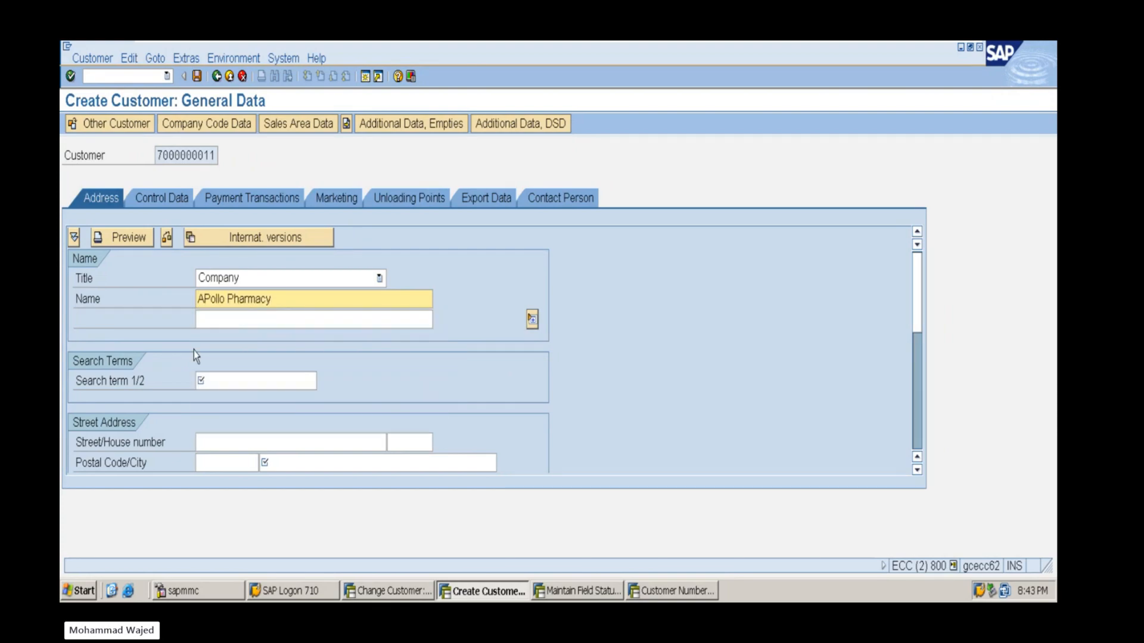
{"action": "left_click", "coordinate": [288, 462]}
{"action": "left_click", "coordinate": [264, 477]}
{"action": "key", "text": "Return"}
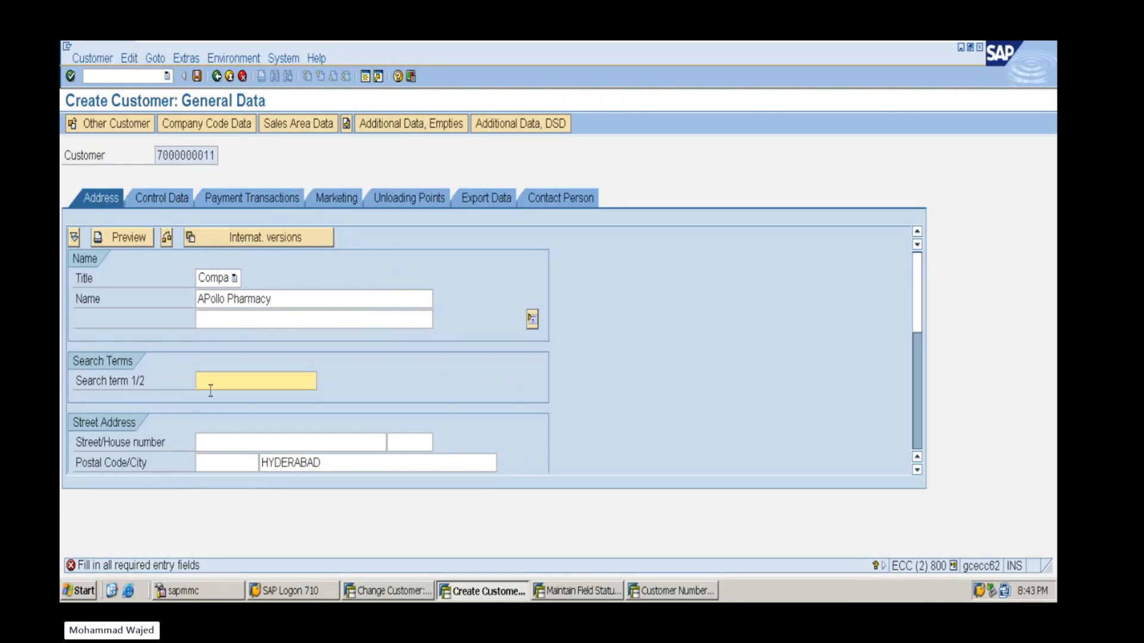
{"action": "key", "text": "Return"}
Change Search term A to optional entry in the X001 Address field status and save the account group
{"action": "left_click", "coordinate": [571, 590]}
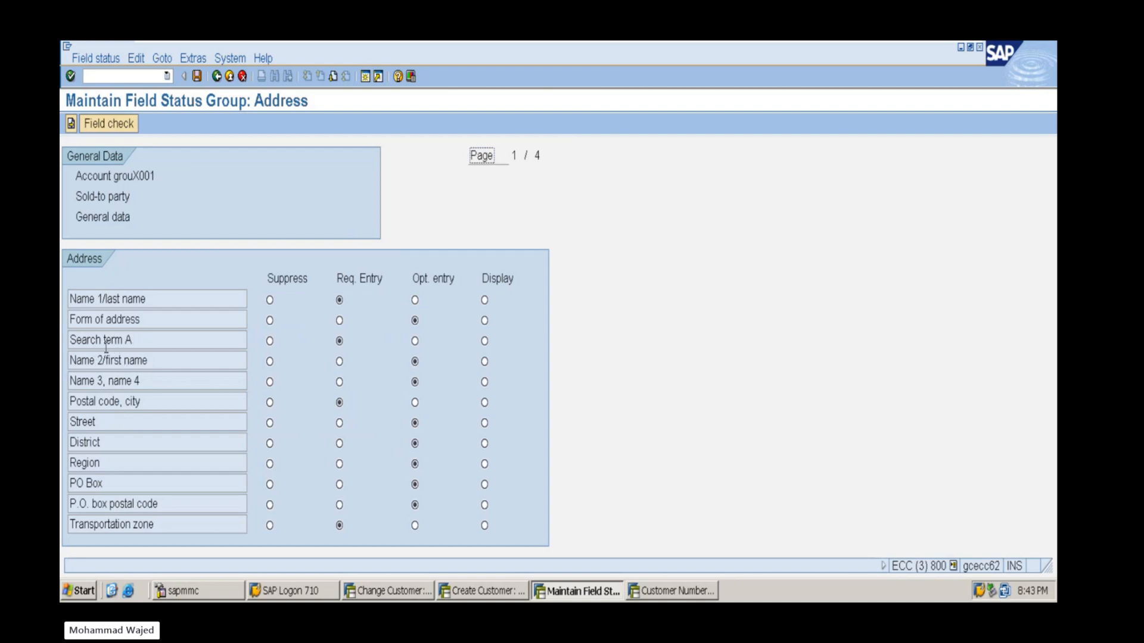
{"action": "left_click_drag", "start_coordinate": [143, 341], "coordinate": [69, 341]}
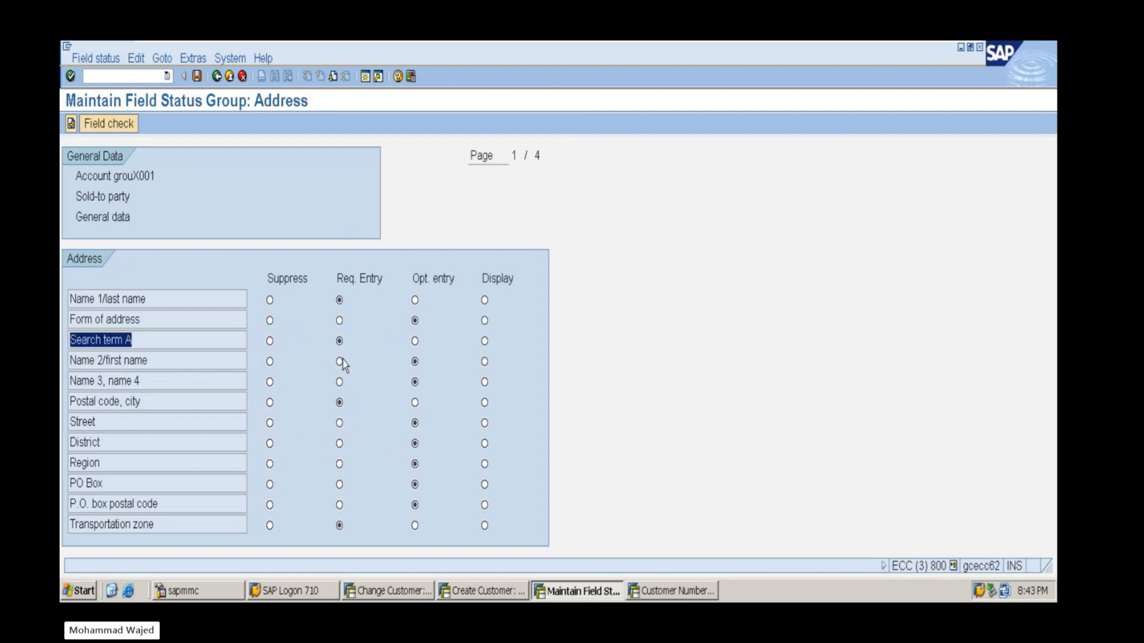
{"action": "left_click", "coordinate": [415, 342]}
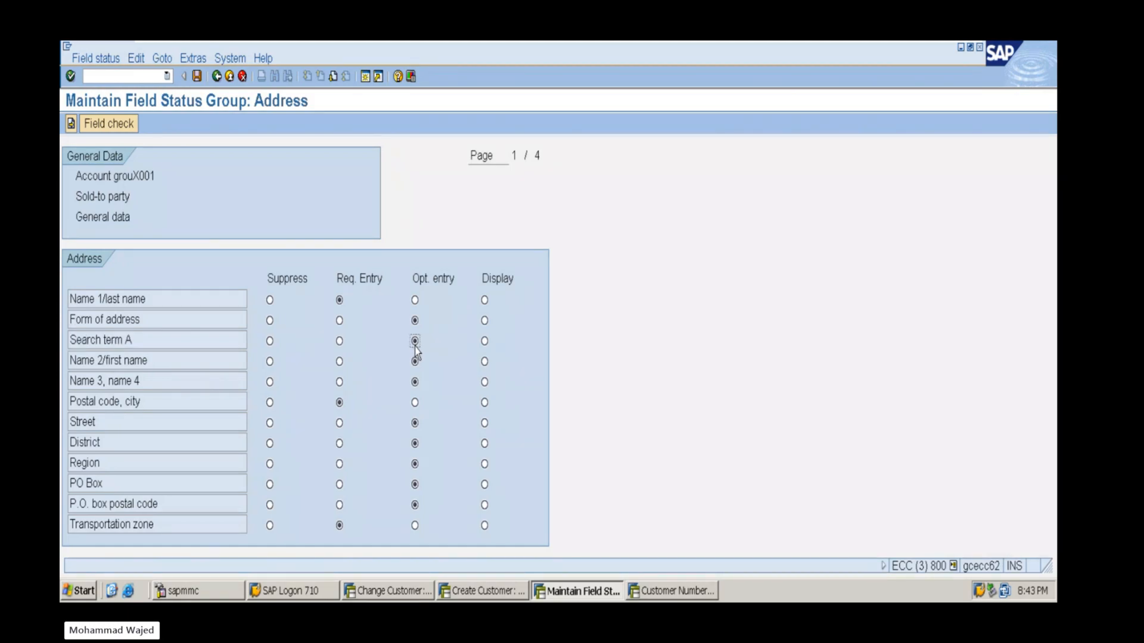
{"action": "left_click", "coordinate": [195, 80]}
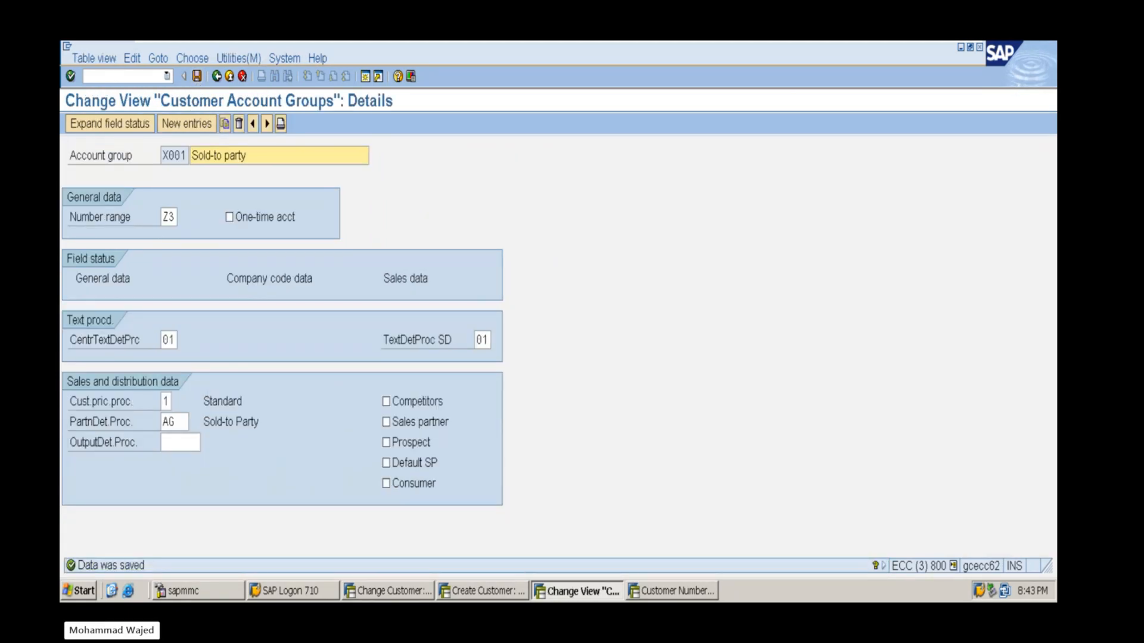
Return to the incomplete customer and exit its creation without saving the data
{"action": "left_click", "coordinate": [655, 590]}
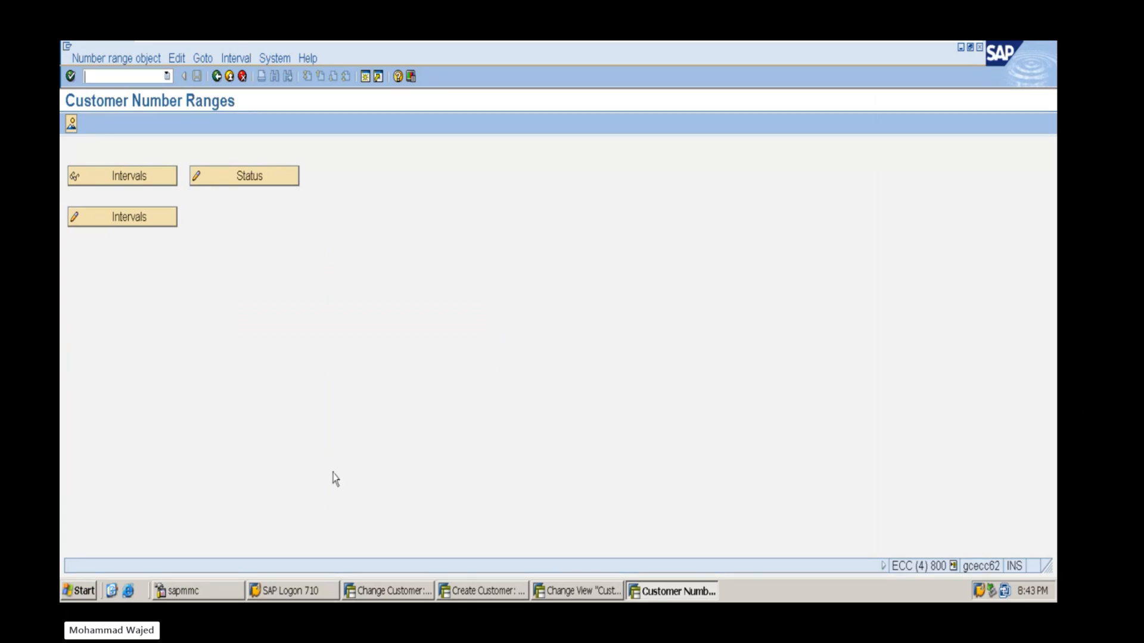
{"action": "left_click", "coordinate": [483, 590]}
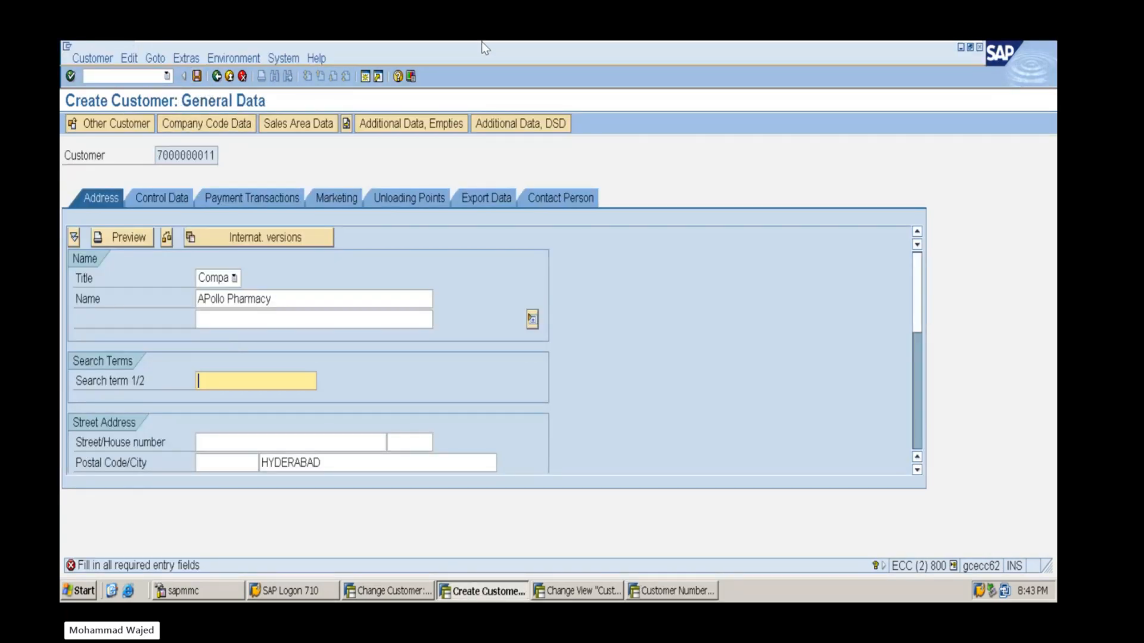
{"action": "left_click", "coordinate": [217, 77]}
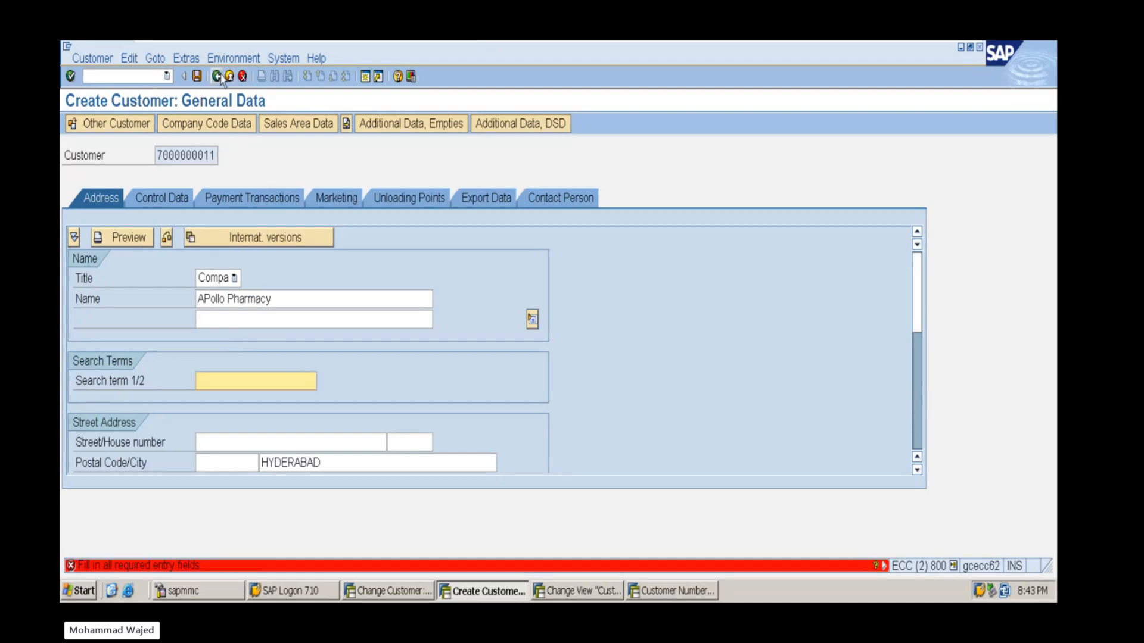
{"action": "left_click", "coordinate": [230, 76]}
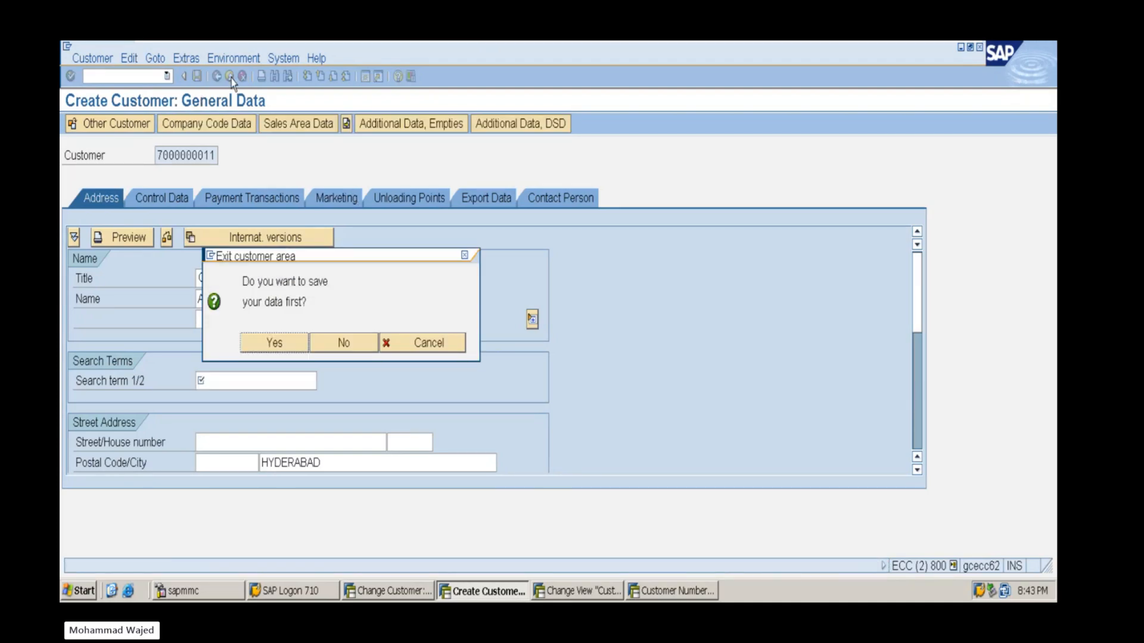
{"action": "left_click", "coordinate": [339, 341]}
Restart customer creation with XD01 for account group X001, reusing the same external customer number, and continue to the general data
{"action": "type", "text": "x"}
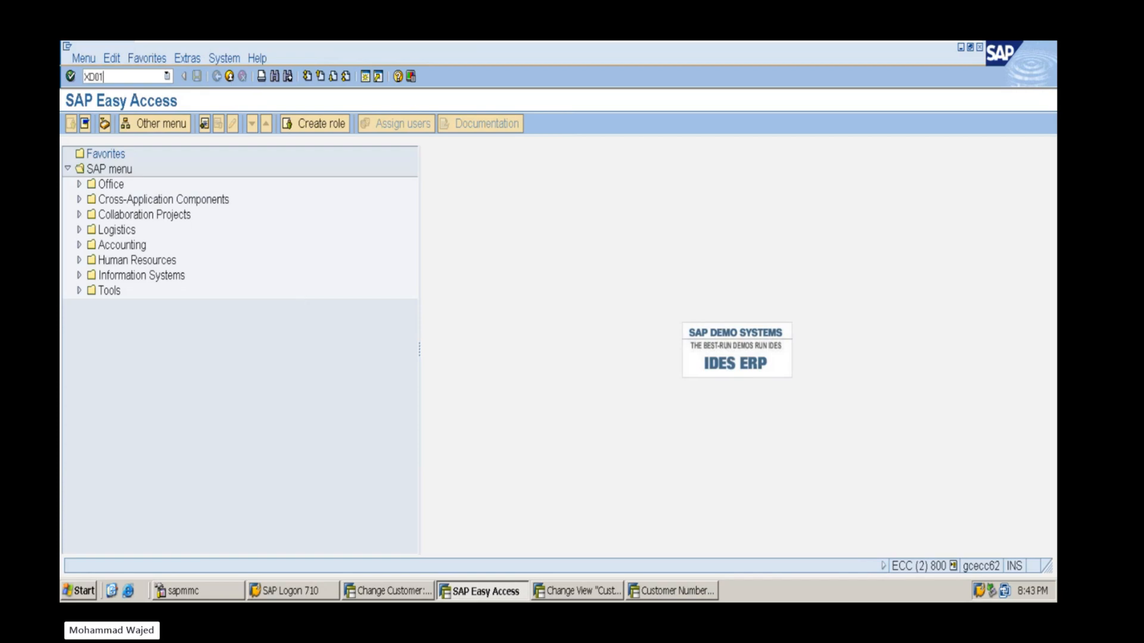
{"action": "type", "text": "D01"}
{"action": "key", "text": "Return"}
{"action": "key", "text": "Return"}
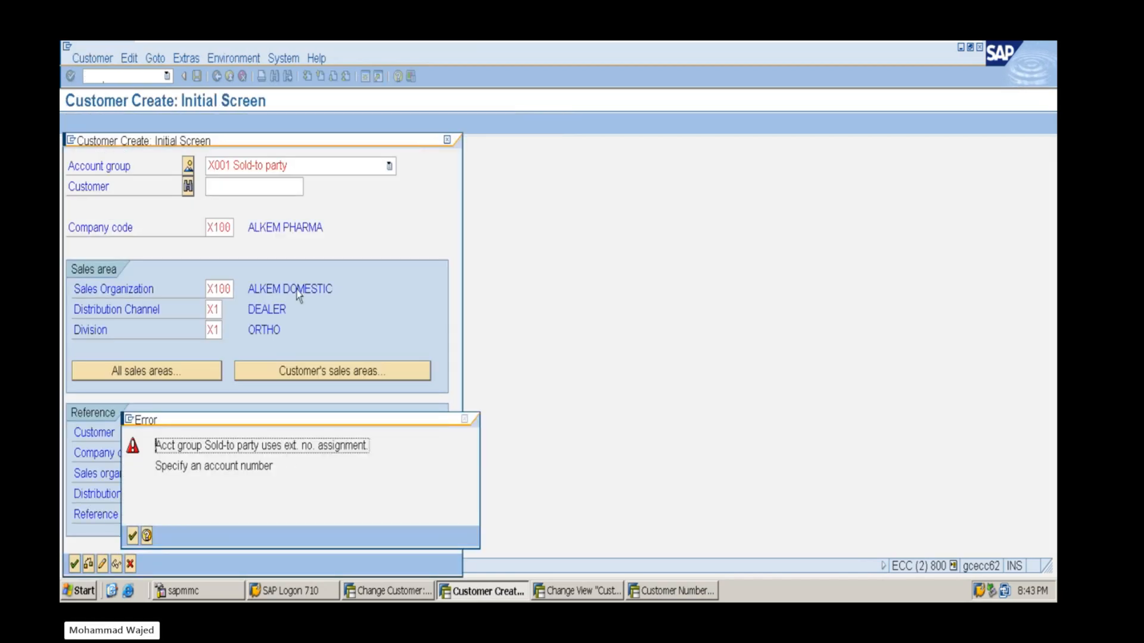
{"action": "key", "text": "Return"}
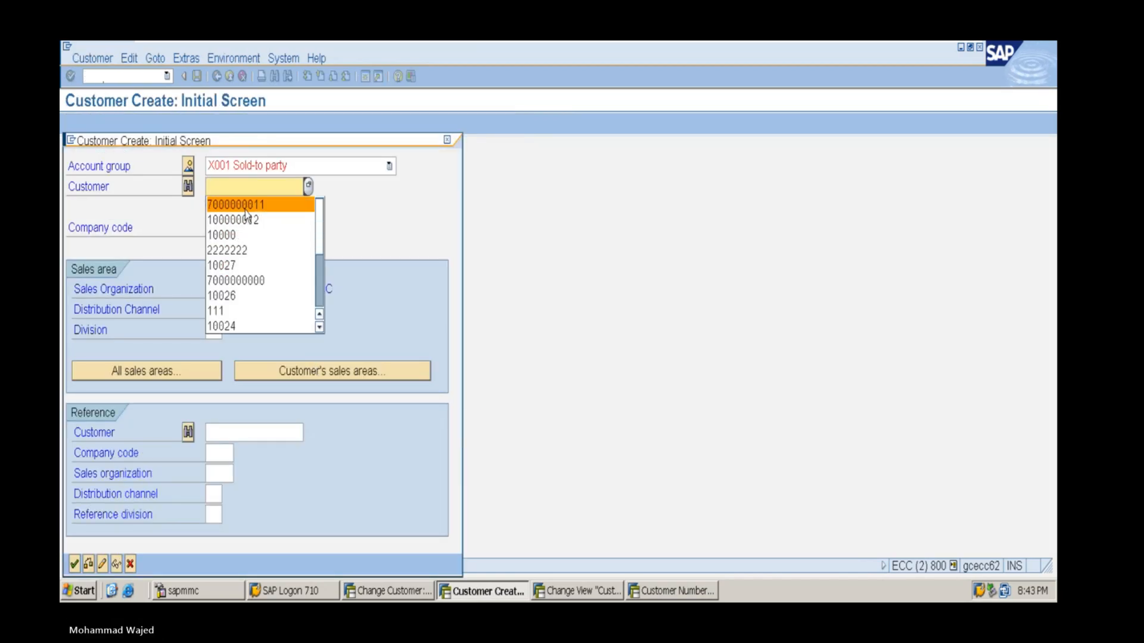
{"action": "left_click", "coordinate": [245, 206]}
{"action": "key", "text": "Return"}
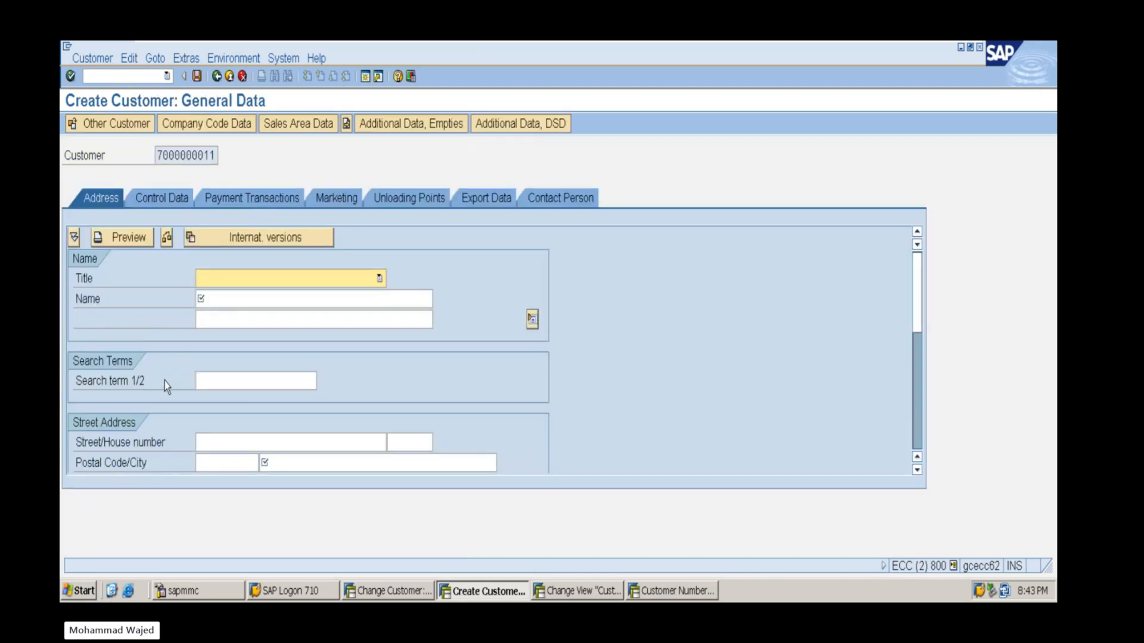
Enter the name APollo Pharmacy and the city HYDERABAD in the new customer's address, leaving the search term empty
{"action": "left_click", "coordinate": [218, 384]}
{"action": "left_click", "coordinate": [209, 298]}
{"action": "left_click", "coordinate": [219, 317]}
{"action": "left_click", "coordinate": [291, 464]}
{"action": "left_click", "coordinate": [290, 480]}
{"action": "scroll", "coordinate": [263, 426], "scroll_direction": "down", "scroll_amount": 5}
{"action": "scroll", "coordinate": [238, 357], "scroll_direction": "up", "scroll_amount": 3}
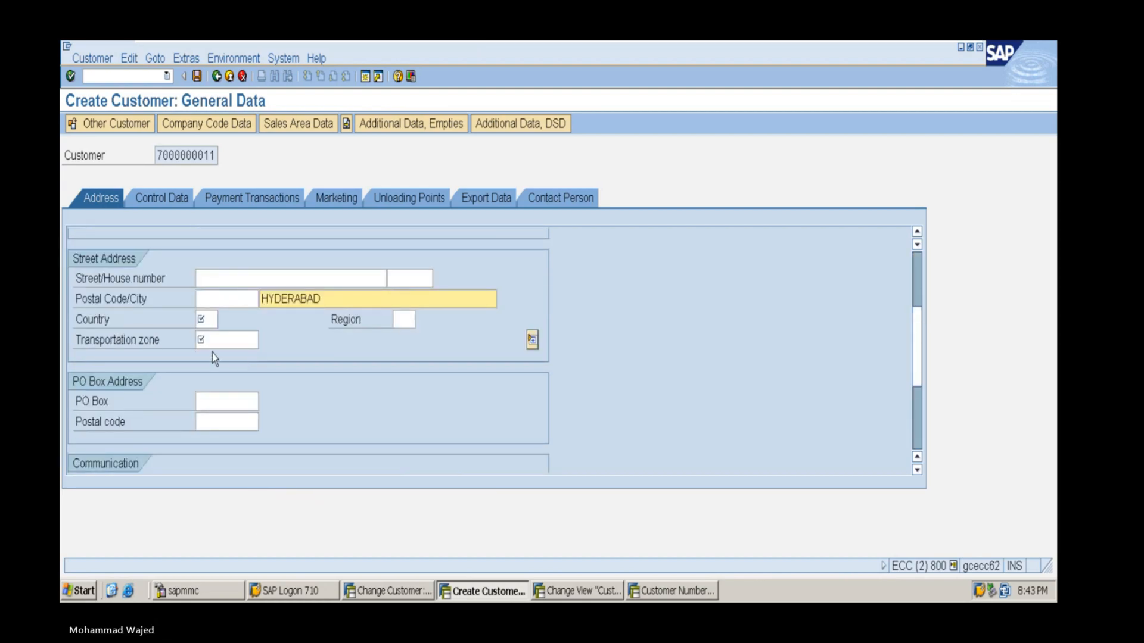
{"action": "left_click", "coordinate": [207, 320]}
{"action": "left_click", "coordinate": [209, 335]}
{"action": "left_click", "coordinate": [221, 340]}
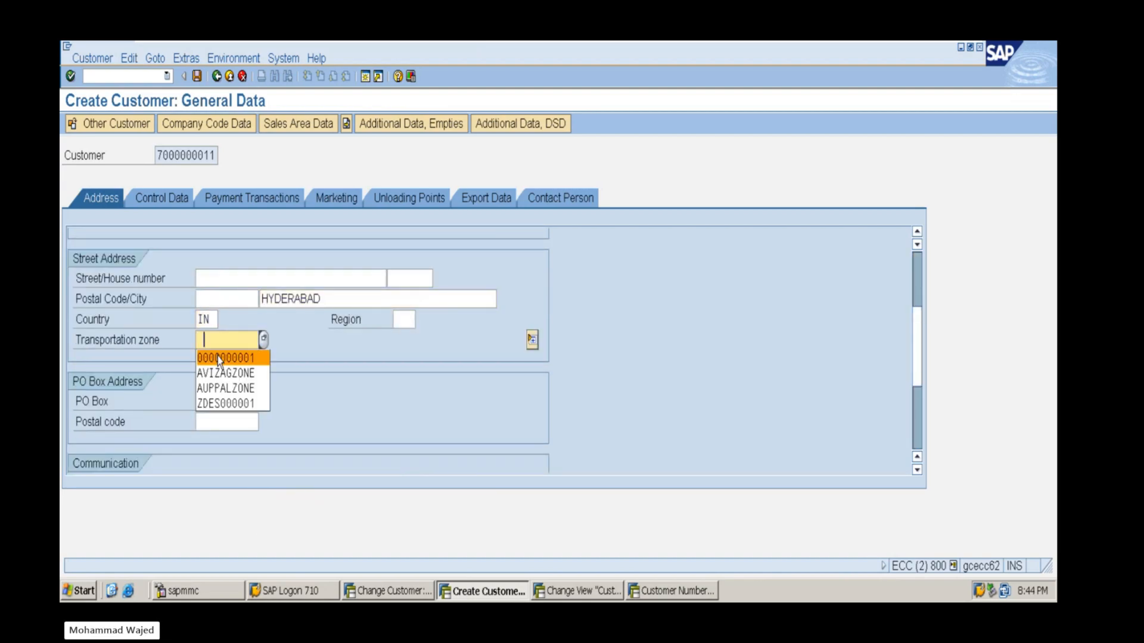
{"action": "left_click", "coordinate": [220, 359]}
{"action": "scroll", "coordinate": [215, 382], "scroll_direction": "up", "scroll_amount": 5}
{"action": "key", "text": "Return"}
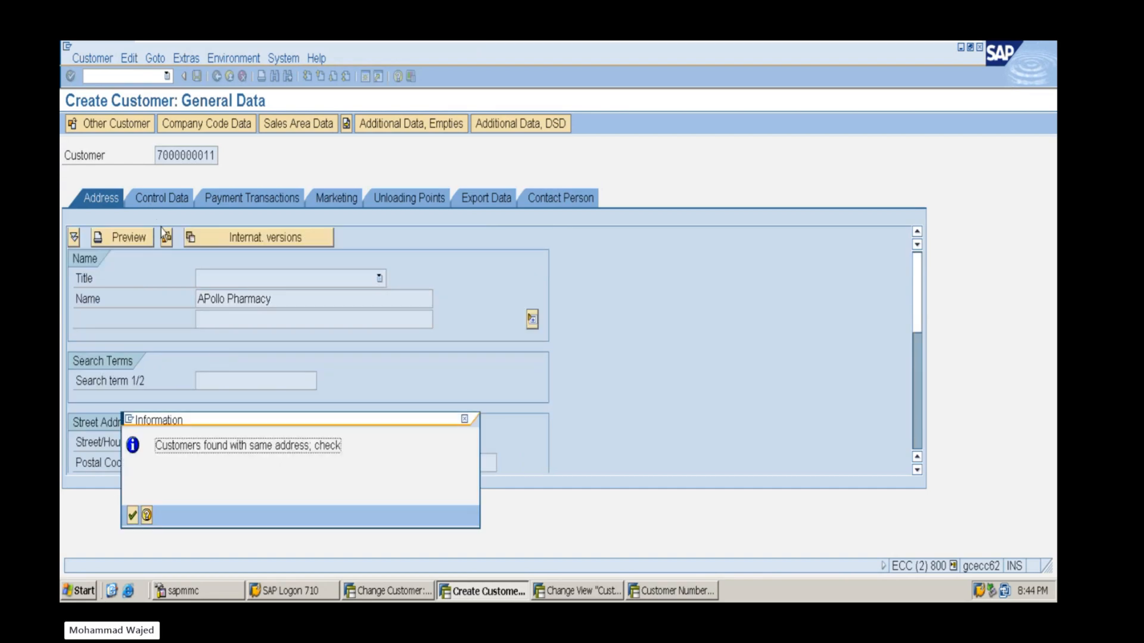
Open the duplicate APollo Pharmacy customer, check its address and control data, and return to the duplicates list
{"action": "key", "text": "Return"}
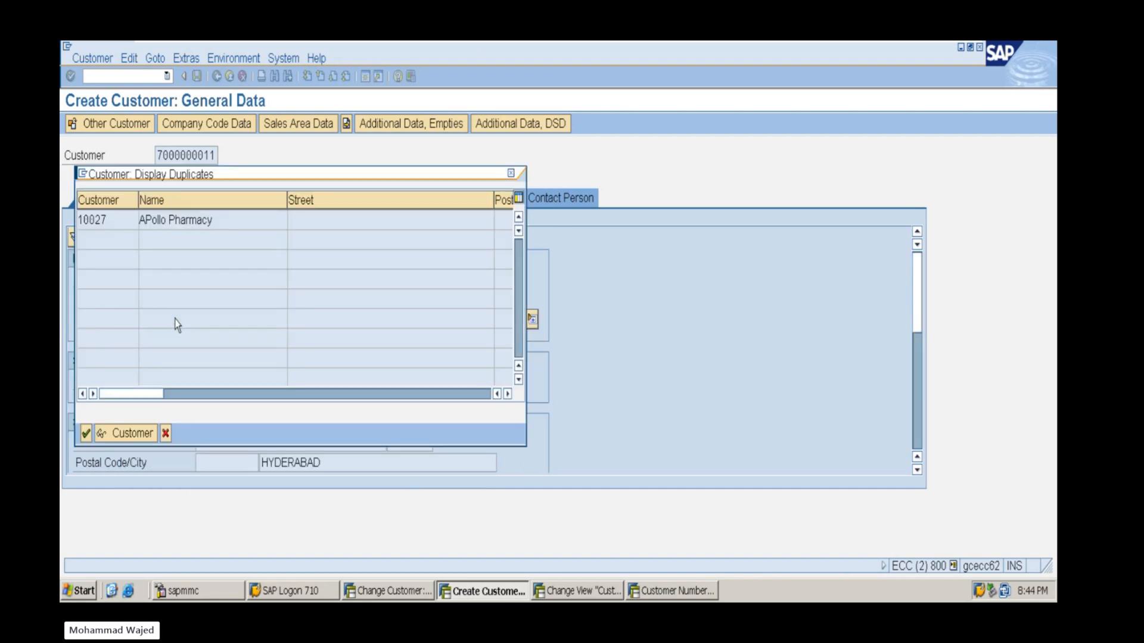
{"action": "double_click", "coordinate": [97, 225]}
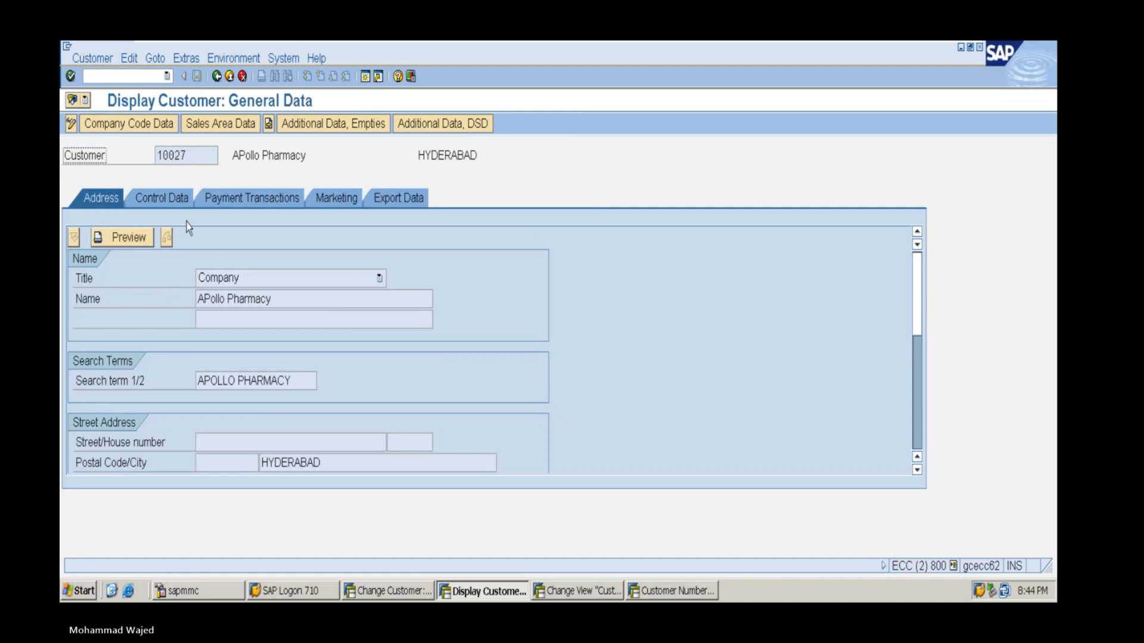
{"action": "left_click", "coordinate": [172, 199]}
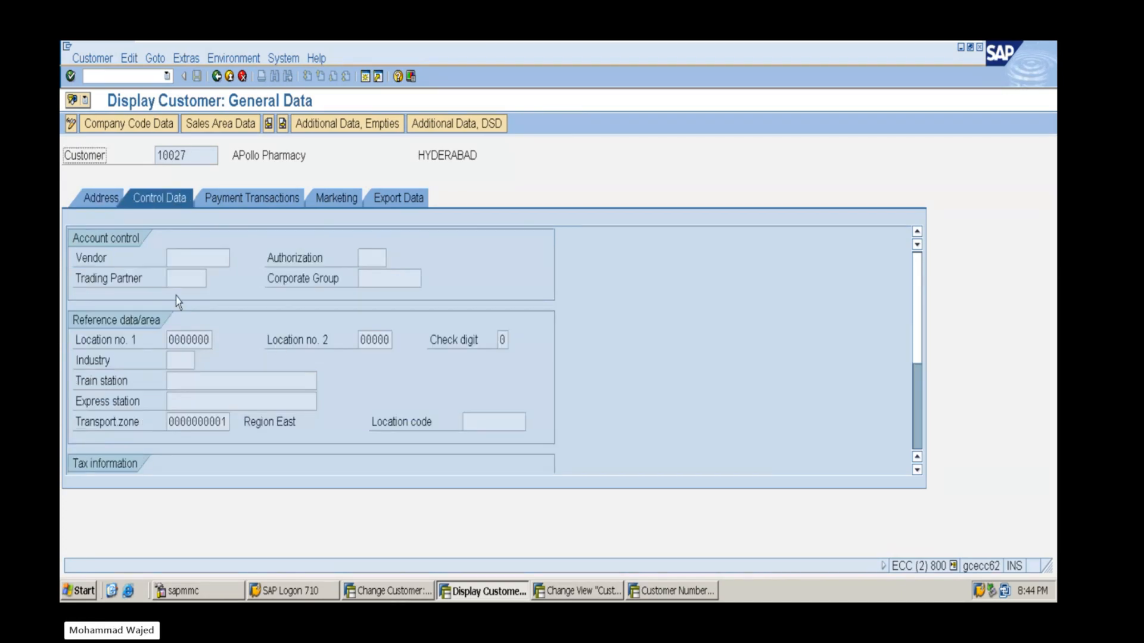
{"action": "left_click", "coordinate": [94, 197]}
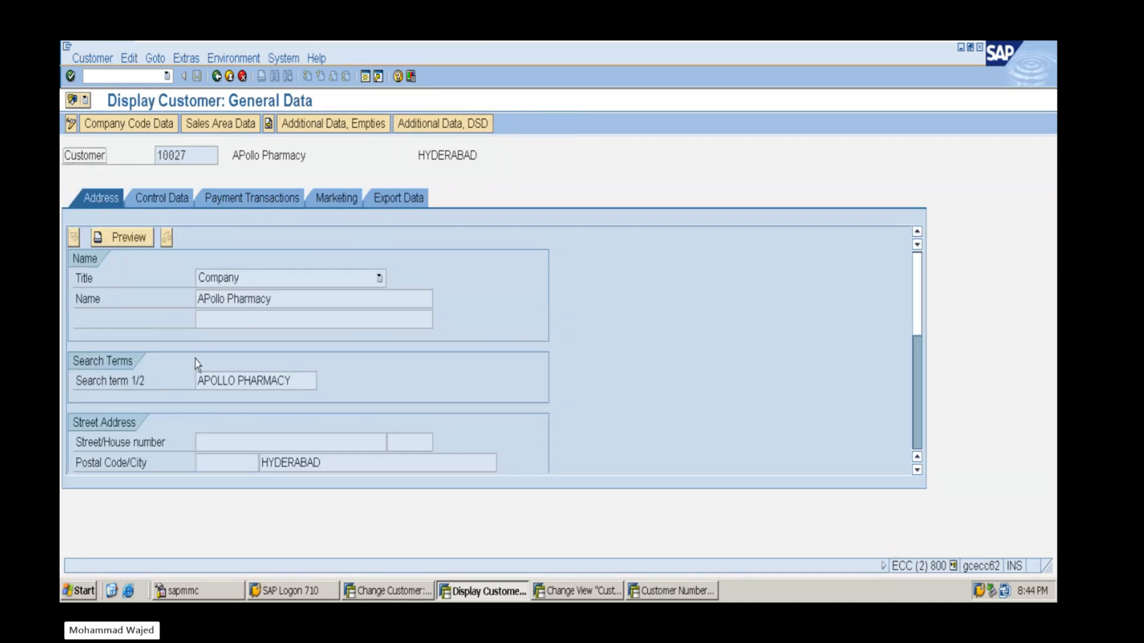
{"action": "left_click", "coordinate": [218, 77]}
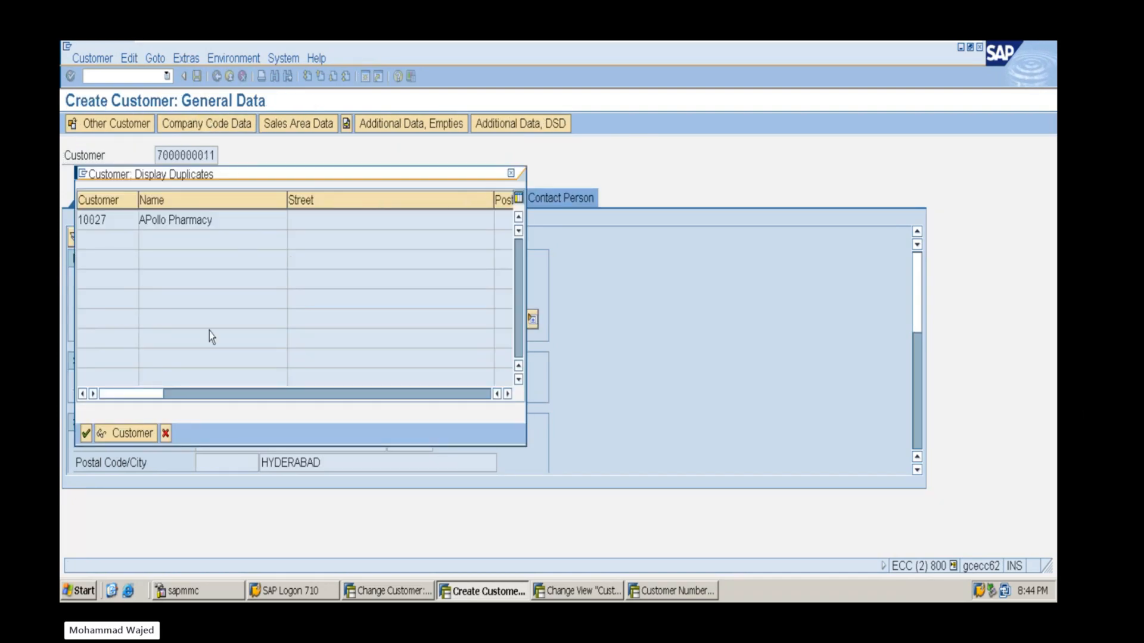
Dismiss the duplicates list, extend the customer's name to "APollo Pharmacy....." and confirm the address data
{"action": "key", "text": "Return"}
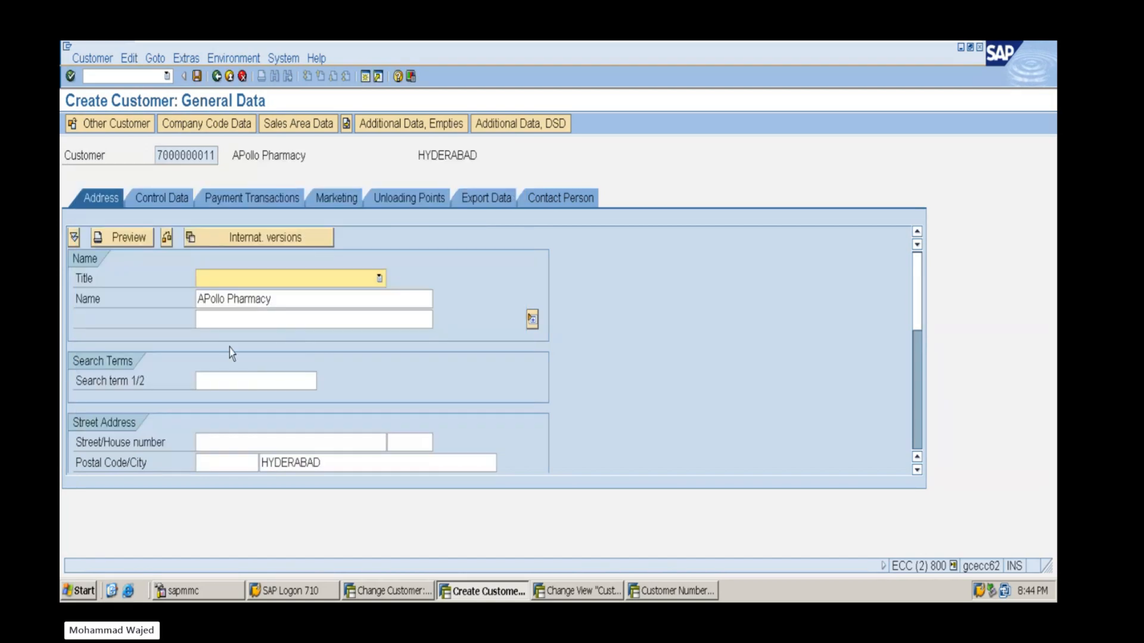
{"action": "key", "text": "F4"}
{"action": "left_click", "coordinate": [259, 399]}
{"action": "left_click", "coordinate": [280, 296]}
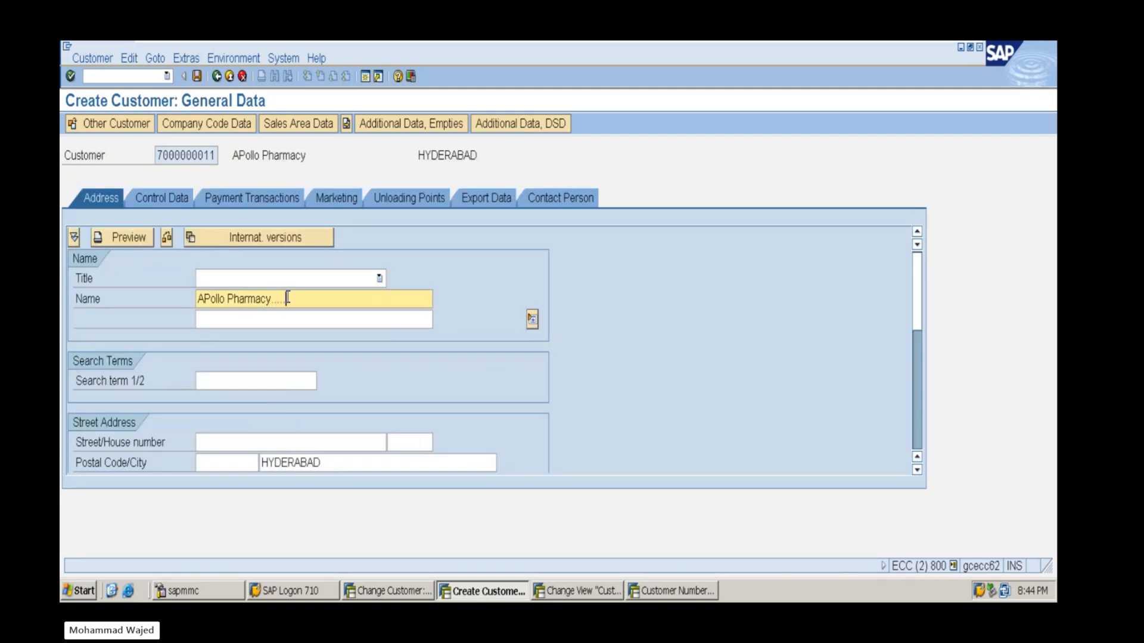
{"action": "key", "text": "Return"}
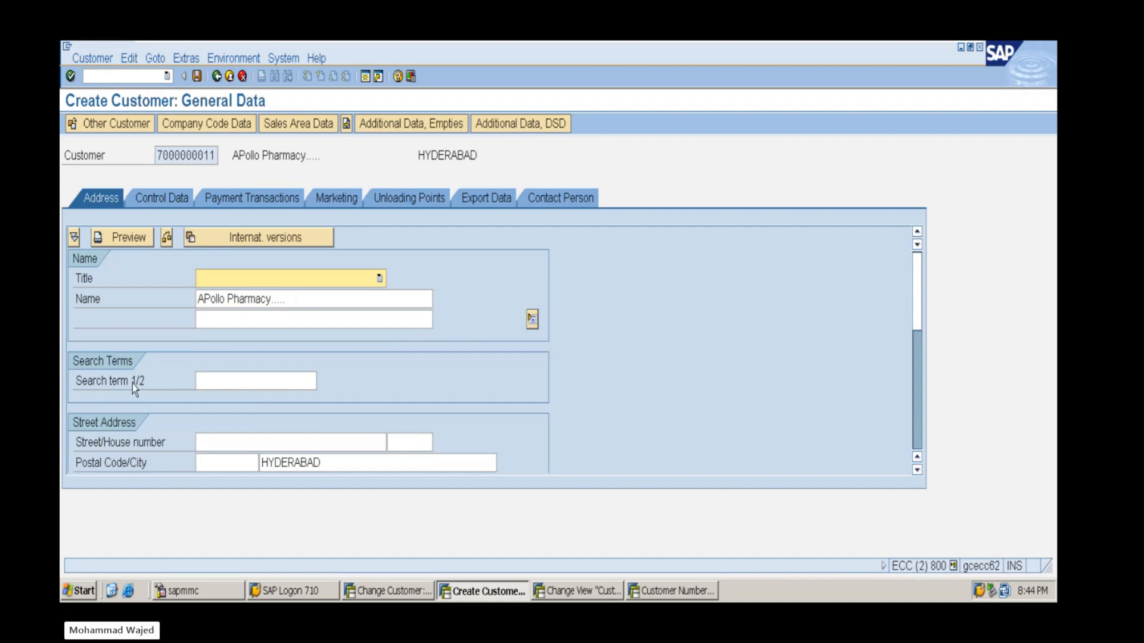
Check the new customer's control data, return to the address data and go to the search term field
{"action": "key", "text": "F4"}
{"action": "key", "text": "Escape"}
{"action": "left_click", "coordinate": [166, 197]}
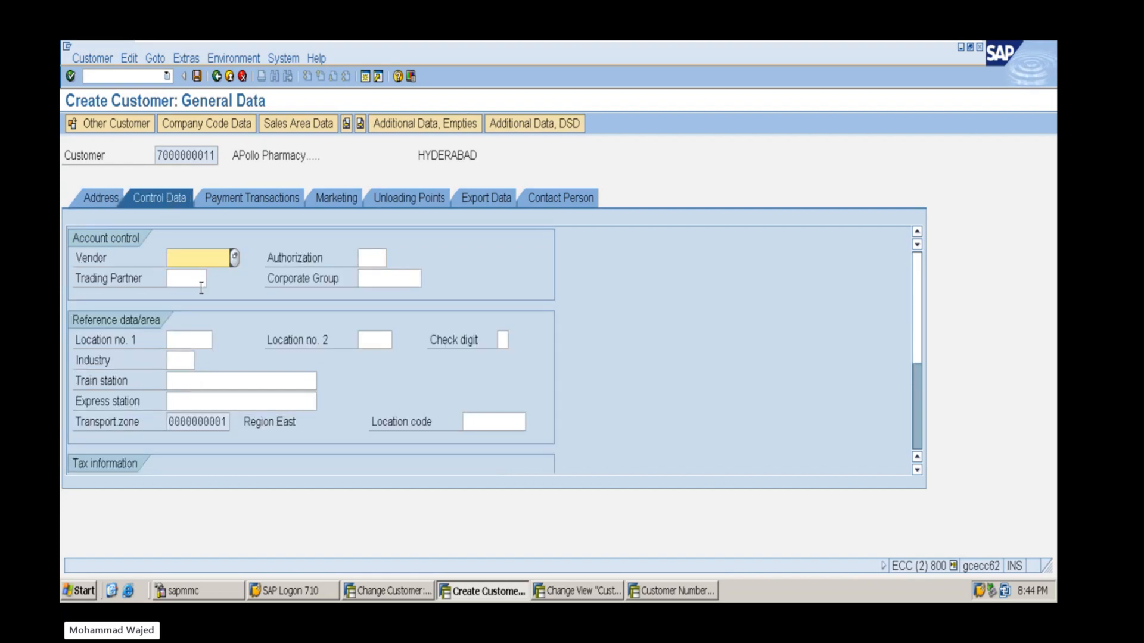
{"action": "left_click", "coordinate": [103, 202]}
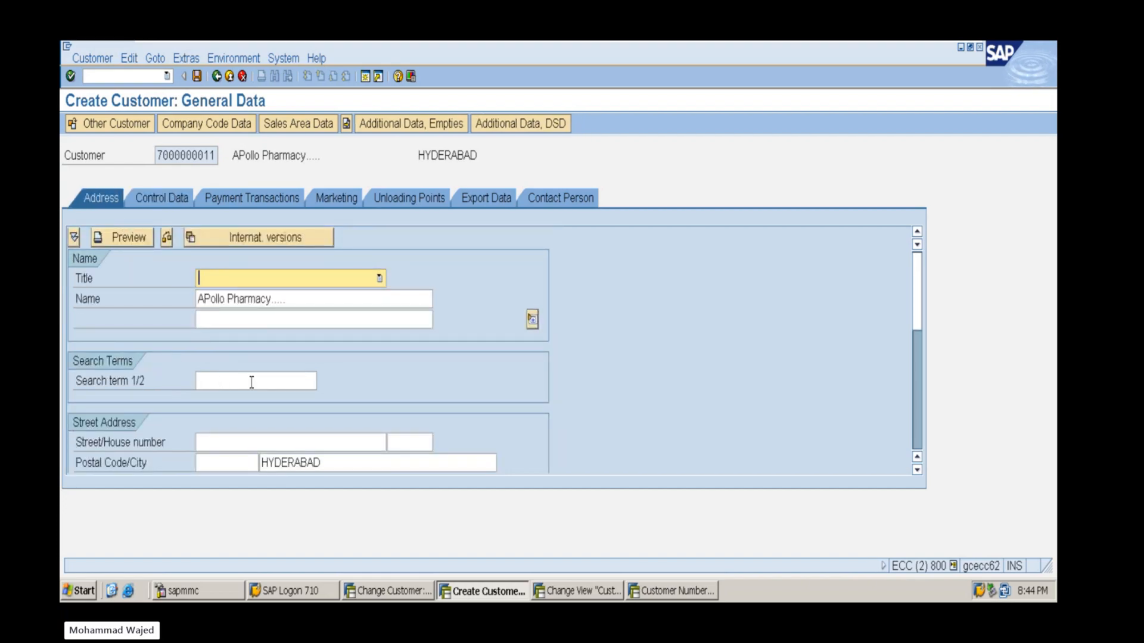
{"action": "left_click", "coordinate": [252, 381]}
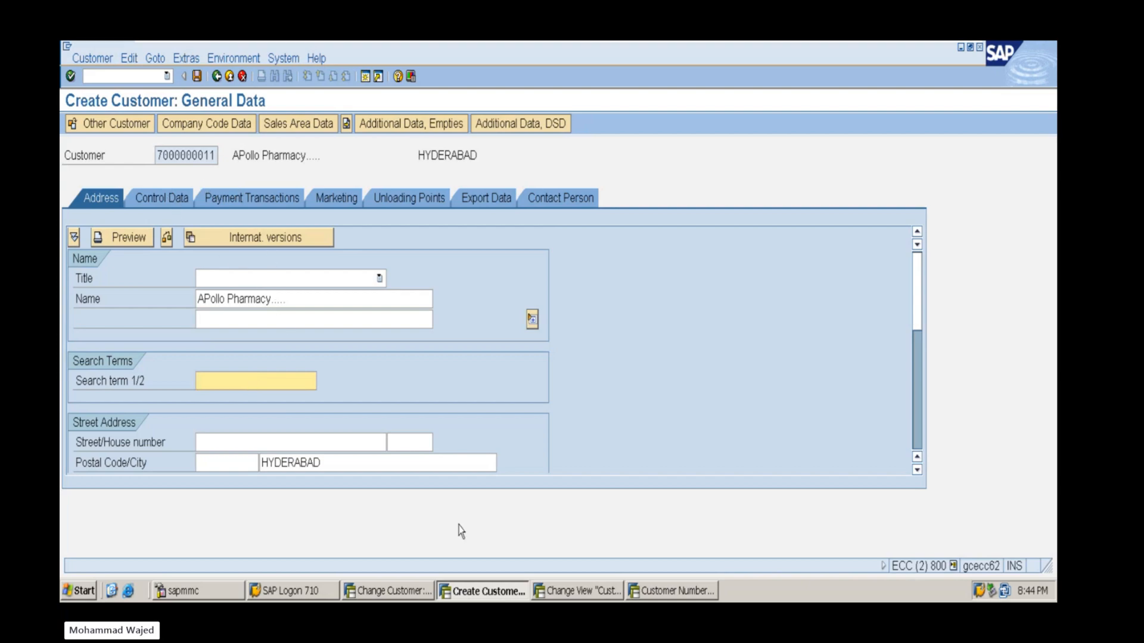
Set Search term A to Suppress in the general data address field status of account group X001, and save
{"action": "left_click", "coordinate": [661, 593]}
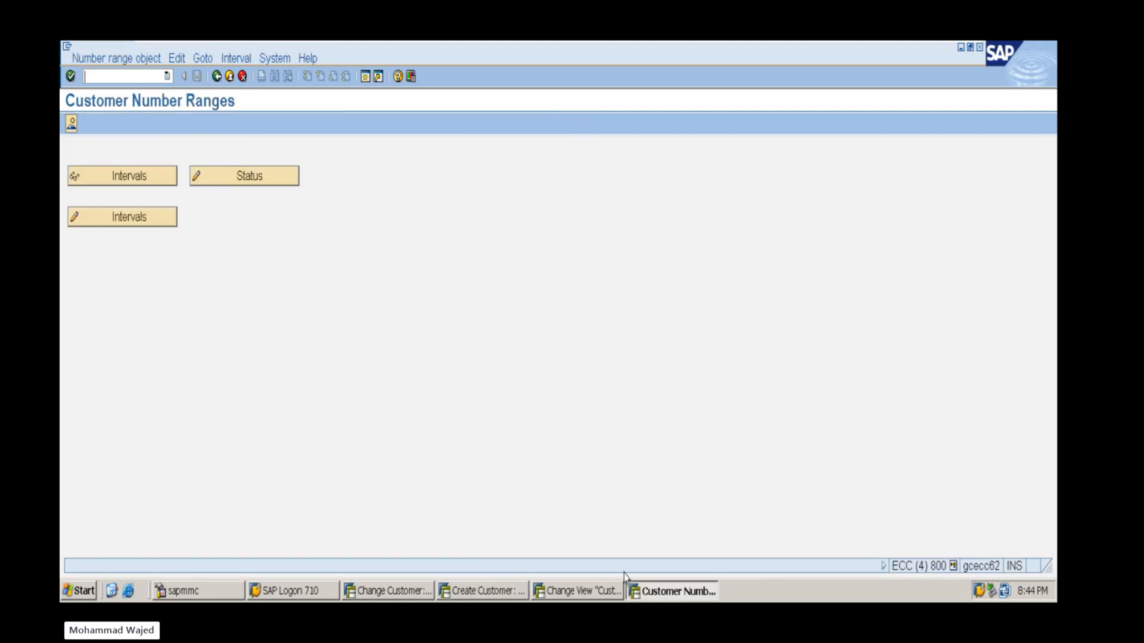
{"action": "left_click", "coordinate": [577, 591]}
{"action": "left_click", "coordinate": [384, 591]}
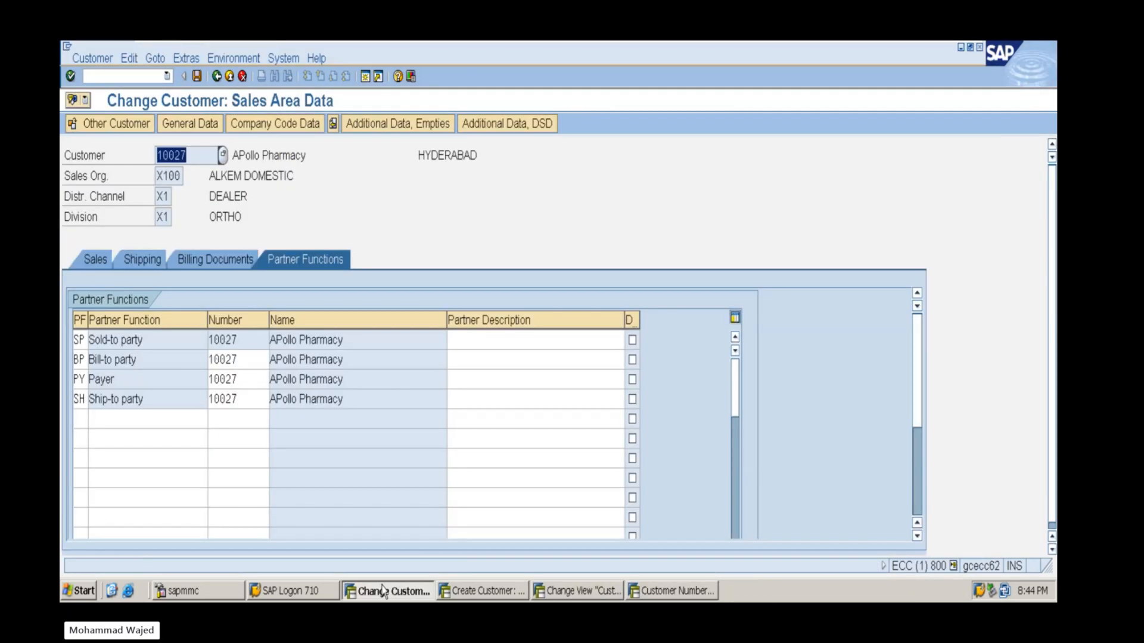
{"action": "left_click", "coordinate": [467, 592]}
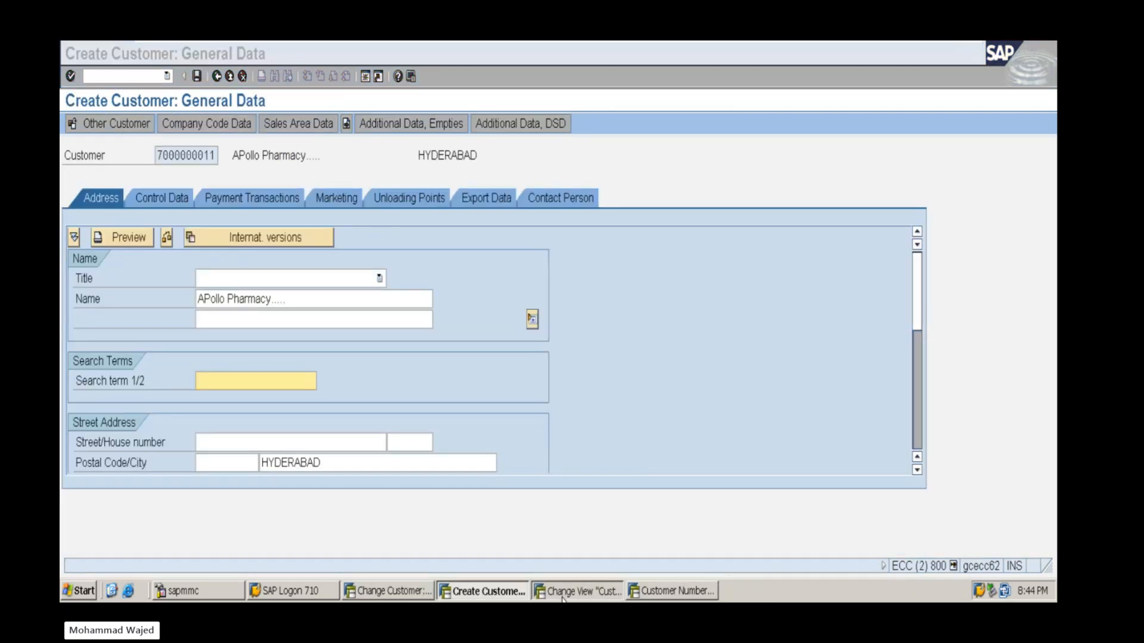
{"action": "left_click", "coordinate": [562, 593]}
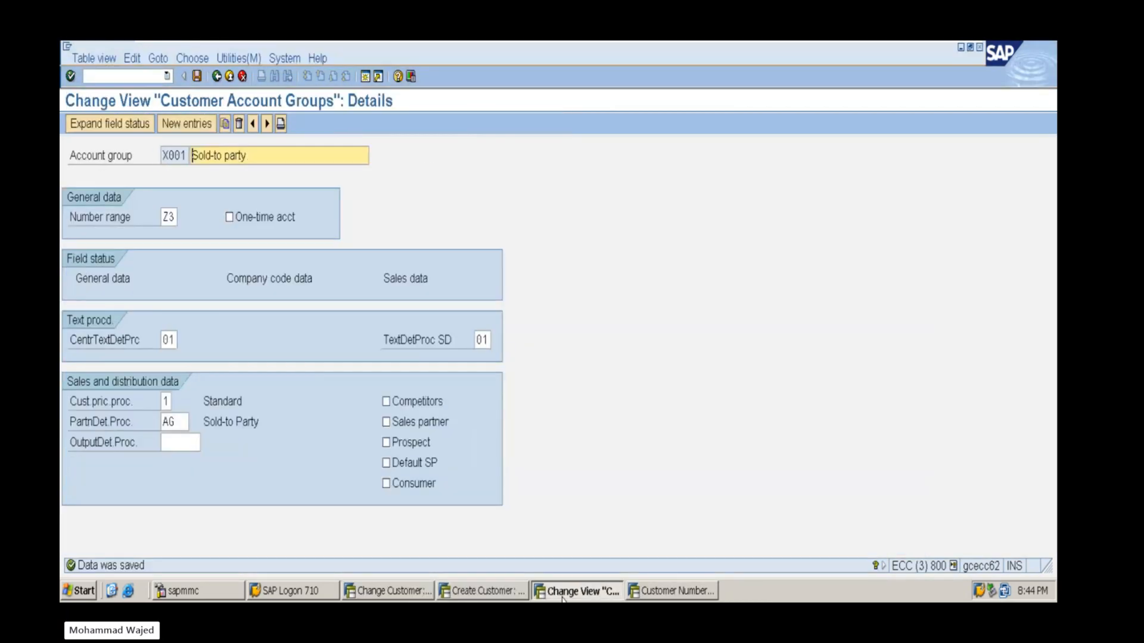
{"action": "double_click", "coordinate": [115, 279]}
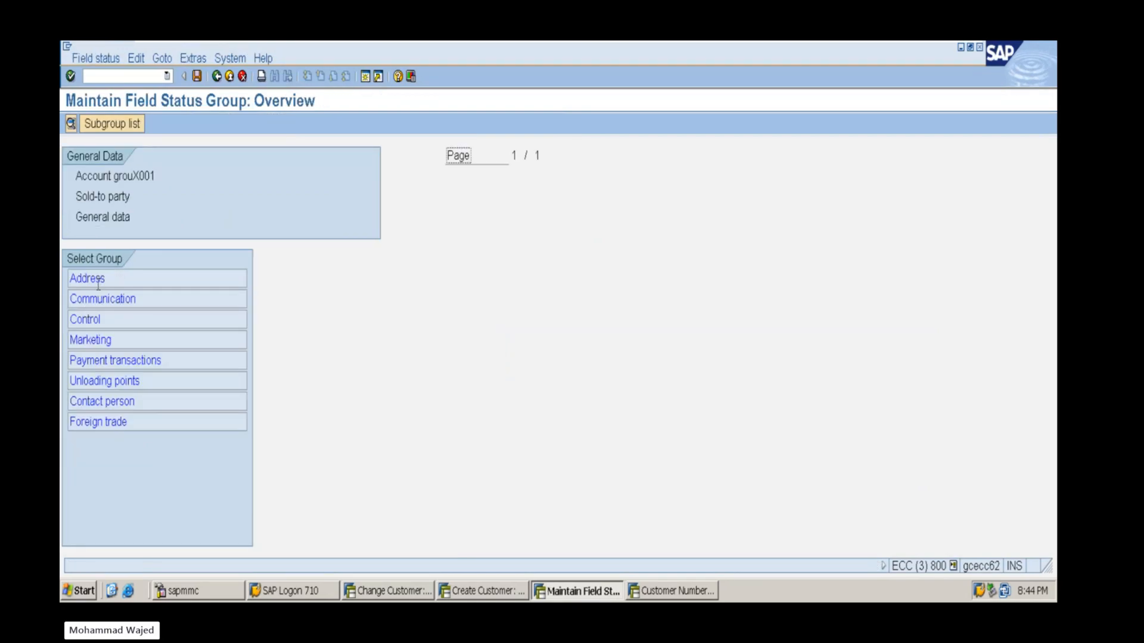
{"action": "double_click", "coordinate": [98, 285]}
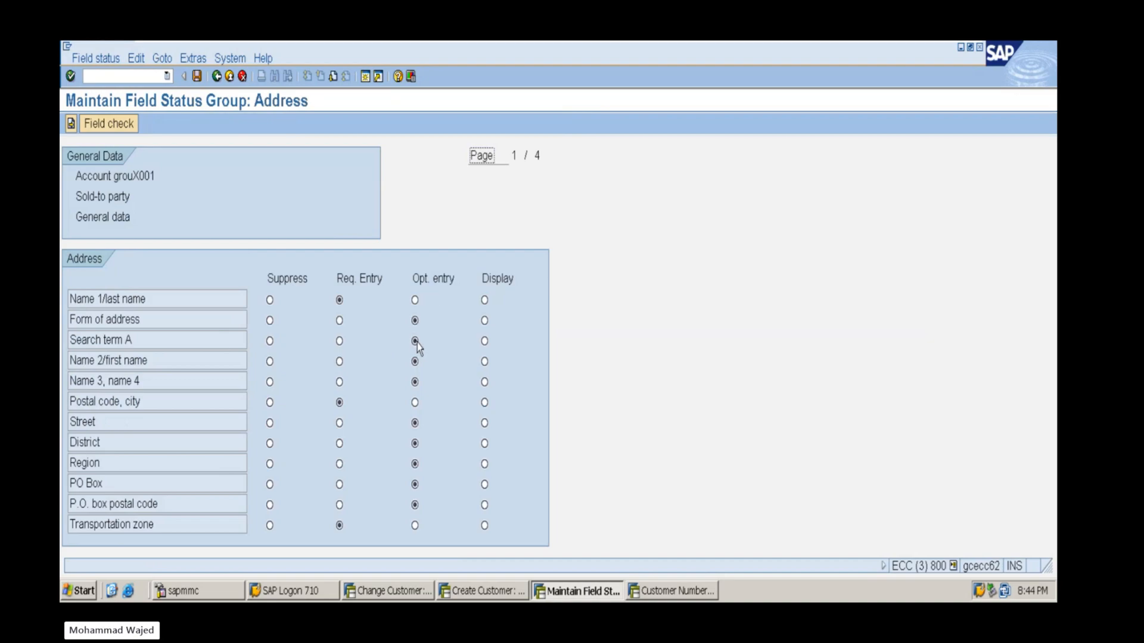
{"action": "left_click", "coordinate": [269, 341]}
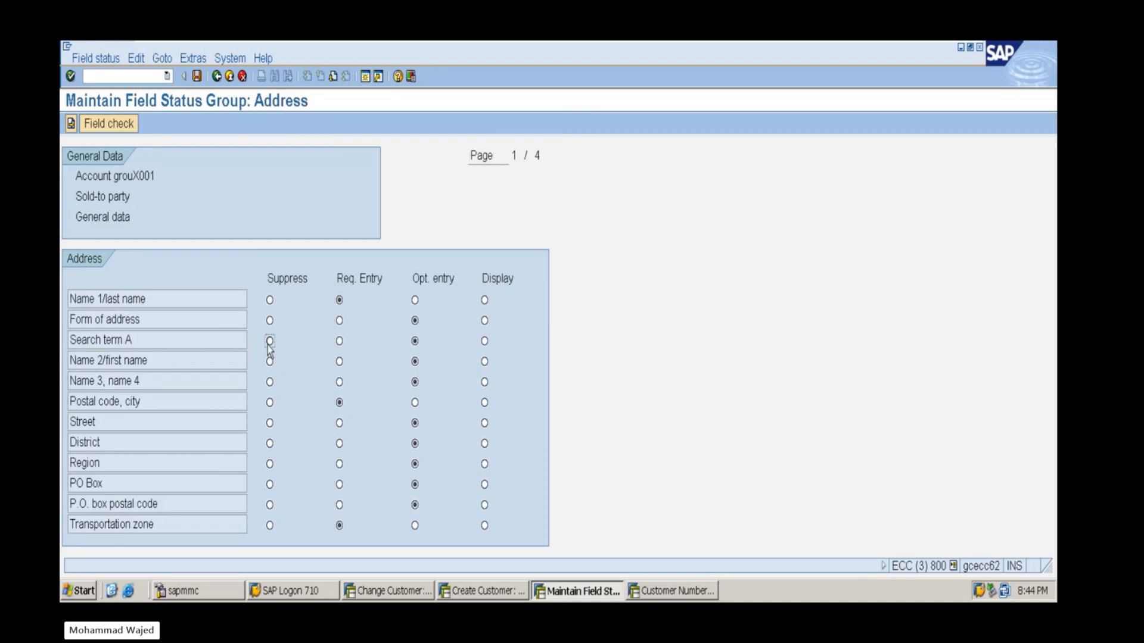
{"action": "left_click", "coordinate": [195, 76]}
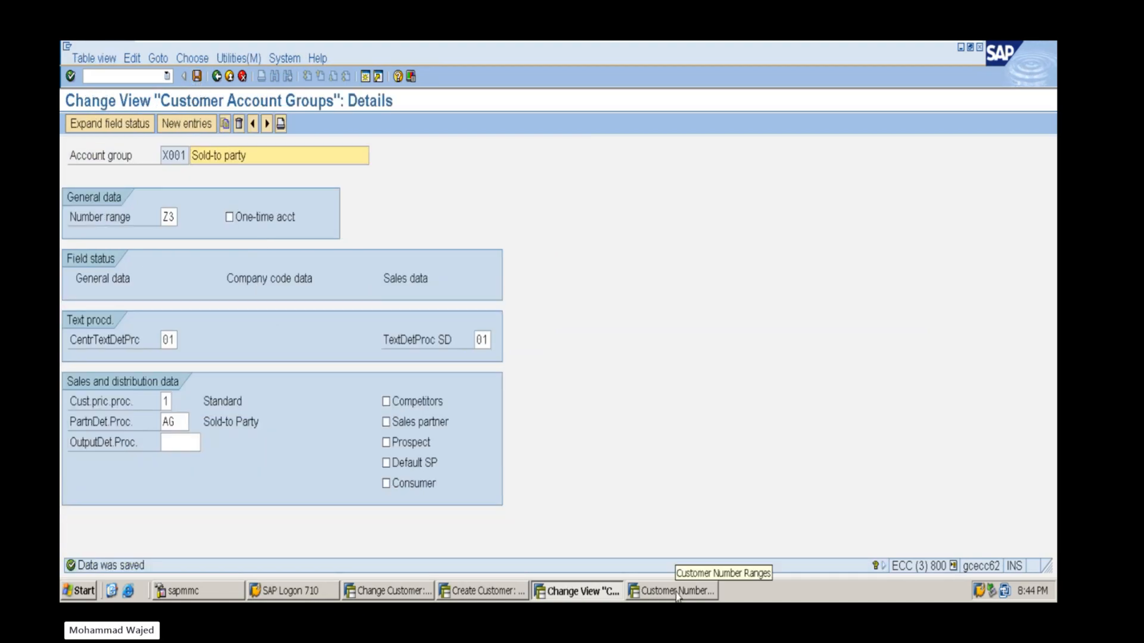
Exit the Customer Number Ranges transaction and close its session
{"action": "left_click", "coordinate": [677, 591]}
{"action": "left_click", "coordinate": [229, 76]}
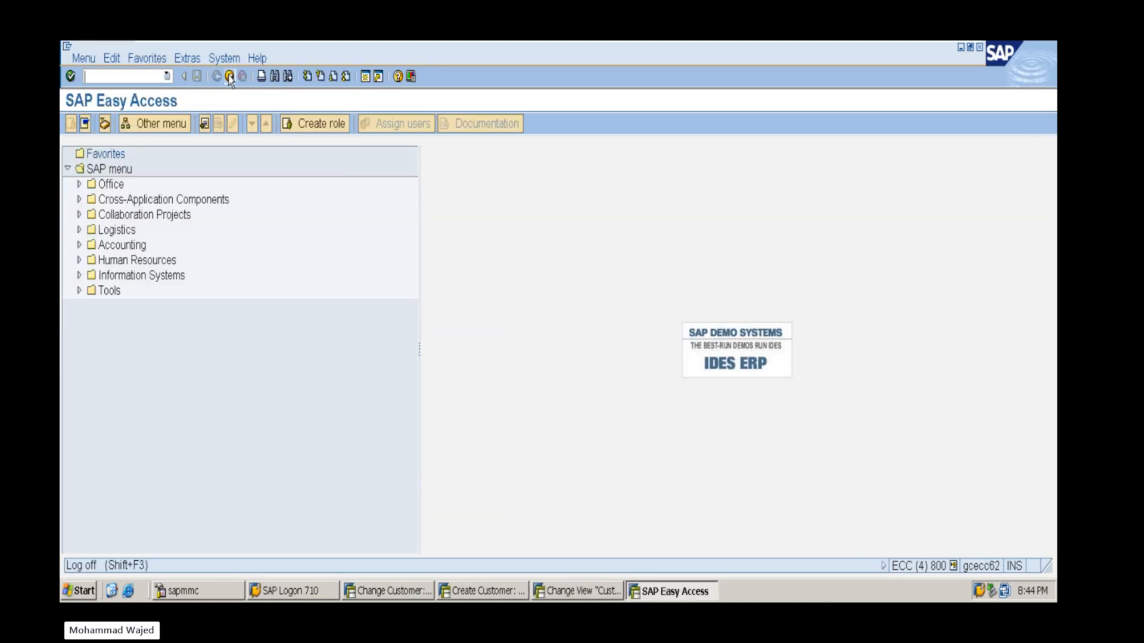
{"action": "left_click", "coordinate": [229, 76]}
Abandon the APollo Pharmacy..... customer creation without saving and leave the initial entry screen
{"action": "left_click", "coordinate": [477, 591]}
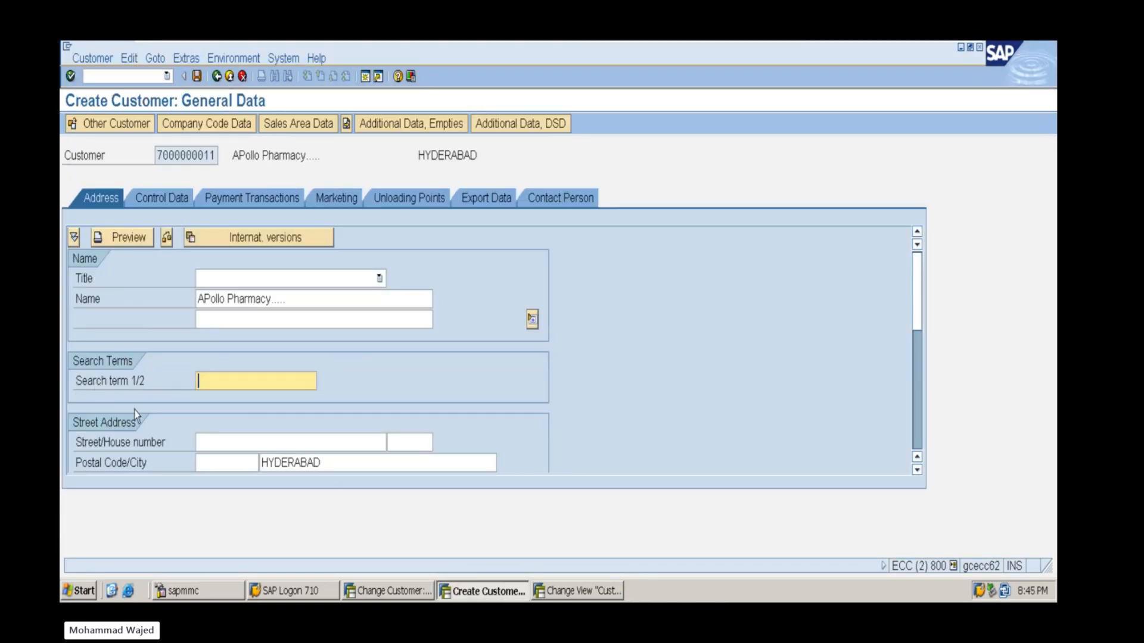
{"action": "left_click", "coordinate": [216, 75]}
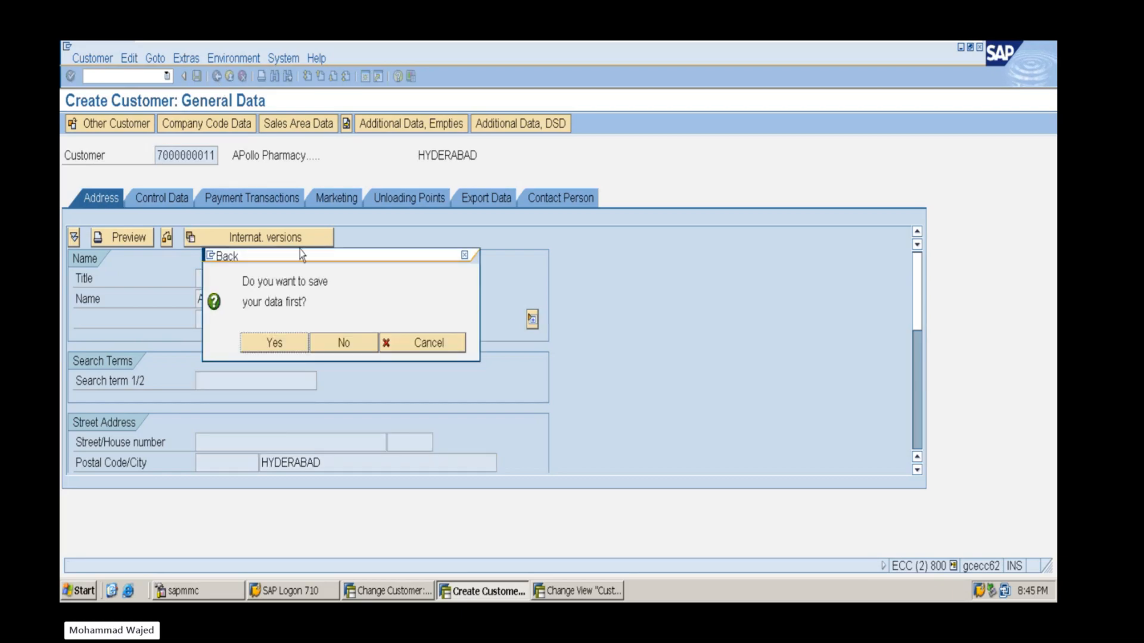
{"action": "left_click", "coordinate": [326, 346]}
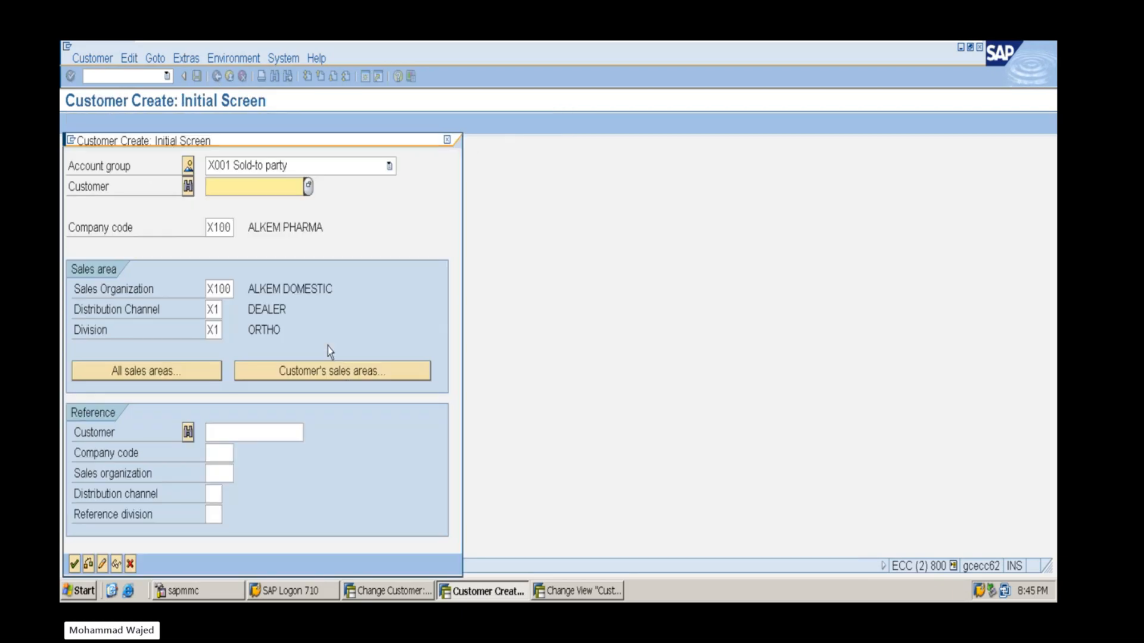
{"action": "left_click", "coordinate": [446, 141]}
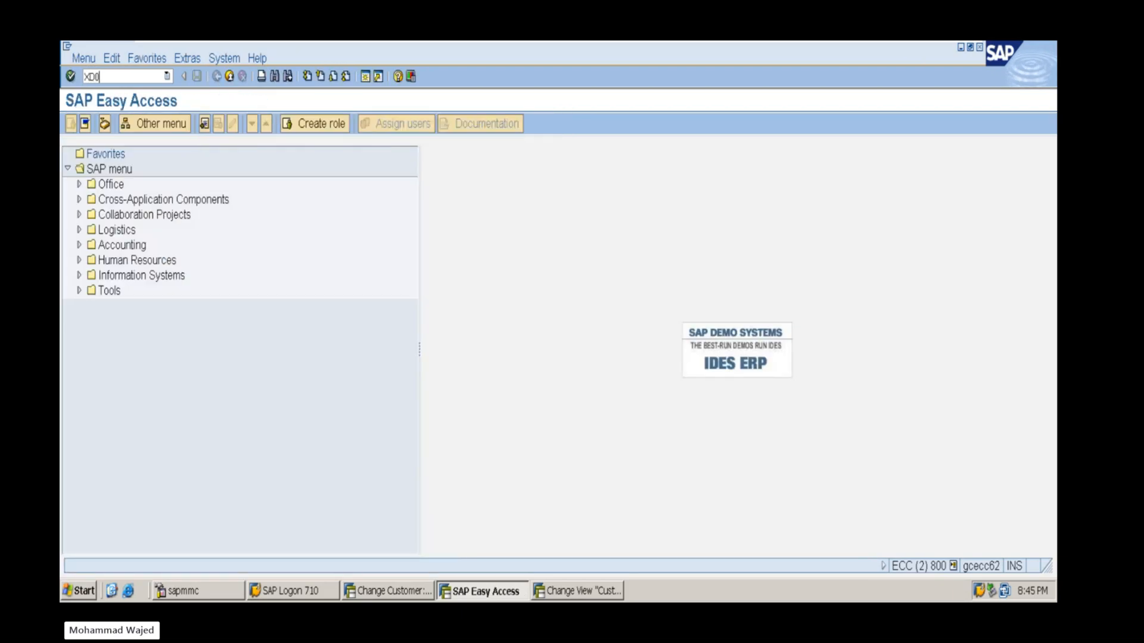
Restart customer creation with XD01 for account group X001, try continuing without a number, and reuse the previous external customer number
{"action": "double_click", "coordinate": [198, 140]}
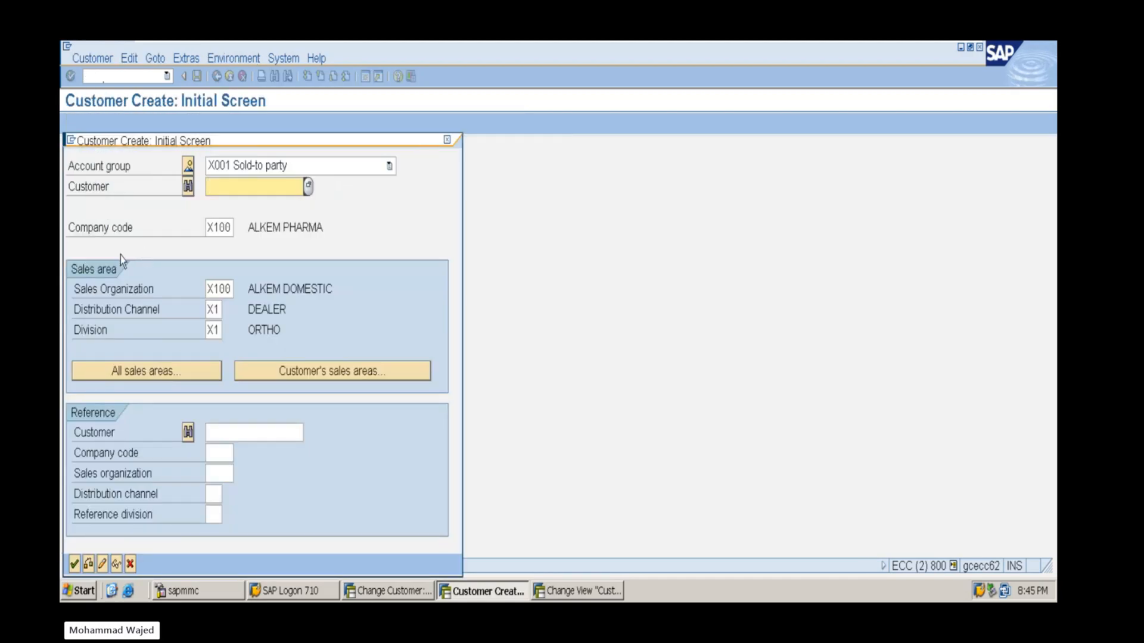
{"action": "key", "text": "Return"}
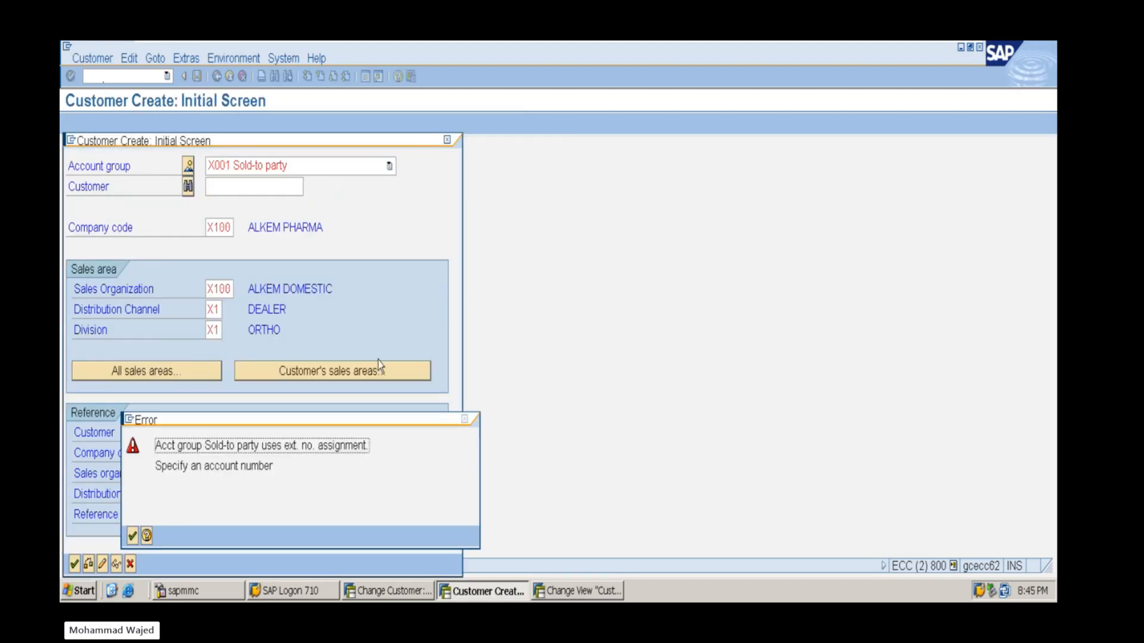
{"action": "key", "text": "Return"}
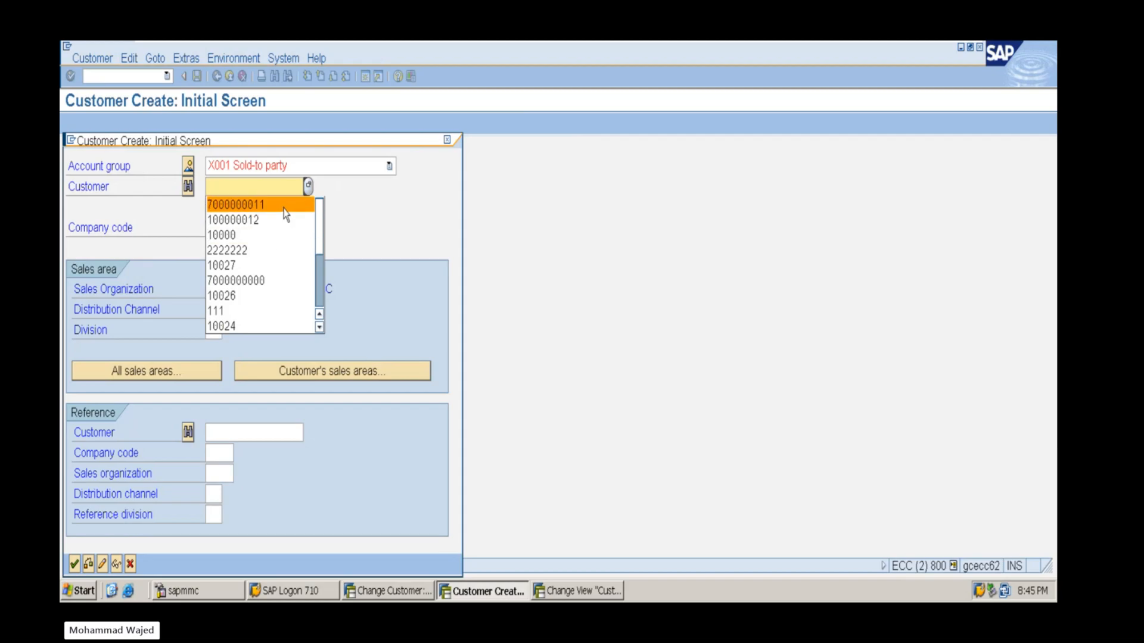
{"action": "left_click", "coordinate": [283, 207]}
{"action": "key", "text": "Return"}
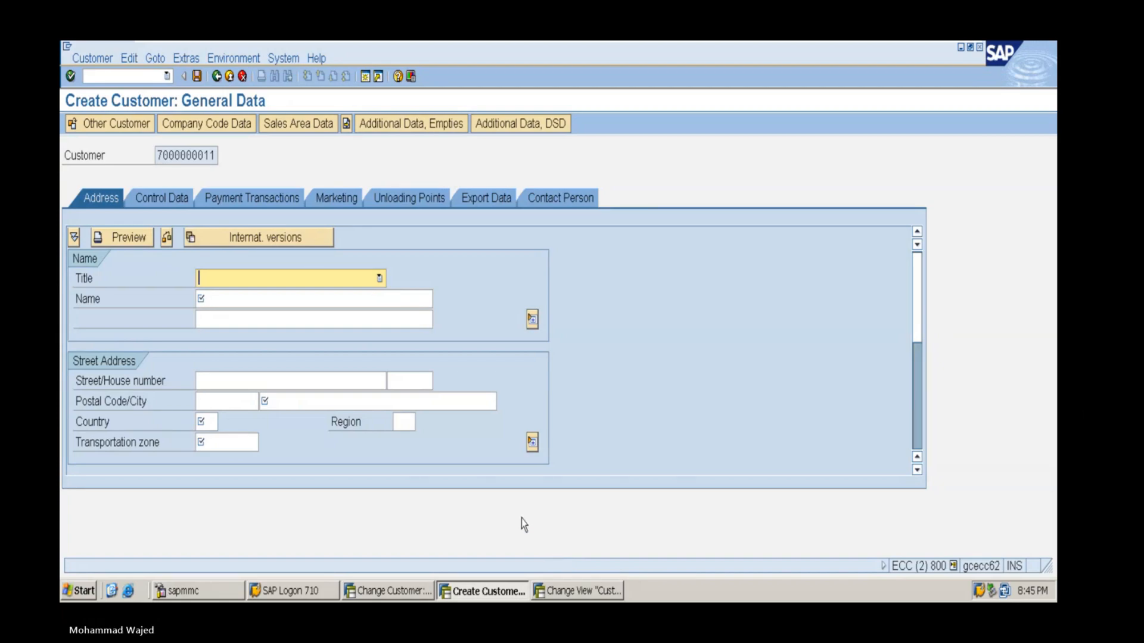
Set Search term A to Display in account group X001's general data address field status, and save
{"action": "left_click", "coordinate": [597, 594]}
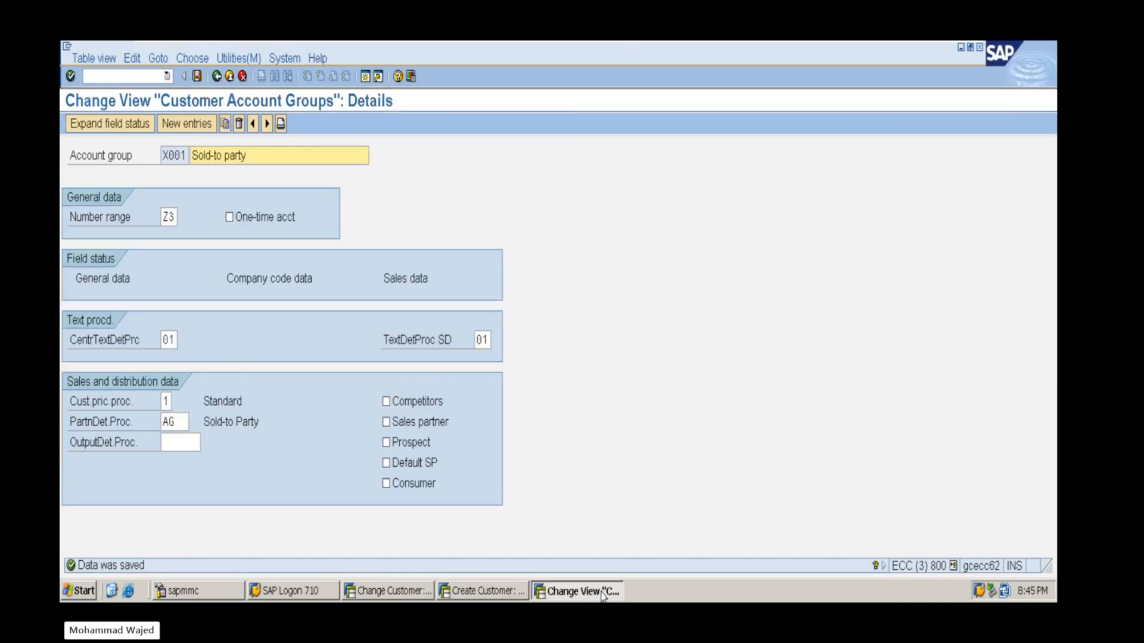
{"action": "double_click", "coordinate": [113, 280]}
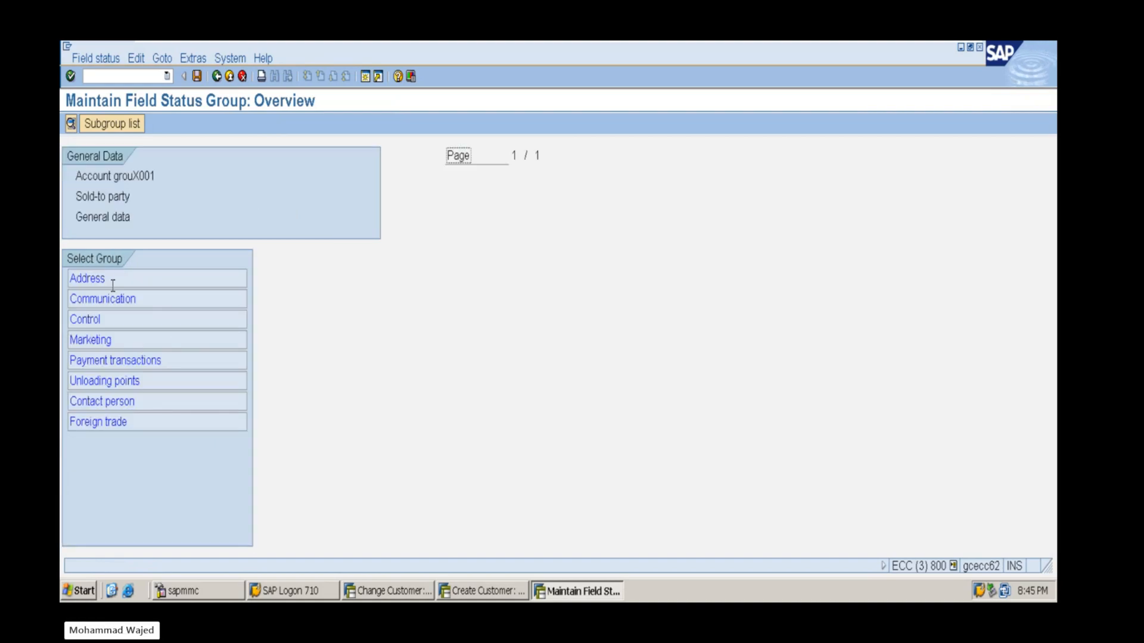
{"action": "double_click", "coordinate": [107, 278]}
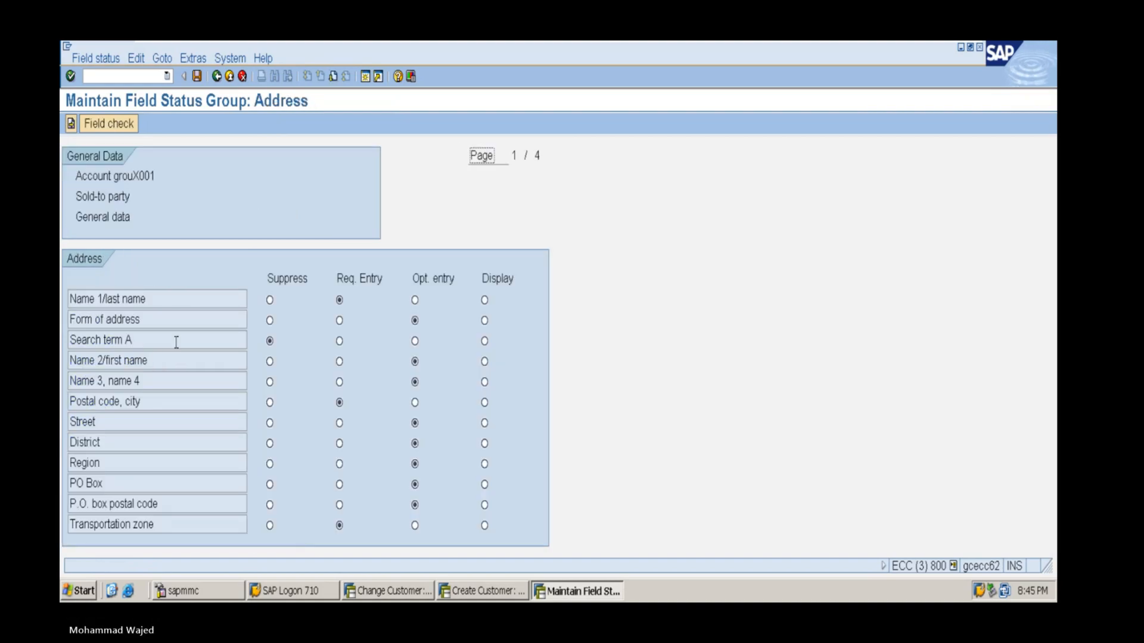
{"action": "left_click", "coordinate": [484, 342]}
{"action": "left_click", "coordinate": [197, 76]}
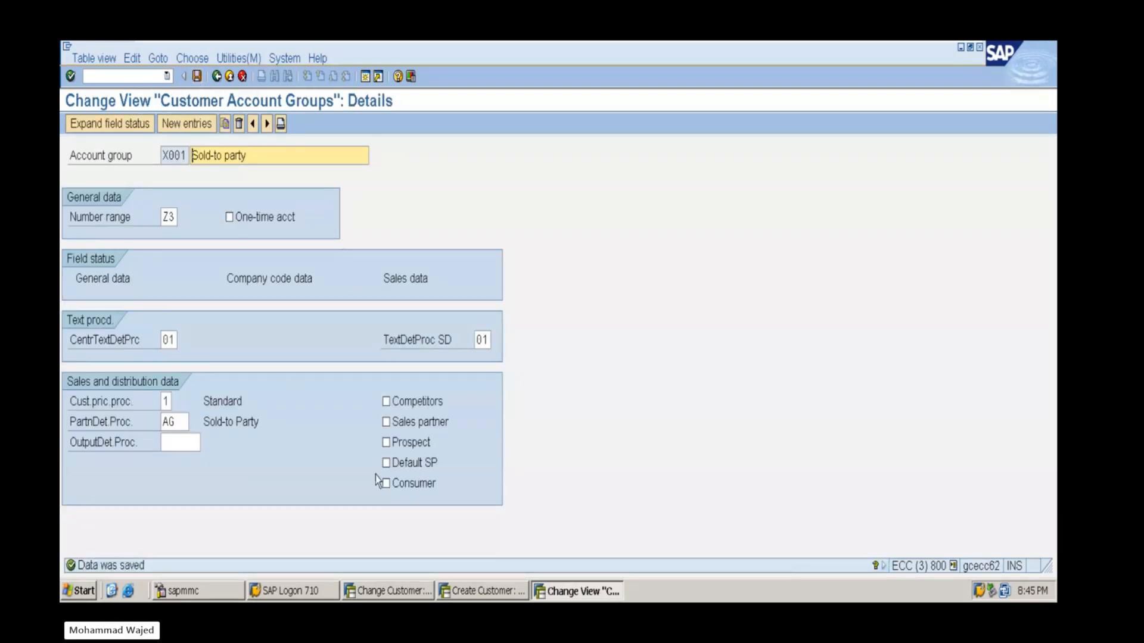
Leave the open, unfilled customer creation without saving and return to SAP Easy Access
{"action": "left_click", "coordinate": [481, 589]}
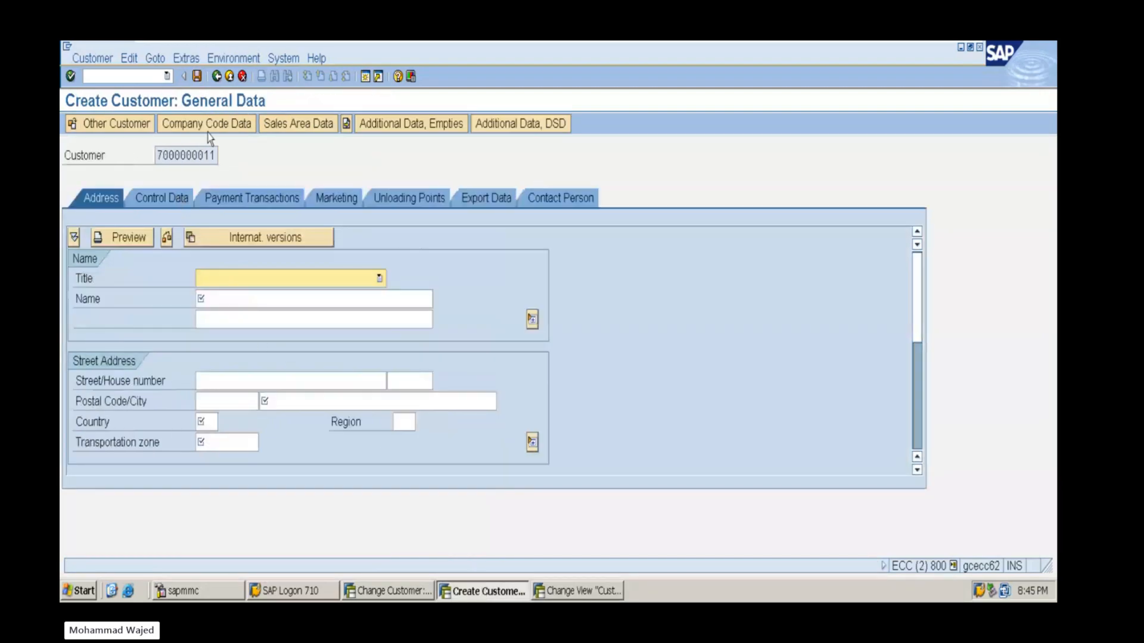
{"action": "left_click", "coordinate": [217, 77]}
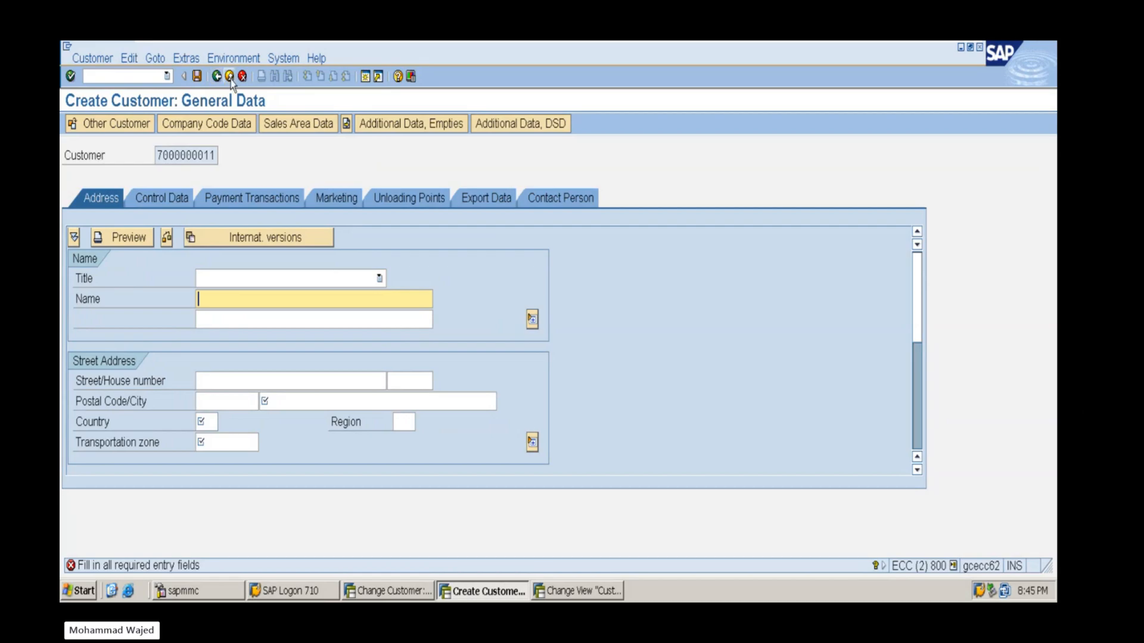
{"action": "left_click", "coordinate": [229, 76]}
{"action": "left_click", "coordinate": [347, 341]}
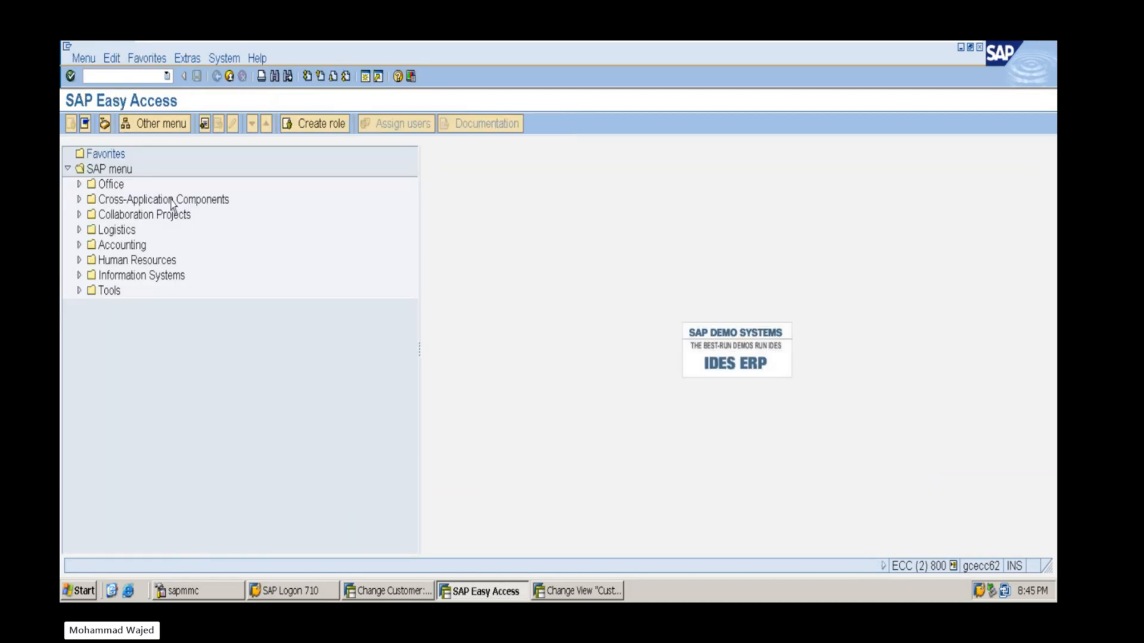
Reopen customer creation for account group X001 with the same external customer number, and check the search term field in the address
{"action": "key", "text": "Return"}
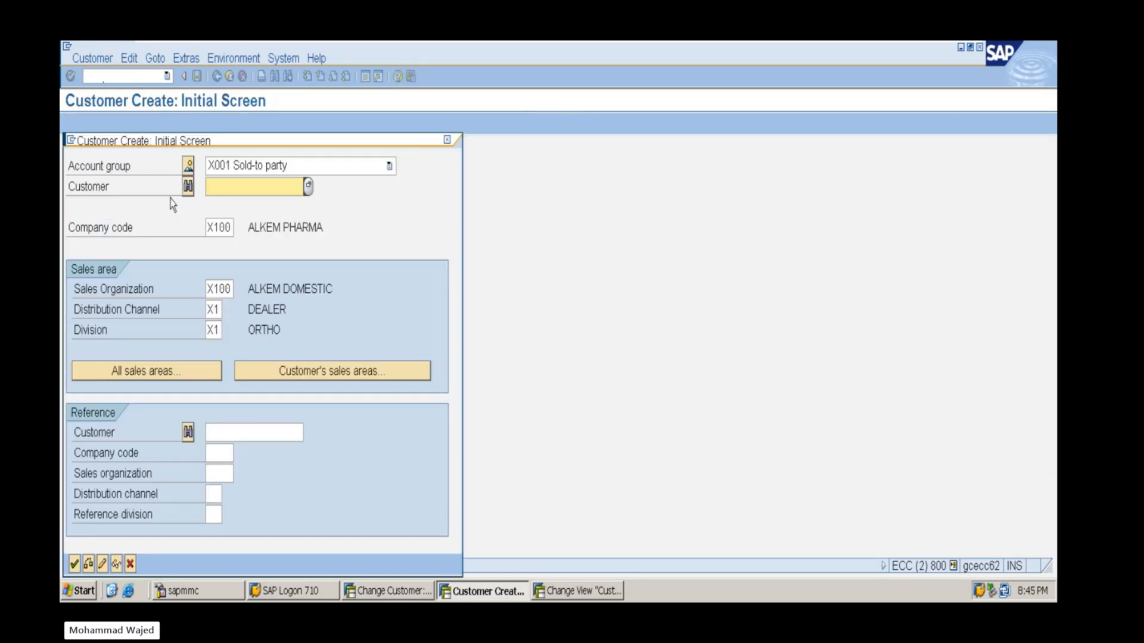
{"action": "key", "text": "Return"}
{"action": "key", "text": "Return"}
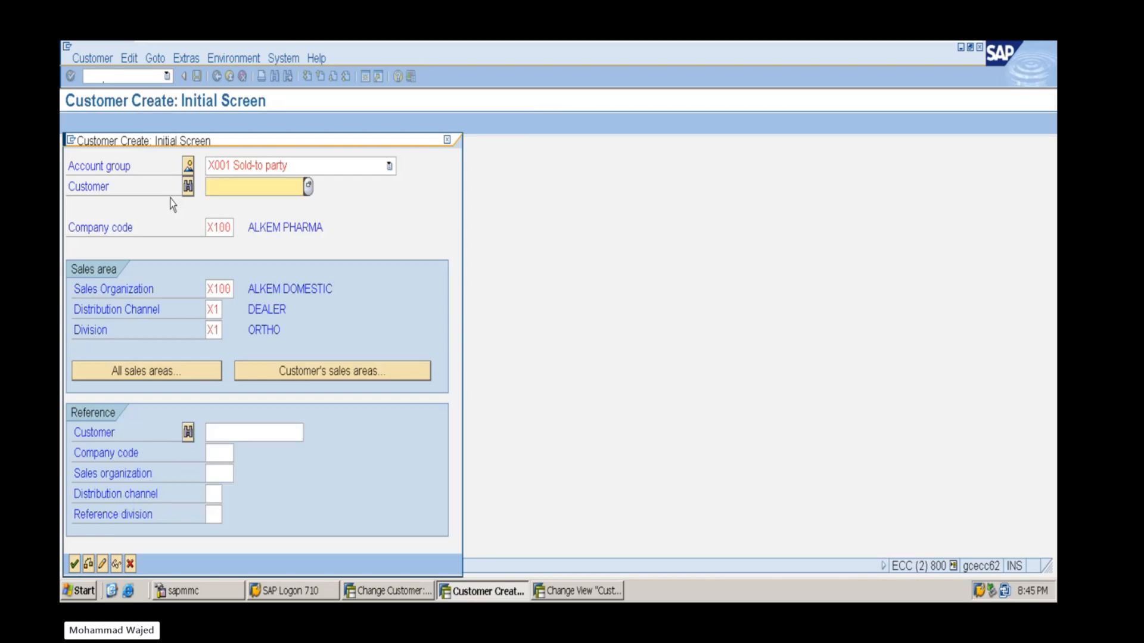
{"action": "key", "text": "space"}
{"action": "left_click", "coordinate": [214, 209]}
{"action": "key", "text": "Return"}
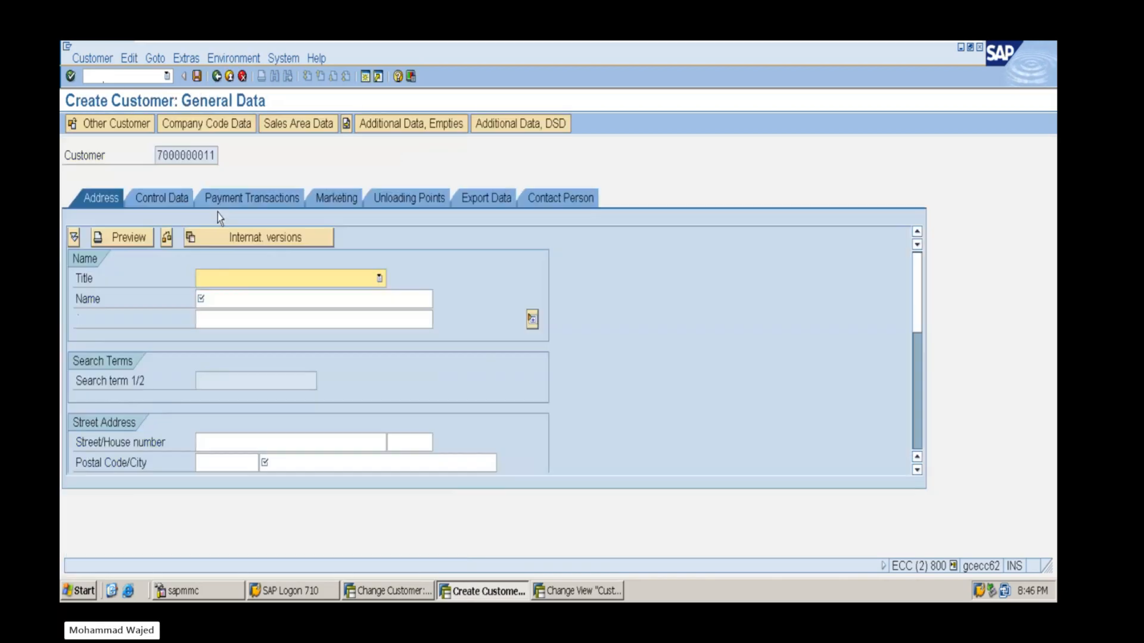
{"action": "left_click", "coordinate": [249, 383]}
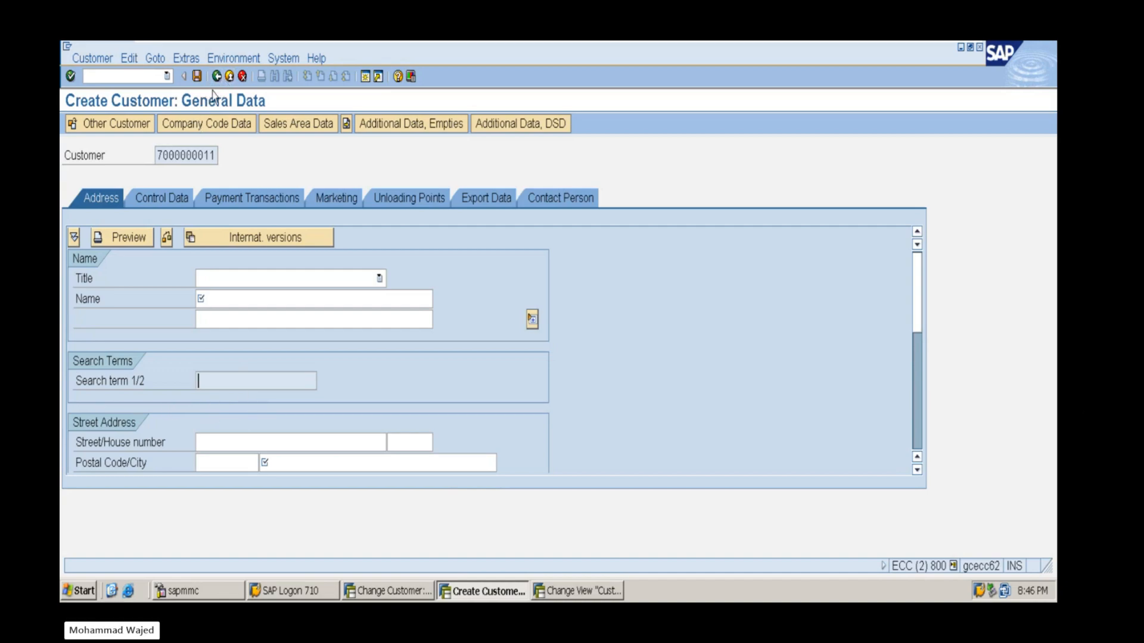
Set Search term A to required entry in account group X001's general data address field status, and save
{"action": "left_click", "coordinate": [575, 591]}
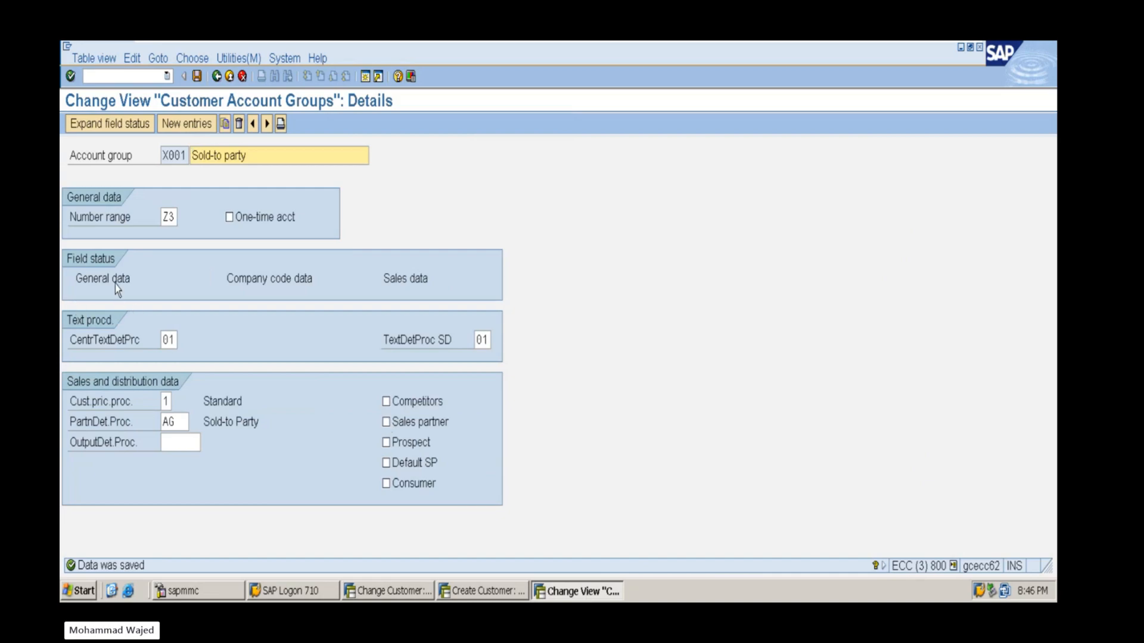
{"action": "double_click", "coordinate": [118, 286]}
{"action": "double_click", "coordinate": [92, 280]}
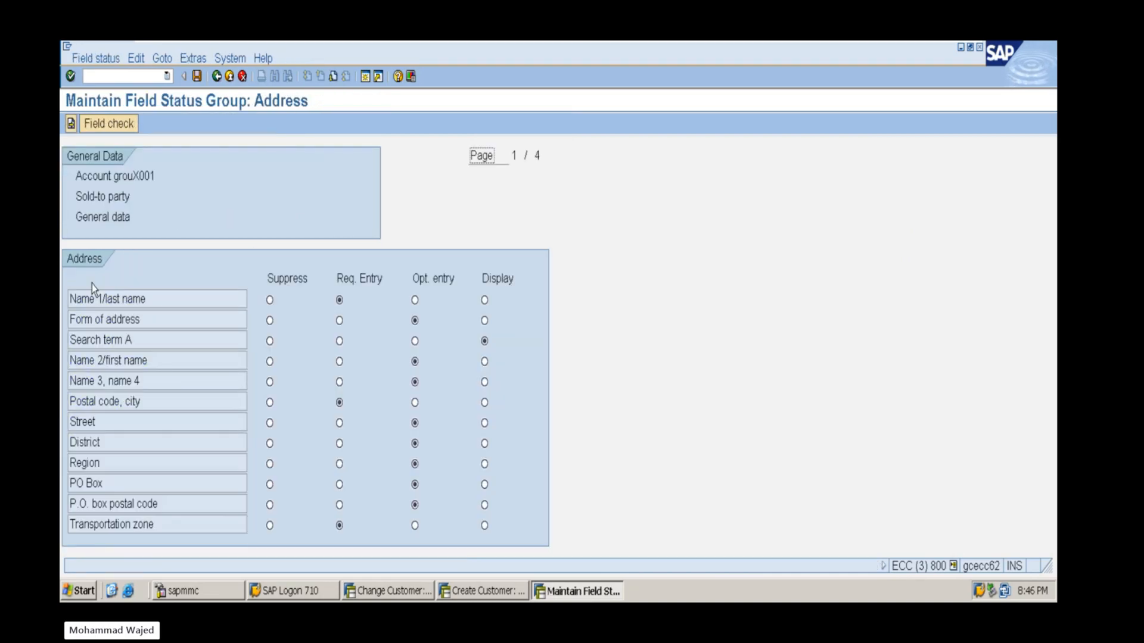
{"action": "left_click", "coordinate": [339, 342]}
{"action": "left_click", "coordinate": [339, 342]}
{"action": "left_click", "coordinate": [196, 76]}
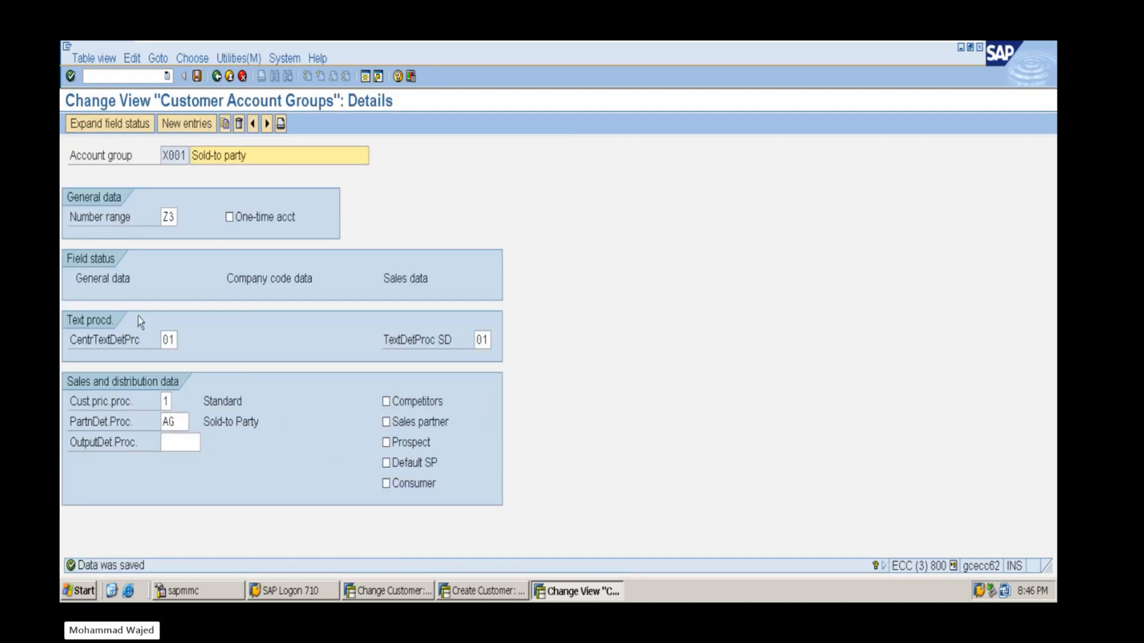
Examine account group X001's field status groups for general data and company code data, including the account management fields
{"action": "double_click", "coordinate": [105, 284]}
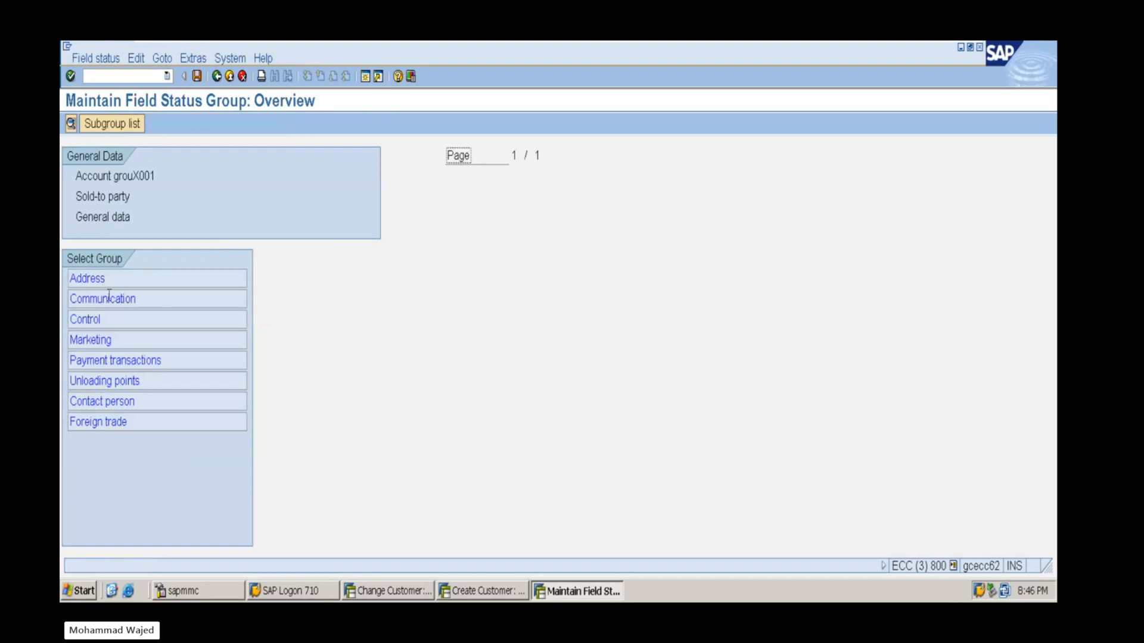
{"action": "left_click", "coordinate": [215, 76]}
{"action": "double_click", "coordinate": [233, 279]}
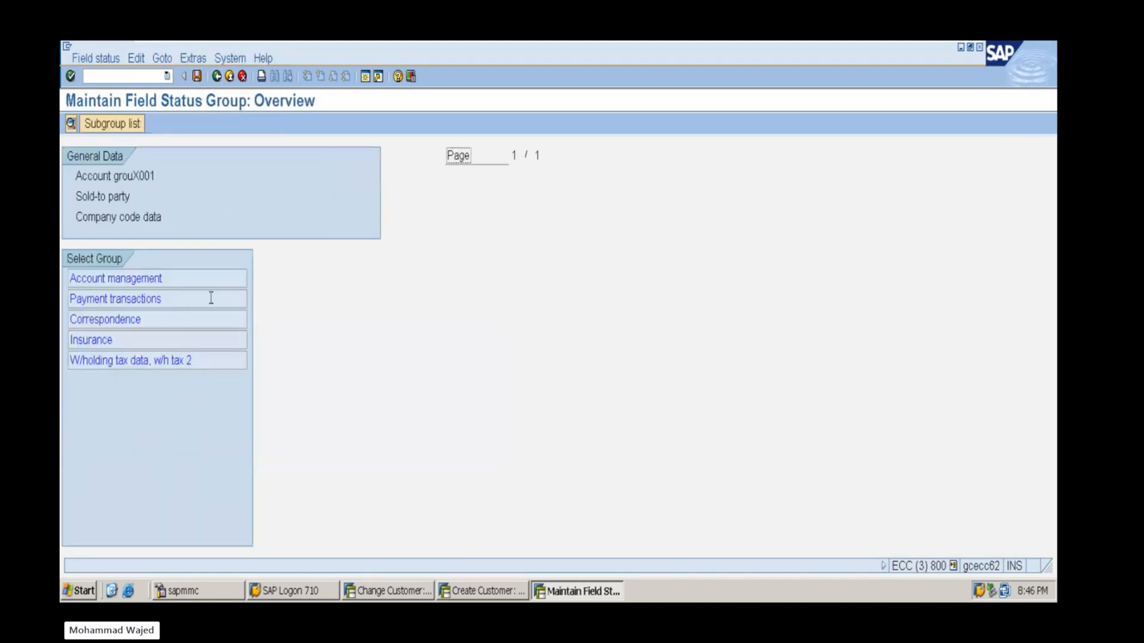
{"action": "double_click", "coordinate": [121, 279]}
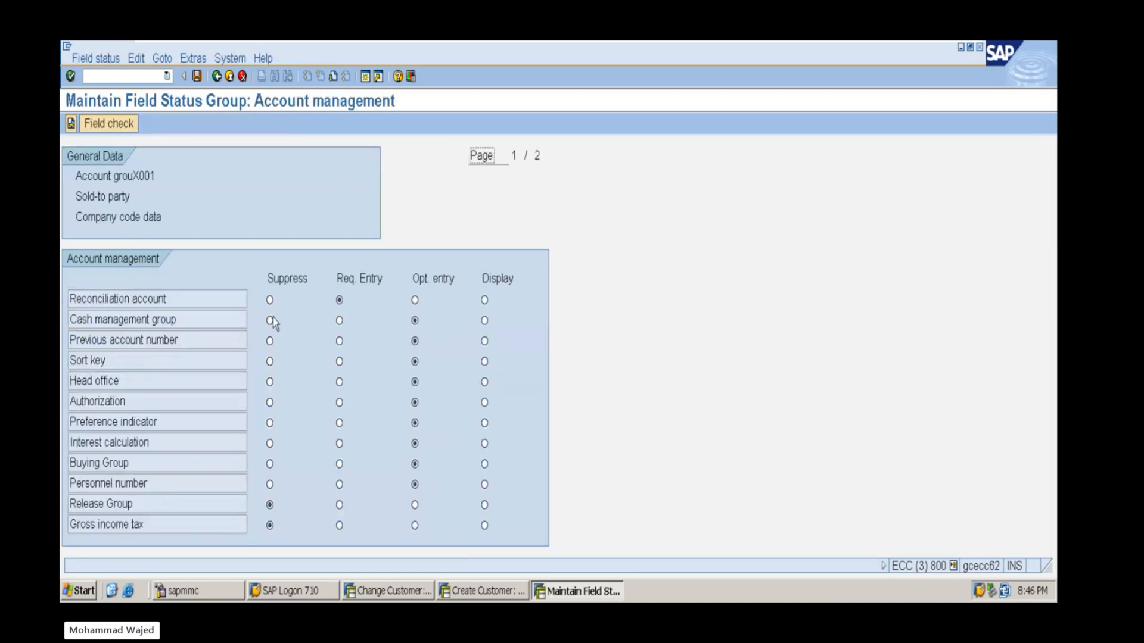
{"action": "left_click", "coordinate": [217, 76]}
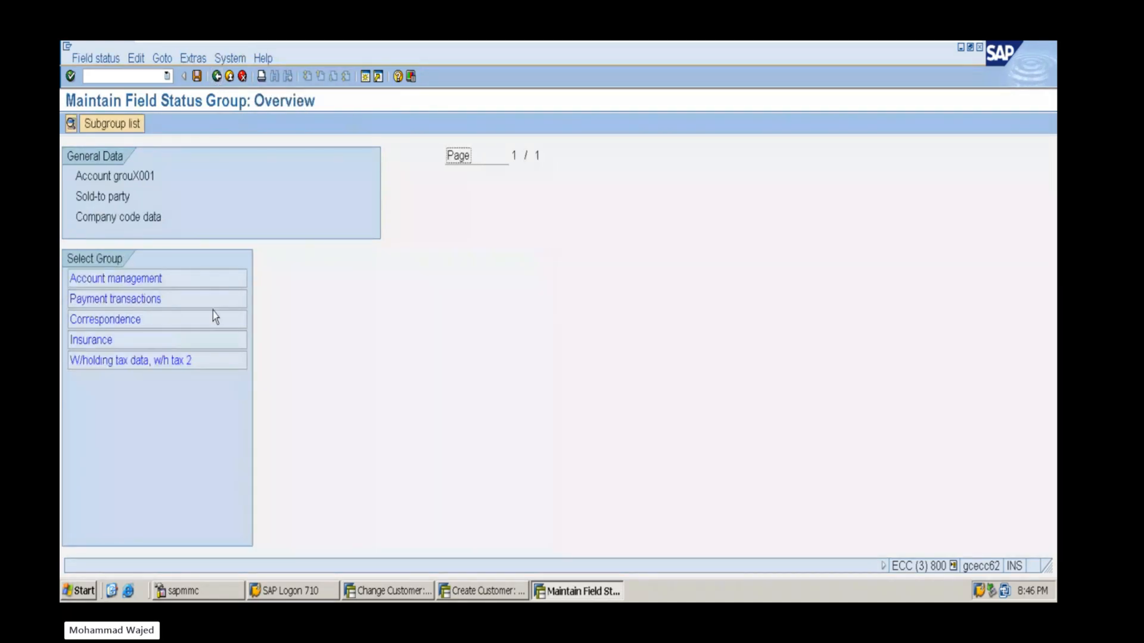
{"action": "key", "text": "F3"}
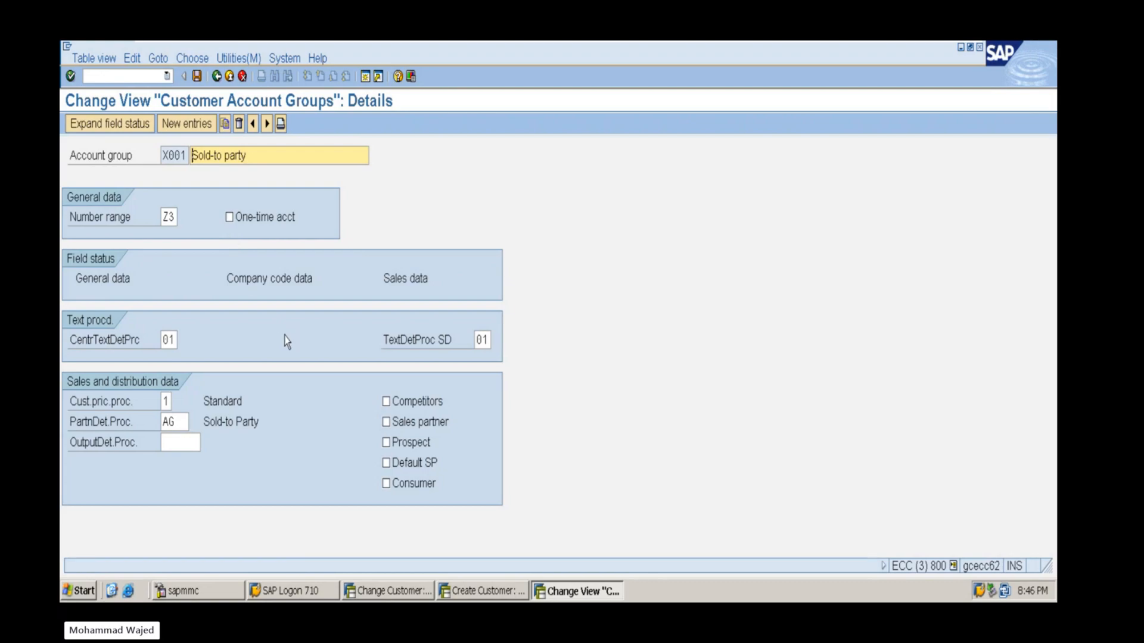
Leave the open customer creation and the customer change without saving, returning both sessions to SAP Easy Access
{"action": "left_click", "coordinate": [495, 591]}
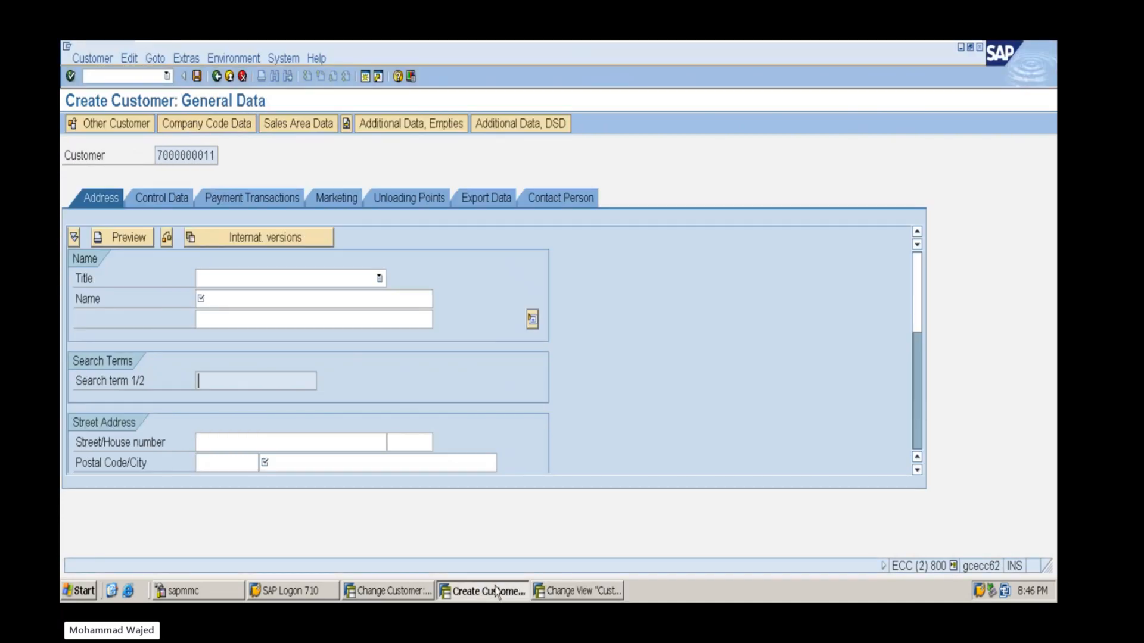
{"action": "left_click", "coordinate": [217, 77]}
{"action": "left_click", "coordinate": [225, 80]}
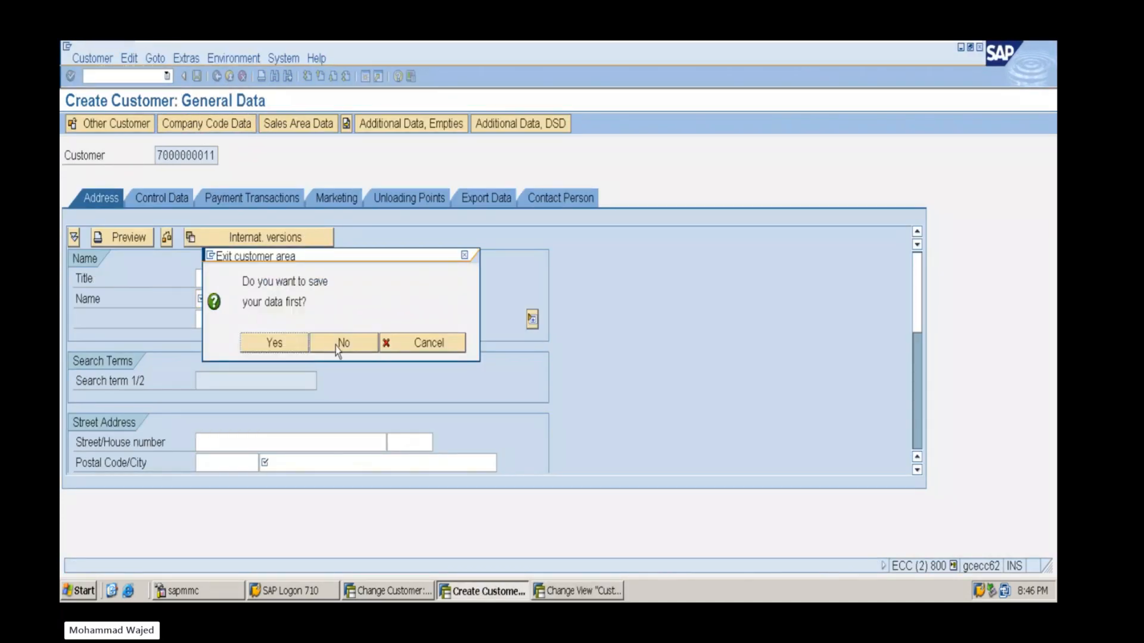
{"action": "left_click", "coordinate": [336, 345]}
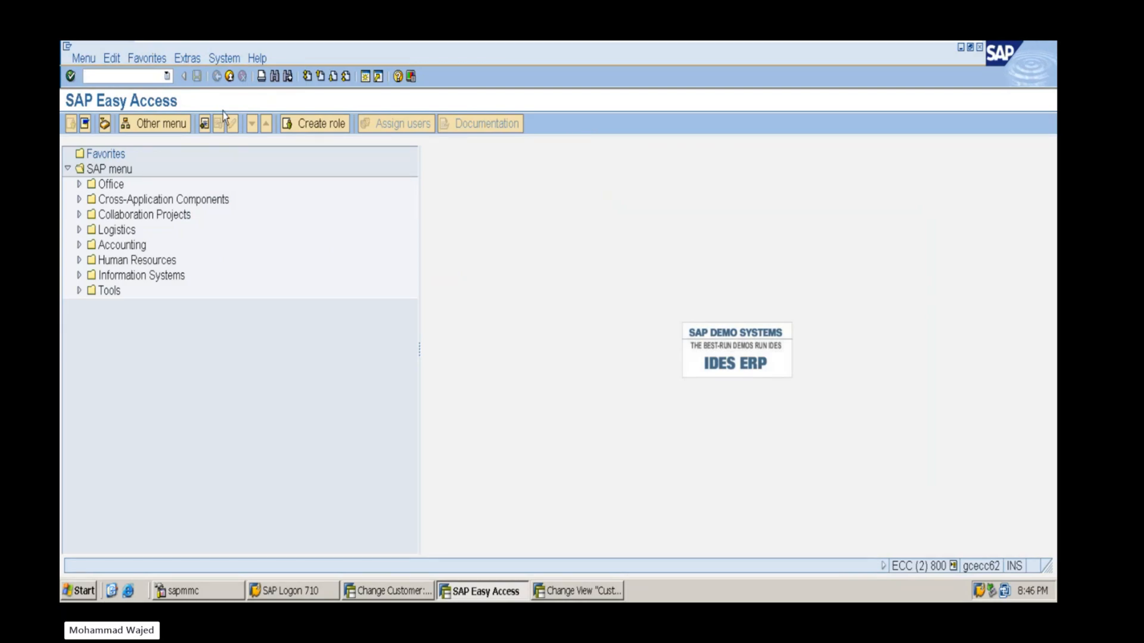
{"action": "left_click", "coordinate": [400, 590]}
{"action": "left_click", "coordinate": [216, 81]}
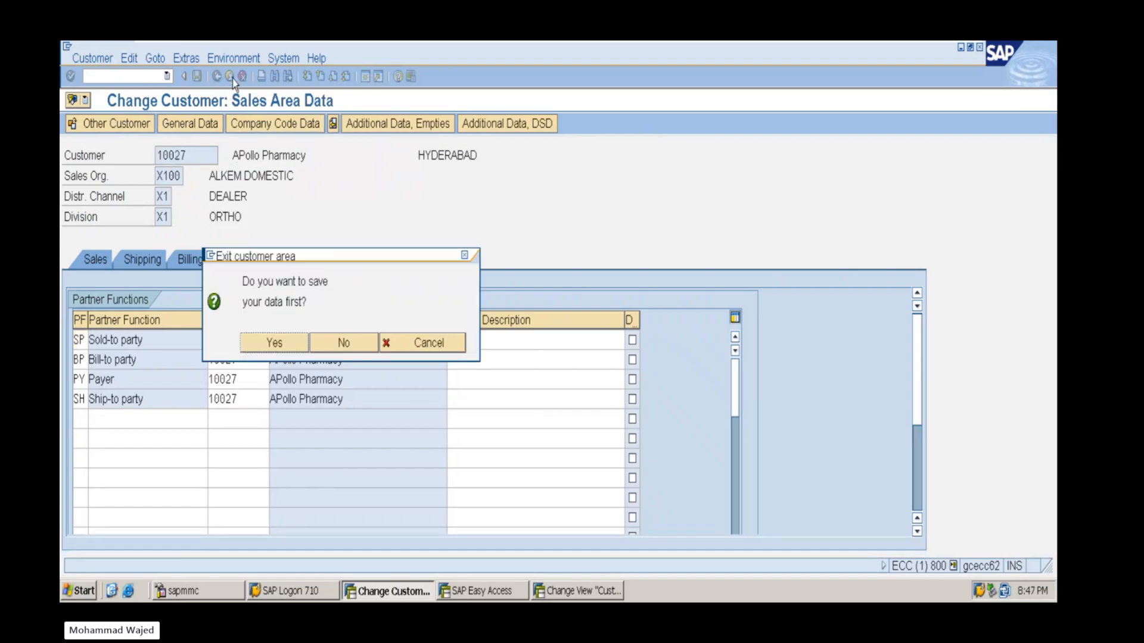
{"action": "left_click", "coordinate": [342, 341]}
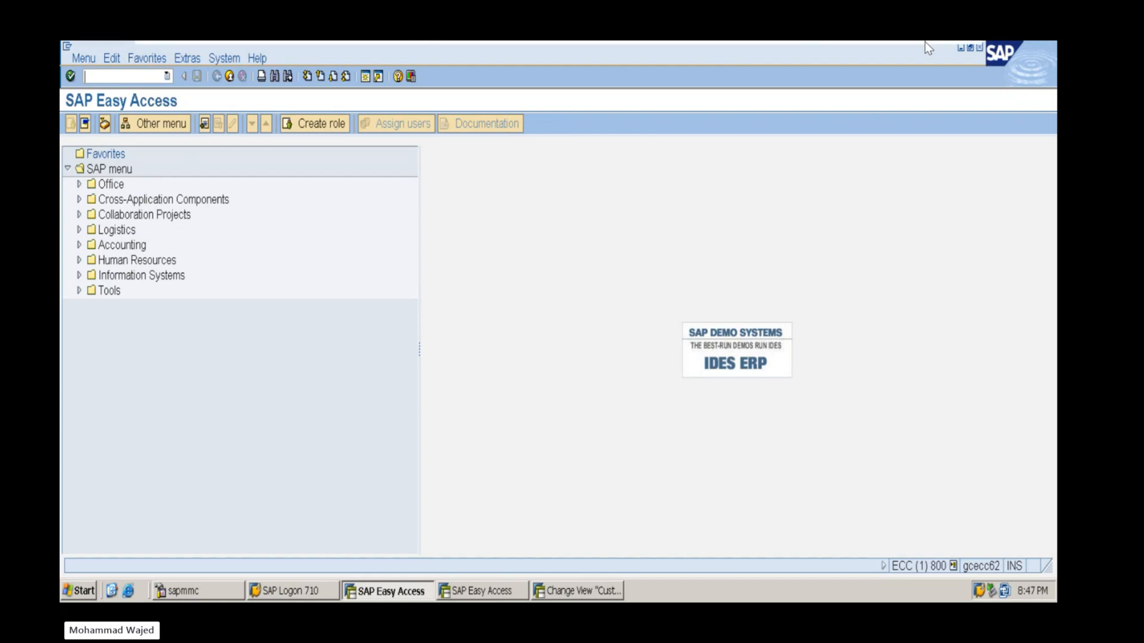
Check the customer pricing procedure in account group X001's sales and distribution data
{"action": "left_click", "coordinate": [559, 592]}
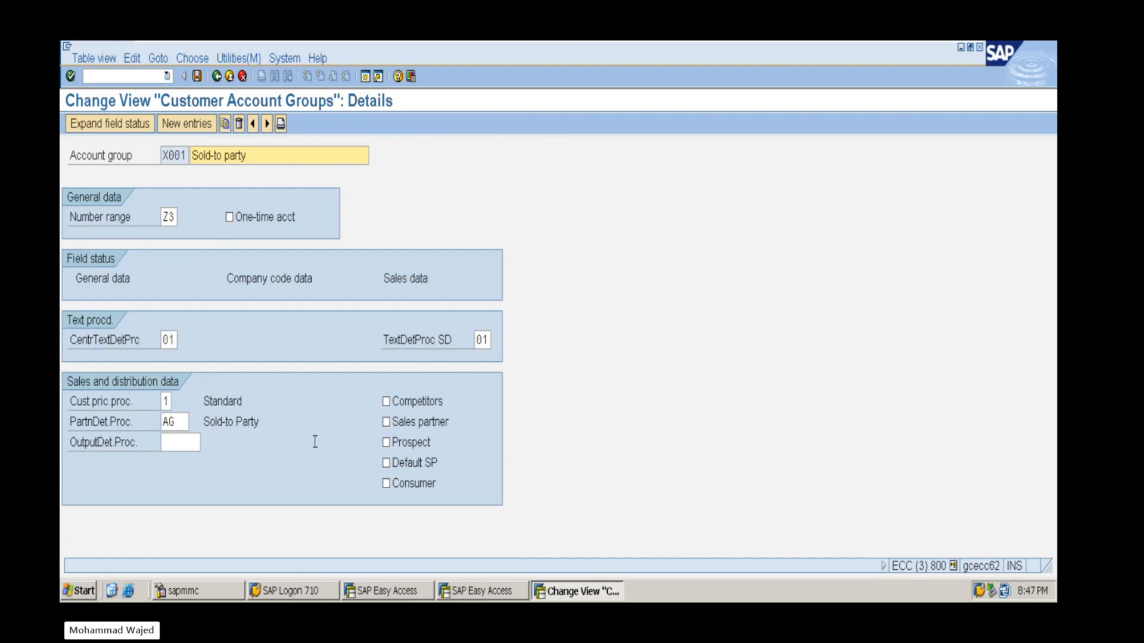
{"action": "left_click", "coordinate": [475, 591]}
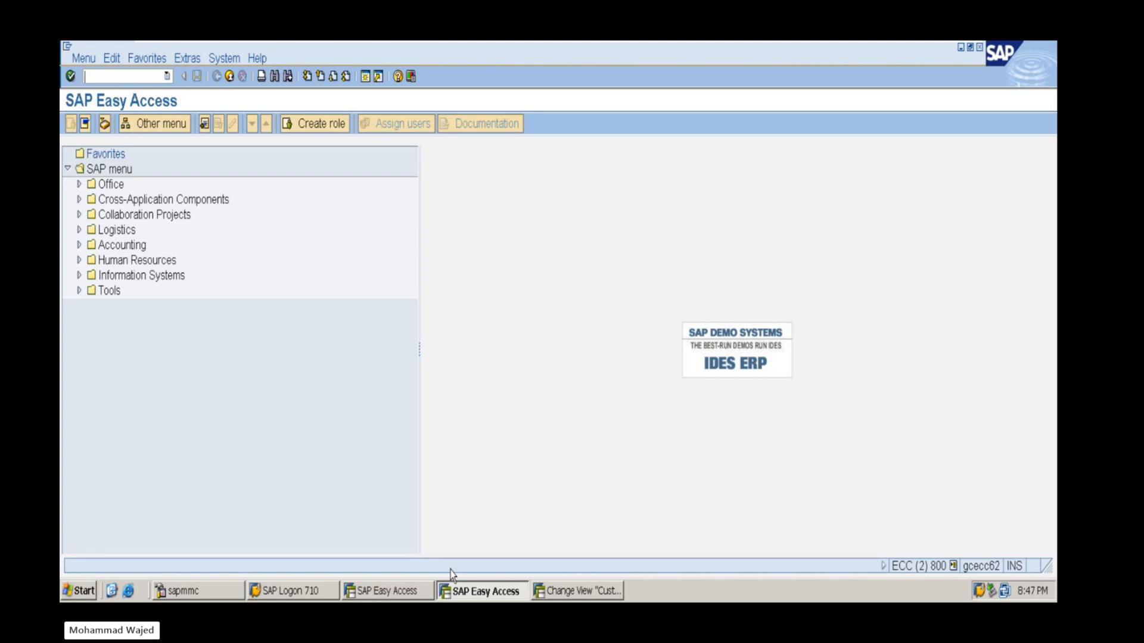
{"action": "left_click", "coordinate": [576, 591]}
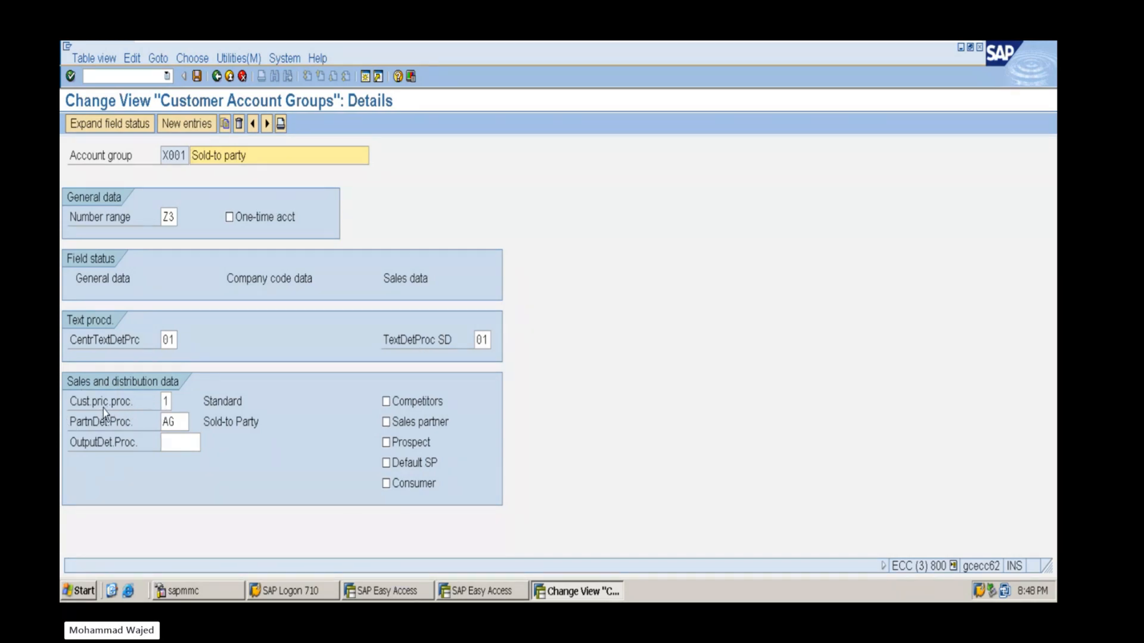
{"action": "left_click", "coordinate": [167, 401]}
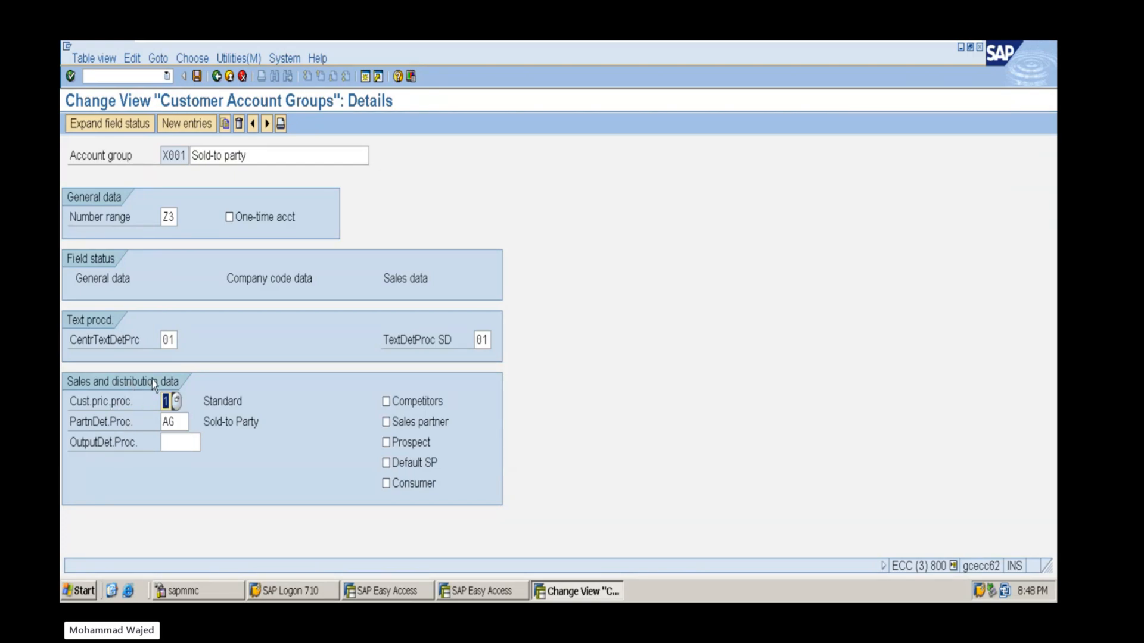
Open APollo Pharmacy's customer record with XD02 and check the customer pricing procedure in its sales data
{"action": "left_click", "coordinate": [484, 591]}
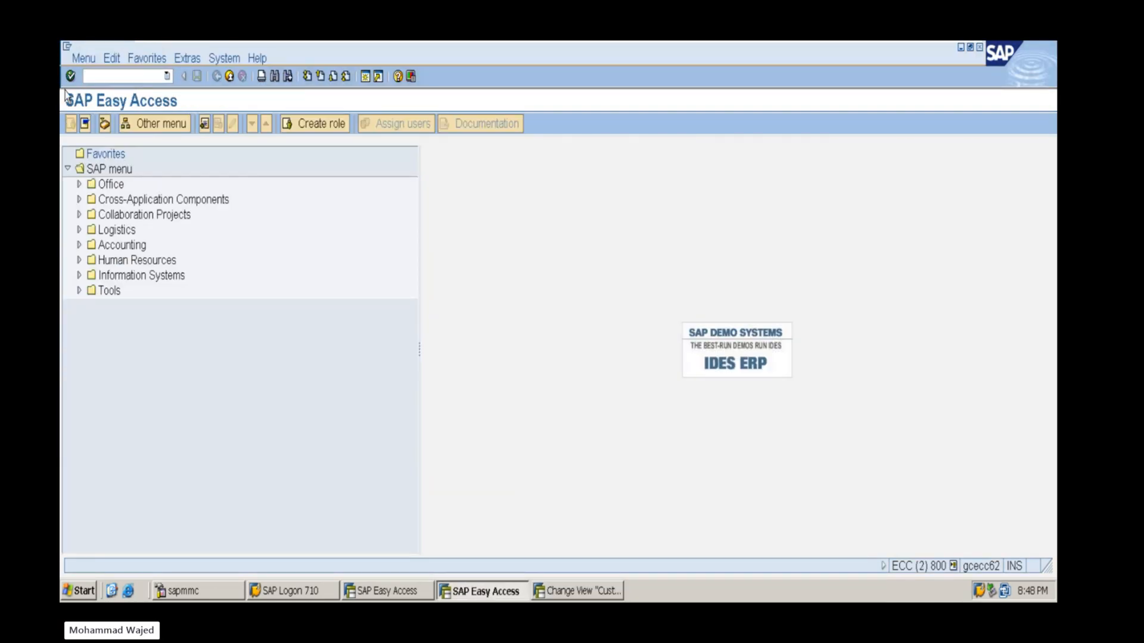
{"action": "type", "text": "xd02"}
{"action": "key", "text": "Return"}
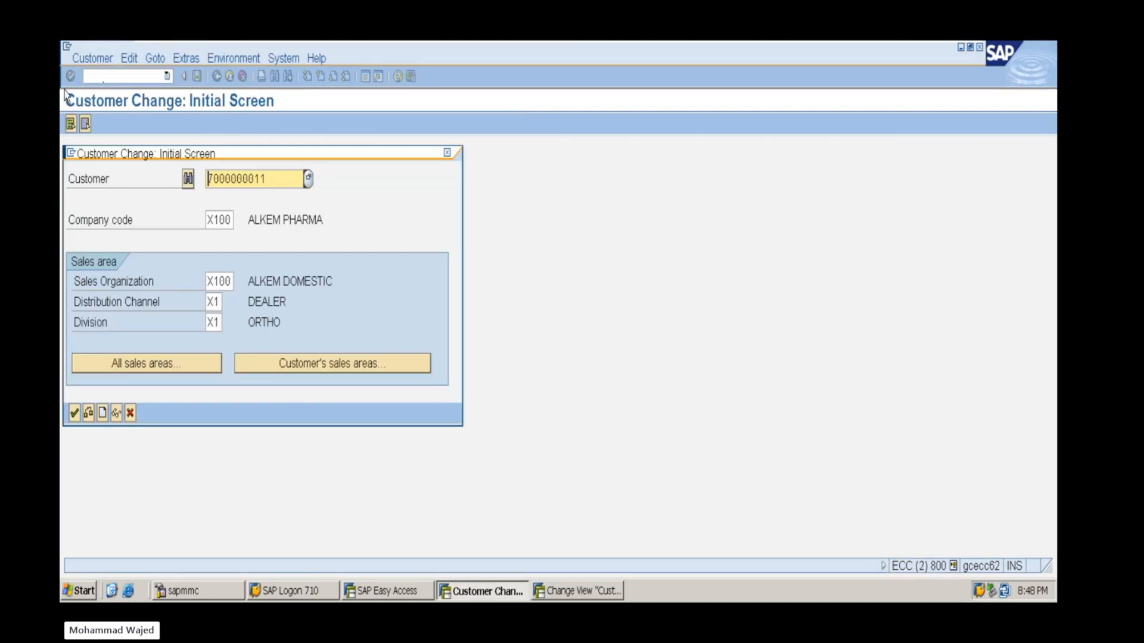
{"action": "key", "text": "Return"}
{"action": "key", "text": "Return"}
{"action": "key", "text": "Return"}
{"action": "key", "text": "Return"}
{"action": "key", "text": "Delete"}
{"action": "key", "text": "Delete"}
{"action": "key", "text": "Delete"}
{"action": "key", "text": "Delete"}
{"action": "key", "text": "Delete"}
{"action": "key", "text": "Delete"}
{"action": "key", "text": "Delete"}
{"action": "key", "text": "Delete"}
{"action": "key", "text": "Delete"}
{"action": "key", "text": "Delete"}
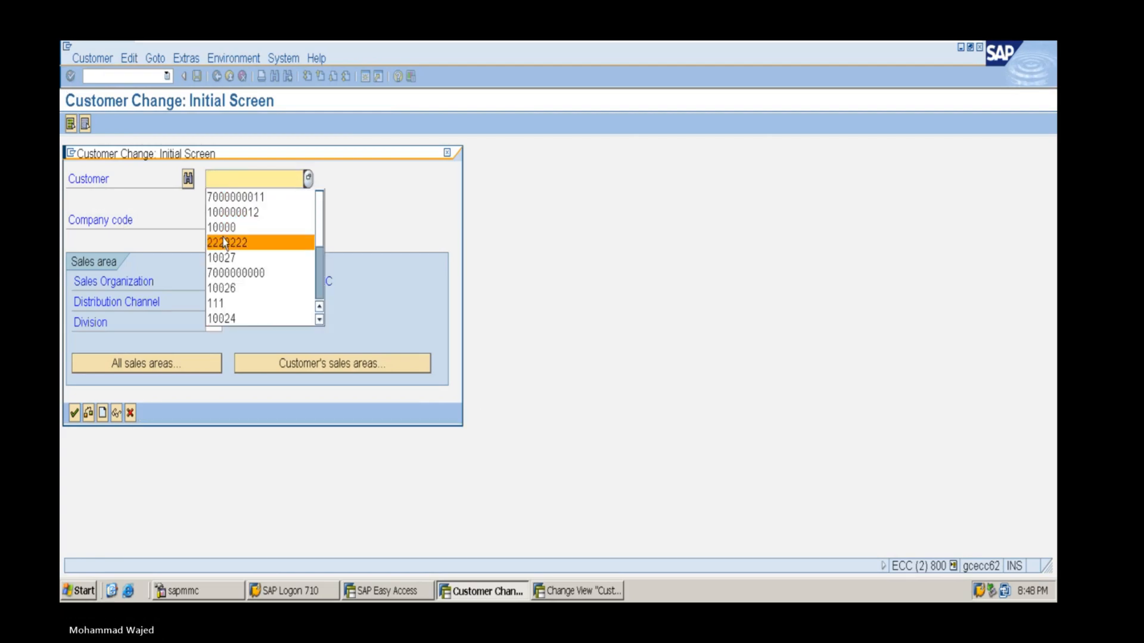
{"action": "left_click", "coordinate": [256, 258]}
{"action": "key", "text": "Return"}
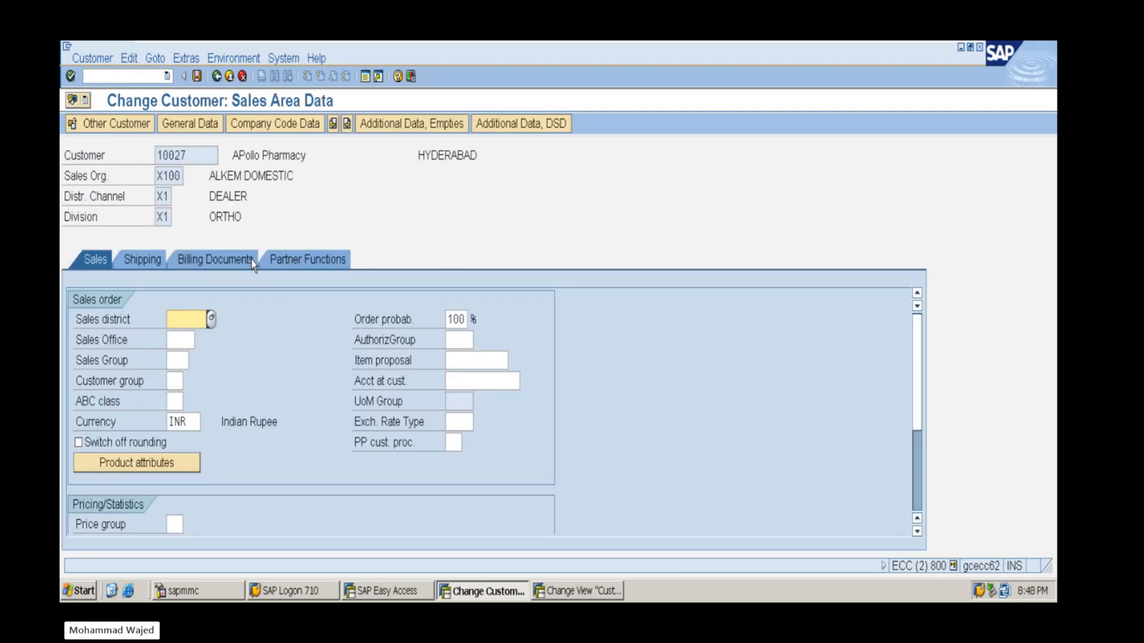
{"action": "scroll", "coordinate": [230, 435], "scroll_direction": "down", "scroll_amount": 3}
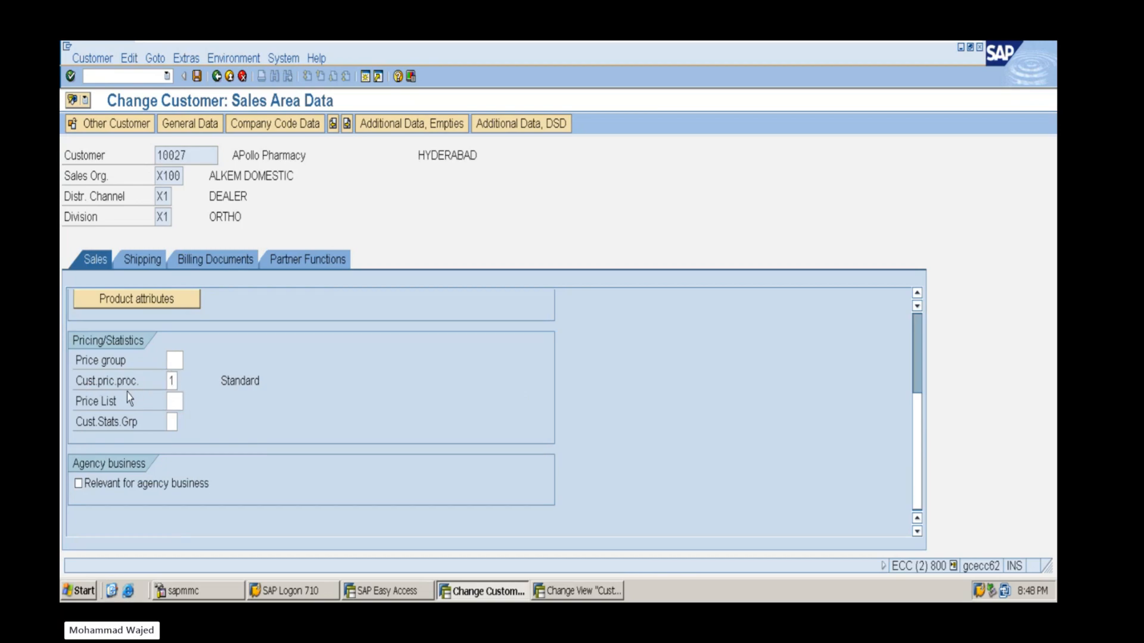
Set the customer pricing procedure of account group X001 to 2, and compare it with APollo Pharmacy's sales data
{"action": "left_click", "coordinate": [575, 590]}
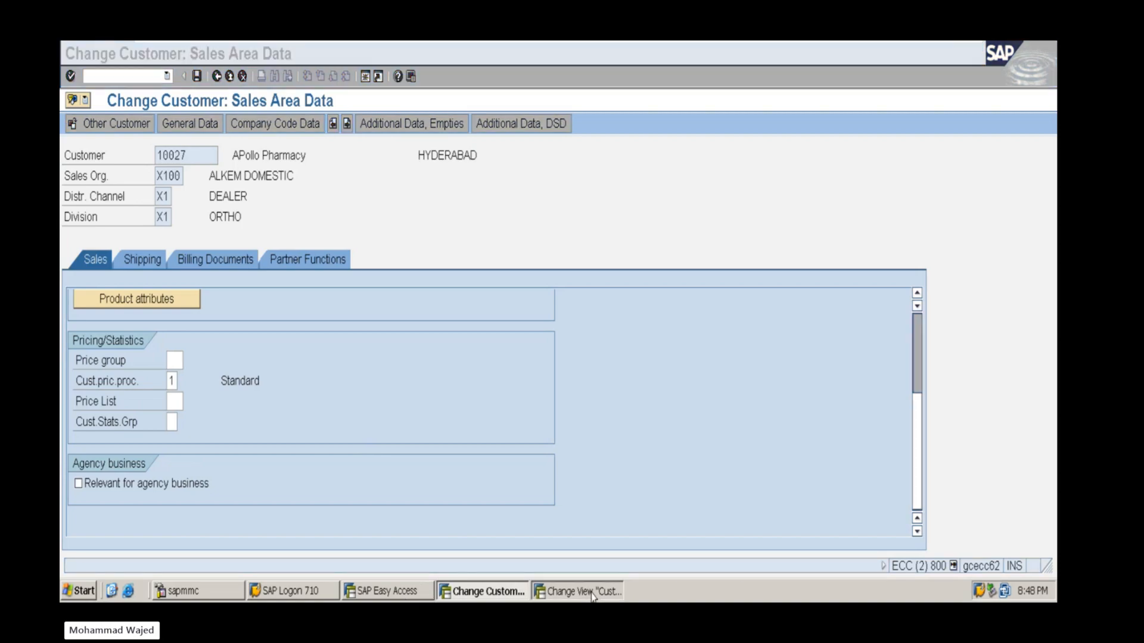
{"action": "left_click", "coordinate": [161, 401]}
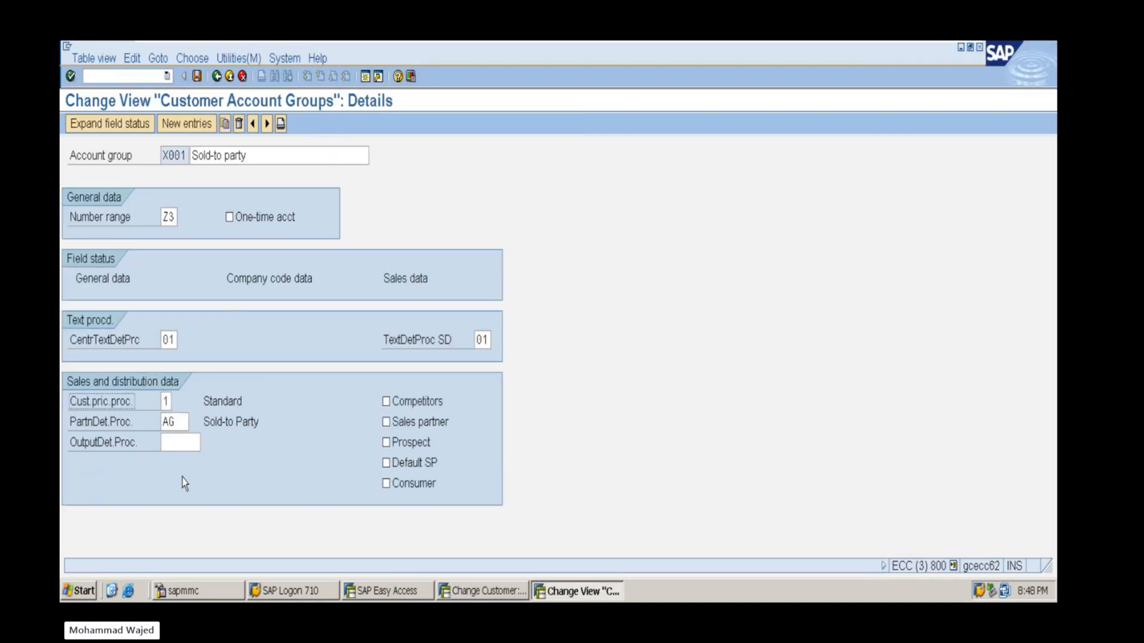
{"action": "left_click", "coordinate": [170, 401]}
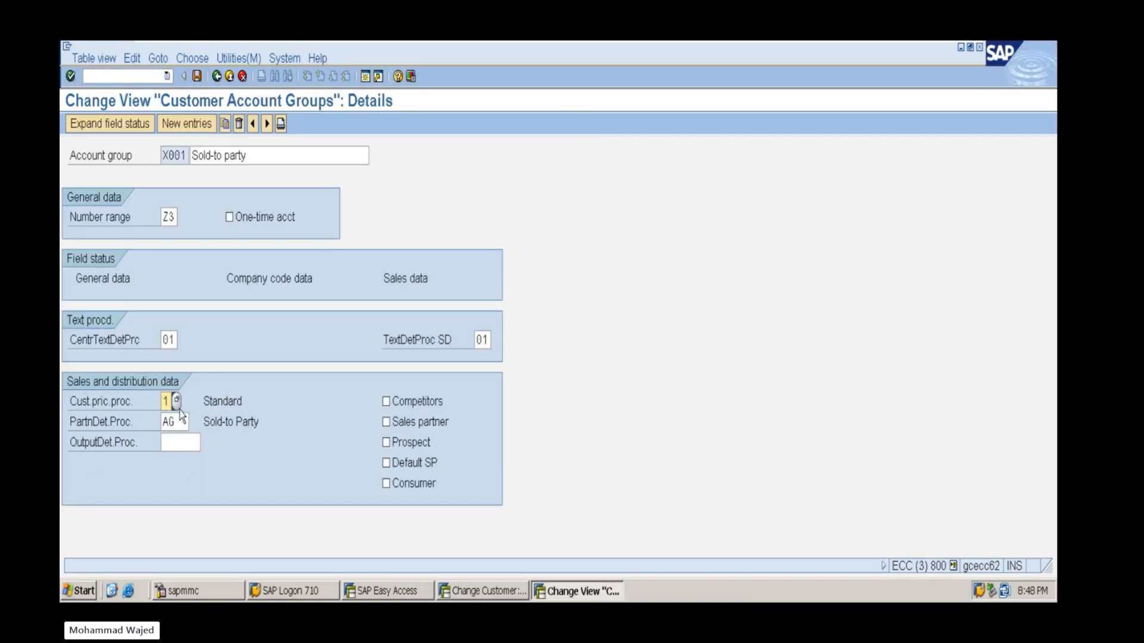
{"action": "key", "text": "BackSpace"}
{"action": "type", "text": "2"}
{"action": "left_click", "coordinate": [463, 590]}
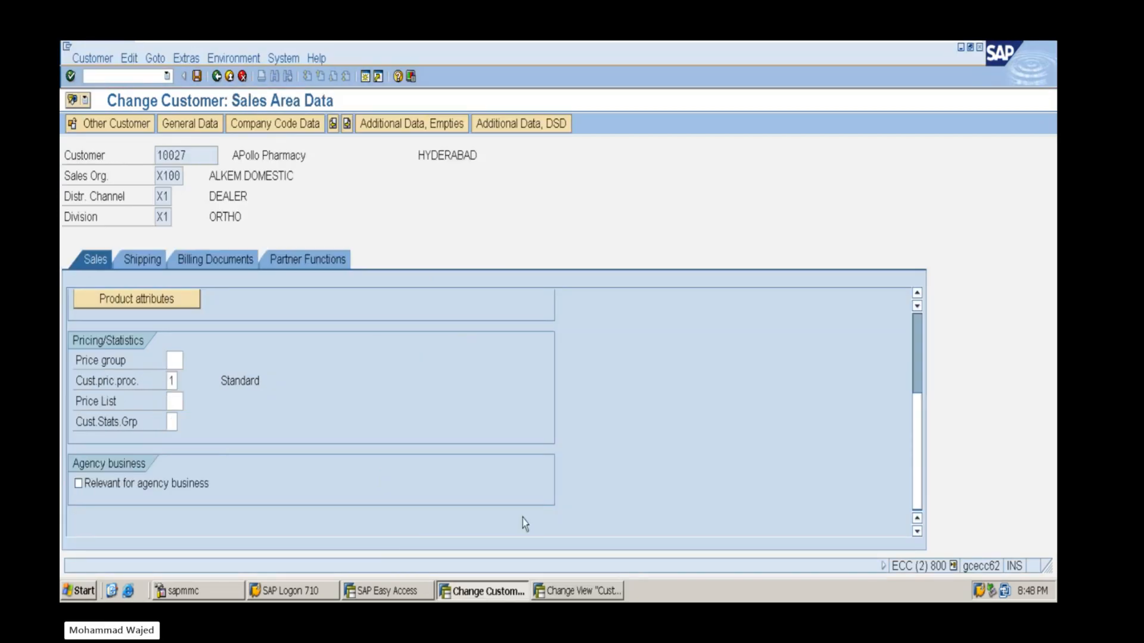
Set account group X001's customer pricing procedure back to 1
{"action": "left_click", "coordinate": [585, 590]}
{"action": "double_click", "coordinate": [174, 156]}
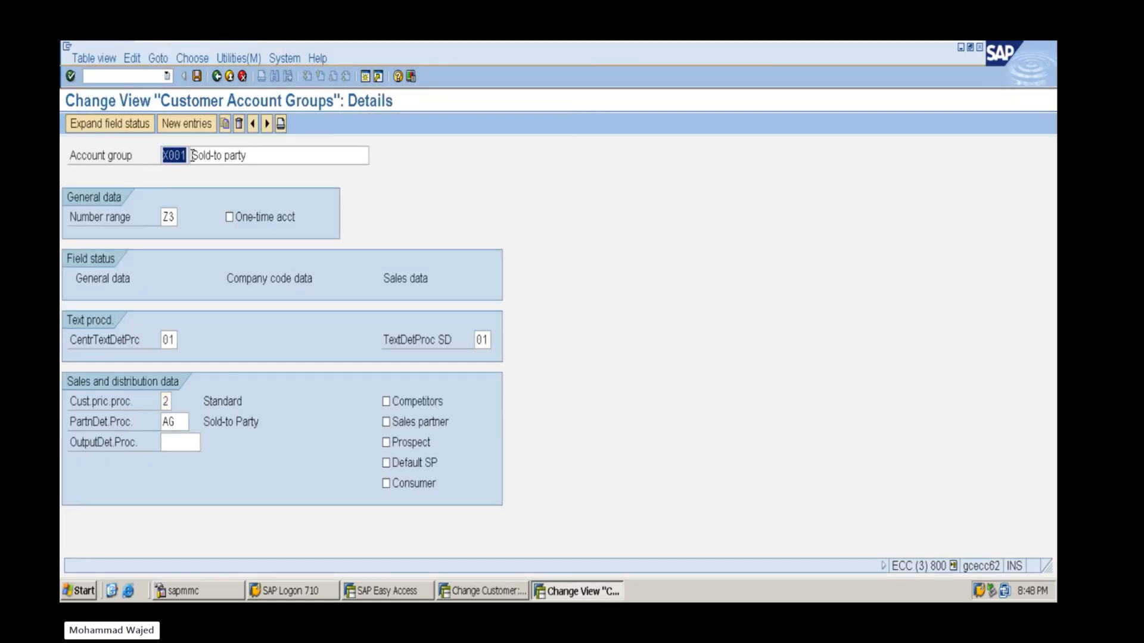
{"action": "left_click", "coordinate": [167, 401]}
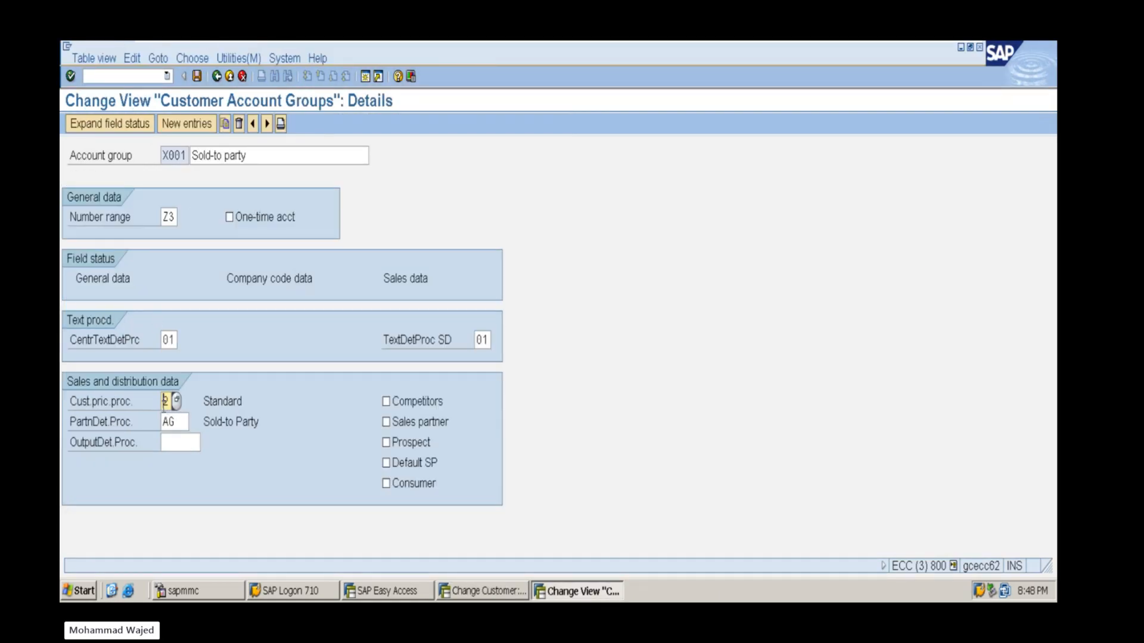
{"action": "key", "text": "Return"}
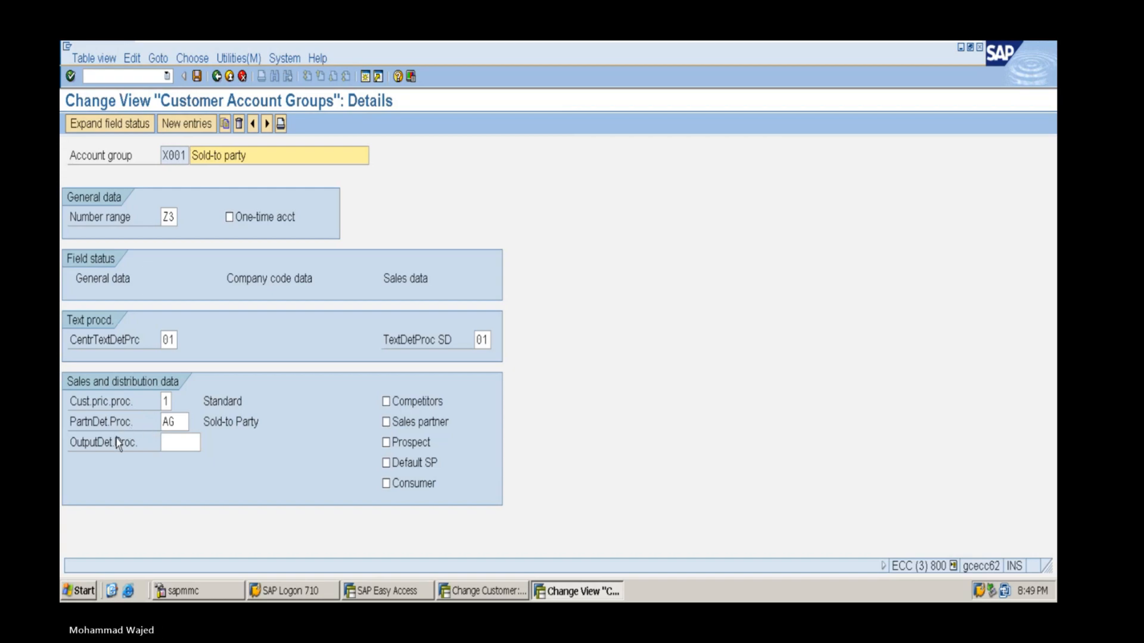
Check account group X001's partner determination procedure, and leave the APollo Pharmacy customer change for SAP Easy Access
{"action": "left_click", "coordinate": [174, 421]}
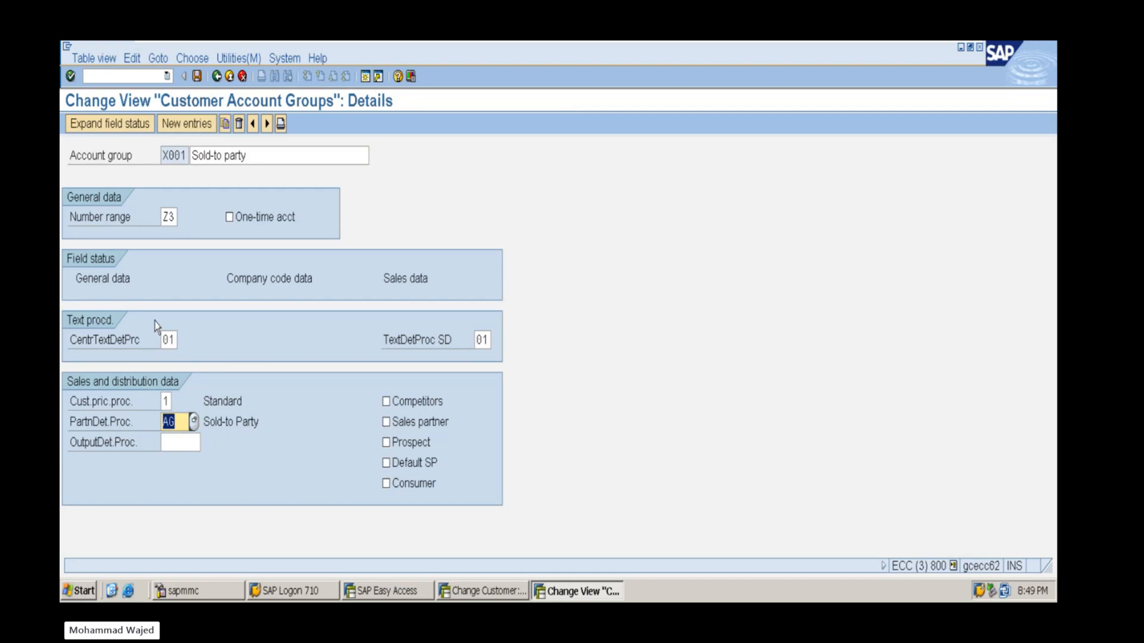
{"action": "left_click", "coordinate": [482, 591]}
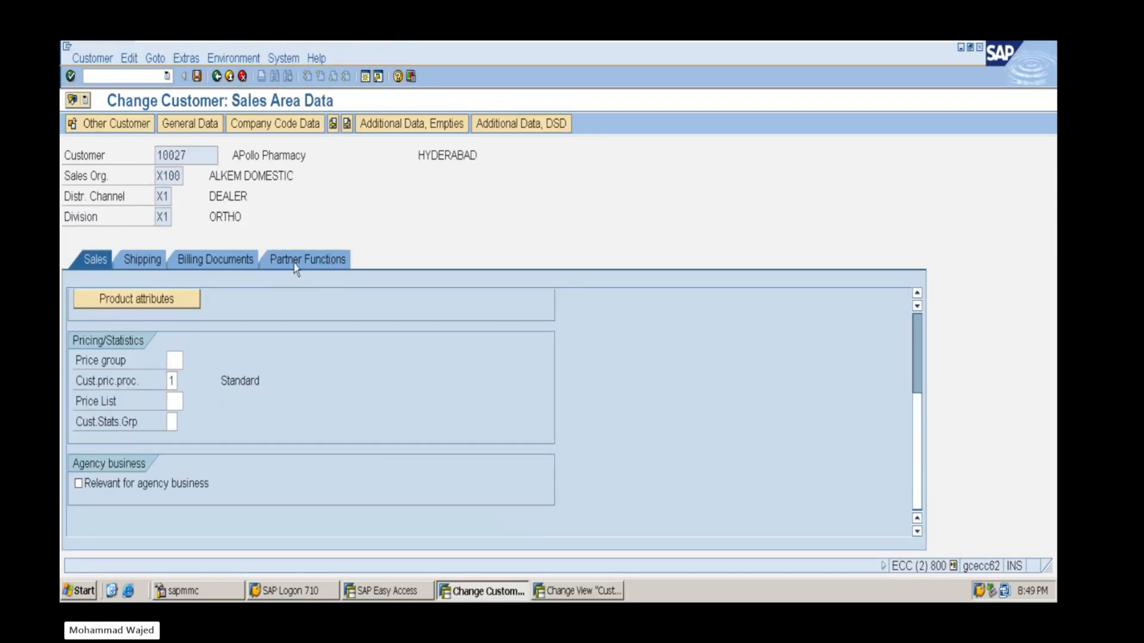
{"action": "left_click", "coordinate": [214, 77]}
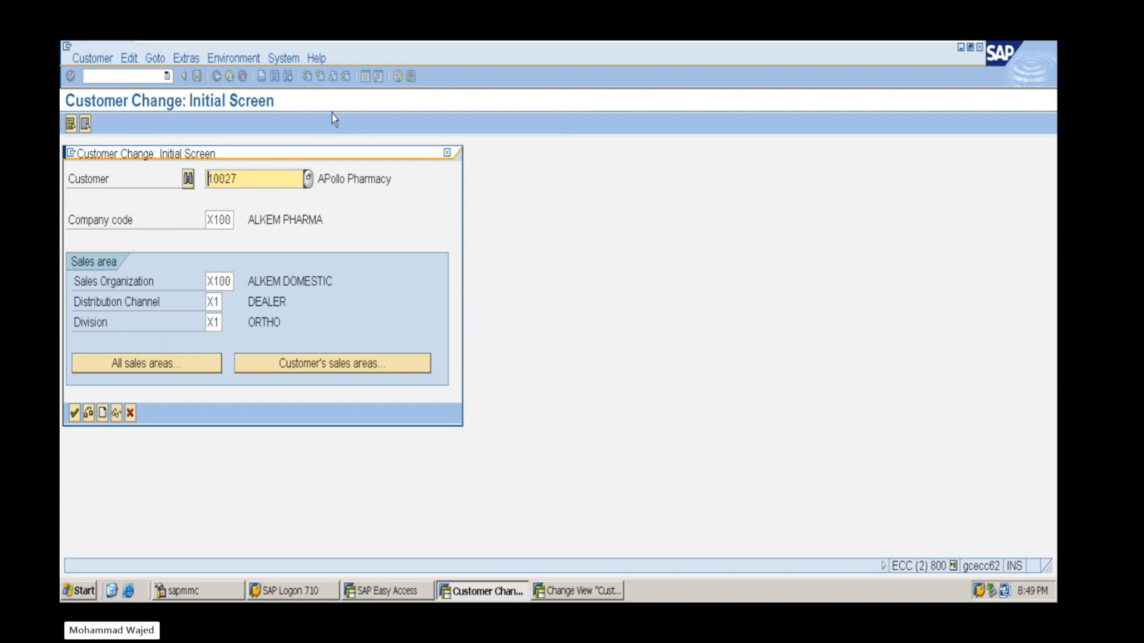
{"action": "left_click", "coordinate": [447, 153]}
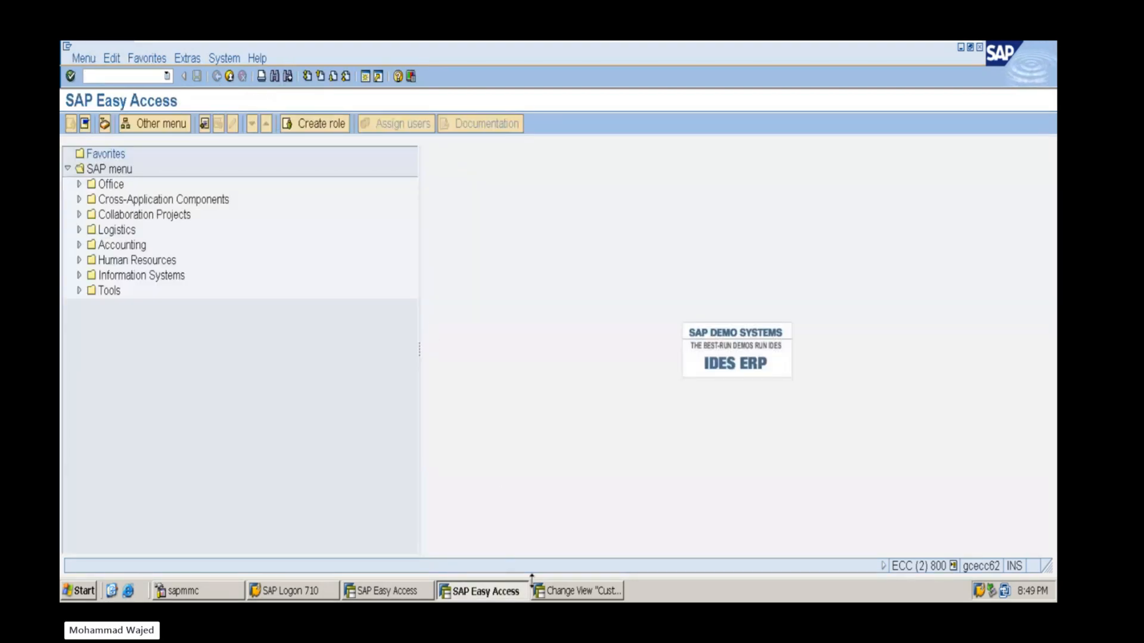
Check account group X001's details, and start creating a customer with transaction XD01
{"action": "left_click", "coordinate": [572, 591]}
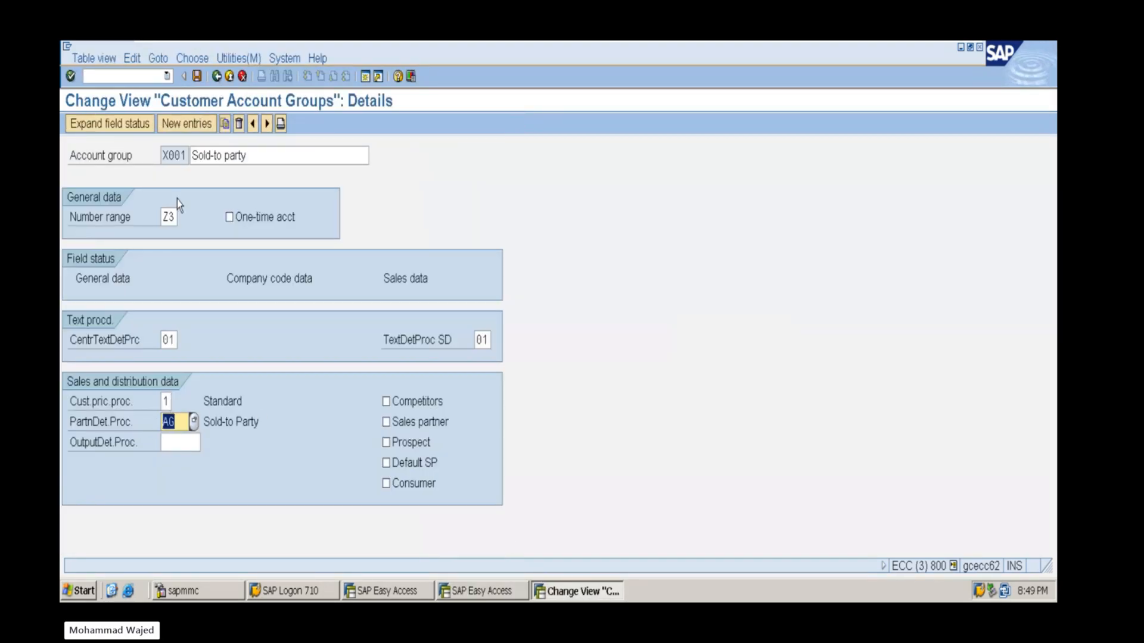
{"action": "left_click", "coordinate": [486, 591]}
{"action": "type", "text": "xd01"}
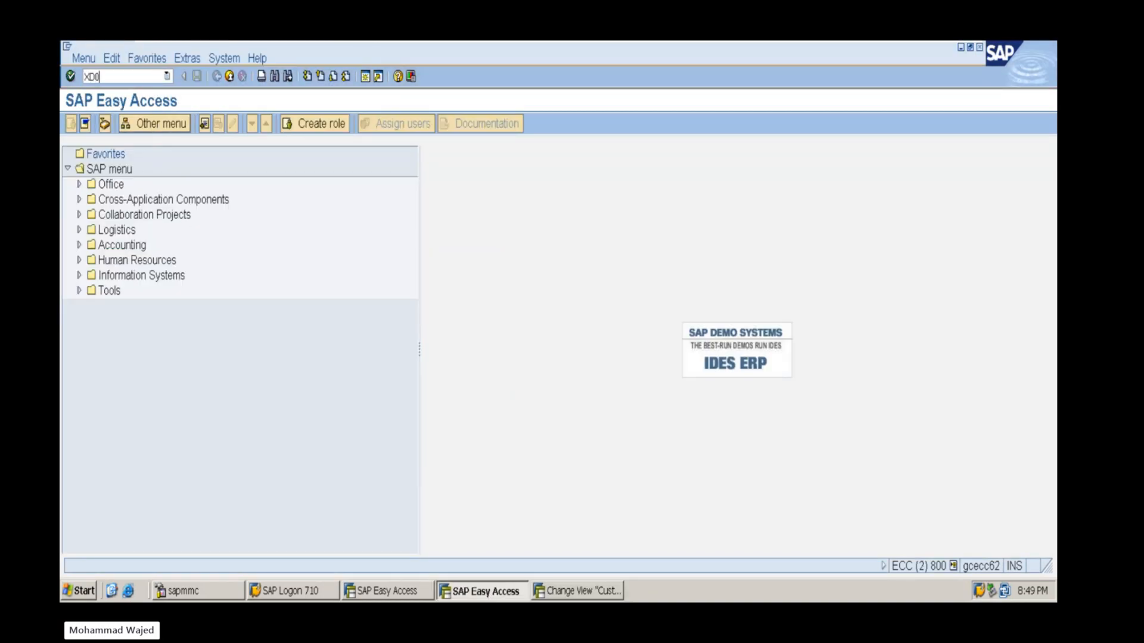
{"action": "key", "text": "Return"}
{"action": "key", "text": "space"}
{"action": "left_click", "coordinate": [253, 219]}
{"action": "key", "text": "Return"}
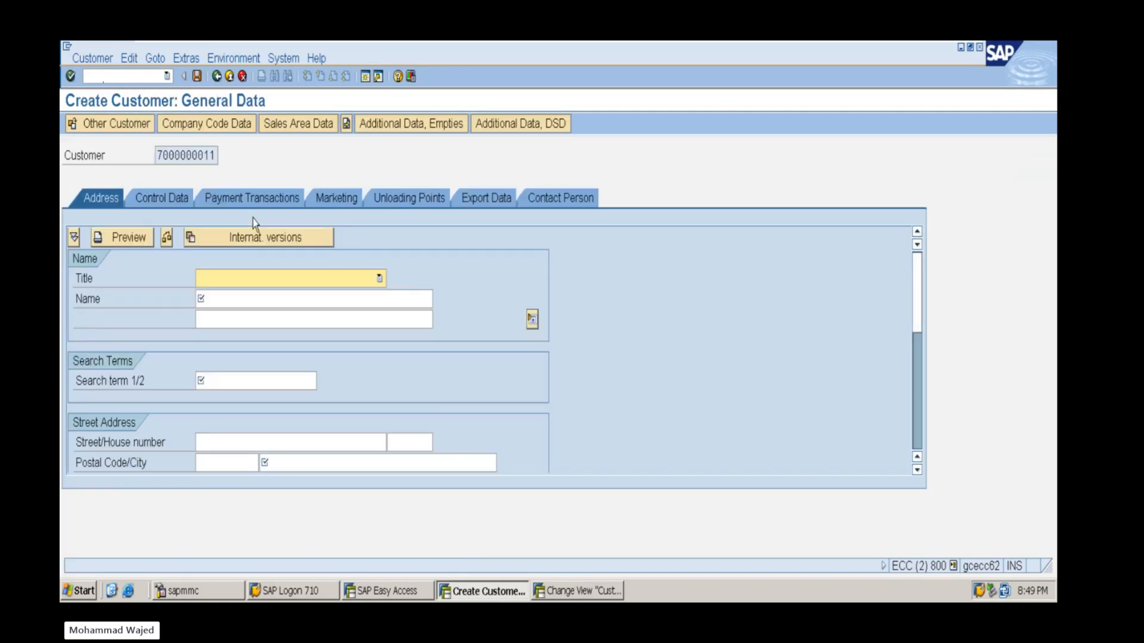
Enter APollo Pharmacy........ as the new customer's name and APollo Pharmacy as its search term
{"action": "left_click", "coordinate": [222, 297]}
{"action": "key", "text": "space"}
{"action": "left_click", "coordinate": [223, 318]}
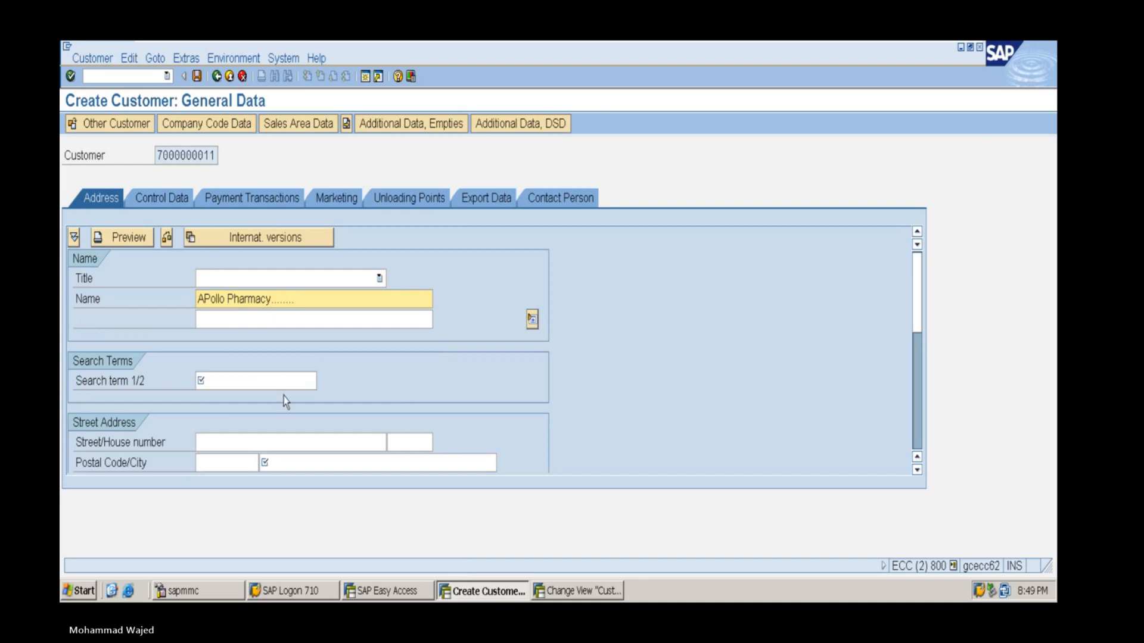
{"action": "left_click", "coordinate": [280, 381]}
{"action": "key", "text": "space"}
{"action": "left_click", "coordinate": [252, 398]}
Complete the customer's address with city HYDERABAD, country IN and a transportation zone
{"action": "left_click", "coordinate": [292, 462]}
{"action": "key", "text": "space"}
{"action": "left_click", "coordinate": [291, 480]}
{"action": "scroll", "coordinate": [189, 411], "scroll_direction": "down", "scroll_amount": 5}
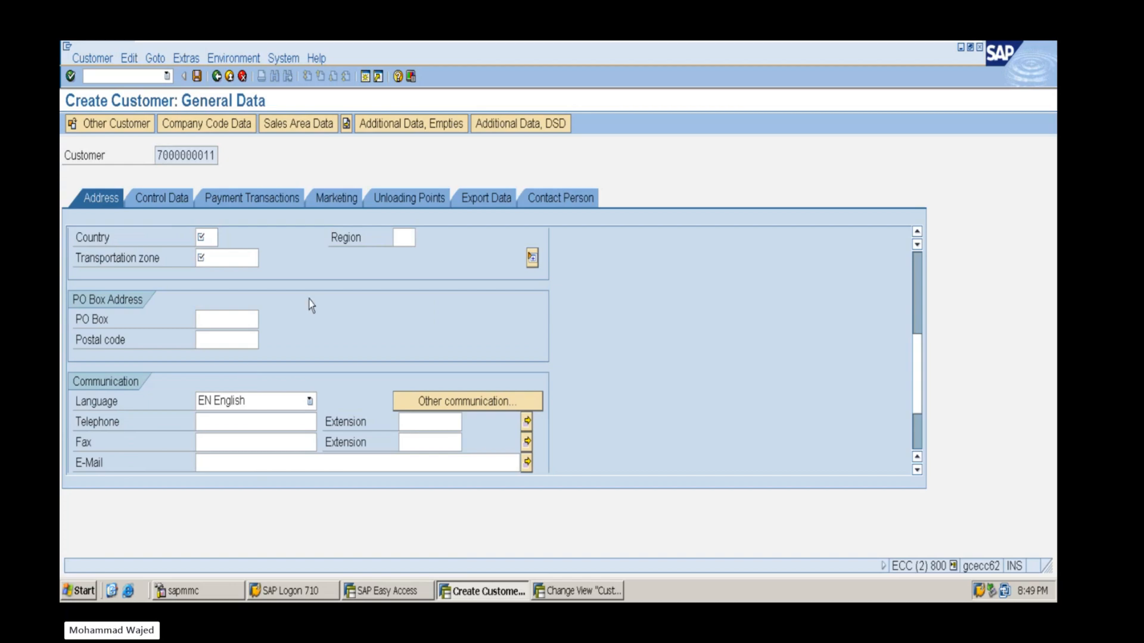
{"action": "scroll", "coordinate": [309, 287], "scroll_direction": "up", "scroll_amount": 3}
{"action": "left_click", "coordinate": [201, 360]}
{"action": "key", "text": "space"}
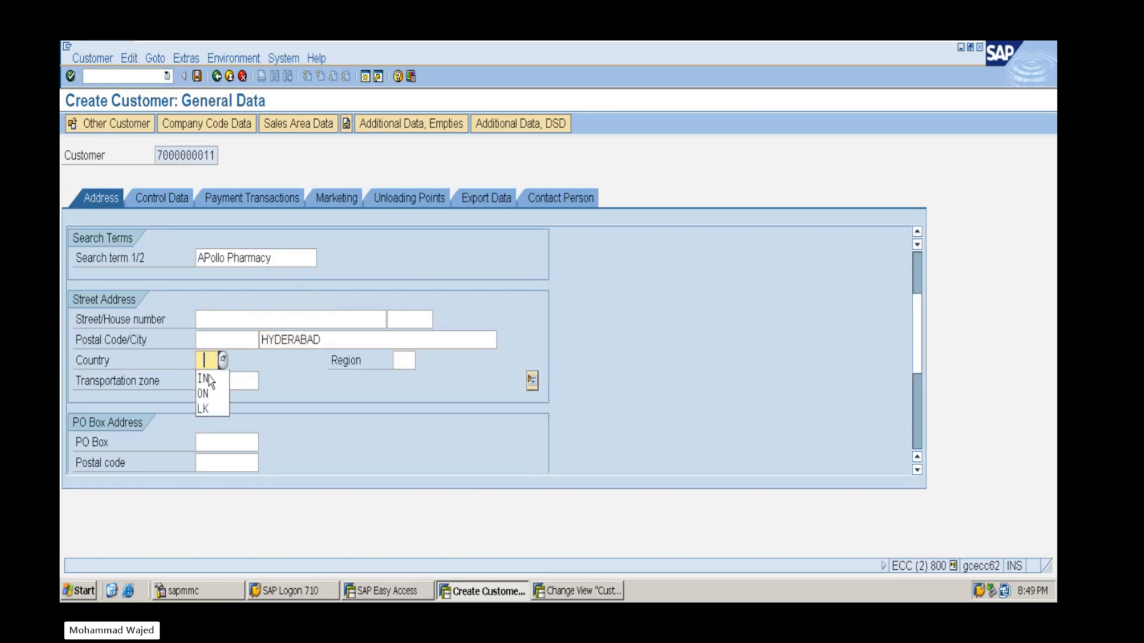
{"action": "left_click", "coordinate": [218, 377]}
{"action": "left_click", "coordinate": [217, 380]}
{"action": "key", "text": "space"}
{"action": "left_click", "coordinate": [226, 401]}
{"action": "scroll", "coordinate": [237, 418], "scroll_direction": "down", "scroll_amount": 4}
{"action": "scroll", "coordinate": [237, 418], "scroll_direction": "up", "scroll_amount": 5}
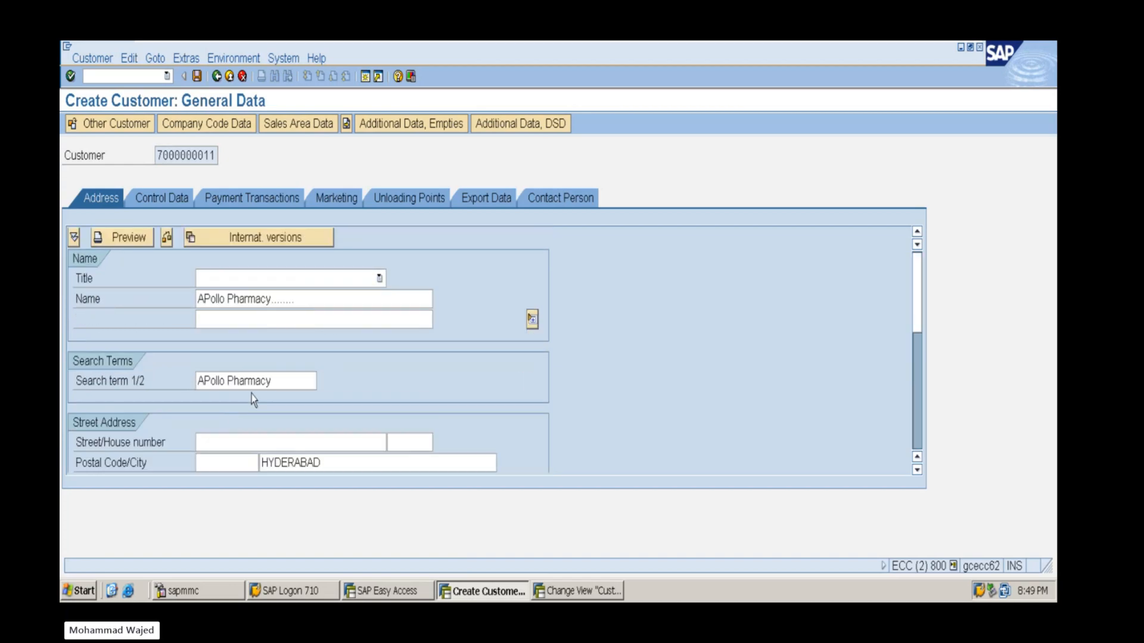
Go through the customer's control, payment transactions, marketing, unloading points, export and contact person data
{"action": "left_click", "coordinate": [158, 203]}
{"action": "left_click", "coordinate": [245, 199]}
{"action": "left_click", "coordinate": [334, 199]}
{"action": "left_click", "coordinate": [407, 199]}
{"action": "left_click", "coordinate": [481, 198]}
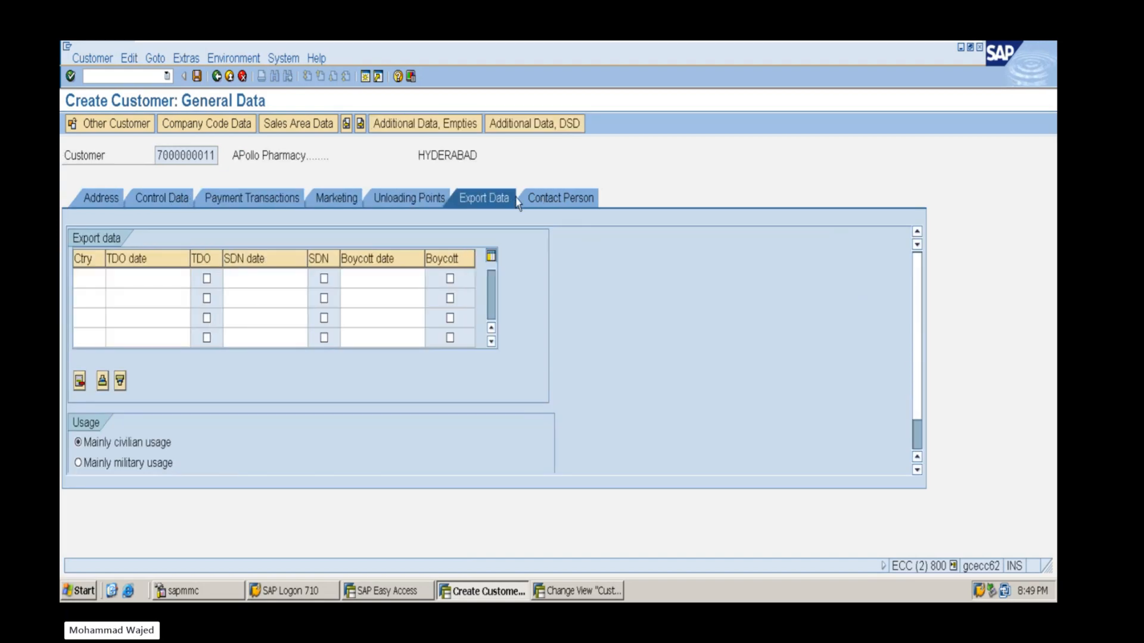
{"action": "left_click", "coordinate": [560, 198]}
Fill in the customer's company code data and proceed to the sales area data
{"action": "left_click", "coordinate": [206, 123]}
{"action": "left_click", "coordinate": [234, 278]}
{"action": "left_click", "coordinate": [196, 298]}
{"action": "left_click", "coordinate": [254, 124]}
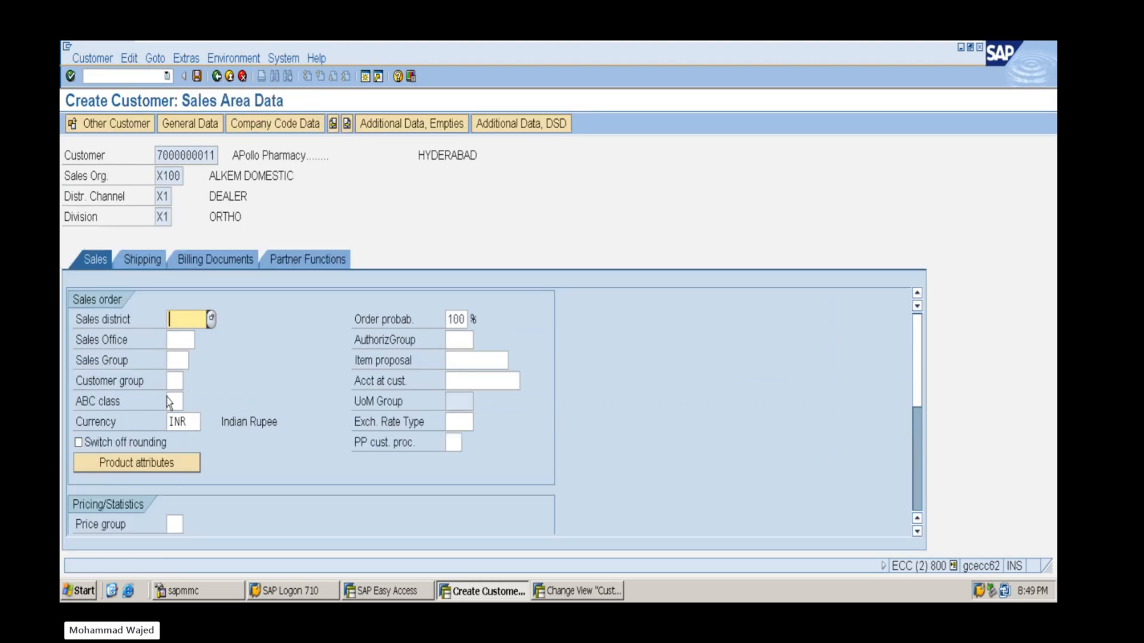
Set the customer's shipping conditions to 02 and the output tax classification to 1 in the sales area data
{"action": "left_click", "coordinate": [142, 259]}
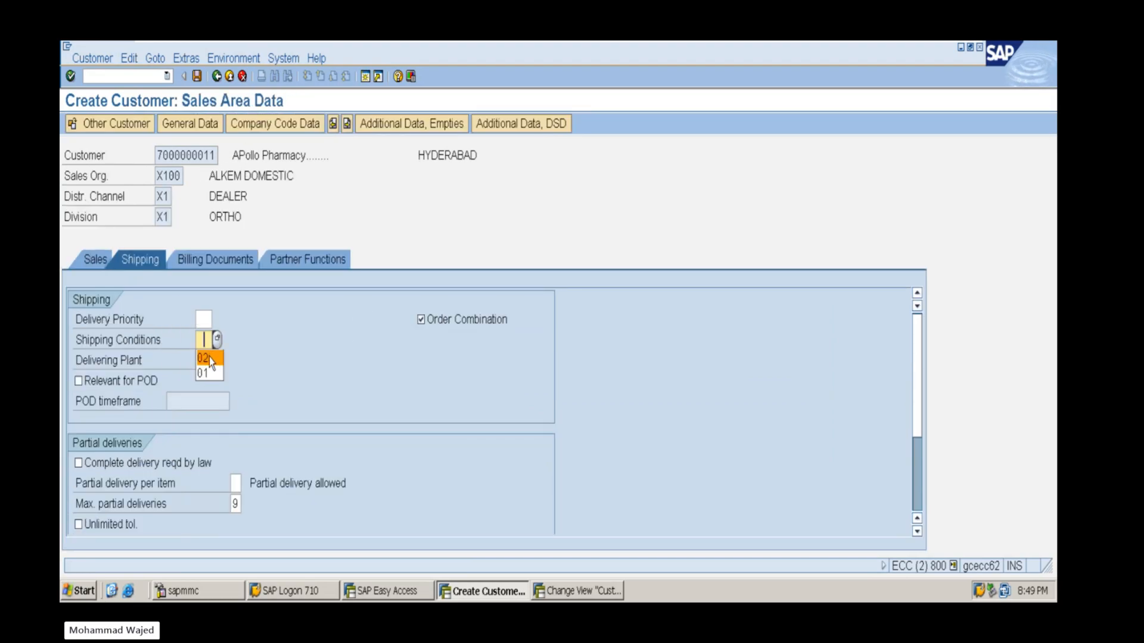
{"action": "scroll", "coordinate": [209, 355], "scroll_direction": "down", "scroll_amount": 2}
{"action": "left_click", "coordinate": [176, 264]}
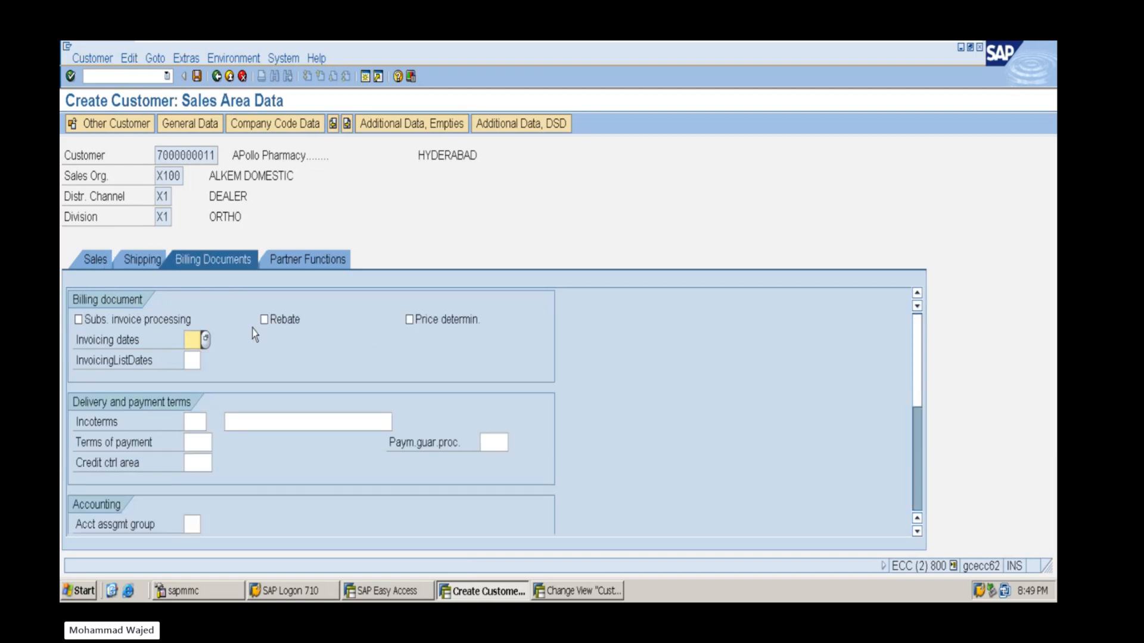
{"action": "scroll", "coordinate": [209, 429], "scroll_direction": "down", "scroll_amount": 5}
{"action": "left_click", "coordinate": [400, 361]}
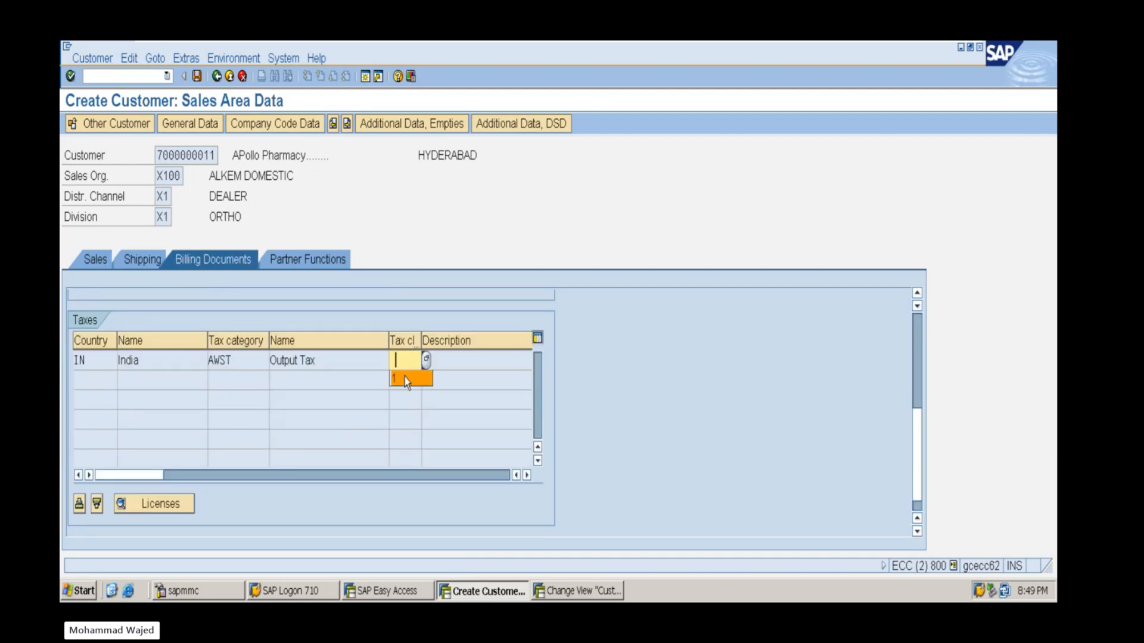
Compare the new customer's partner functions with the partner determination procedure of account group X001, widening the PF column to read them
{"action": "left_click", "coordinate": [275, 261]}
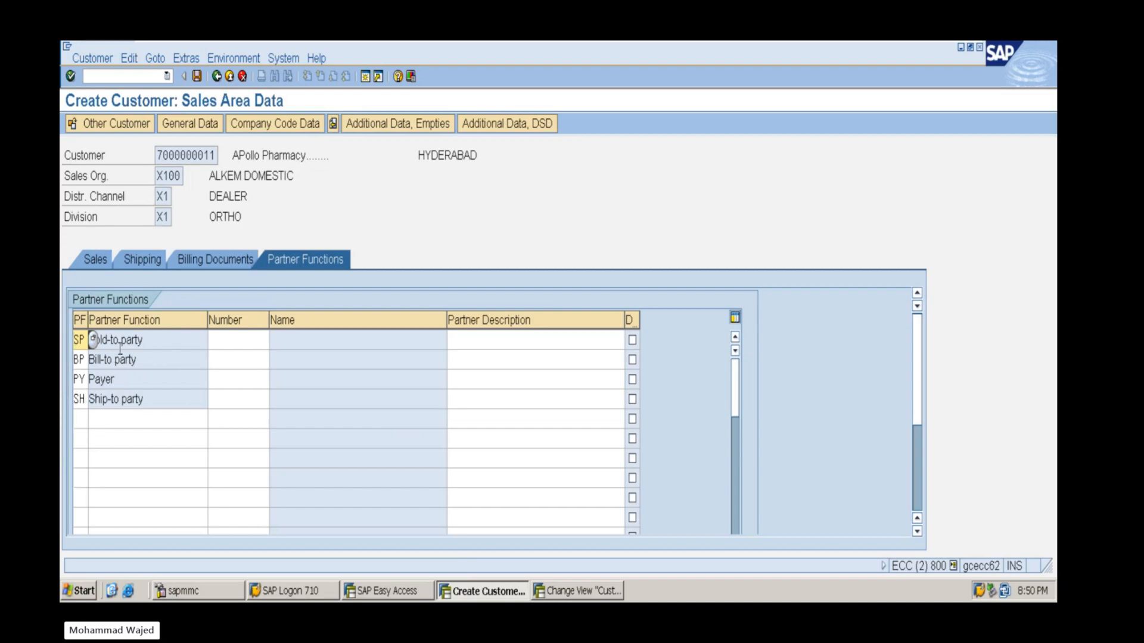
{"action": "left_click_drag", "start_coordinate": [89, 319], "coordinate": [135, 319]}
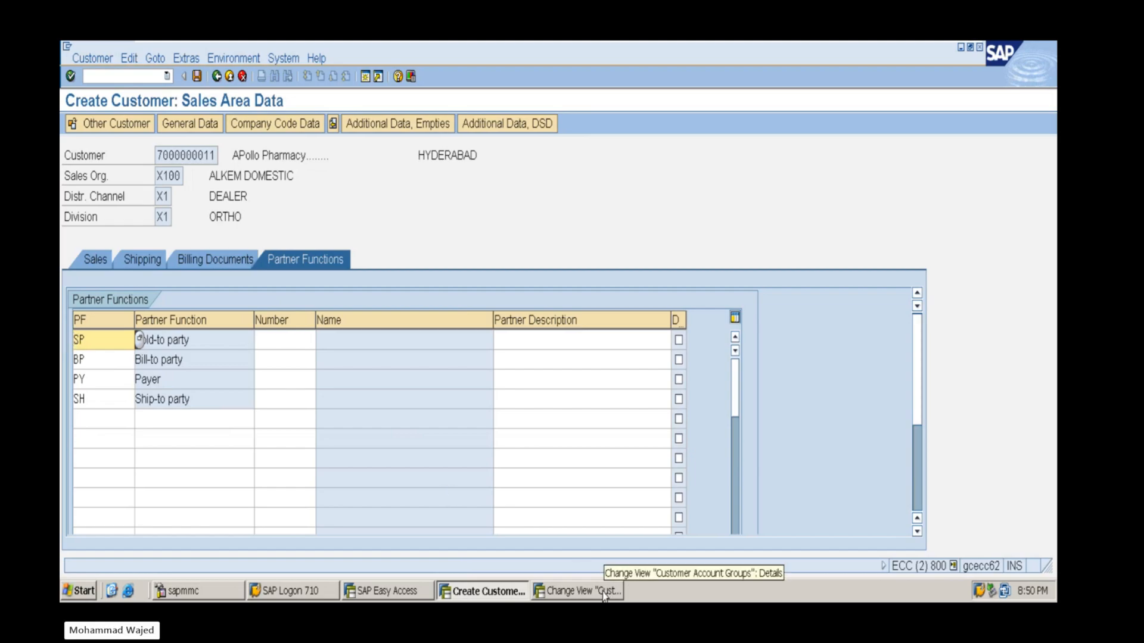
{"action": "left_click", "coordinate": [578, 590]}
{"action": "left_click", "coordinate": [182, 421]}
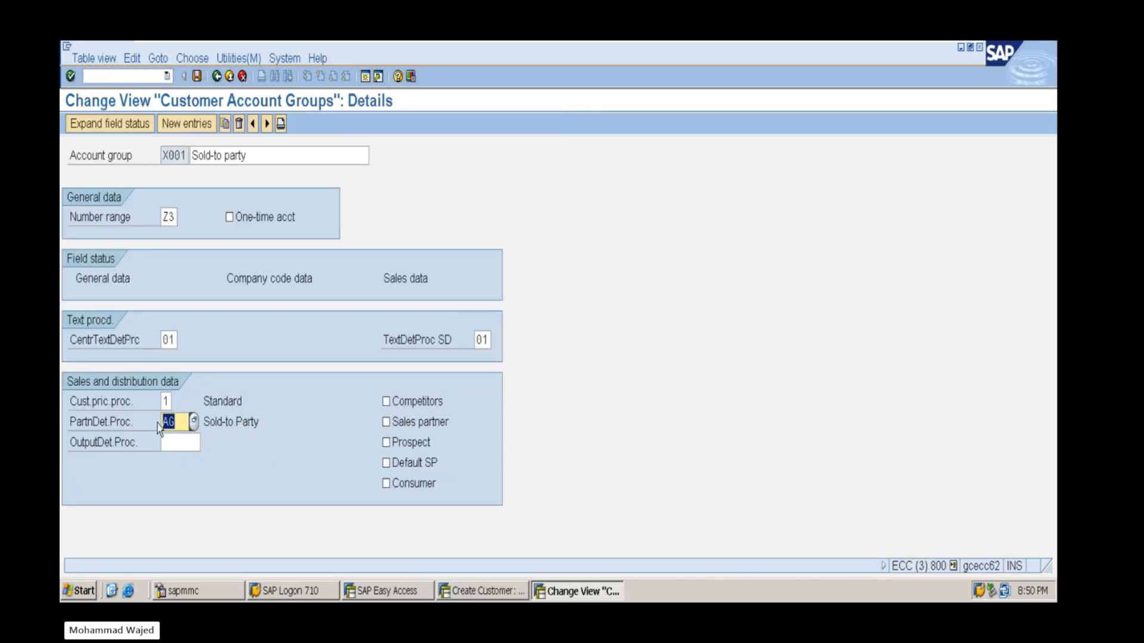
{"action": "left_click", "coordinate": [174, 155]}
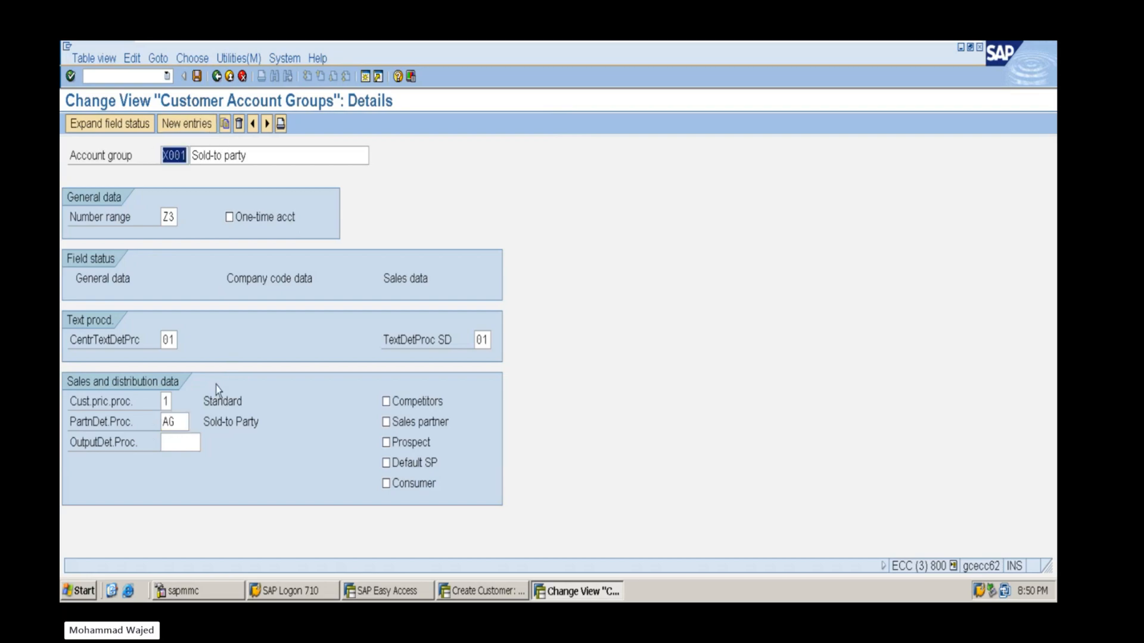
{"action": "left_click", "coordinate": [189, 420]}
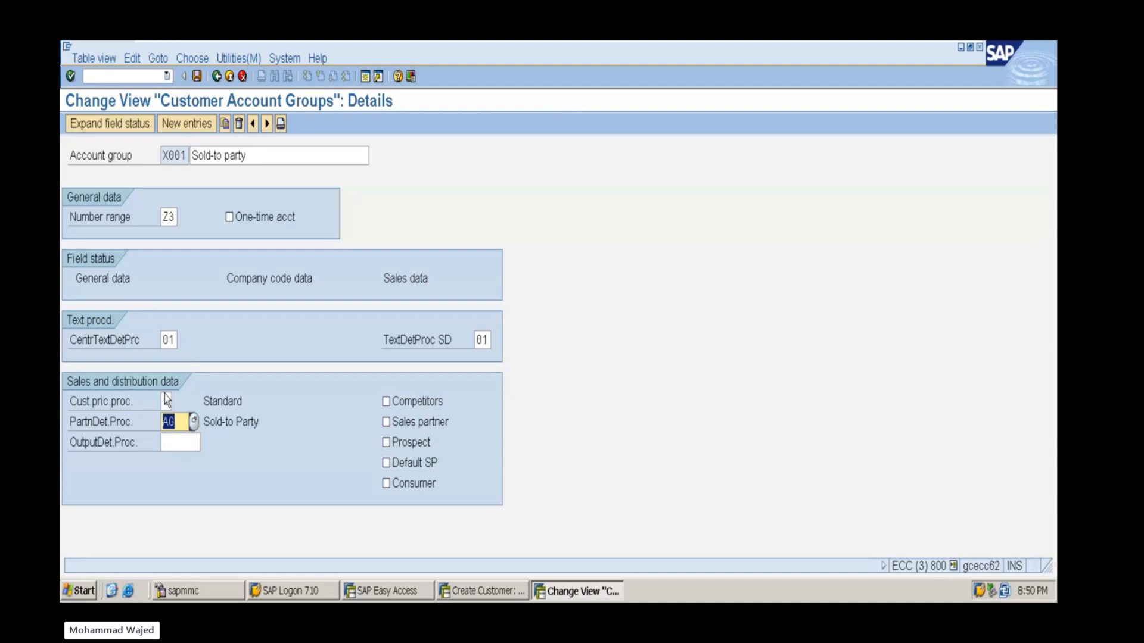
{"action": "double_click", "coordinate": [180, 421]}
{"action": "left_click", "coordinate": [482, 591]}
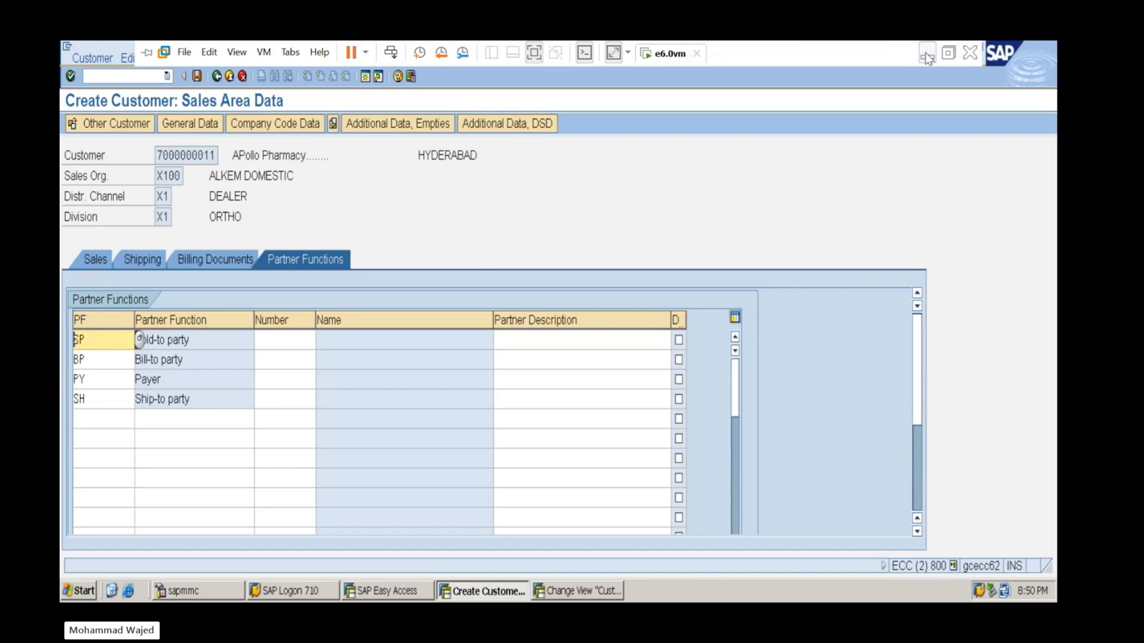
Switch to the customer notes in Notepad and add blank lines below the existing text
{"action": "left_click", "coordinate": [927, 54]}
{"action": "left_click", "coordinate": [719, 583]}
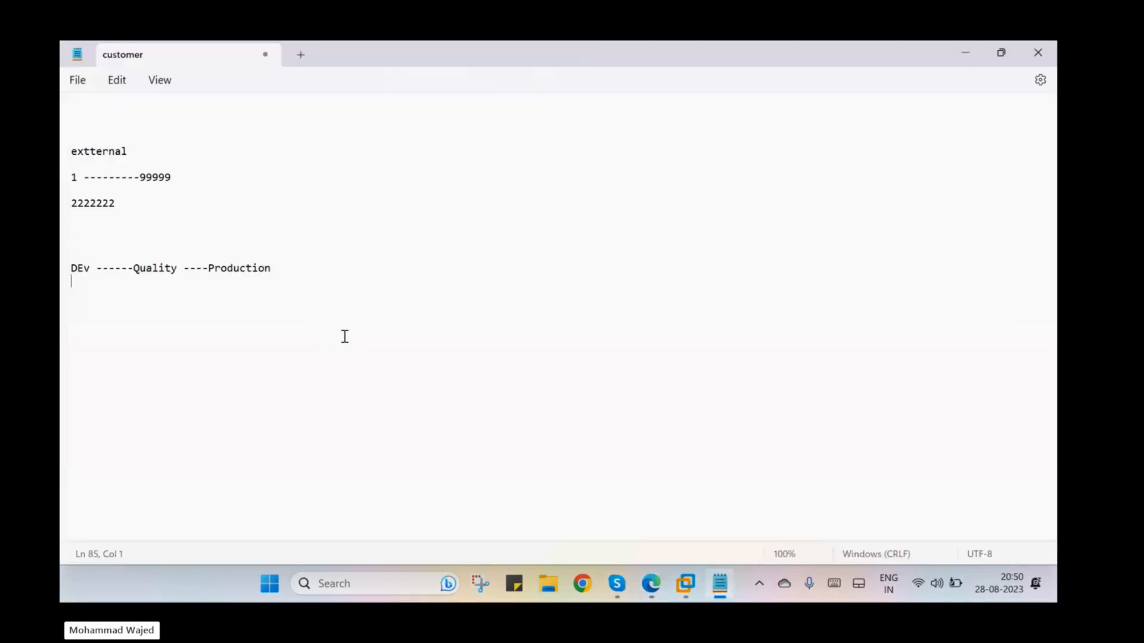
{"action": "left_click", "coordinate": [210, 308]}
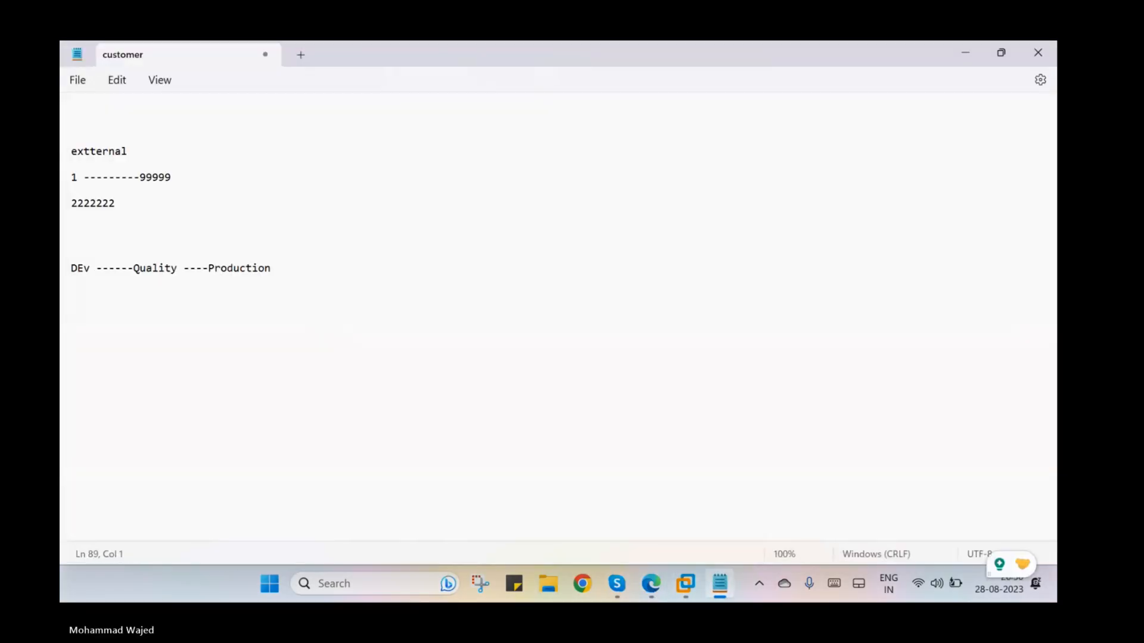
{"action": "key", "text": "Return"}
{"action": "key", "text": "Return"}
{"action": "key", "text": "Return"}
{"action": "key", "text": "Return"}
{"action": "key", "text": "Return"}
{"action": "key", "text": "Return"}
{"action": "key", "text": "Return"}
{"action": "key", "text": "Return"}
{"action": "key", "text": "Return"}
{"action": "key", "text": "Return"}
{"action": "key", "text": "Return"}
{"action": "key", "text": "Return"}
{"action": "key", "text": "Return"}
{"action": "key", "text": "Return"}
{"action": "key", "text": "Return"}
{"action": "key", "text": "Return"}
{"action": "key", "text": "Return"}
{"action": "key", "text": "Return"}
{"action": "key", "text": "Return"}
{"action": "key", "text": "Return"}
{"action": "key", "text": "Return"}
{"action": "key", "text": "Return"}
{"action": "key", "text": "Return"}
{"action": "key", "text": "Return"}
{"action": "key", "text": "Return"}
{"action": "key", "text": "Return"}
{"action": "key", "text": "Return"}
{"action": "key", "text": "Return"}
{"action": "key", "text": "Return"}
{"action": "key", "text": "Return"}
{"action": "key", "text": "Return"}
{"action": "key", "text": "Return"}
{"action": "key", "text": "Return"}
{"action": "key", "text": "Return"}
{"action": "key", "text": "Return"}
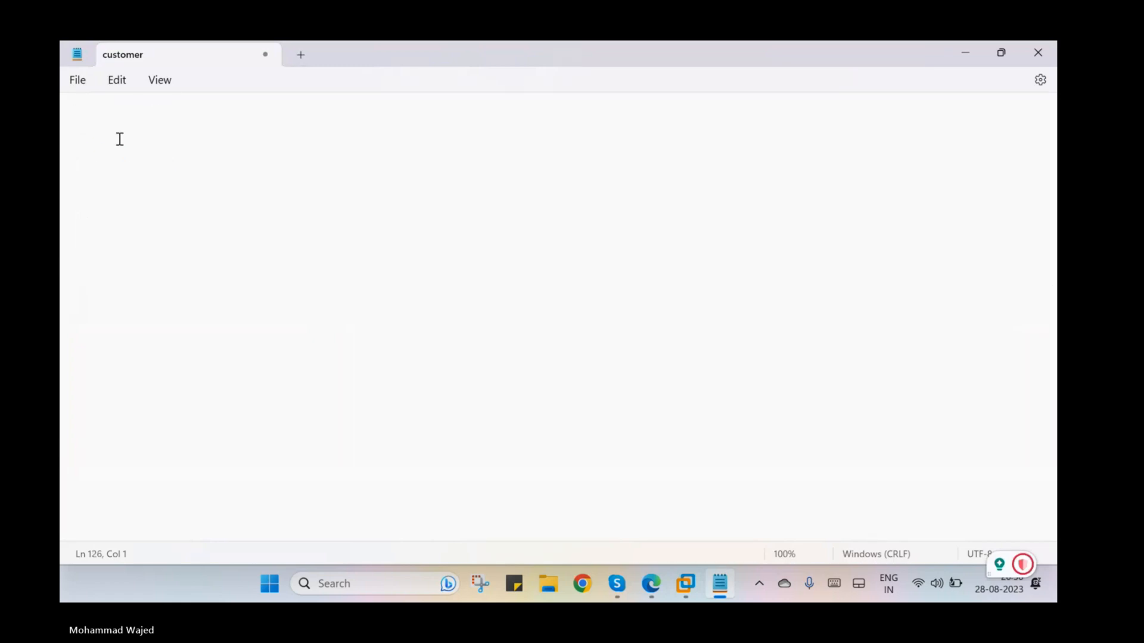
Write the note "X001 account group ---->AG------------>SP SH BP PY"
{"action": "left_click", "coordinate": [109, 152]}
{"action": "type", "text": "x00"}
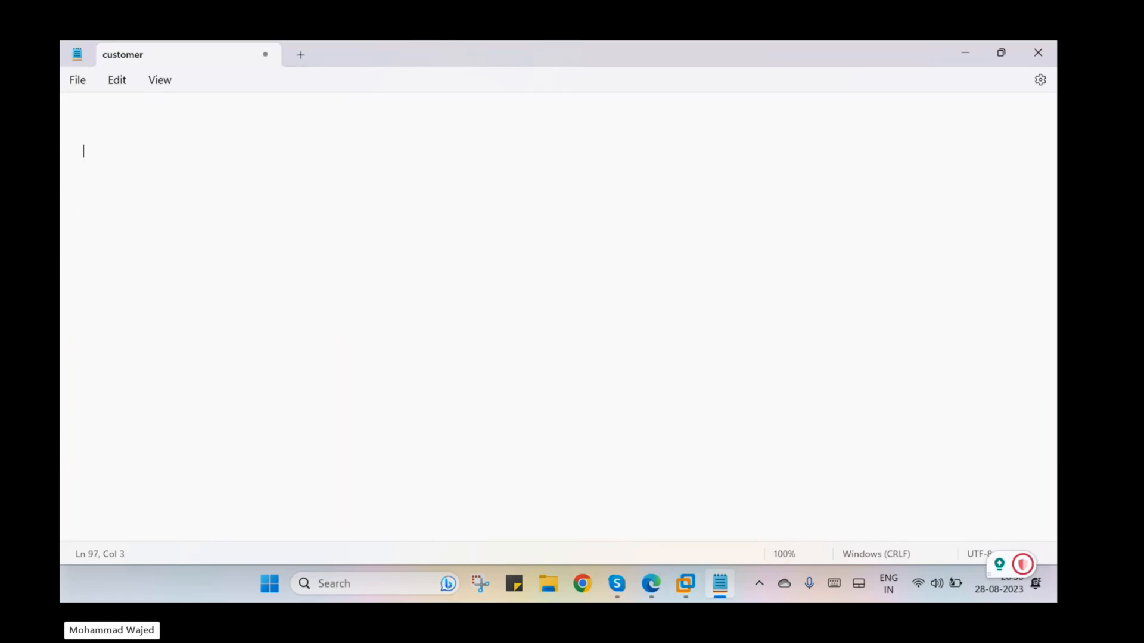
{"action": "type", "text": "1 account g"}
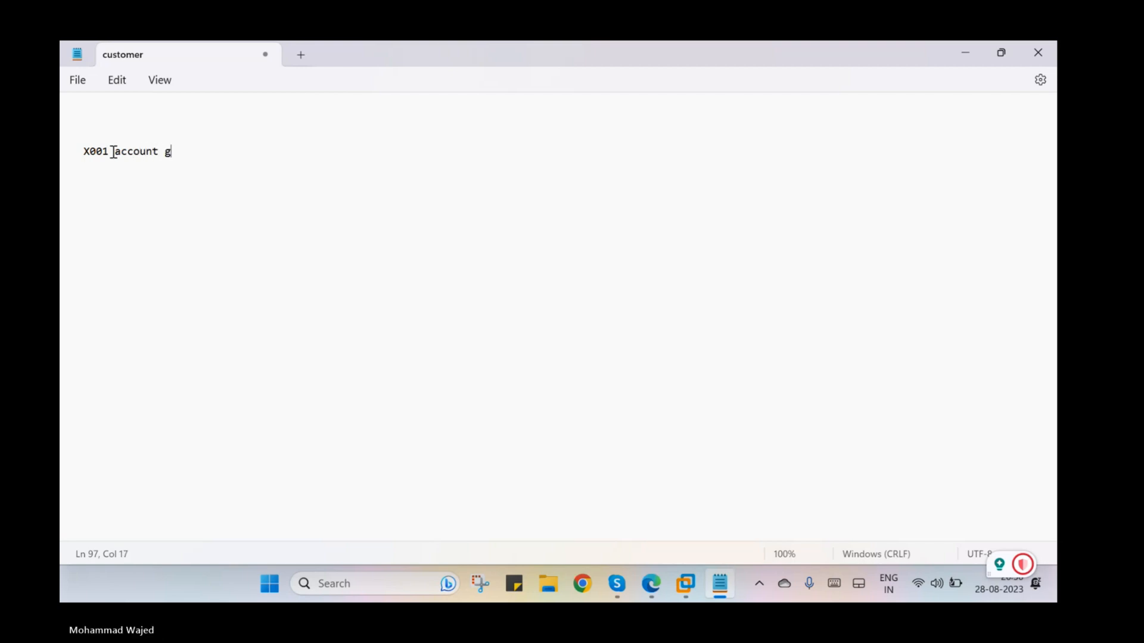
{"action": "type", "text": "roup ---->AG"}
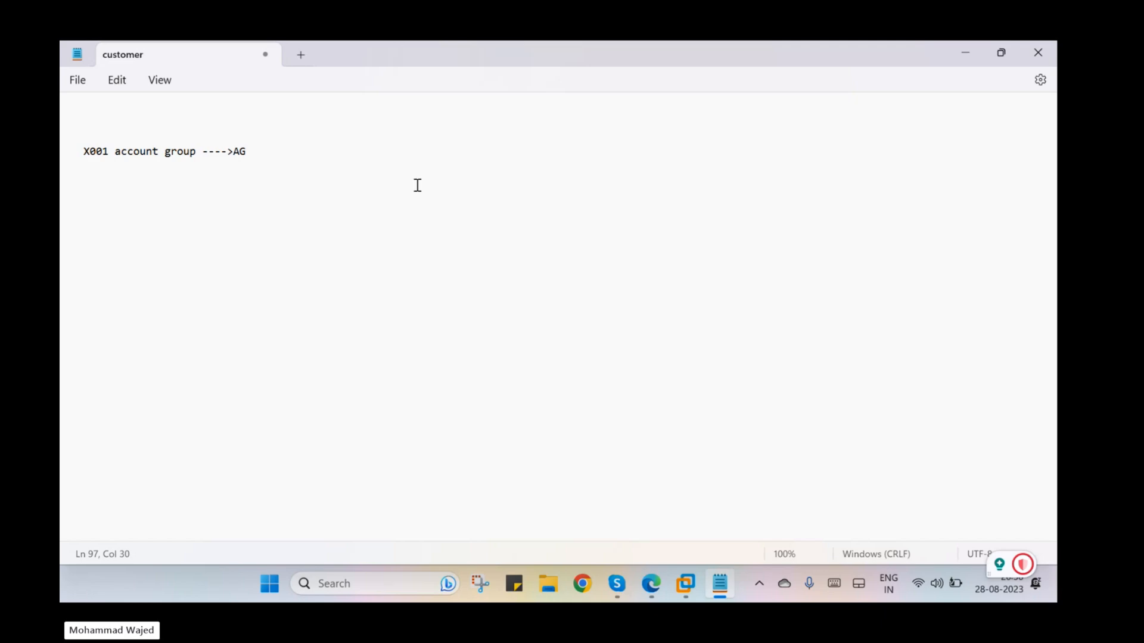
{"action": "type", "text": "........"}
{"action": "key", "text": "BackSpace"}
{"action": "key", "text": "BackSpace"}
{"action": "key", "text": "BackSpace"}
{"action": "key", "text": "BackSpace"}
{"action": "key", "text": "BackSpace"}
{"action": "key", "text": "BackSpace"}
{"action": "key", "text": "BackSpace"}
{"action": "key", "text": "BackSpace"}
{"action": "key", "text": "BackSpace"}
{"action": "type", "text": "------------>SP SH BP PY"}
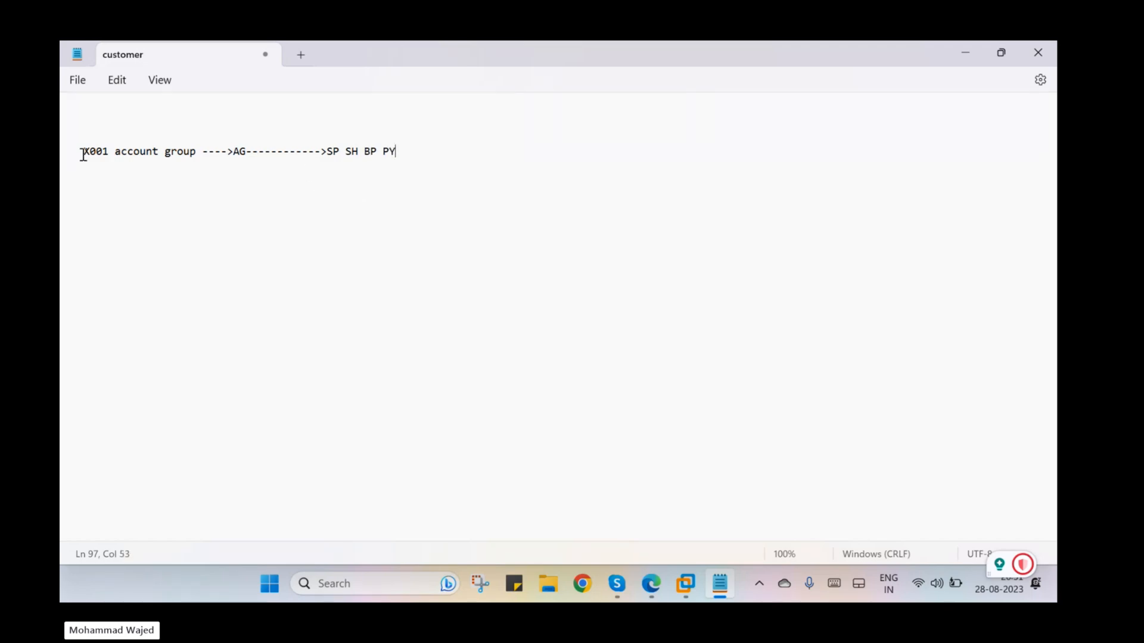
Highlight in turn the account group, the AG procedure and the four partner codes in the note
{"action": "left_click_drag", "start_coordinate": [84, 152], "coordinate": [161, 151]}
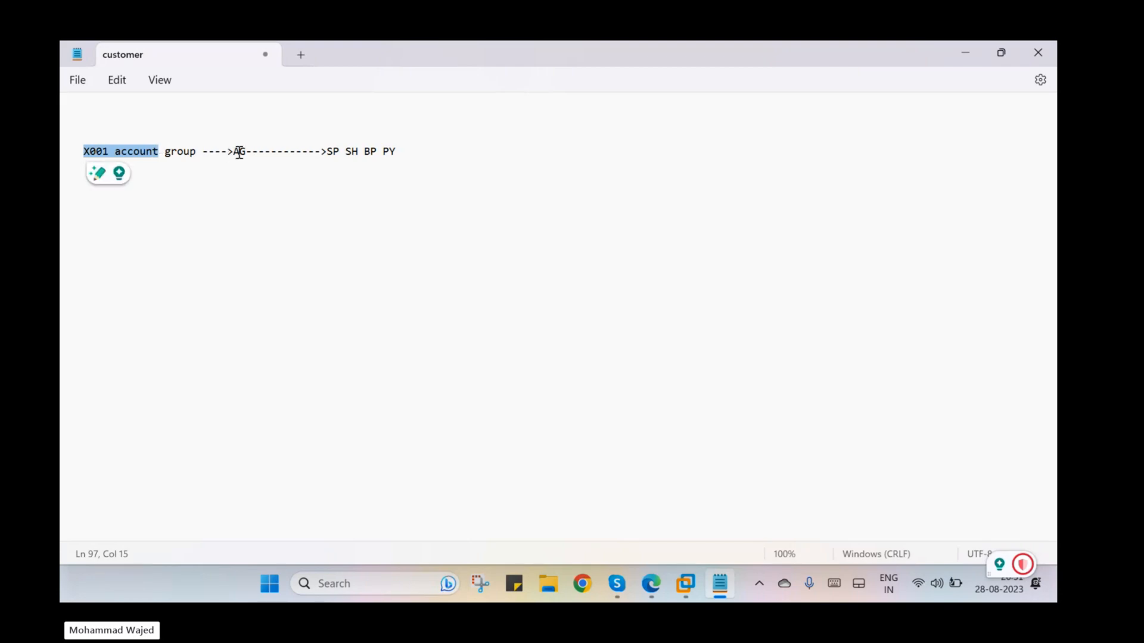
{"action": "left_click", "coordinate": [239, 153]}
{"action": "double_click", "coordinate": [239, 152]}
{"action": "left_click_drag", "start_coordinate": [327, 151], "coordinate": [426, 184]}
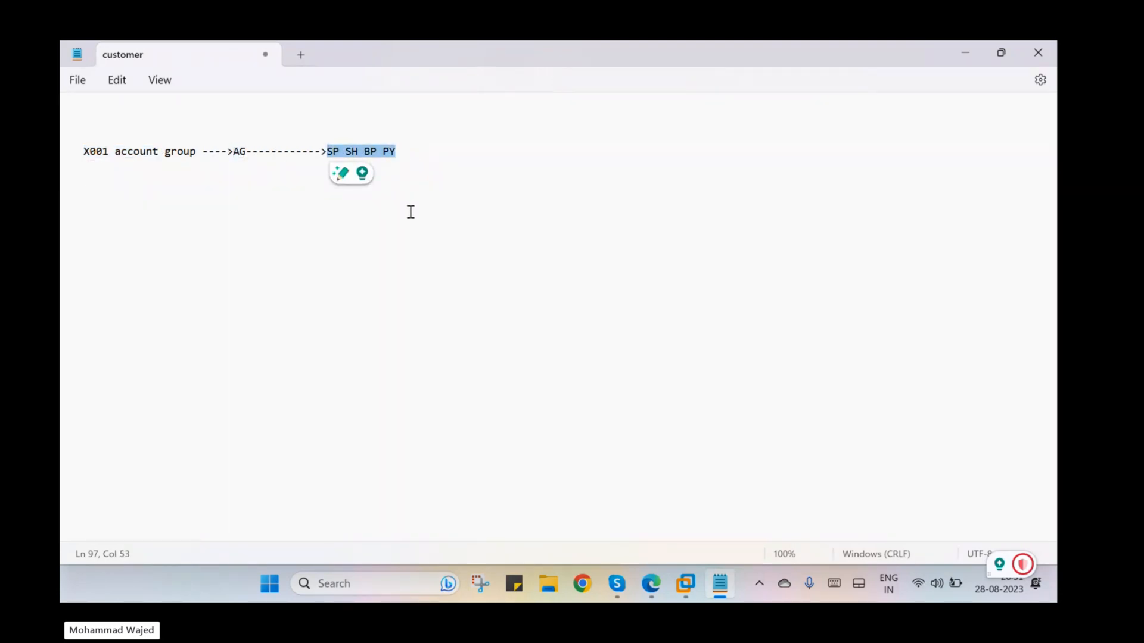
{"action": "left_click", "coordinate": [420, 140]}
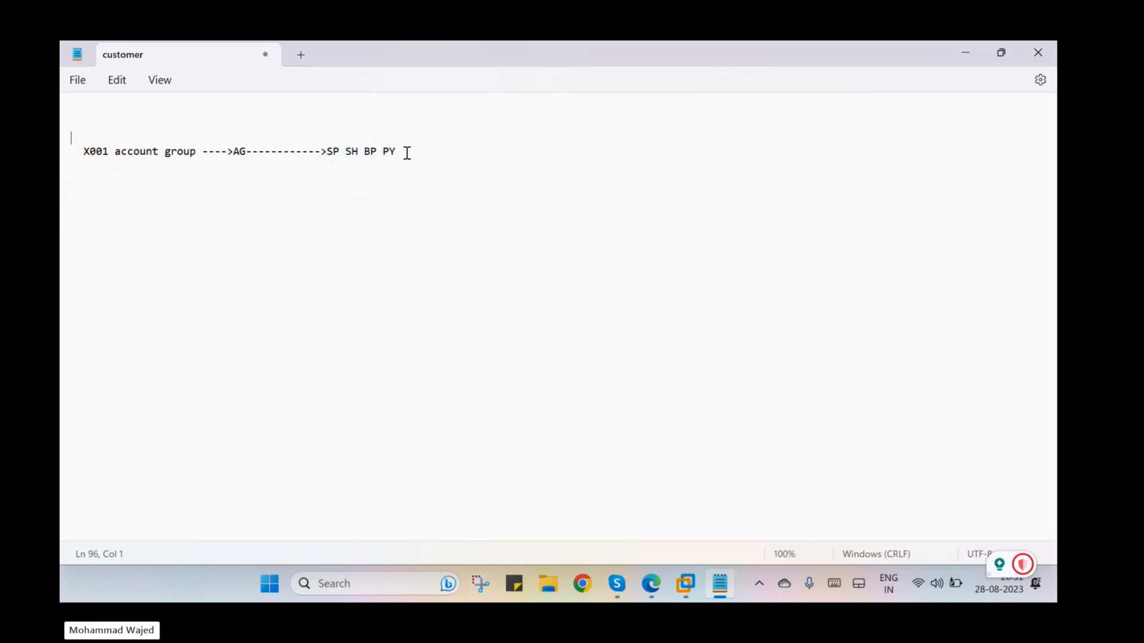
Add "VOPAN T-code" on a line below the note and "partner functions" after SP SH BP PY
{"action": "left_click", "coordinate": [439, 149]}
{"action": "key", "text": "Return"}
{"action": "key", "text": "Return"}
{"action": "key", "text": "Return"}
{"action": "type", "text": "VOPAN T-code"}
{"action": "left_click", "coordinate": [418, 151]}
{"action": "type", "text": "partner functions"}
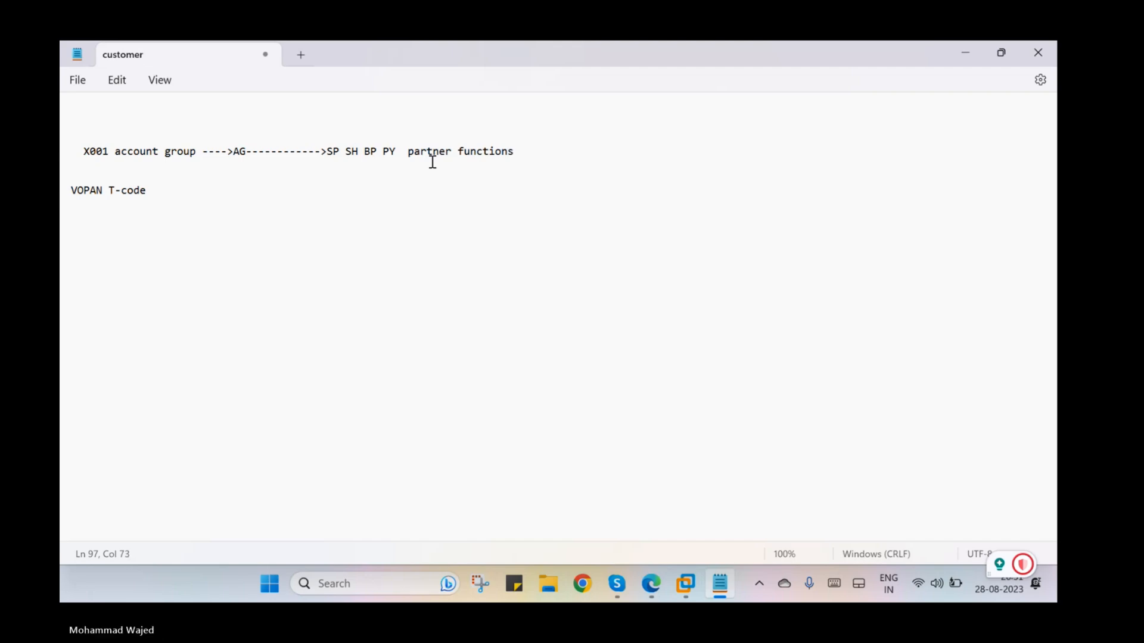
Insert "PDP parner determination procedure" after AG in the account group note
{"action": "left_click_drag", "start_coordinate": [395, 152], "coordinate": [340, 150]}
{"action": "left_click_drag", "start_coordinate": [245, 154], "coordinate": [232, 154]}
{"action": "left_click", "coordinate": [237, 129]}
{"action": "left_click", "coordinate": [254, 150]}
{"action": "type", "text": "PDP "}
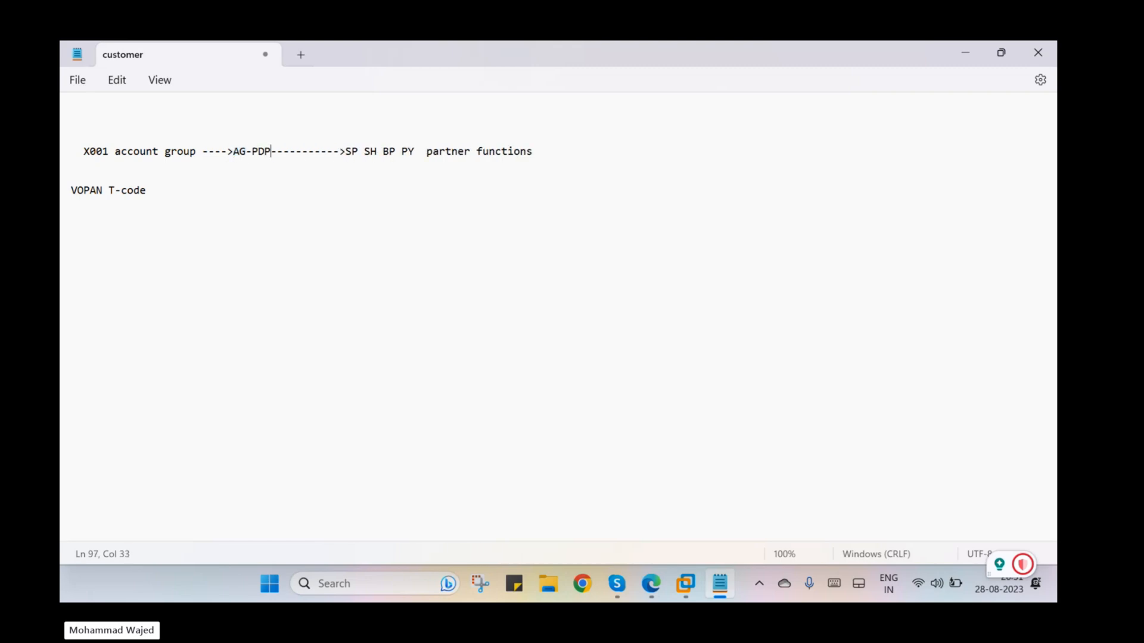
{"action": "type", "text": "parner "}
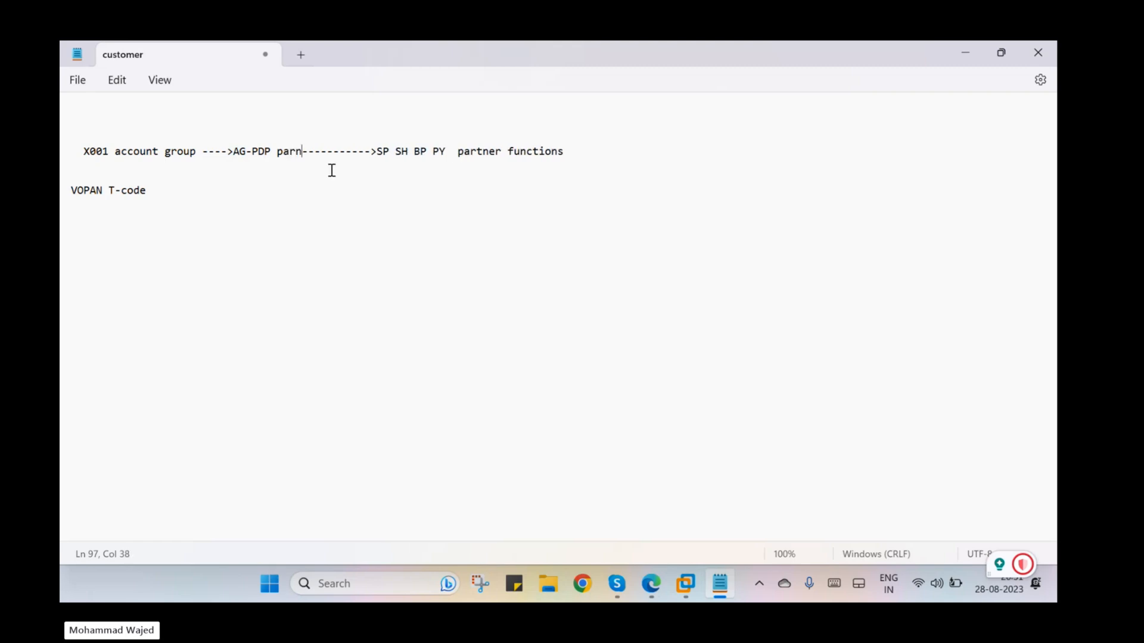
{"action": "type", "text": "determin"}
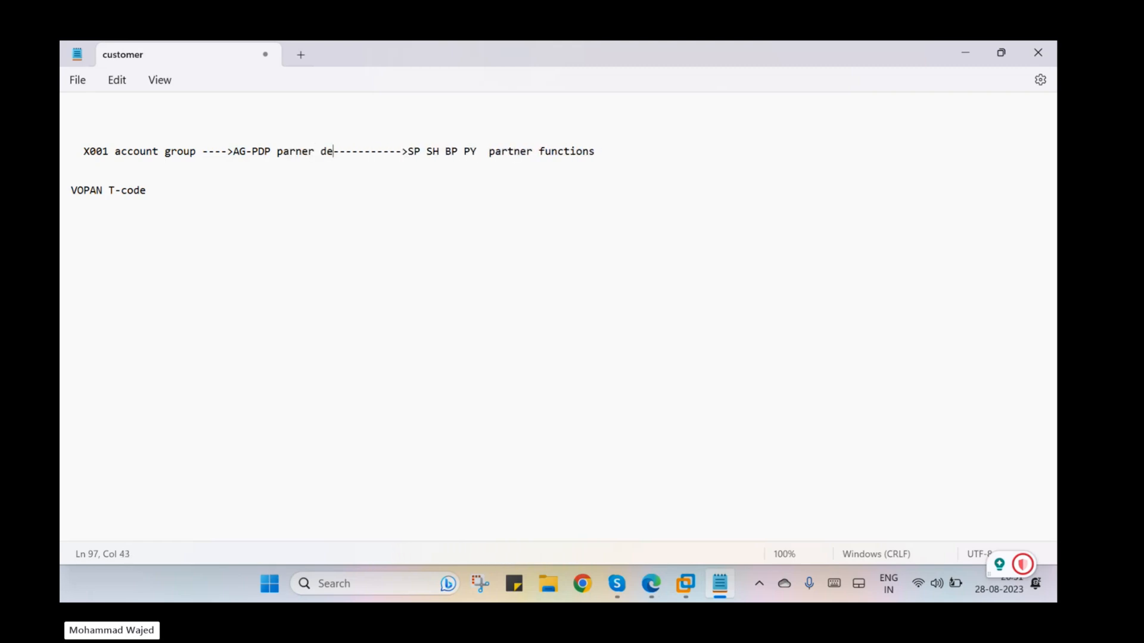
{"action": "type", "text": "ation pr"}
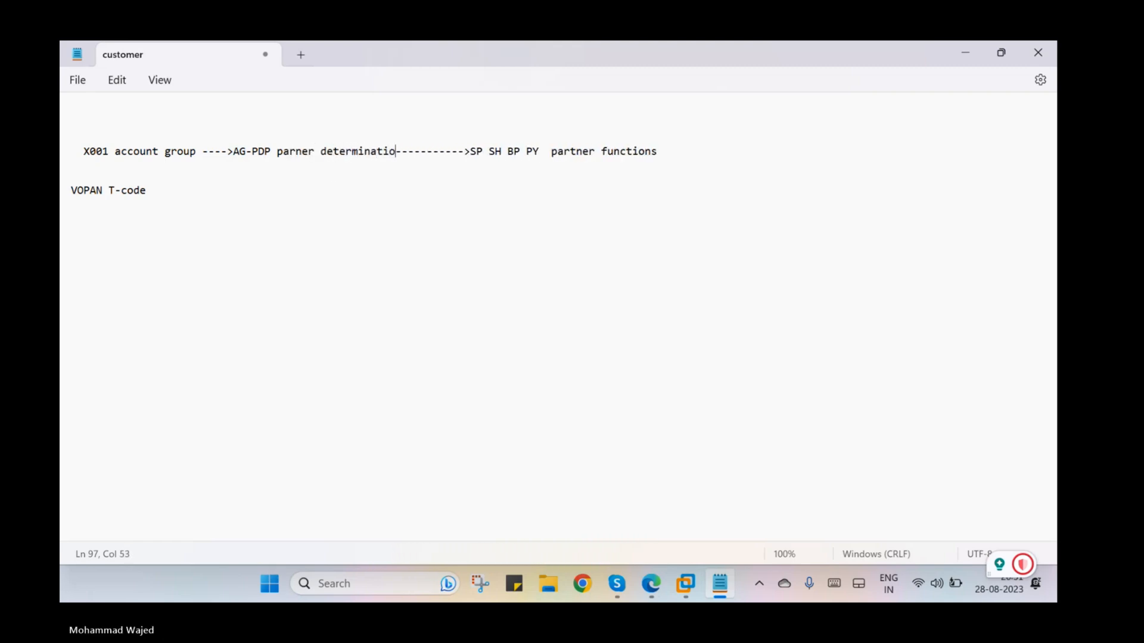
{"action": "type", "text": "oc"}
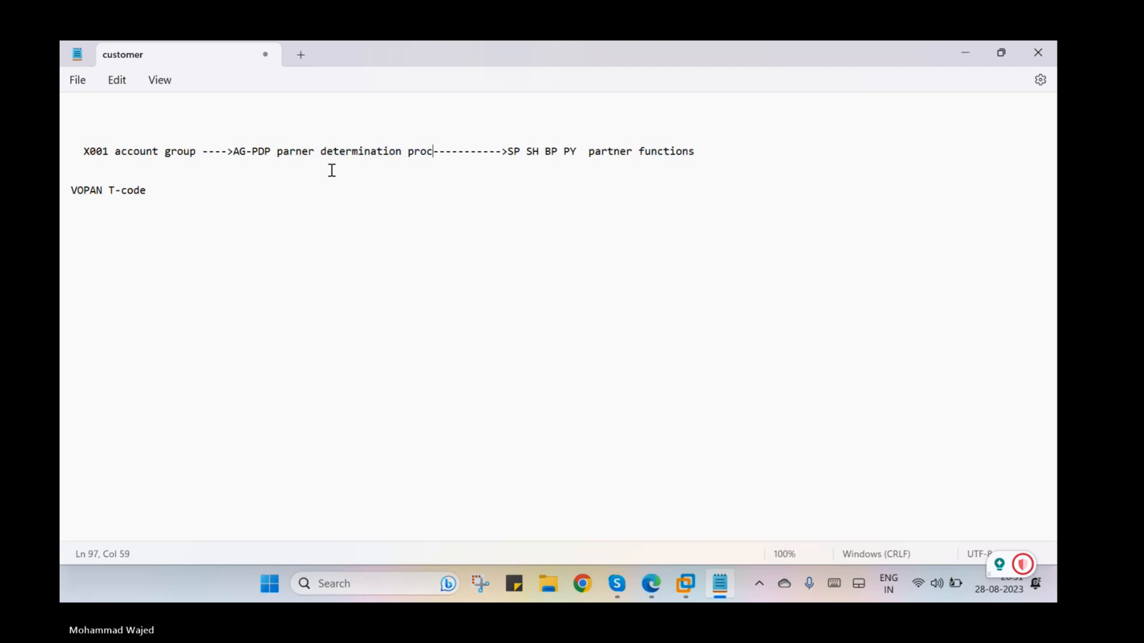
{"action": "type", "text": "edure"}
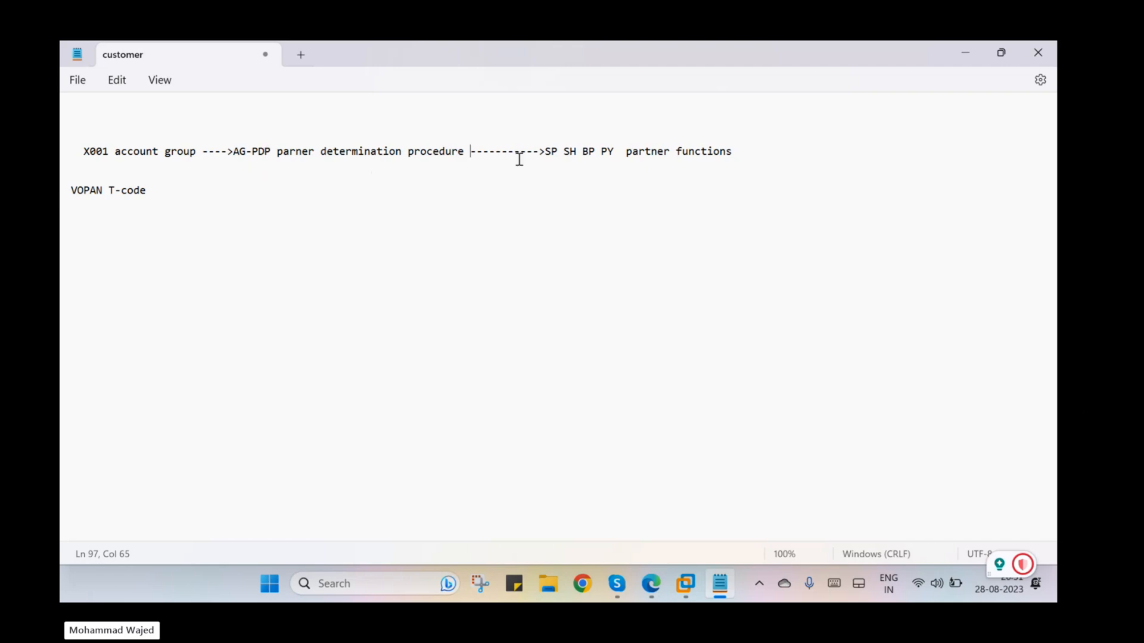
Highlight the AG-PDP procedure text, add the note line "X001 -account ---4" below VOPAN T-code, and highlight the partner functions
{"action": "left_click", "coordinate": [469, 148]}
{"action": "left_click_drag", "start_coordinate": [469, 148], "coordinate": [233, 150]}
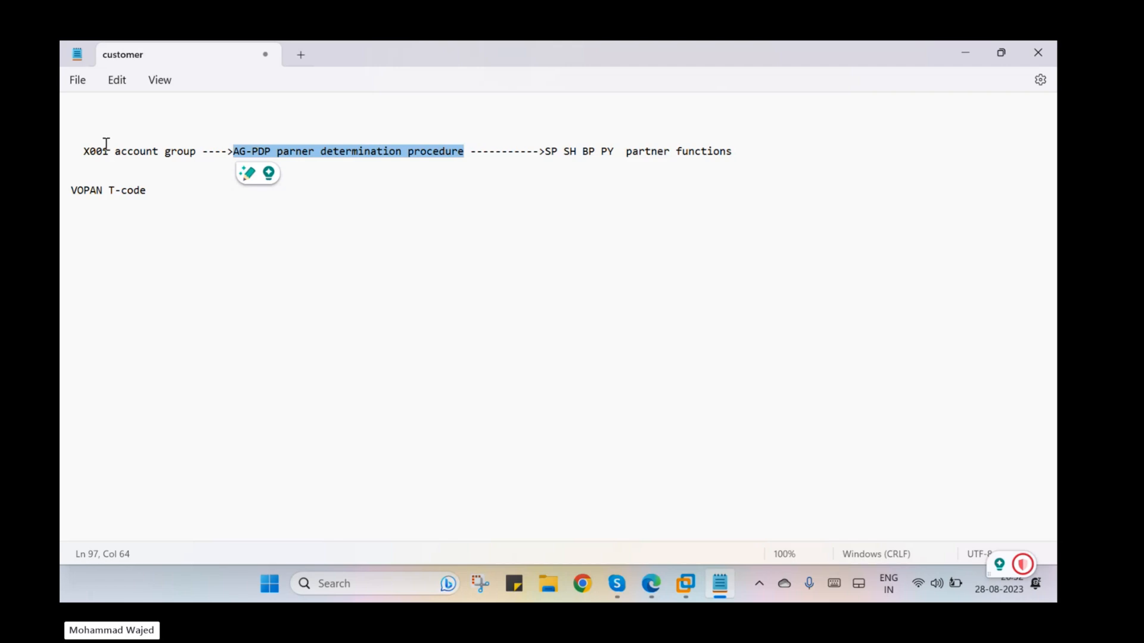
{"action": "left_click", "coordinate": [105, 268]}
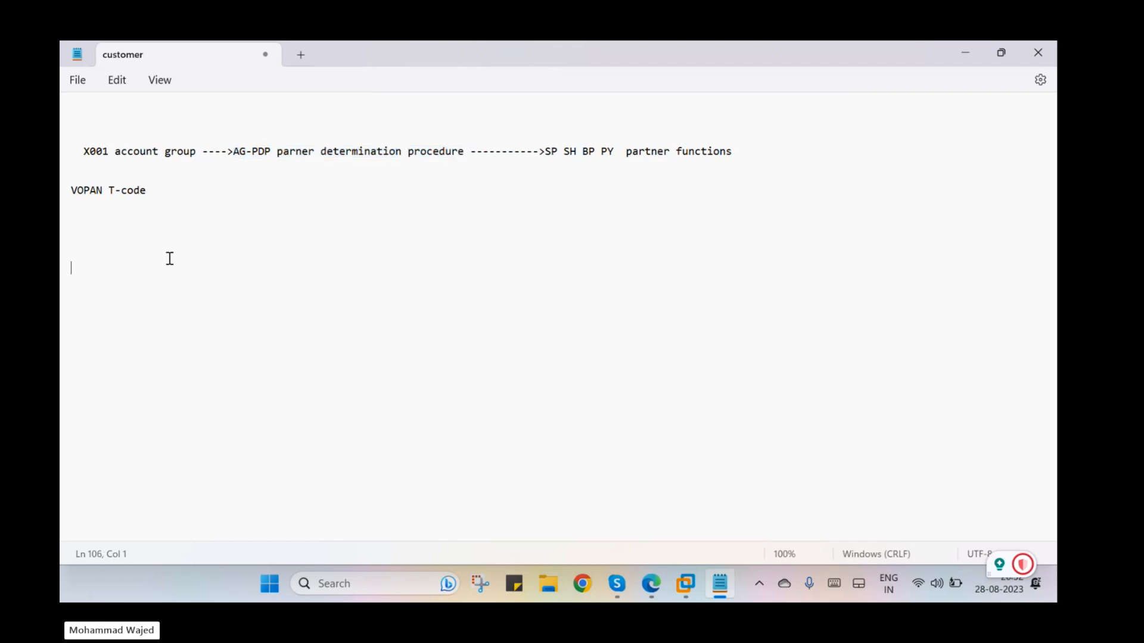
{"action": "type", "text": "X001 -account ---4"}
{"action": "left_click_drag", "start_coordinate": [557, 151], "coordinate": [694, 152]}
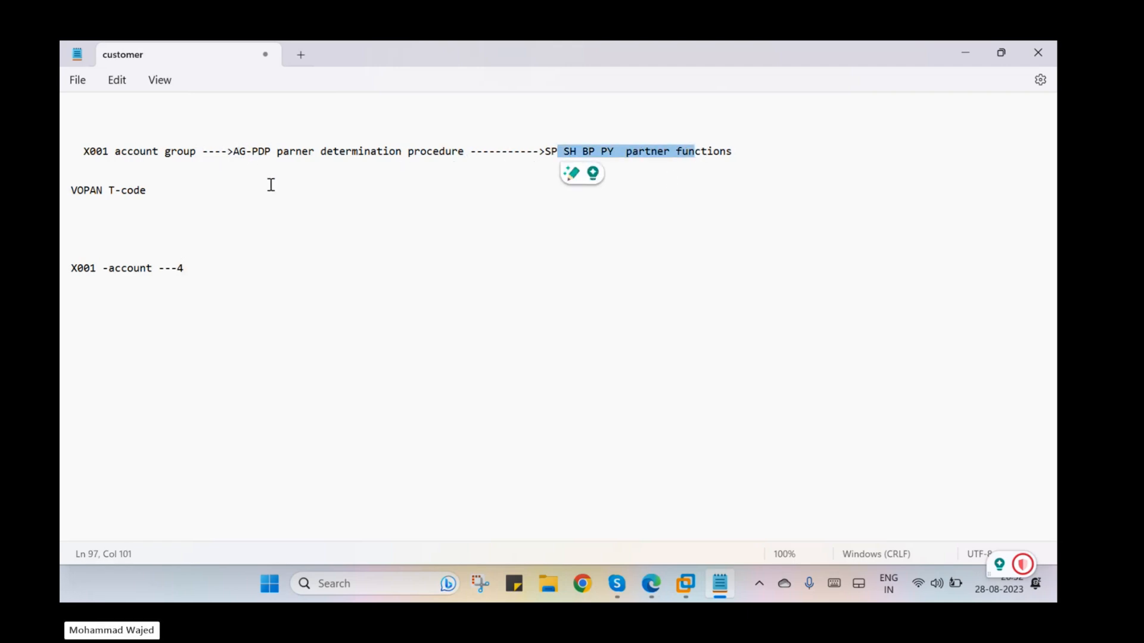
Add "PDP" on a line between VOPAN T-code and the X001 account line, and highlight it and the T-code
{"action": "left_click_drag", "start_coordinate": [170, 199], "coordinate": [157, 190]}
{"action": "left_click_drag", "start_coordinate": [83, 183], "coordinate": [63, 189]}
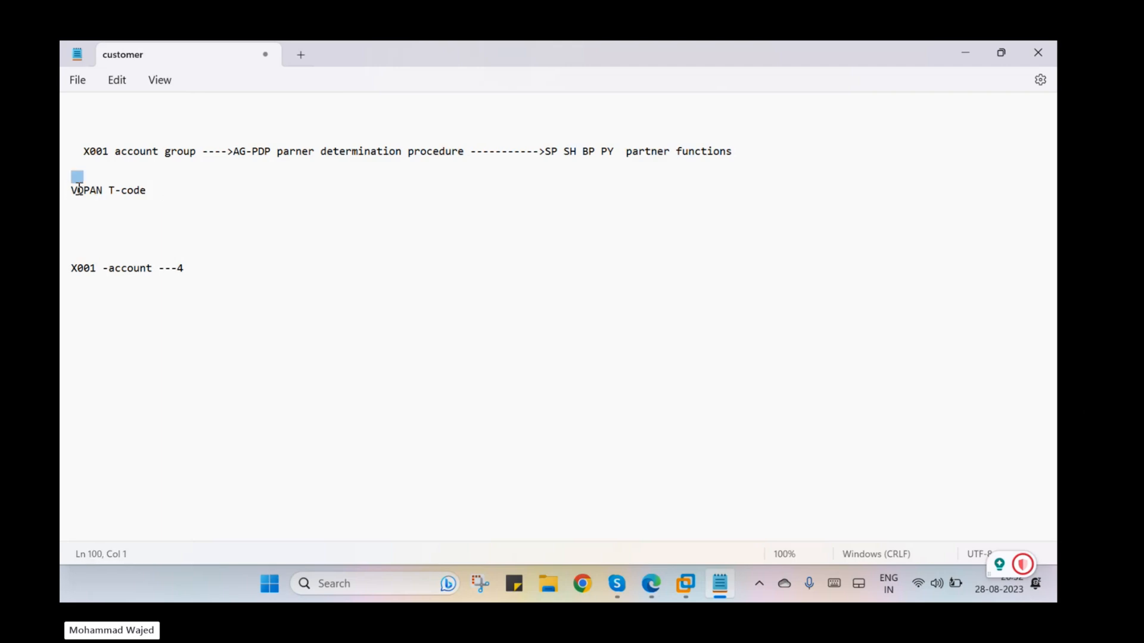
{"action": "left_click", "coordinate": [102, 231]}
{"action": "type", "text": "PDP"}
{"action": "left_click_drag", "start_coordinate": [102, 227], "coordinate": [60, 229]}
{"action": "left_click_drag", "start_coordinate": [186, 196], "coordinate": [74, 176]}
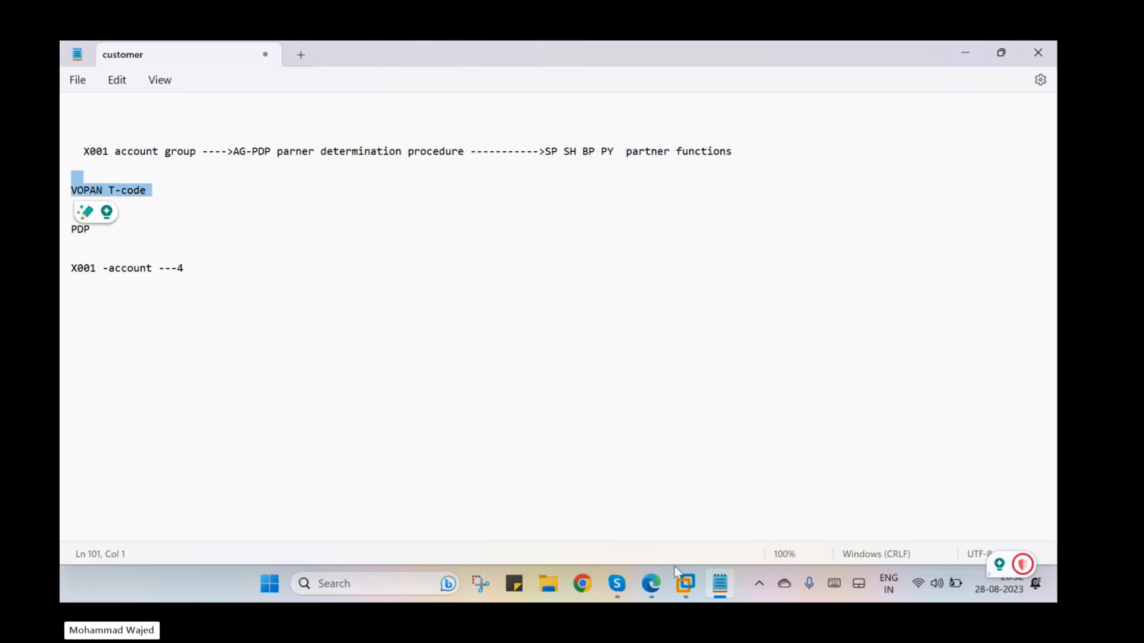
Switch to SAP, start transaction VOPAN in a new session, and open Cust.Master partner determination for change, accepting display of the locked data
{"action": "left_click", "coordinate": [685, 584]}
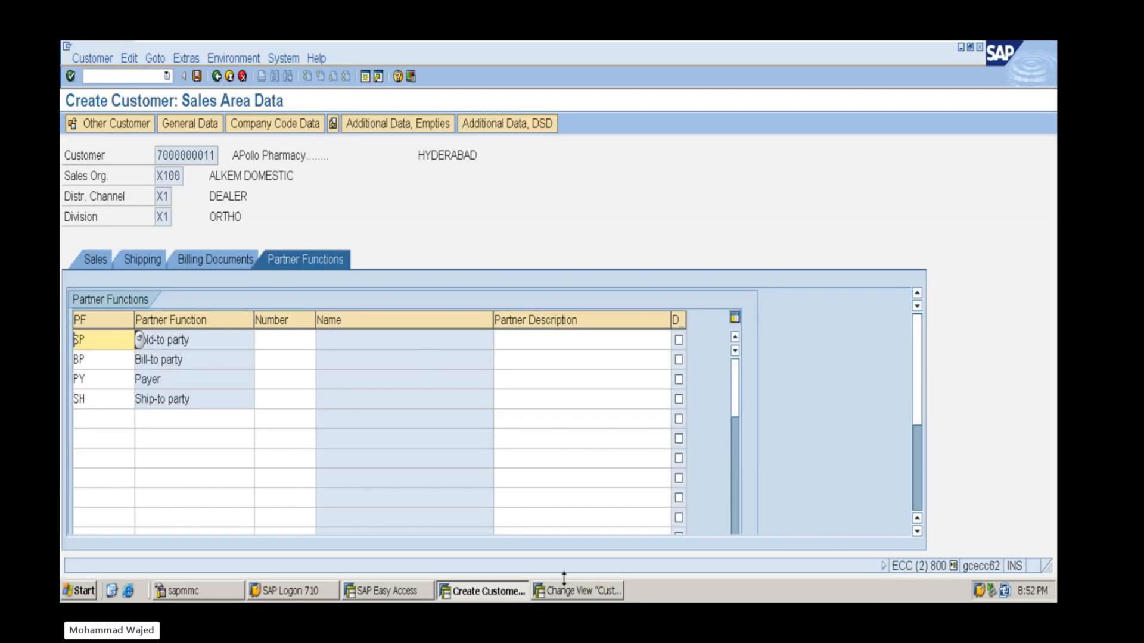
{"action": "left_click", "coordinate": [566, 589]}
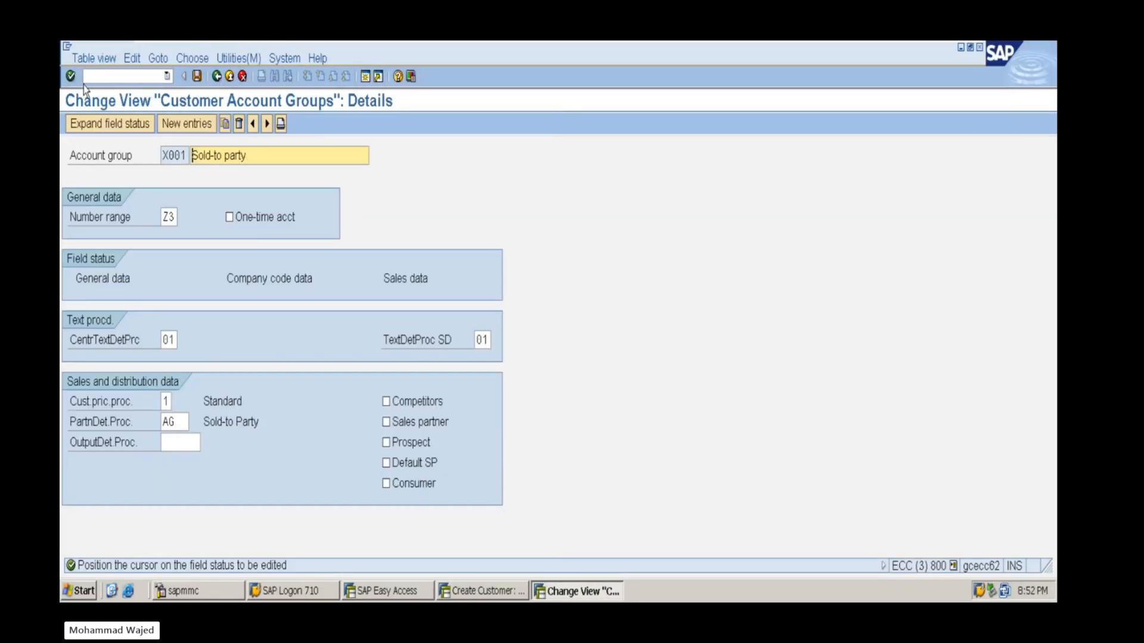
{"action": "left_click", "coordinate": [361, 77]}
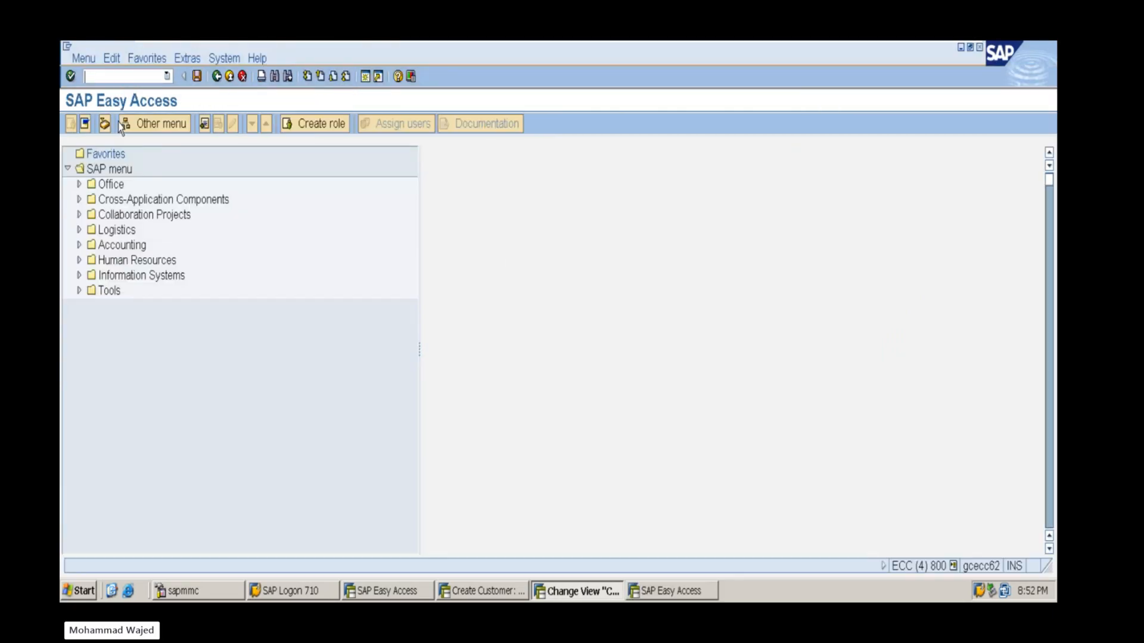
{"action": "type", "text": "VOPA"}
{"action": "key", "text": "Return"}
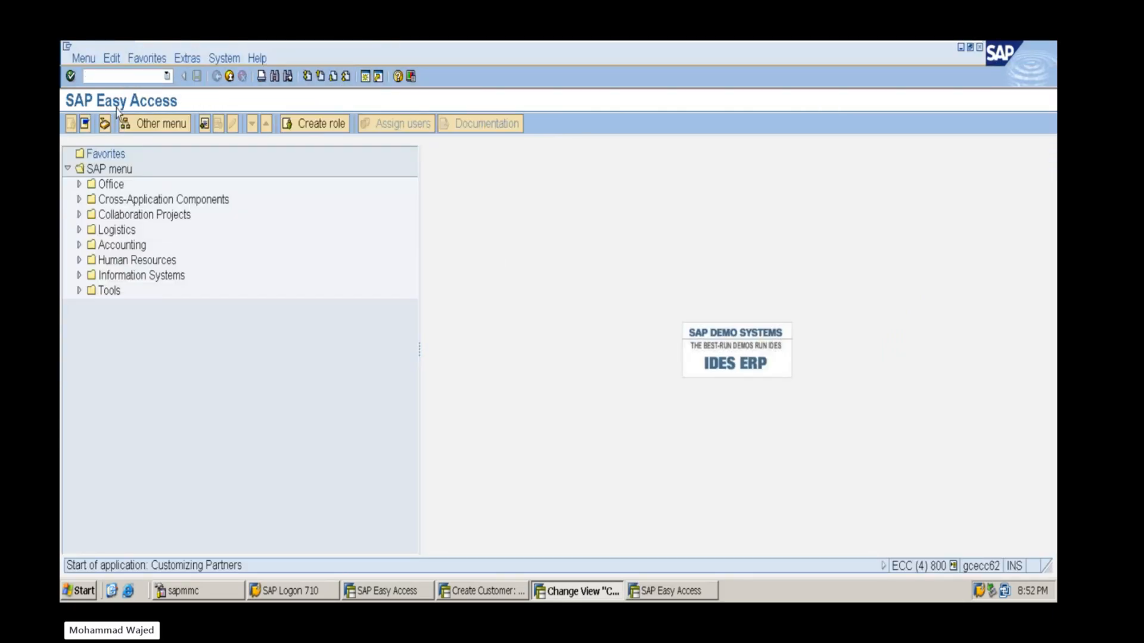
{"action": "left_click", "coordinate": [953, 566]}
{"action": "left_click", "coordinate": [200, 400]}
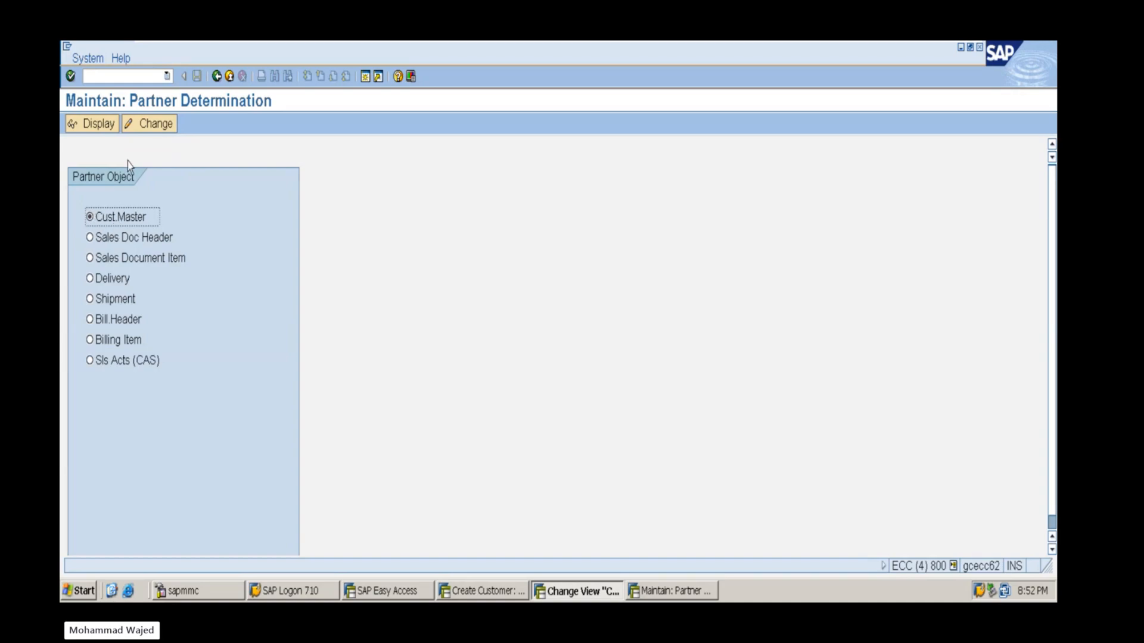
{"action": "left_click", "coordinate": [143, 129]}
{"action": "left_click", "coordinate": [186, 466]}
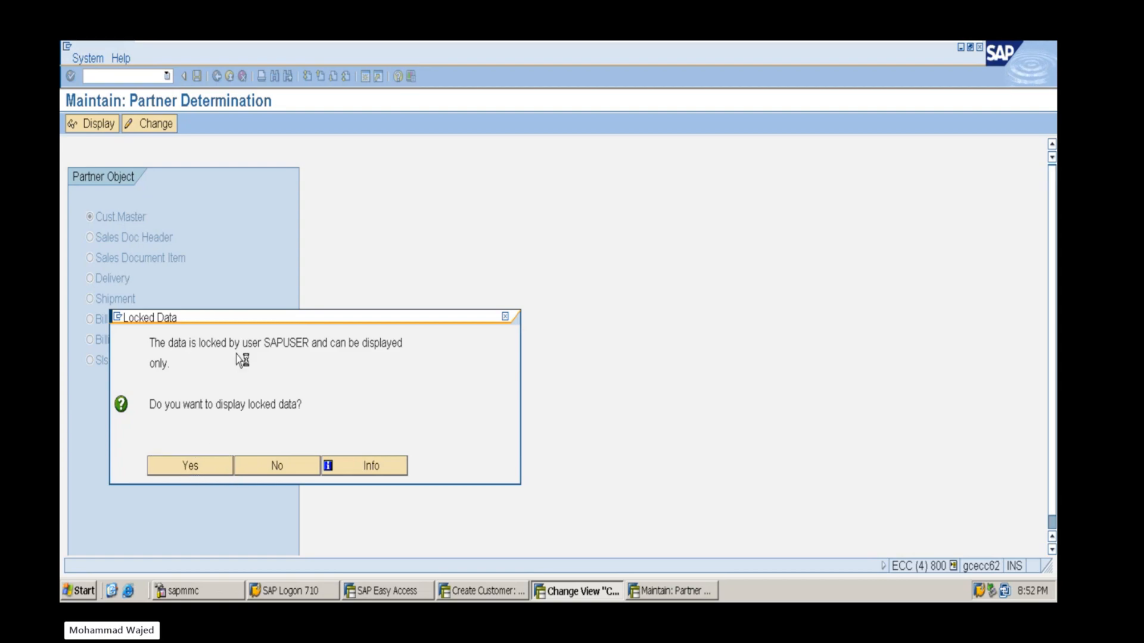
Select procedure AG, compare it with the PartnDet.Proc. of account group X001, and open its partner functions
{"action": "left_click", "coordinate": [227, 196]}
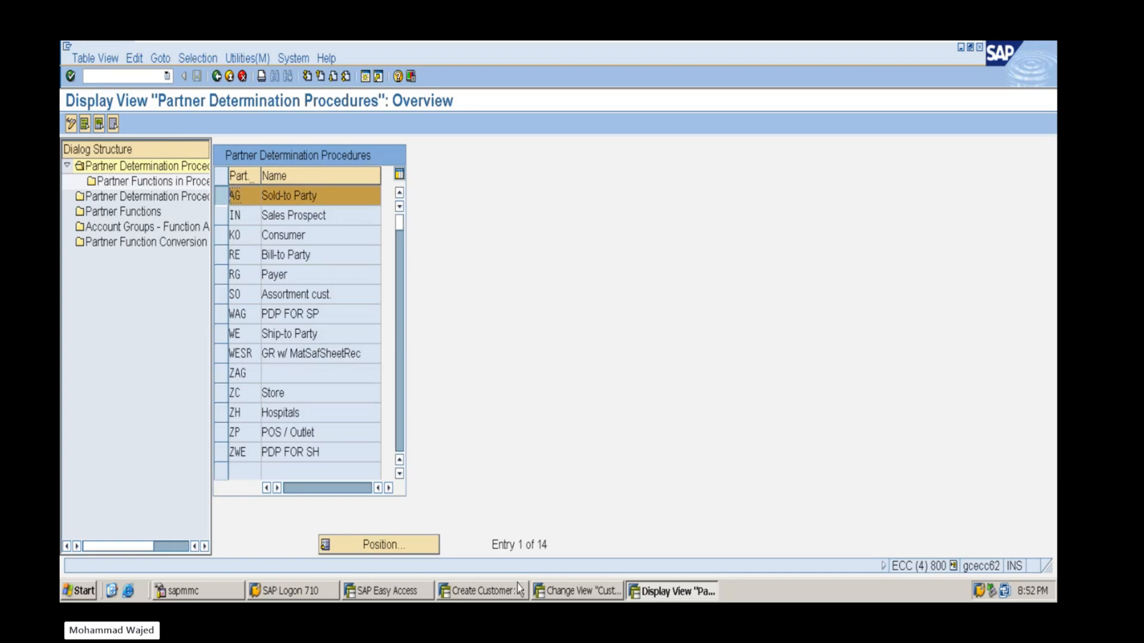
{"action": "left_click", "coordinate": [577, 591]}
{"action": "left_click", "coordinate": [179, 423]}
{"action": "left_click", "coordinate": [683, 593]}
{"action": "left_click", "coordinate": [173, 181]}
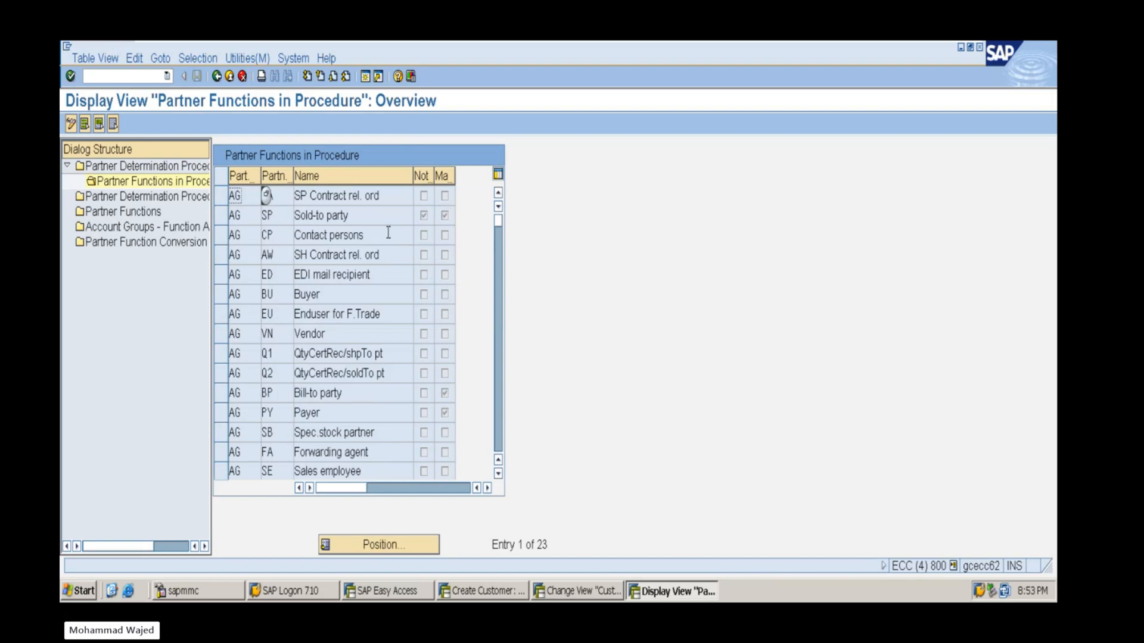
Filter the AG procedure's entries by contents to Partner Function = SP
{"action": "left_click", "coordinate": [189, 57]}
{"action": "left_click", "coordinate": [198, 75]}
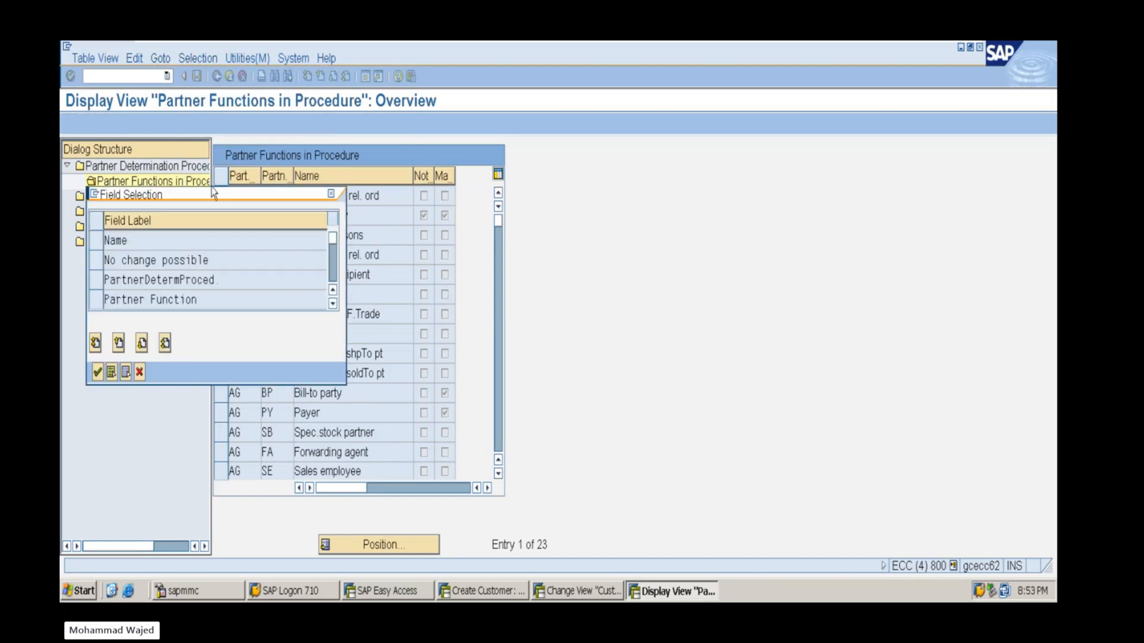
{"action": "left_click", "coordinate": [99, 299]}
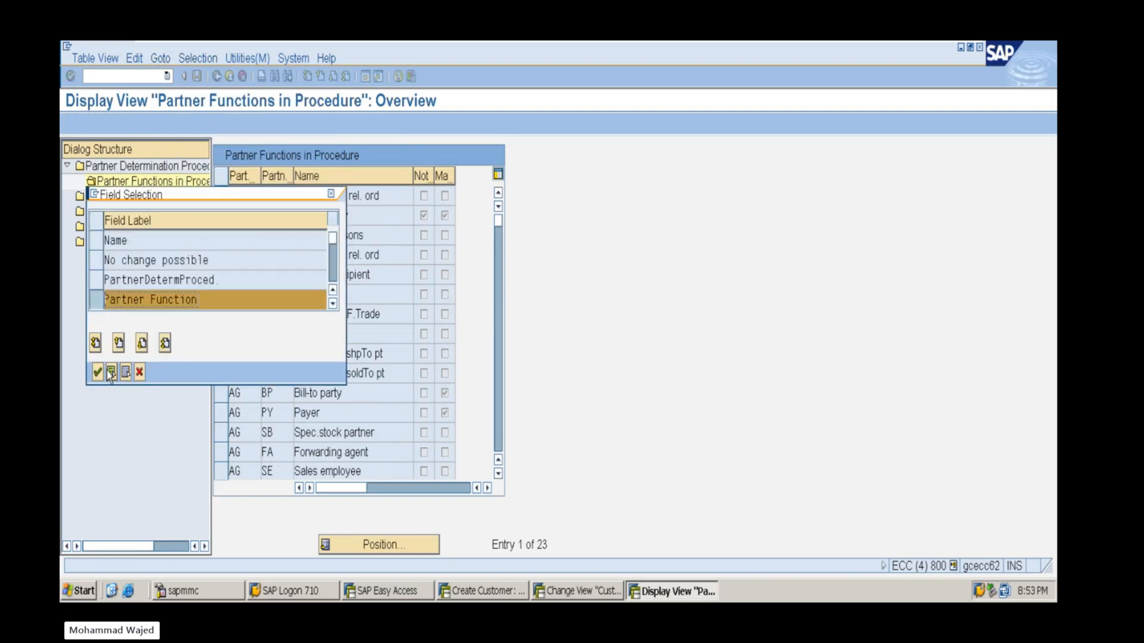
{"action": "left_click", "coordinate": [97, 371]}
{"action": "left_click", "coordinate": [345, 241]}
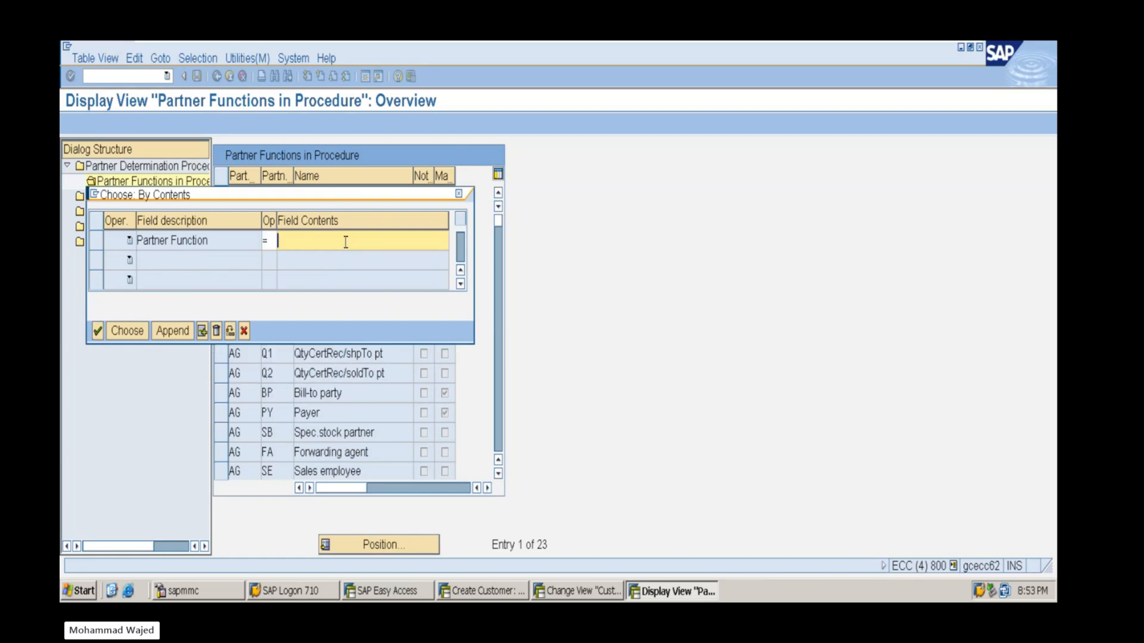
{"action": "type", "text": "SP"}
{"action": "left_click", "coordinate": [123, 331]}
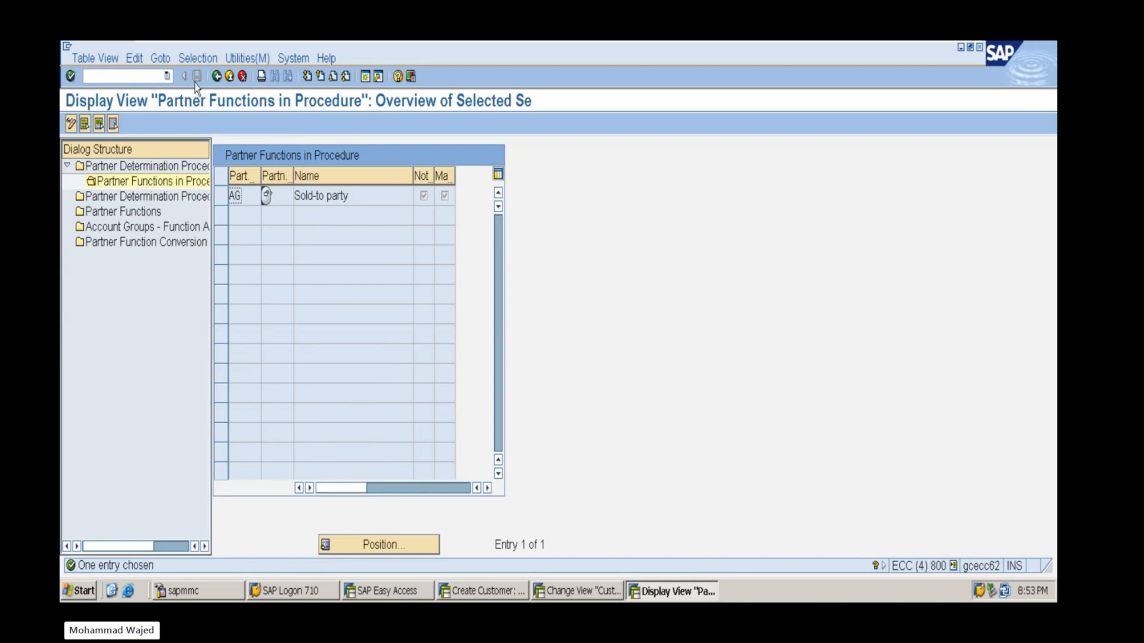
Reopen the selection by contents and try to insert another Partner Function condition alongside SP
{"action": "left_click", "coordinate": [197, 58]}
{"action": "left_click", "coordinate": [205, 72]}
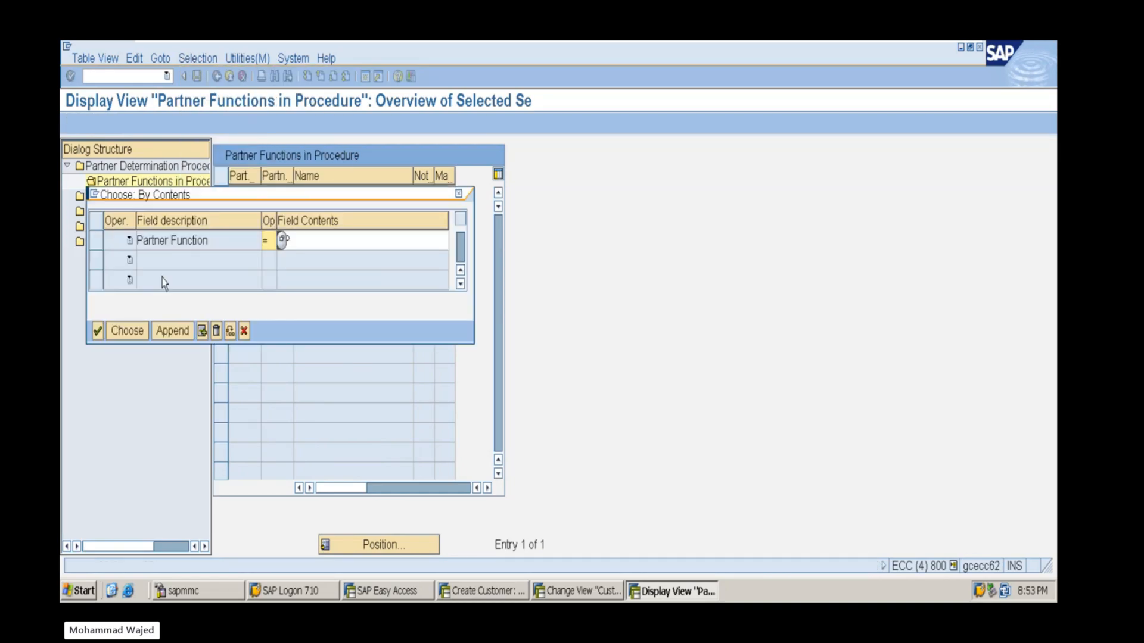
{"action": "left_click", "coordinate": [314, 240]}
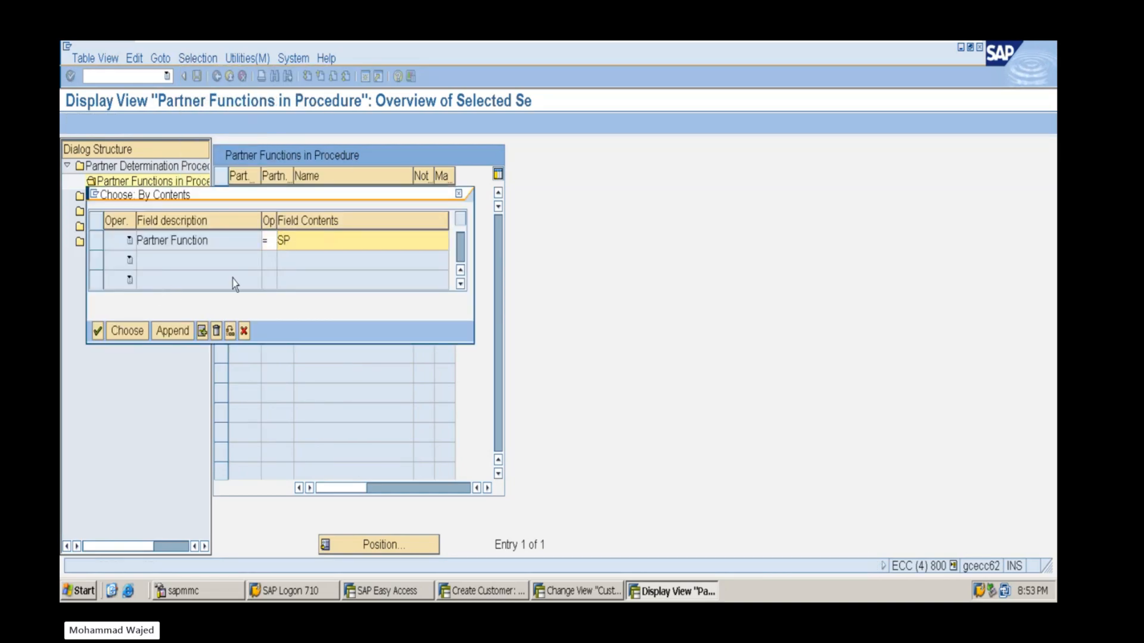
{"action": "left_click", "coordinate": [202, 330]}
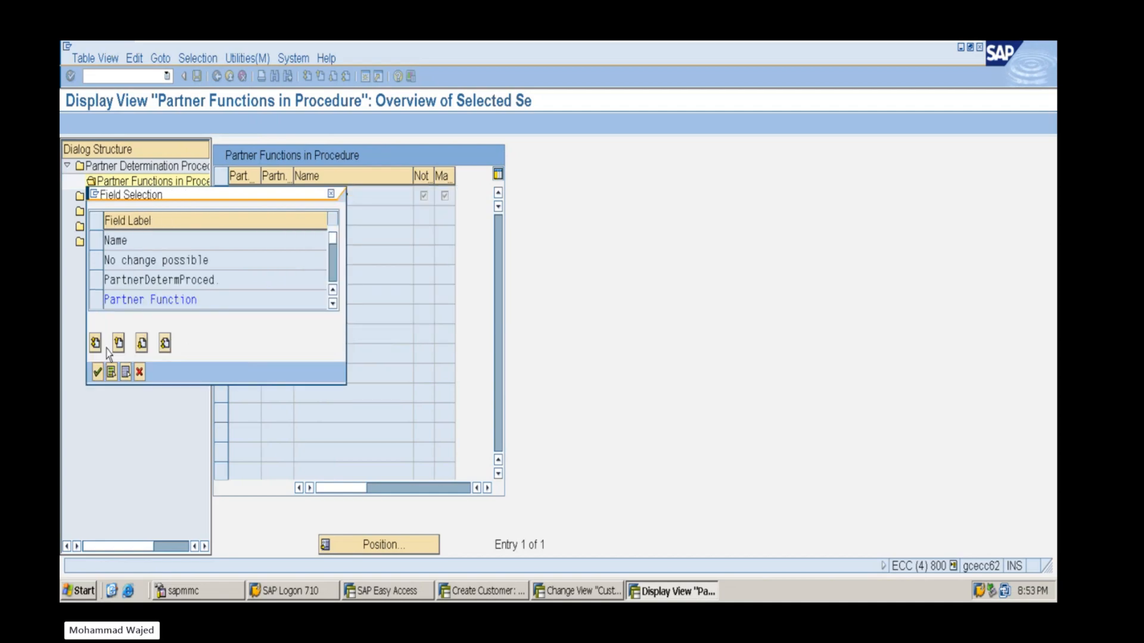
{"action": "left_click", "coordinate": [97, 373]}
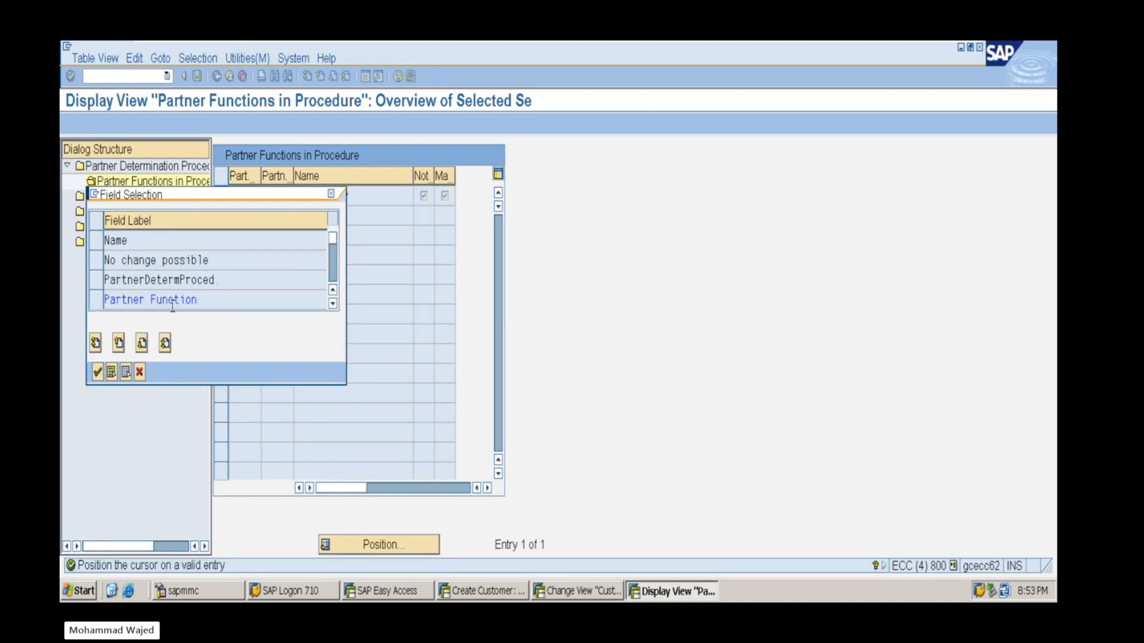
{"action": "left_click", "coordinate": [173, 300]}
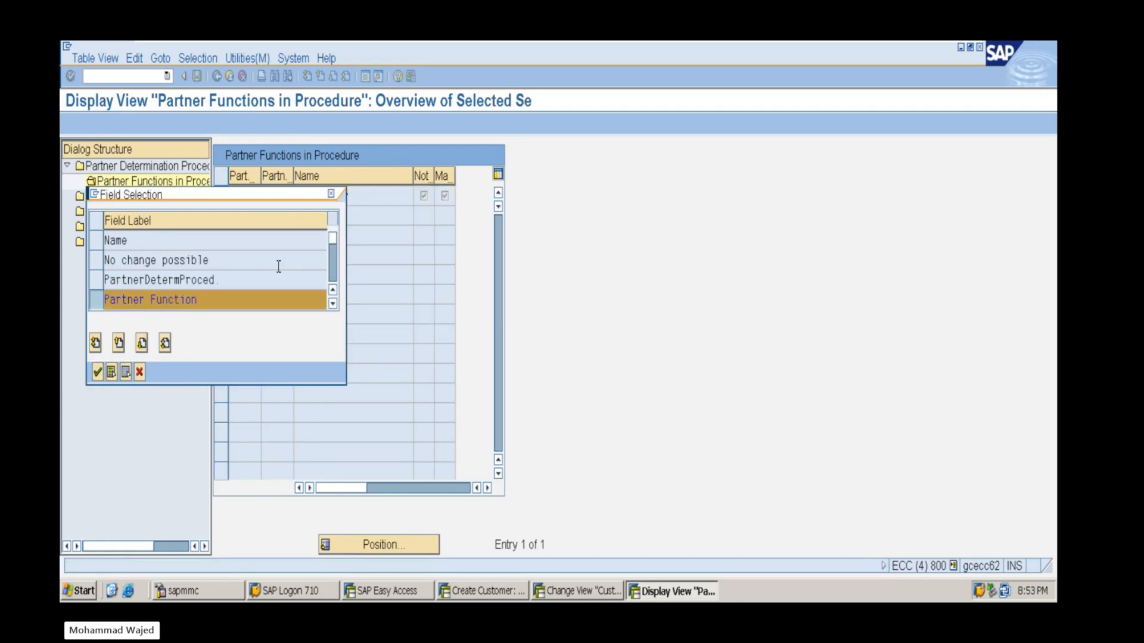
{"action": "left_click", "coordinate": [330, 195]}
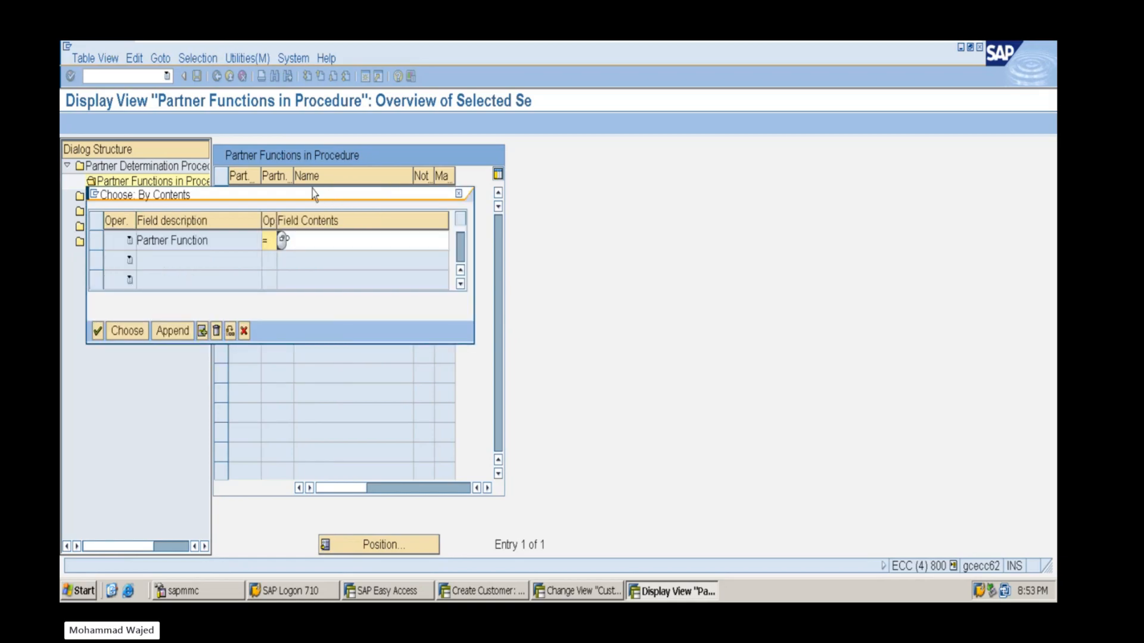
{"action": "left_click", "coordinate": [326, 241]}
{"action": "type", "text": "SP"}
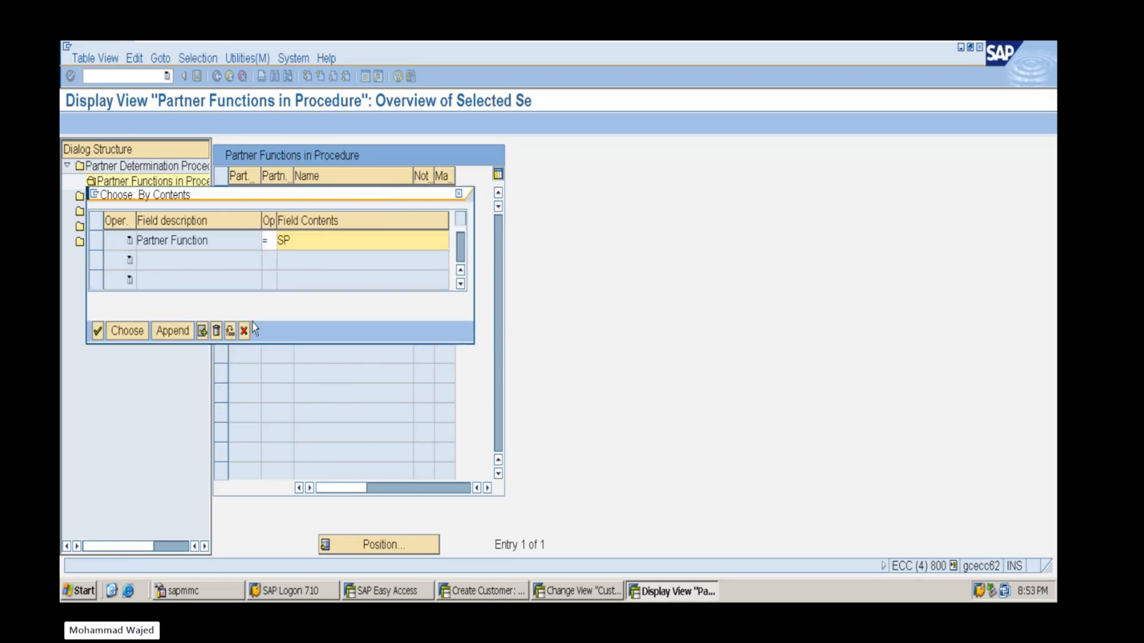
{"action": "left_click", "coordinate": [203, 331]}
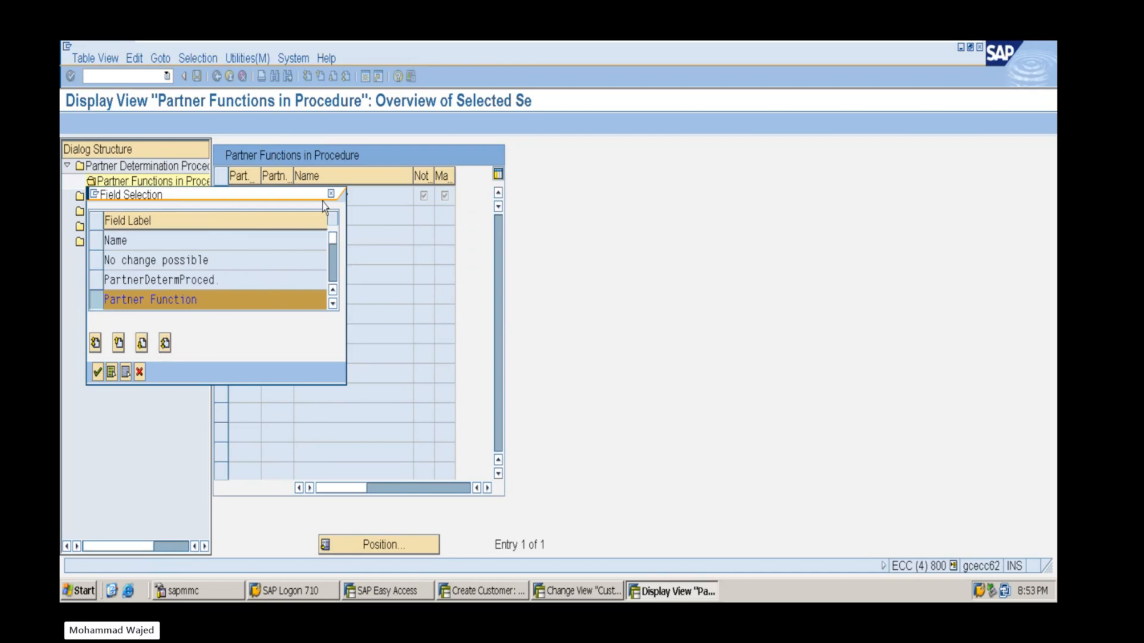
{"action": "key", "text": "Return"}
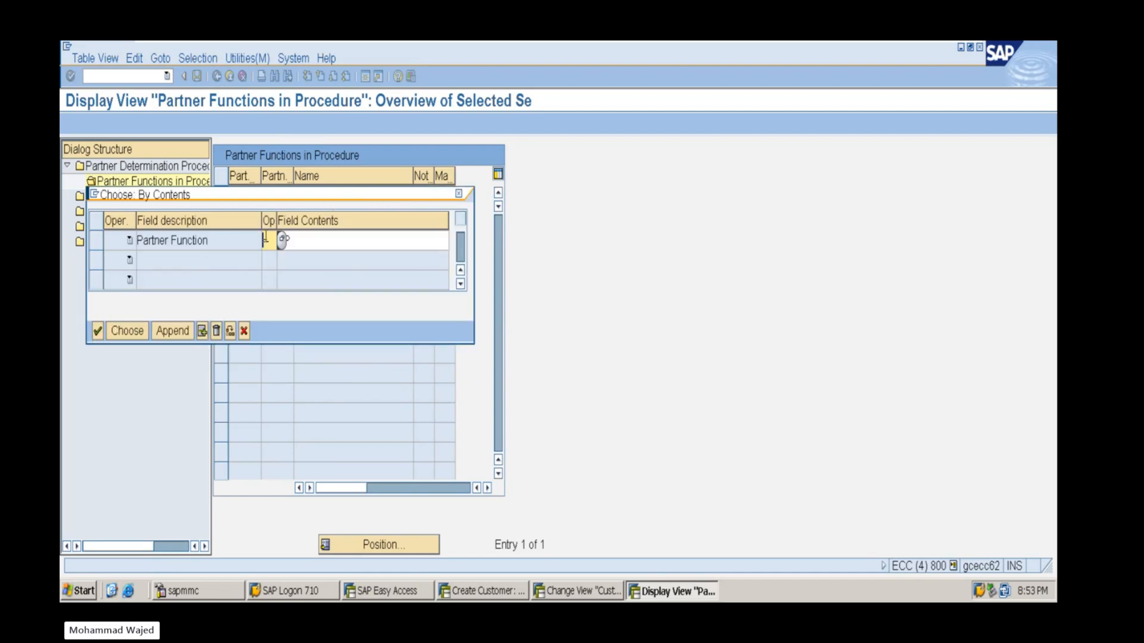
{"action": "left_click", "coordinate": [309, 239]}
{"action": "type", "text": "SP"}
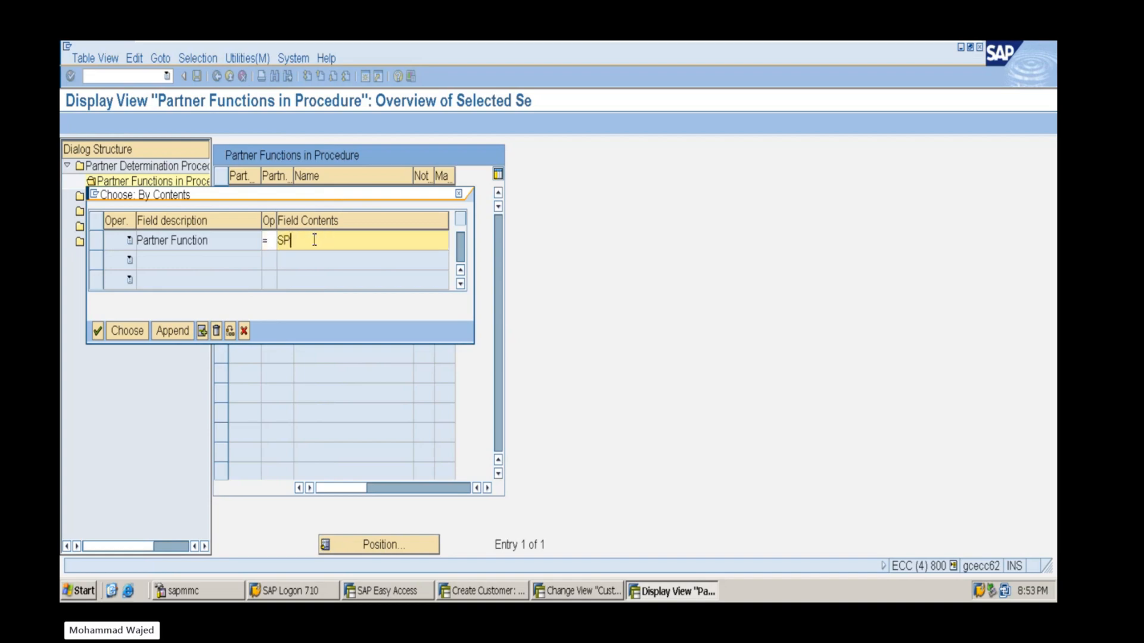
{"action": "left_click", "coordinate": [98, 330]}
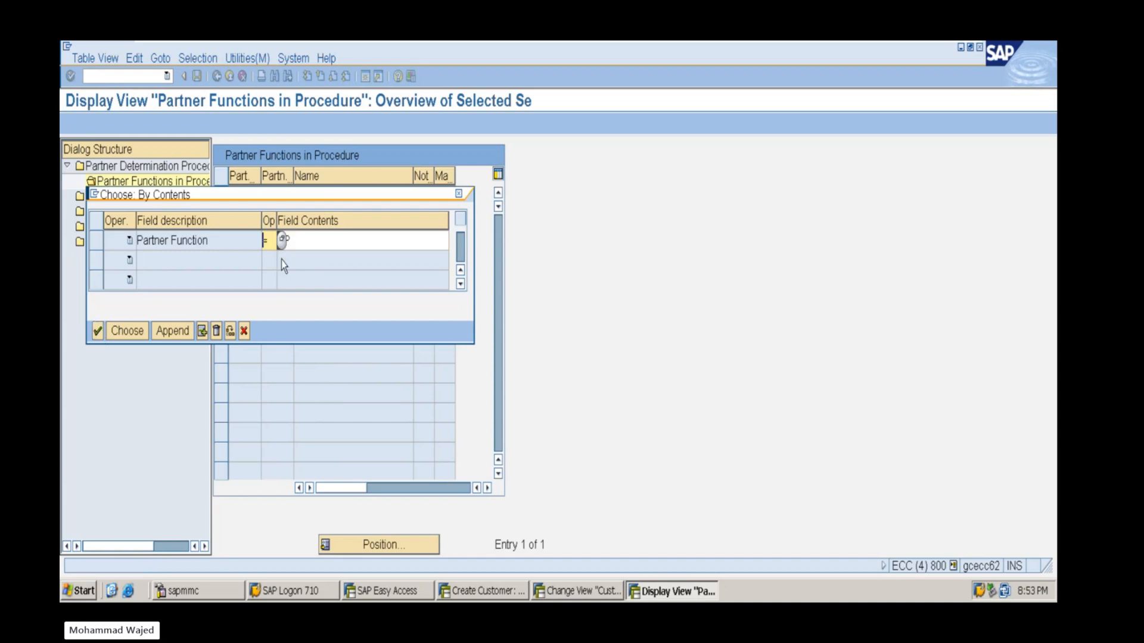
Enter SP as the Partner Function condition and insert a second Partner Function condition for BP
{"action": "left_click", "coordinate": [328, 240]}
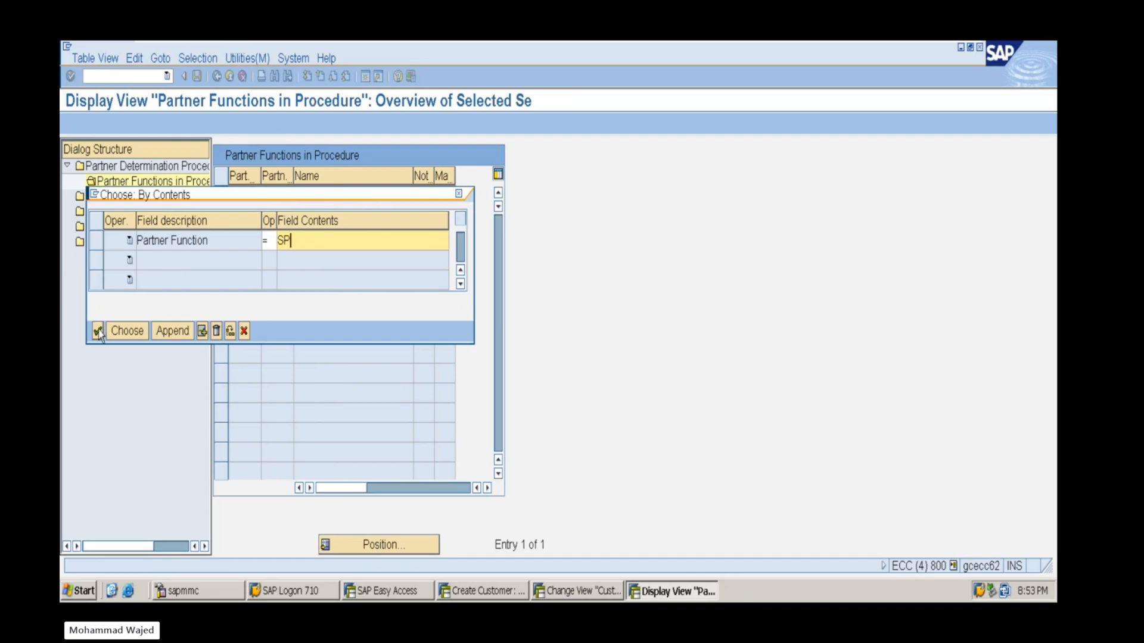
{"action": "left_click", "coordinate": [202, 331]}
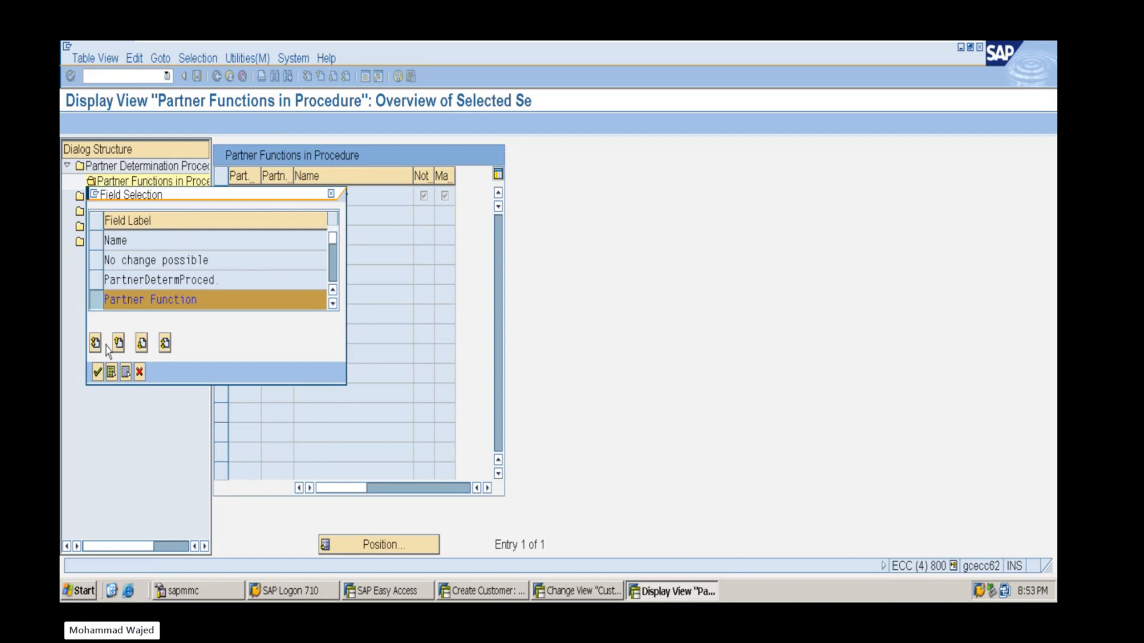
{"action": "left_click", "coordinate": [97, 371]}
{"action": "left_click", "coordinate": [320, 244]}
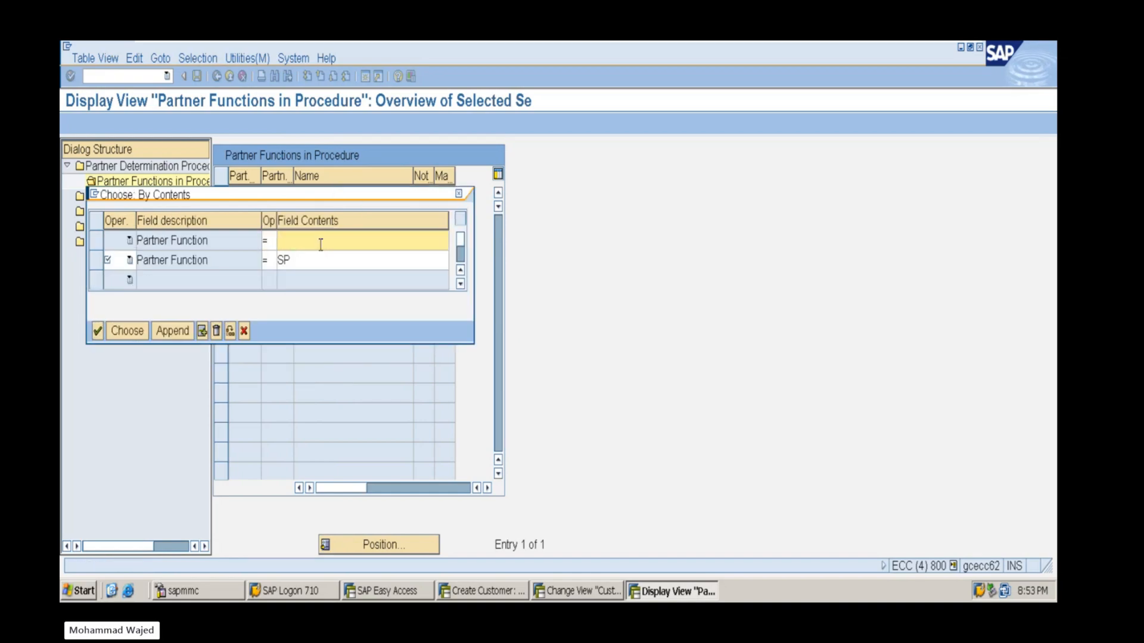
{"action": "type", "text": "BP"}
Dismiss the required-entry error and join the BP and SP conditions with the AND operator
{"action": "left_click", "coordinate": [201, 332]}
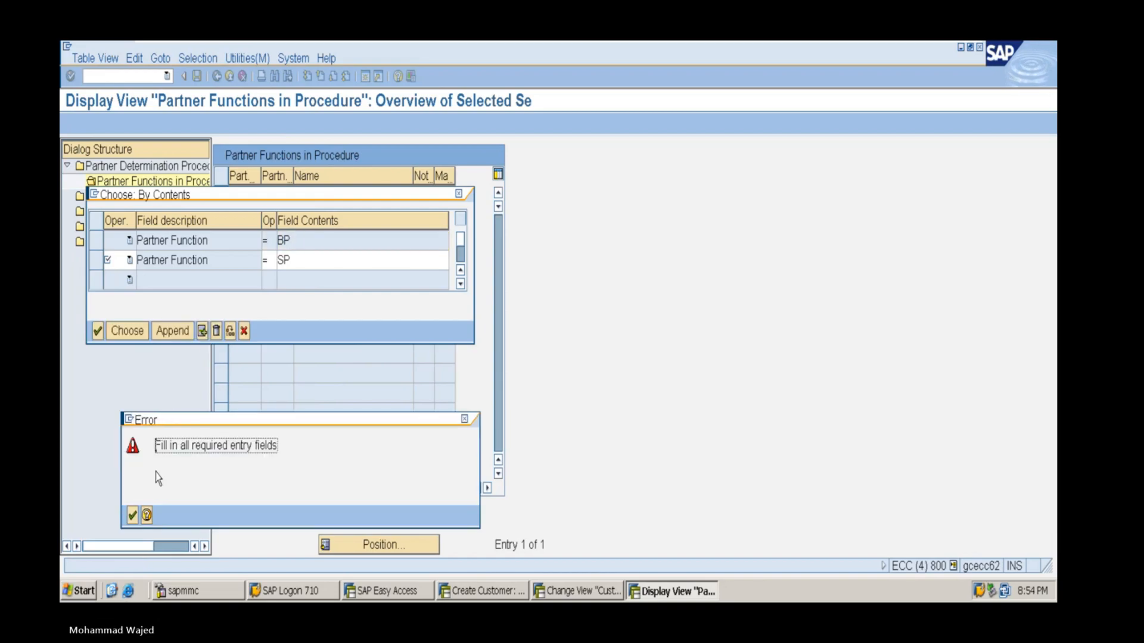
{"action": "left_click", "coordinate": [130, 516]}
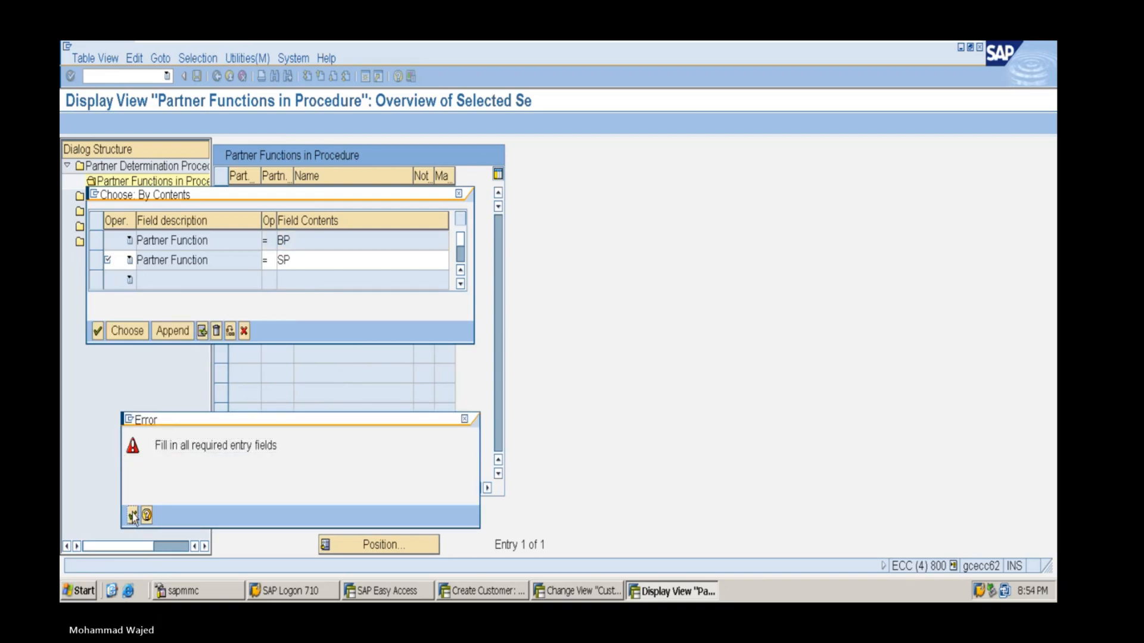
{"action": "left_click", "coordinate": [129, 516]}
{"action": "left_click", "coordinate": [129, 260]}
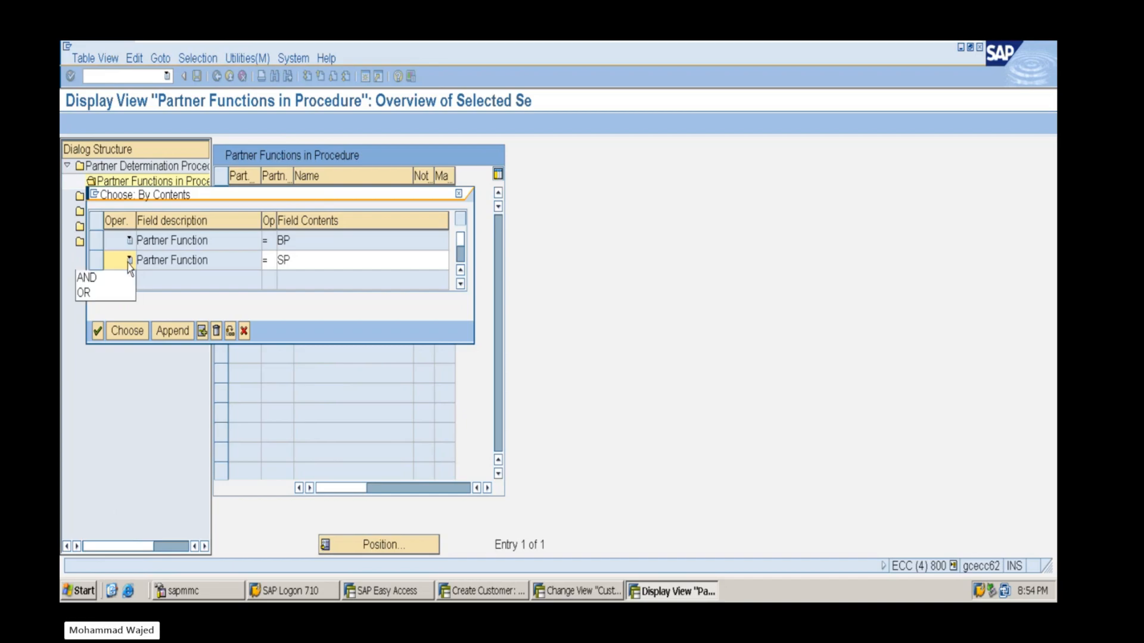
{"action": "left_click", "coordinate": [104, 276]}
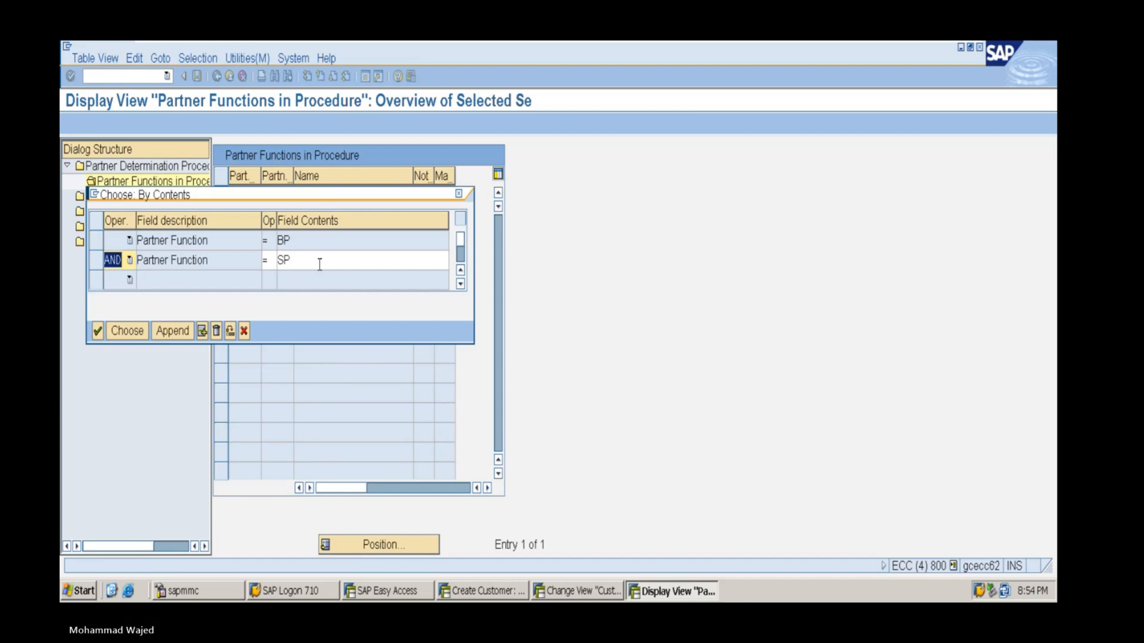
{"action": "left_click", "coordinate": [202, 332]}
{"action": "left_click", "coordinate": [97, 373]}
{"action": "left_click", "coordinate": [98, 373]}
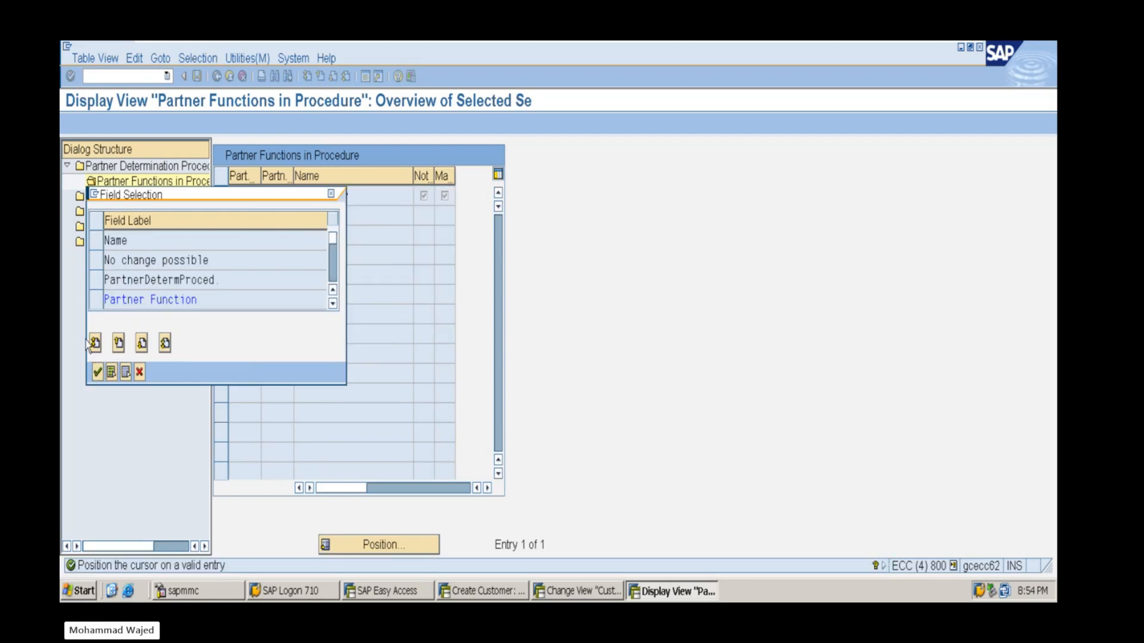
{"action": "left_click", "coordinate": [333, 195]}
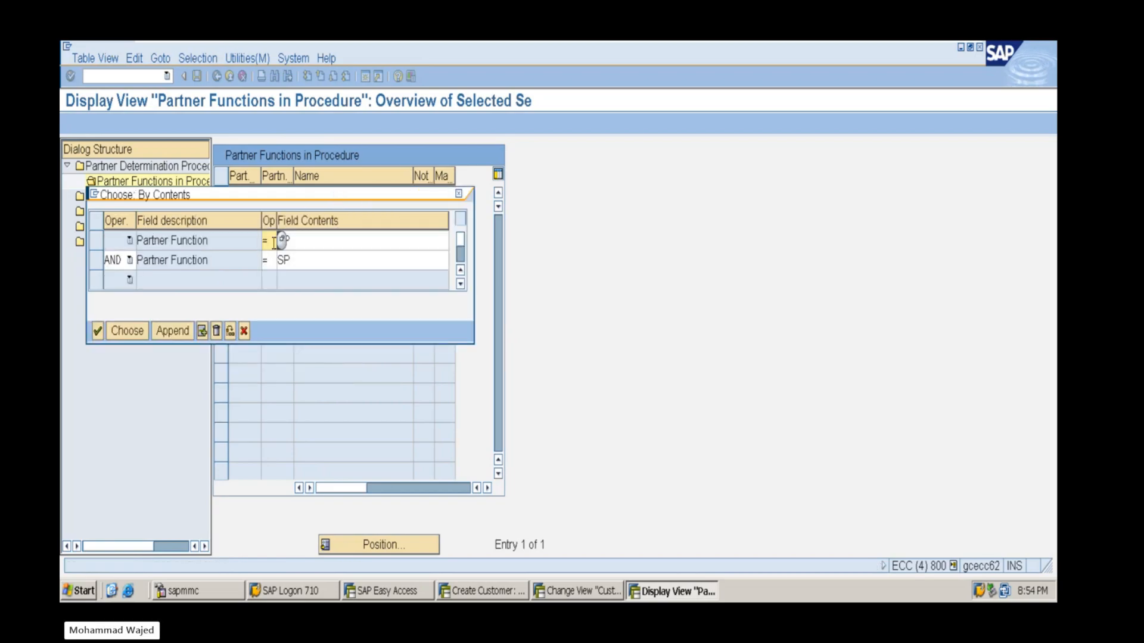
Append a third Partner Function condition to the selection by contents, joined with AND, for PY
{"action": "left_click", "coordinate": [172, 330]}
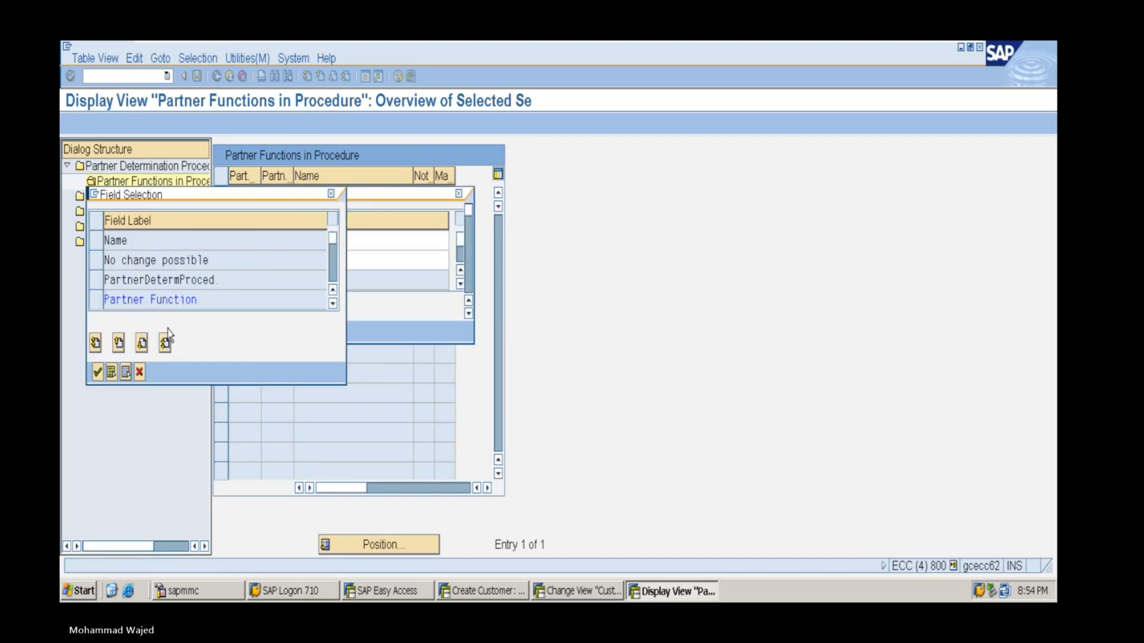
{"action": "left_click", "coordinate": [98, 300]}
{"action": "left_click", "coordinate": [97, 373]}
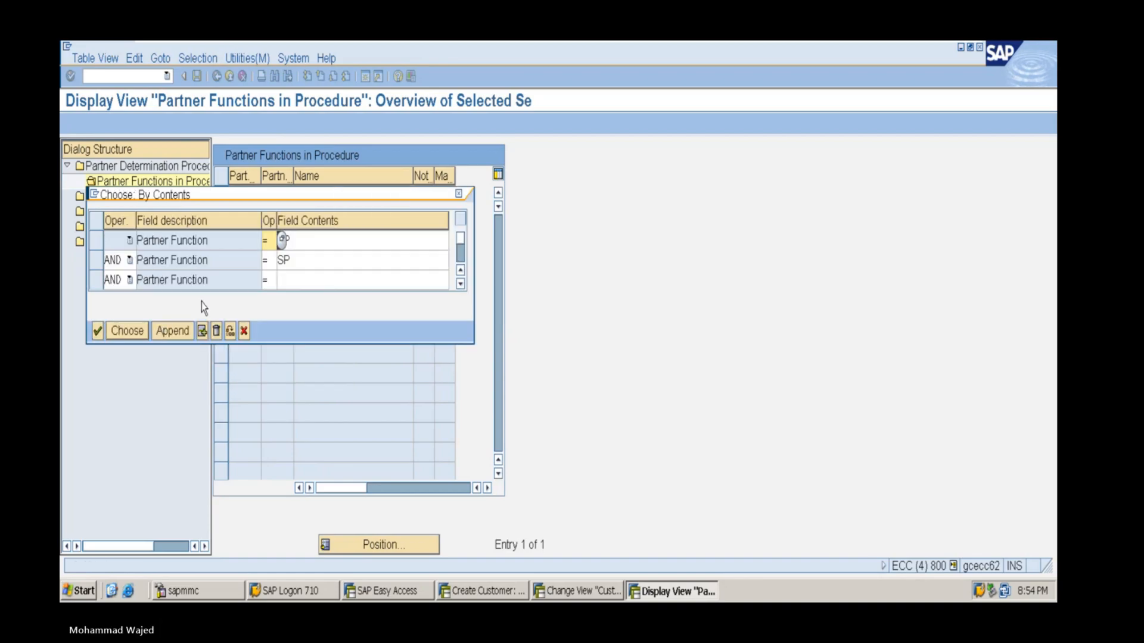
{"action": "left_click", "coordinate": [299, 282]}
{"action": "type", "text": "PY"}
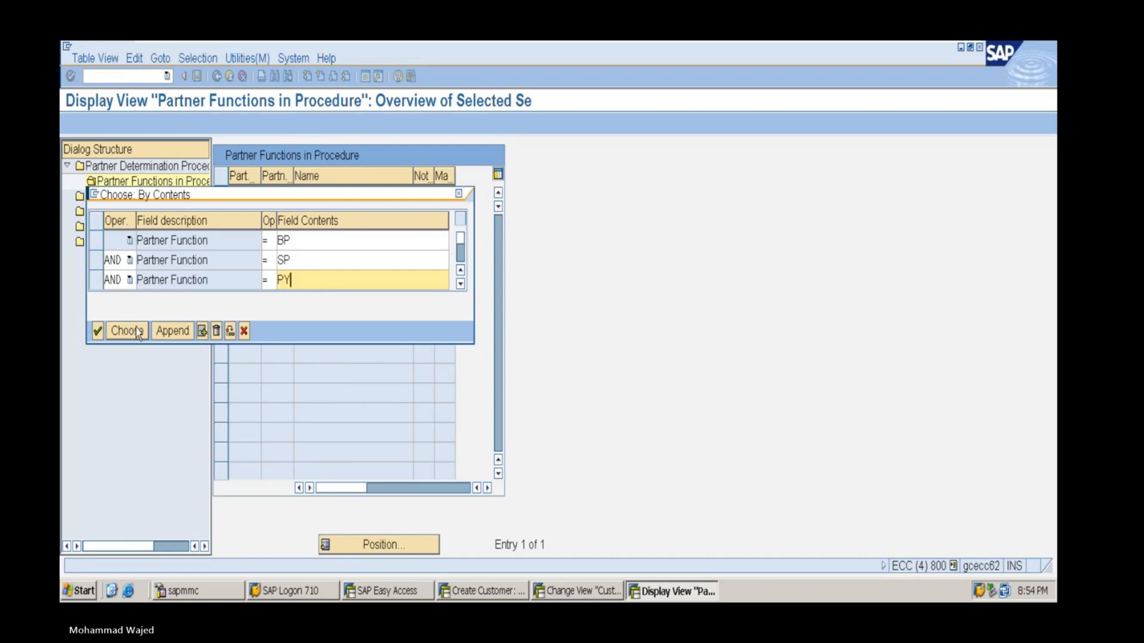
Append a fourth Partner Function condition for SH and apply the selection to procedure AG's entries
{"action": "left_click", "coordinate": [175, 329]}
{"action": "left_click", "coordinate": [96, 299]}
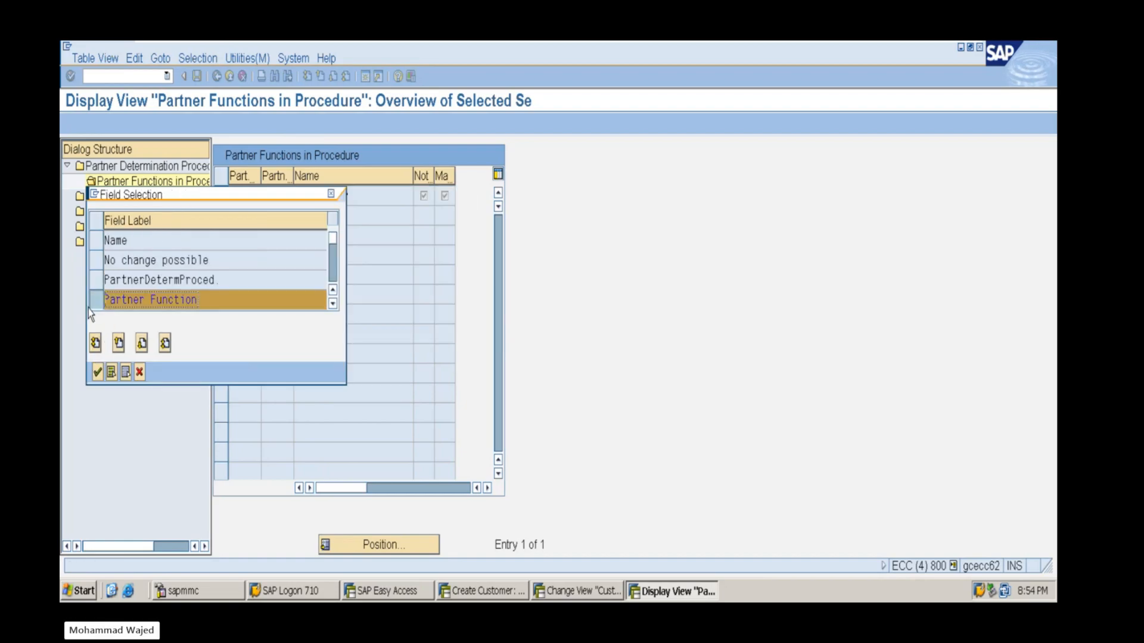
{"action": "left_click", "coordinate": [97, 373]}
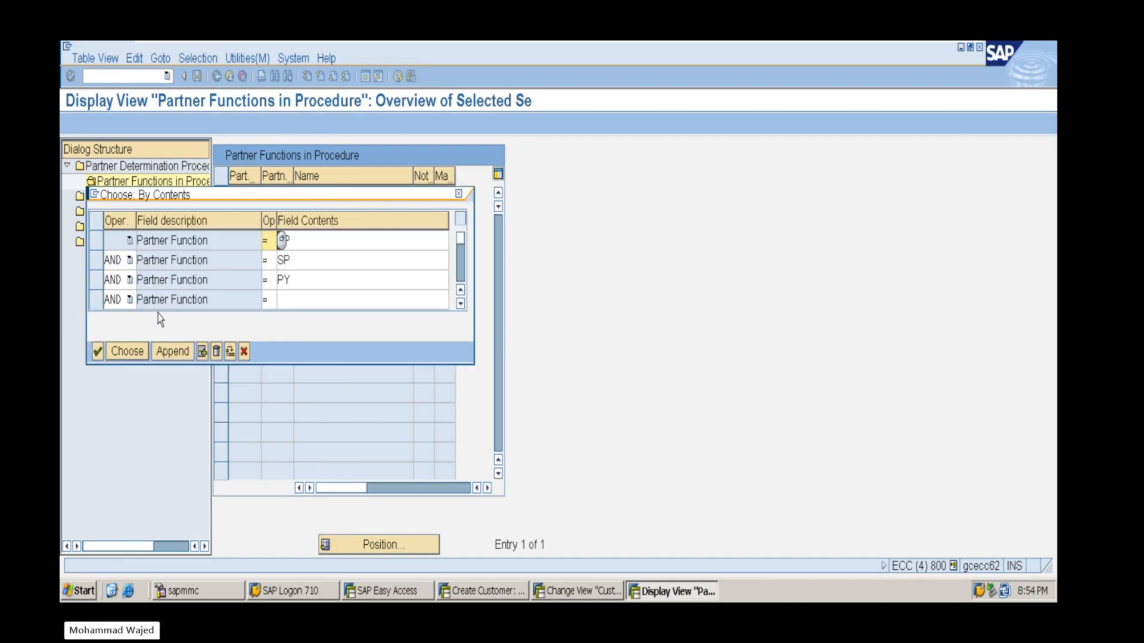
{"action": "left_click", "coordinate": [306, 302]}
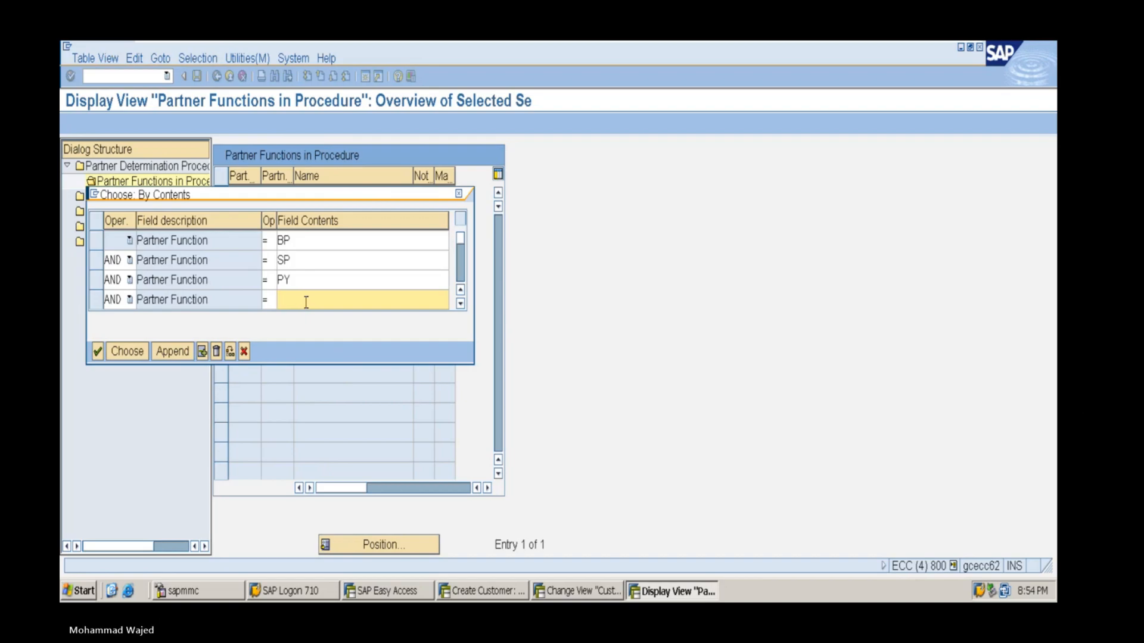
{"action": "type", "text": "SH"}
{"action": "left_click", "coordinate": [127, 351]}
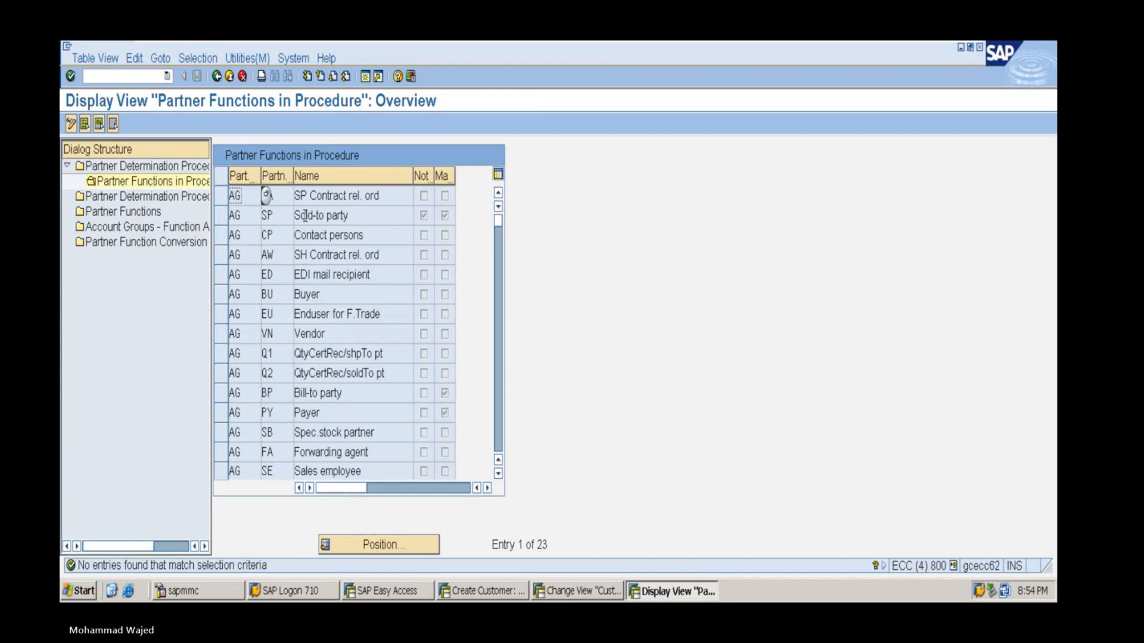
Mark the Sold-to party, Payer and Ship-to party rows among procedure AG's partner functions
{"action": "left_click", "coordinate": [286, 197]}
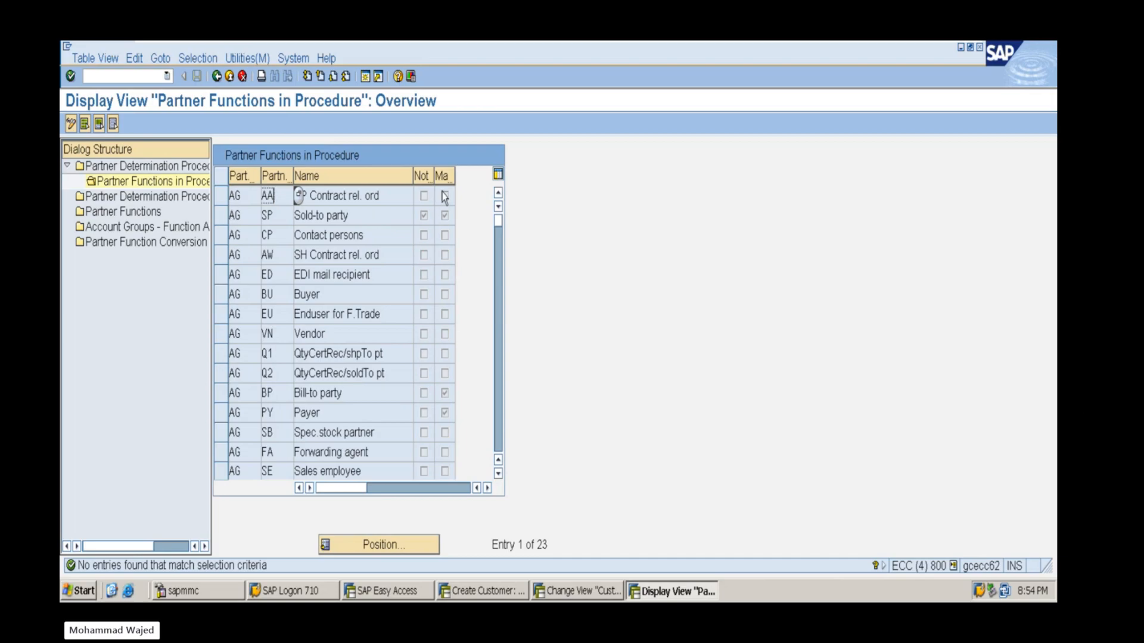
{"action": "left_click", "coordinate": [221, 221]}
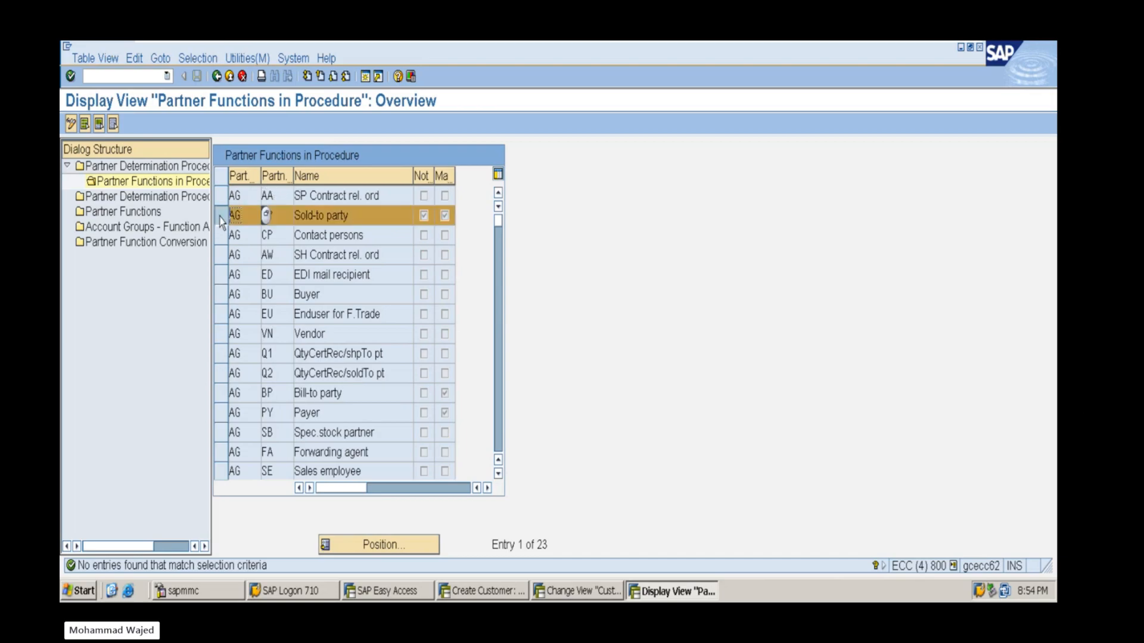
{"action": "left_click", "coordinate": [222, 413]}
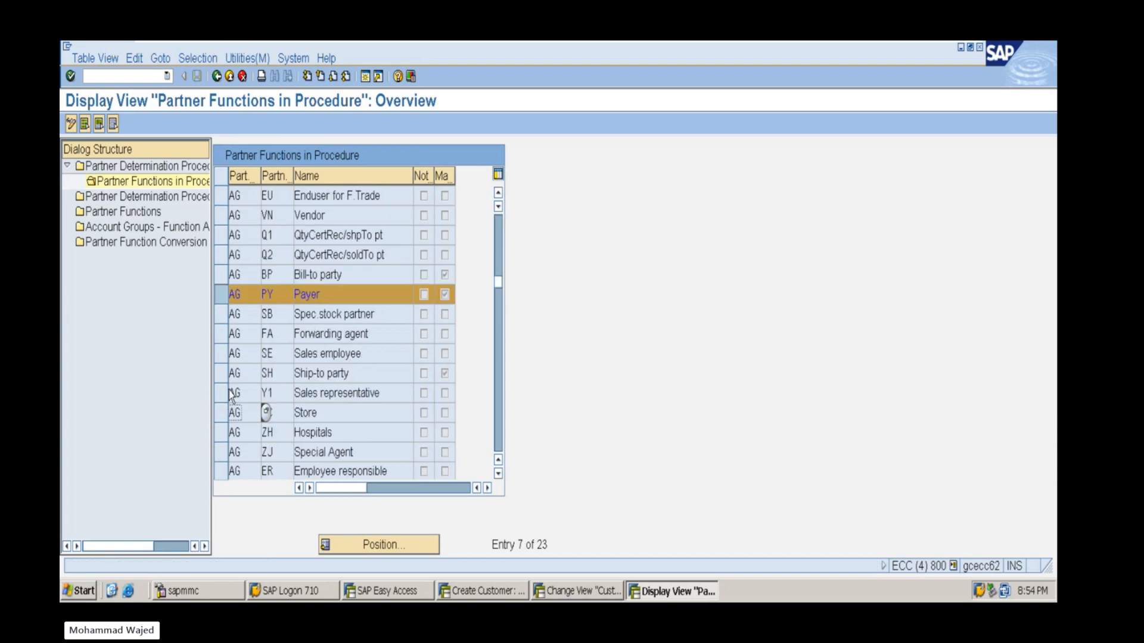
{"action": "scroll", "coordinate": [221, 417], "scroll_direction": "down", "scroll_amount": 3}
{"action": "left_click", "coordinate": [222, 314]}
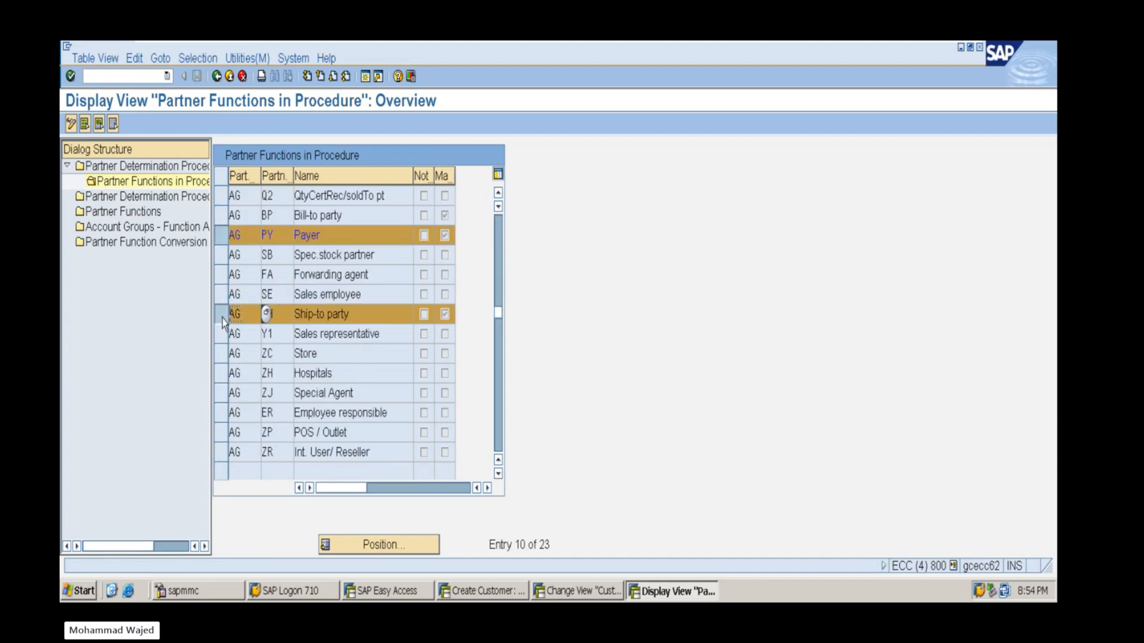
{"action": "scroll", "coordinate": [217, 413], "scroll_direction": "down", "scroll_amount": 3}
{"action": "scroll", "coordinate": [217, 414], "scroll_direction": "up", "scroll_amount": 5}
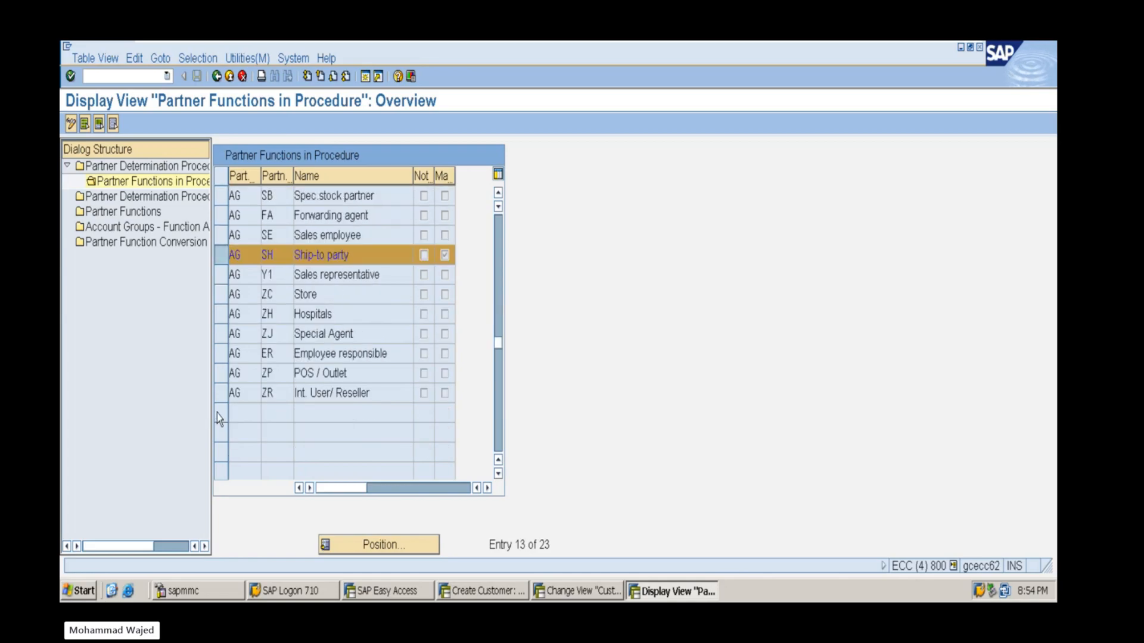
{"action": "scroll", "coordinate": [239, 381], "scroll_direction": "up", "scroll_amount": 1}
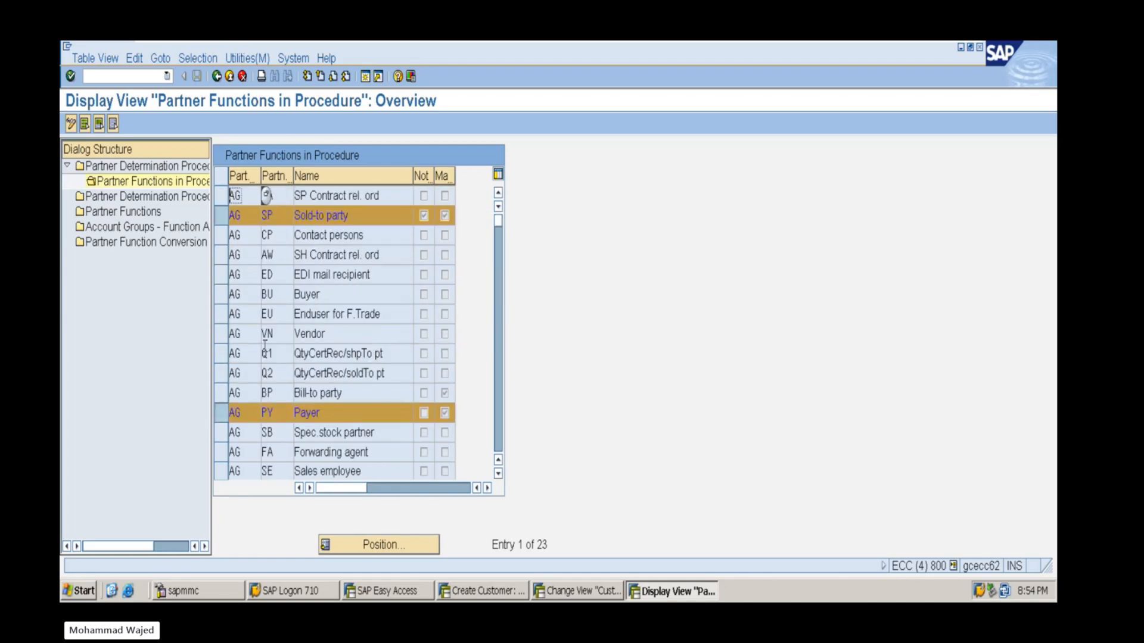
Mark the Bill-to party row as well and review the mandatory flags of the marked partner functions
{"action": "left_click", "coordinate": [282, 195]}
{"action": "scroll", "coordinate": [277, 380], "scroll_direction": "down", "scroll_amount": 3}
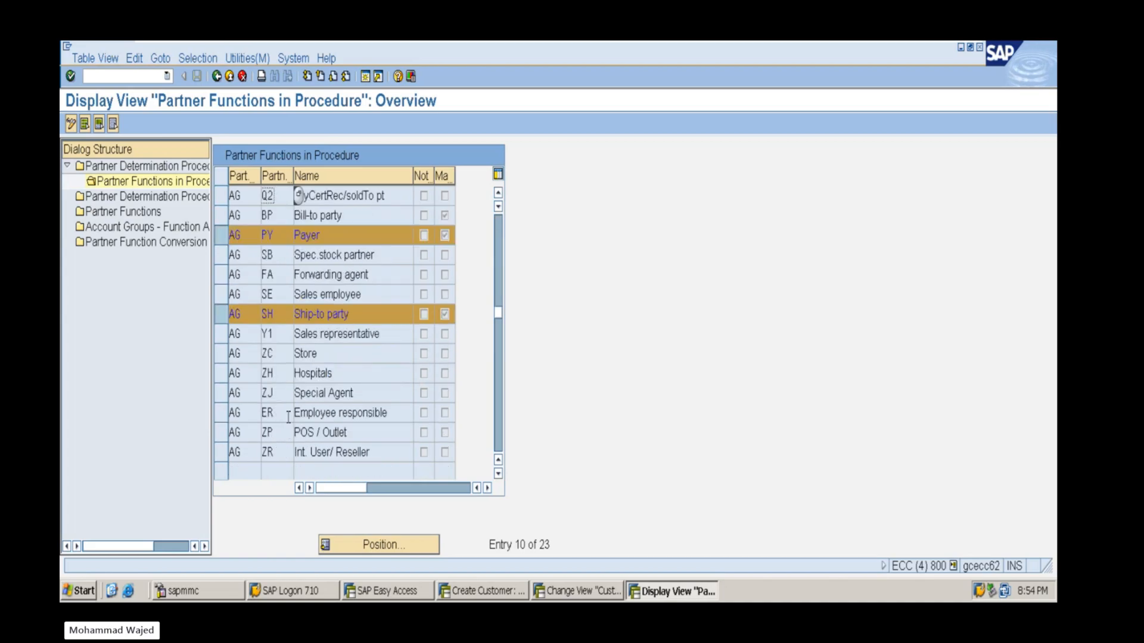
{"action": "scroll", "coordinate": [288, 416], "scroll_direction": "up", "scroll_amount": 2}
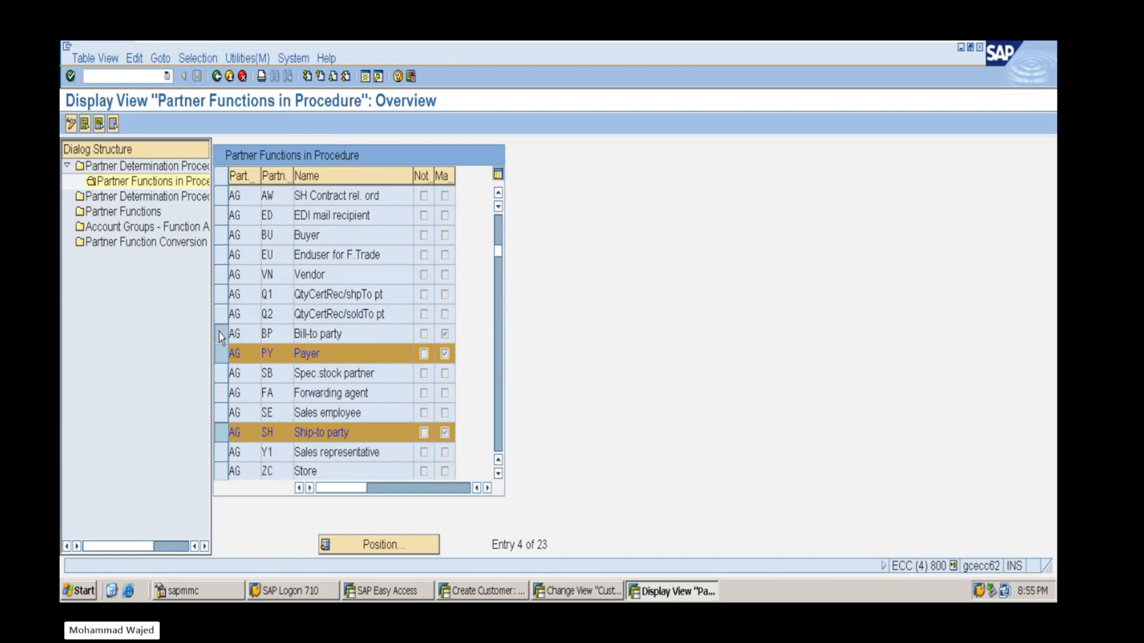
{"action": "left_click", "coordinate": [220, 337]}
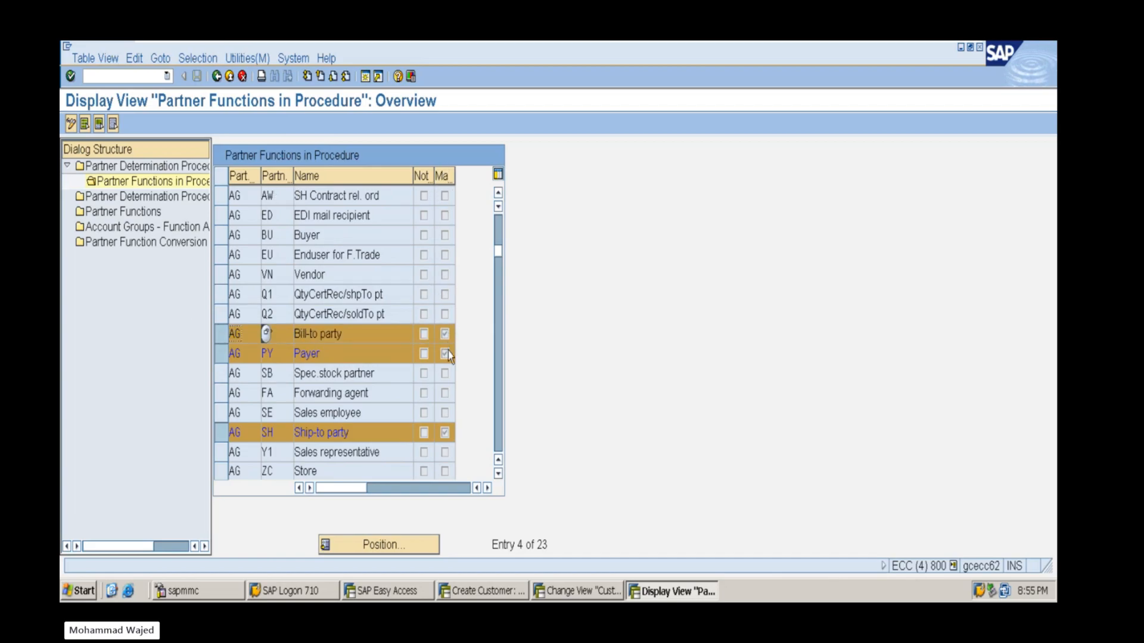
{"action": "scroll", "coordinate": [431, 427], "scroll_direction": "down", "scroll_amount": 2}
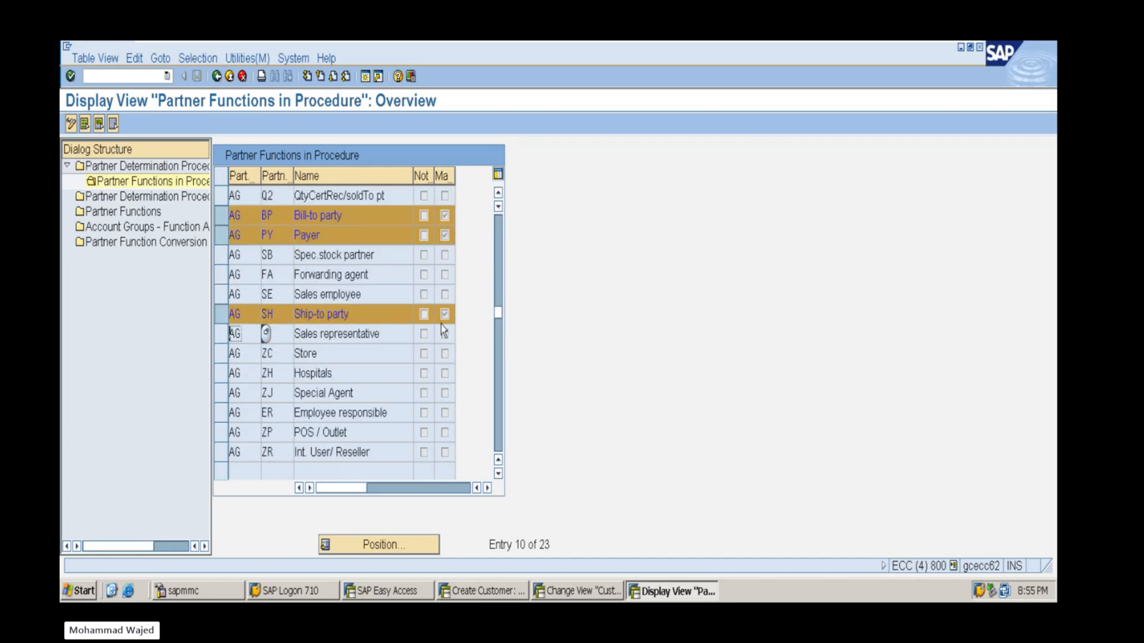
{"action": "scroll", "coordinate": [440, 324], "scroll_direction": "up", "scroll_amount": 3}
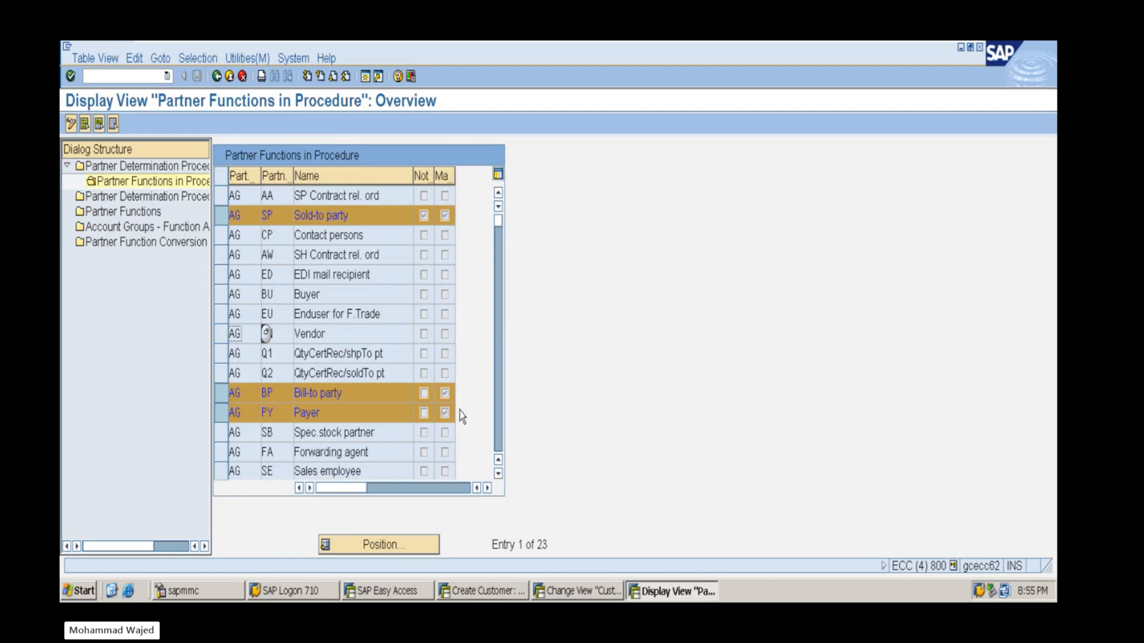
{"action": "scroll", "coordinate": [462, 416], "scroll_direction": "down", "scroll_amount": 3}
{"action": "scroll", "coordinate": [369, 295], "scroll_direction": "up", "scroll_amount": 3}
Check the partner determination procedure in account group X001's details and compare it with procedure AG's partner functions
{"action": "left_click", "coordinate": [579, 591]}
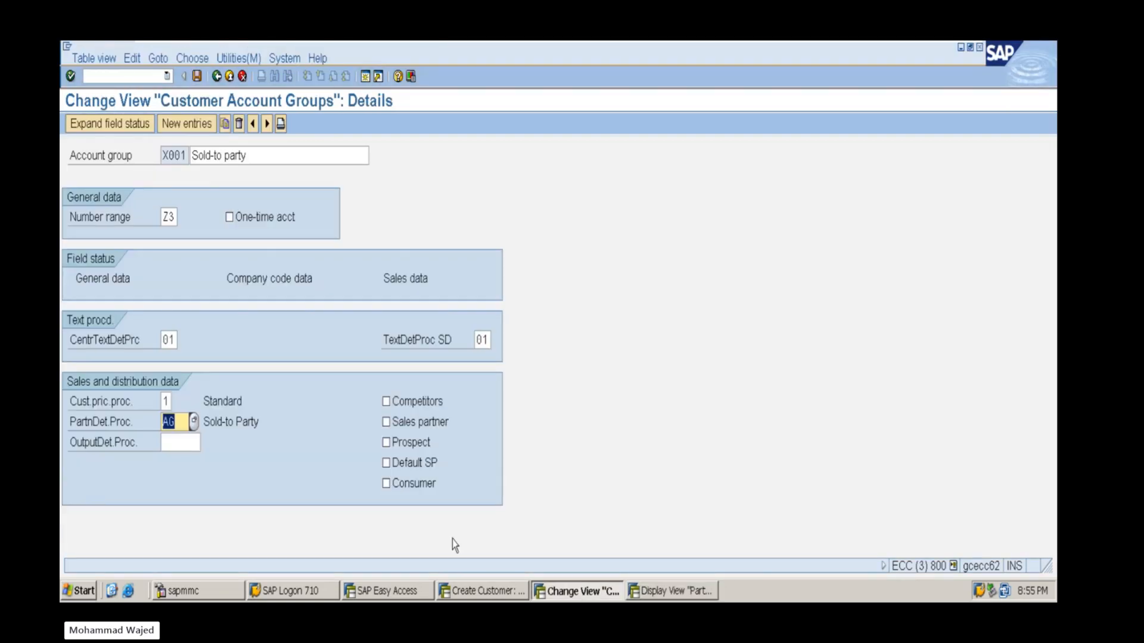
{"action": "double_click", "coordinate": [164, 155]}
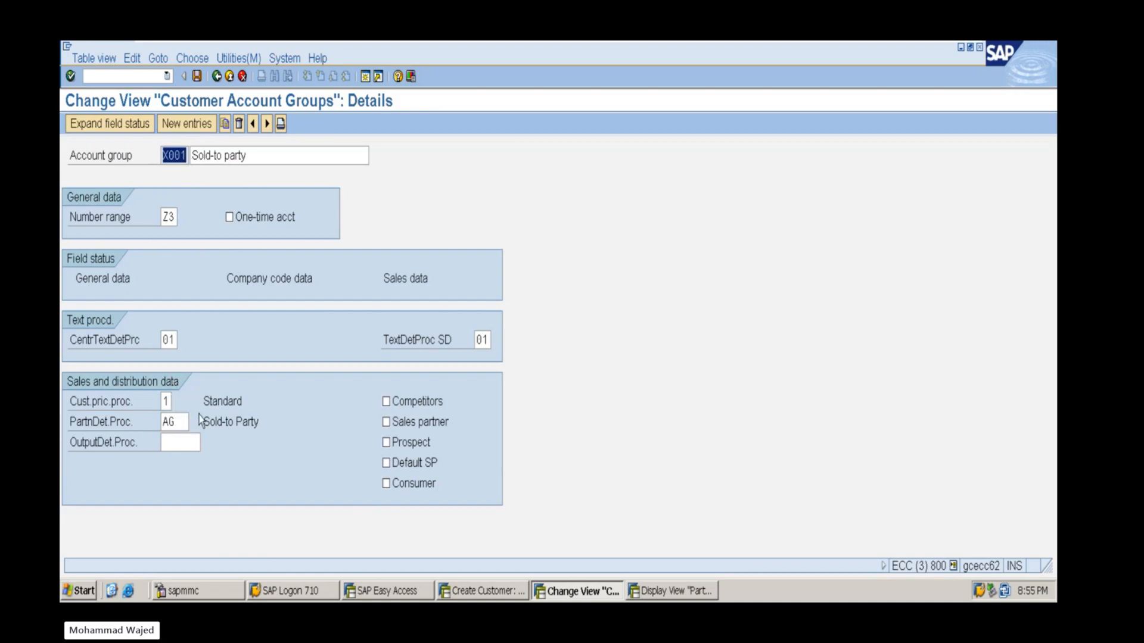
{"action": "double_click", "coordinate": [186, 421]}
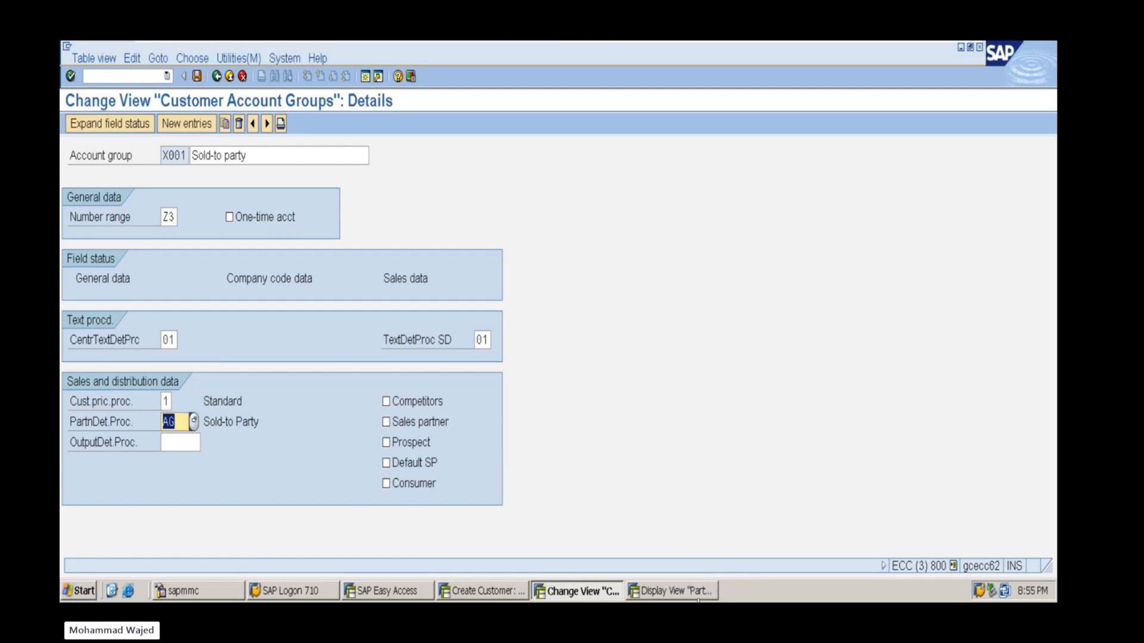
{"action": "left_click", "coordinate": [696, 598]}
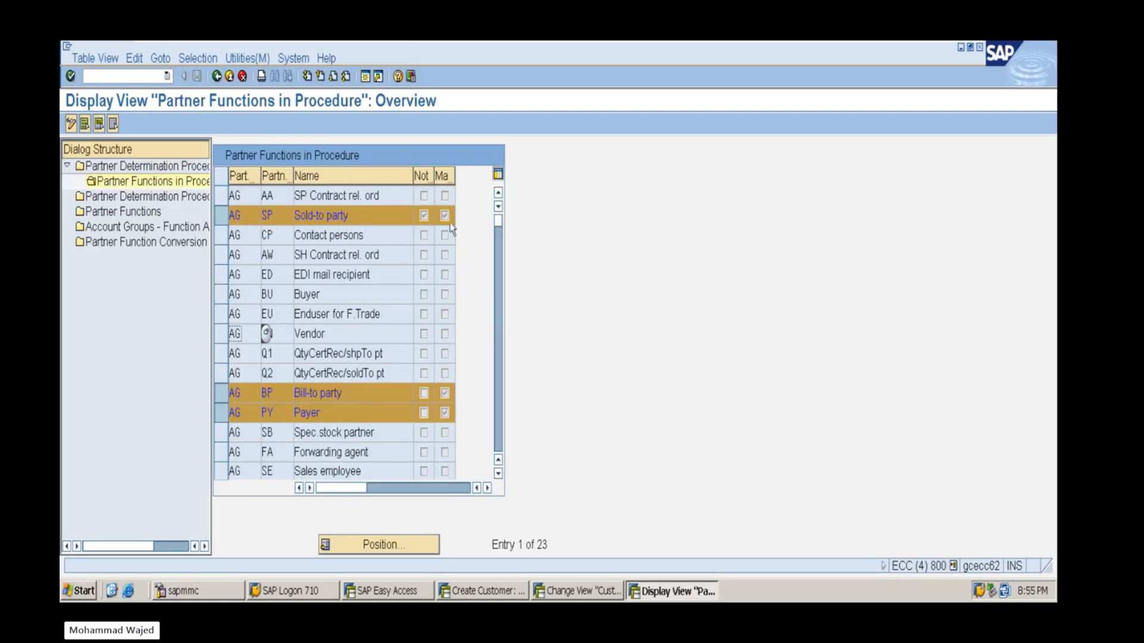
{"action": "scroll", "coordinate": [443, 412], "scroll_direction": "down", "scroll_amount": 2}
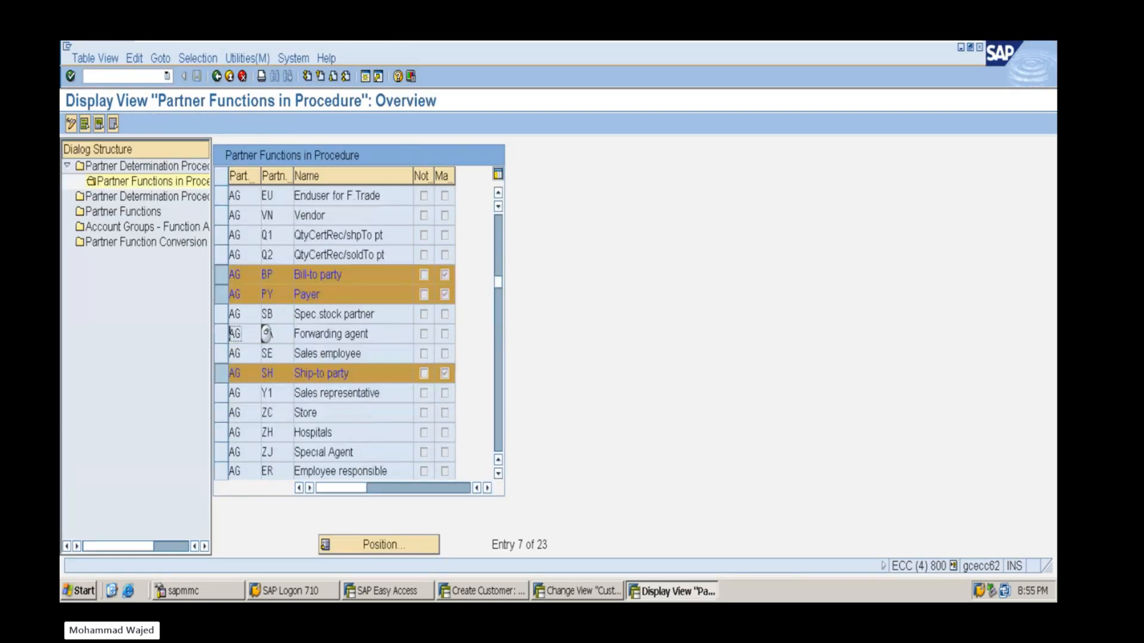
Review the partner function rows in the new customer's sales area data and return to procedure AG's partner function list
{"action": "left_click", "coordinate": [386, 592]}
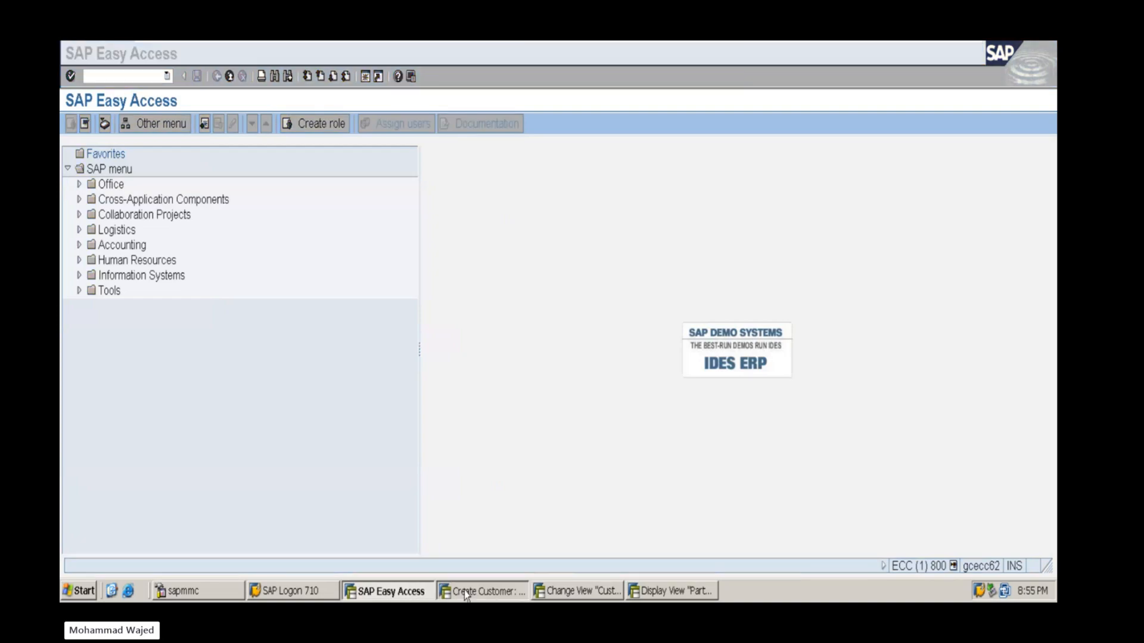
{"action": "left_click", "coordinate": [464, 591]}
{"action": "key", "text": "Down"}
{"action": "key", "text": "Down"}
{"action": "key", "text": "Down"}
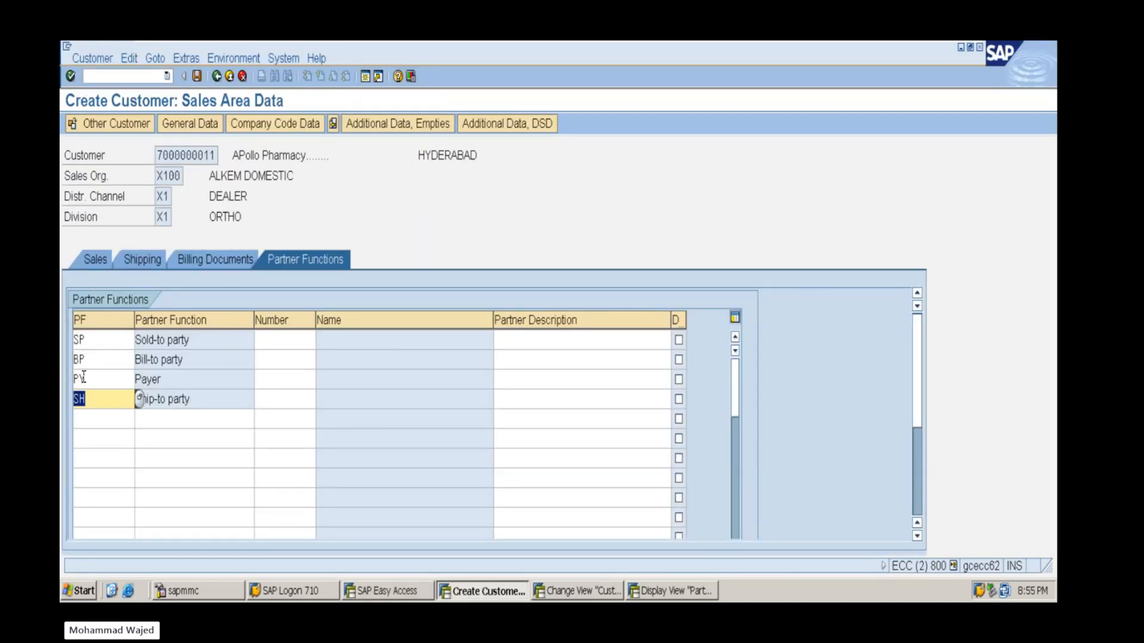
{"action": "left_click", "coordinate": [680, 596]}
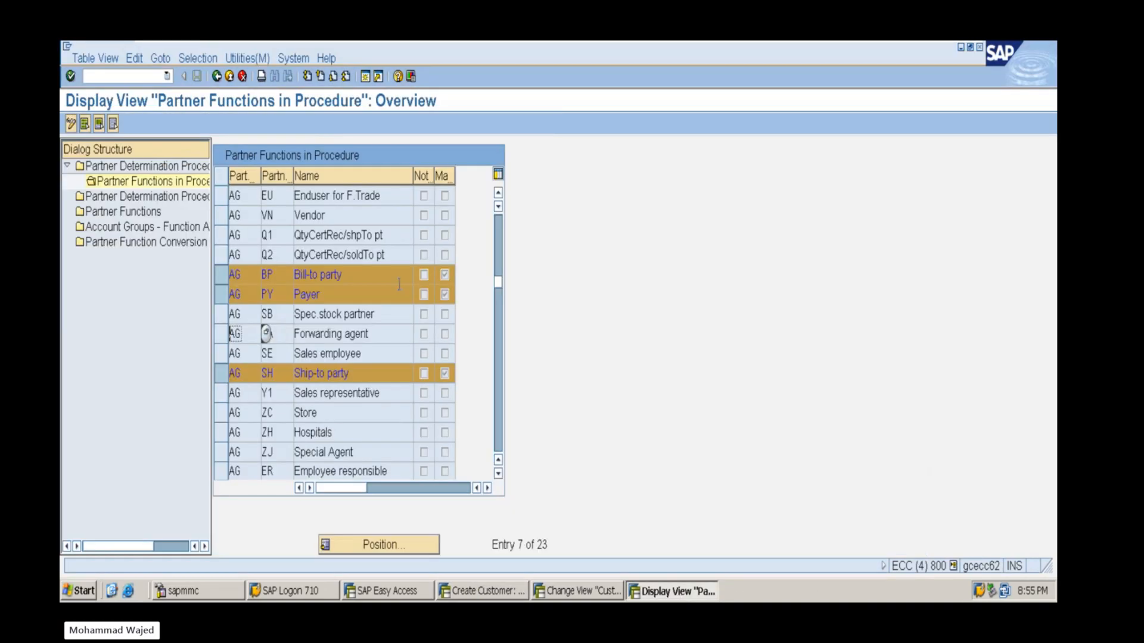
Go back to the Partner Determination Procedures overview and position the list at procedure XAG
{"action": "left_click", "coordinate": [214, 77]}
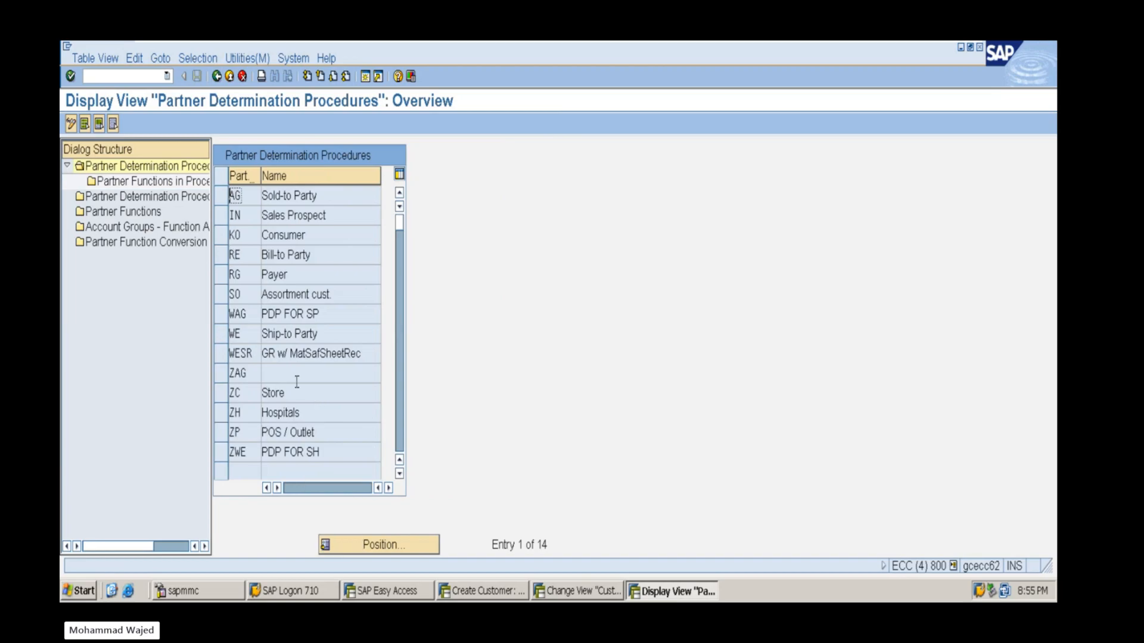
{"action": "left_click", "coordinate": [381, 546]}
{"action": "type", "text": "XAG"}
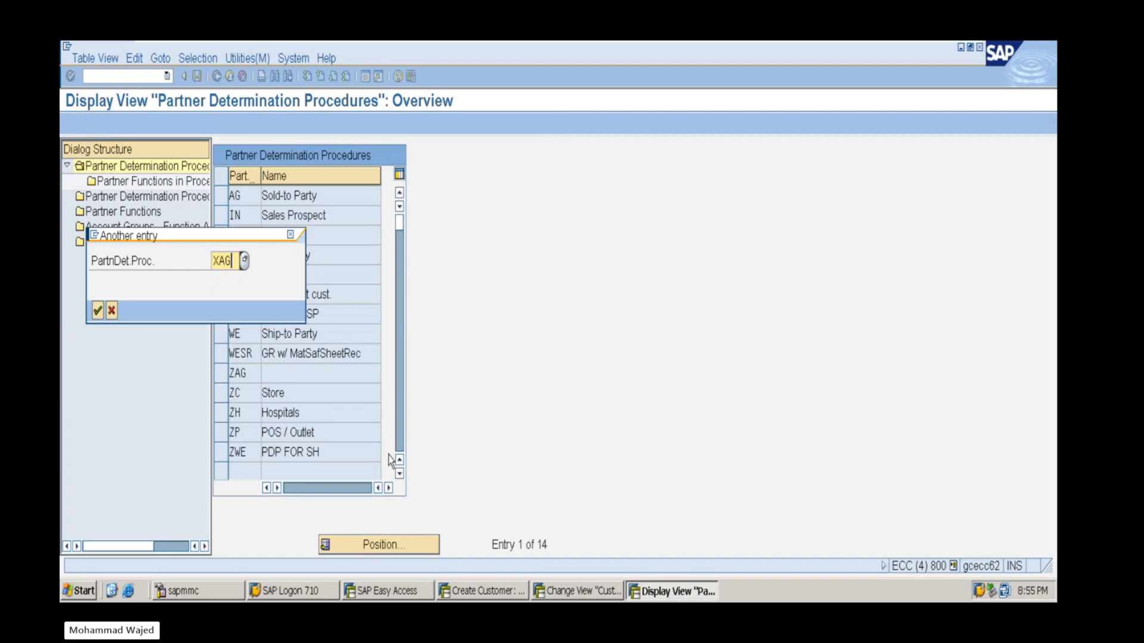
{"action": "key", "text": "Return"}
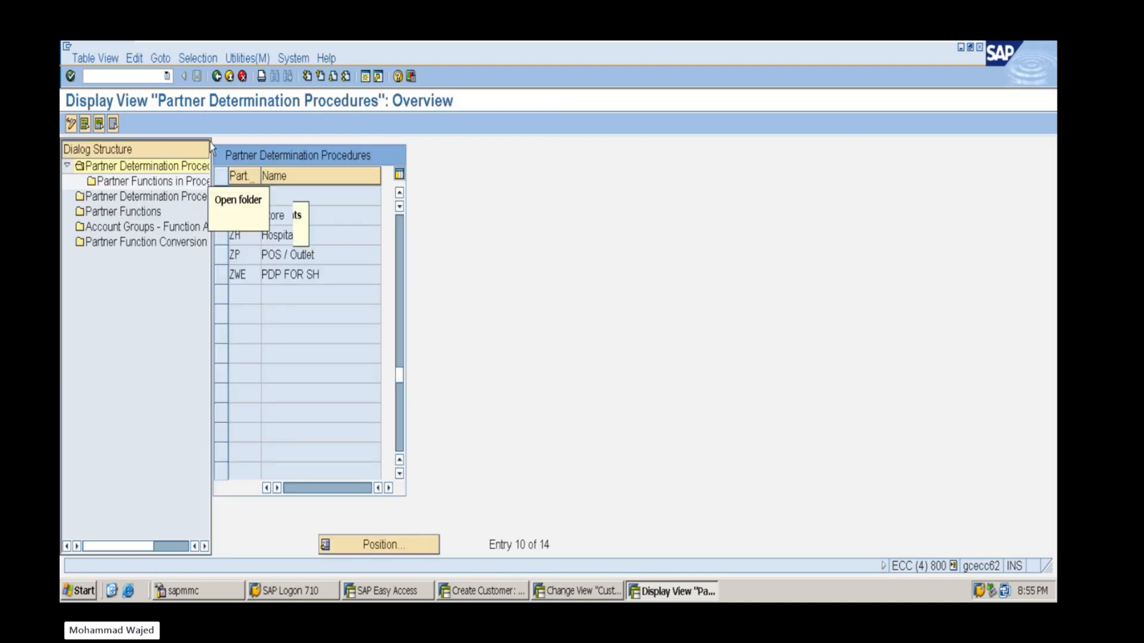
Exit partner determination maintenance and the customer account group X001 details, returning both sessions to SAP Easy Access
{"action": "left_click", "coordinate": [220, 78]}
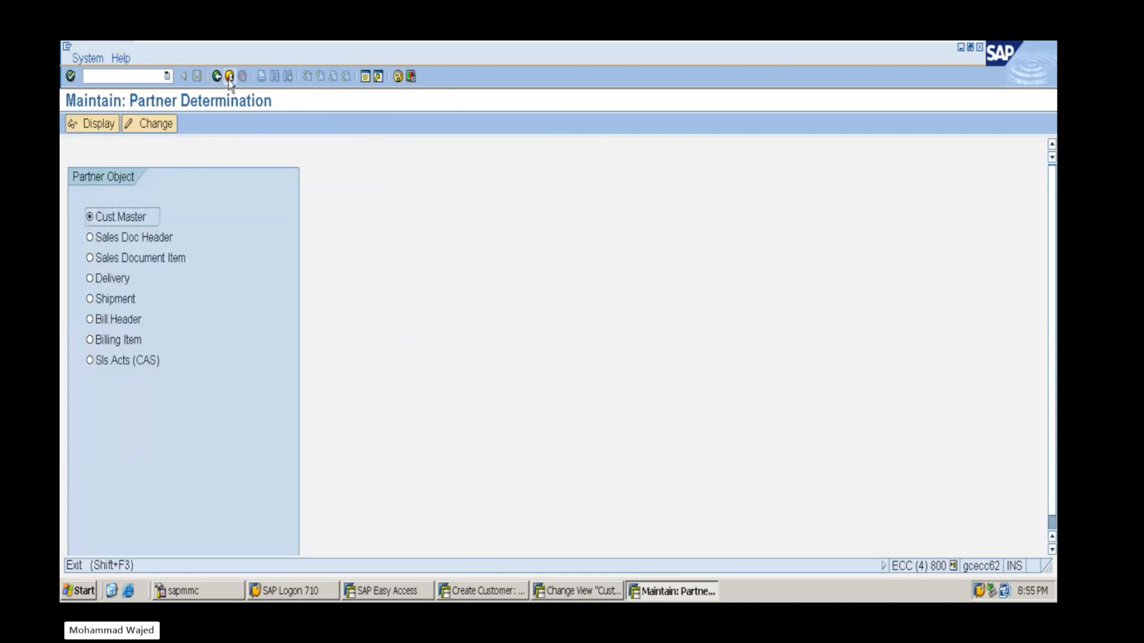
{"action": "left_click", "coordinate": [228, 80]}
{"action": "left_click", "coordinate": [468, 588]}
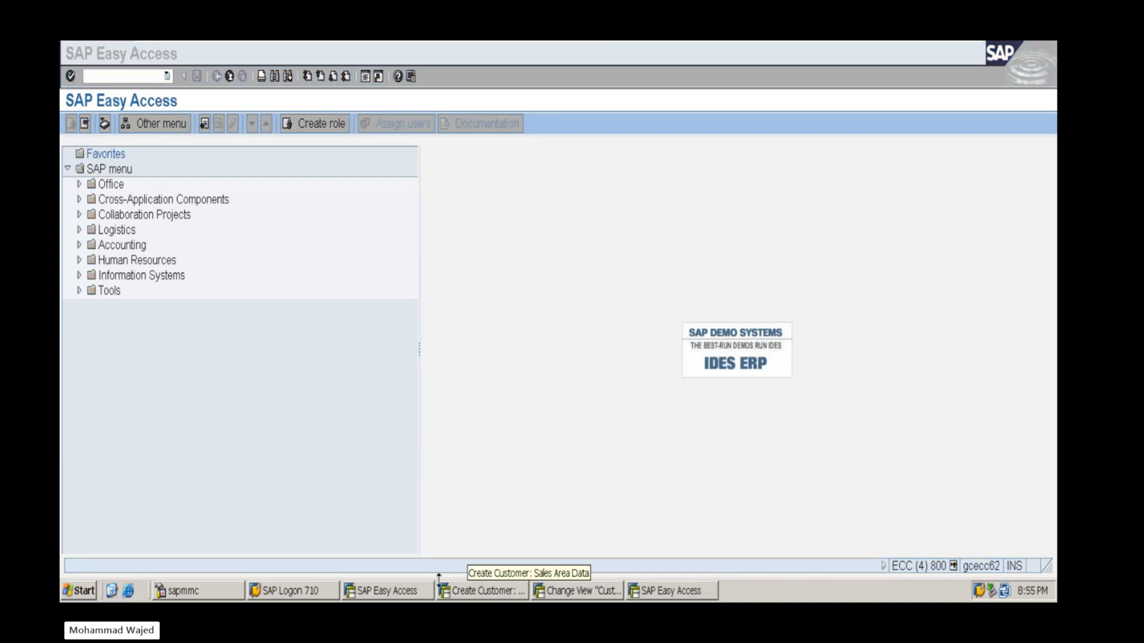
{"action": "left_click", "coordinate": [560, 589]}
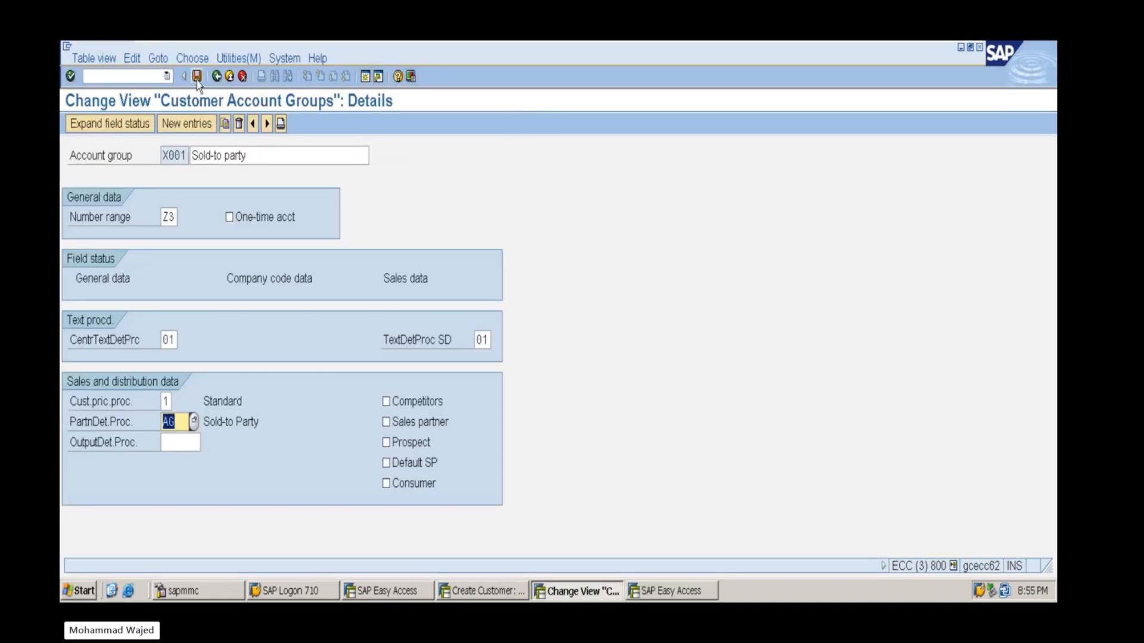
{"action": "left_click", "coordinate": [218, 79]}
{"action": "left_click", "coordinate": [218, 79]}
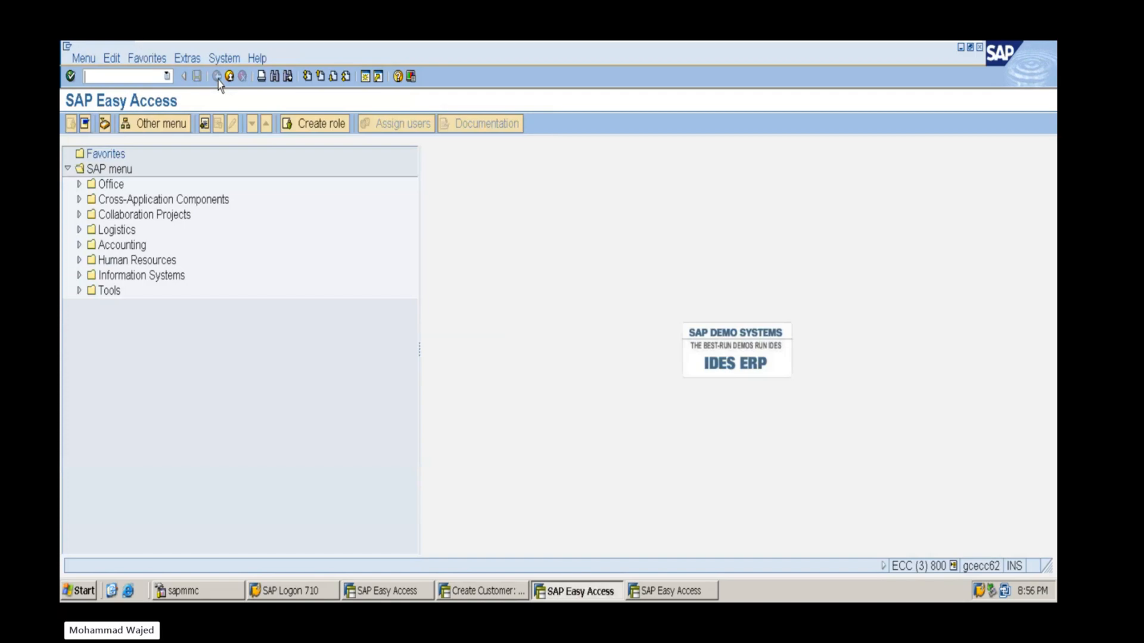
In another SAP session, run transaction VOPA and open the customer master's partner determination for changing
{"action": "left_click", "coordinate": [668, 590]}
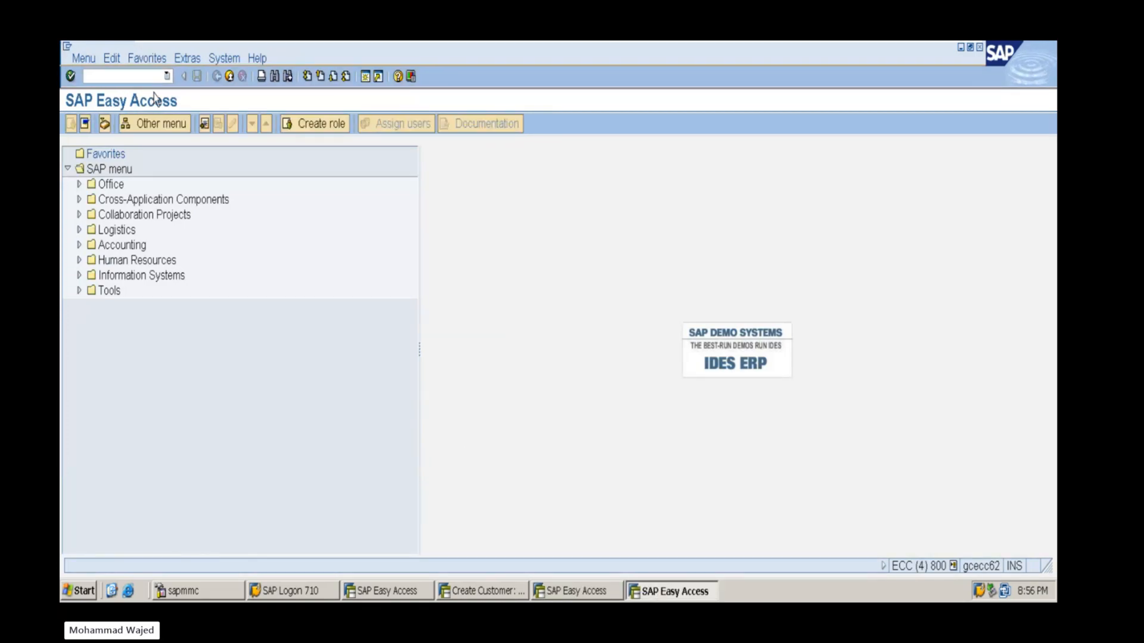
{"action": "type", "text": "vopa"}
{"action": "key", "text": "Return"}
{"action": "left_click", "coordinate": [137, 131]}
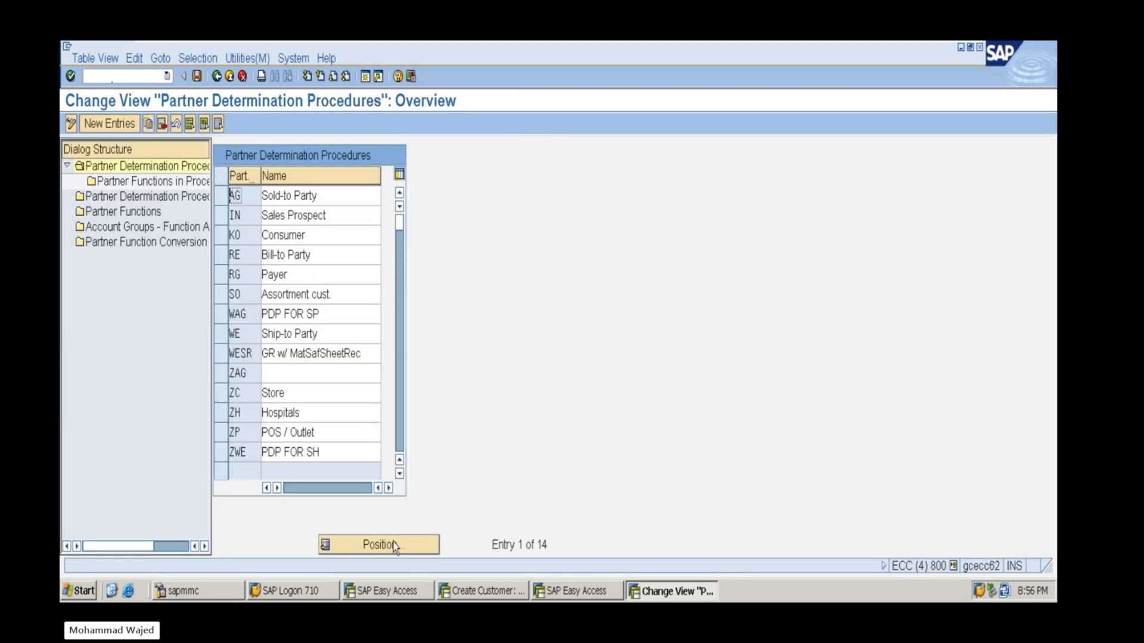
Add a new partner determination procedure XAG with the name PDP FOR SP
{"action": "left_click", "coordinate": [92, 125]}
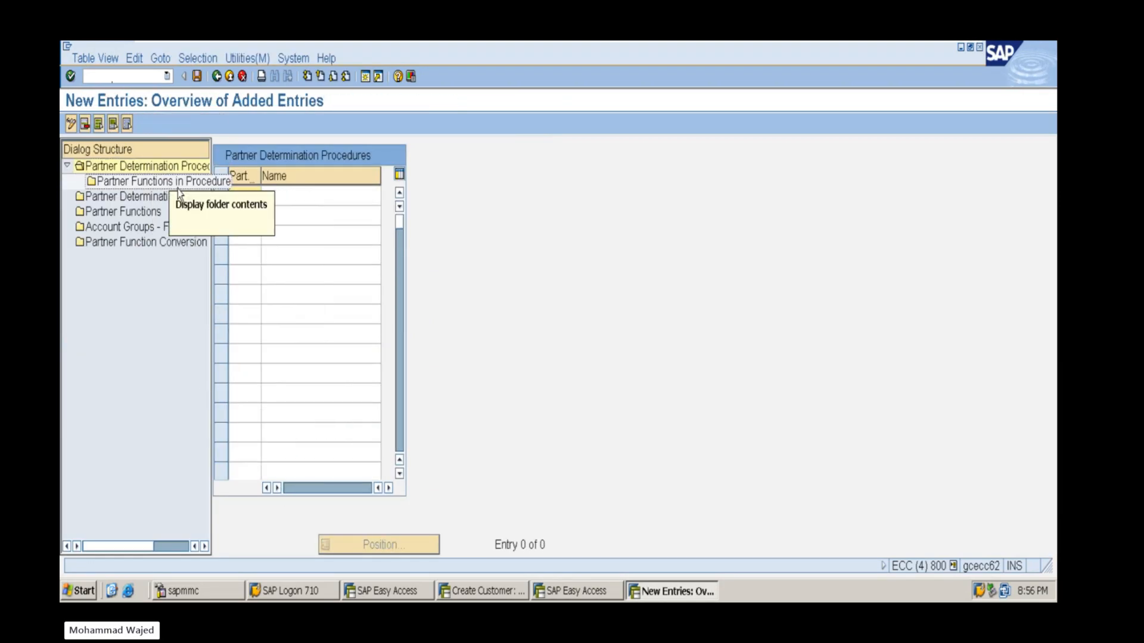
{"action": "type", "text": "XAG"}
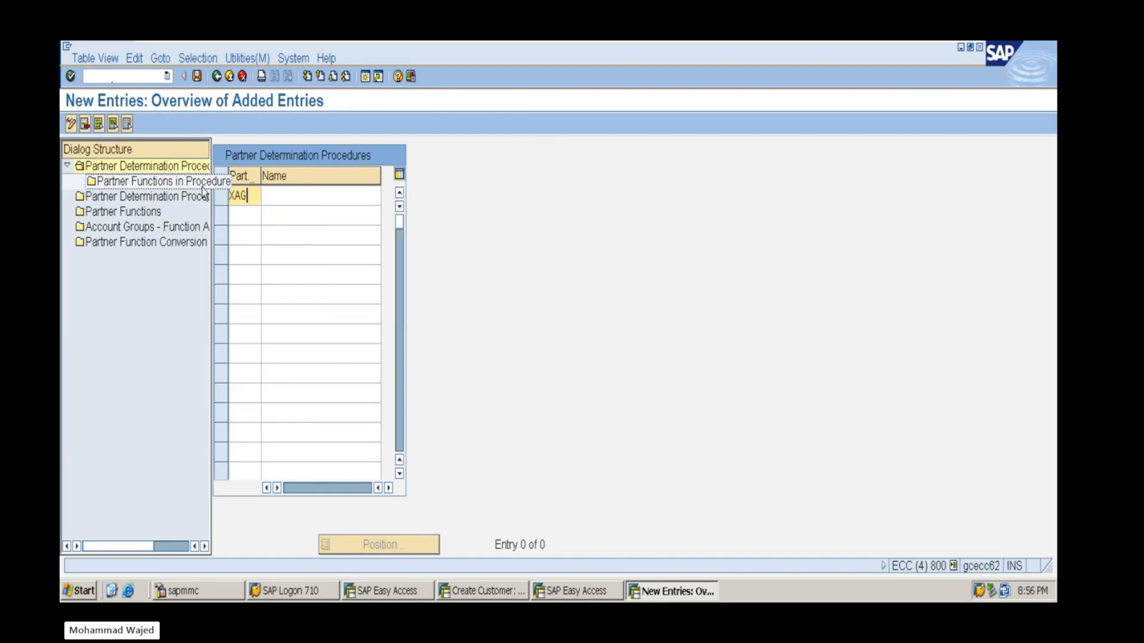
{"action": "key", "text": "Tab"}
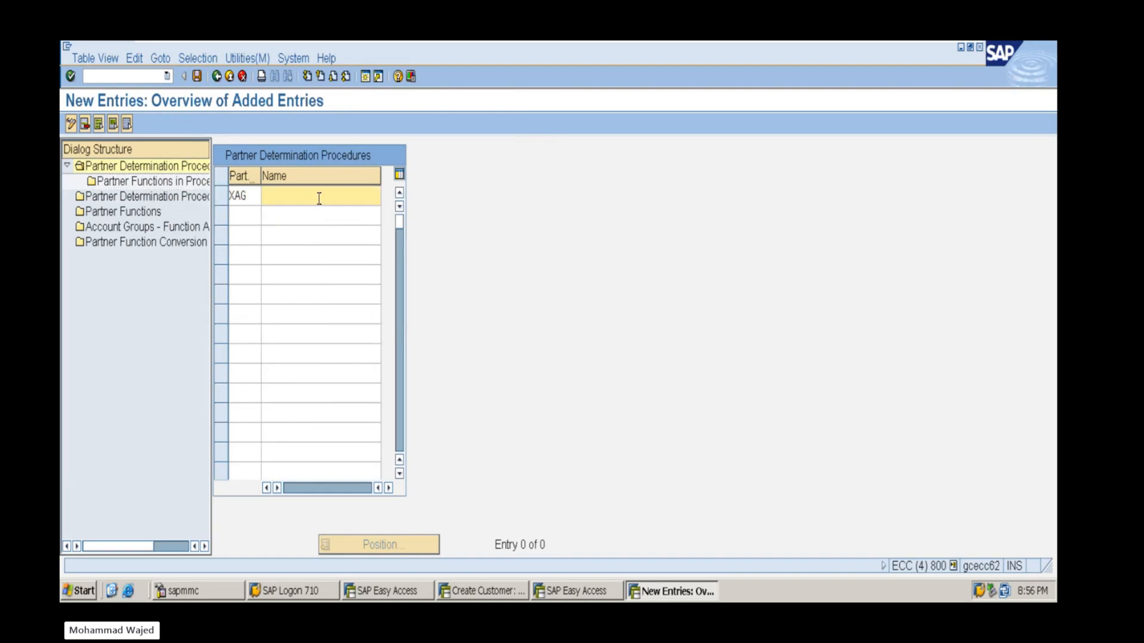
{"action": "type", "text": "PDP"}
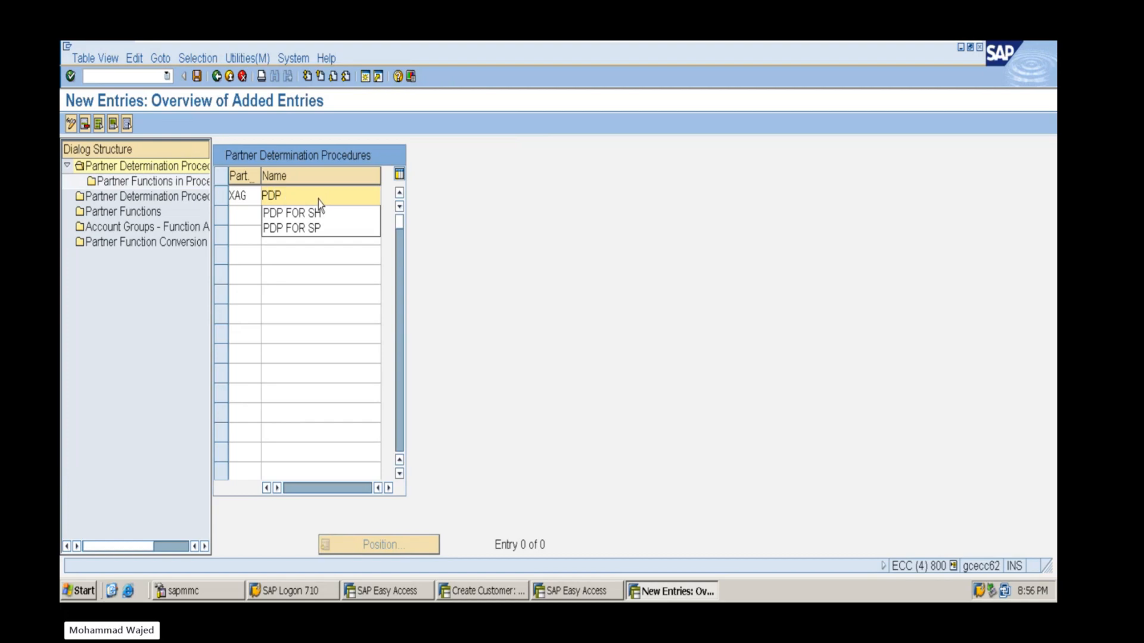
{"action": "type", "text": " FOR sp"}
{"action": "key", "text": "BackSpace"}
{"action": "key", "text": "BackSpace"}
{"action": "type", "text": "SP"}
{"action": "key", "text": "Return"}
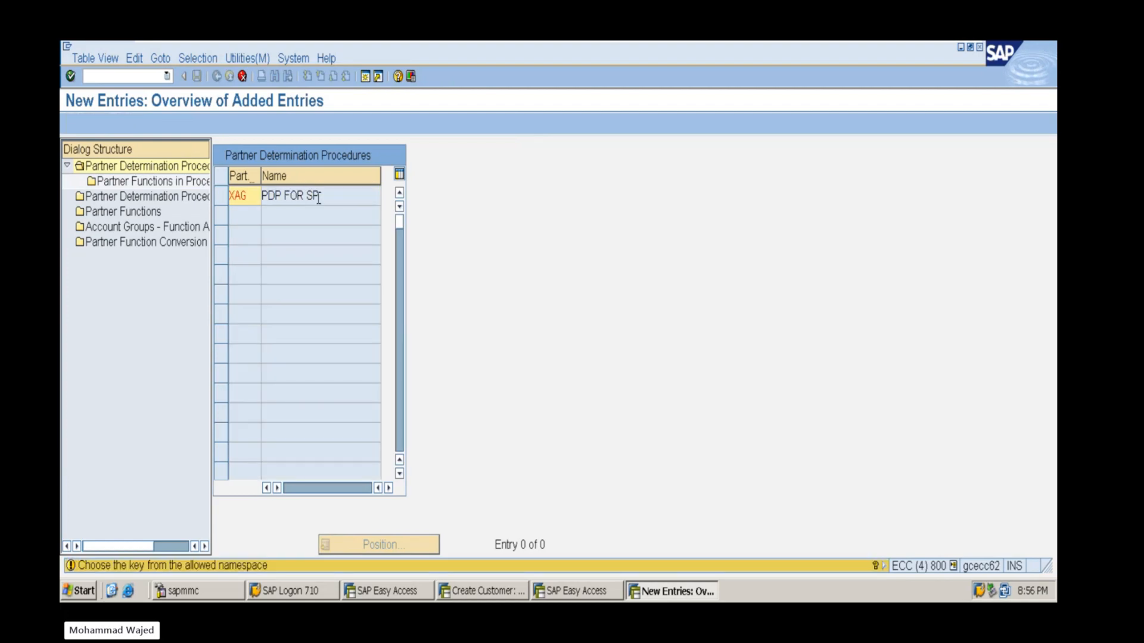
{"action": "key", "text": "Return"}
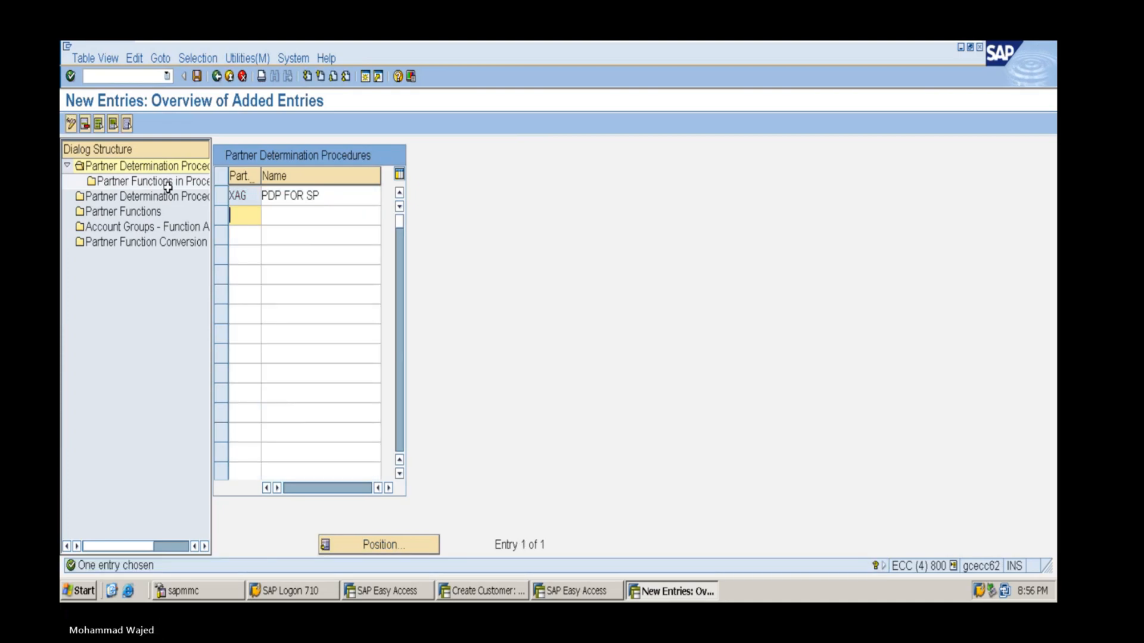
Add the partner functions SP, SH, BP and PY to procedure XAG
{"action": "left_click", "coordinate": [222, 195]}
{"action": "double_click", "coordinate": [126, 181]}
{"action": "key", "text": "F5"}
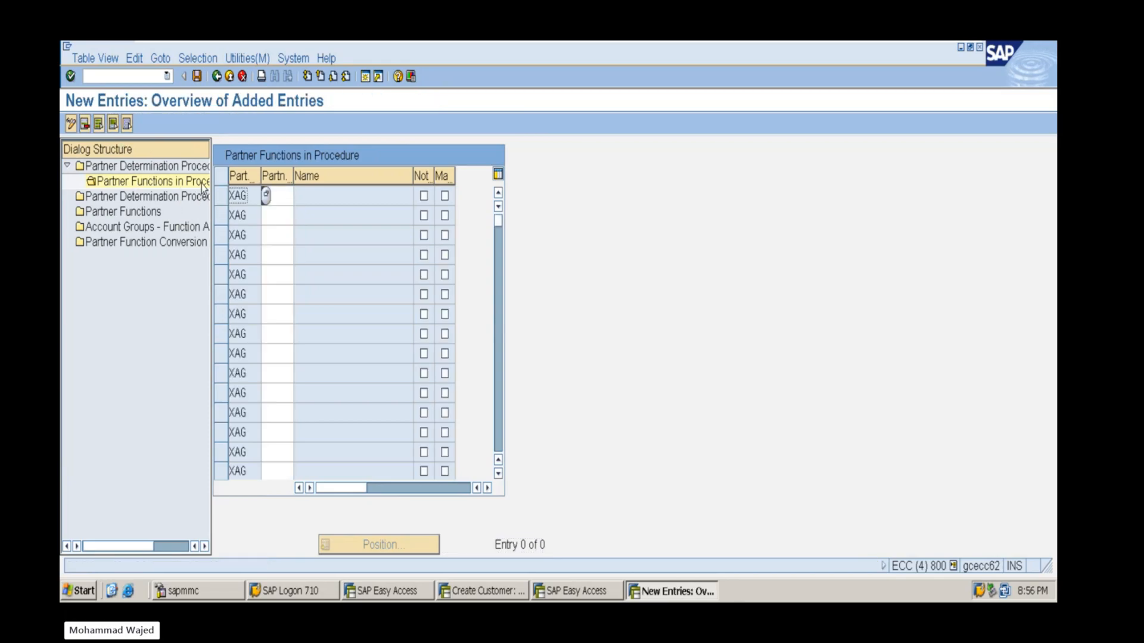
{"action": "left_click", "coordinate": [282, 196]}
{"action": "left_click_drag", "start_coordinate": [293, 176], "coordinate": [317, 176]}
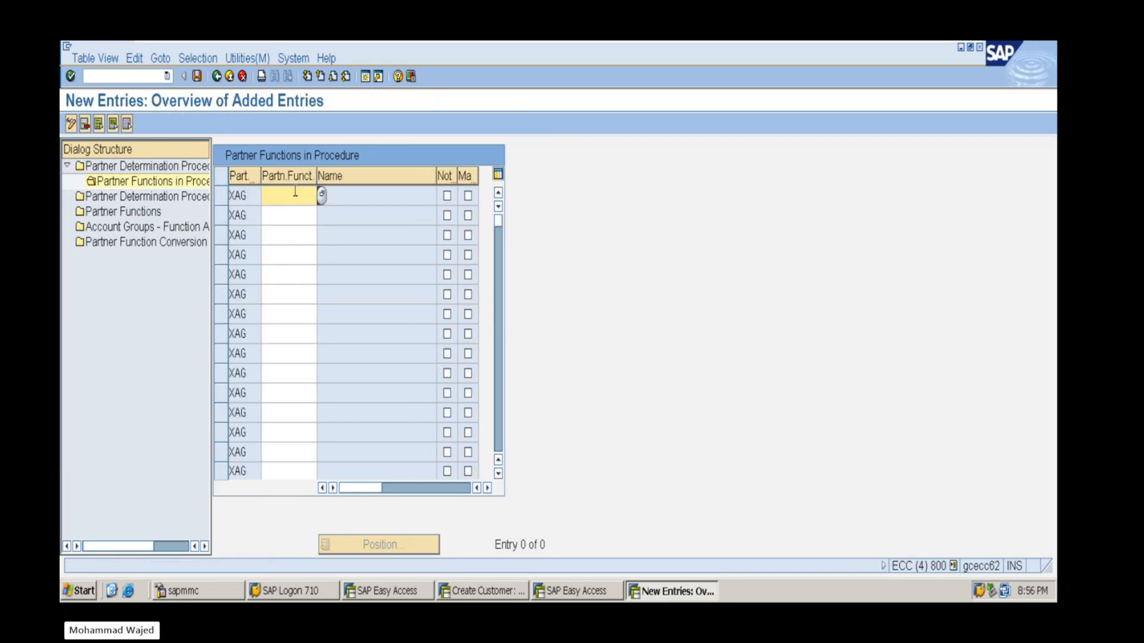
{"action": "type", "text": "SP"}
{"action": "key", "text": "Down"}
{"action": "type", "text": "SH"}
{"action": "key", "text": "Down"}
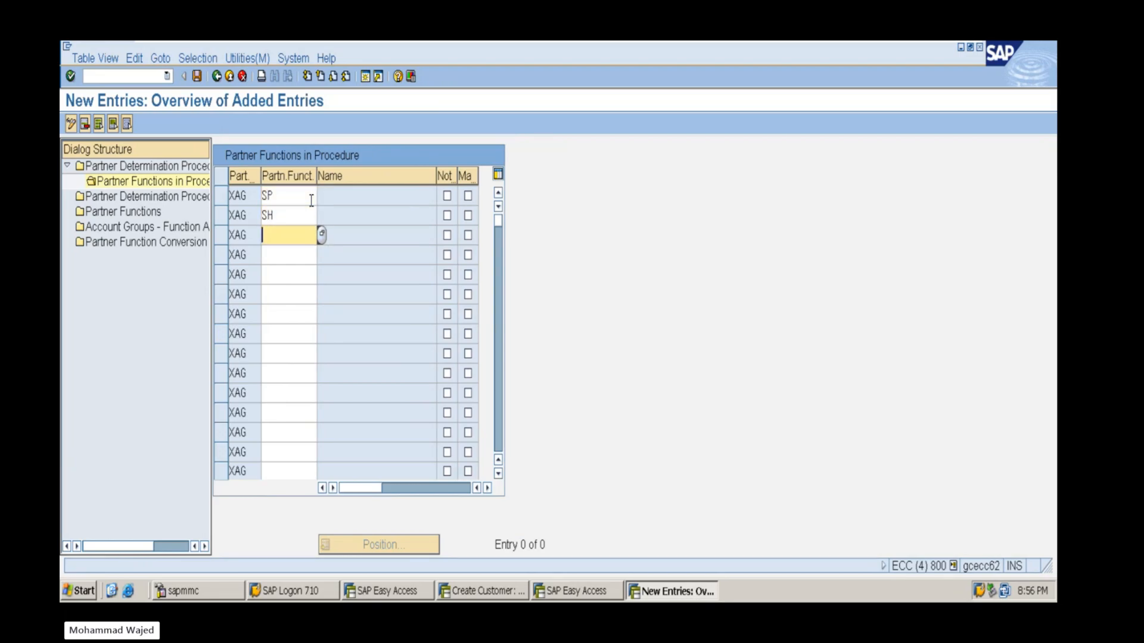
{"action": "type", "text": "BP"}
{"action": "key", "text": "Down"}
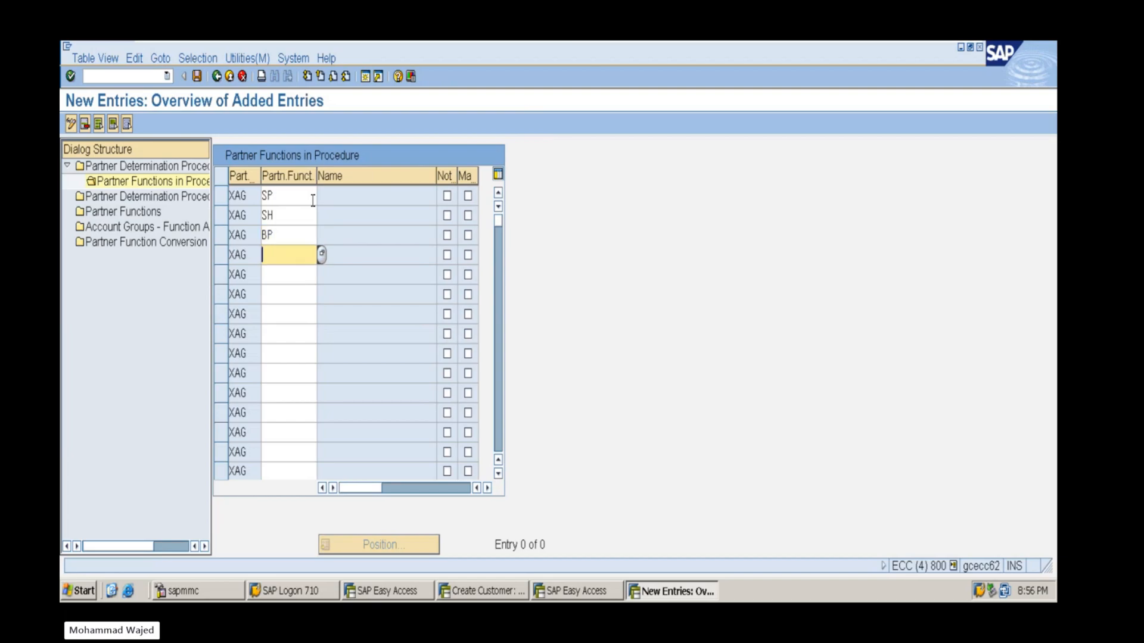
{"action": "type", "text": "PY"}
{"action": "key", "text": "Return"}
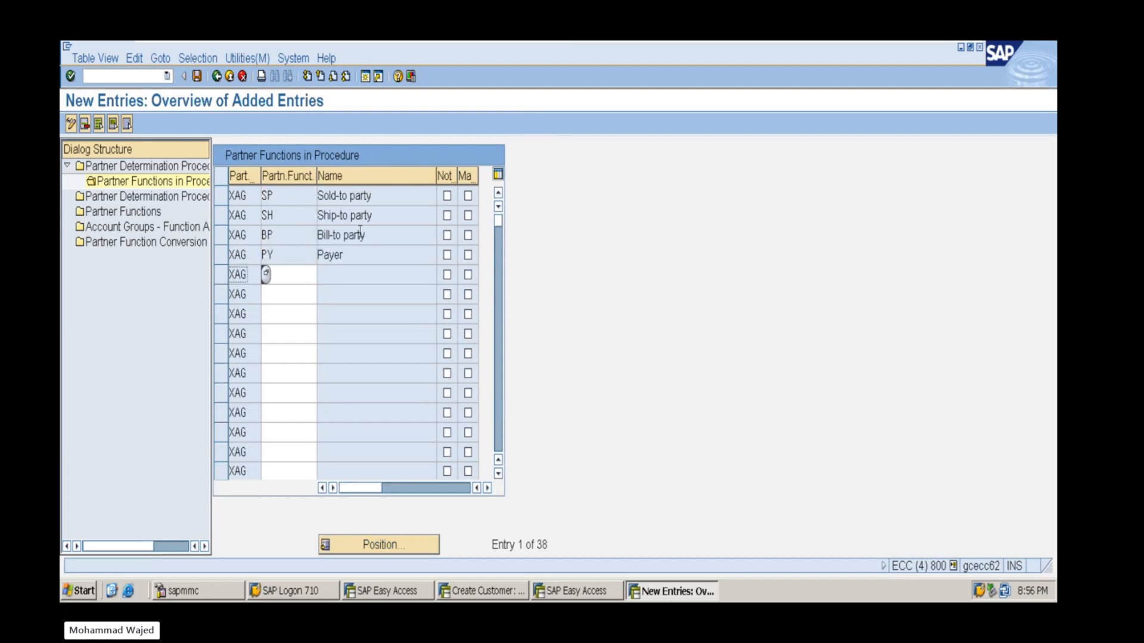
Mark the partner functions SP, SH, BP and PY as mandatory in procedure XAG
{"action": "left_click", "coordinate": [469, 200]}
{"action": "left_click", "coordinate": [469, 234]}
{"action": "left_click", "coordinate": [468, 255]}
Switch to the customer creation session and try to remove the ship-to party function SH from the partner functions
{"action": "left_click", "coordinate": [483, 590]}
{"action": "left_click", "coordinate": [105, 344]}
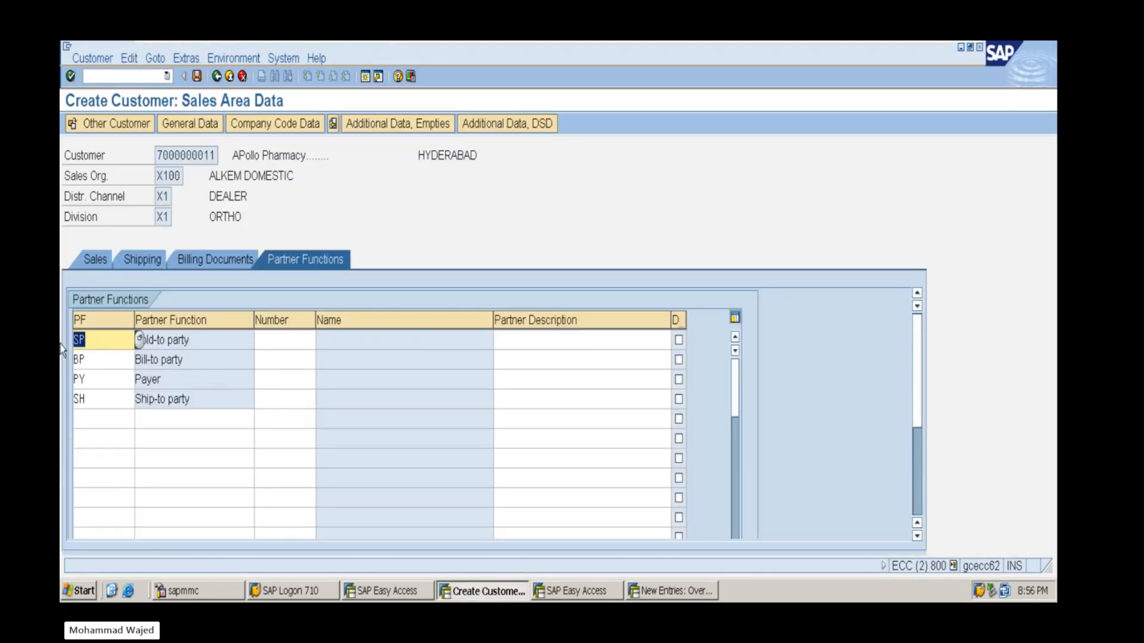
{"action": "left_click", "coordinate": [105, 400]}
{"action": "key", "text": "BackSpace"}
{"action": "key", "text": "BackSpace"}
{"action": "key", "text": "Return"}
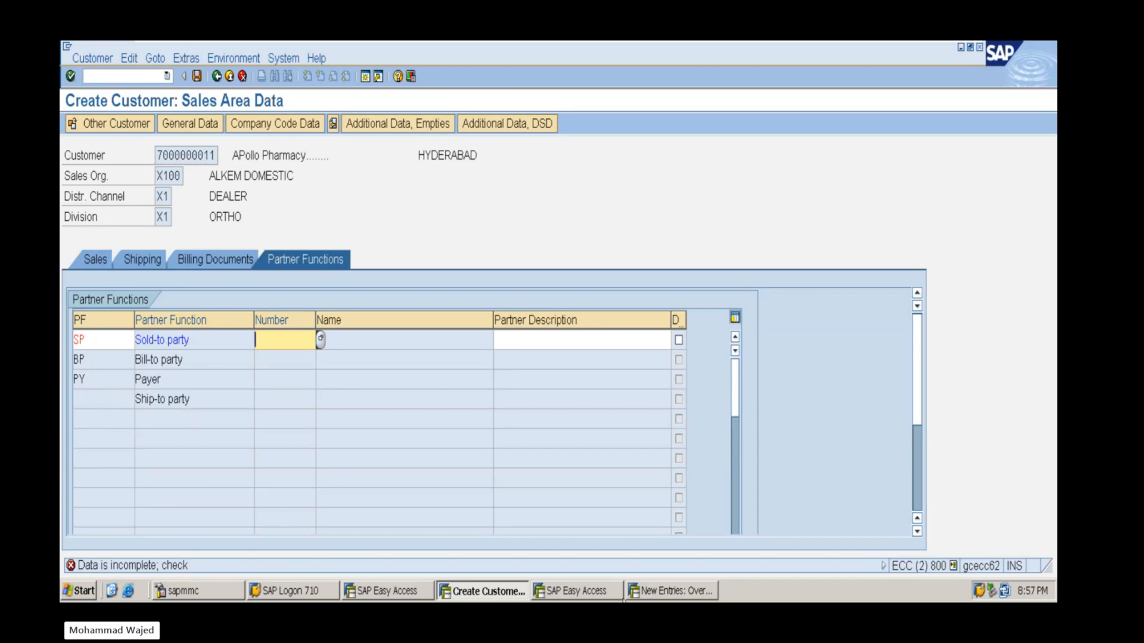
Return to procedure XAG, set SP as not modifiable, and save the procedure's partner functions
{"action": "left_click", "coordinate": [655, 592]}
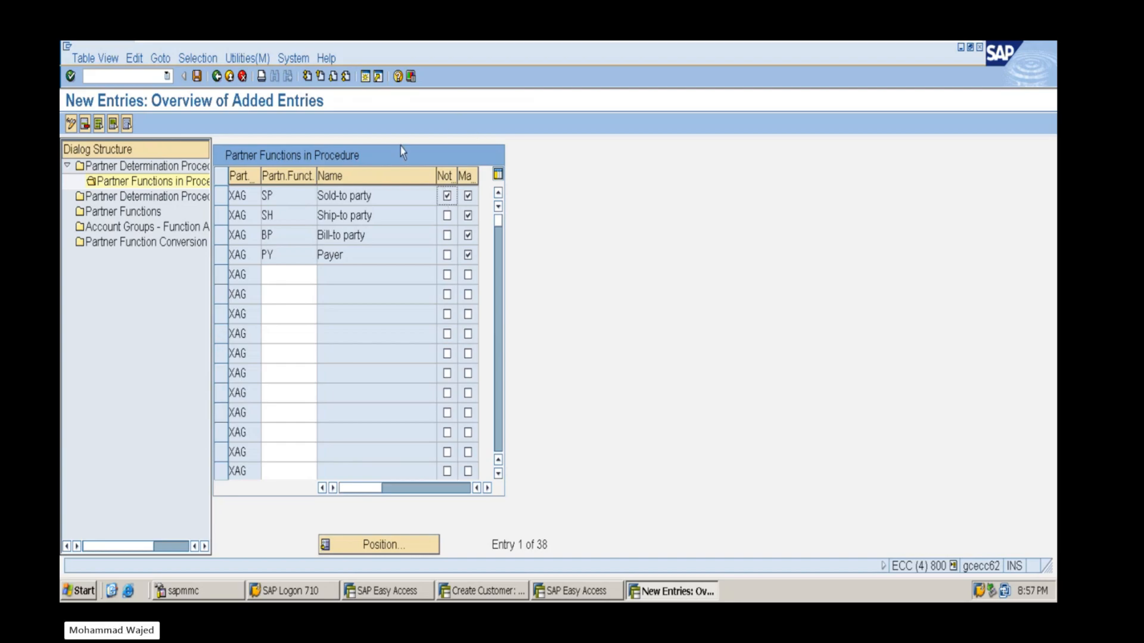
{"action": "left_click", "coordinate": [196, 76]}
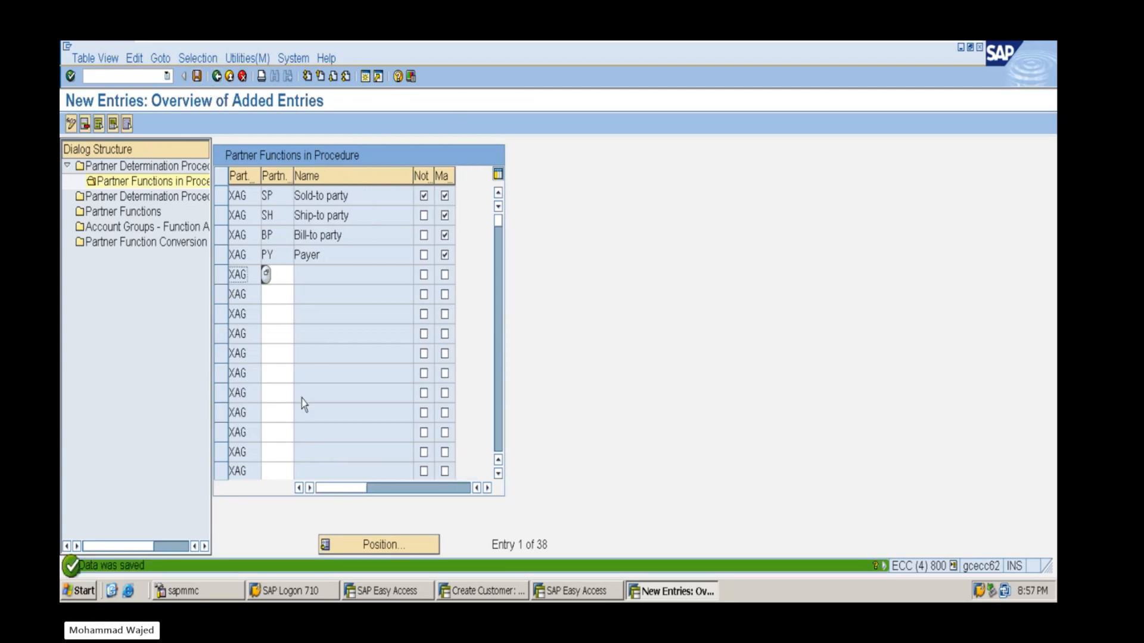
{"action": "left_click", "coordinate": [216, 76]}
{"action": "left_click", "coordinate": [216, 78]}
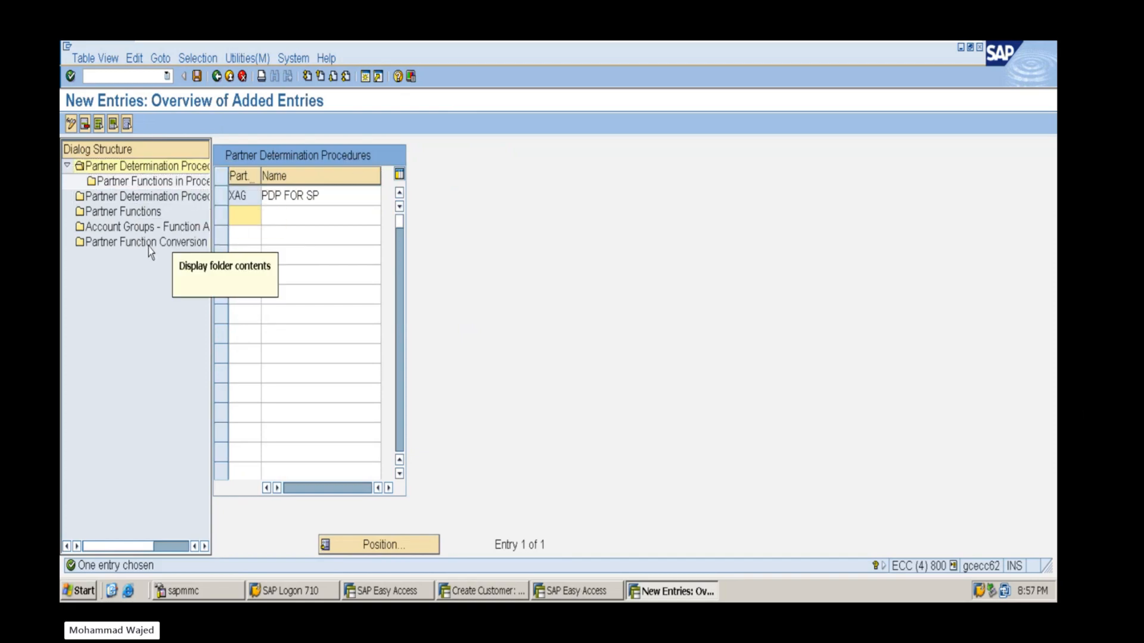
Assign partner determination procedure XAG to account group X001 and save the assignment
{"action": "double_click", "coordinate": [200, 196]}
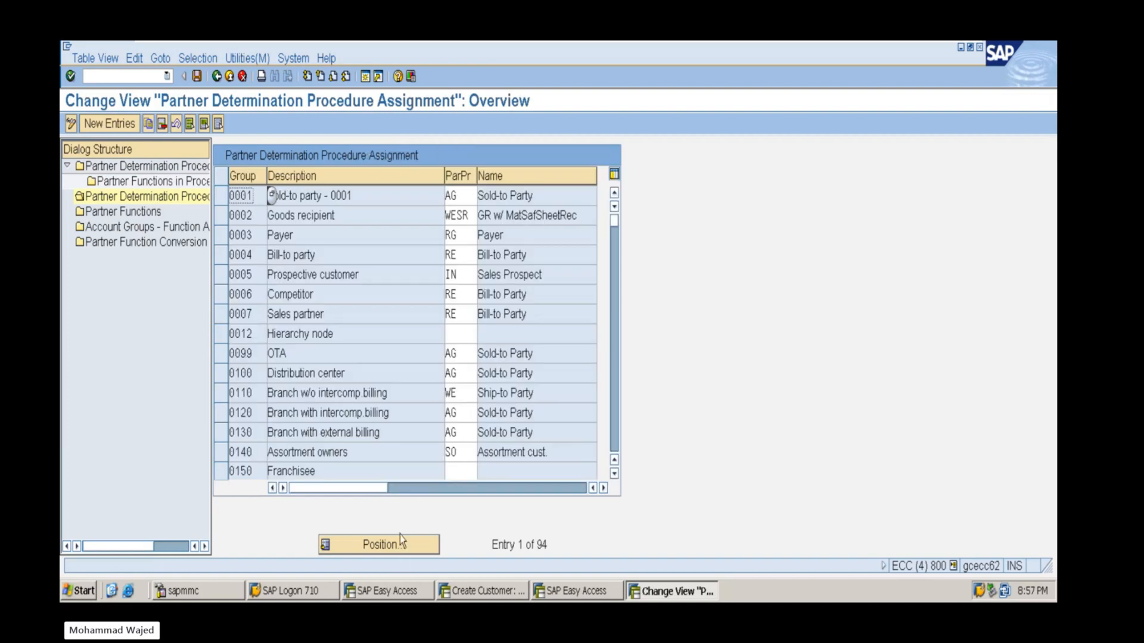
{"action": "left_click", "coordinate": [398, 549]}
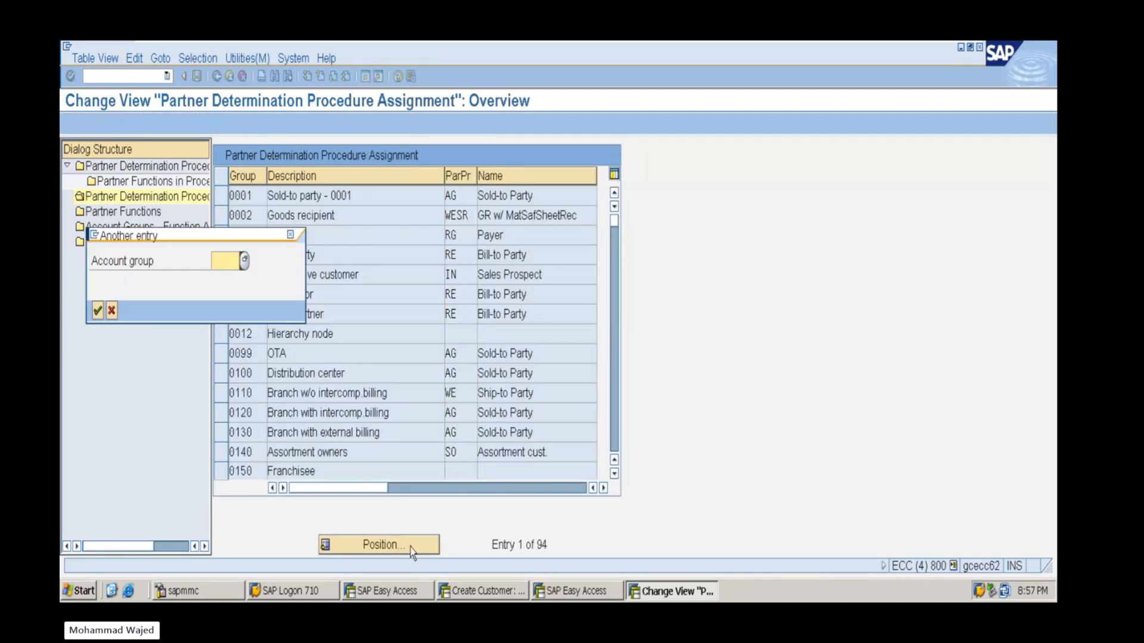
{"action": "type", "text": "X001"}
{"action": "key", "text": "Return"}
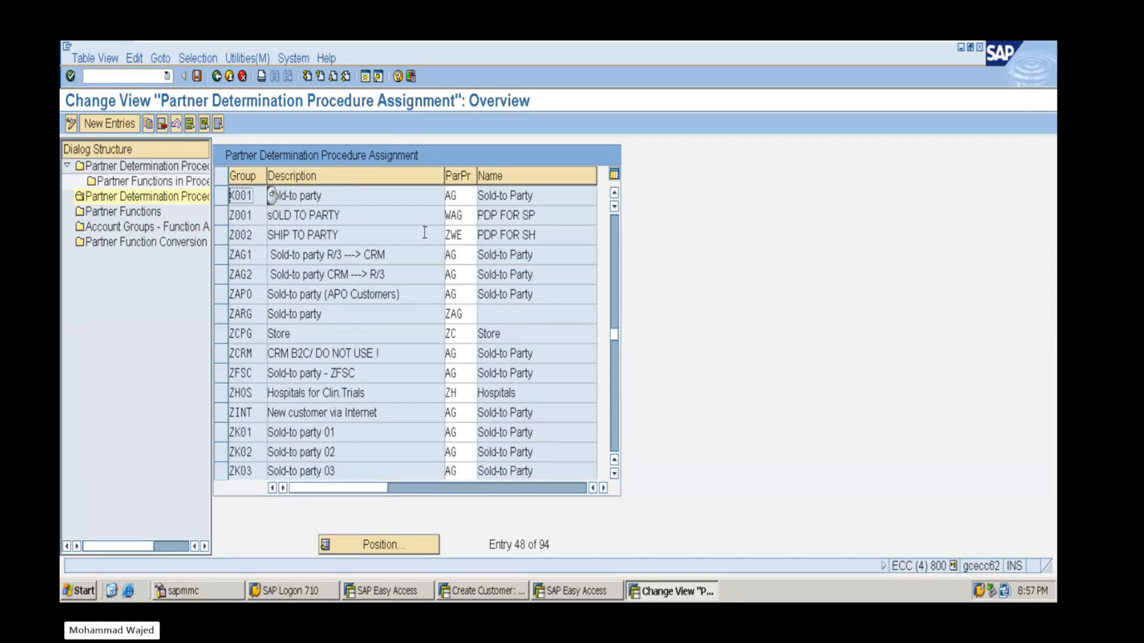
{"action": "left_click", "coordinate": [471, 200]}
{"action": "key", "text": "BackSpace"}
{"action": "key", "text": "BackSpace"}
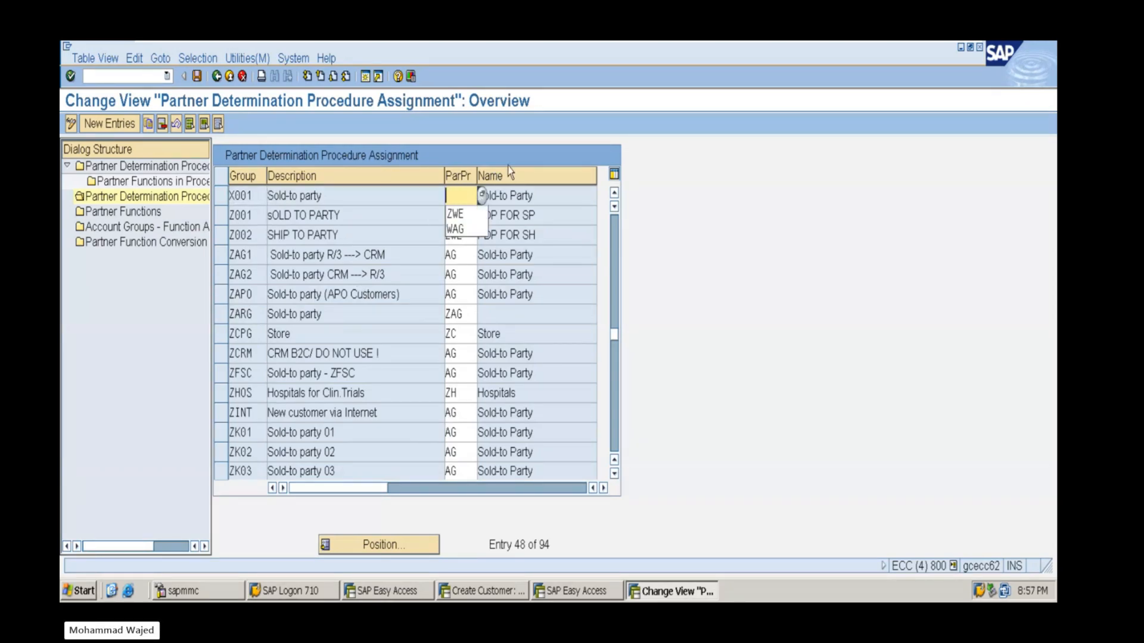
{"action": "type", "text": "XAG"}
{"action": "key", "text": "Return"}
{"action": "key", "text": "ctrl+s"}
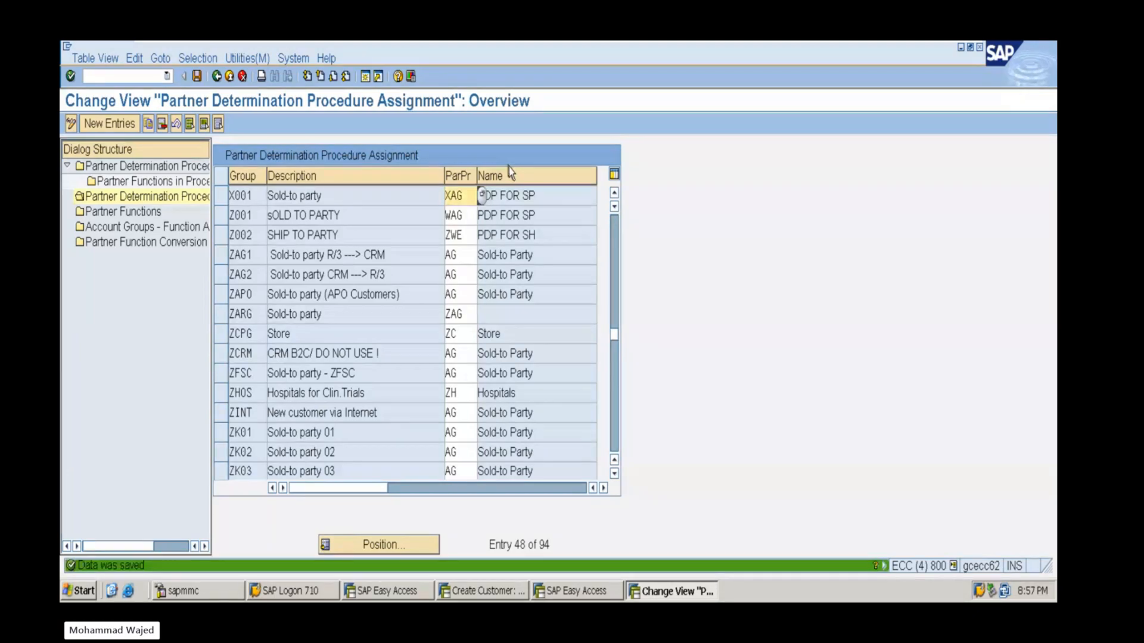
Start new account group function assignment entries for the partner functions SP, BP, SH and PY
{"action": "left_click", "coordinate": [217, 76]}
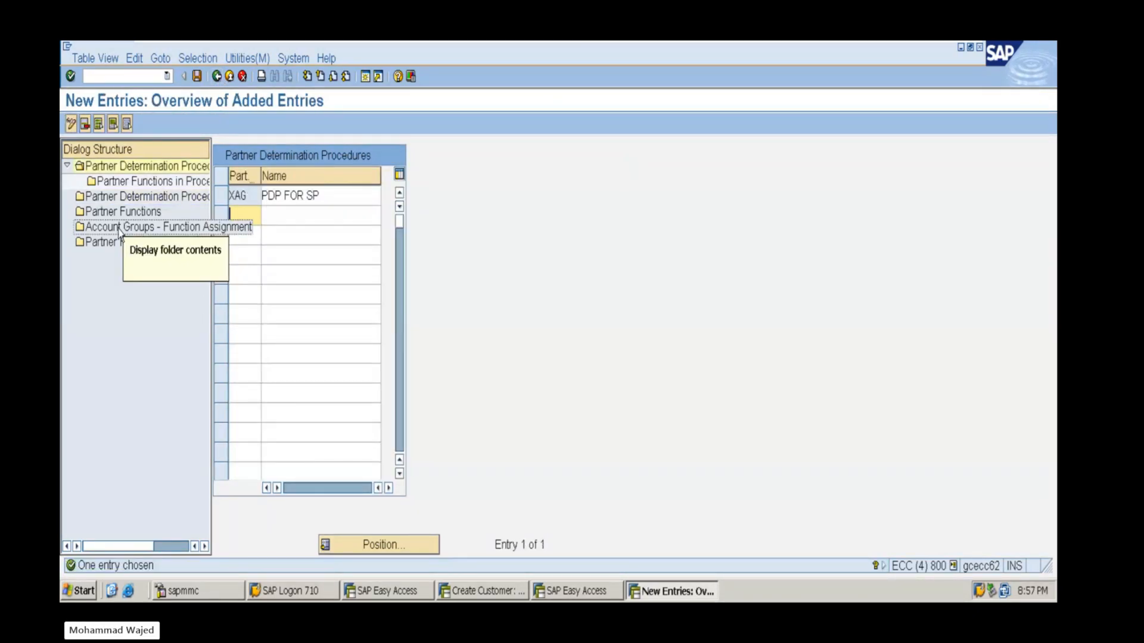
{"action": "left_click", "coordinate": [113, 233]}
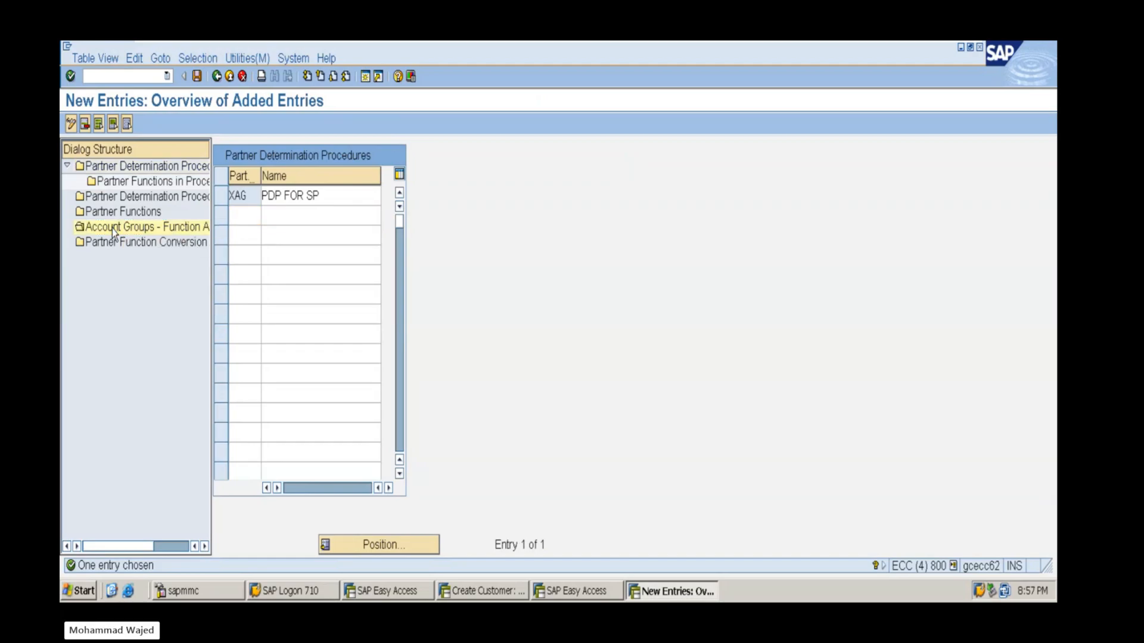
{"action": "double_click", "coordinate": [114, 232]}
{"action": "left_click", "coordinate": [119, 126]}
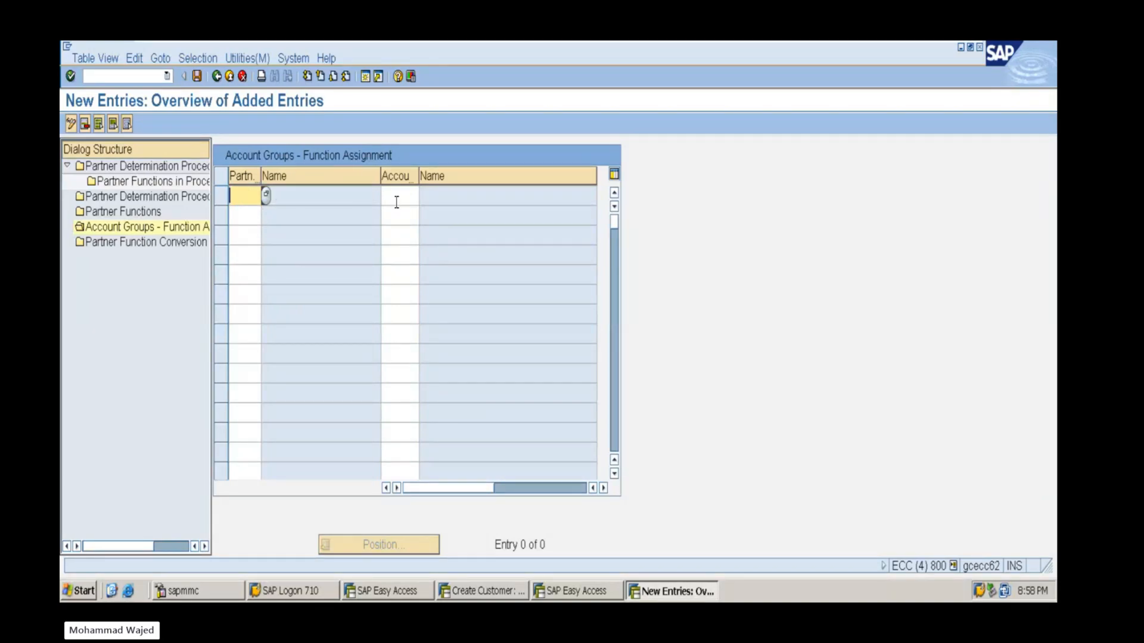
{"action": "type", "text": "SP"}
{"action": "left_click", "coordinate": [244, 214]}
{"action": "left_click", "coordinate": [237, 234]}
{"action": "type", "text": "SH"}
{"action": "left_click", "coordinate": [240, 255]}
{"action": "type", "text": "PY"}
Assign account group X001 to the SP, BP, SH and PY function entries and save them
{"action": "left_click", "coordinate": [404, 198]}
{"action": "type", "text": "X004"}
{"action": "key", "text": "Tab"}
{"action": "key", "text": "Tab"}
{"action": "type", "text": "X001"}
{"action": "key", "text": "Tab"}
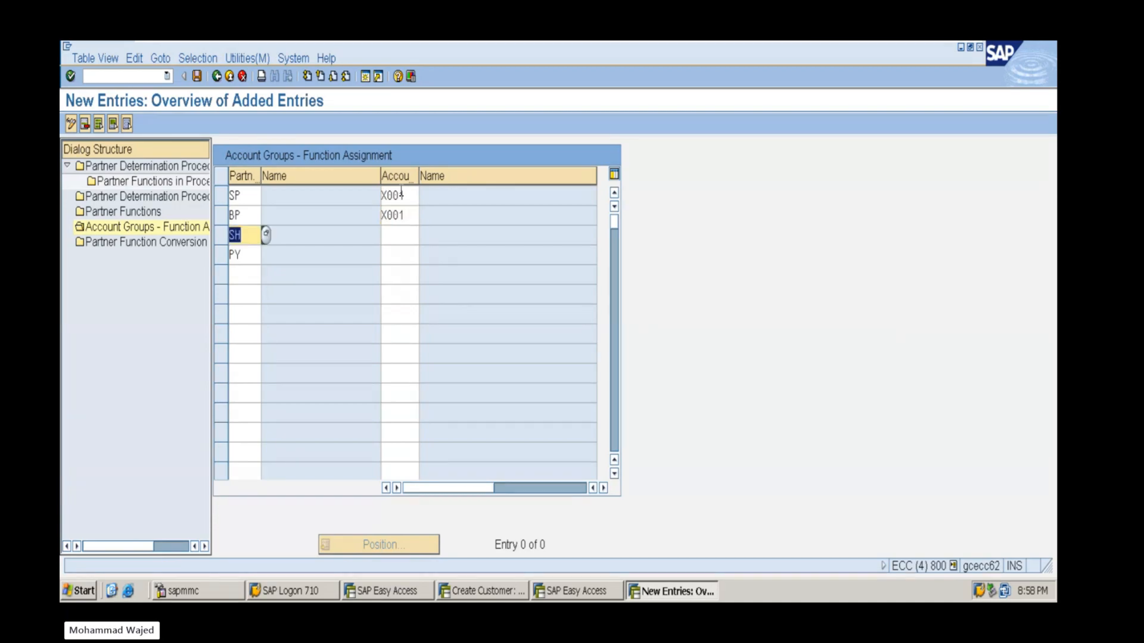
{"action": "key", "text": "Tab"}
{"action": "type", "text": "X001"}
{"action": "key", "text": "Tab"}
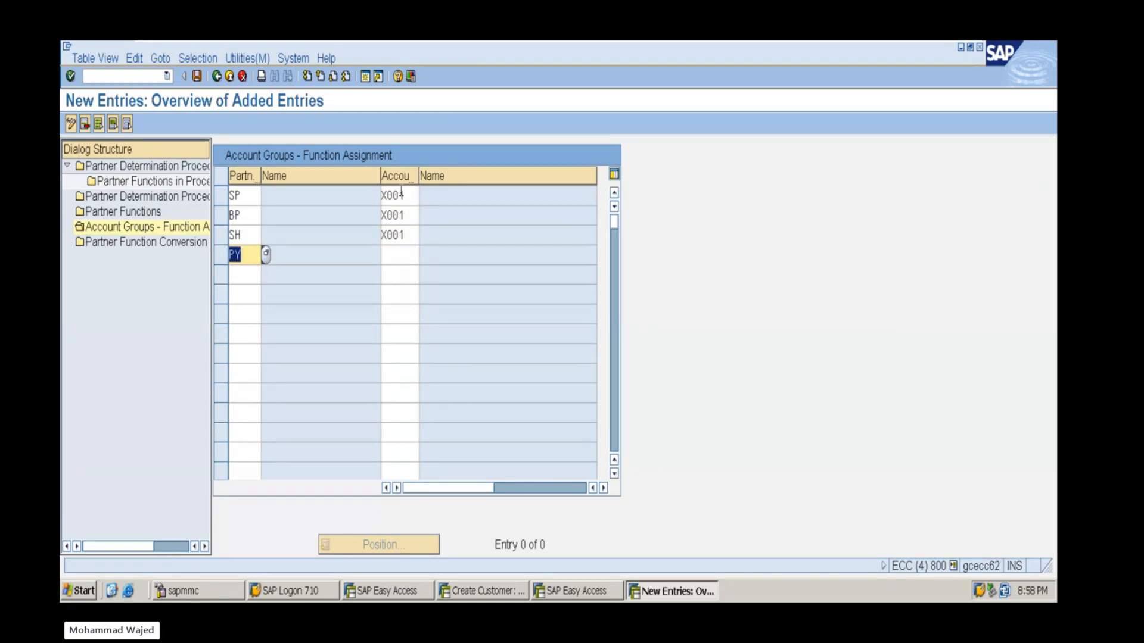
{"action": "key", "text": "Tab"}
{"action": "type", "text": "X001"}
{"action": "key", "text": "Return"}
{"action": "key", "text": "Return"}
{"action": "key", "text": "Return"}
{"action": "key", "text": "Return"}
{"action": "key", "text": "Return"}
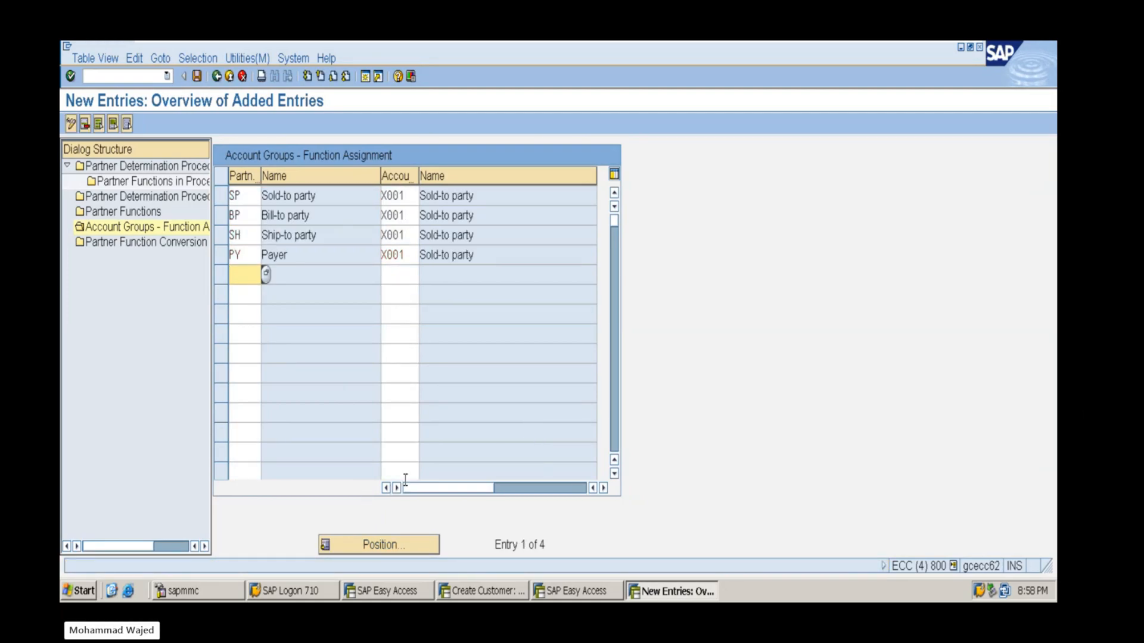
{"action": "left_click", "coordinate": [197, 77]}
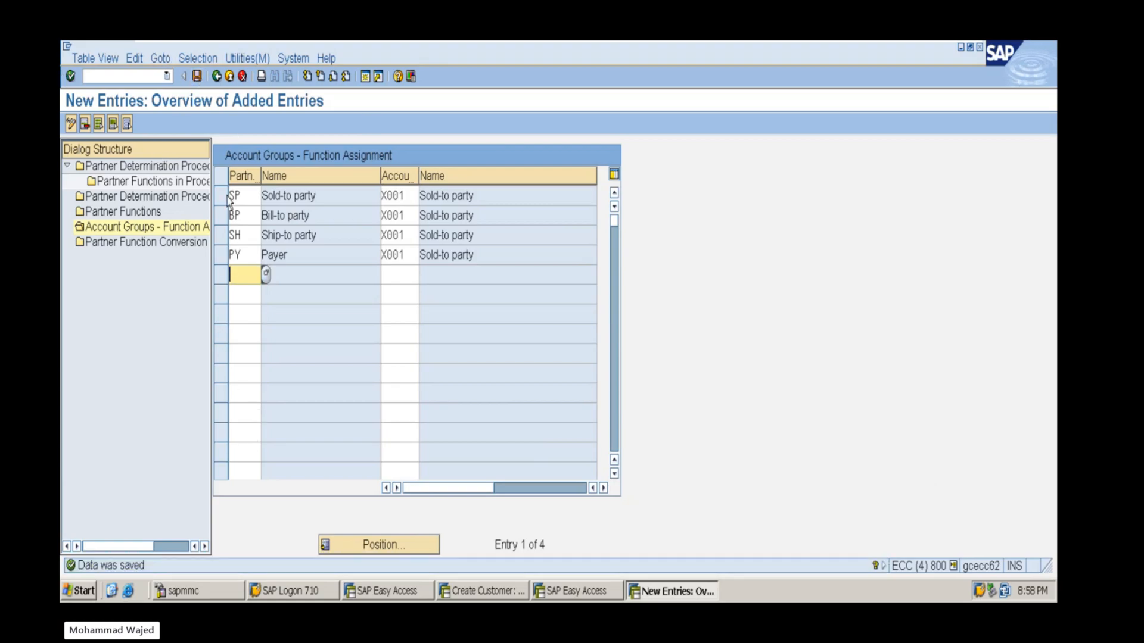
Leave the function assignment and exit partner determination maintenance to SAP Easy Access
{"action": "left_click", "coordinate": [218, 76]}
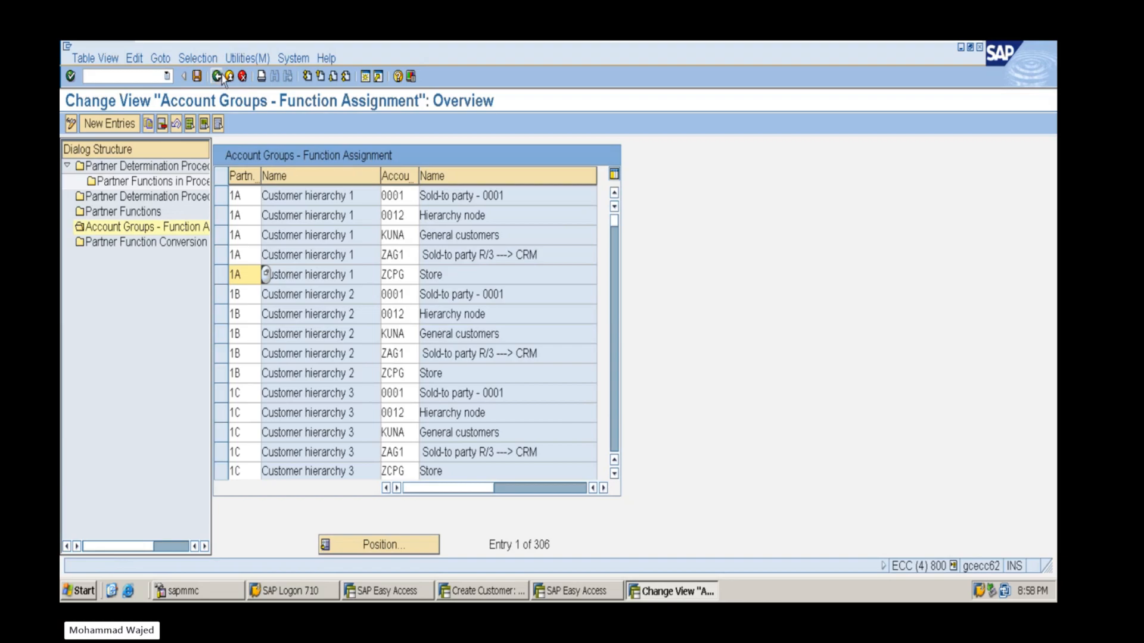
{"action": "left_click", "coordinate": [219, 76]}
{"action": "left_click", "coordinate": [218, 77]}
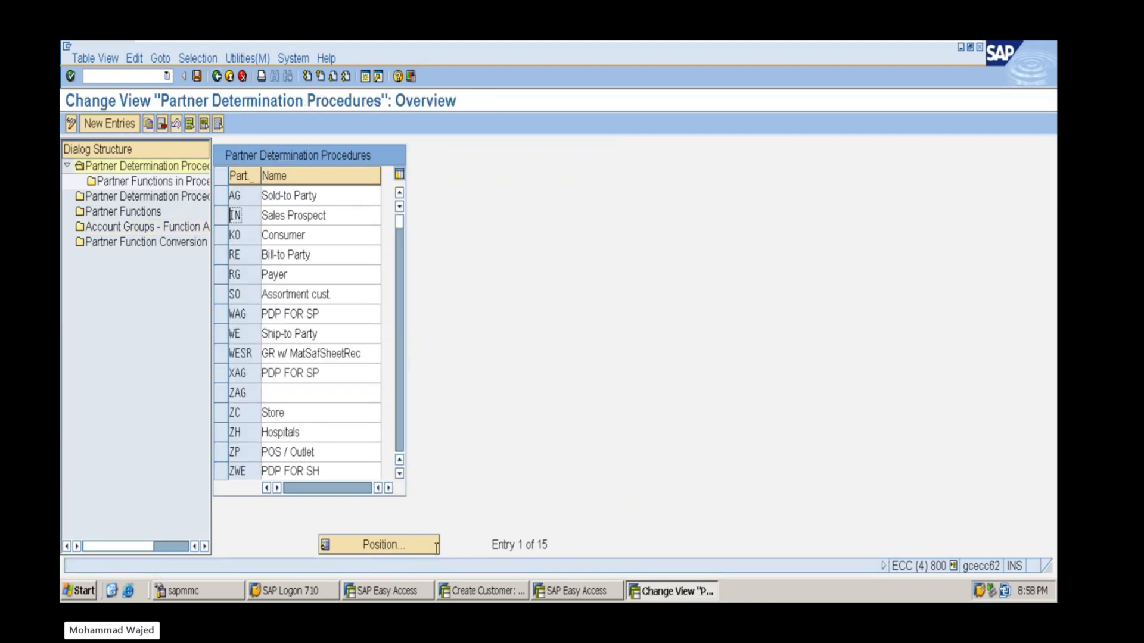
{"action": "left_click", "coordinate": [551, 590]}
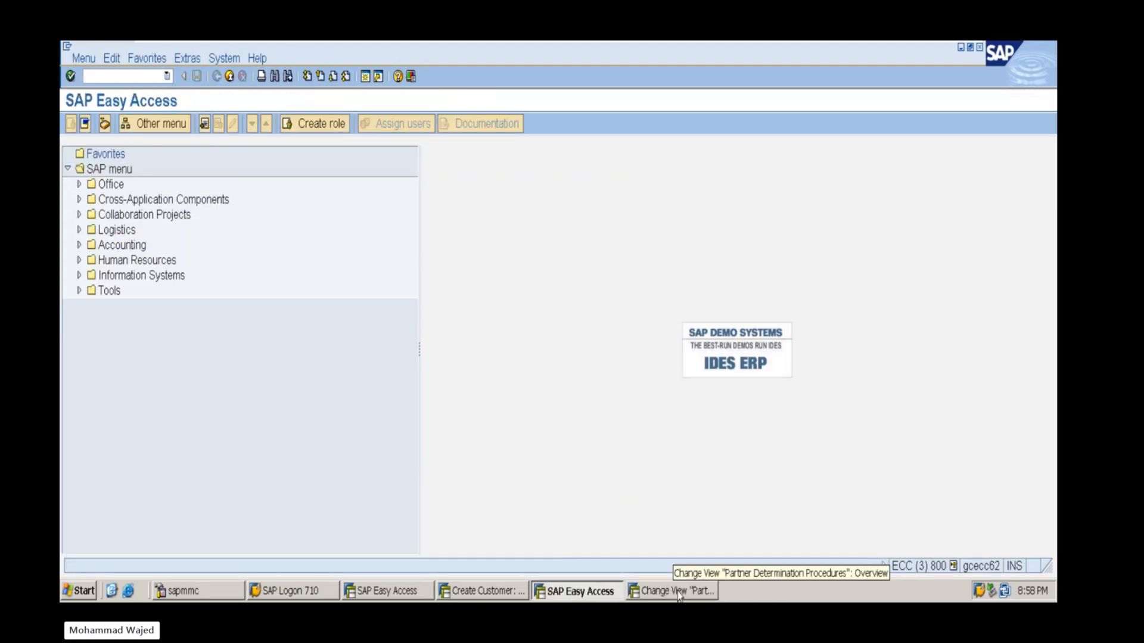
{"action": "left_click", "coordinate": [684, 594]}
{"action": "left_click", "coordinate": [218, 77]}
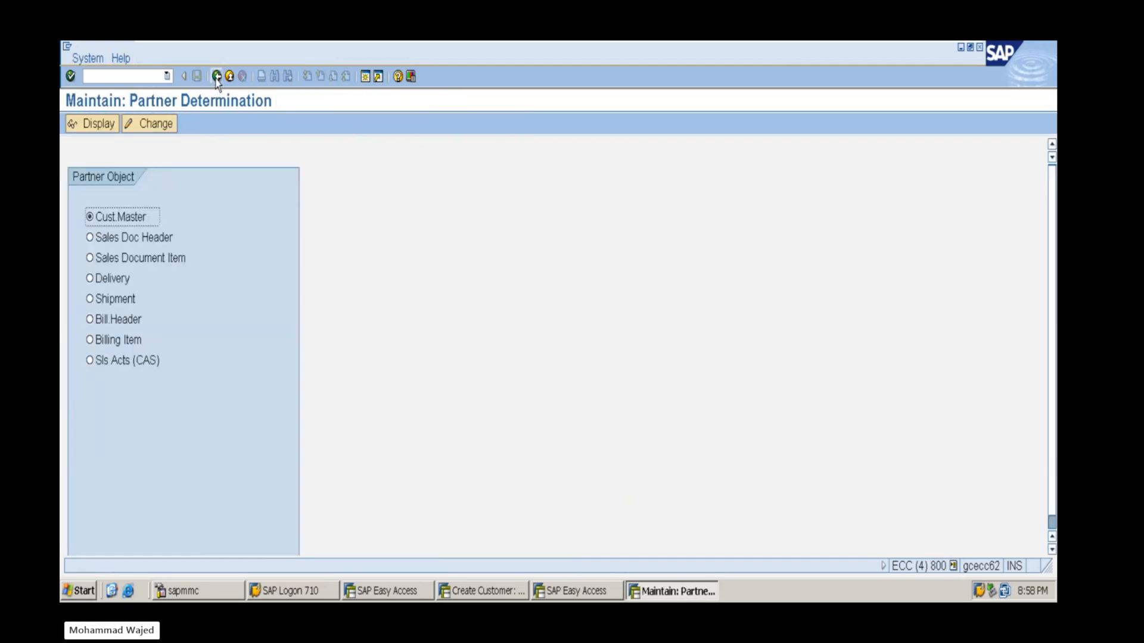
{"action": "left_click", "coordinate": [218, 76]}
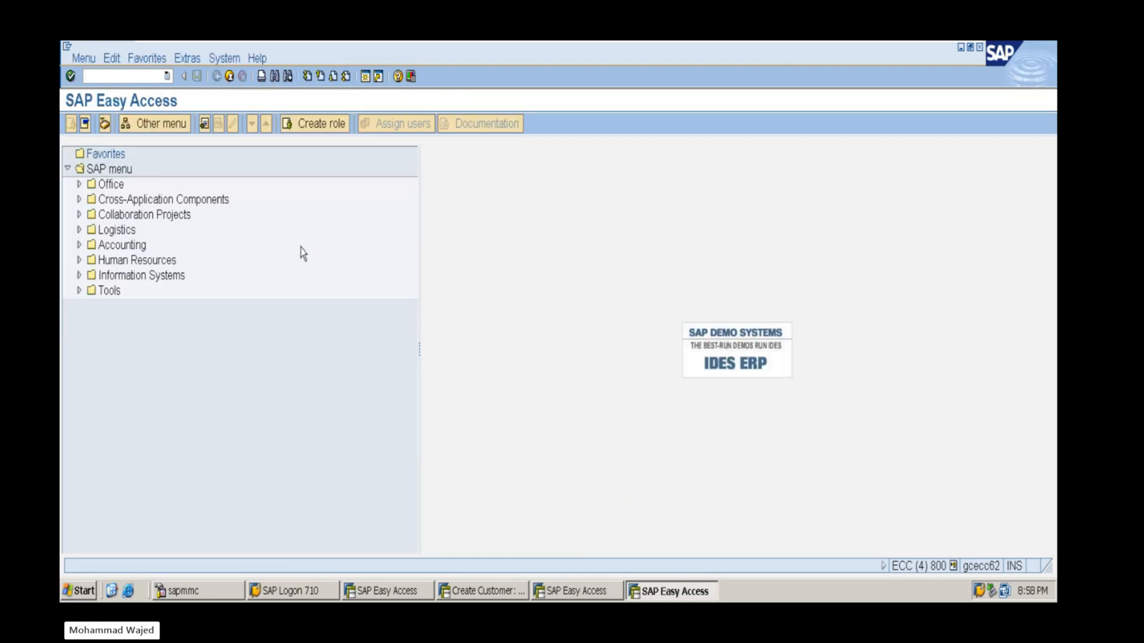
Open the details of customer account group X001 with transaction OVT0 and check its partner determination procedure
{"action": "type", "text": "OVT0"}
{"action": "key", "text": "Return"}
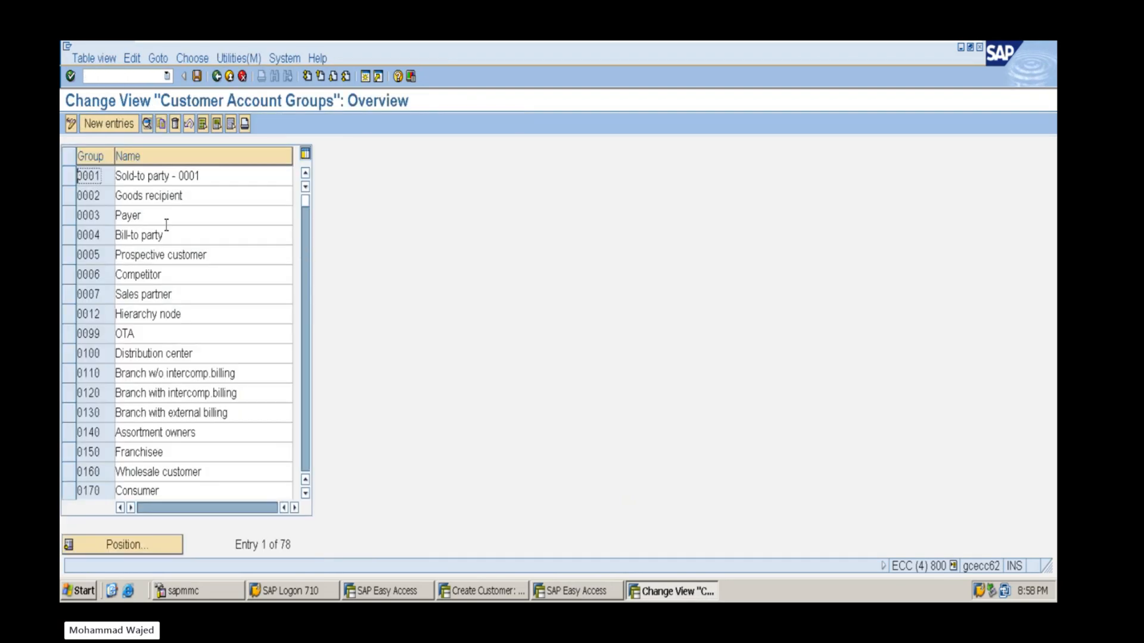
{"action": "left_click", "coordinate": [146, 543]}
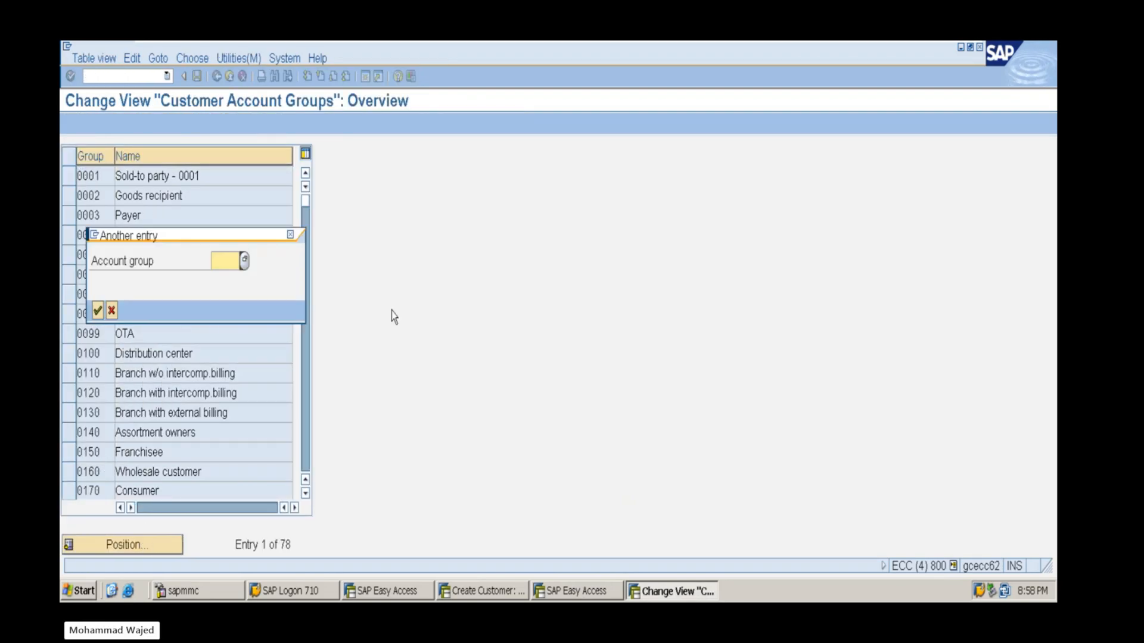
{"action": "type", "text": "X001"}
{"action": "key", "text": "Return"}
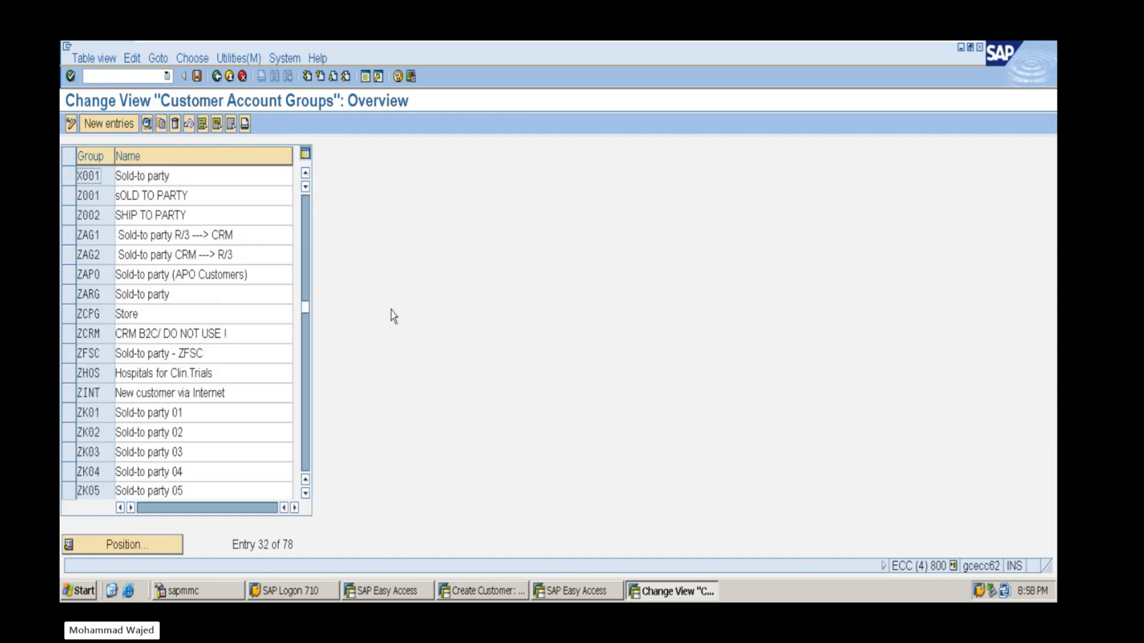
{"action": "left_click", "coordinate": [70, 176]}
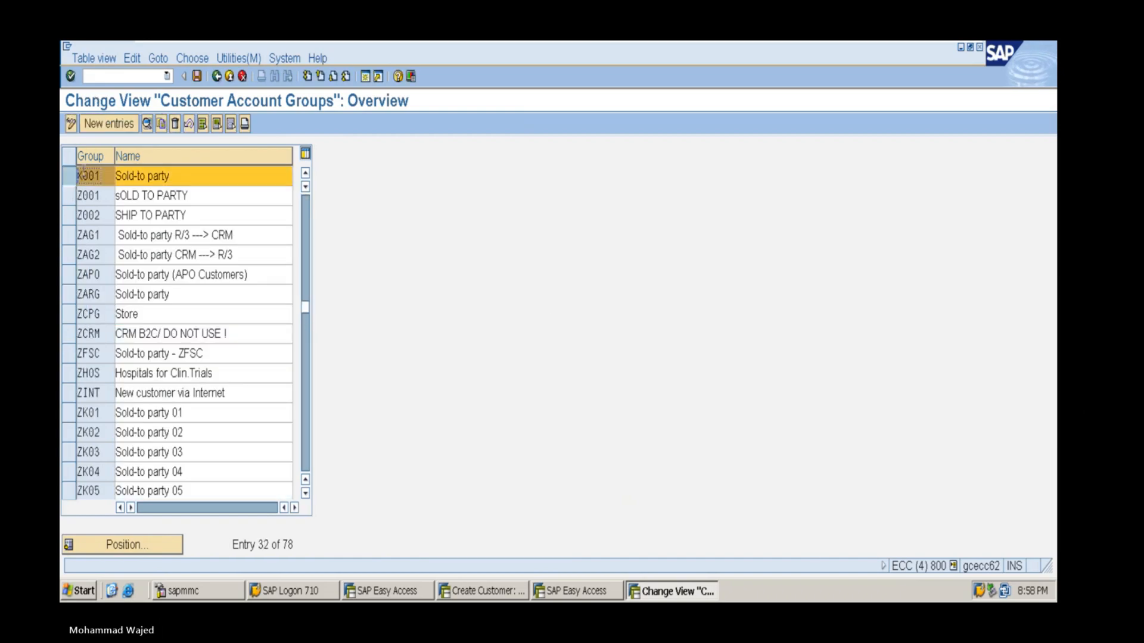
{"action": "left_click", "coordinate": [147, 124]}
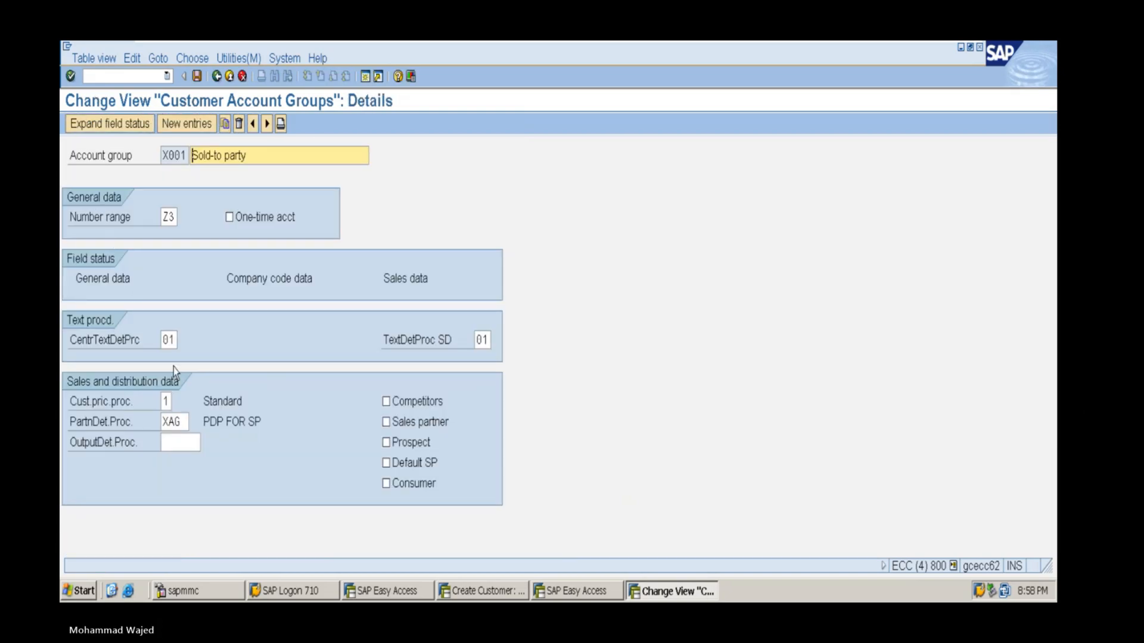
{"action": "left_click_drag", "start_coordinate": [182, 423], "coordinate": [149, 420]}
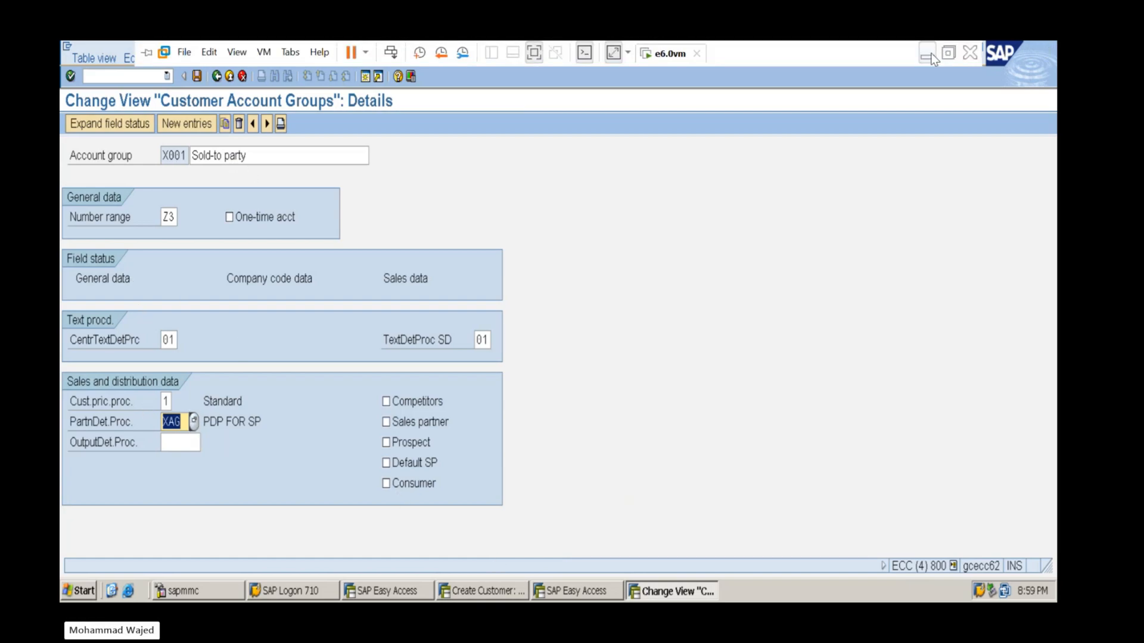
Switch to the Notepad notes and change the procedure name AG-PDP to XAG-PDP in the X001 account group line
{"action": "left_click", "coordinate": [931, 52]}
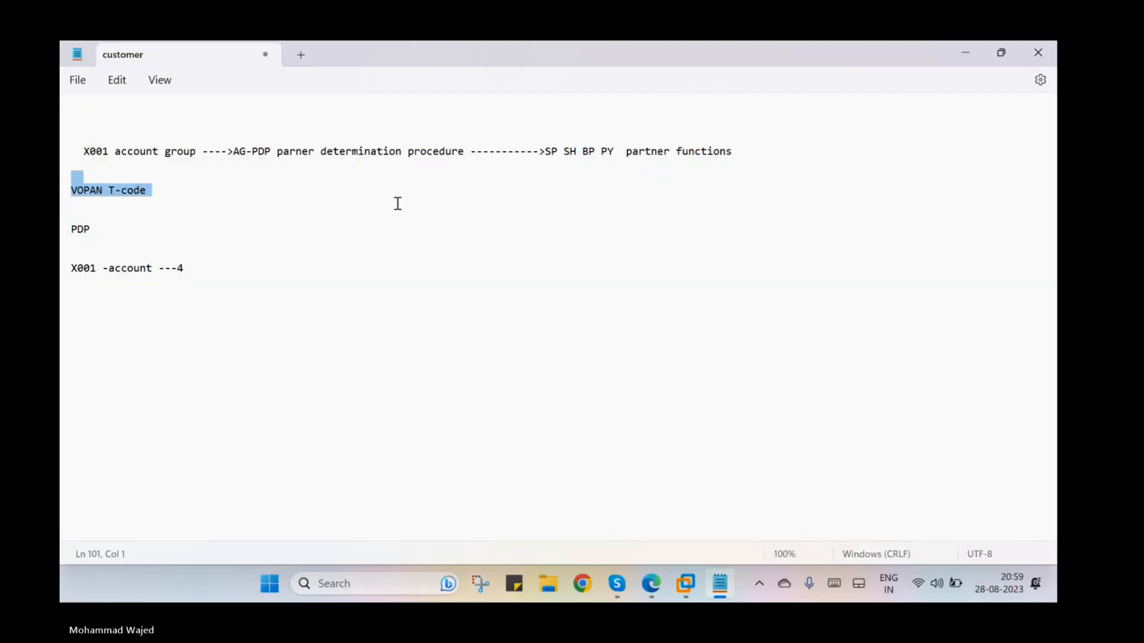
{"action": "left_click", "coordinate": [237, 152]}
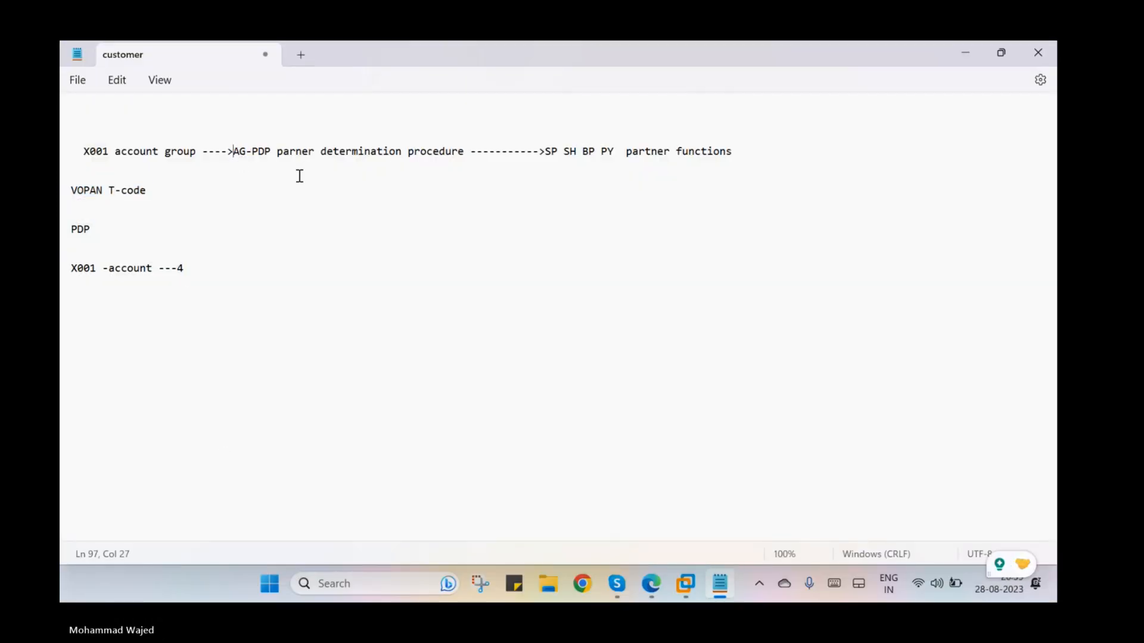
{"action": "key", "text": "Caps_Lock"}
{"action": "type", "text": "X"}
{"action": "left_click_drag", "start_coordinate": [556, 156], "coordinate": [620, 156]}
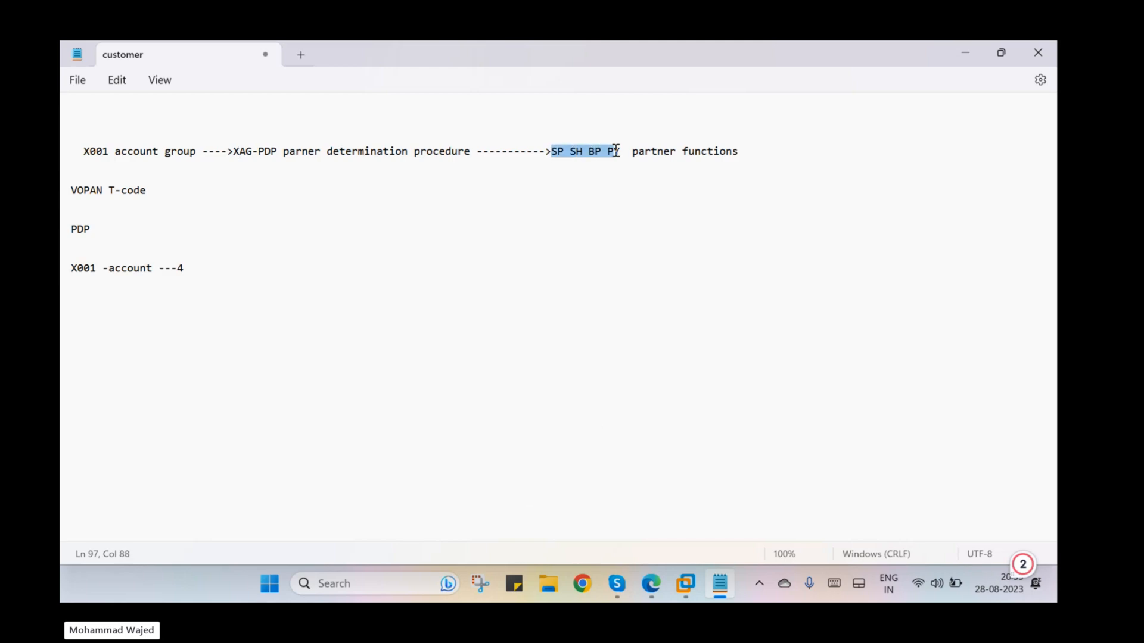
{"action": "triple_click", "coordinate": [100, 271]}
{"action": "left_click_drag", "start_coordinate": [100, 271], "coordinate": [214, 256]}
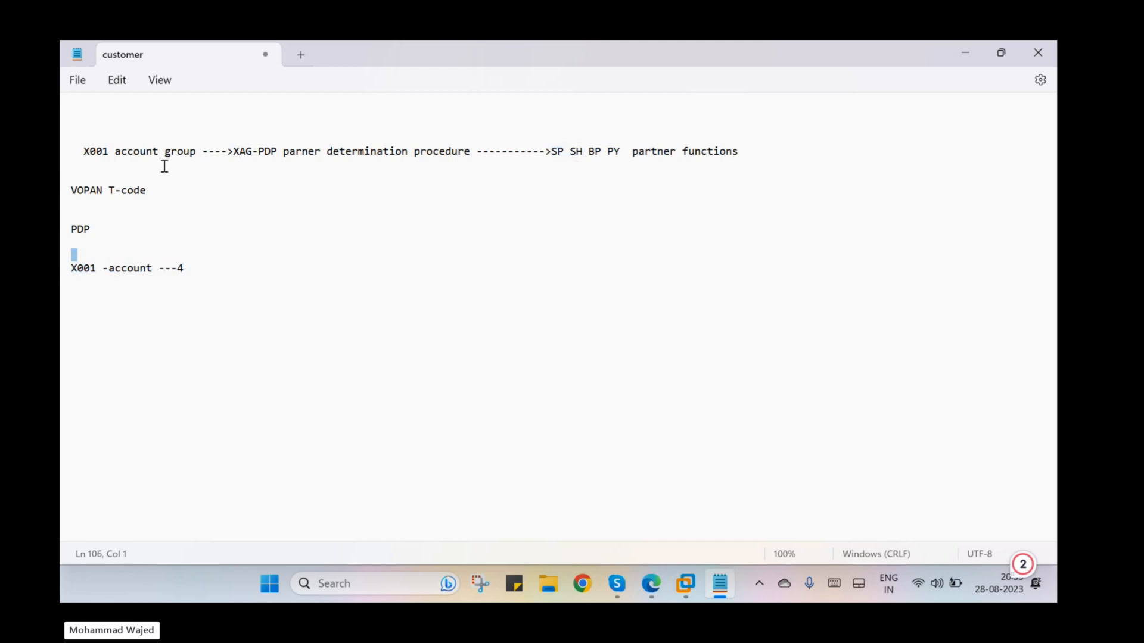
{"action": "left_click_drag", "start_coordinate": [545, 154], "coordinate": [620, 158]}
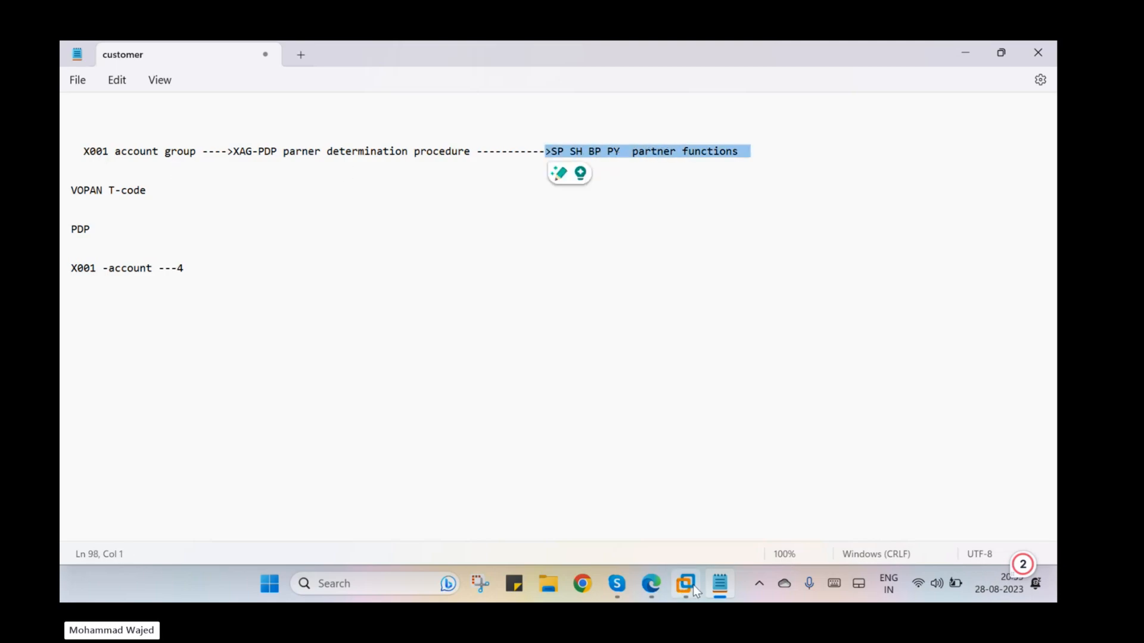
Return to the SAP customer creation session and leave it without saving the customer data
{"action": "left_click", "coordinate": [686, 585]}
{"action": "left_click", "coordinate": [468, 596]}
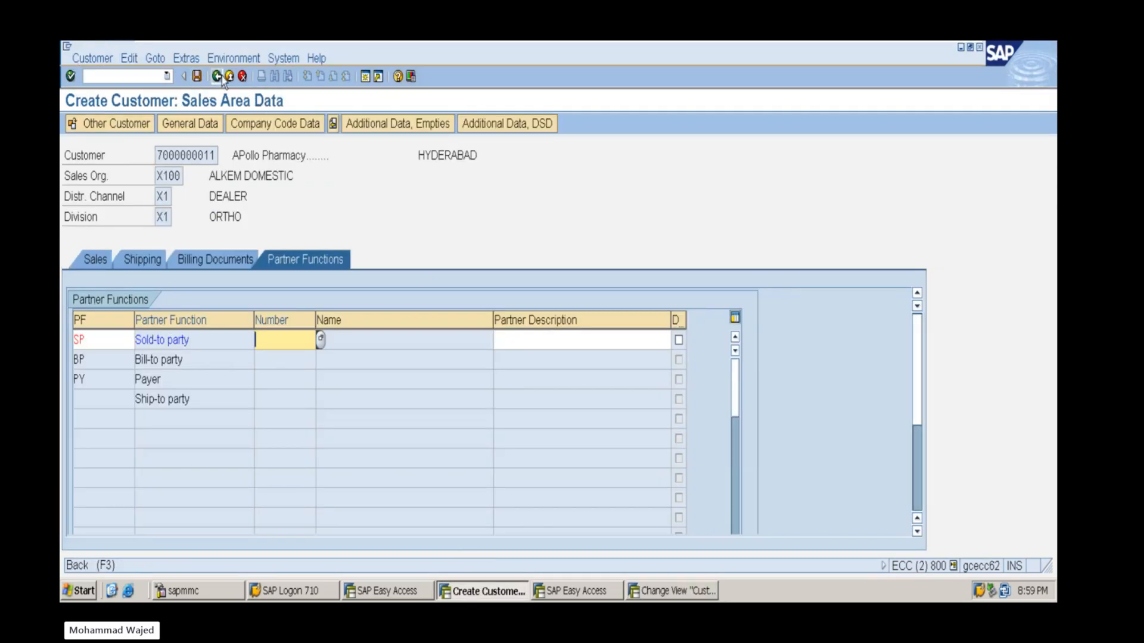
{"action": "left_click", "coordinate": [219, 78]}
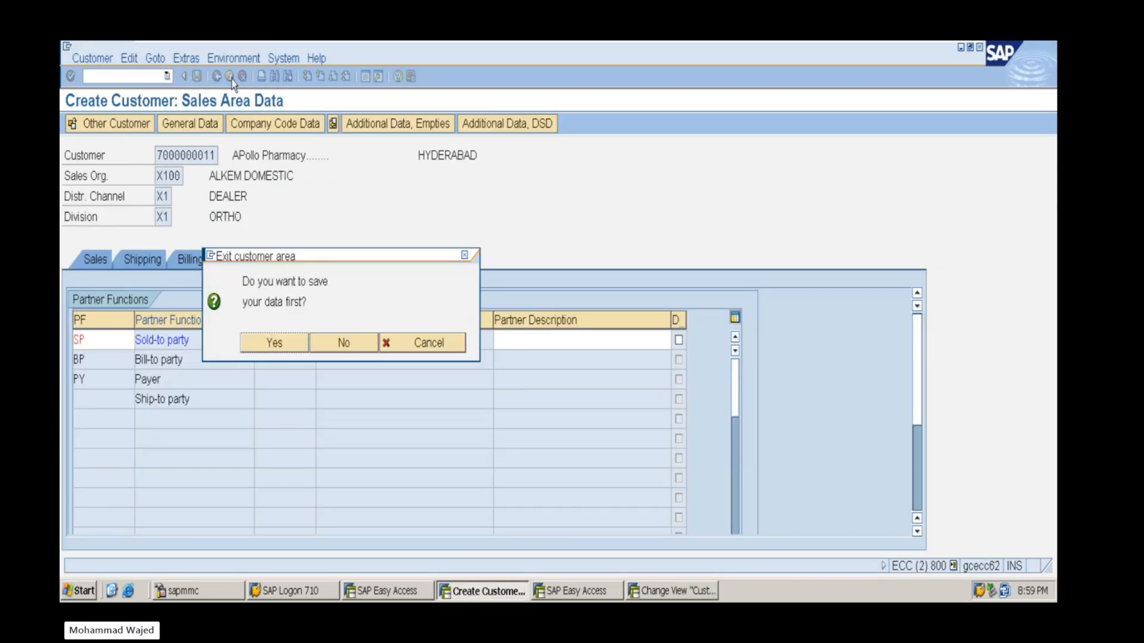
{"action": "left_click", "coordinate": [355, 349]}
Start creating a customer in account group X001 with the customer number, company code X100 and sales area X100/X1/X1
{"action": "type", "text": "XD"}
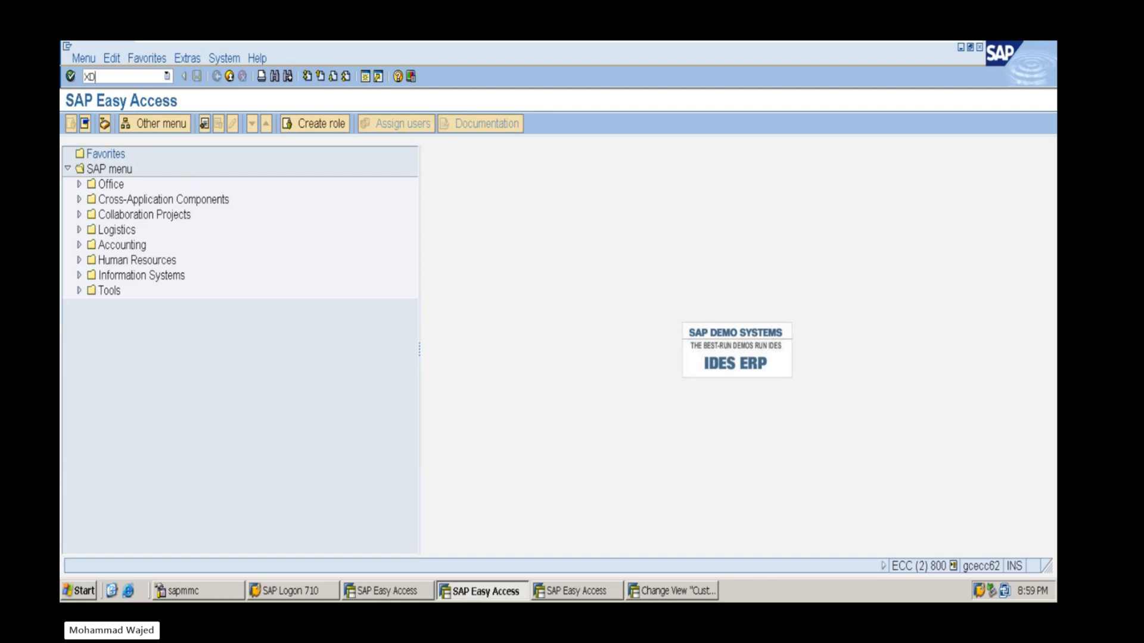
{"action": "key", "text": "Return"}
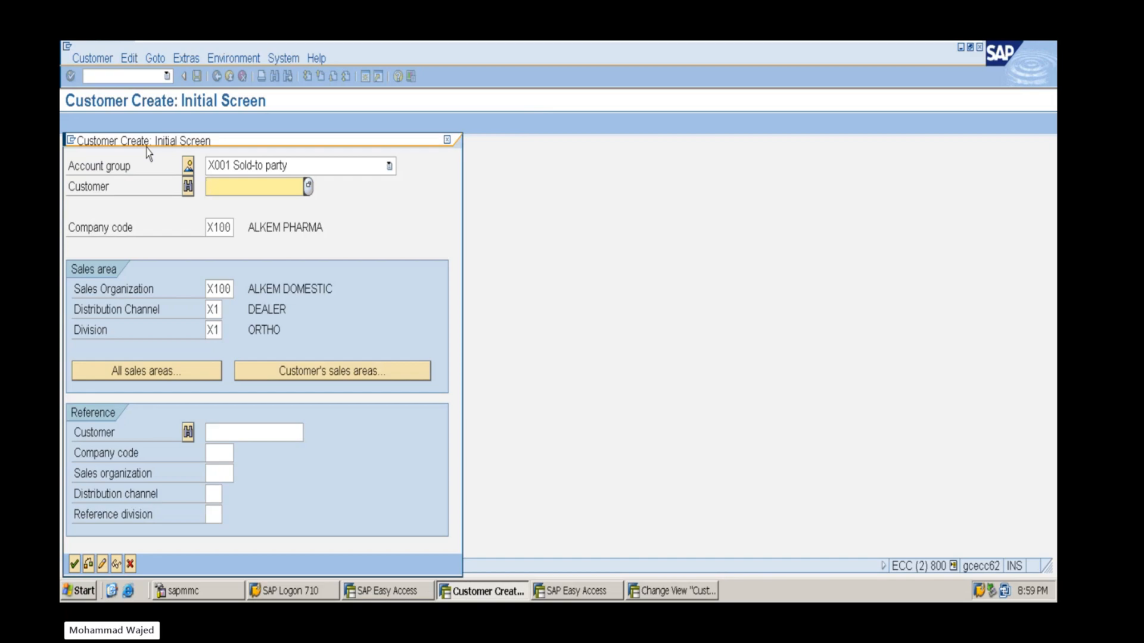
{"action": "key", "text": "BackSpace"}
{"action": "left_click", "coordinate": [222, 205]}
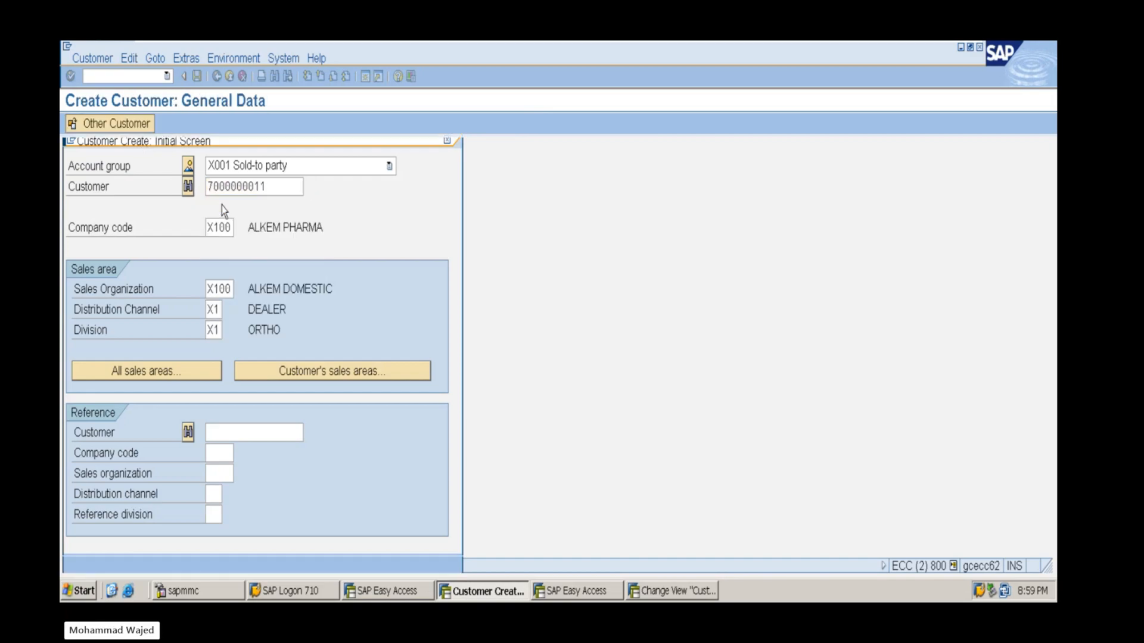
{"action": "key", "text": "Return"}
Enter the name APollo Pharmacy........, search term APollo Pharmacy and city HYDERABAD in the customer's address
{"action": "left_click", "coordinate": [240, 300]}
{"action": "left_click", "coordinate": [238, 316]}
{"action": "left_click", "coordinate": [225, 376]}
{"action": "left_click", "coordinate": [223, 399]}
{"action": "left_click", "coordinate": [297, 466]}
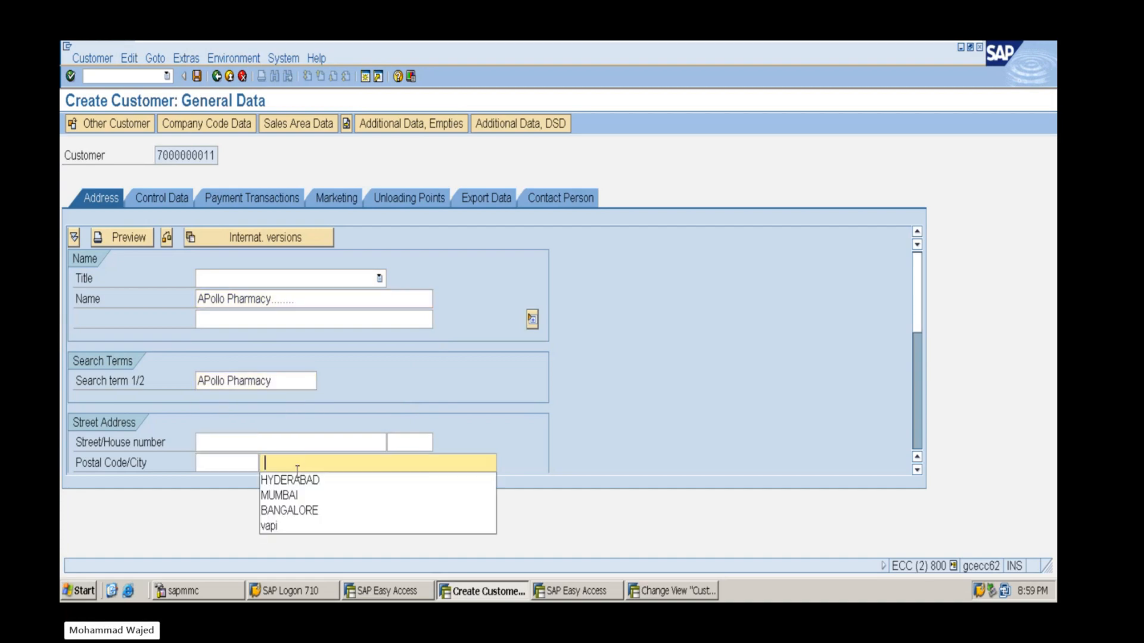
{"action": "left_click", "coordinate": [292, 479]}
{"action": "scroll", "coordinate": [225, 401], "scroll_direction": "down", "scroll_amount": 5}
{"action": "scroll", "coordinate": [208, 322], "scroll_direction": "up", "scroll_amount": 1}
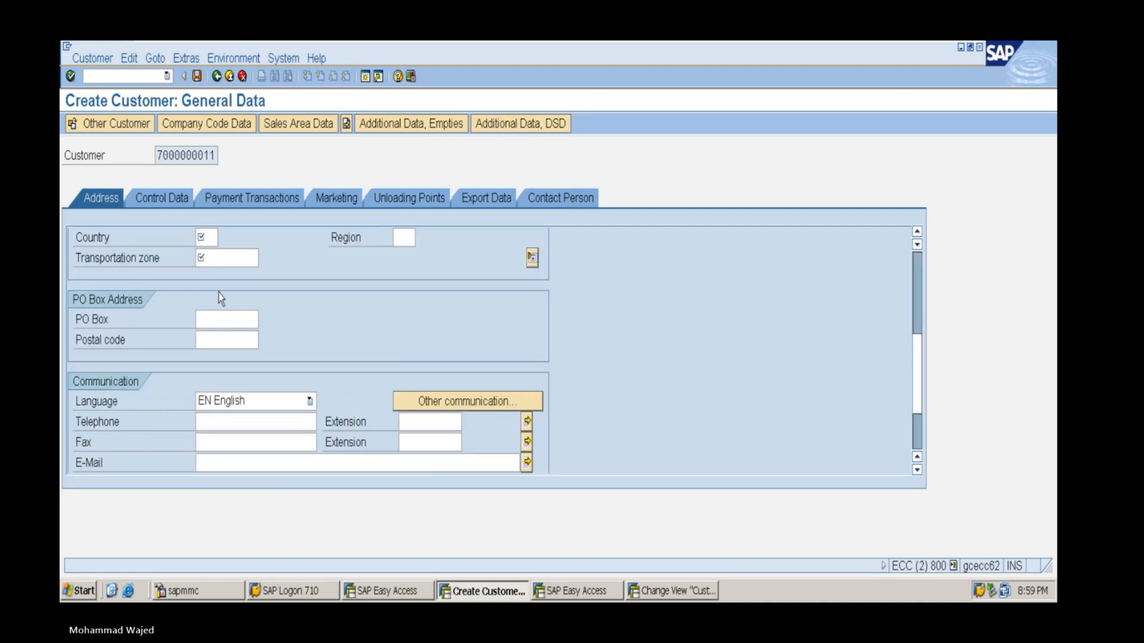
{"action": "left_click", "coordinate": [207, 238]}
{"action": "left_click", "coordinate": [209, 254]}
{"action": "left_click", "coordinate": [214, 258]}
{"action": "left_click", "coordinate": [218, 274]}
Set the reconciliation account to 140000 in the customer's company code data
{"action": "left_click", "coordinate": [207, 123]}
{"action": "left_click", "coordinate": [188, 278]}
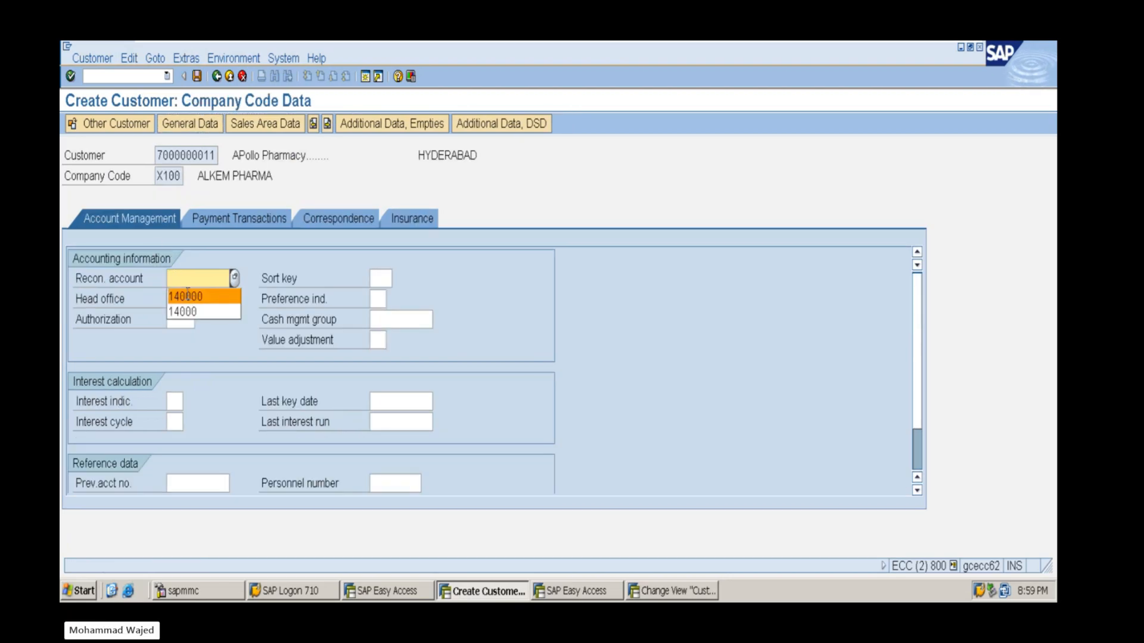
{"action": "left_click", "coordinate": [188, 297]}
Go to the customer's sales area data and fill in the shipping conditions
{"action": "left_click", "coordinate": [292, 123]}
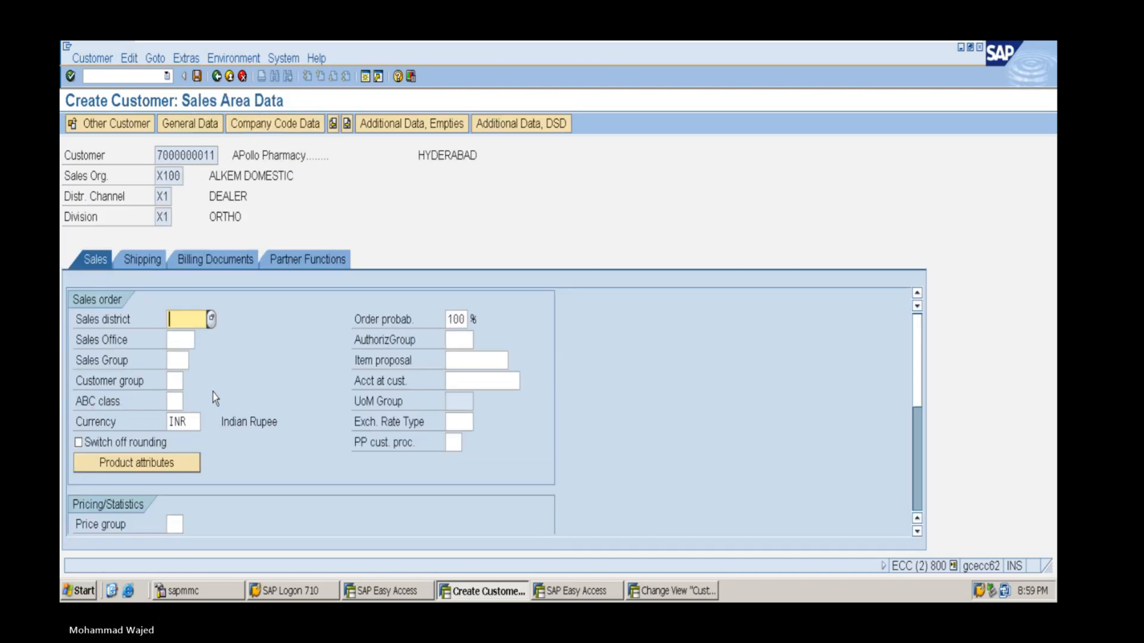
{"action": "scroll", "coordinate": [207, 381], "scroll_direction": "down", "scroll_amount": 5}
{"action": "left_click", "coordinate": [144, 260]}
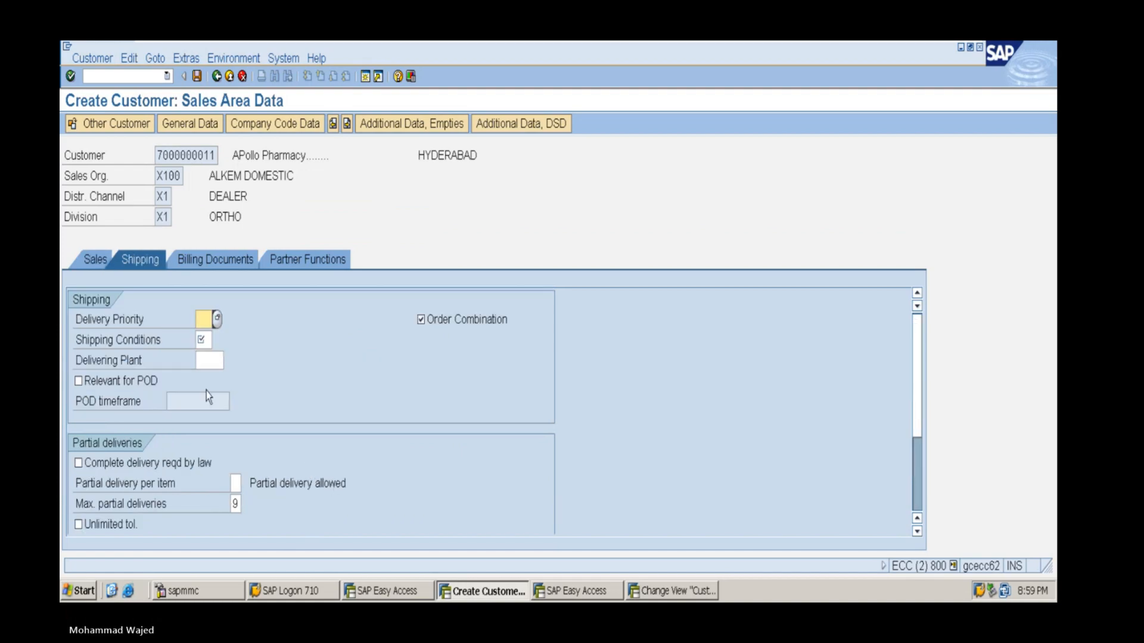
{"action": "left_click", "coordinate": [206, 340]}
{"action": "scroll", "coordinate": [294, 411], "scroll_direction": "down", "scroll_amount": 3}
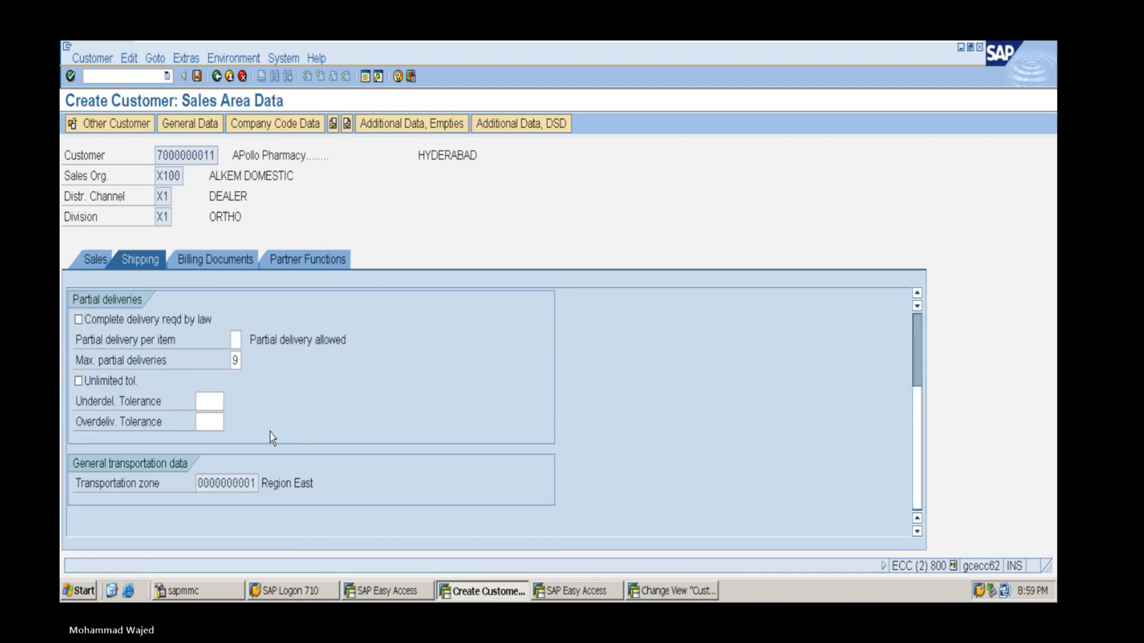
Set the output tax classification for India to 1 in the billing data and open the customer's partner functions
{"action": "left_click", "coordinate": [217, 258]}
{"action": "scroll", "coordinate": [230, 424], "scroll_direction": "down", "scroll_amount": 5}
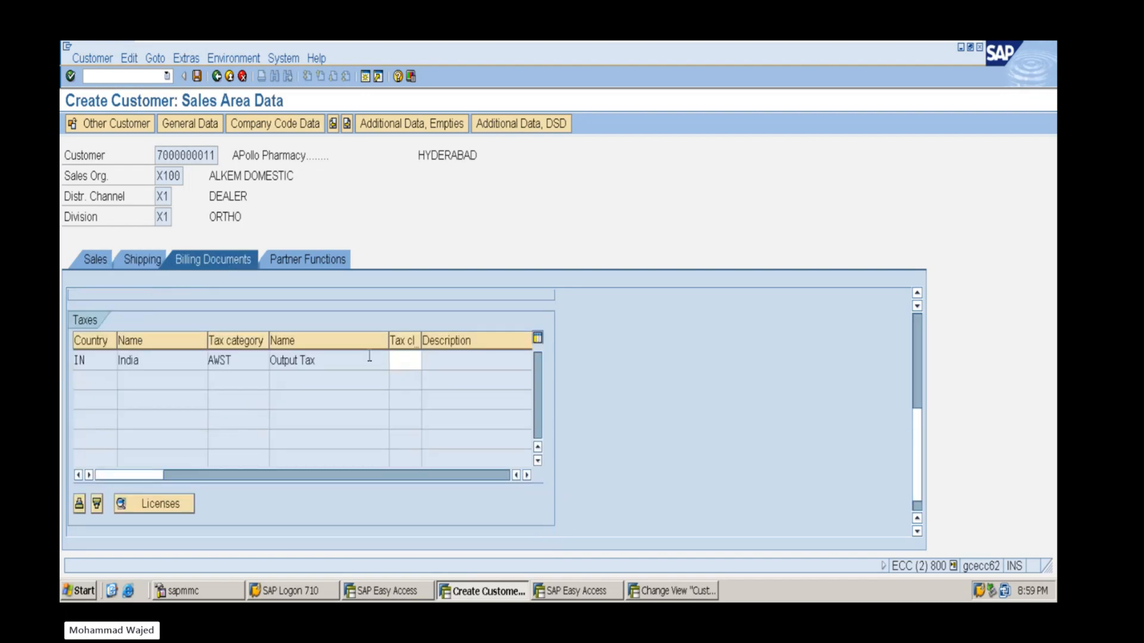
{"action": "left_click", "coordinate": [406, 362]}
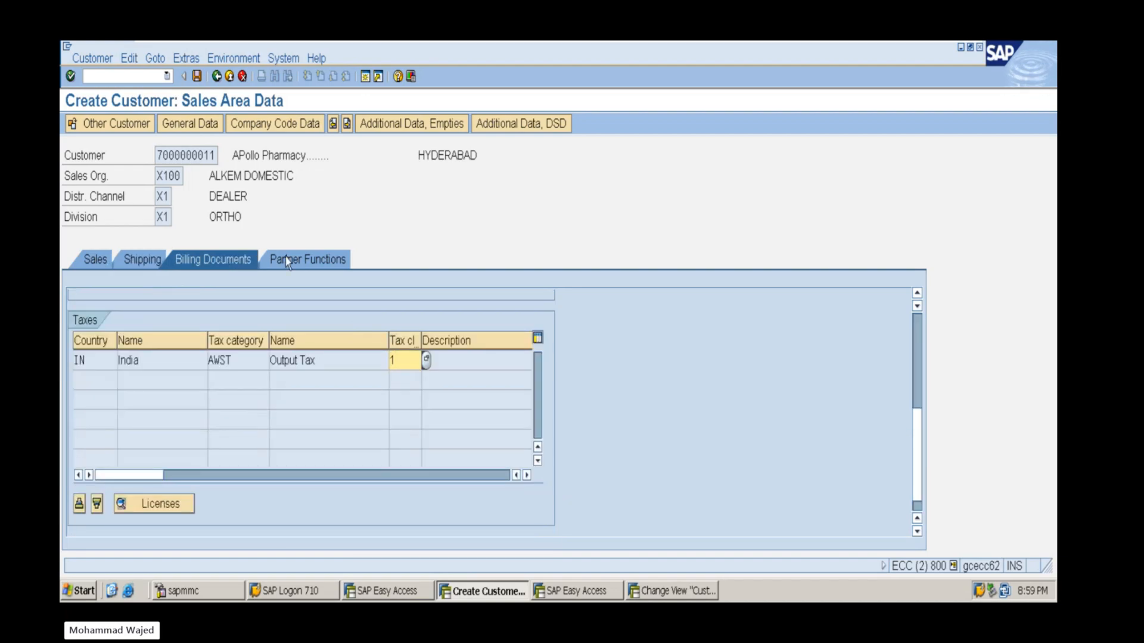
{"action": "left_click", "coordinate": [287, 262]}
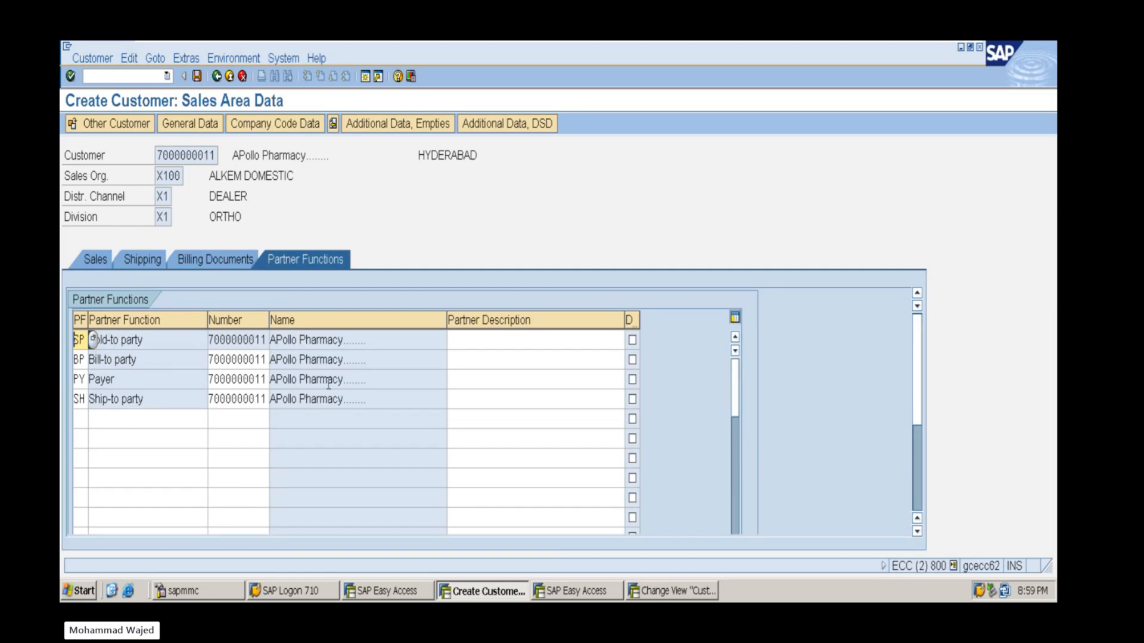
In the other SAP session, run VOPAN for the customer master and display the partner functions in procedure XAG
{"action": "left_click", "coordinate": [571, 592]}
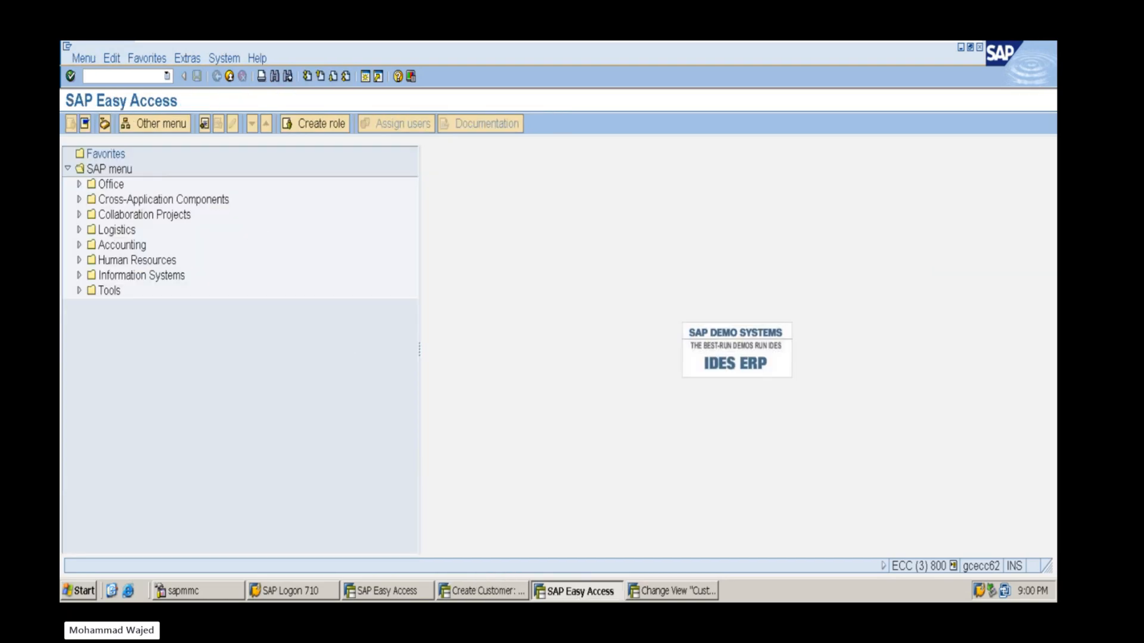
{"action": "type", "text": "VOPAN"}
{"action": "key", "text": "Return"}
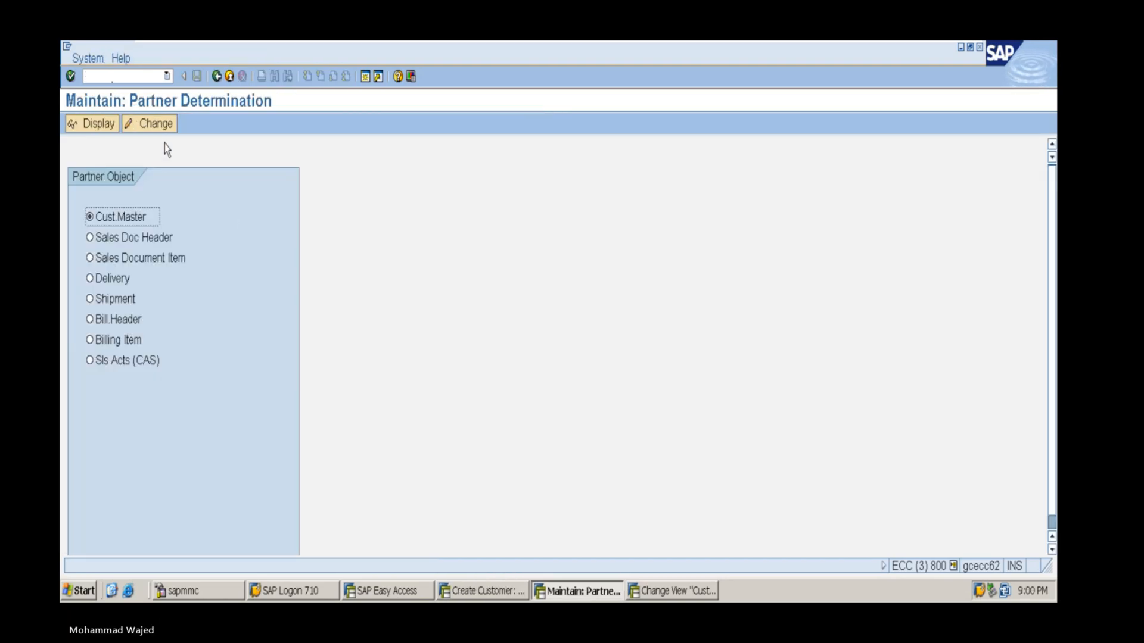
{"action": "left_click", "coordinate": [155, 130]}
{"action": "left_click", "coordinate": [204, 467]}
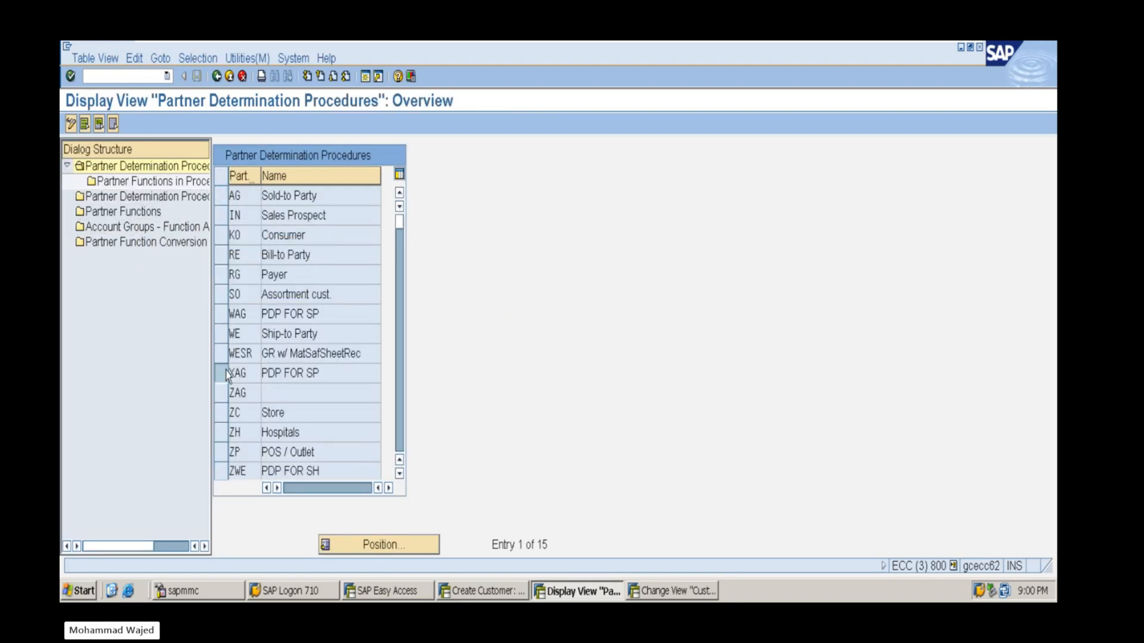
{"action": "left_click", "coordinate": [227, 370]}
{"action": "scroll", "coordinate": [300, 402], "scroll_direction": "down", "scroll_amount": 4}
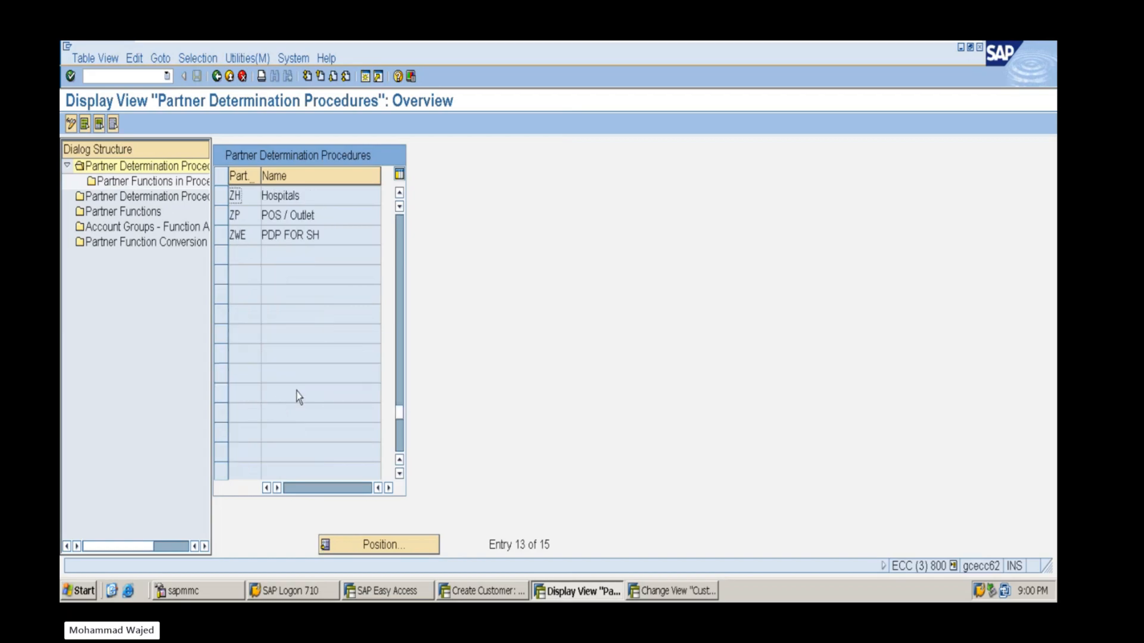
{"action": "double_click", "coordinate": [179, 181]}
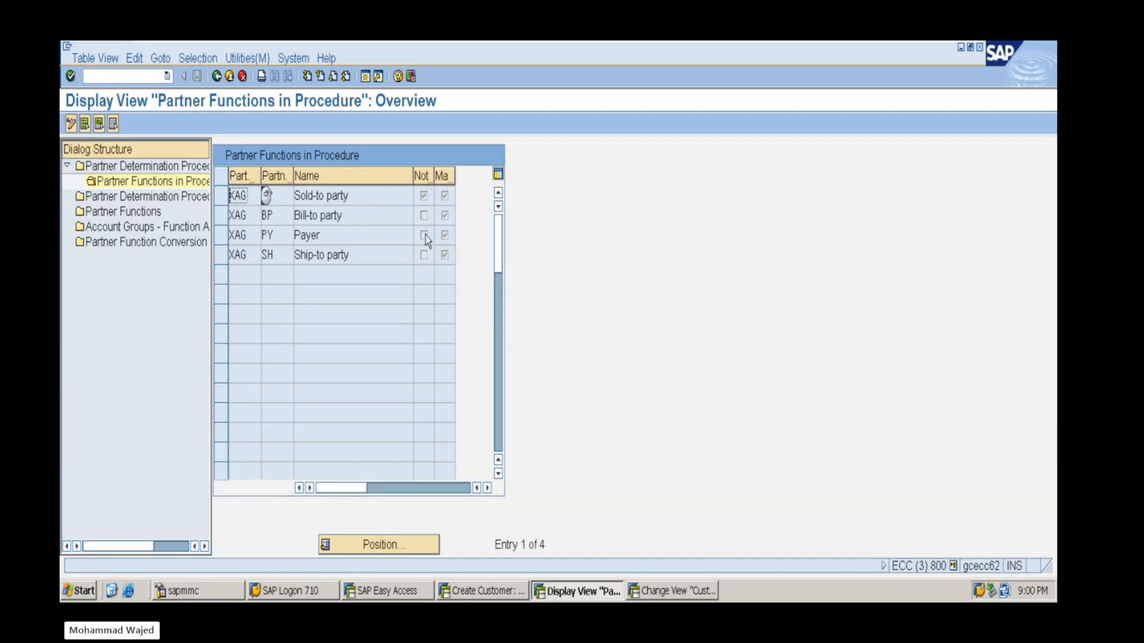
Compare the partner numbers in the new customer's partner functions with the not-modifiable and mandatory settings of procedure XAG
{"action": "key", "text": "alt+Tab"}
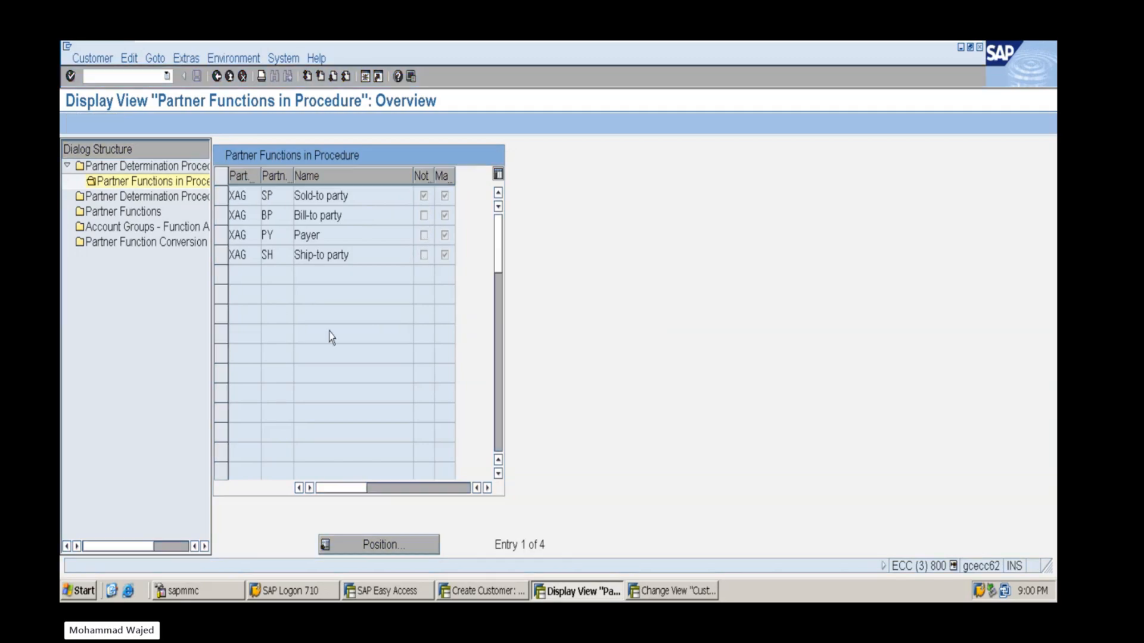
{"action": "double_click", "coordinate": [211, 361]}
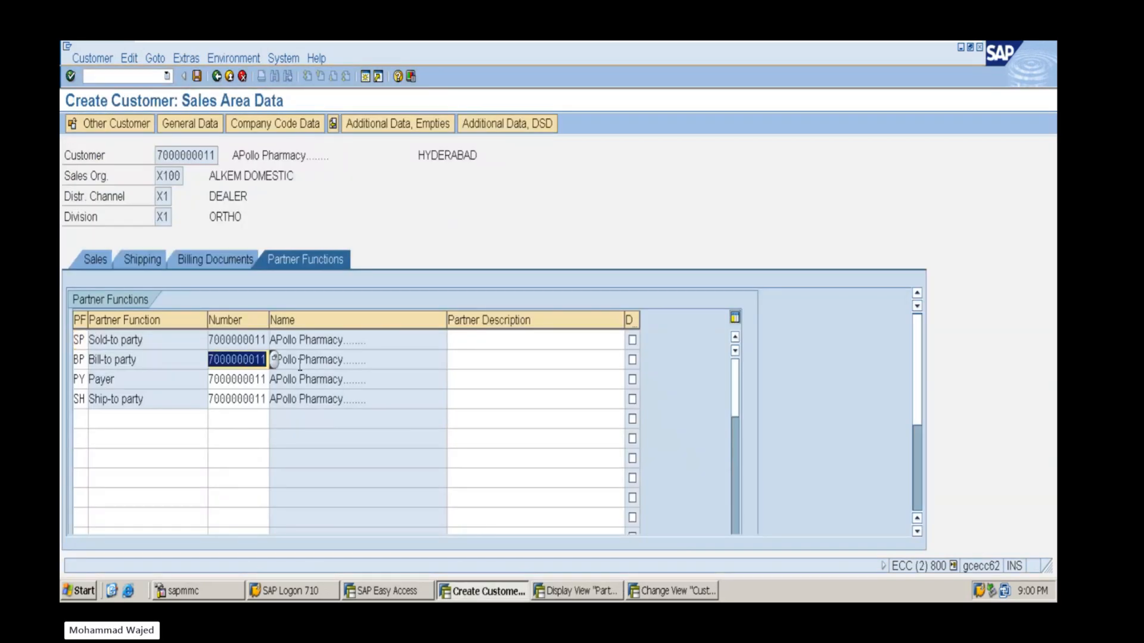
{"action": "left_click_drag", "start_coordinate": [220, 401], "coordinate": [261, 401]}
{"action": "left_click_drag", "start_coordinate": [216, 339], "coordinate": [258, 322]}
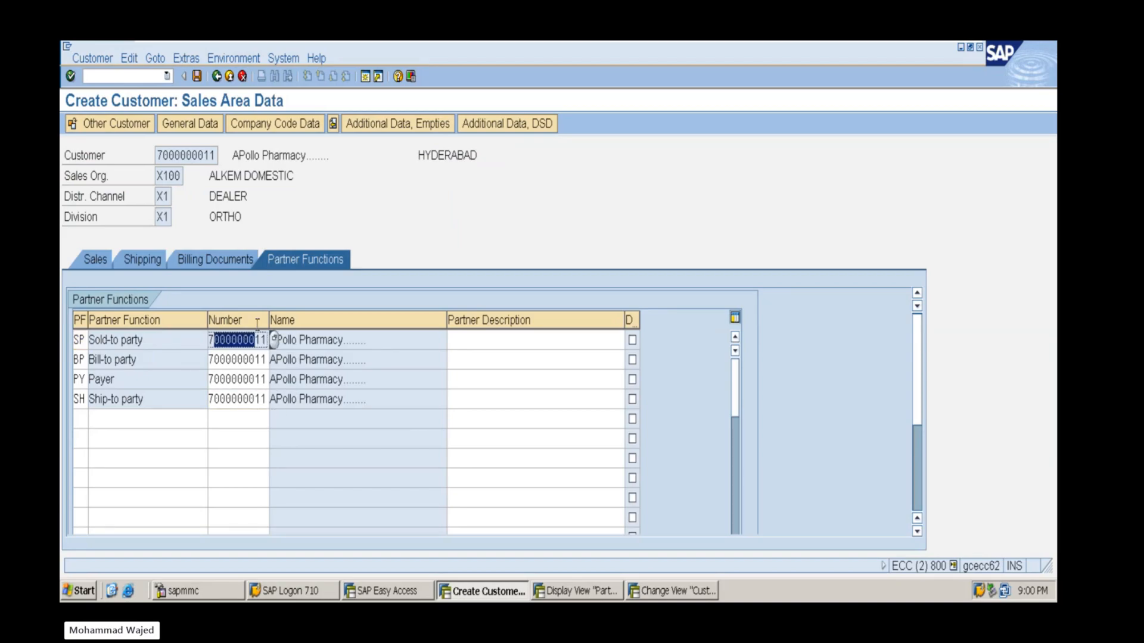
{"action": "key", "text": "alt+Tab"}
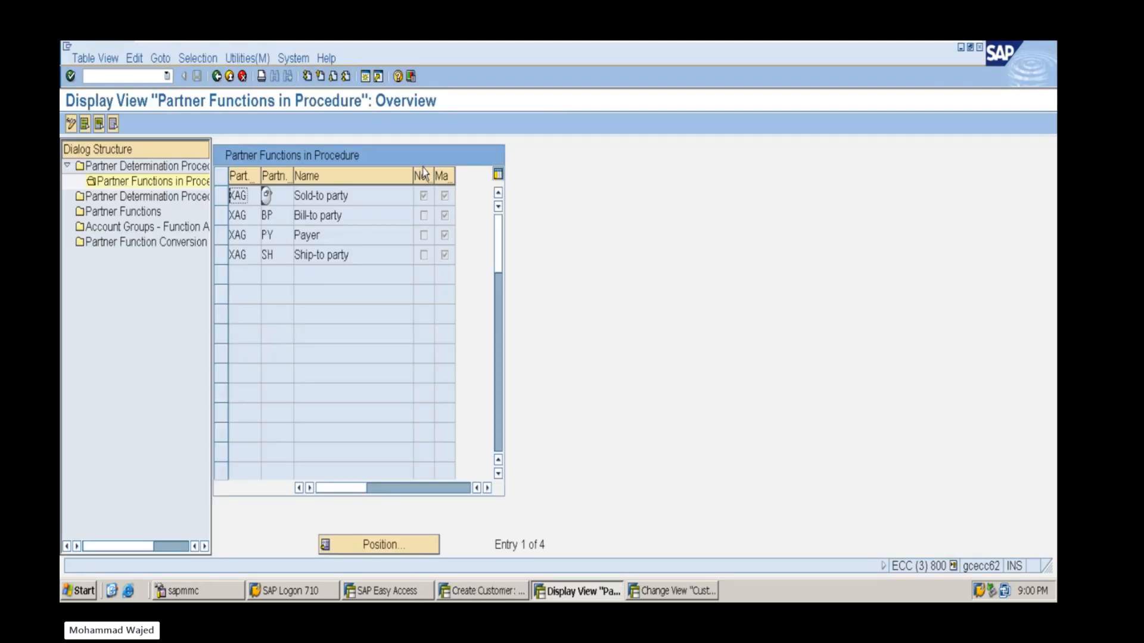
{"action": "key", "text": "alt+Tab"}
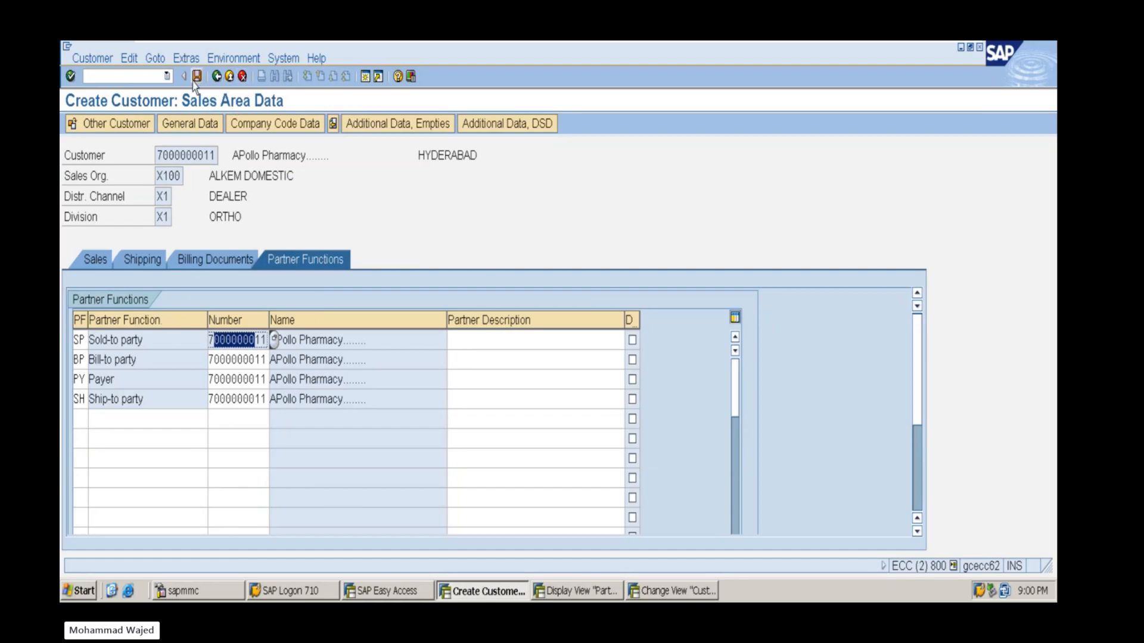
Save the new customer and close the dialog for creating another one
{"action": "left_click", "coordinate": [196, 76]}
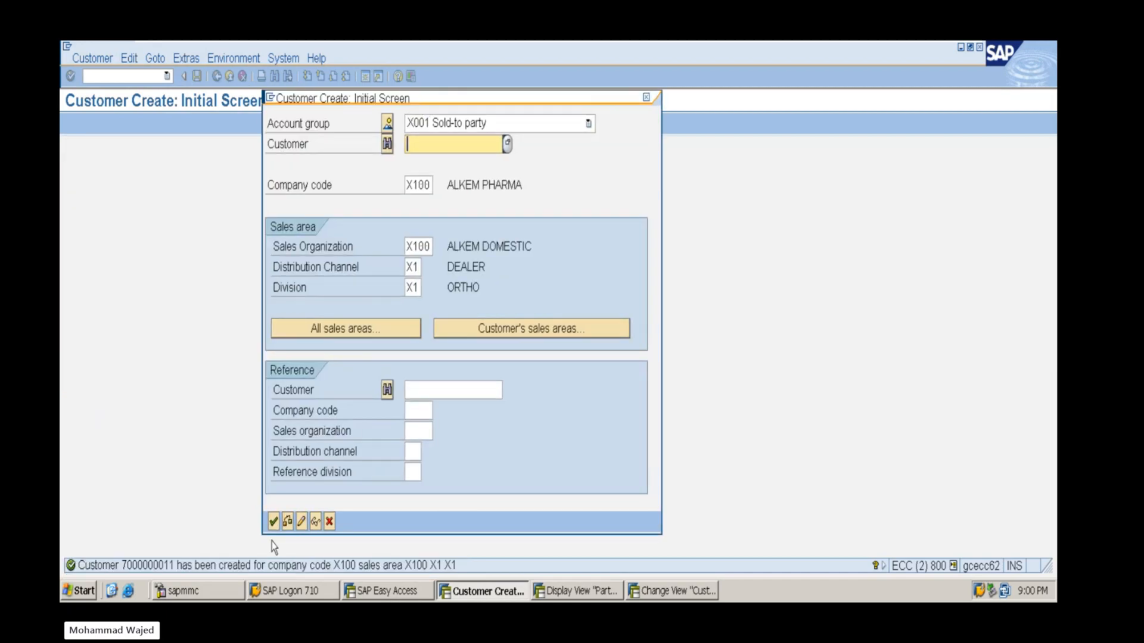
{"action": "left_click", "coordinate": [645, 97]}
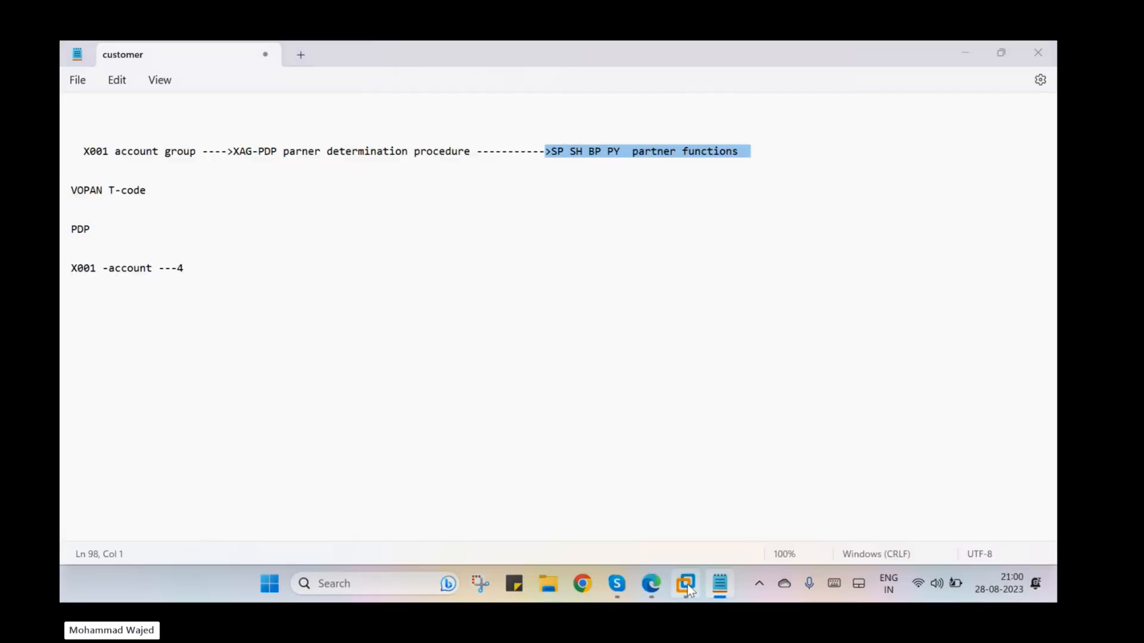
Switch to the customer notes in Notepad and copy "SP SH BP PY partner functions" to a new line below the X001 account line
{"action": "left_click", "coordinate": [687, 586]}
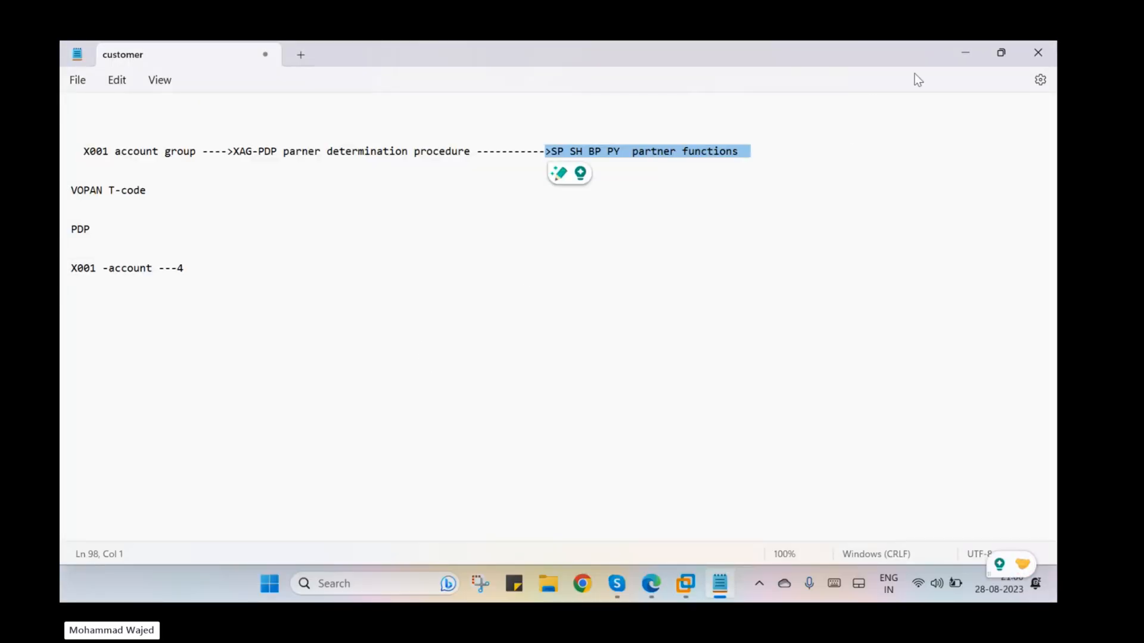
{"action": "left_click", "coordinate": [960, 54]}
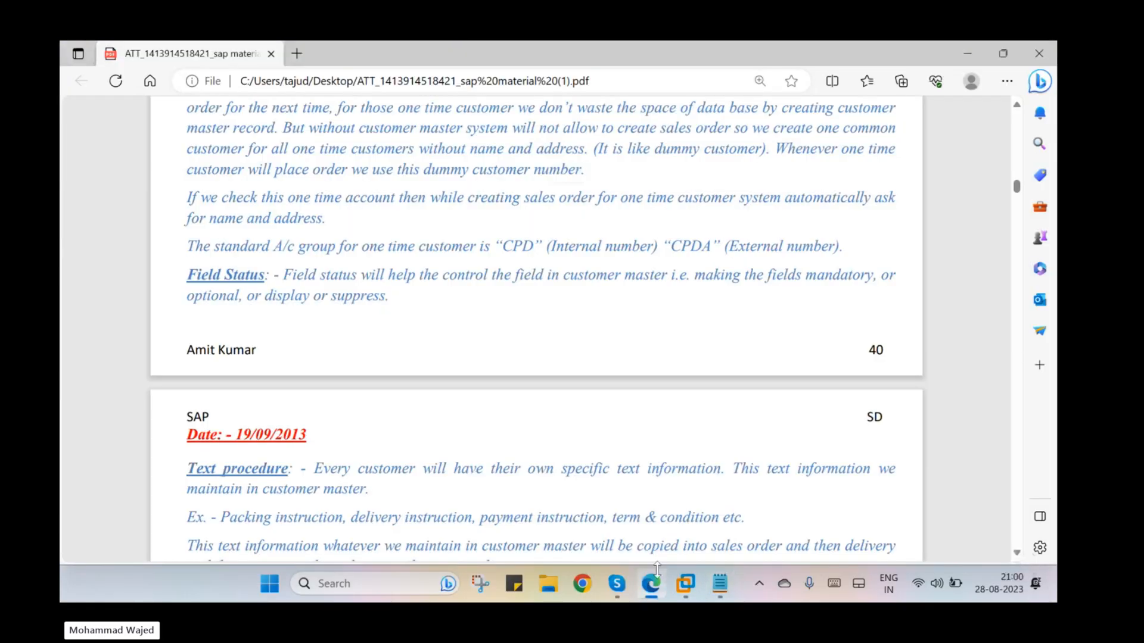
{"action": "left_click", "coordinate": [720, 584]}
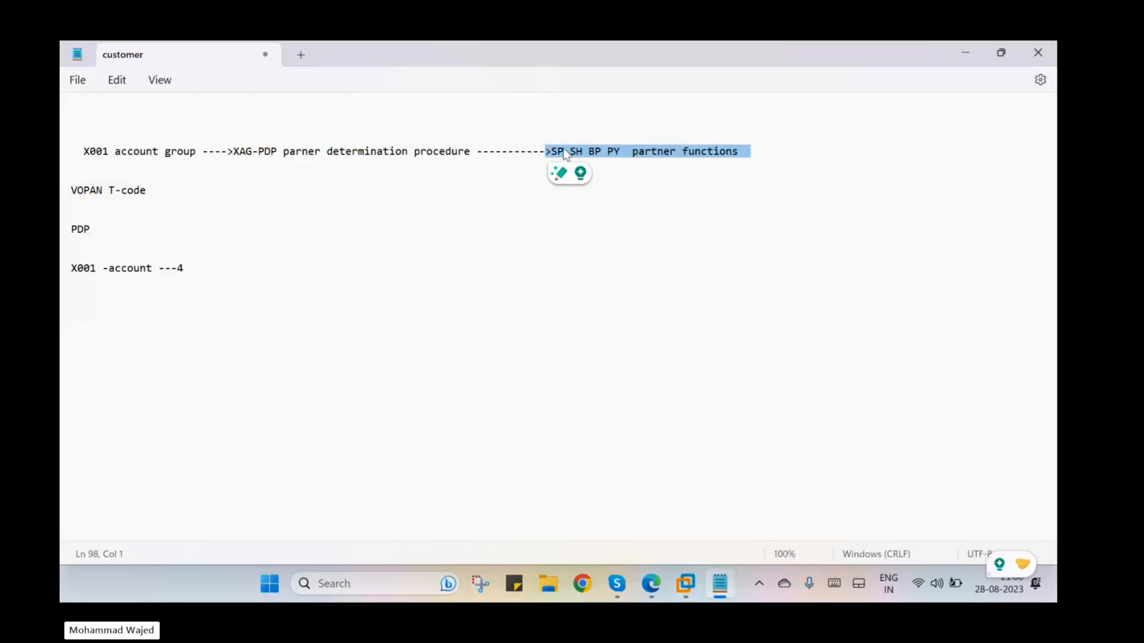
{"action": "left_click", "coordinate": [607, 164]}
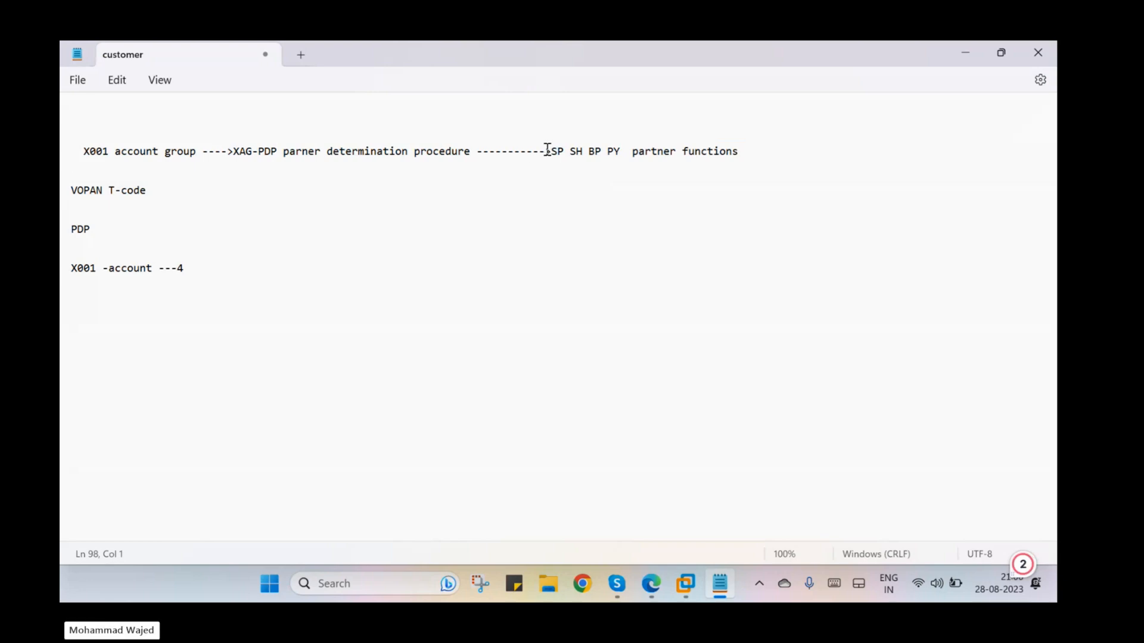
{"action": "left_click", "coordinate": [761, 153]}
{"action": "left_click_drag", "start_coordinate": [761, 153], "coordinate": [549, 155]}
{"action": "key", "text": "ctrl+c"}
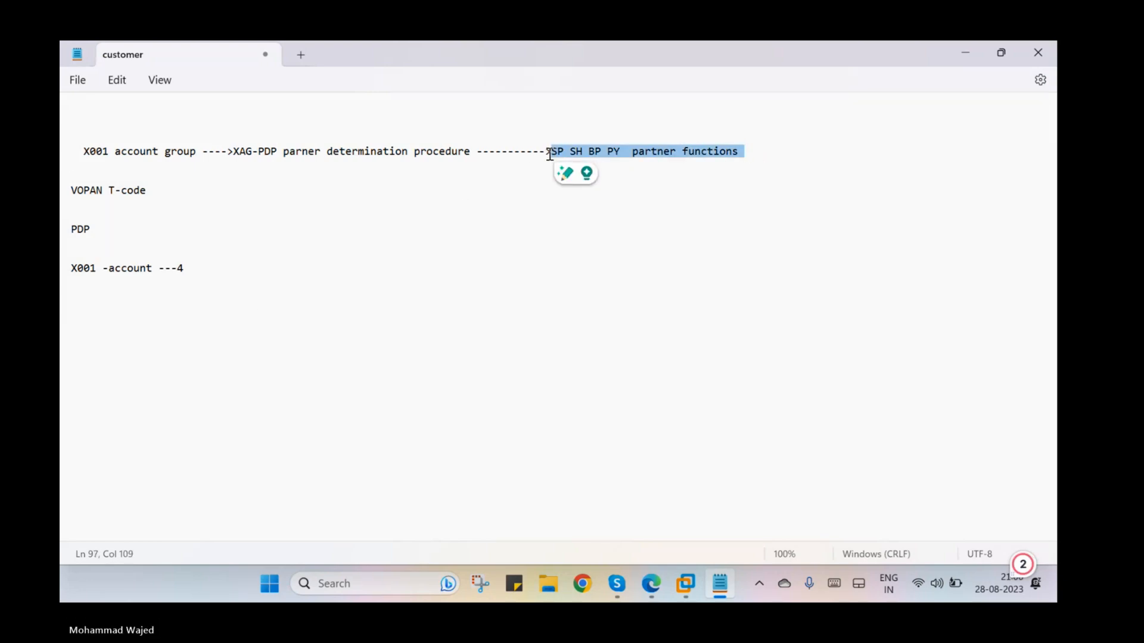
{"action": "left_click", "coordinate": [81, 346]}
{"action": "key", "text": "ctrl+v"}
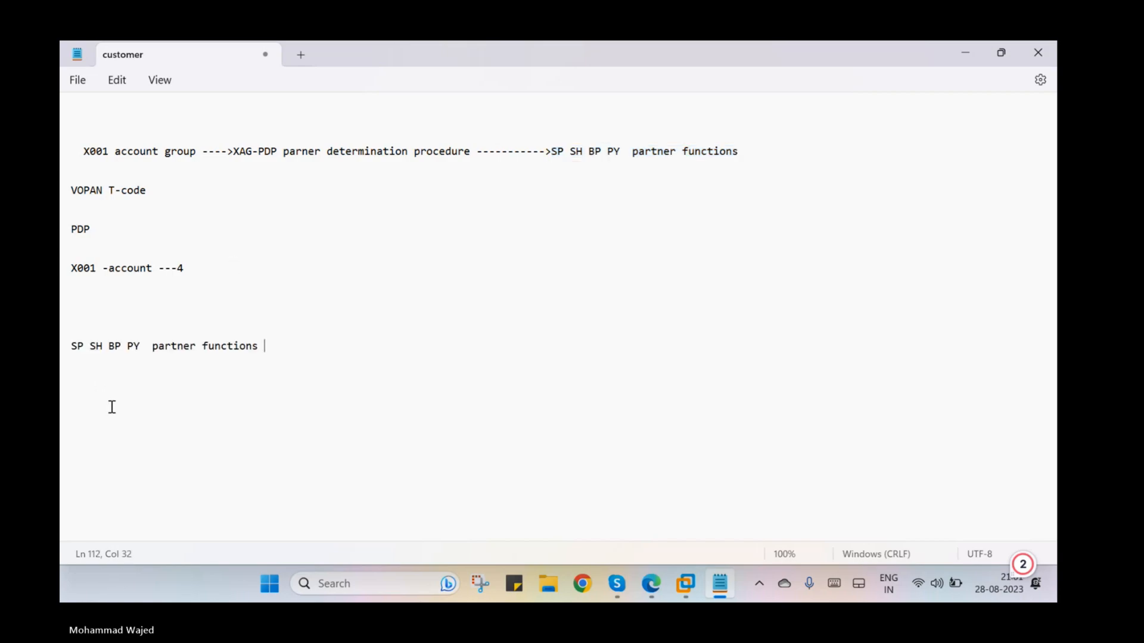
Insert a second ship-to entry, "SH bangalpre", after SH in the copied partner functions line
{"action": "left_click", "coordinate": [103, 346]}
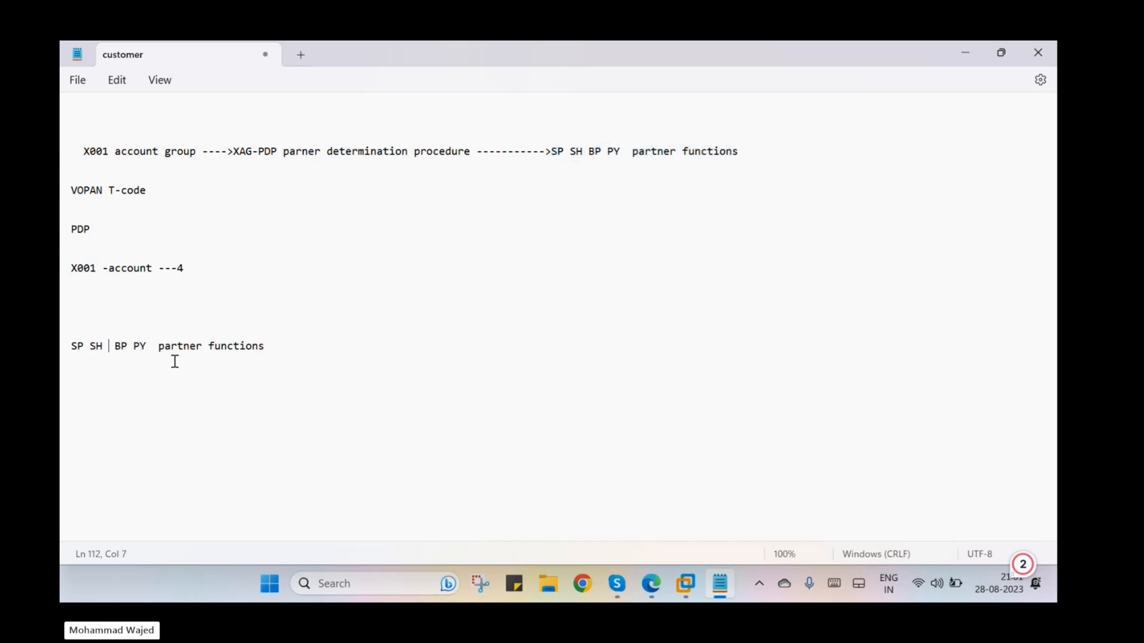
{"action": "type", "text": "sh"}
{"action": "key", "text": "BackSpace"}
{"action": "key", "text": "BackSpace"}
{"action": "key", "text": "Caps_Lock"}
{"action": "type", "text": "SH"}
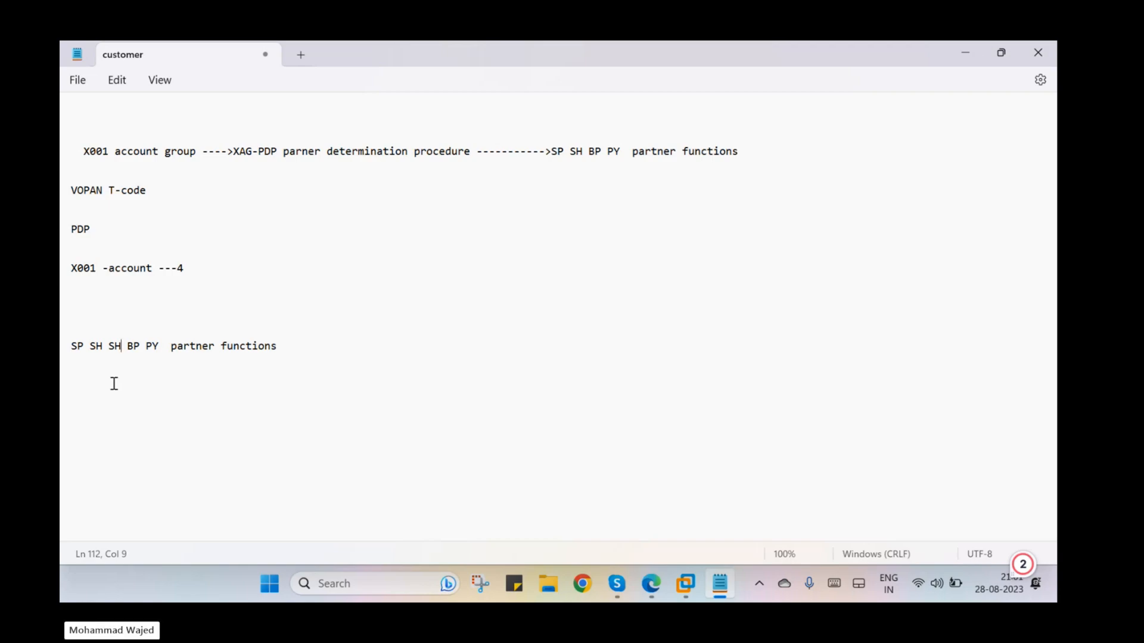
{"action": "double_click", "coordinate": [98, 345]}
{"action": "double_click", "coordinate": [114, 348]}
{"action": "key", "text": "Right"}
{"action": "type", "text": "bangalp"}
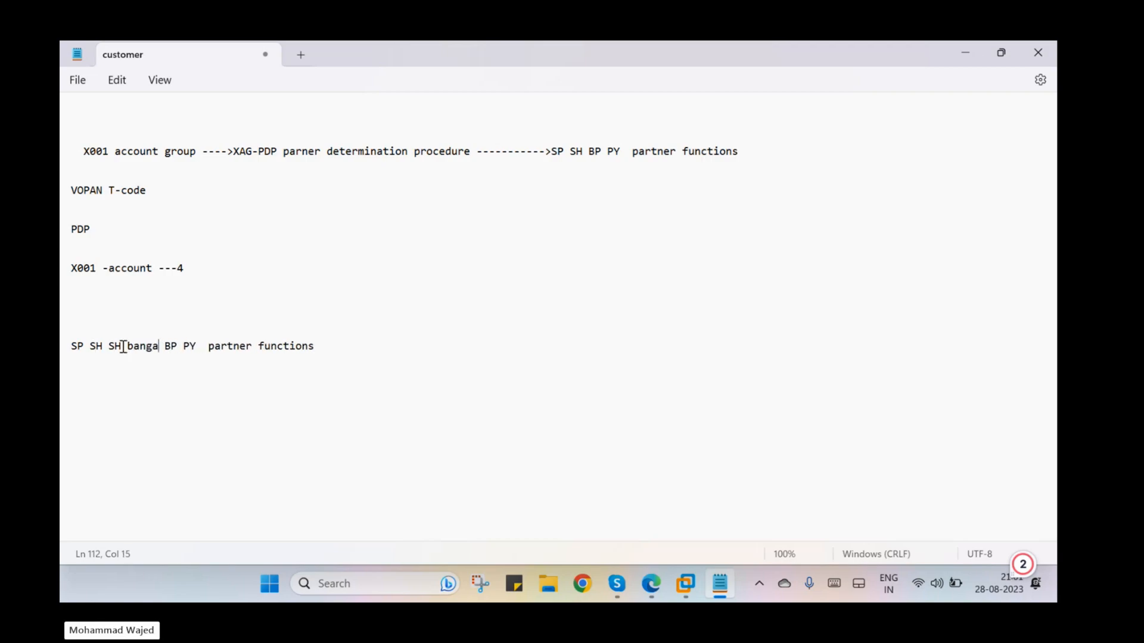
{"action": "type", "text": "re"}
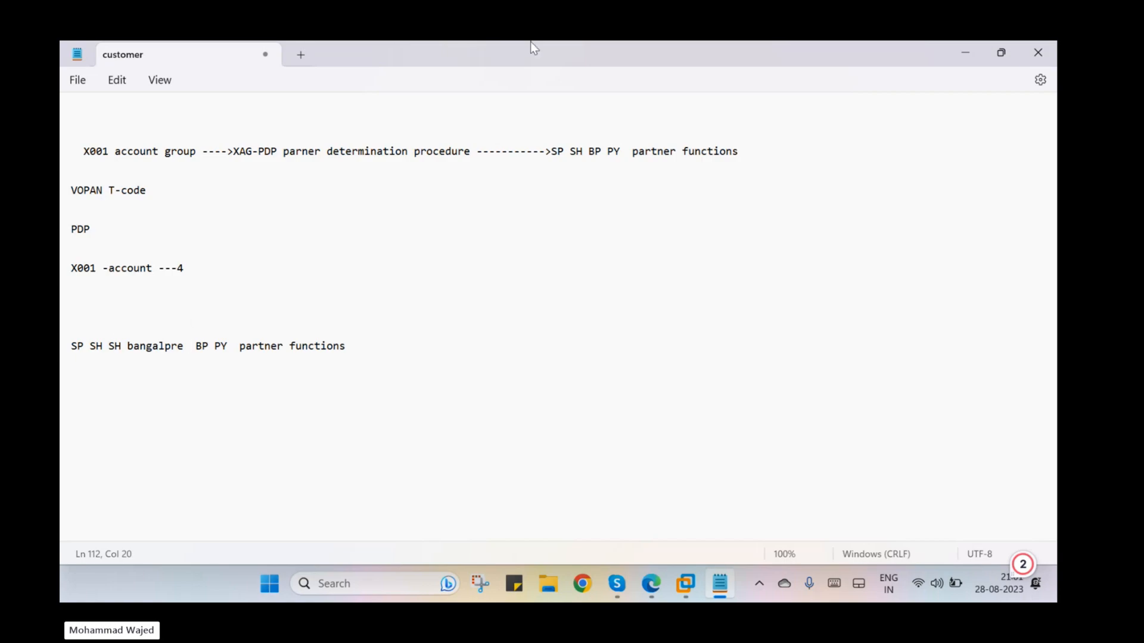
Look through the partner determination pages of the PDF material up to the 20/09/2013 entry, and switch to the Skype call
{"action": "left_click", "coordinate": [966, 57]}
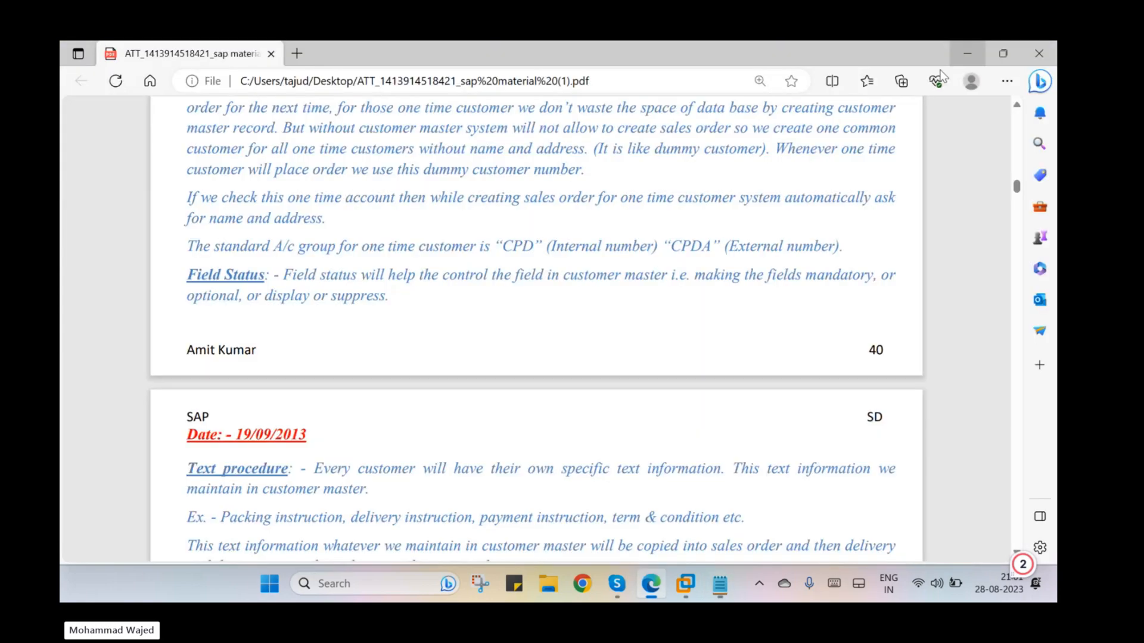
{"action": "scroll", "coordinate": [370, 298], "scroll_direction": "down", "scroll_amount": 20}
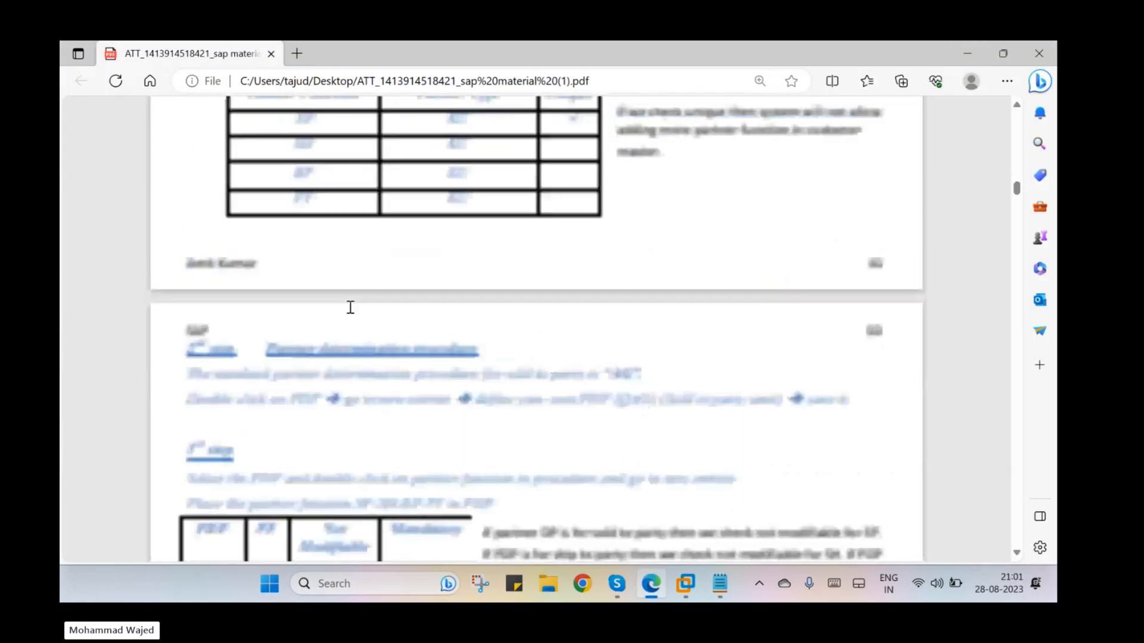
{"action": "scroll", "coordinate": [349, 306], "scroll_direction": "down", "scroll_amount": 15}
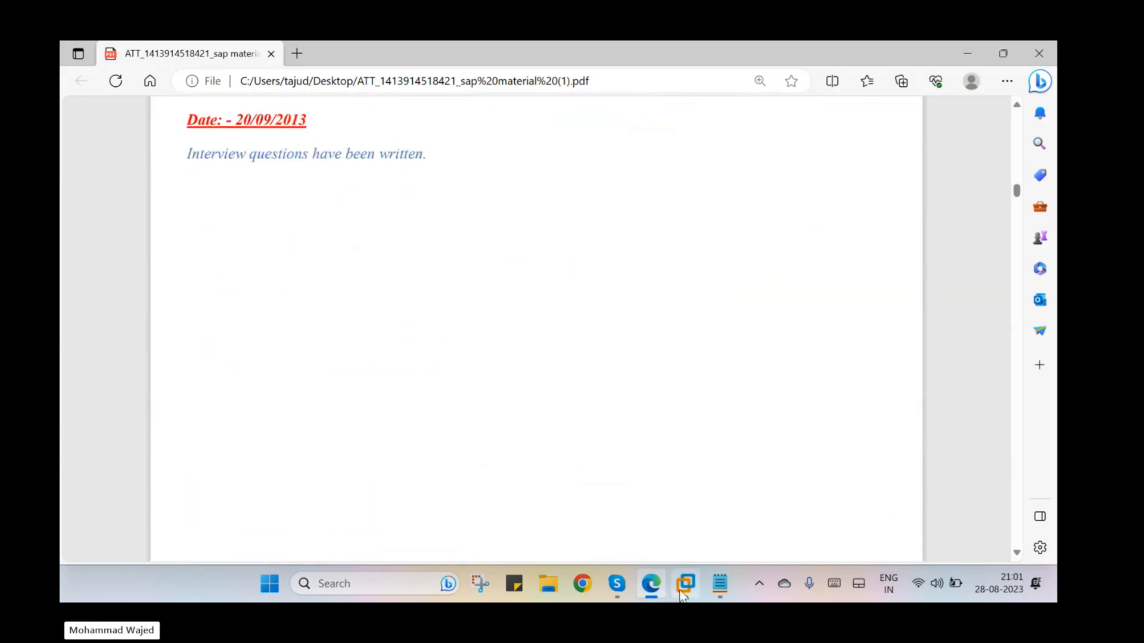
{"action": "mouse_move", "coordinate": [684, 588]}
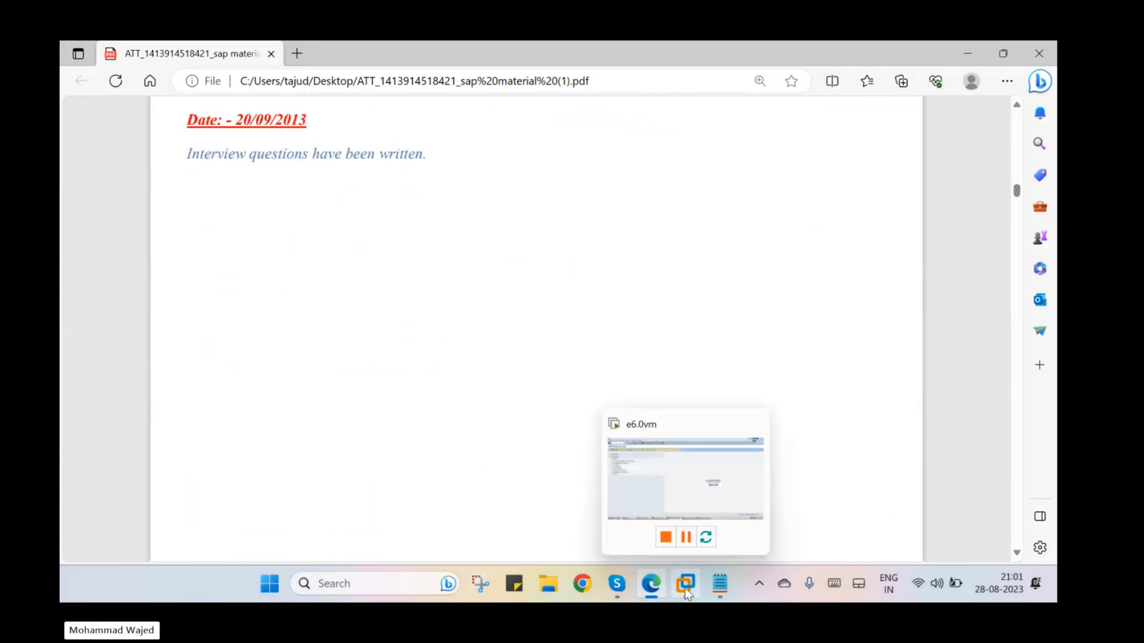
{"action": "left_click", "coordinate": [616, 588]}
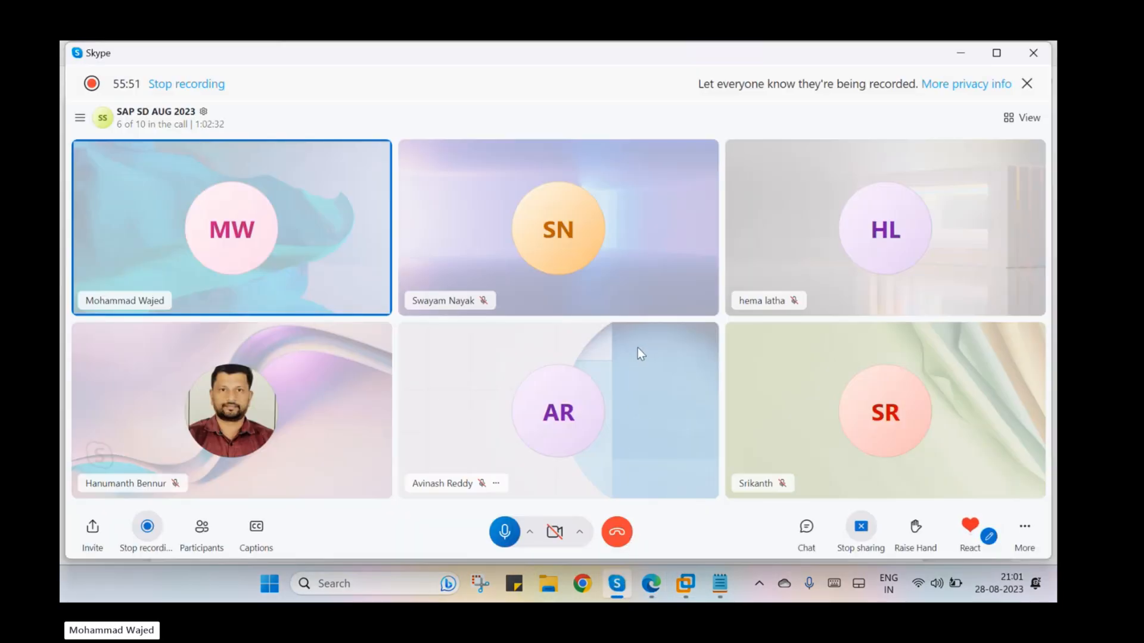